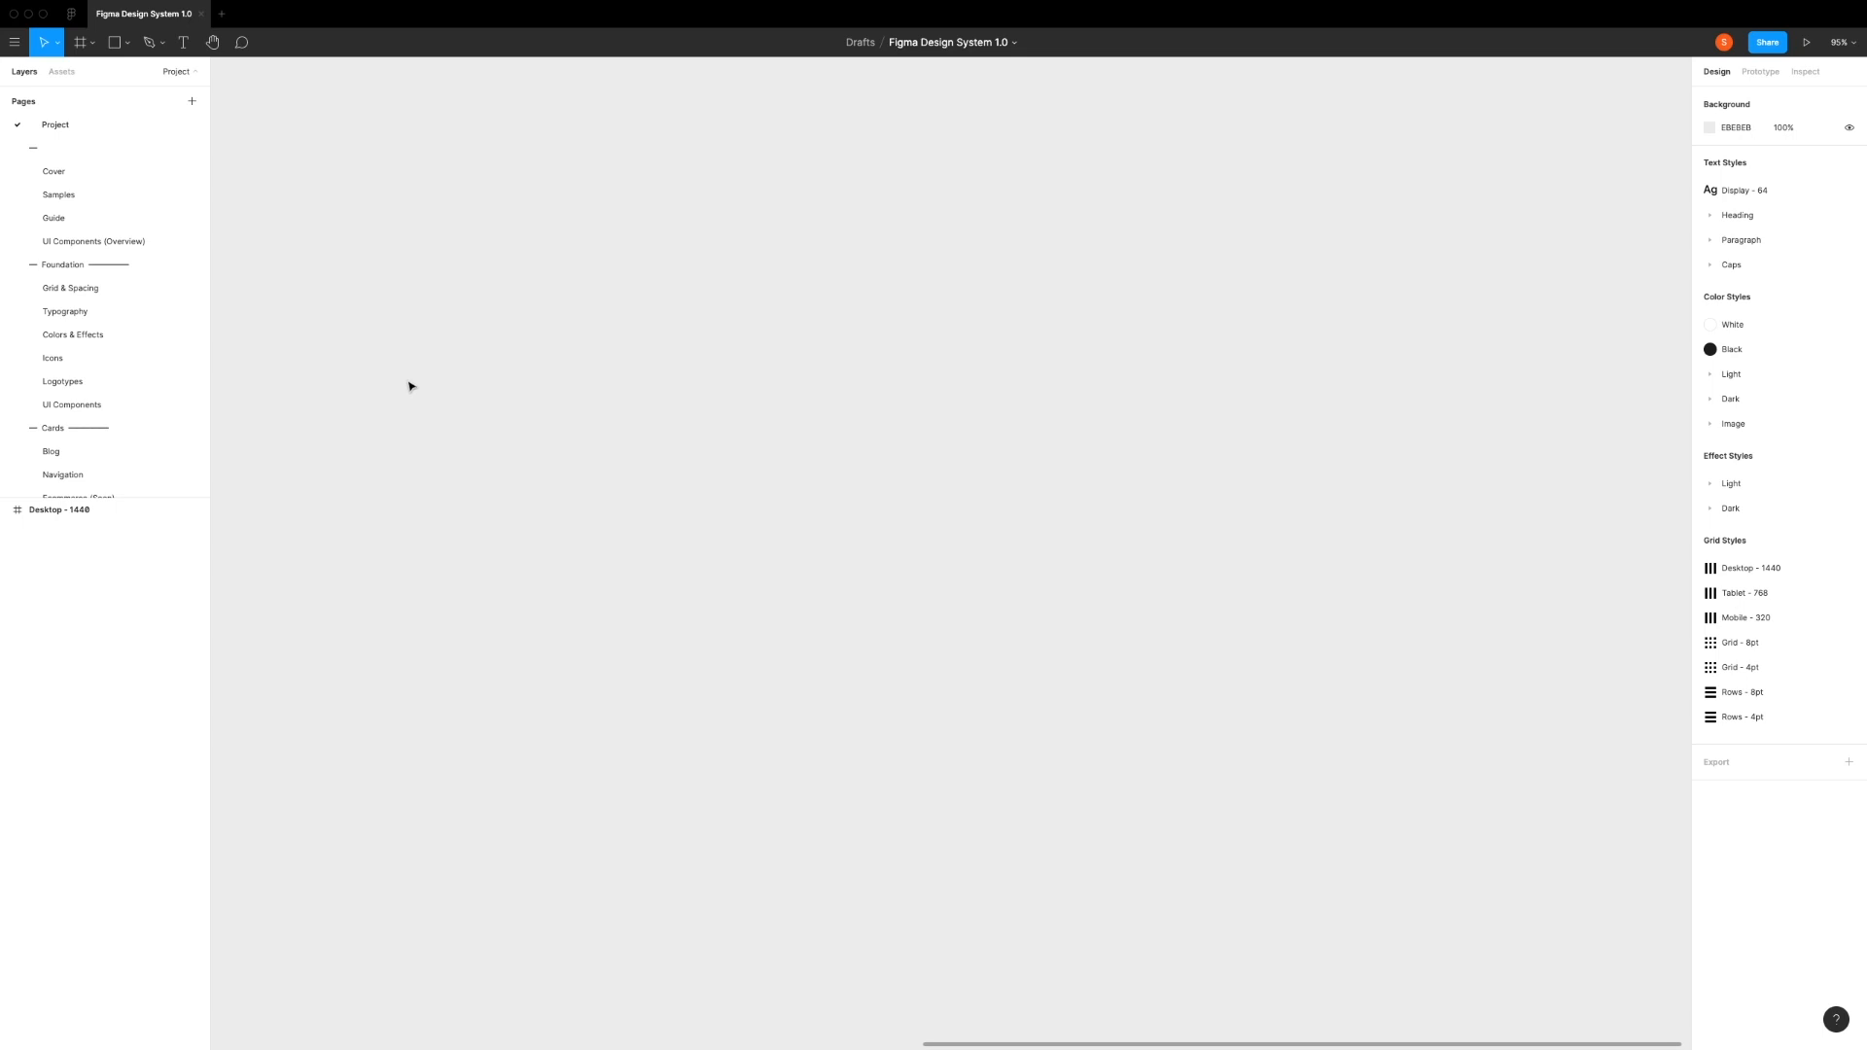
Step: Create a 1440 × 1024 Desktop preset frame and apply the Desktop - 1440 layout grid style to it
{"action": "left_click", "coordinate": [83, 49]}
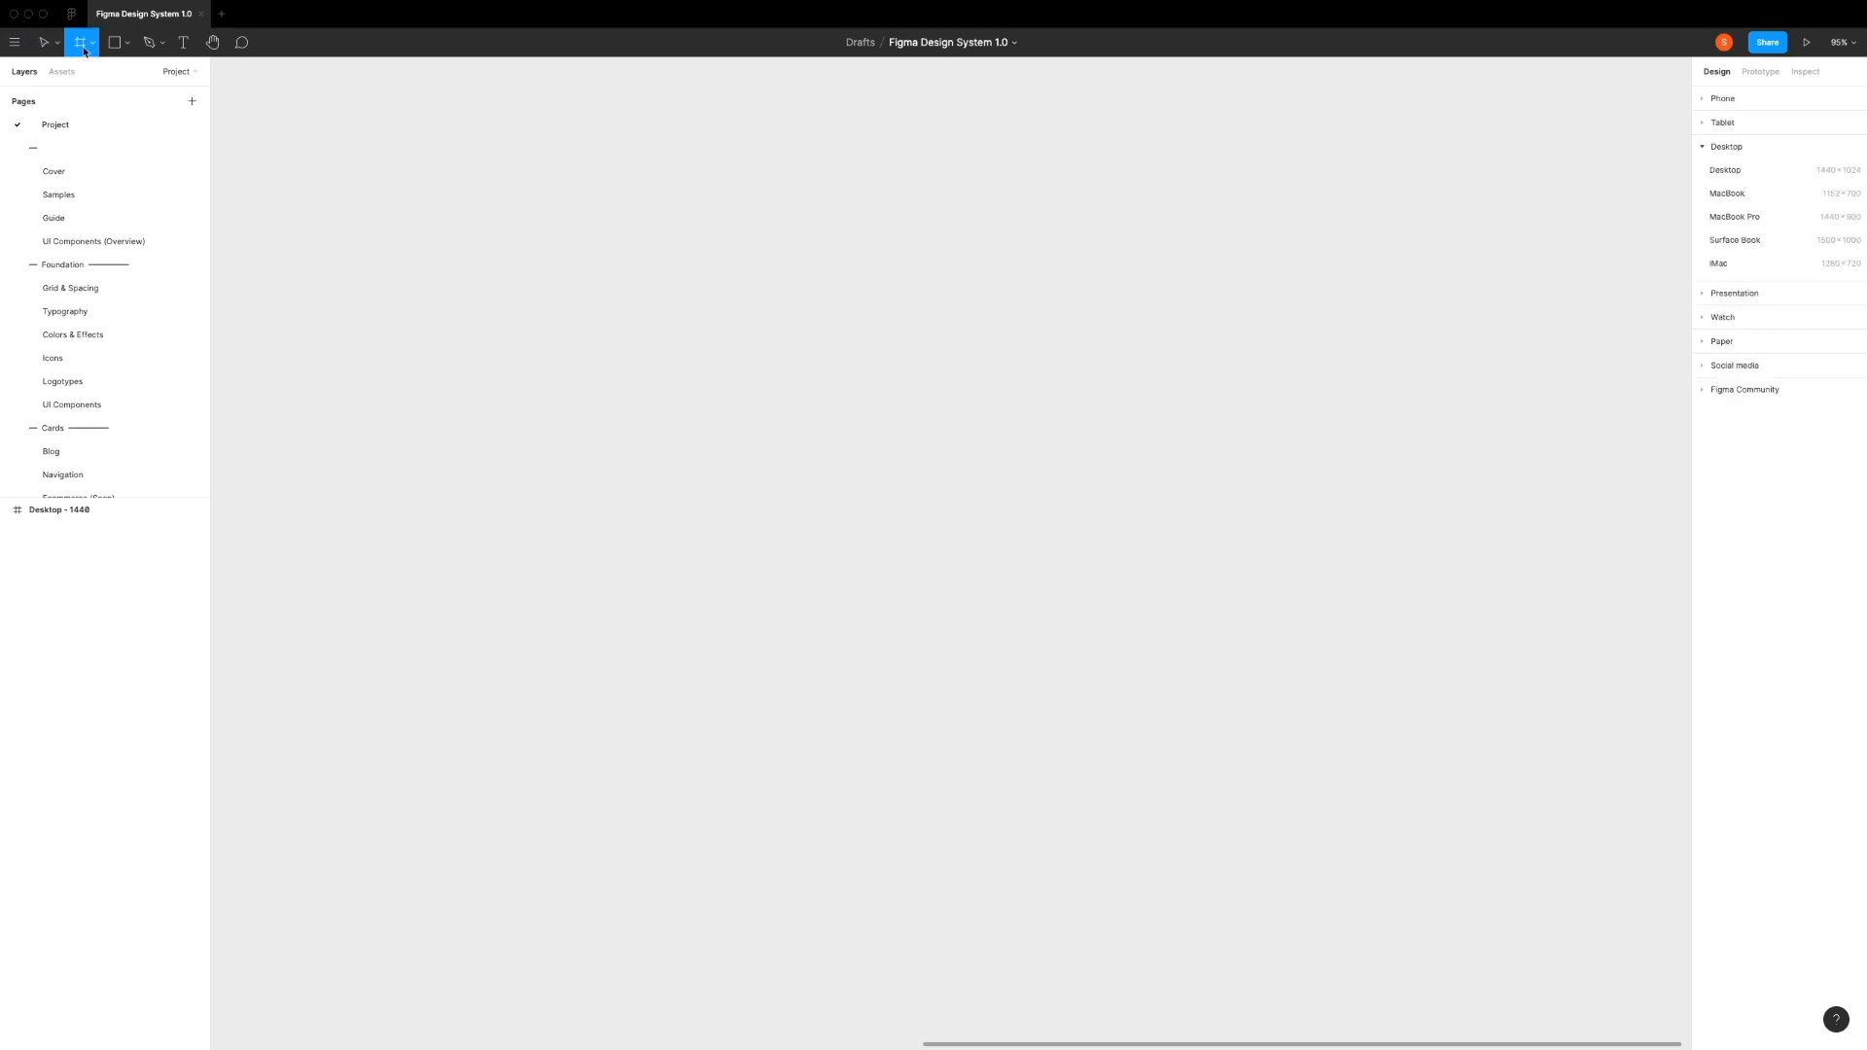
{"action": "left_click", "coordinate": [1725, 171]}
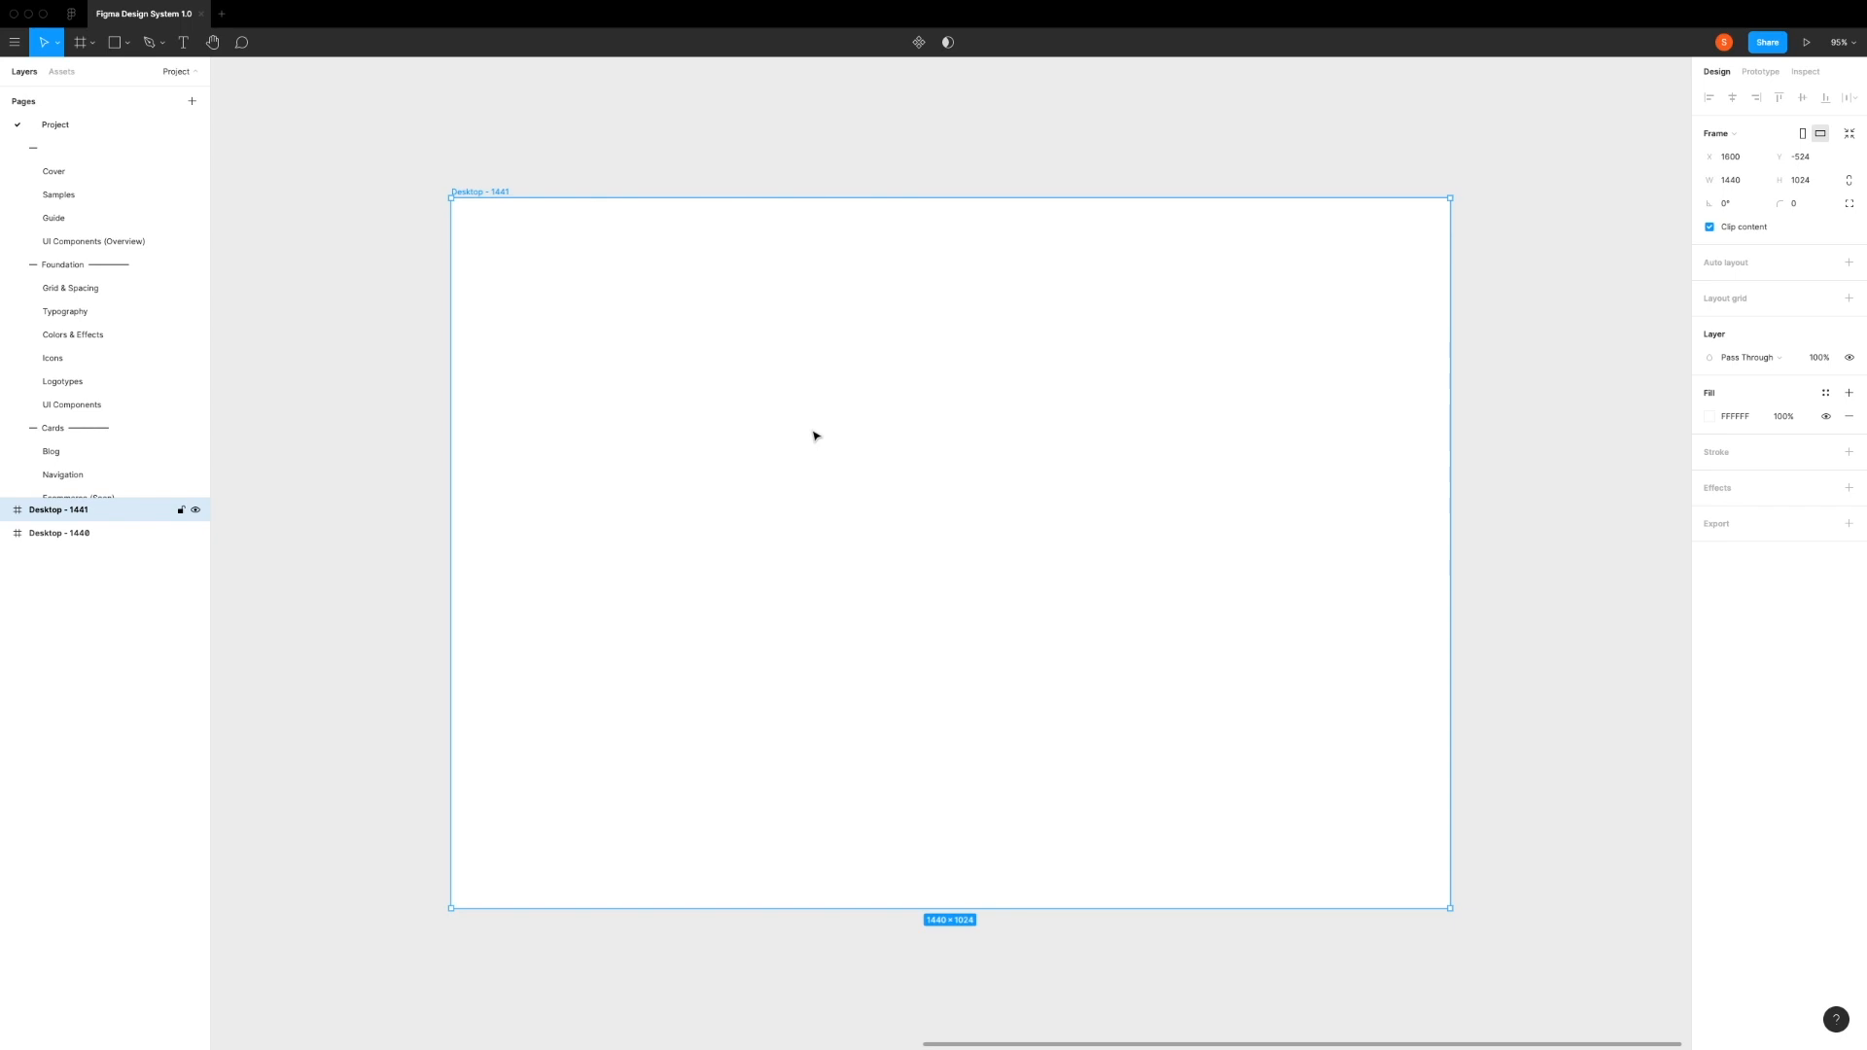
{"action": "left_click", "coordinate": [1825, 298]}
{"action": "left_click", "coordinate": [1757, 388]}
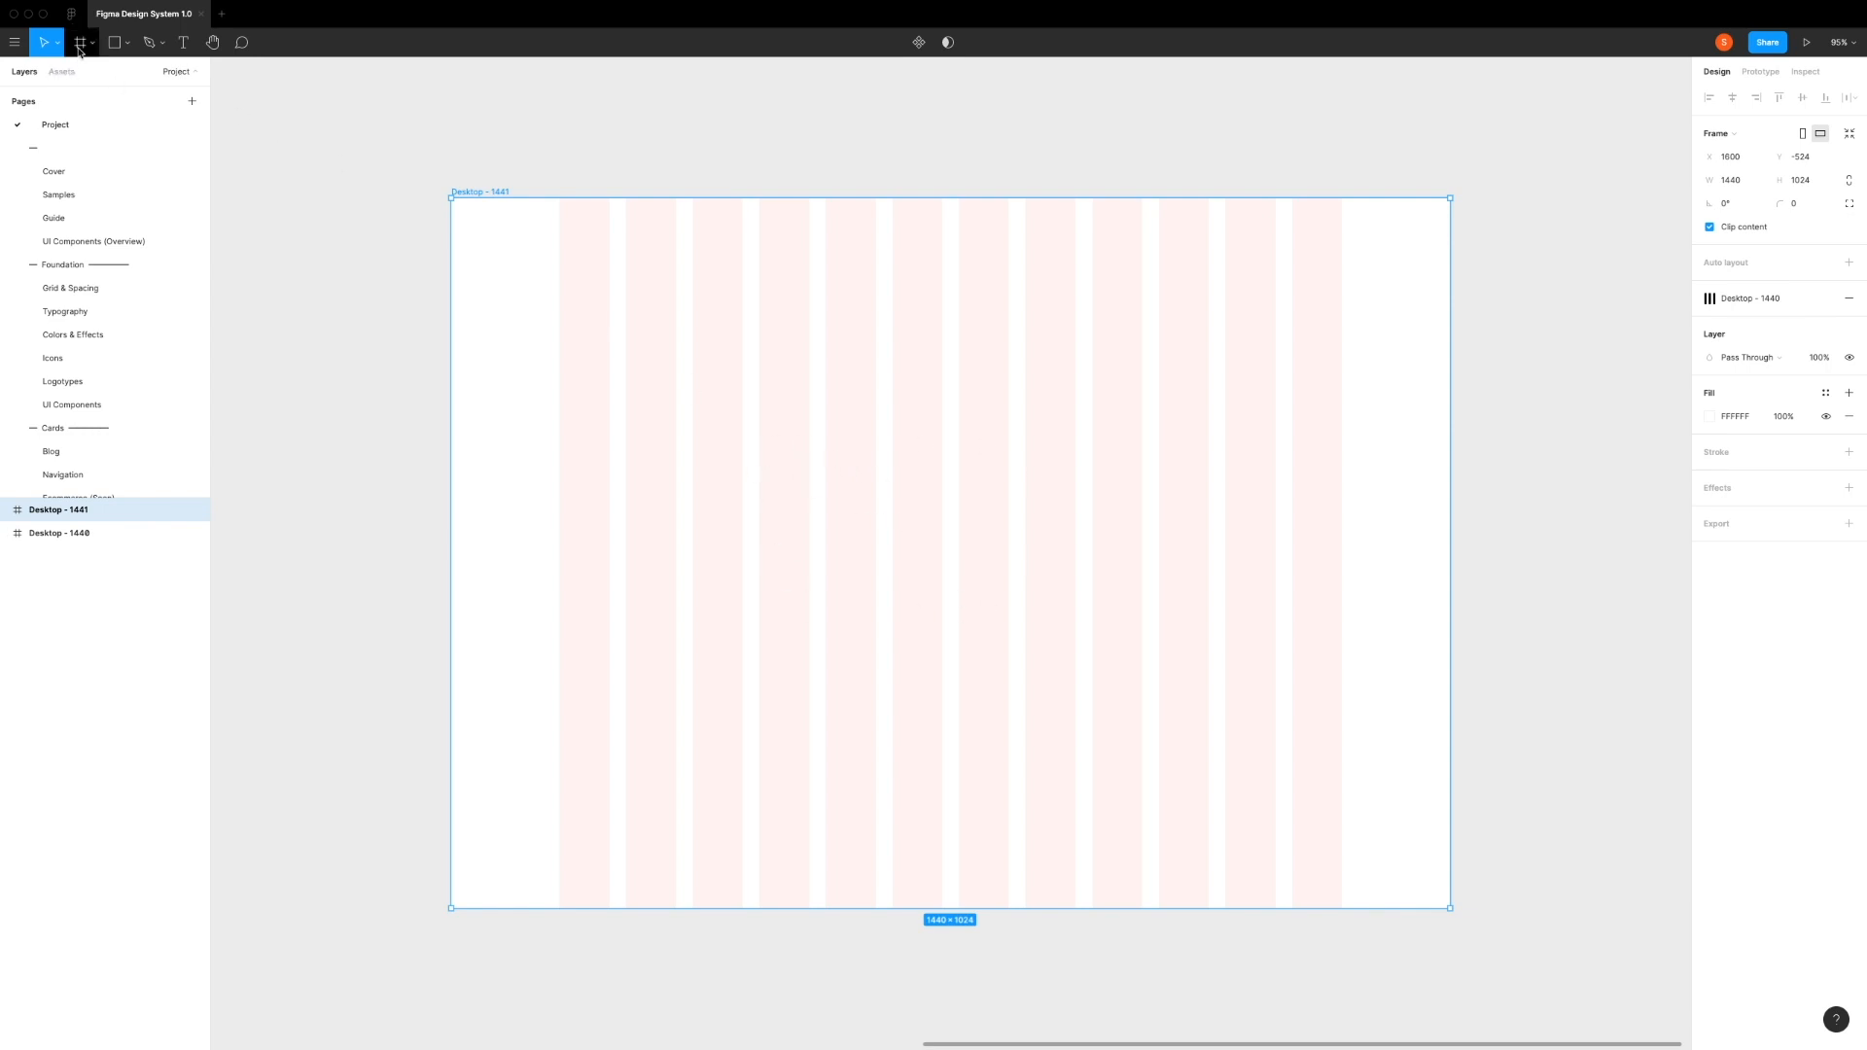
Step: Draw a card frame of about 360 × 450 across the middle four grid columns and move it up to Y about 263
{"action": "key", "text": "f"}
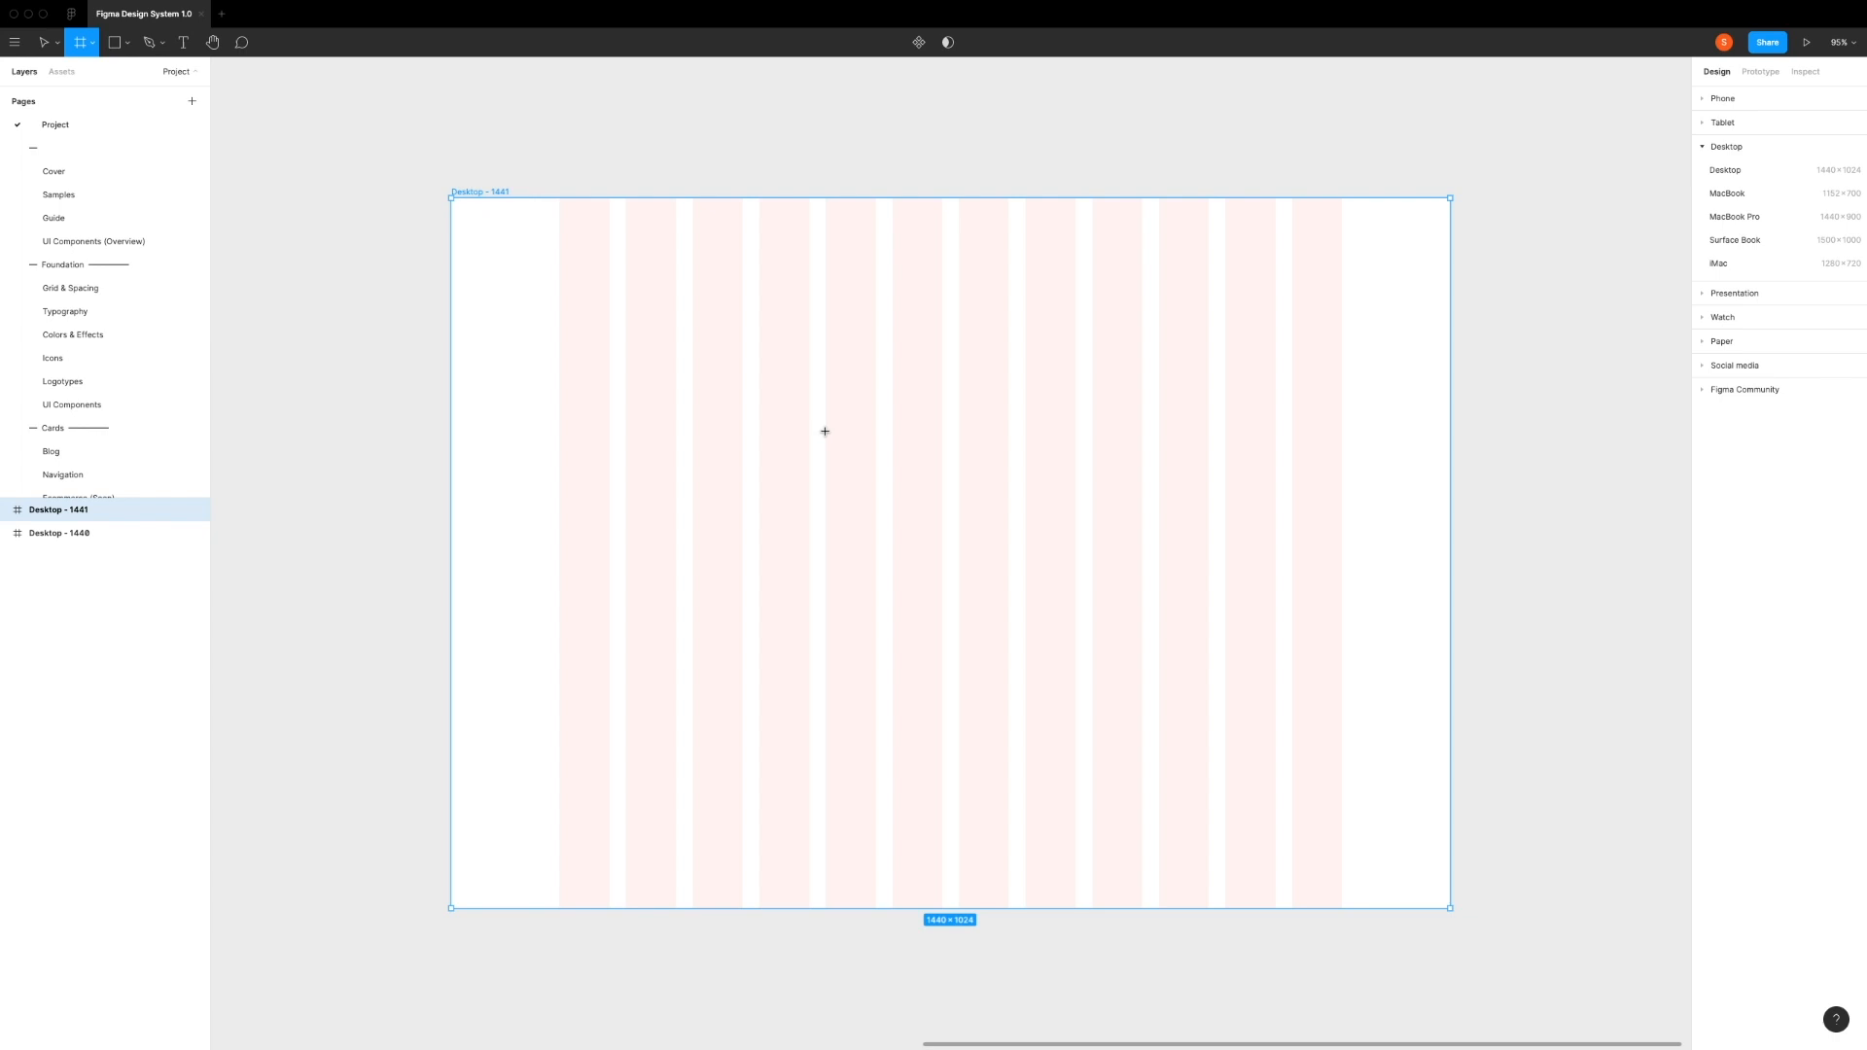
{"action": "left_click_drag", "start_coordinate": [826, 428], "coordinate": [1076, 745]}
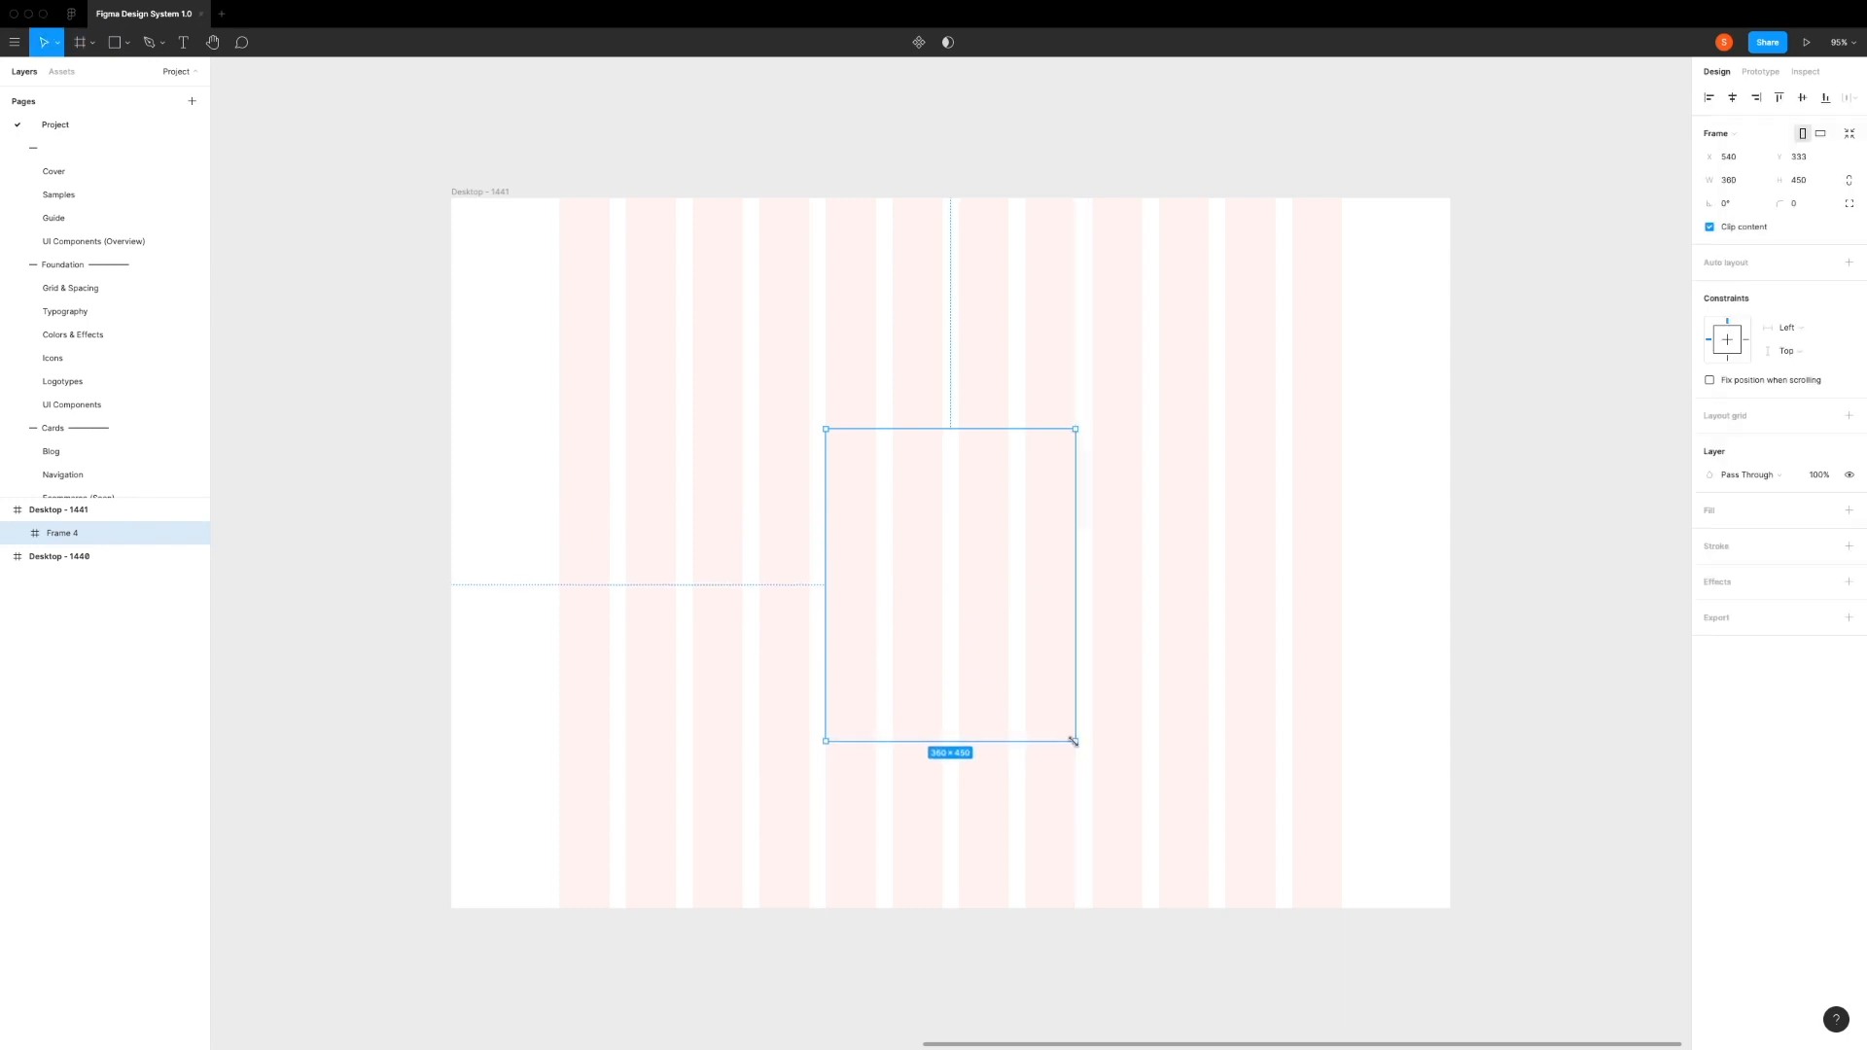
{"action": "left_click_drag", "start_coordinate": [946, 531], "coordinate": [950, 483]}
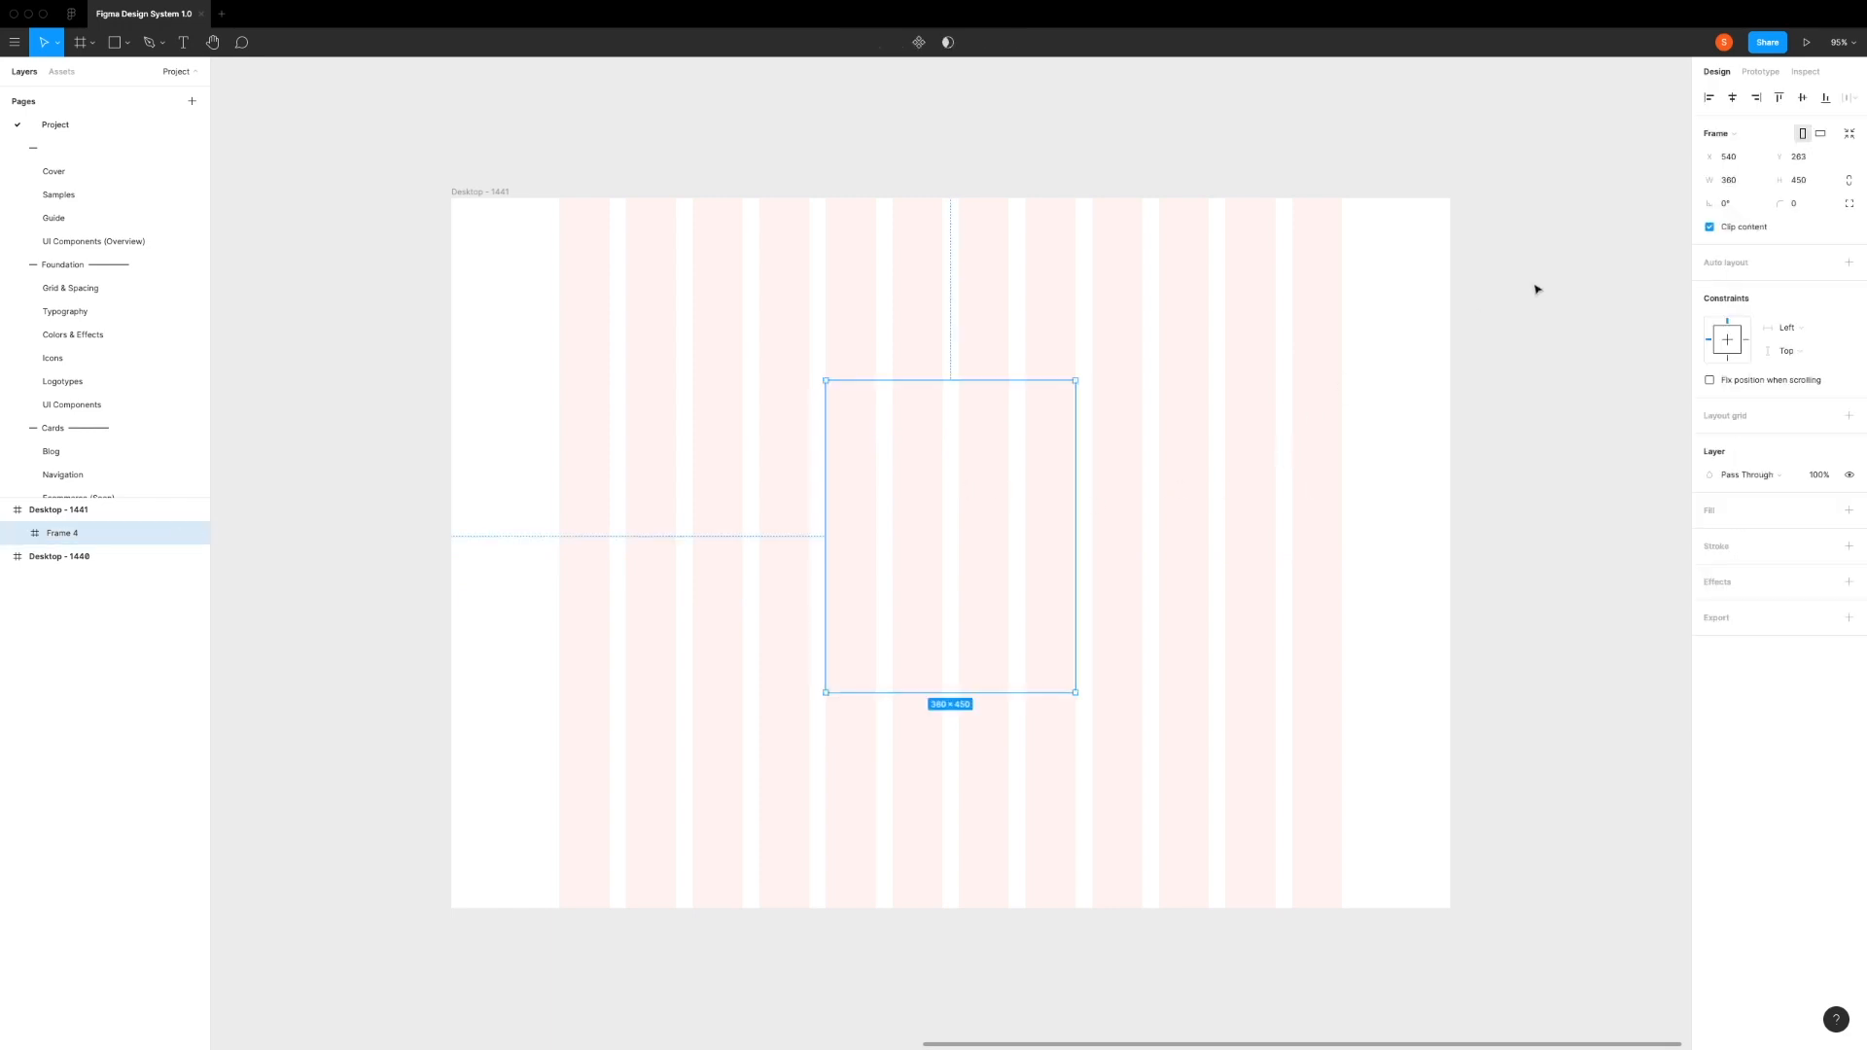
Step: Set the card frame's corner radius to 8 and fill it with the Light/Background/Primary color style
{"action": "left_click", "coordinate": [1799, 204]}
{"action": "key", "text": "Return"}
{"action": "left_click", "coordinate": [1824, 512]}
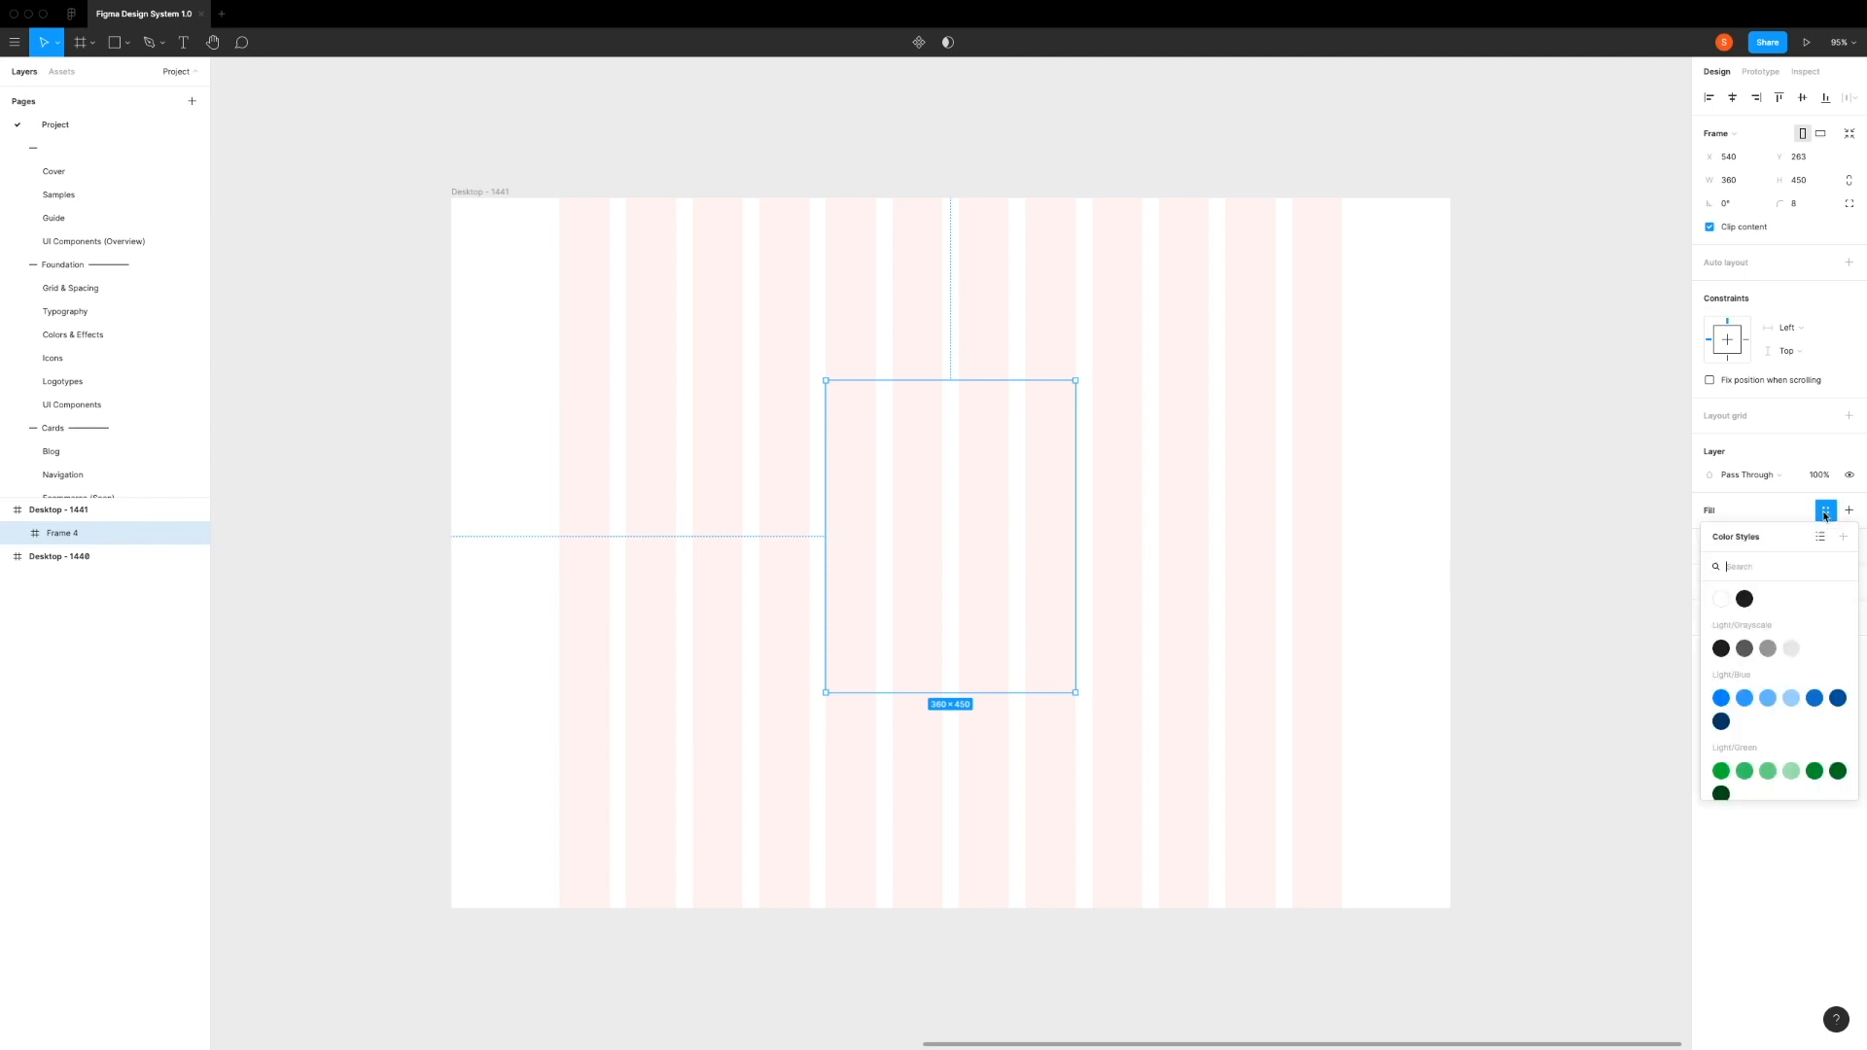
{"action": "scroll", "coordinate": [1776, 657], "scroll_direction": "down", "scroll_amount": 4}
{"action": "scroll", "coordinate": [1776, 657], "scroll_direction": "down", "scroll_amount": 4}
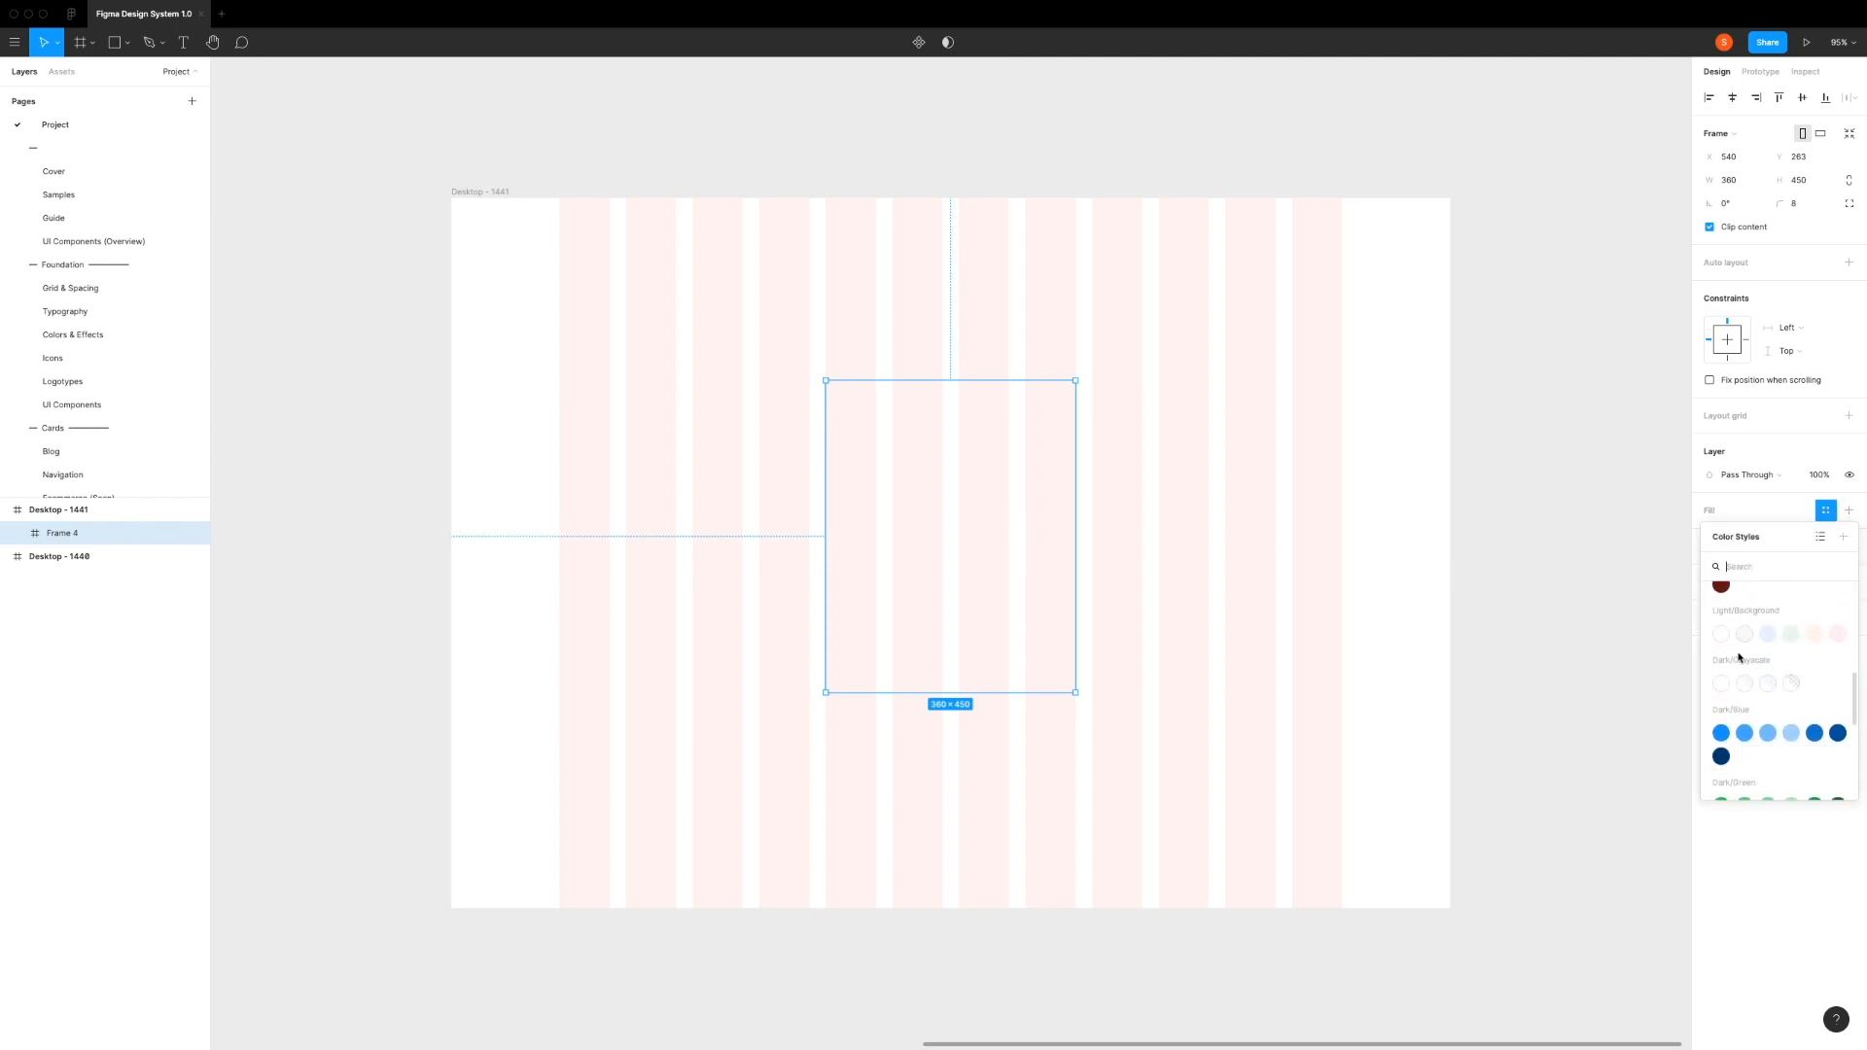
{"action": "left_click", "coordinate": [1721, 637]}
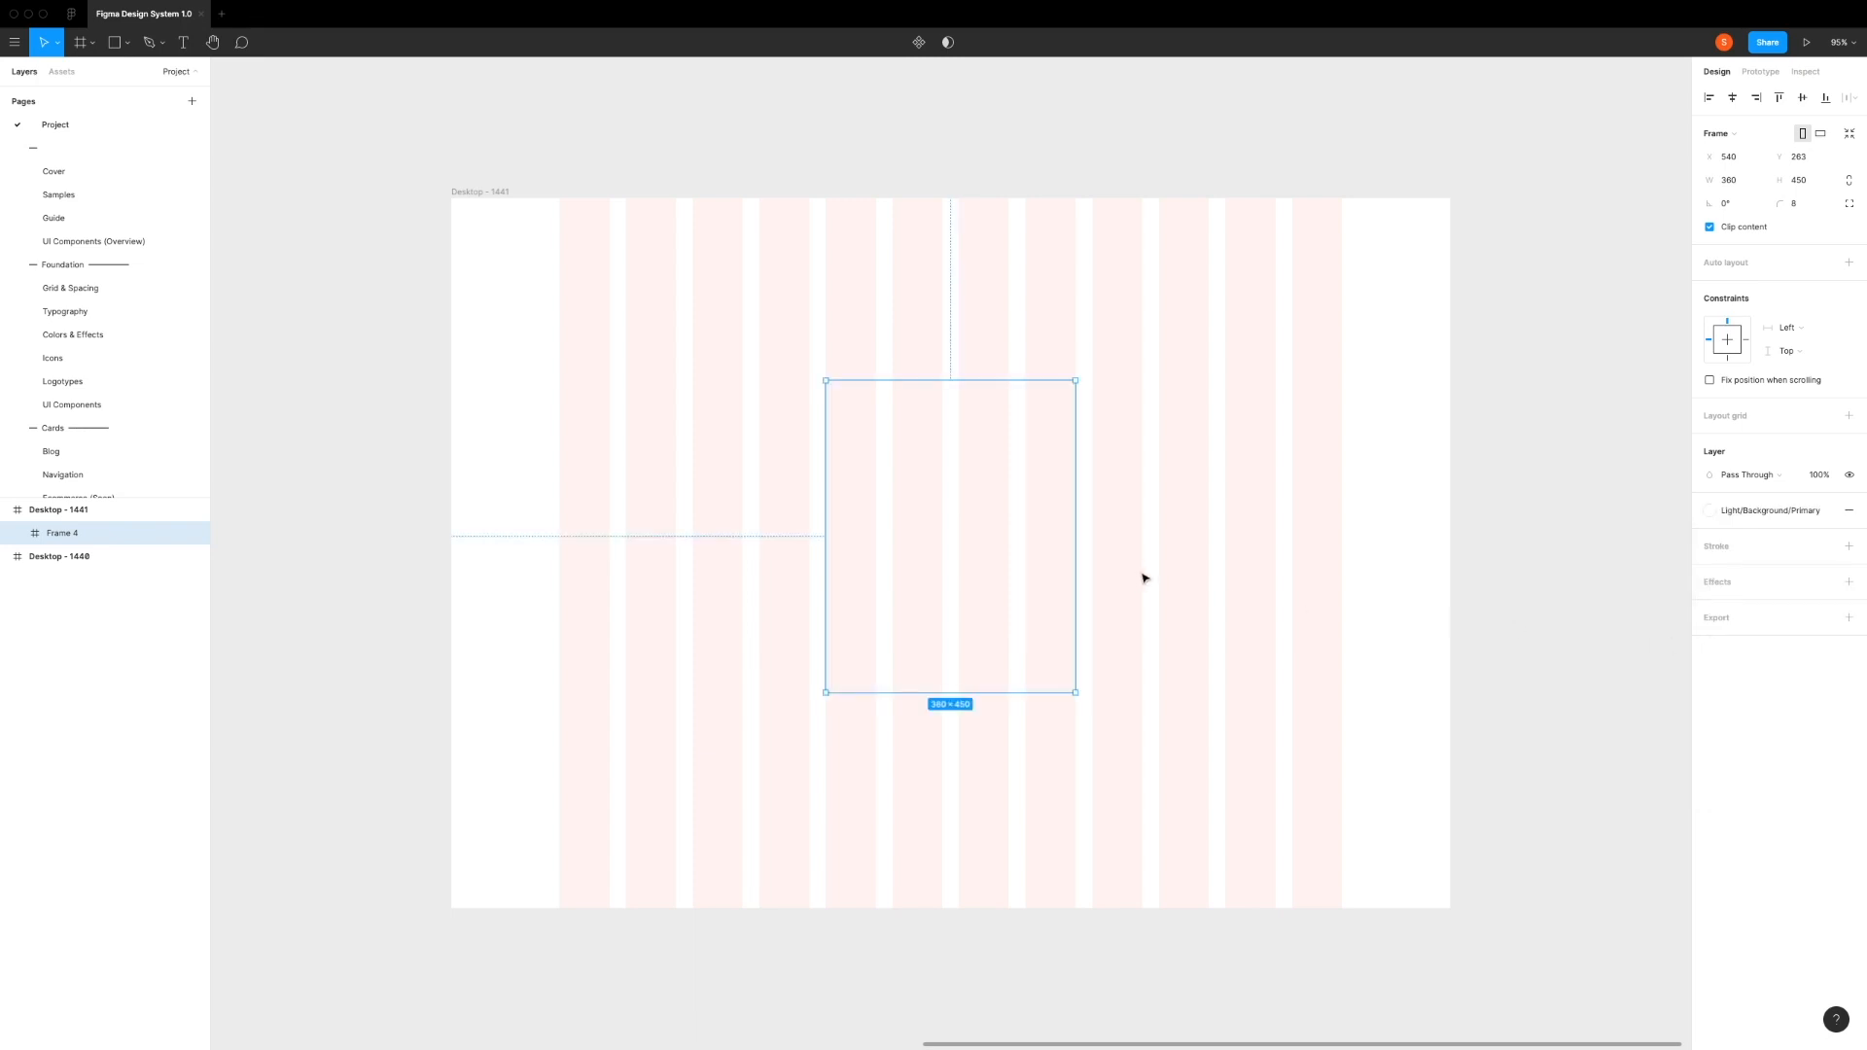
Step: Apply the Light/Drop Shadow/1 effect style to the card frame
{"action": "left_click", "coordinate": [1825, 582]}
{"action": "scroll", "coordinate": [1756, 697], "scroll_direction": "up", "scroll_amount": 1}
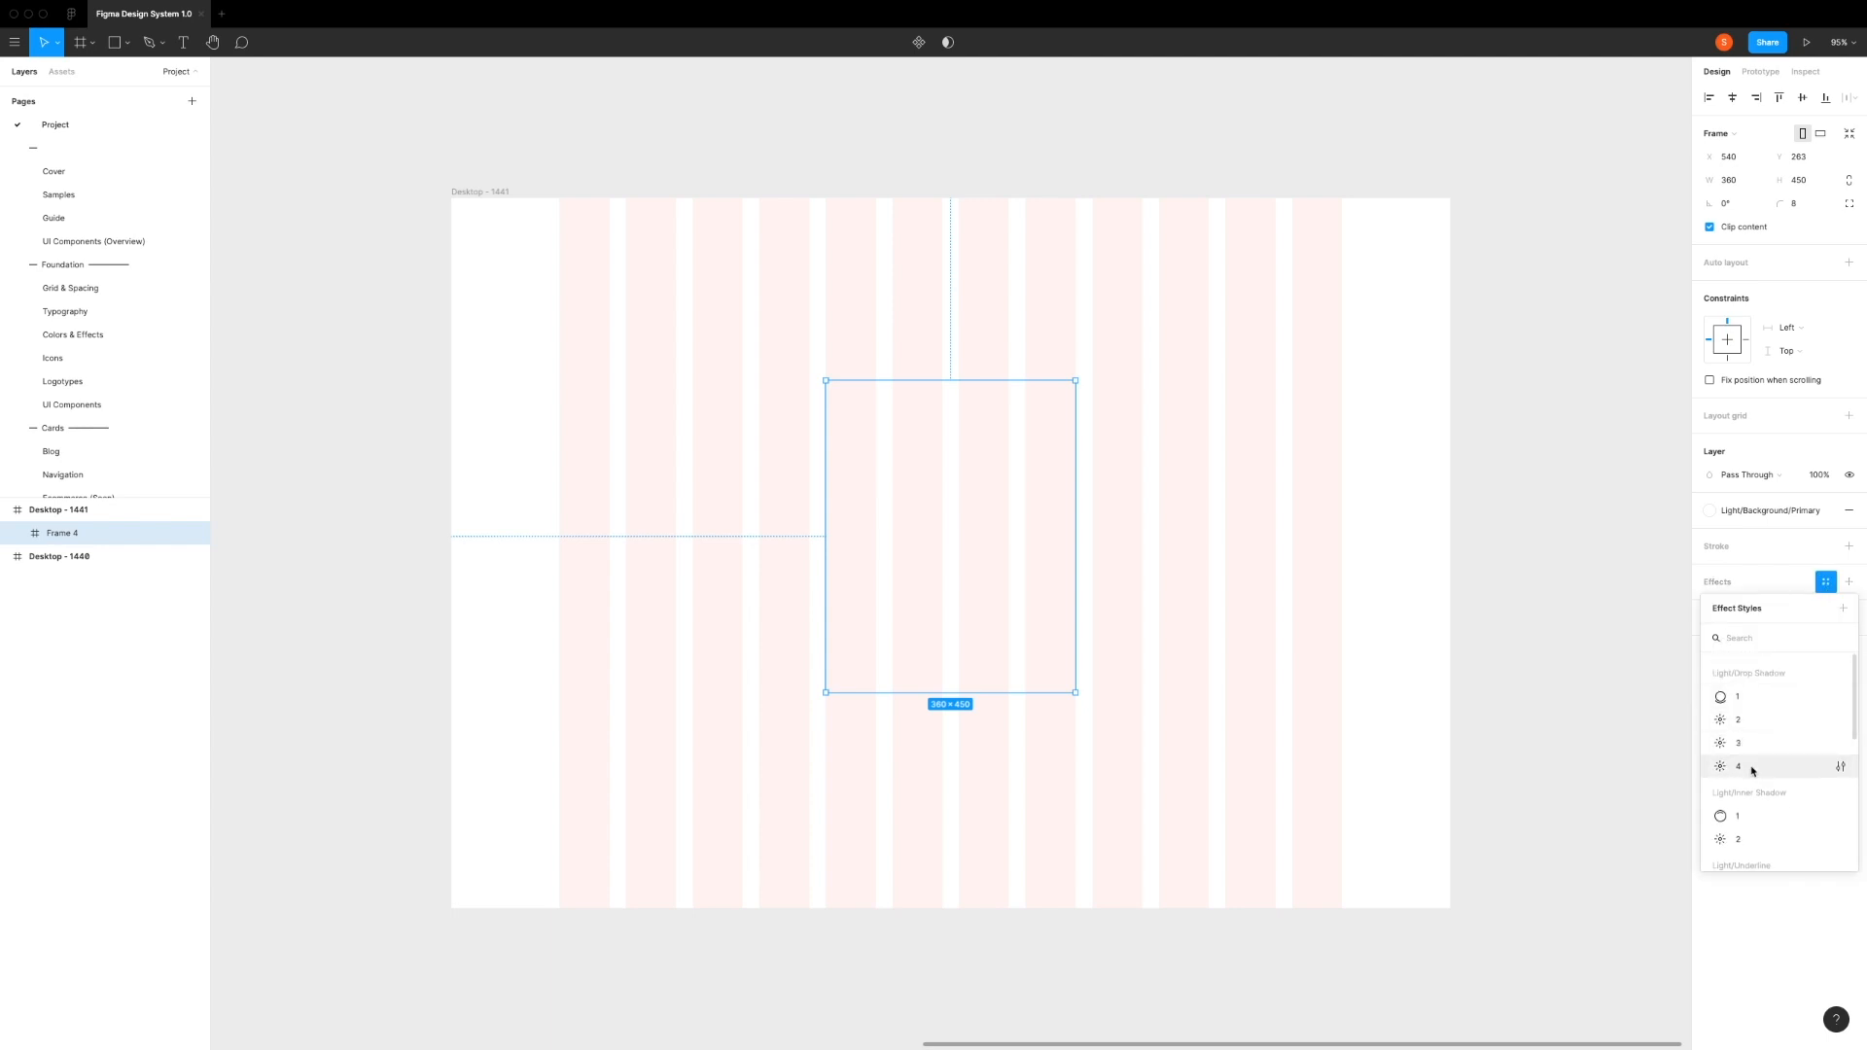
{"action": "left_click", "coordinate": [1745, 699]}
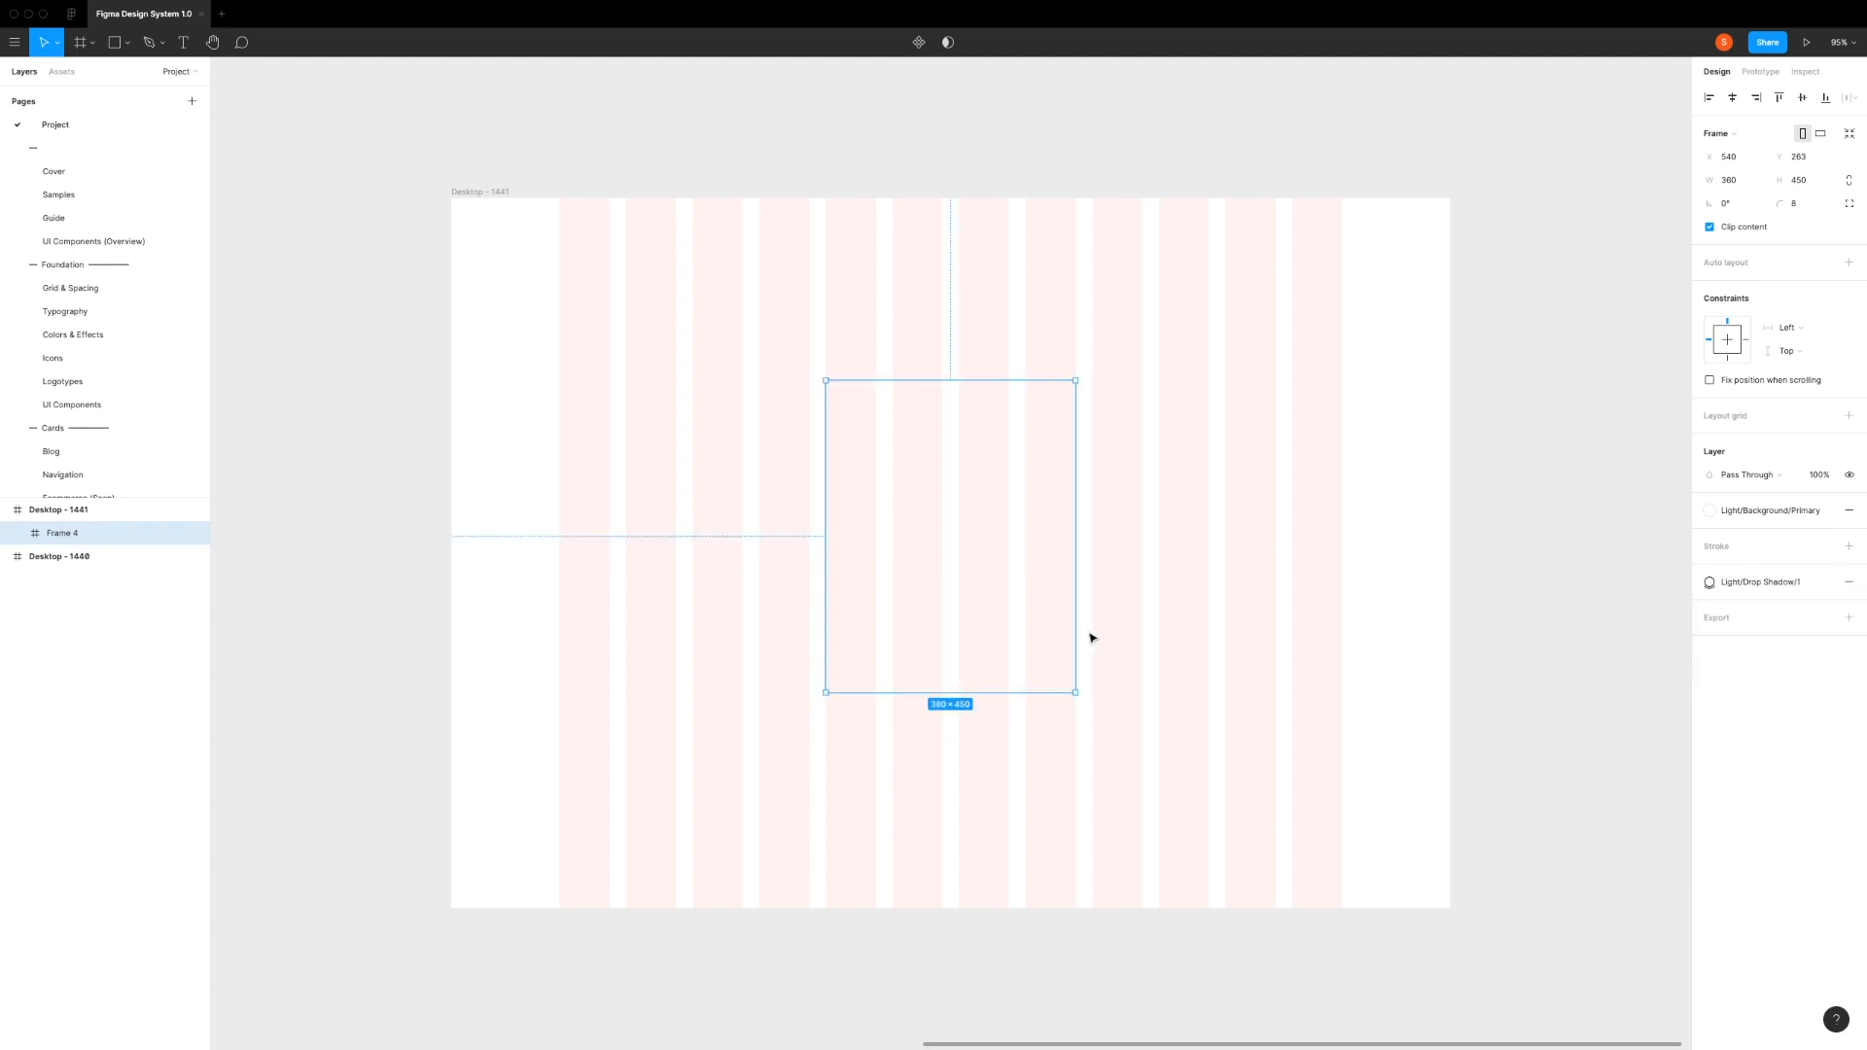
Step: Hide the layout grids so the card can be seen without columns, and clear the selection
{"action": "left_click", "coordinate": [471, 215]}
{"action": "left_click", "coordinate": [470, 192]}
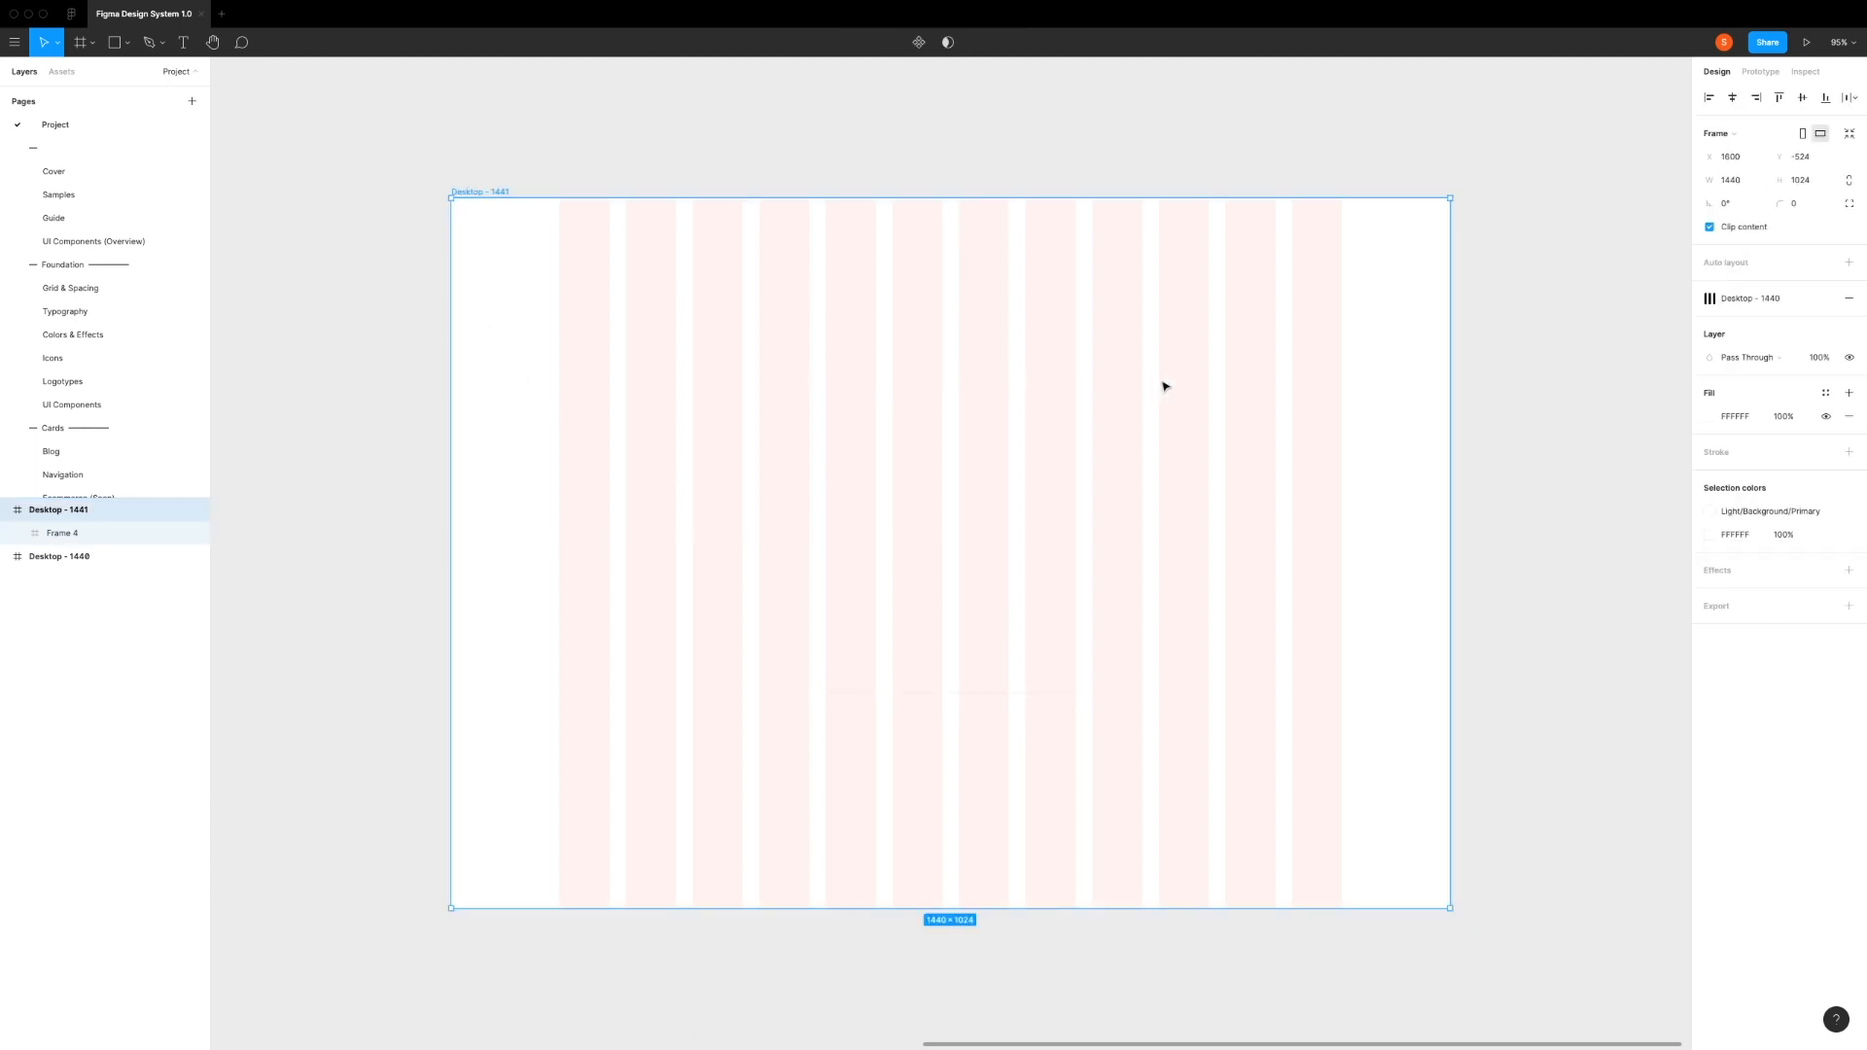
{"action": "key", "text": "ctrl+g"}
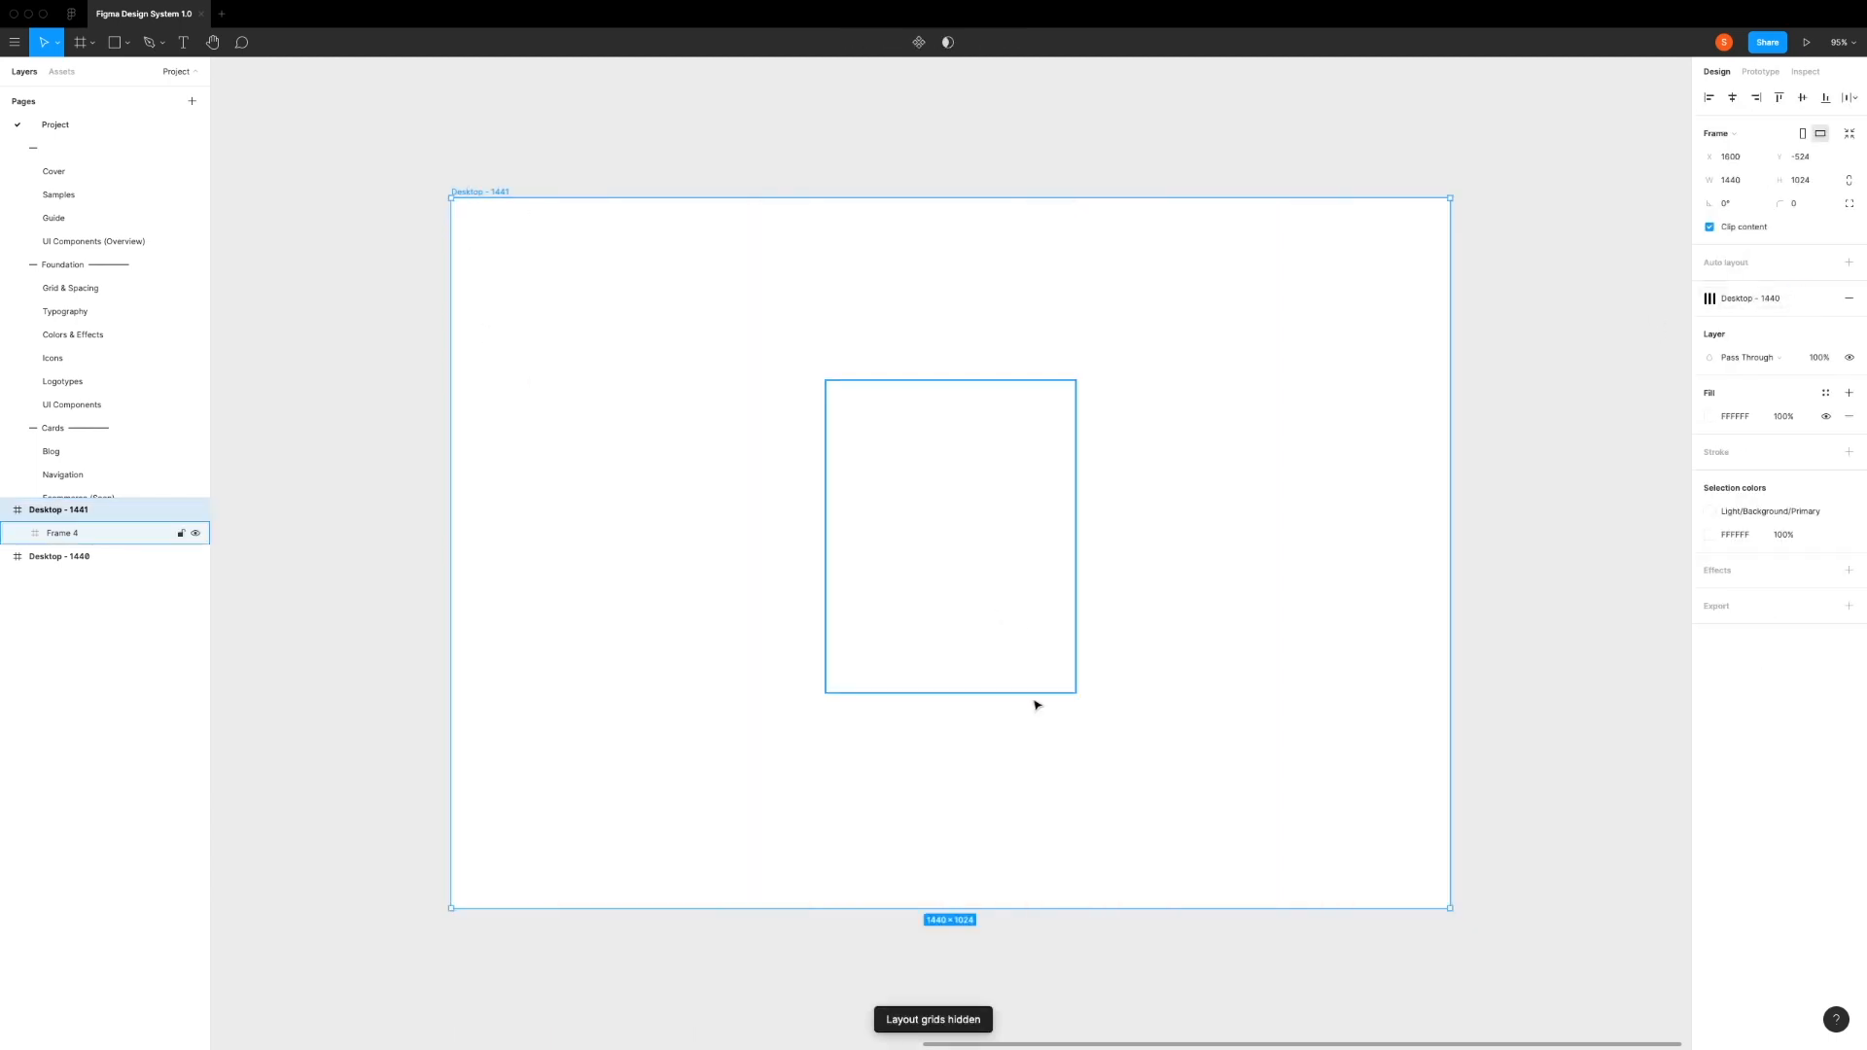
{"action": "left_click", "coordinate": [861, 713]}
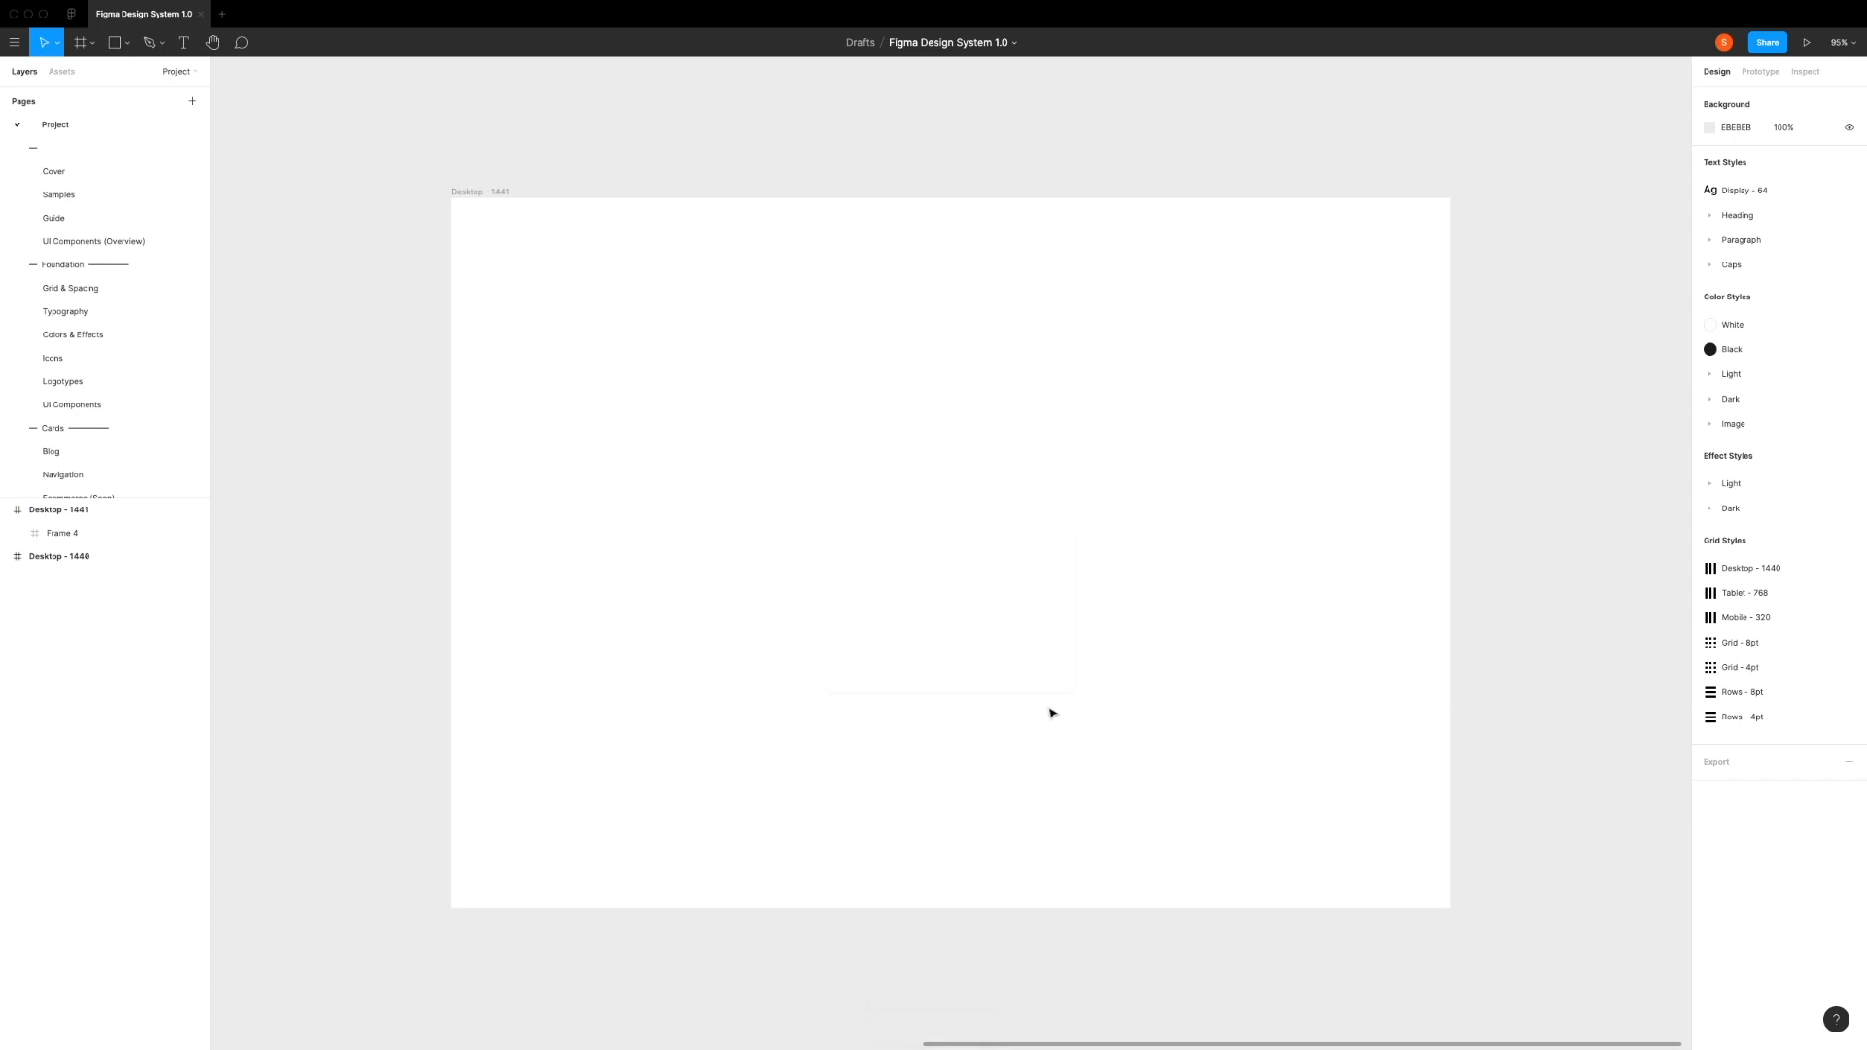
Step: Replace the card frame's drop shadow with the Light/Drop Shadow/4 effect style
{"action": "left_click", "coordinate": [1011, 598]}
{"action": "left_click", "coordinate": [1849, 581]}
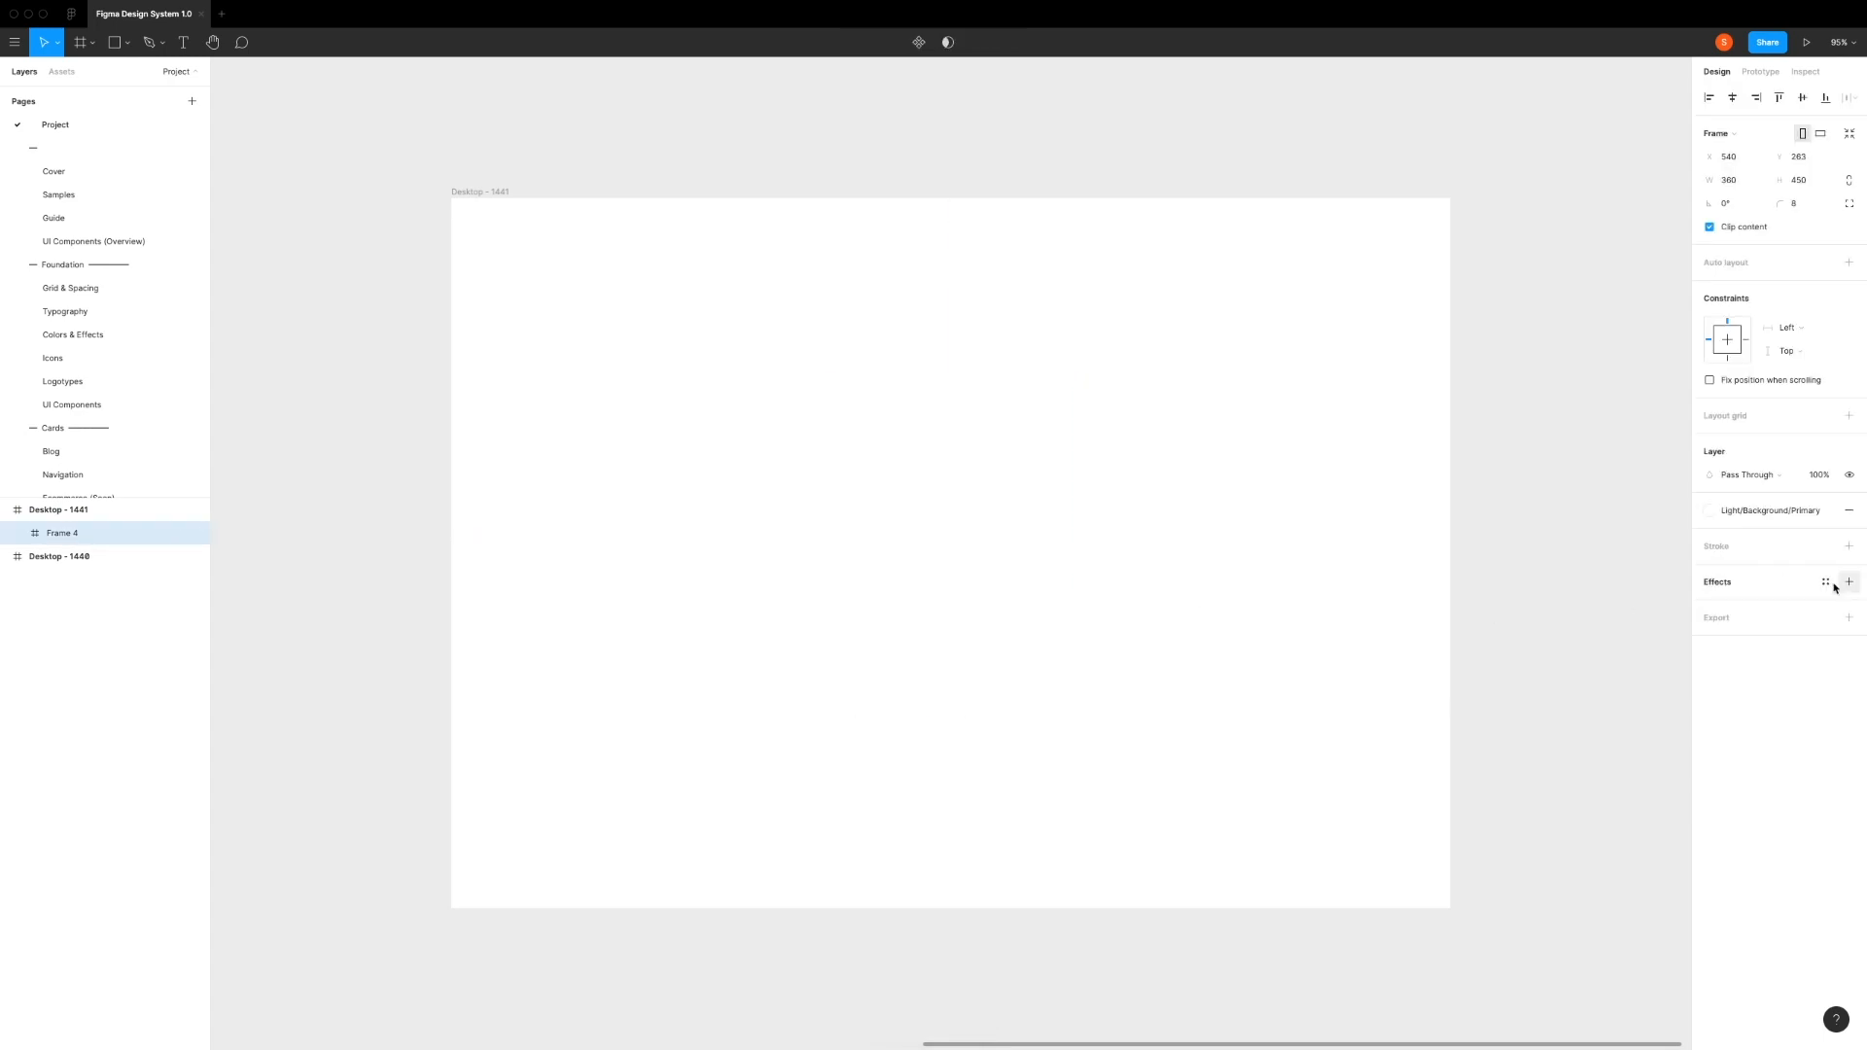
{"action": "left_click", "coordinate": [1827, 584]}
{"action": "left_click", "coordinate": [1746, 768]}
{"action": "left_click", "coordinate": [1257, 669]}
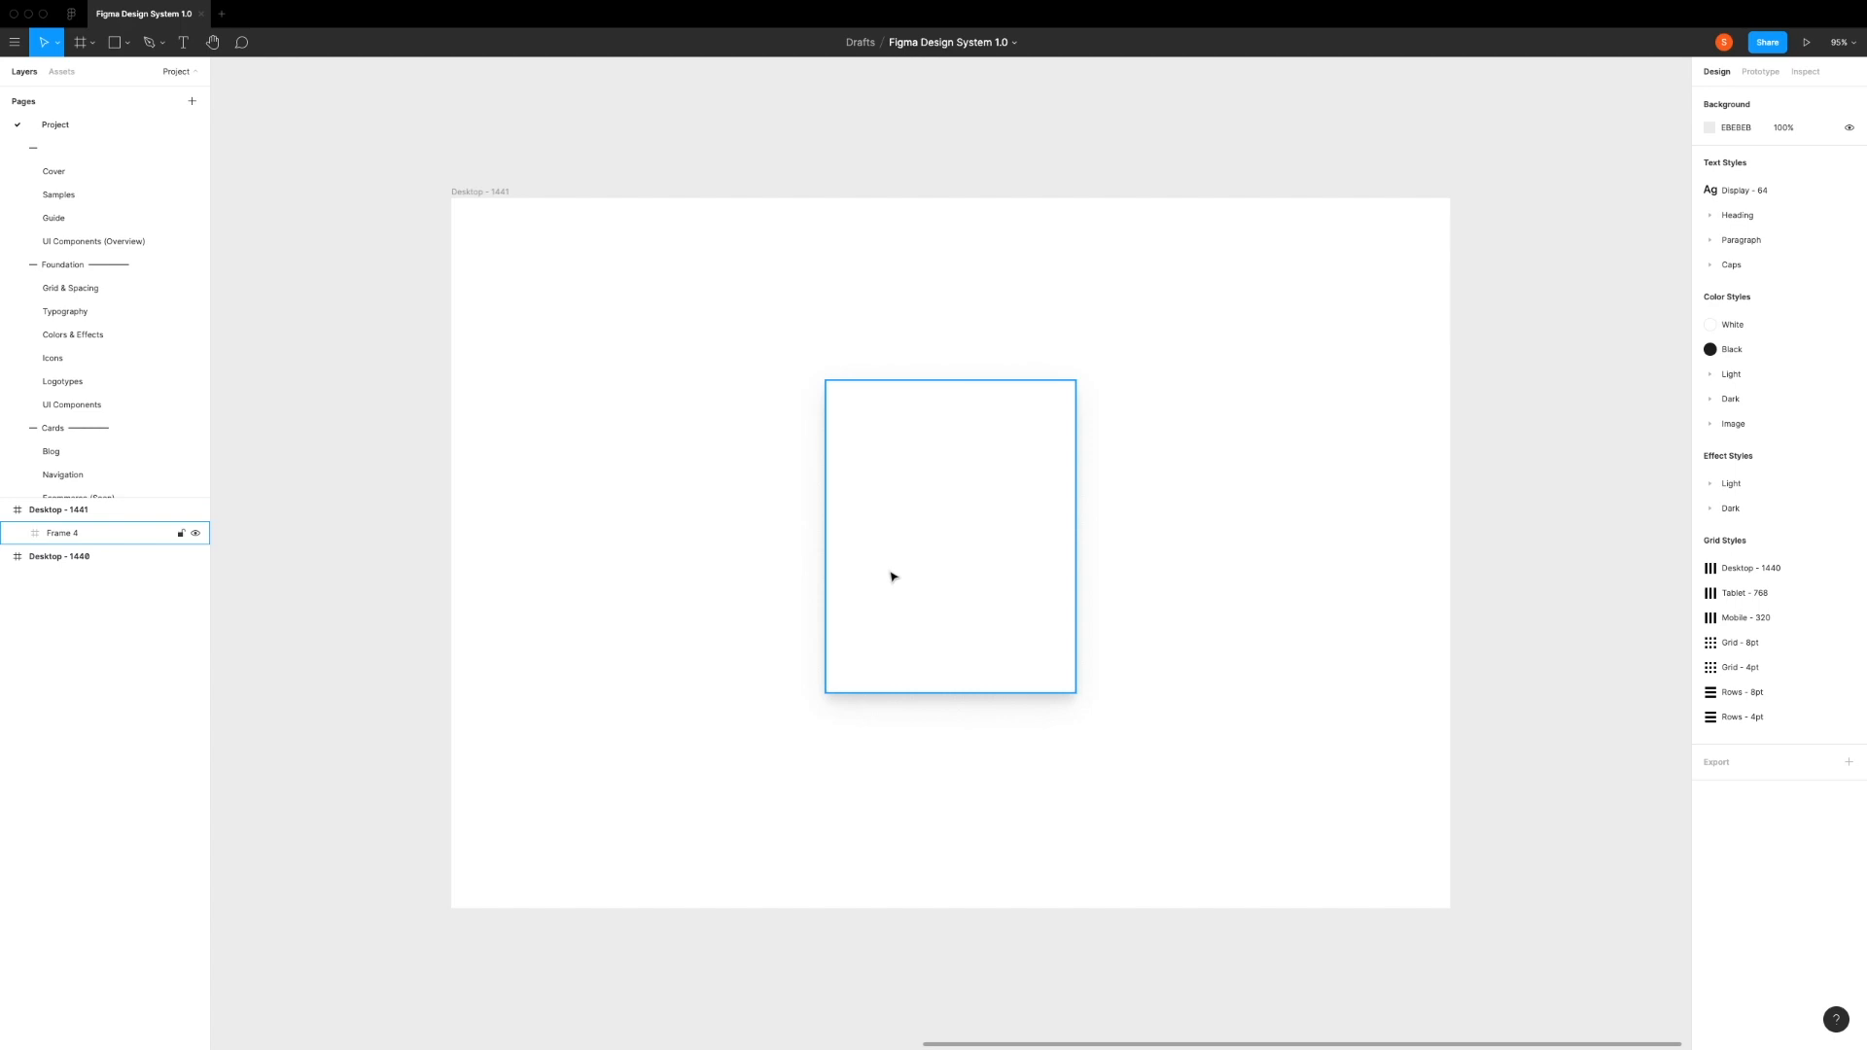
Step: Fill the desktop frame behind the card with the Light/Background/Secondary color style
{"action": "left_click", "coordinate": [468, 191]}
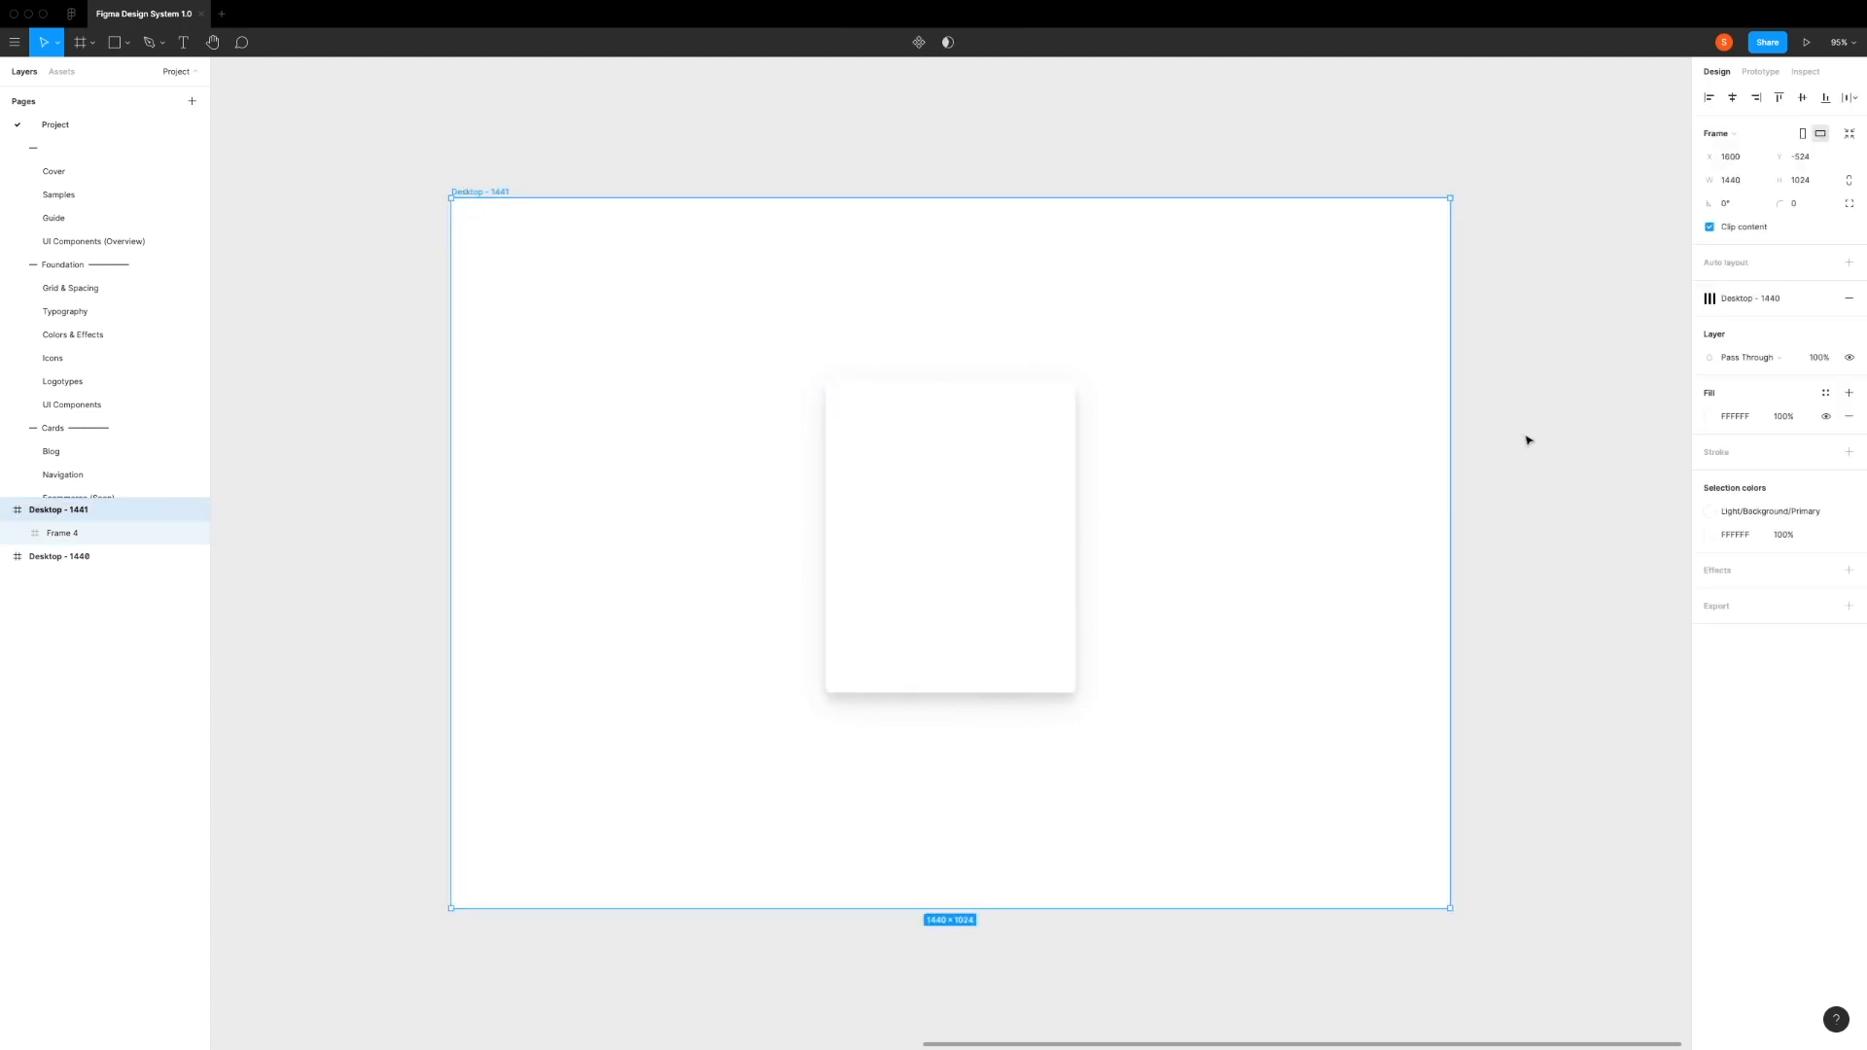
{"action": "left_click", "coordinate": [1825, 393]}
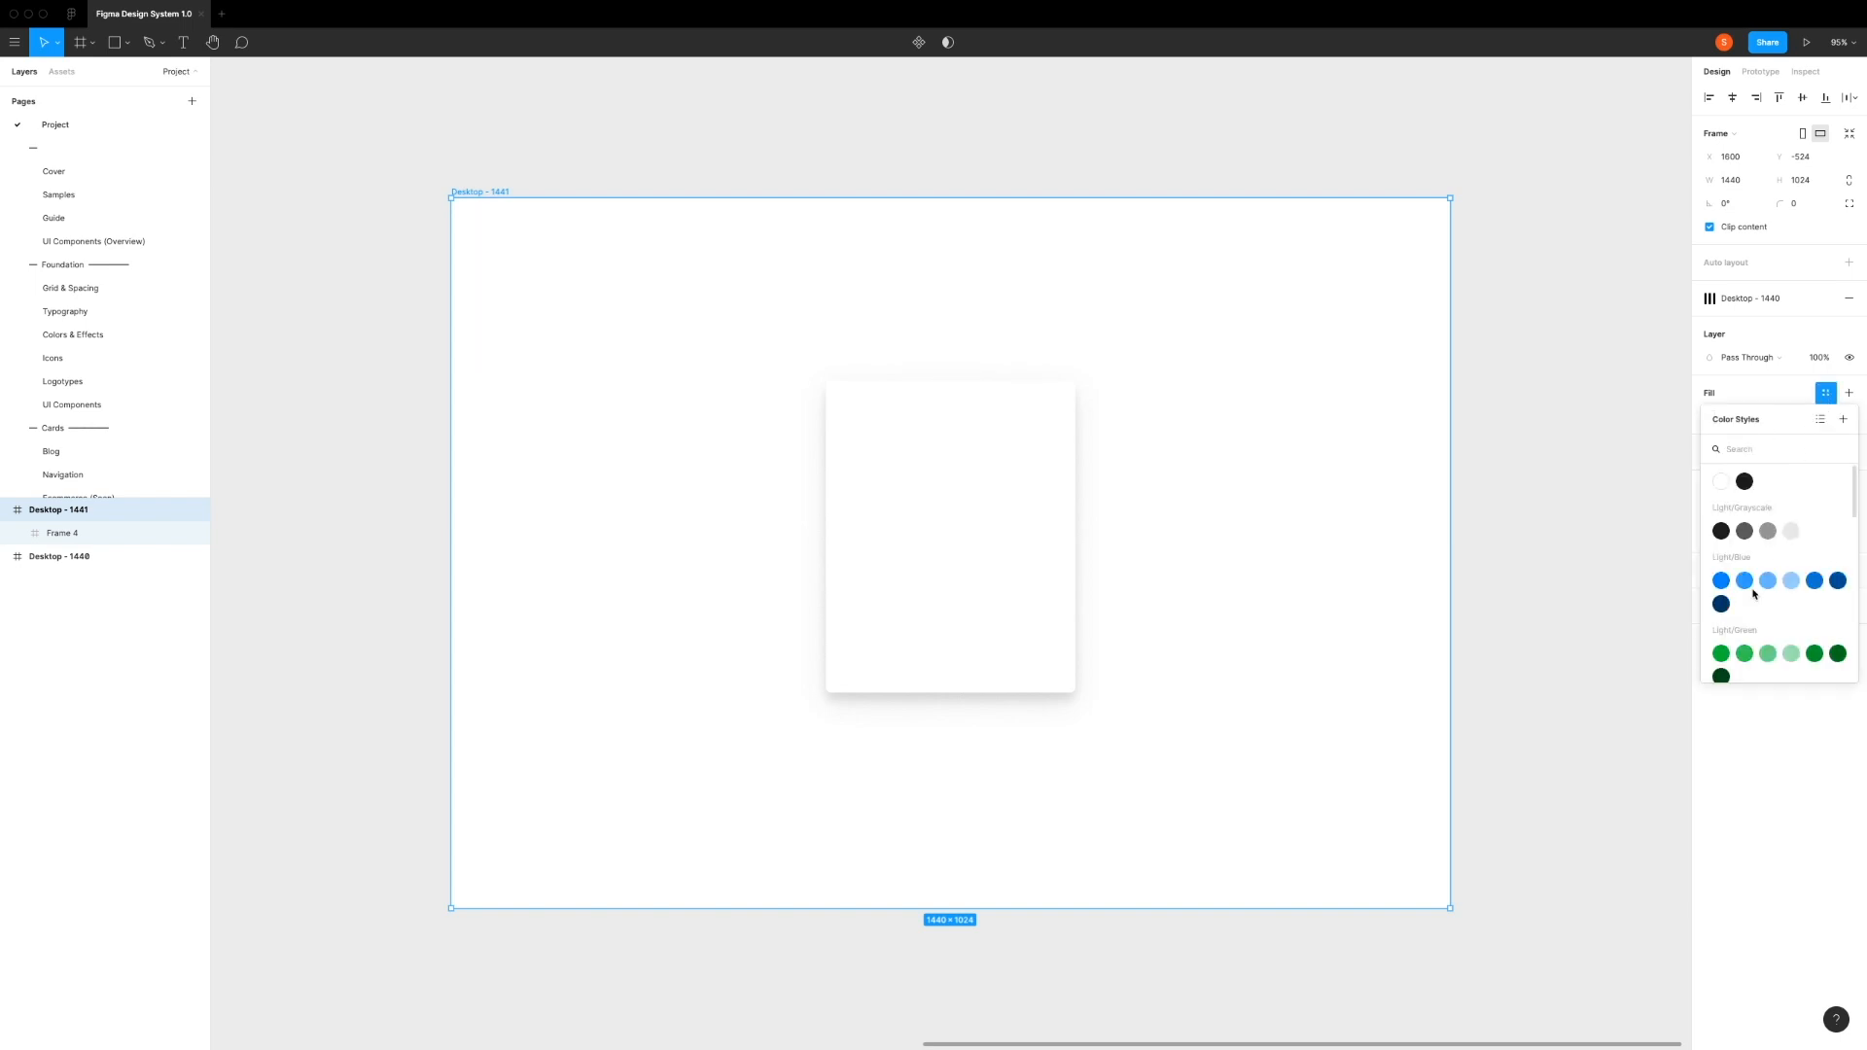
{"action": "scroll", "coordinate": [1755, 593], "scroll_direction": "down", "scroll_amount": 5}
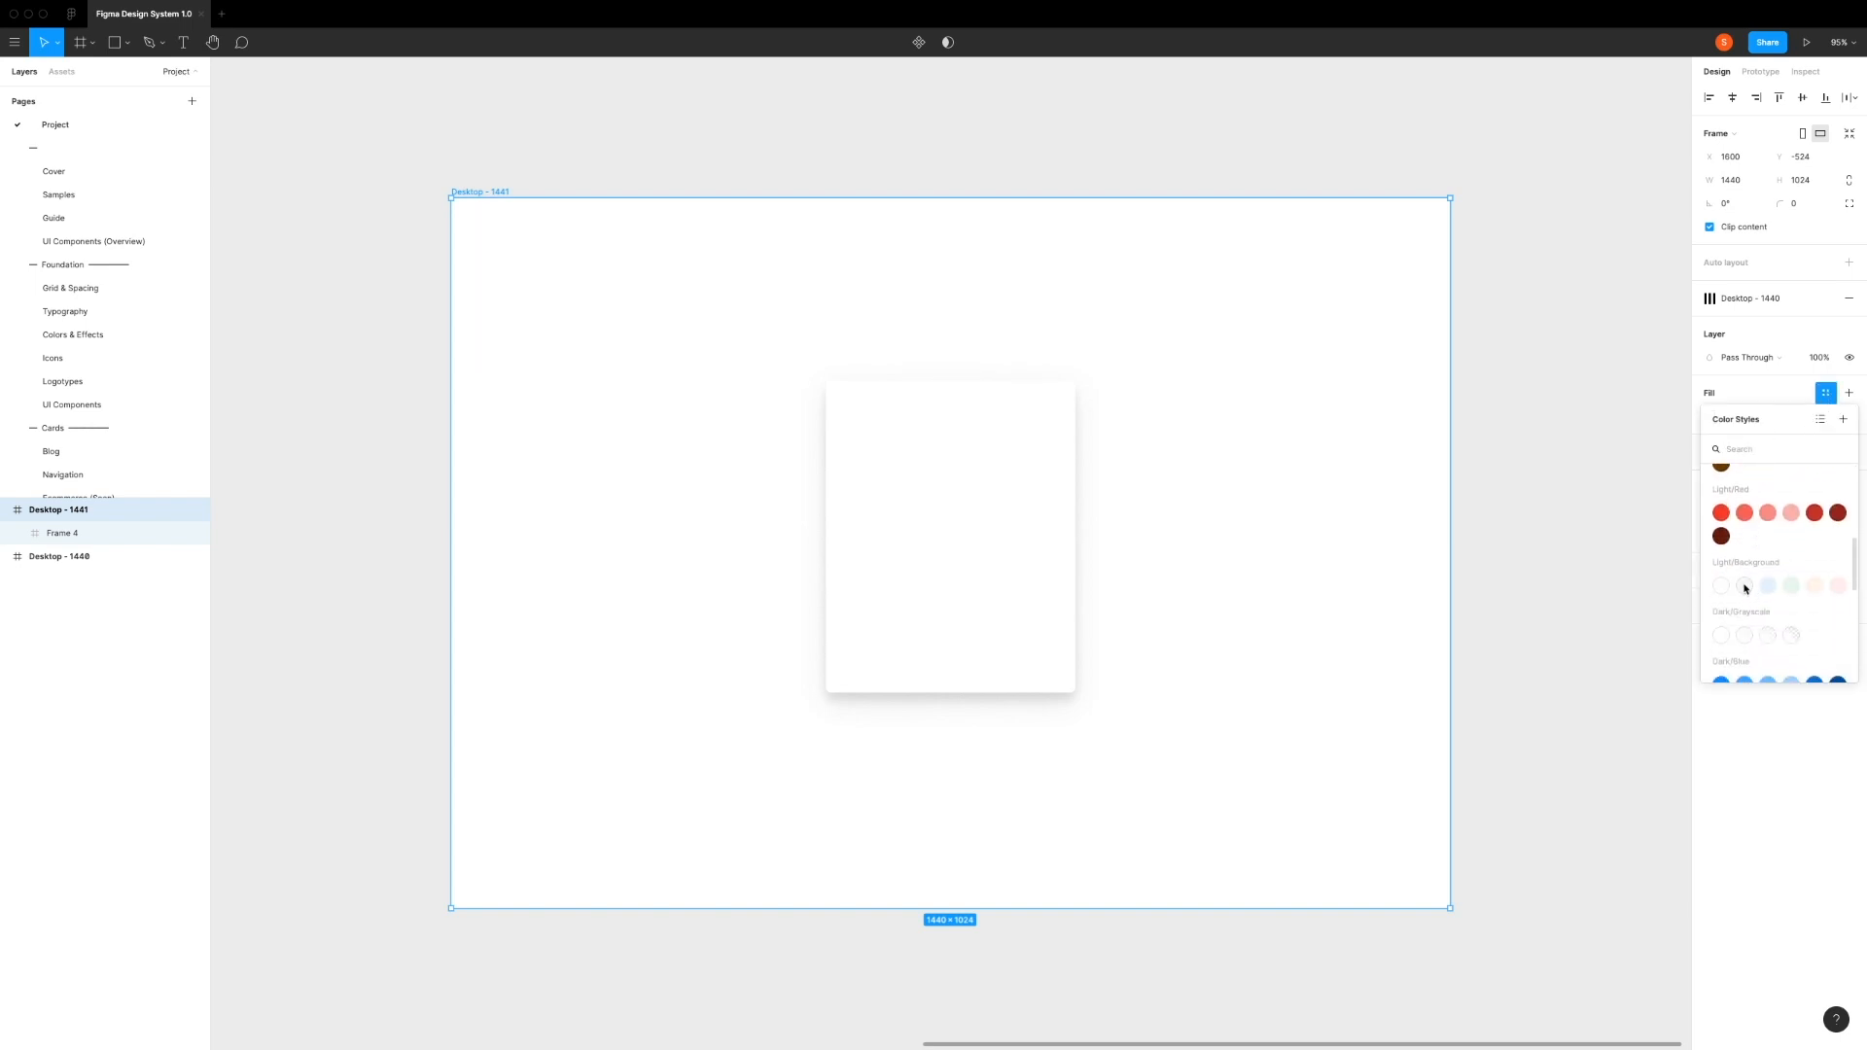
{"action": "left_click", "coordinate": [1745, 588]}
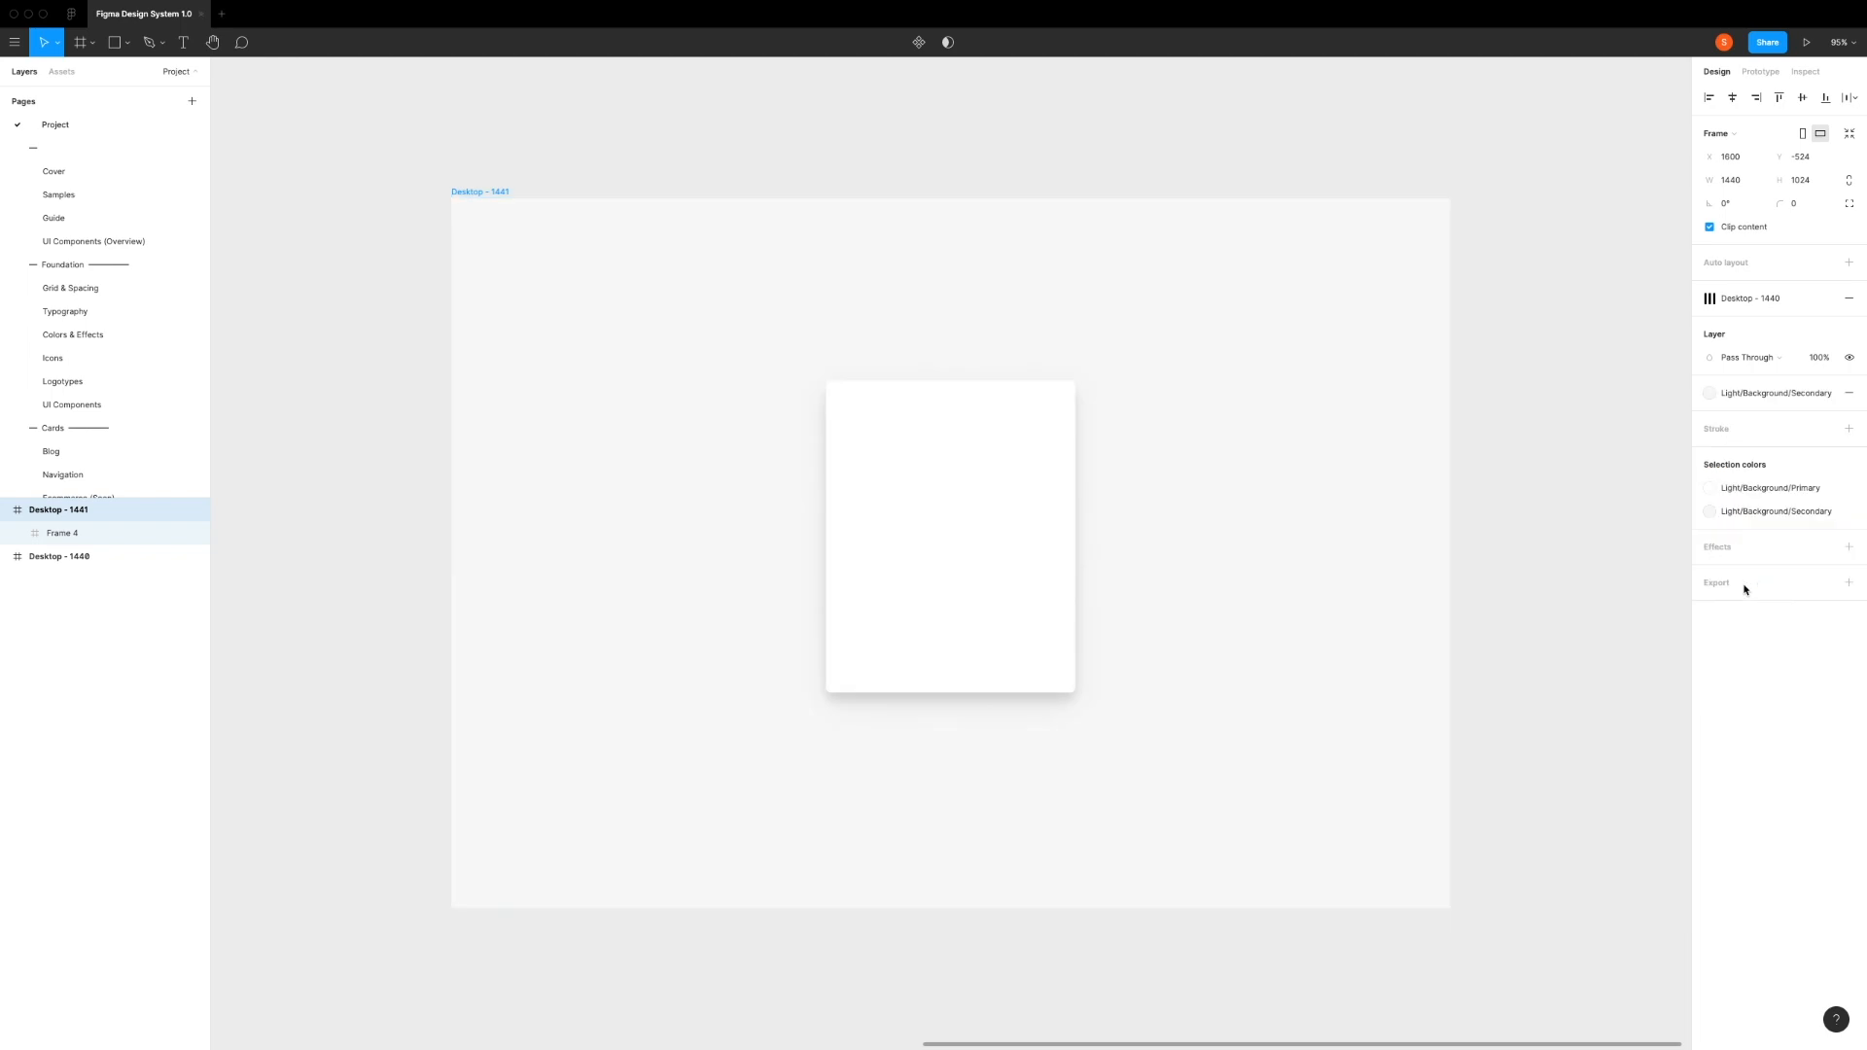
{"action": "key", "text": "Escape"}
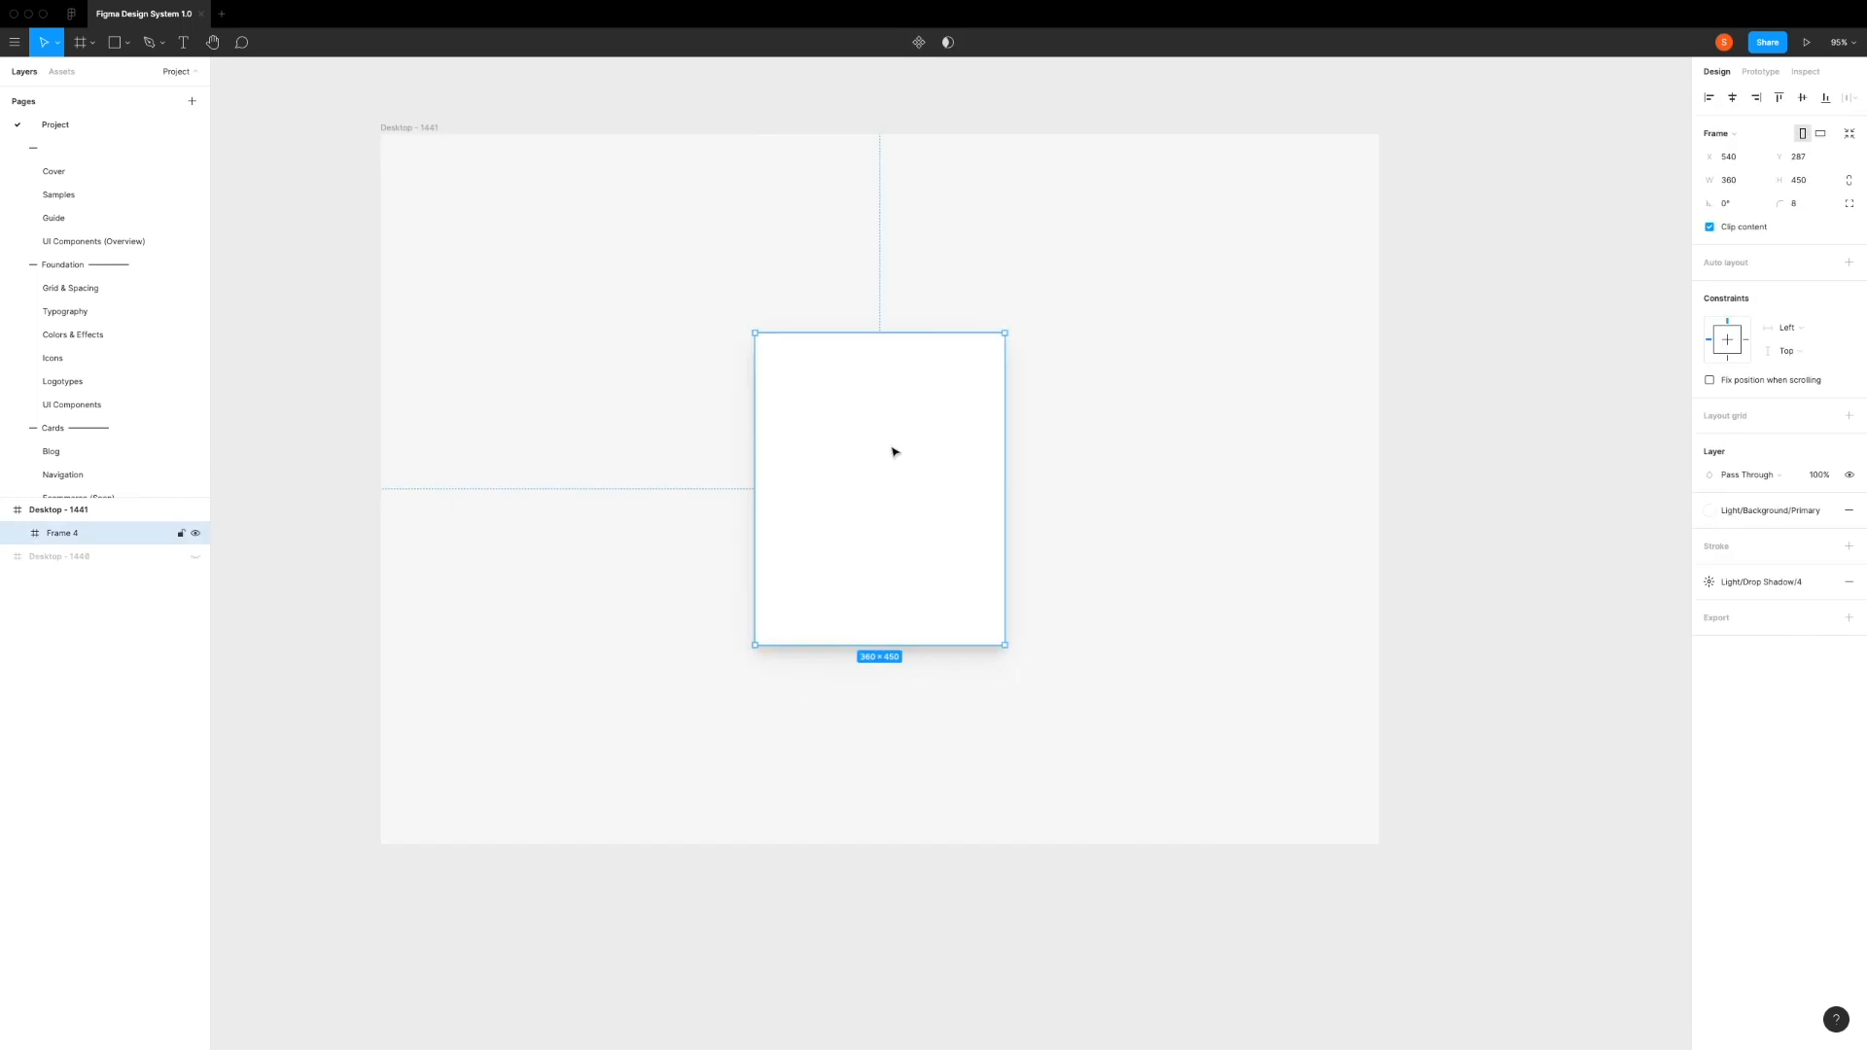
Step: Insert the Horizontal variant of the Headings UI component from the local components into the card
{"action": "left_click", "coordinate": [63, 73]}
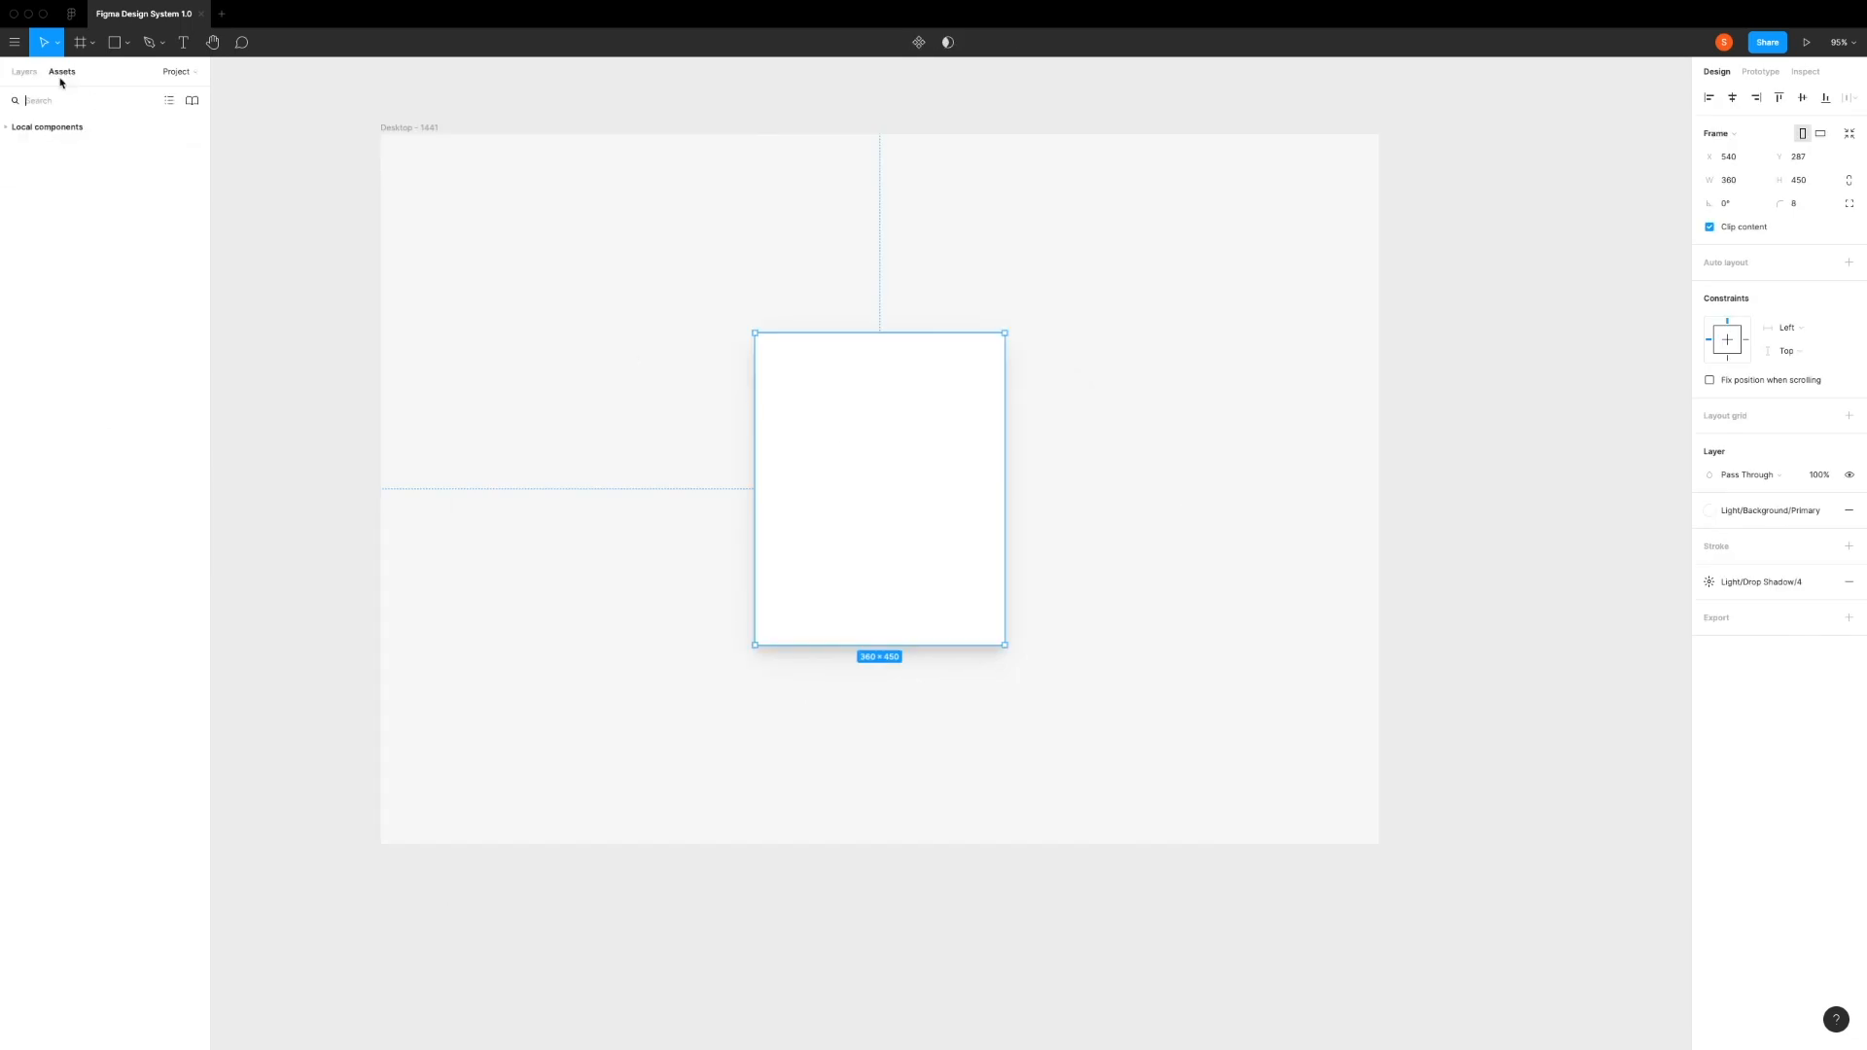
{"action": "left_click", "coordinate": [8, 128]}
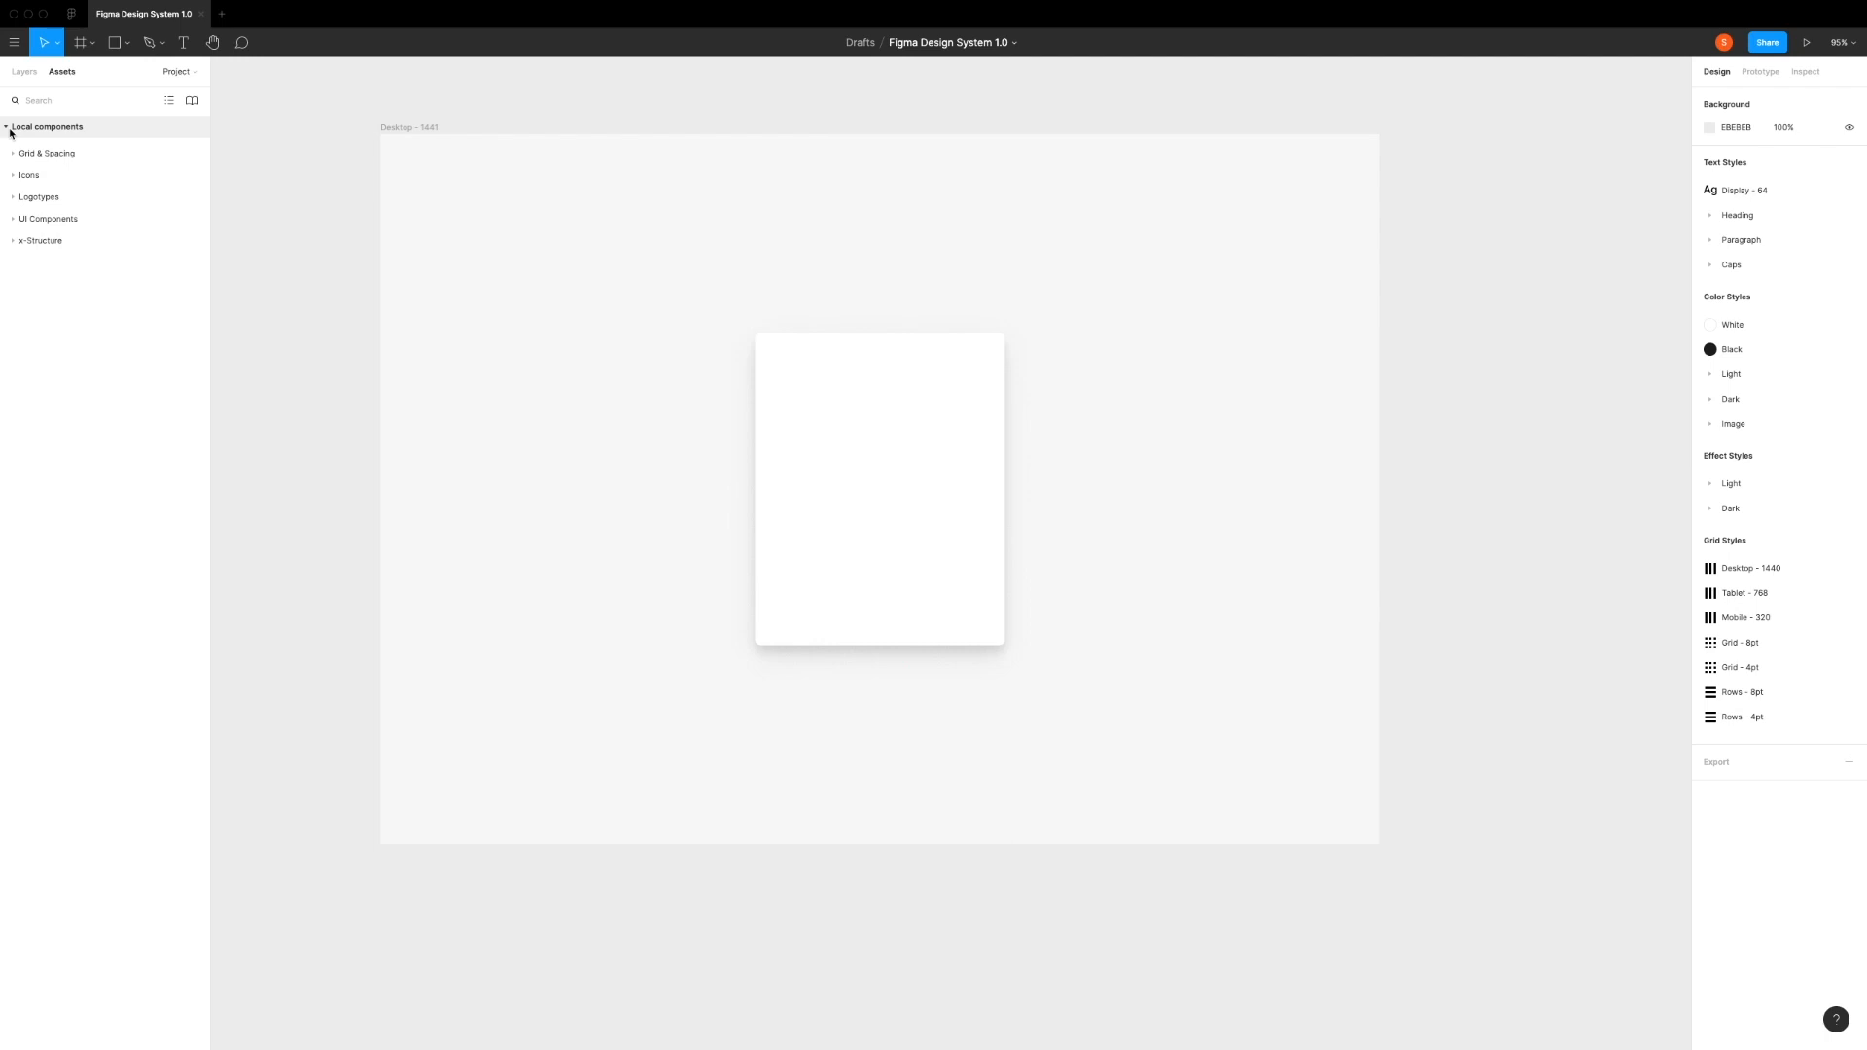
{"action": "left_click", "coordinate": [16, 219]}
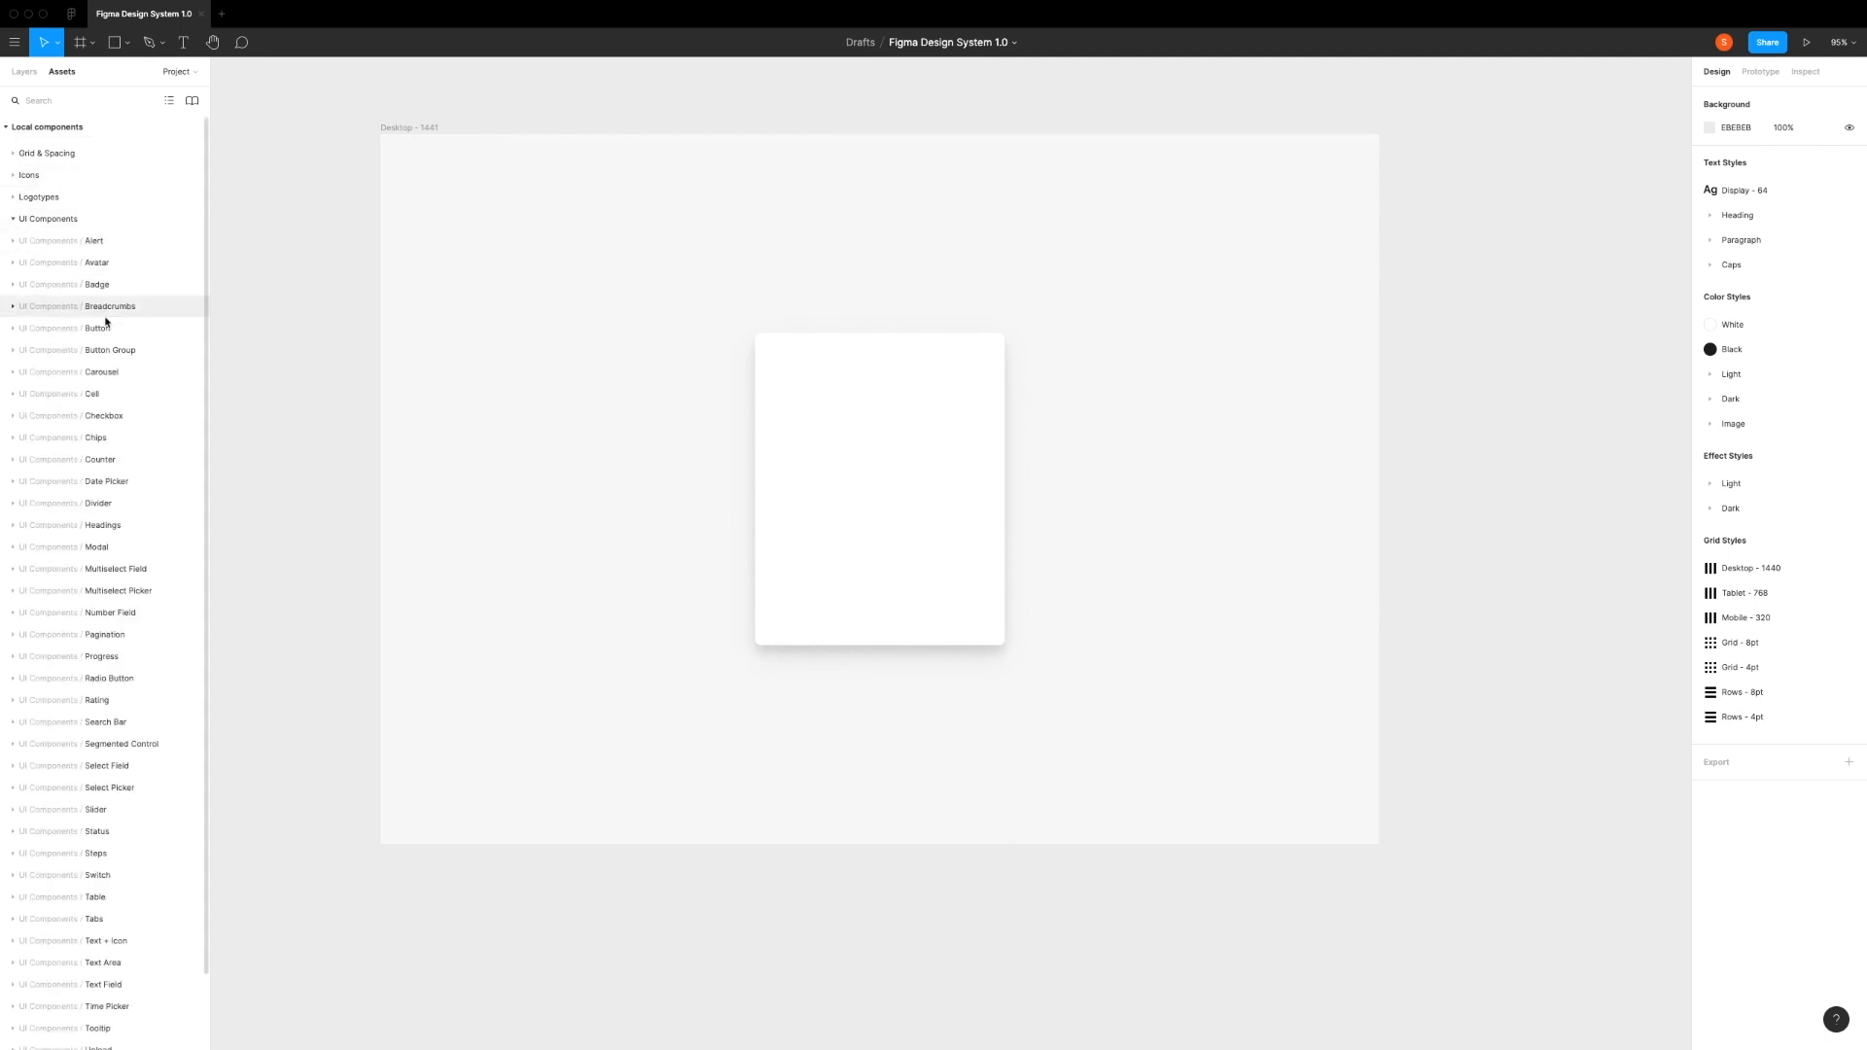
{"action": "left_click", "coordinate": [25, 529]}
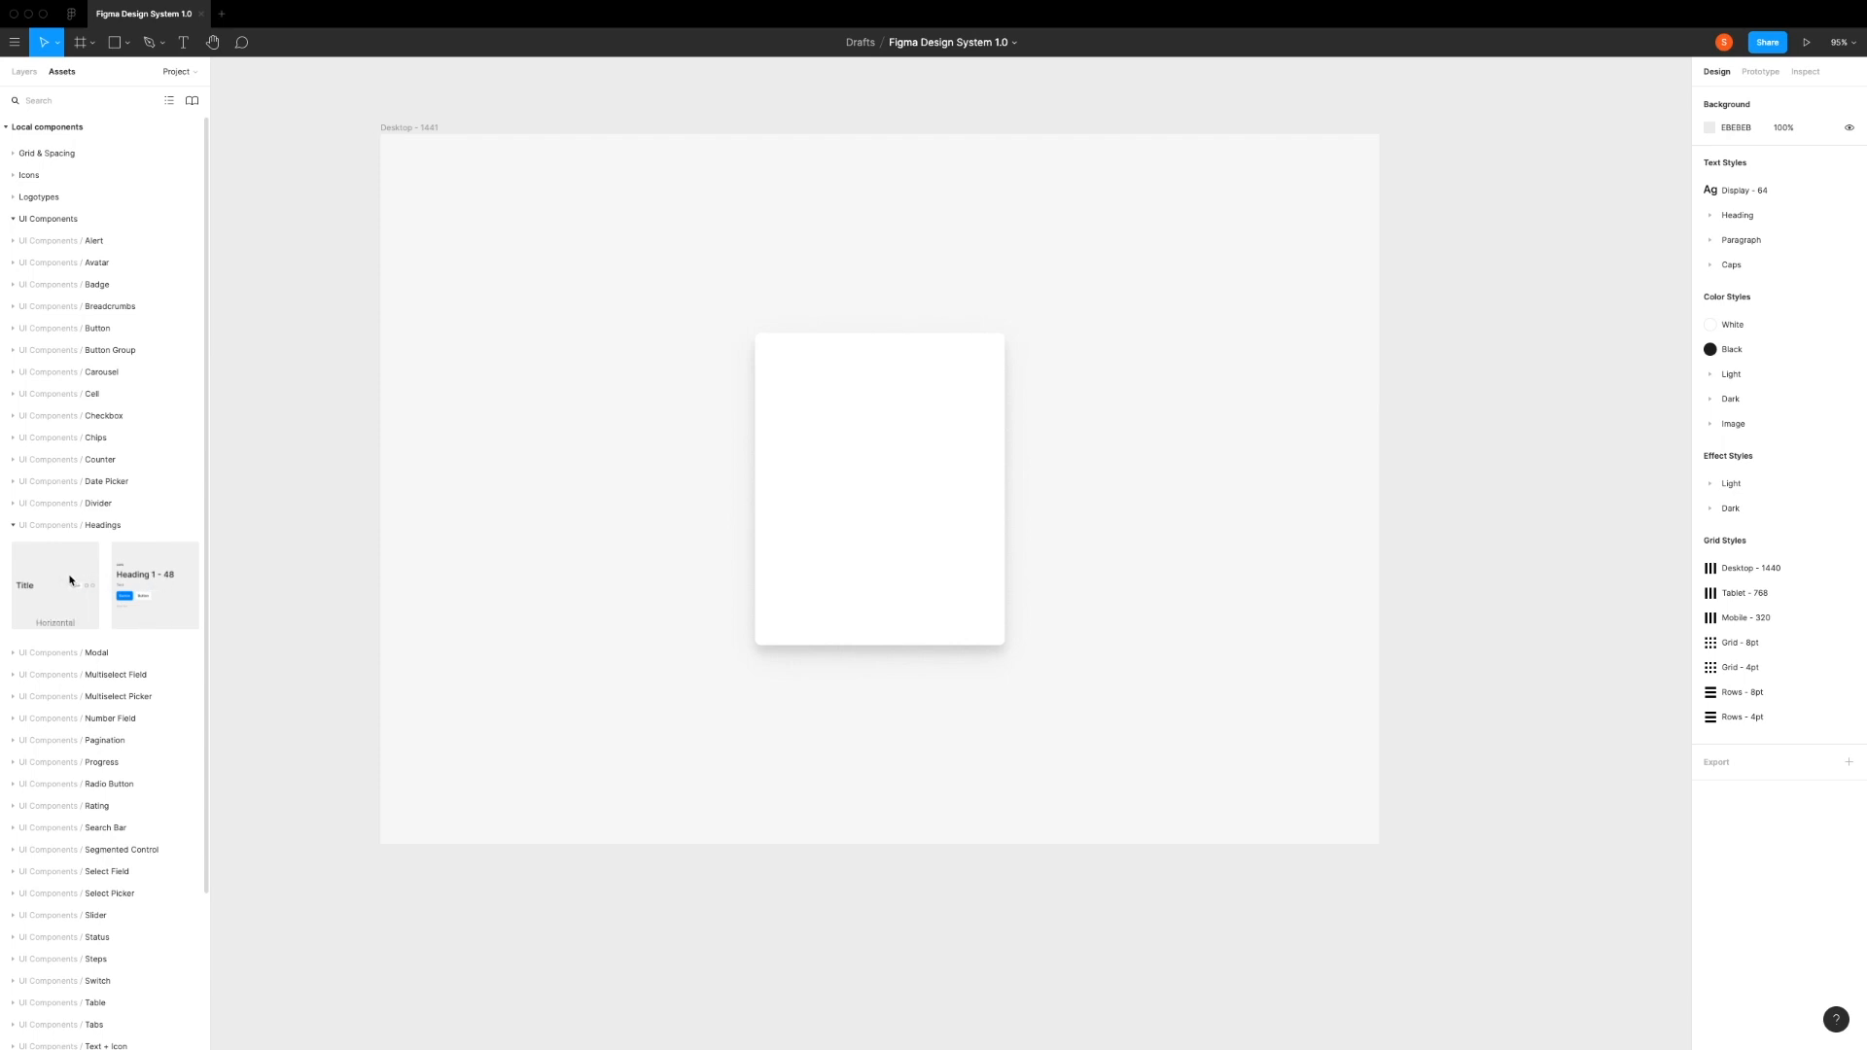
{"action": "left_click_drag", "start_coordinate": [61, 582], "coordinate": [860, 400]}
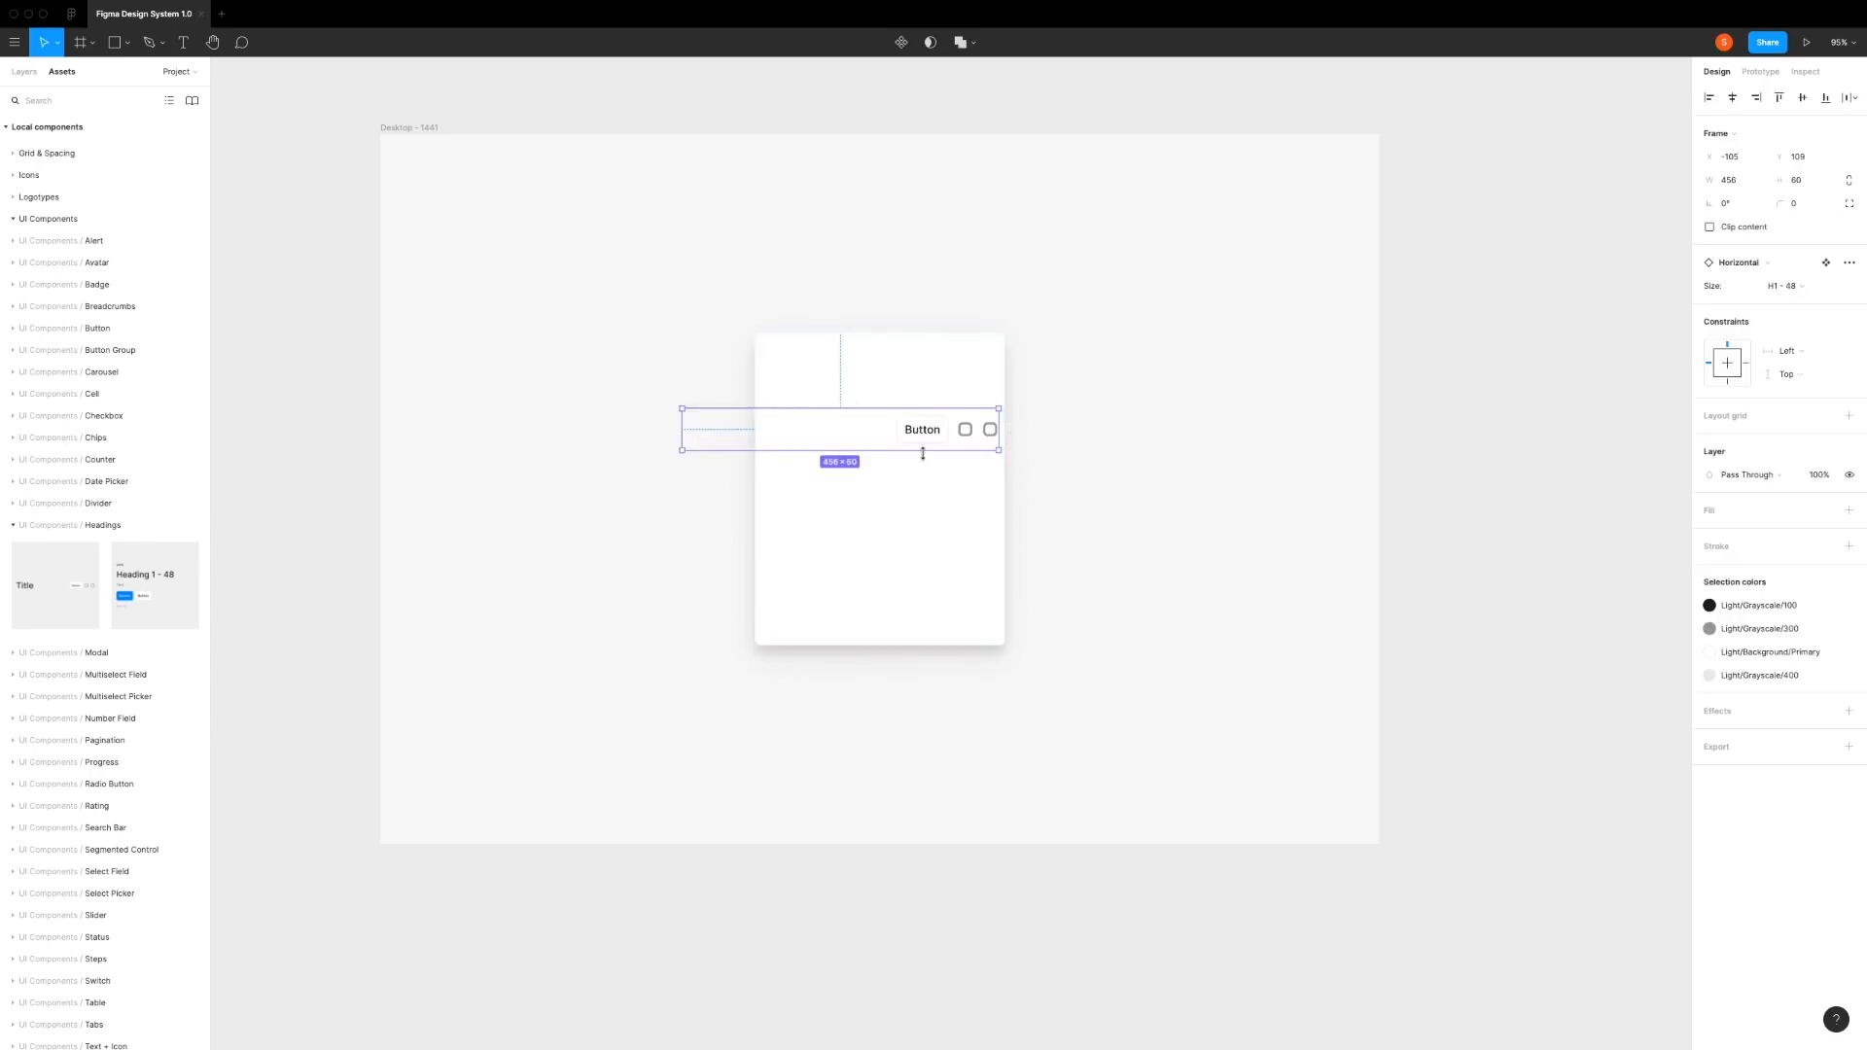
Step: Set the heading's size to H3 - 24 and fit it to the card's 360 width, about 33 below the card's upper edge
{"action": "left_click", "coordinate": [1801, 286]}
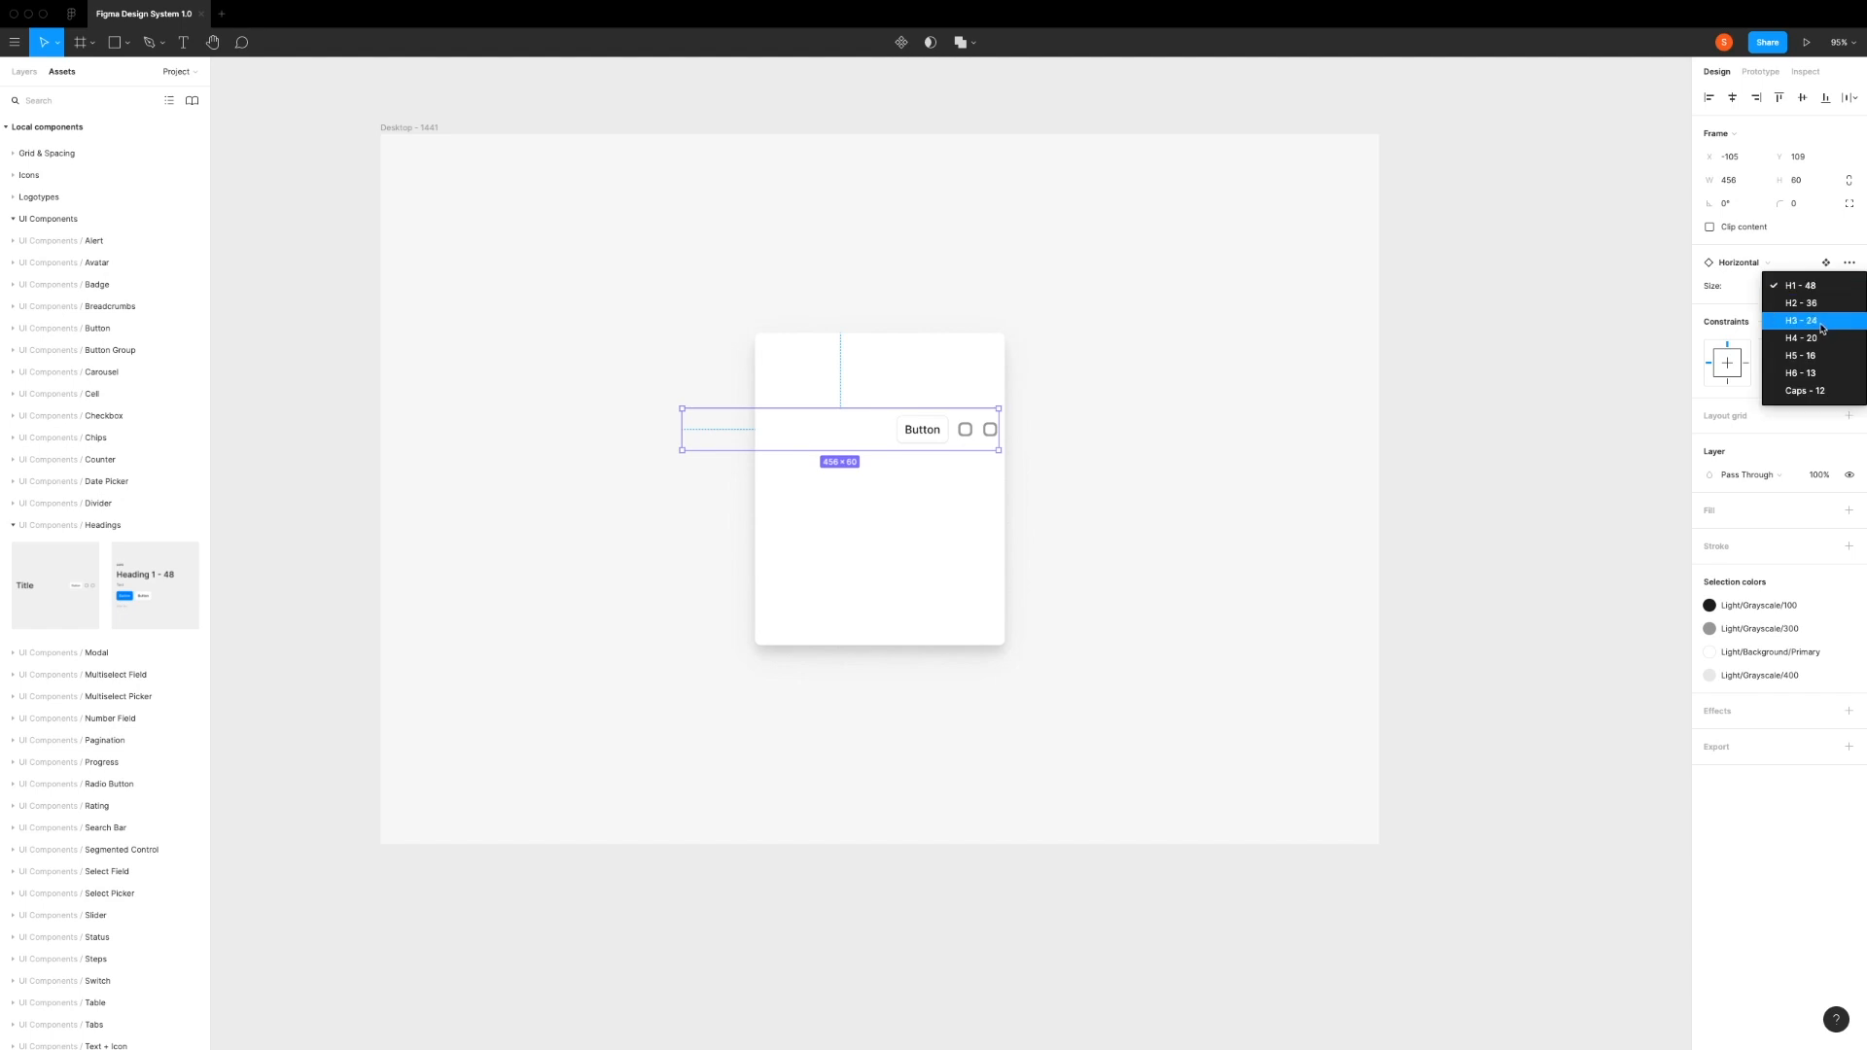
{"action": "left_click", "coordinate": [1822, 321]}
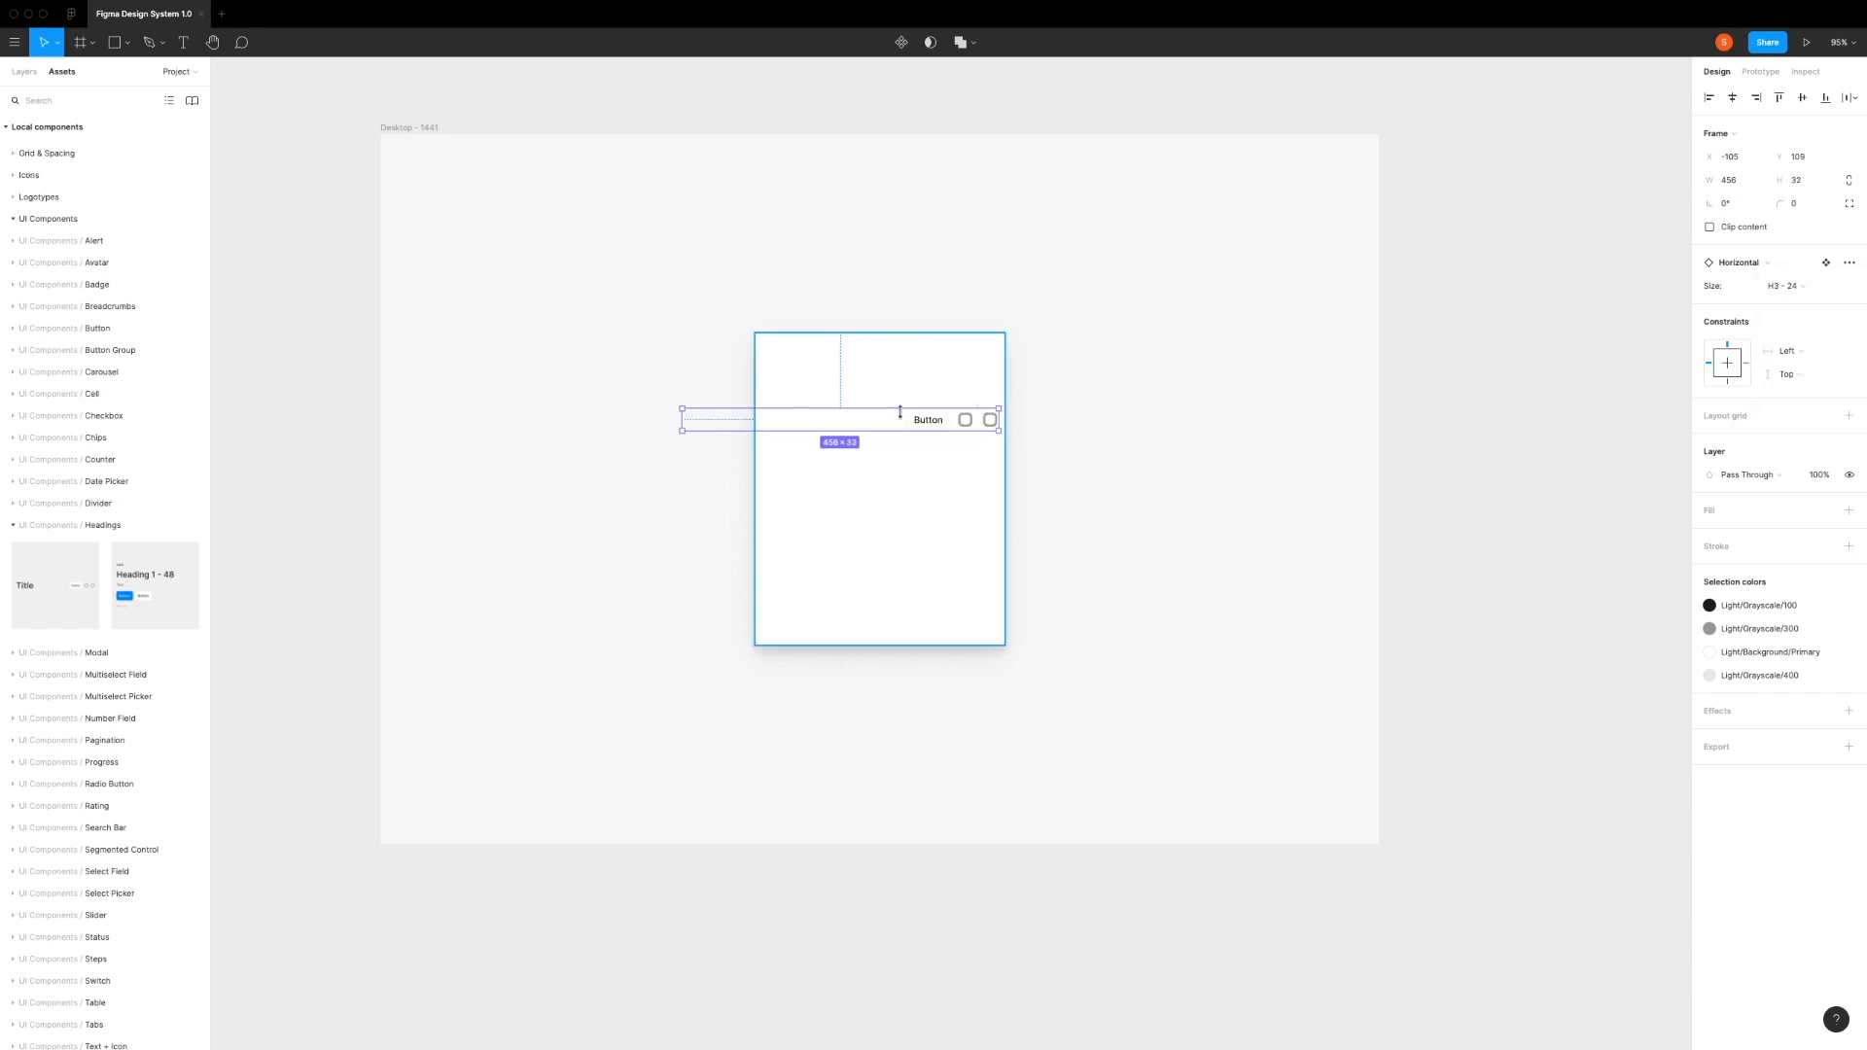
{"action": "left_click_drag", "start_coordinate": [817, 424], "coordinate": [893, 371]}
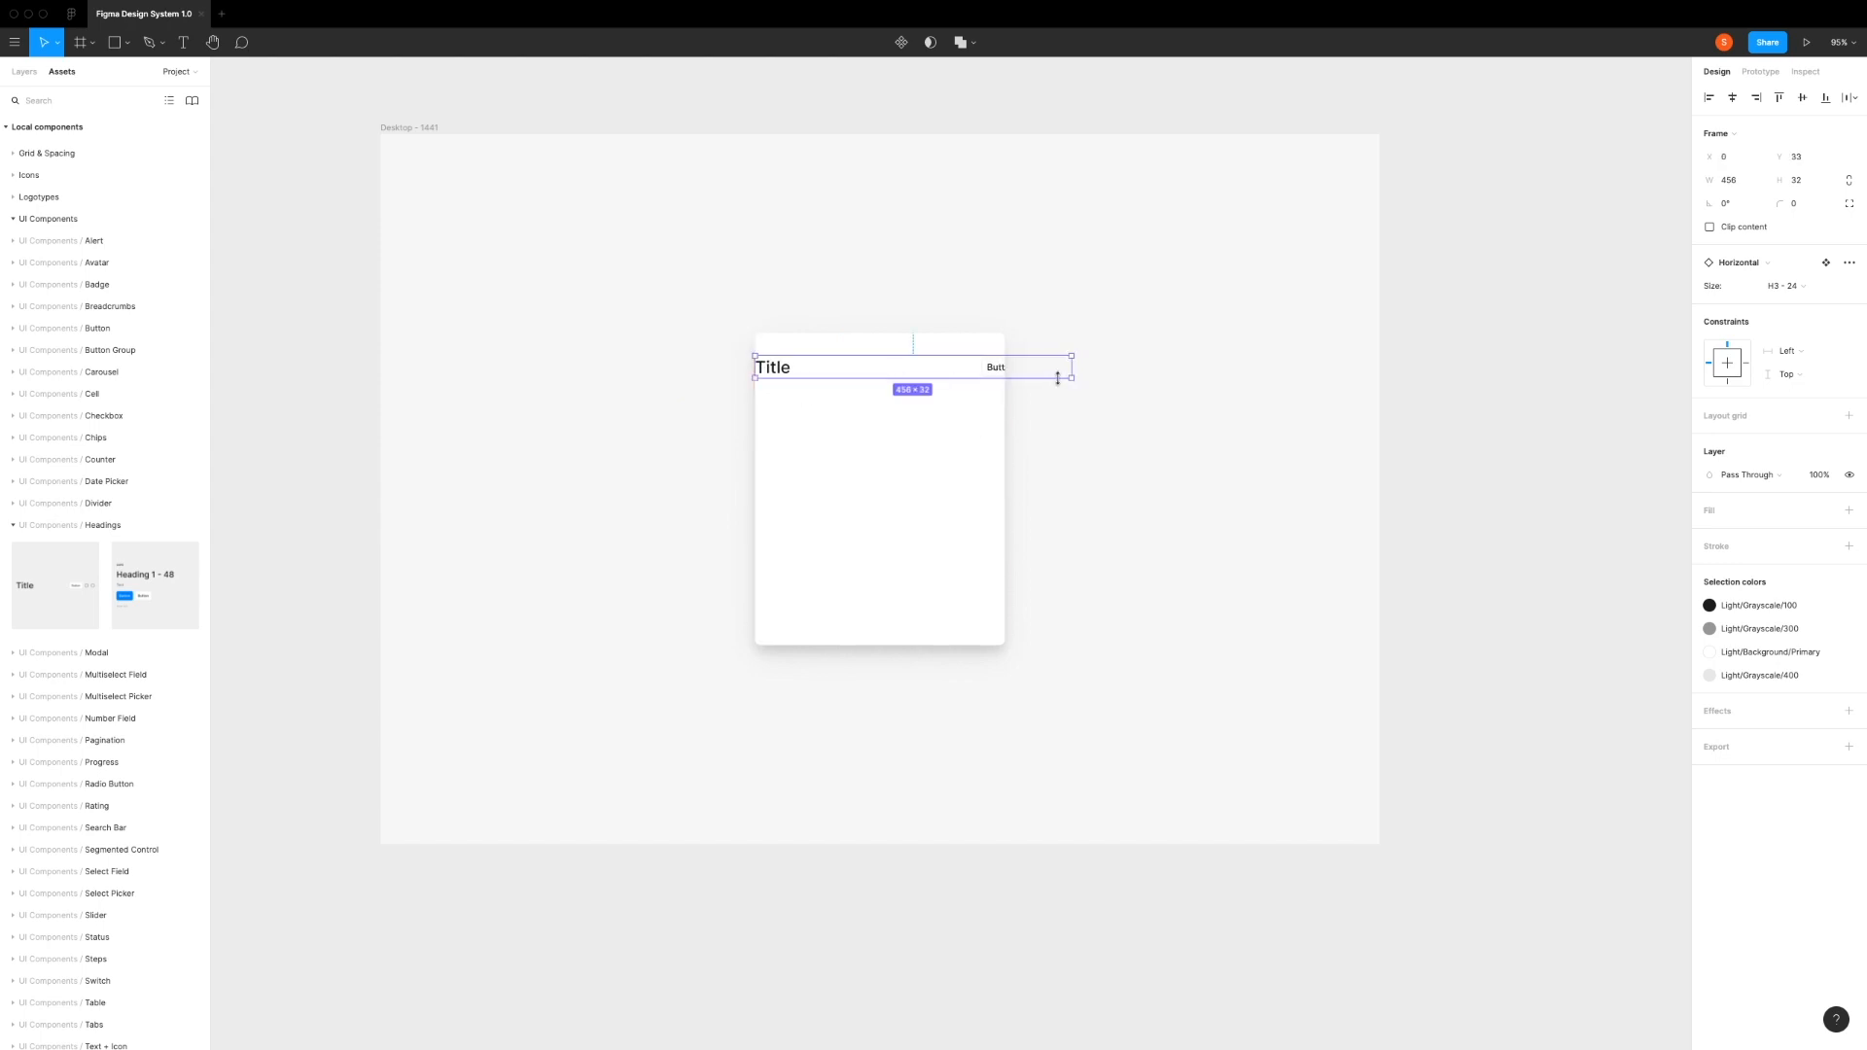
{"action": "left_click_drag", "start_coordinate": [1057, 370], "coordinate": [1009, 368]}
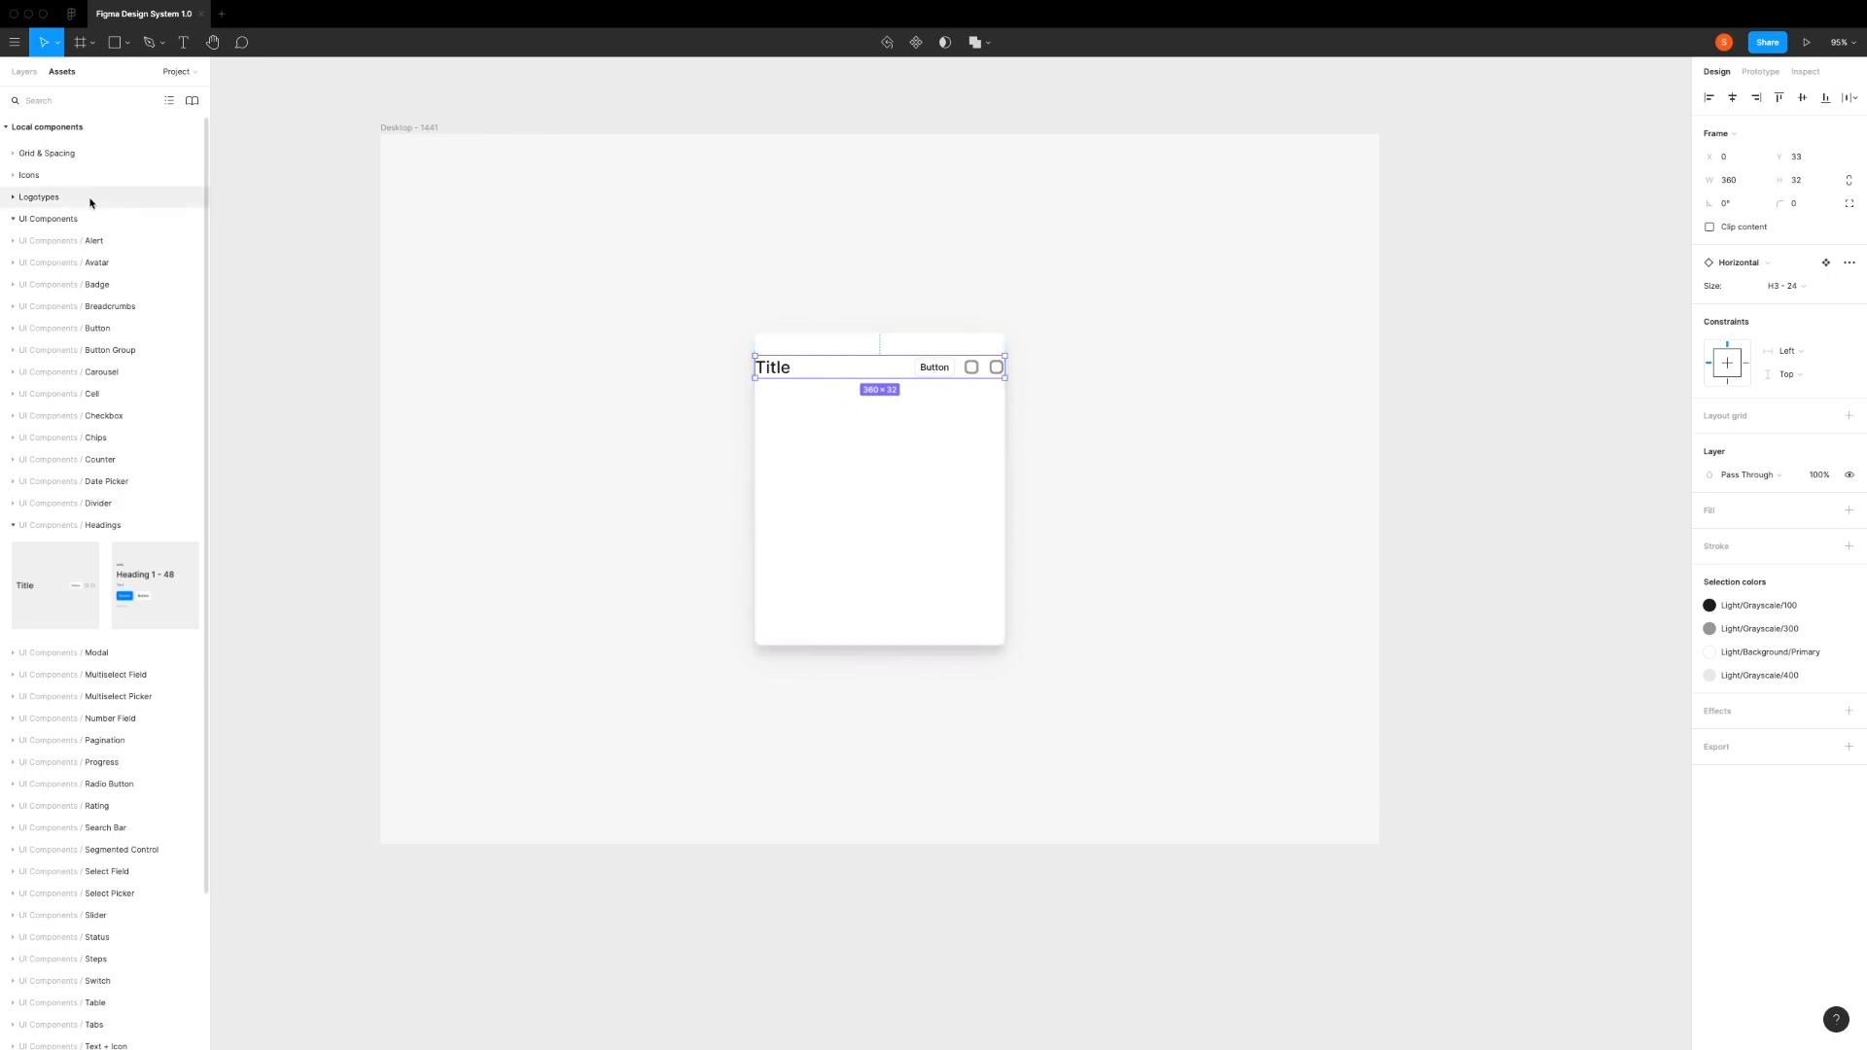
Step: Insert a Vertical spacing component over the card's left side and set its size to 24
{"action": "left_click", "coordinate": [14, 153]}
{"action": "key", "text": "Escape"}
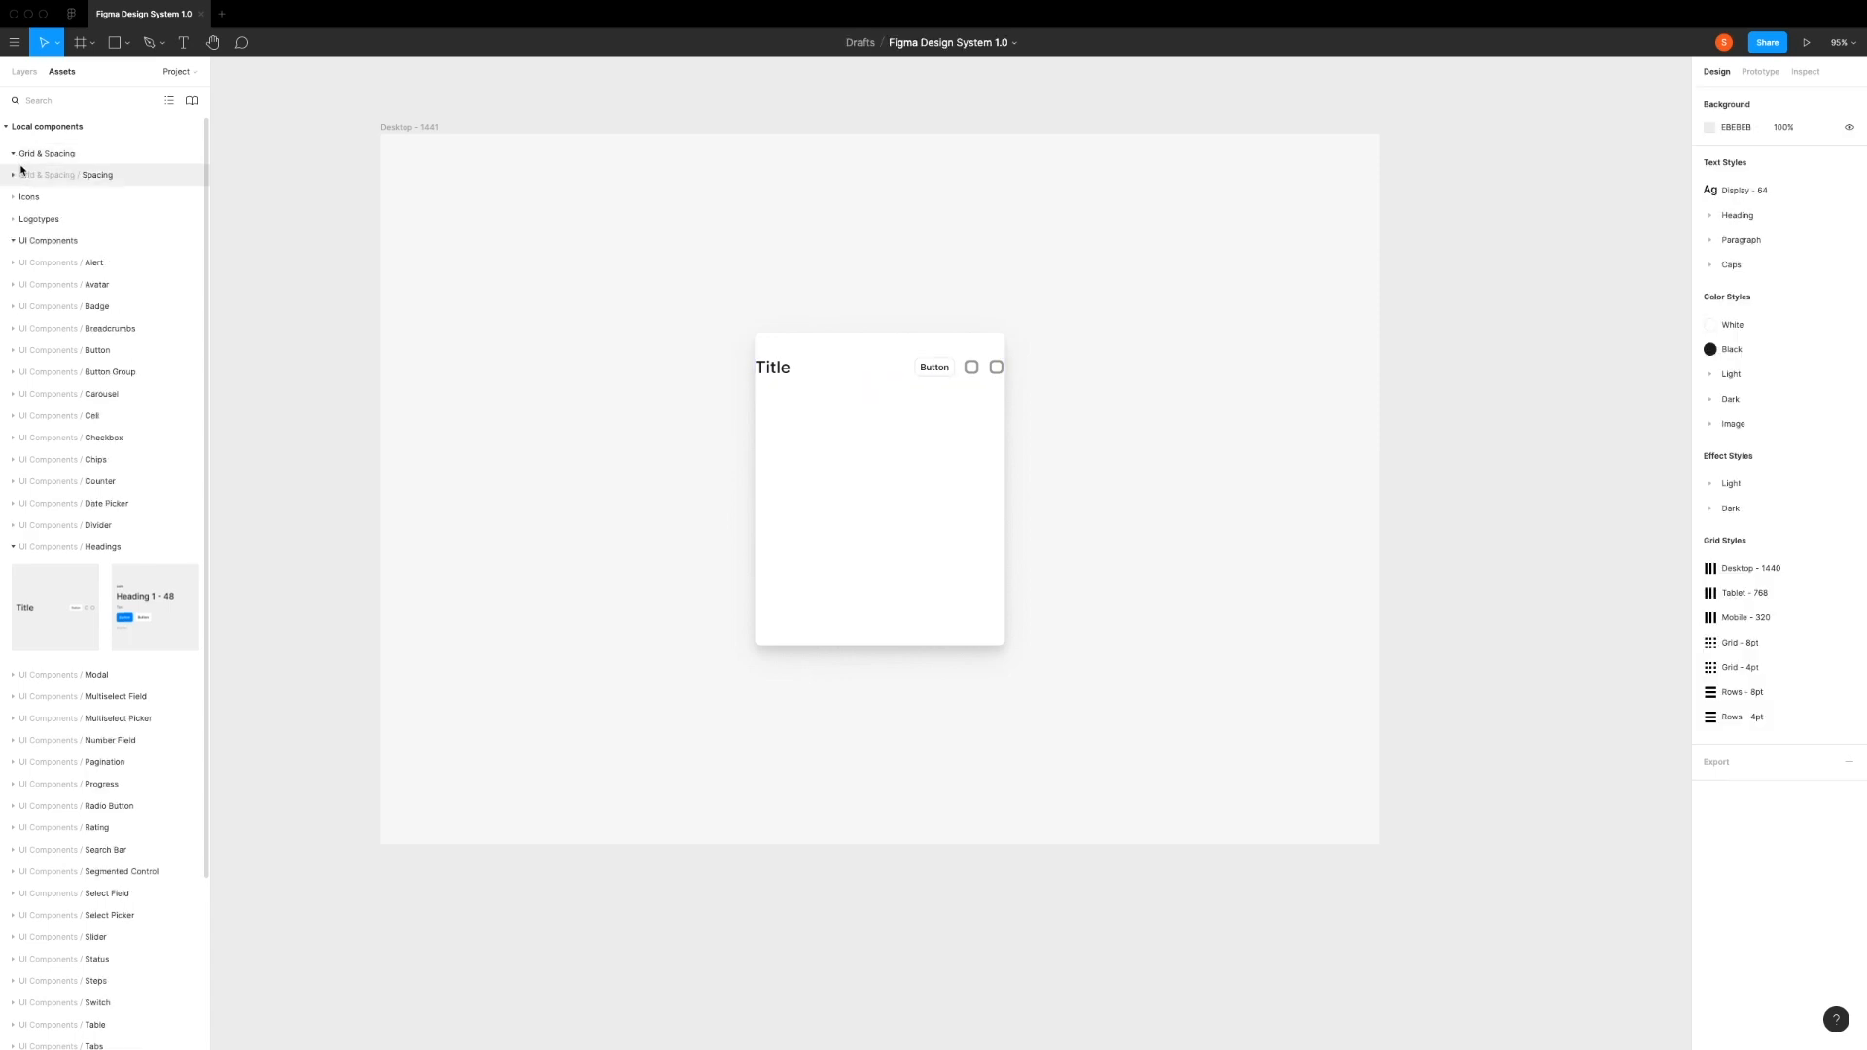
{"action": "left_click", "coordinate": [14, 176]}
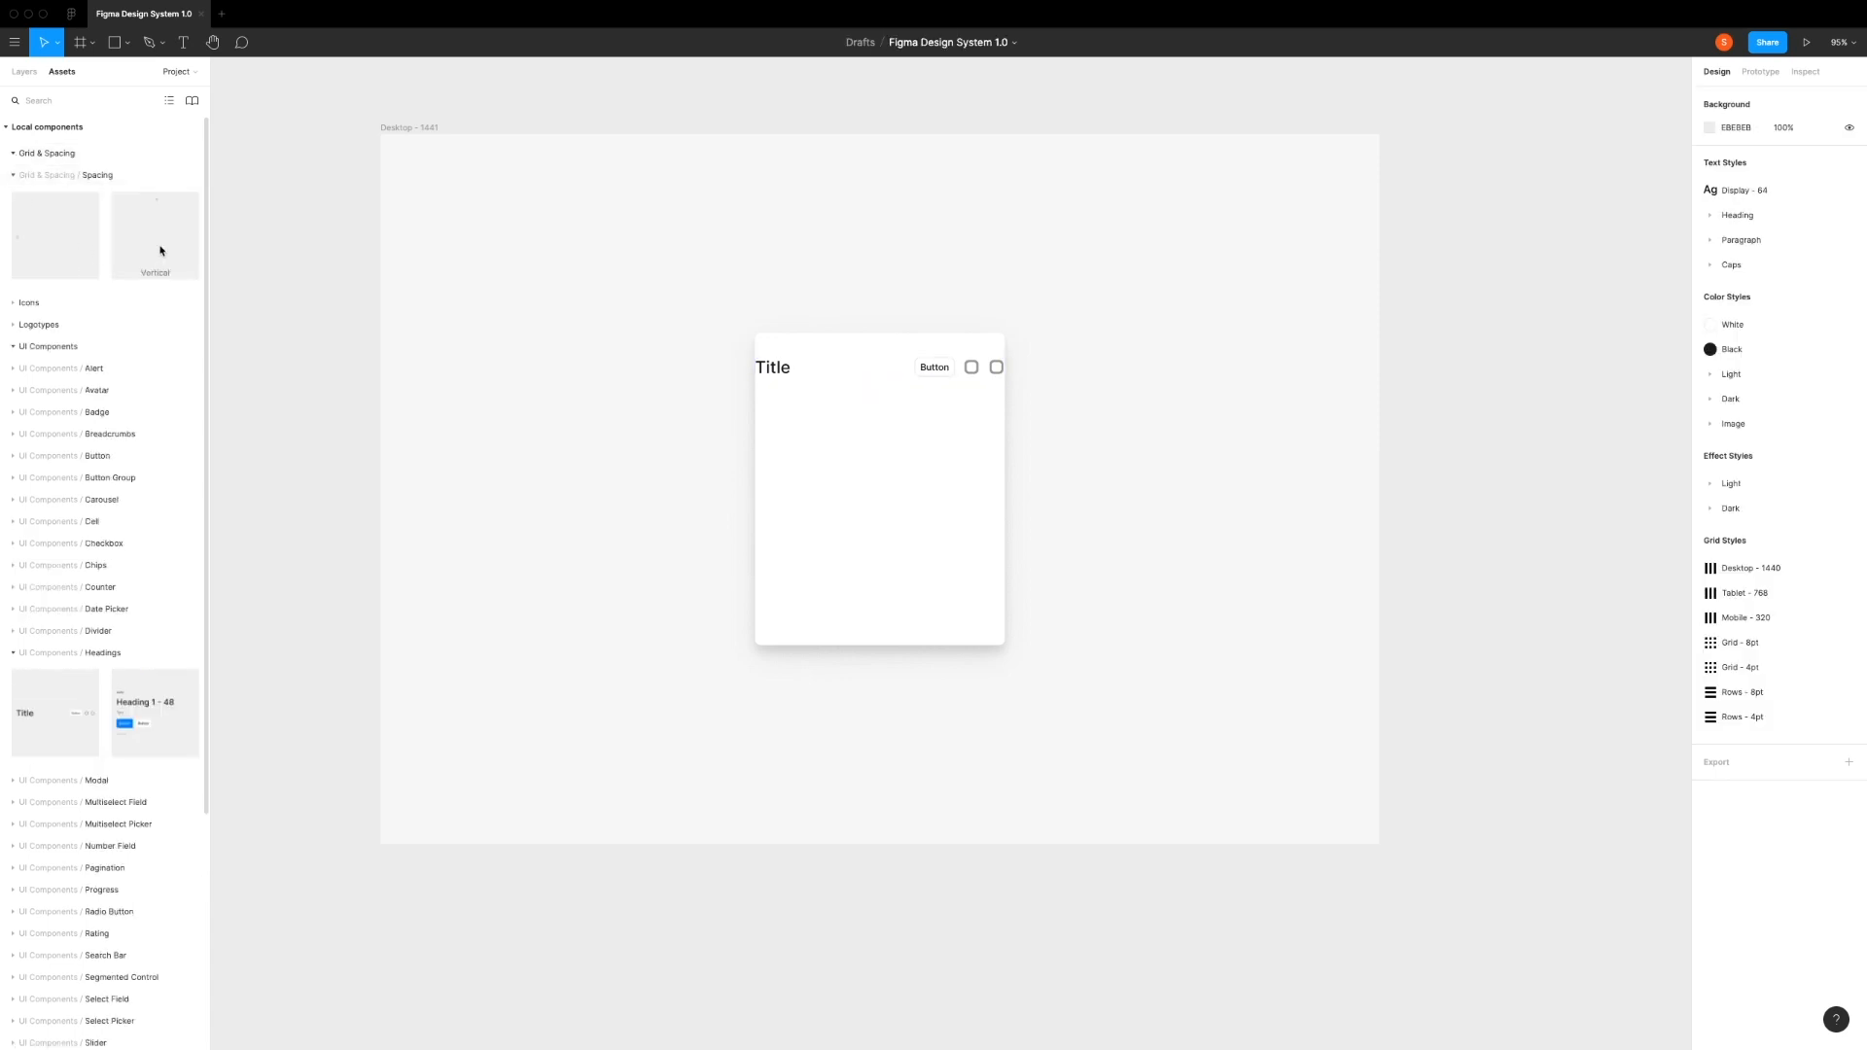
{"action": "left_click_drag", "start_coordinate": [148, 236], "coordinate": [773, 440]}
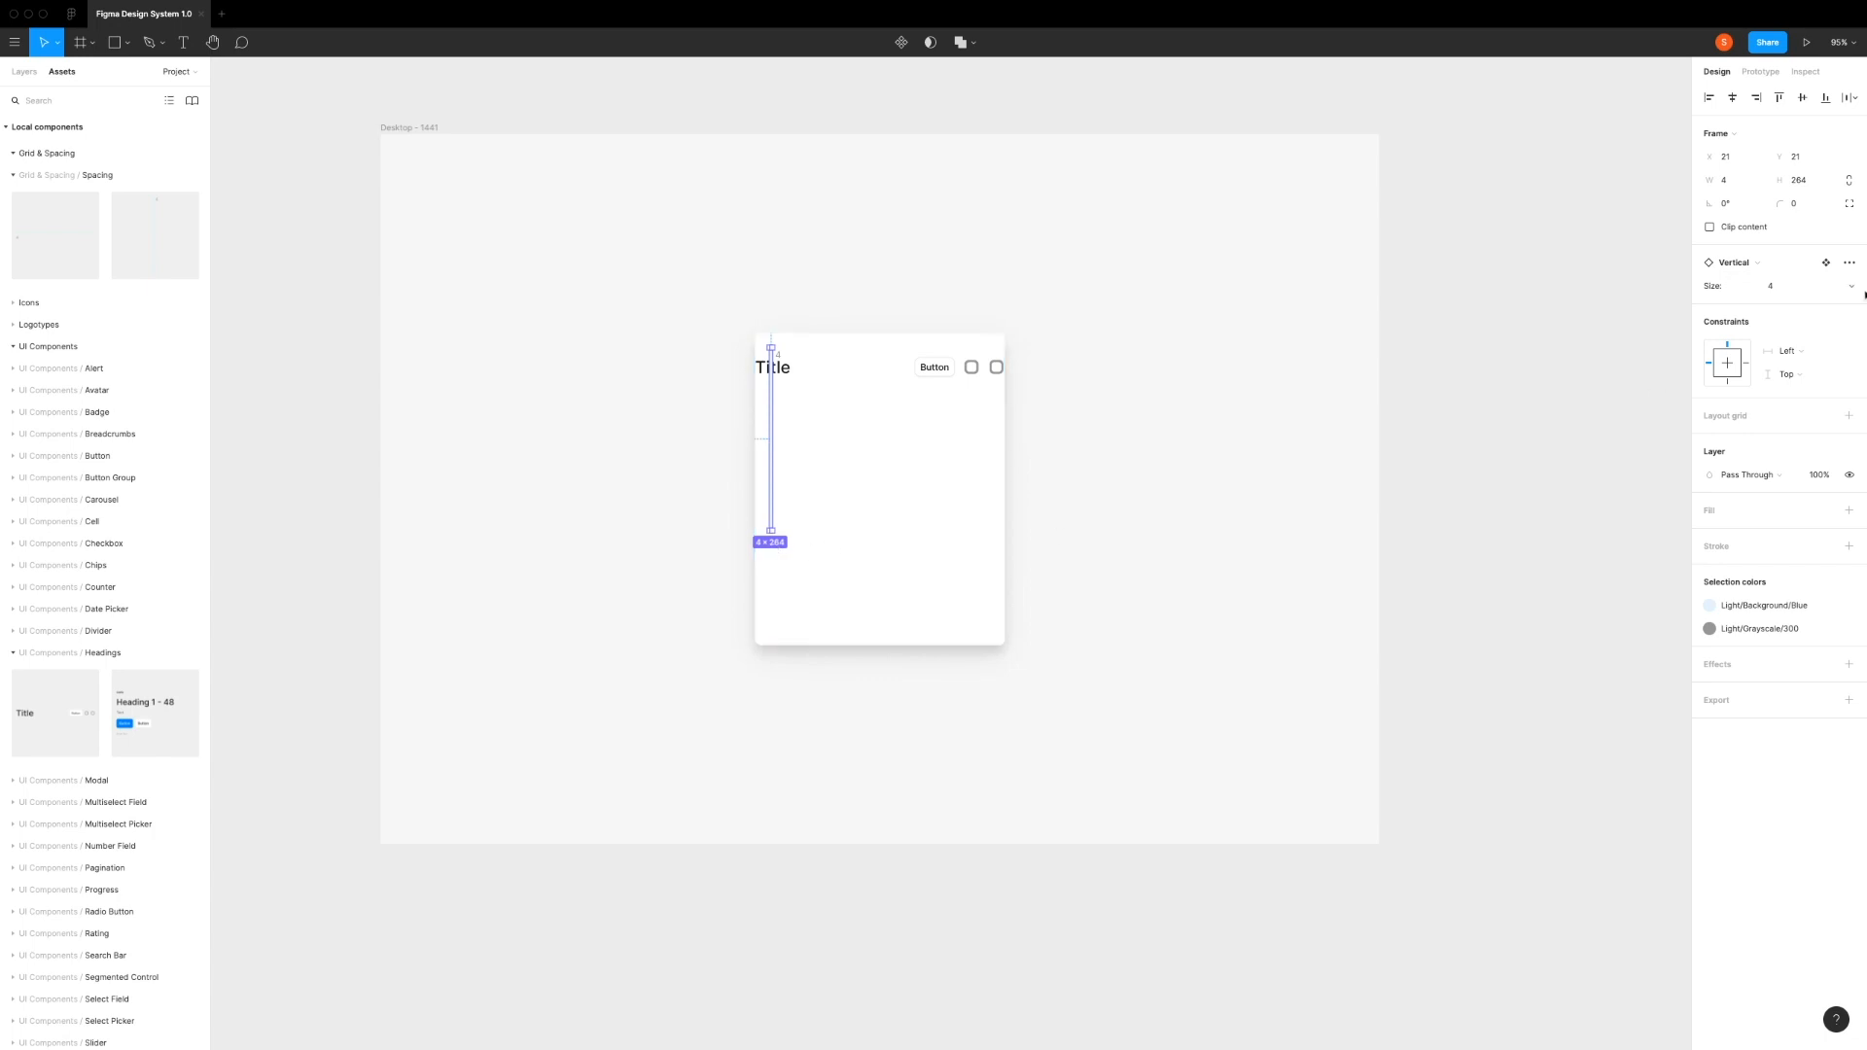
{"action": "left_click", "coordinate": [1801, 292]}
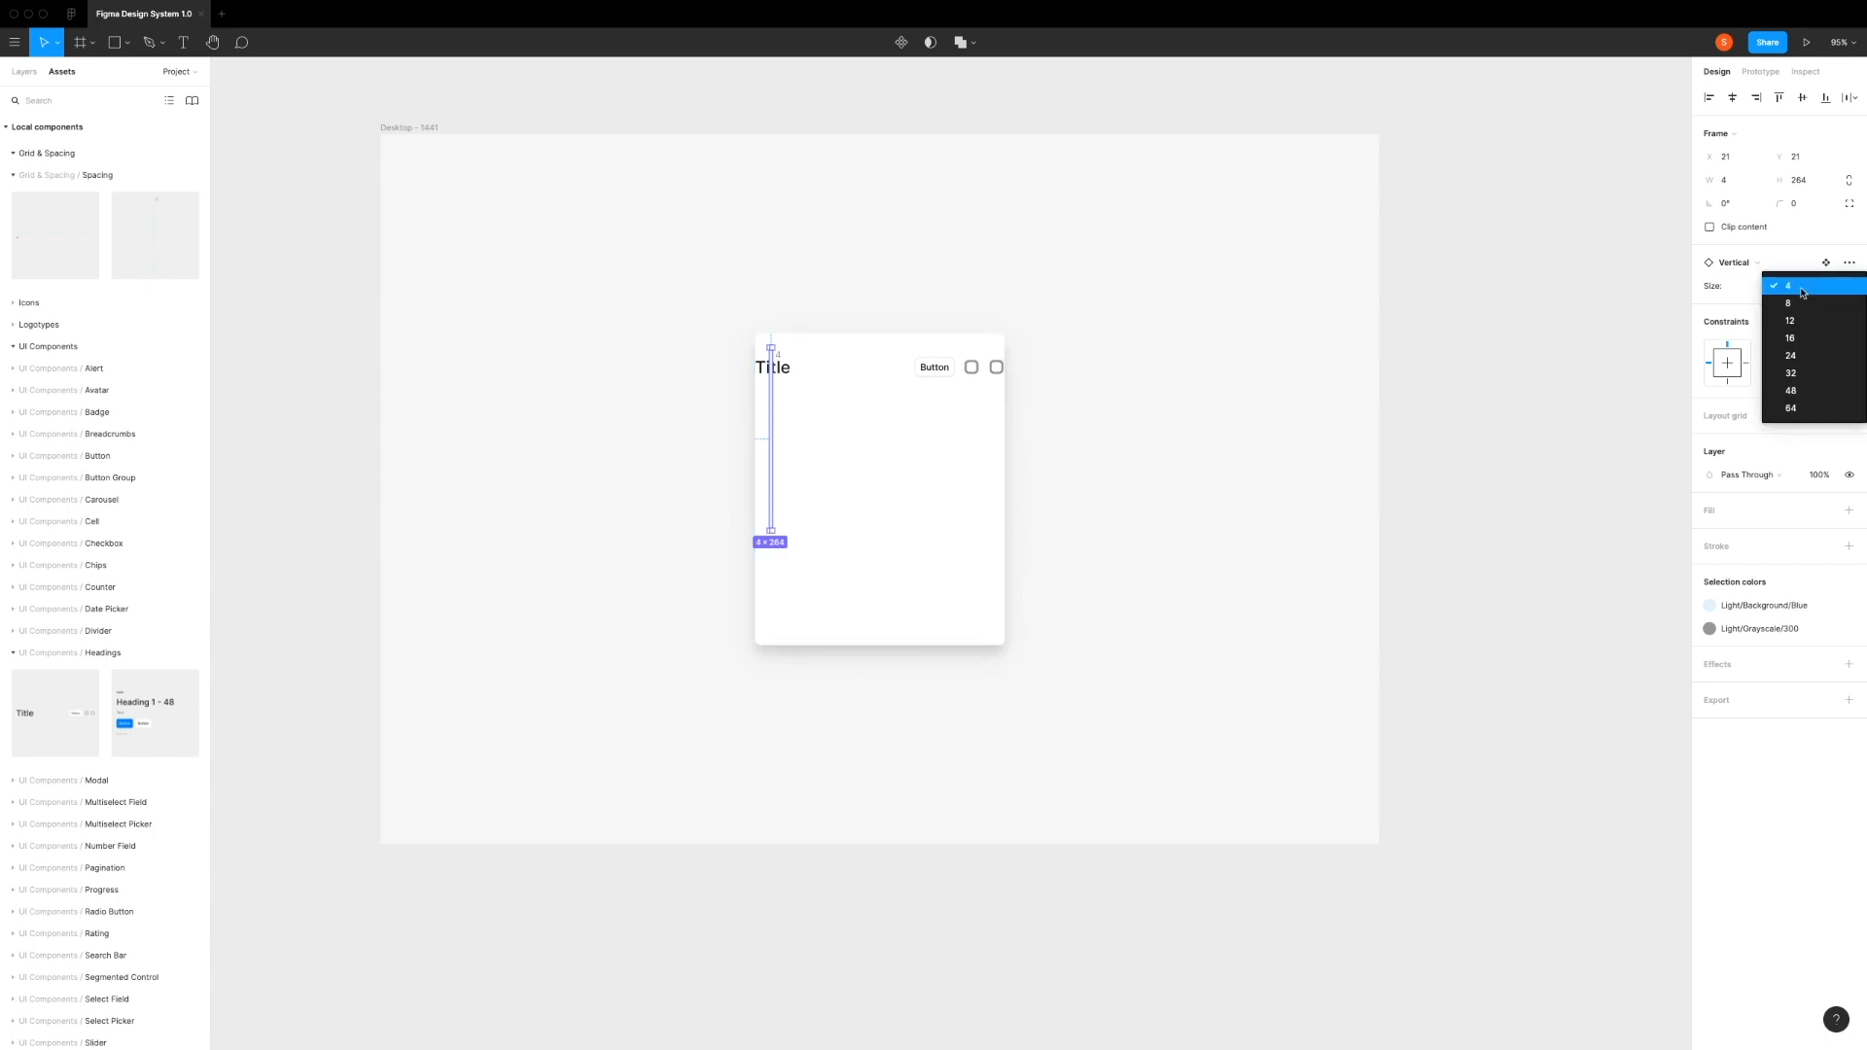
{"action": "left_click", "coordinate": [1797, 356]}
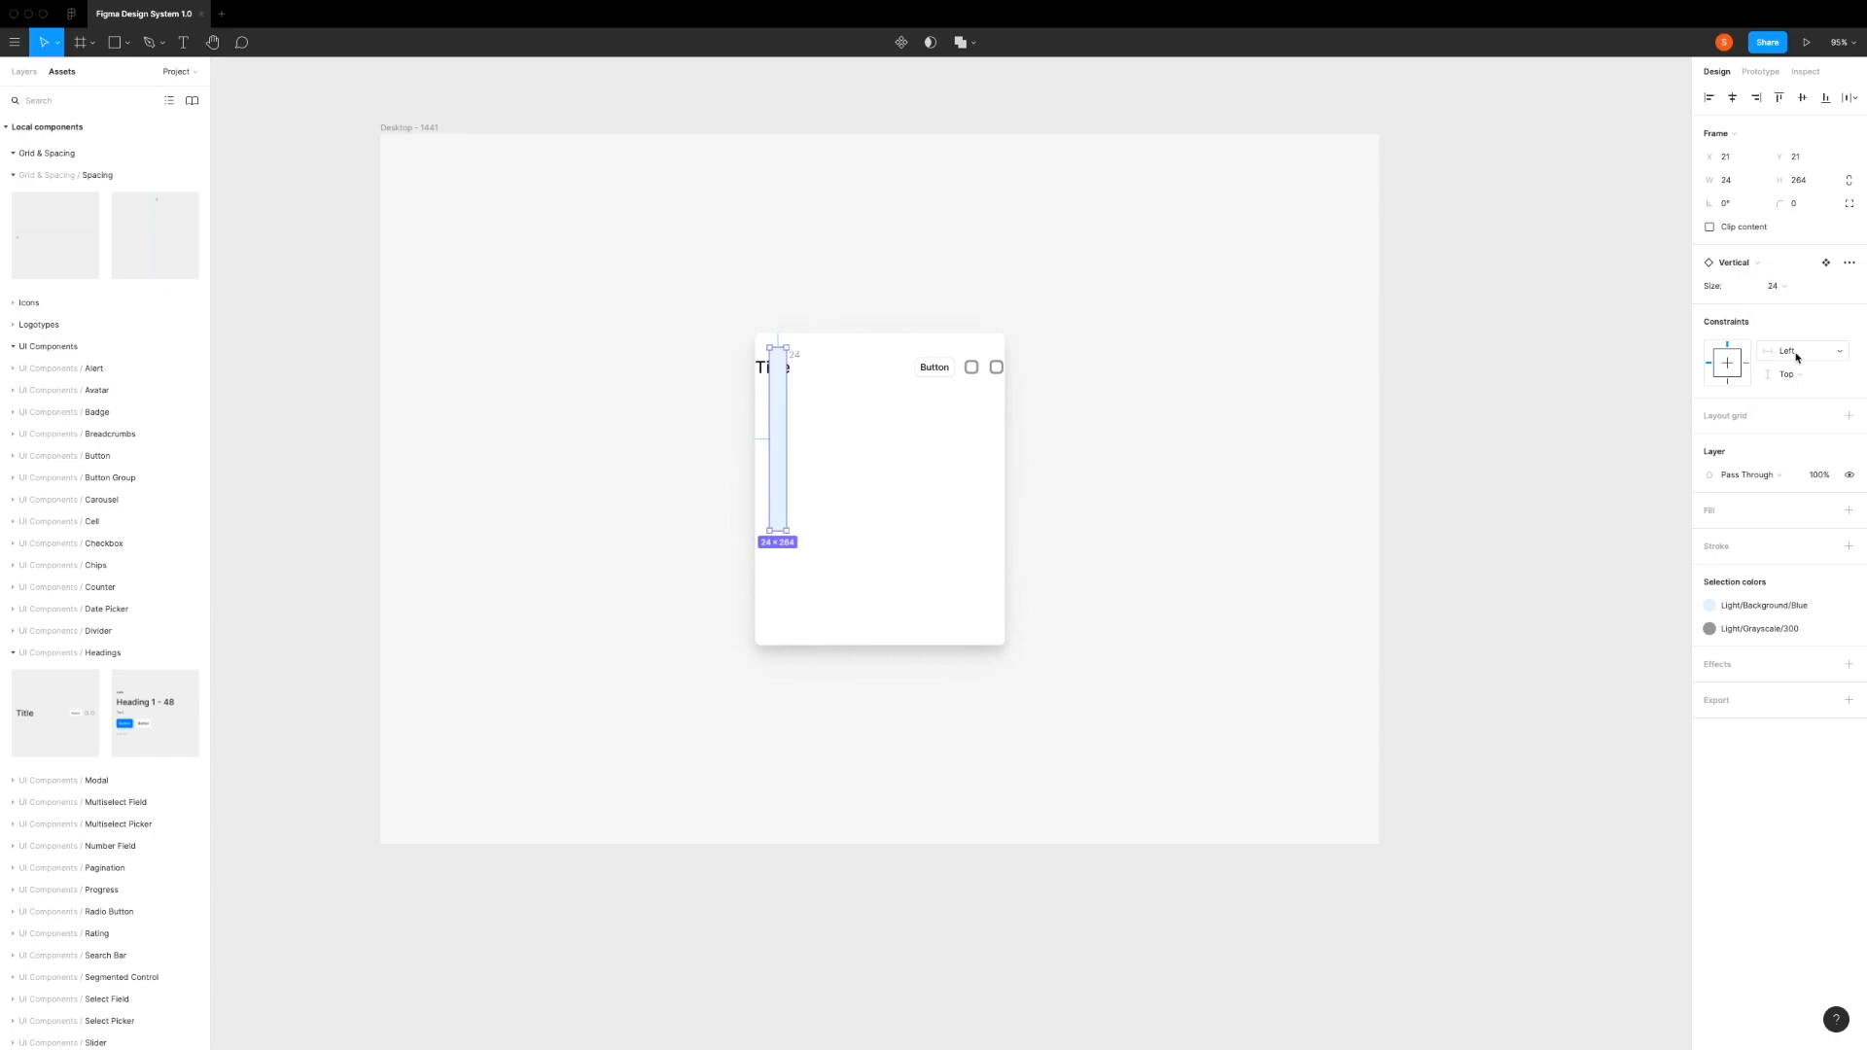
Step: Align the 24 spacer to the card's left edge and place a duplicate of it flush with the card's right edge
{"action": "left_click", "coordinate": [1709, 97]}
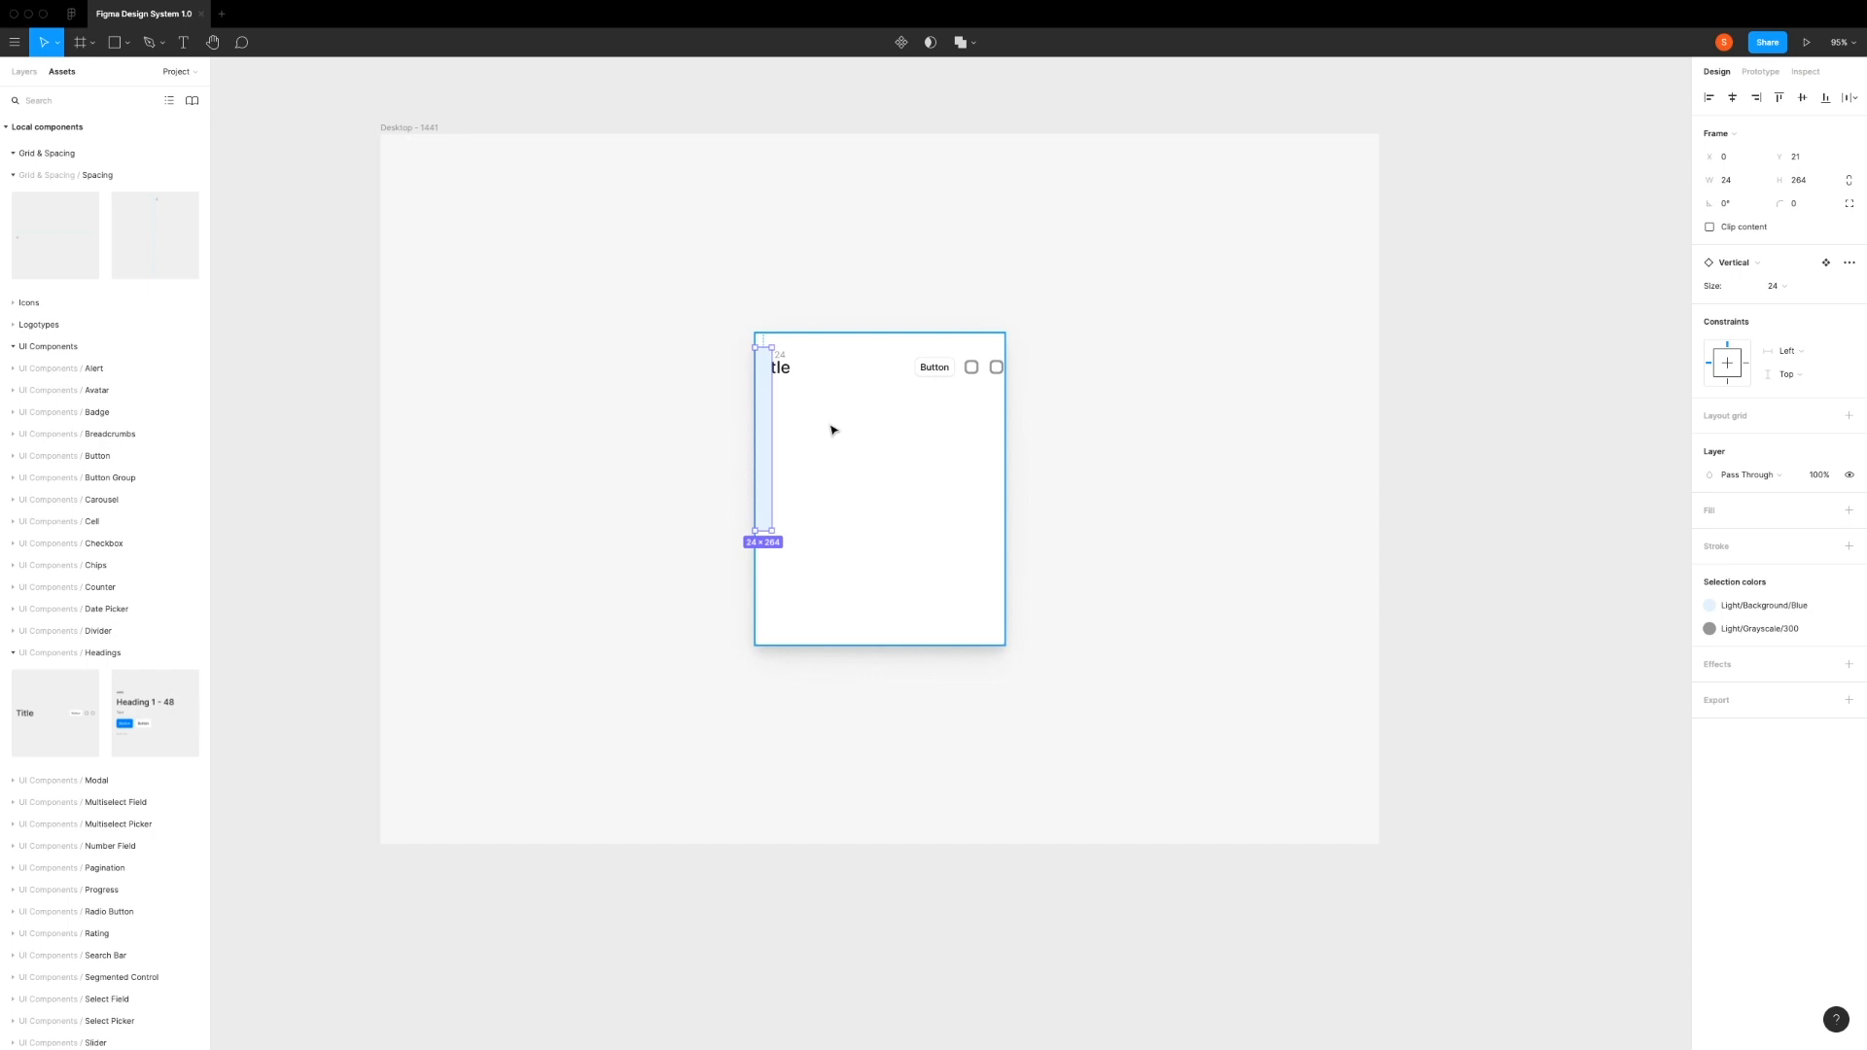
{"action": "key", "text": "super+d"}
{"action": "left_click_drag", "start_coordinate": [766, 428], "coordinate": [994, 424]}
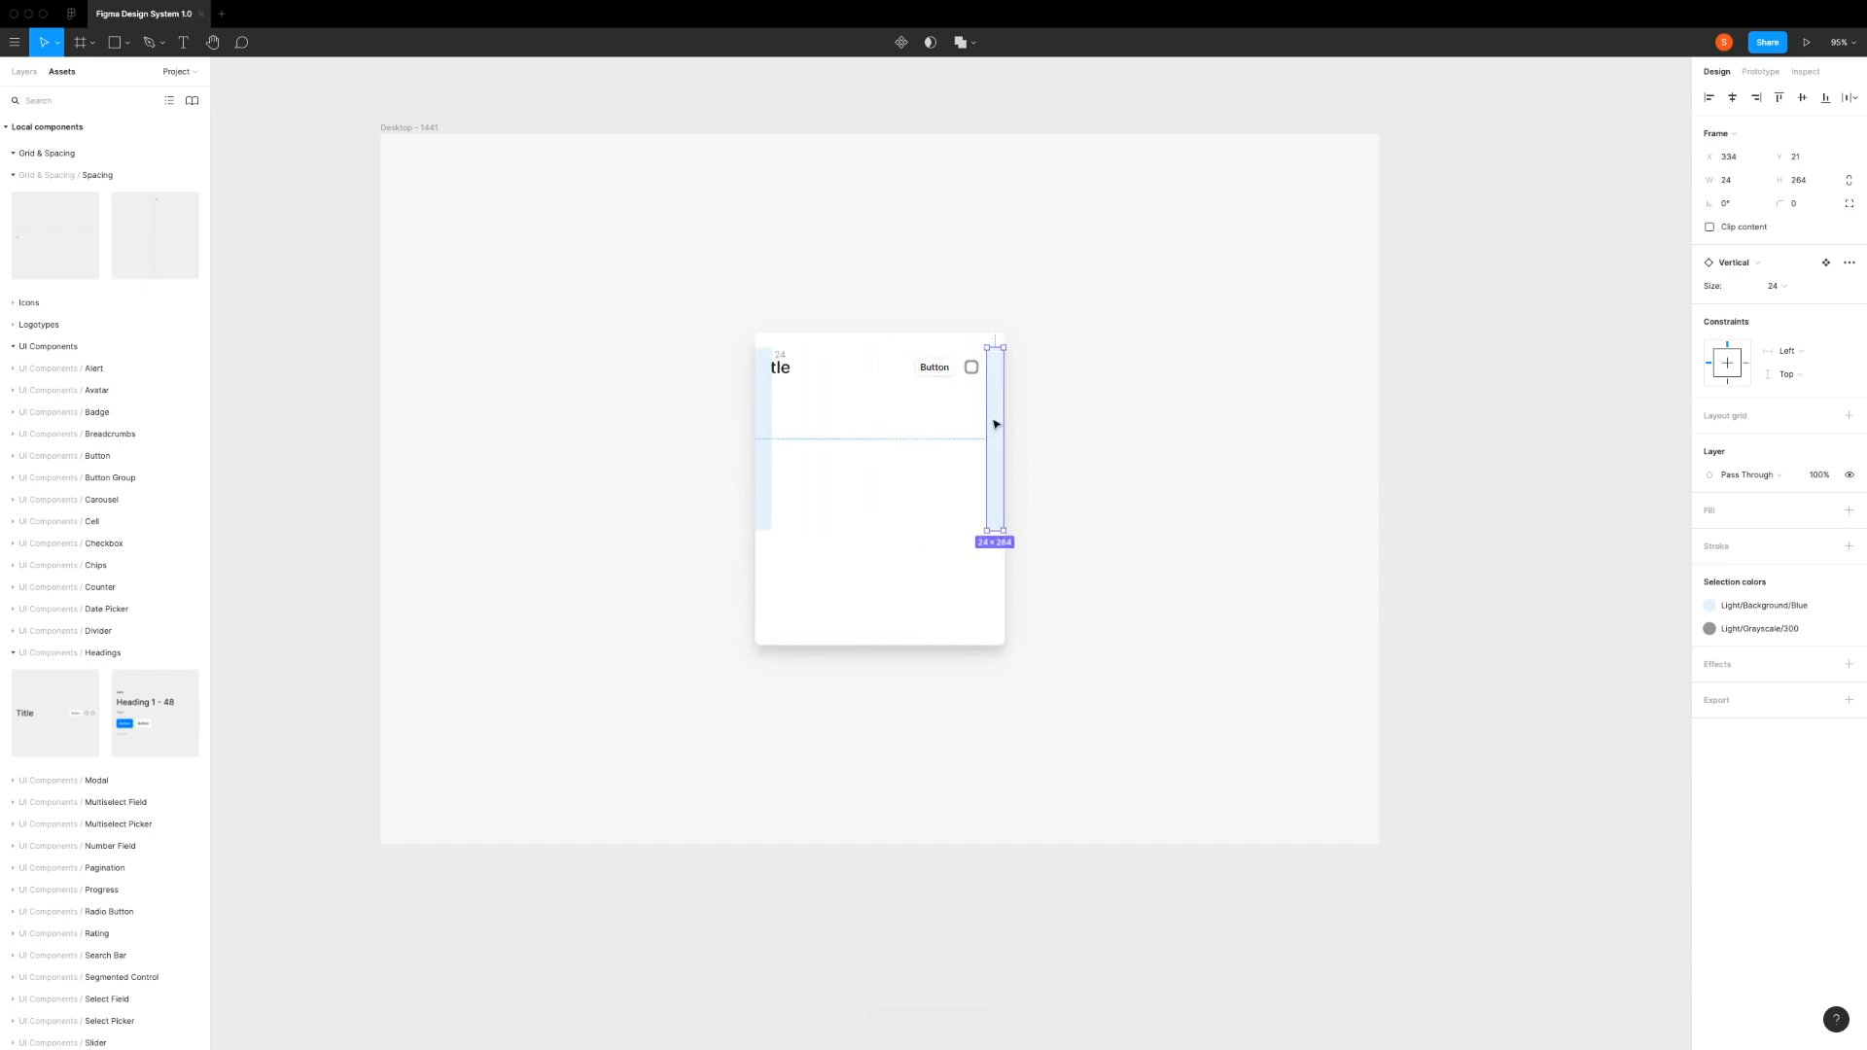
{"action": "left_click", "coordinate": [1756, 98]}
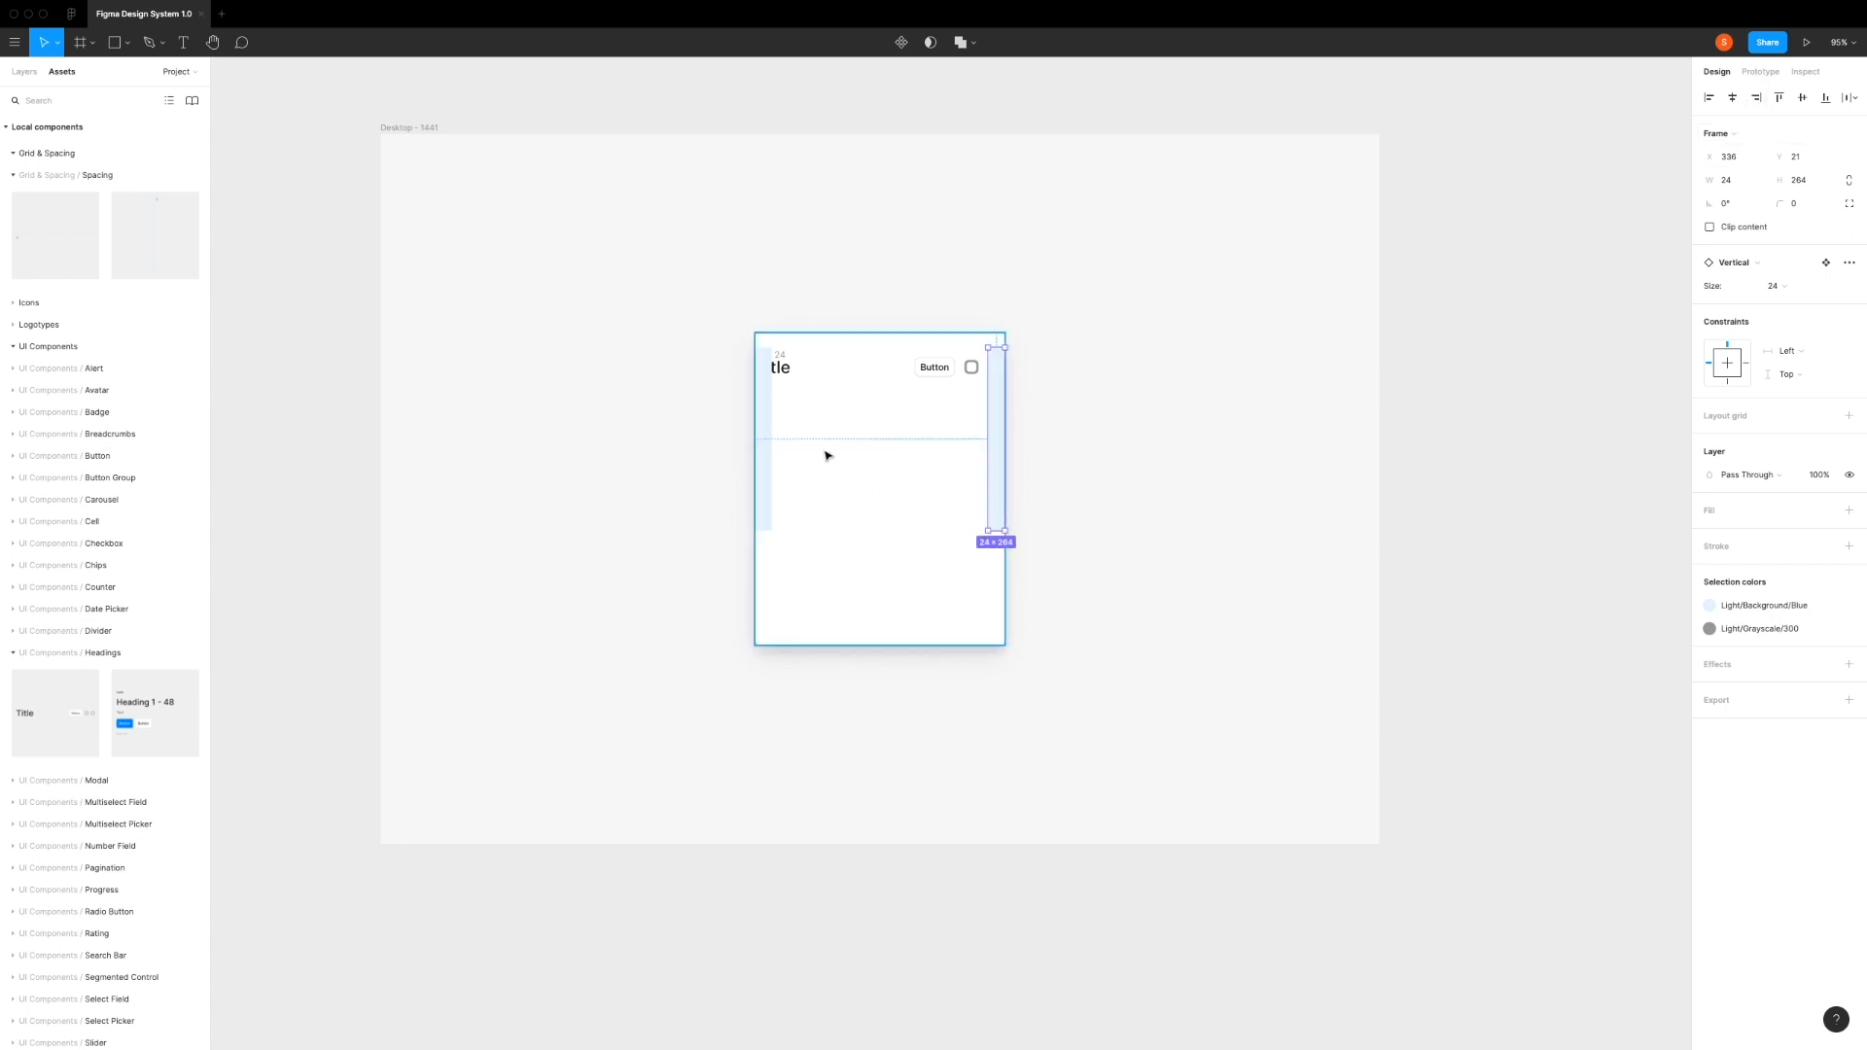
Step: Resize the heading from both sides so it spans exactly between the two spacers, 312 wide
{"action": "left_click", "coordinate": [826, 483]}
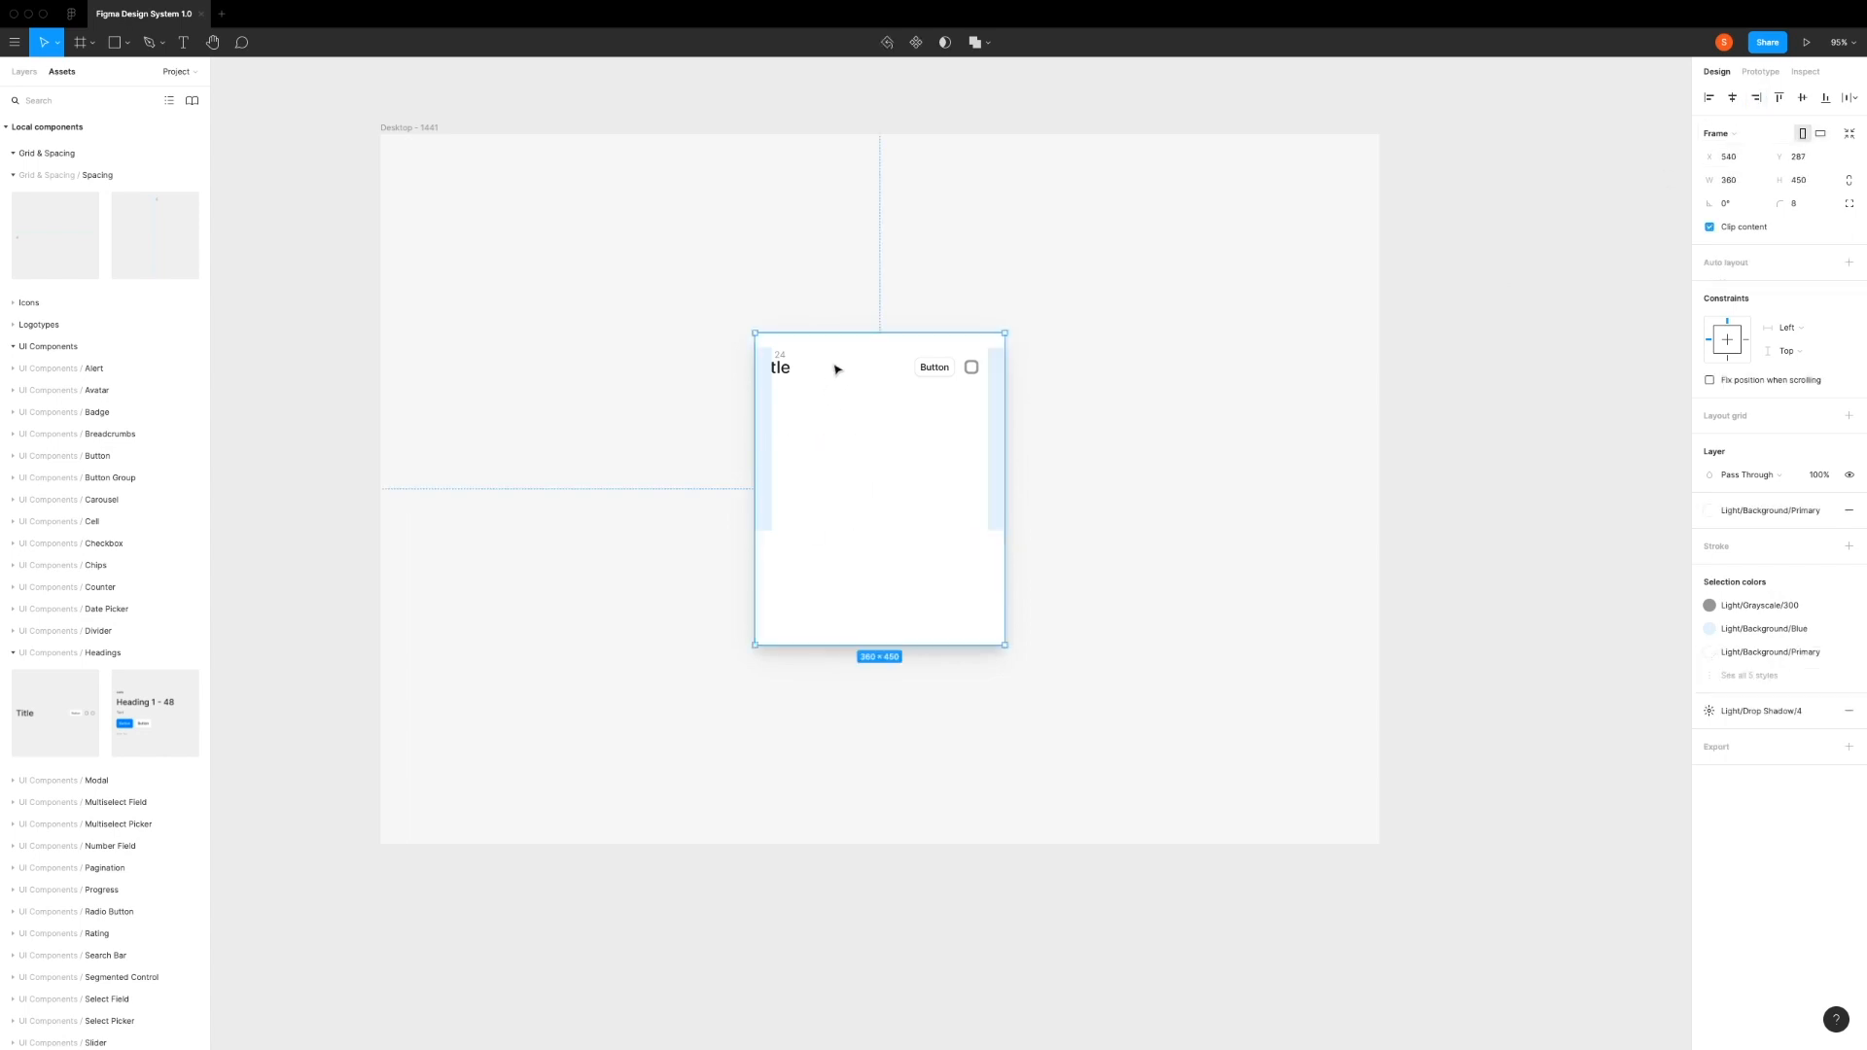
{"action": "left_click", "coordinate": [25, 72]}
{"action": "left_click", "coordinate": [87, 604]}
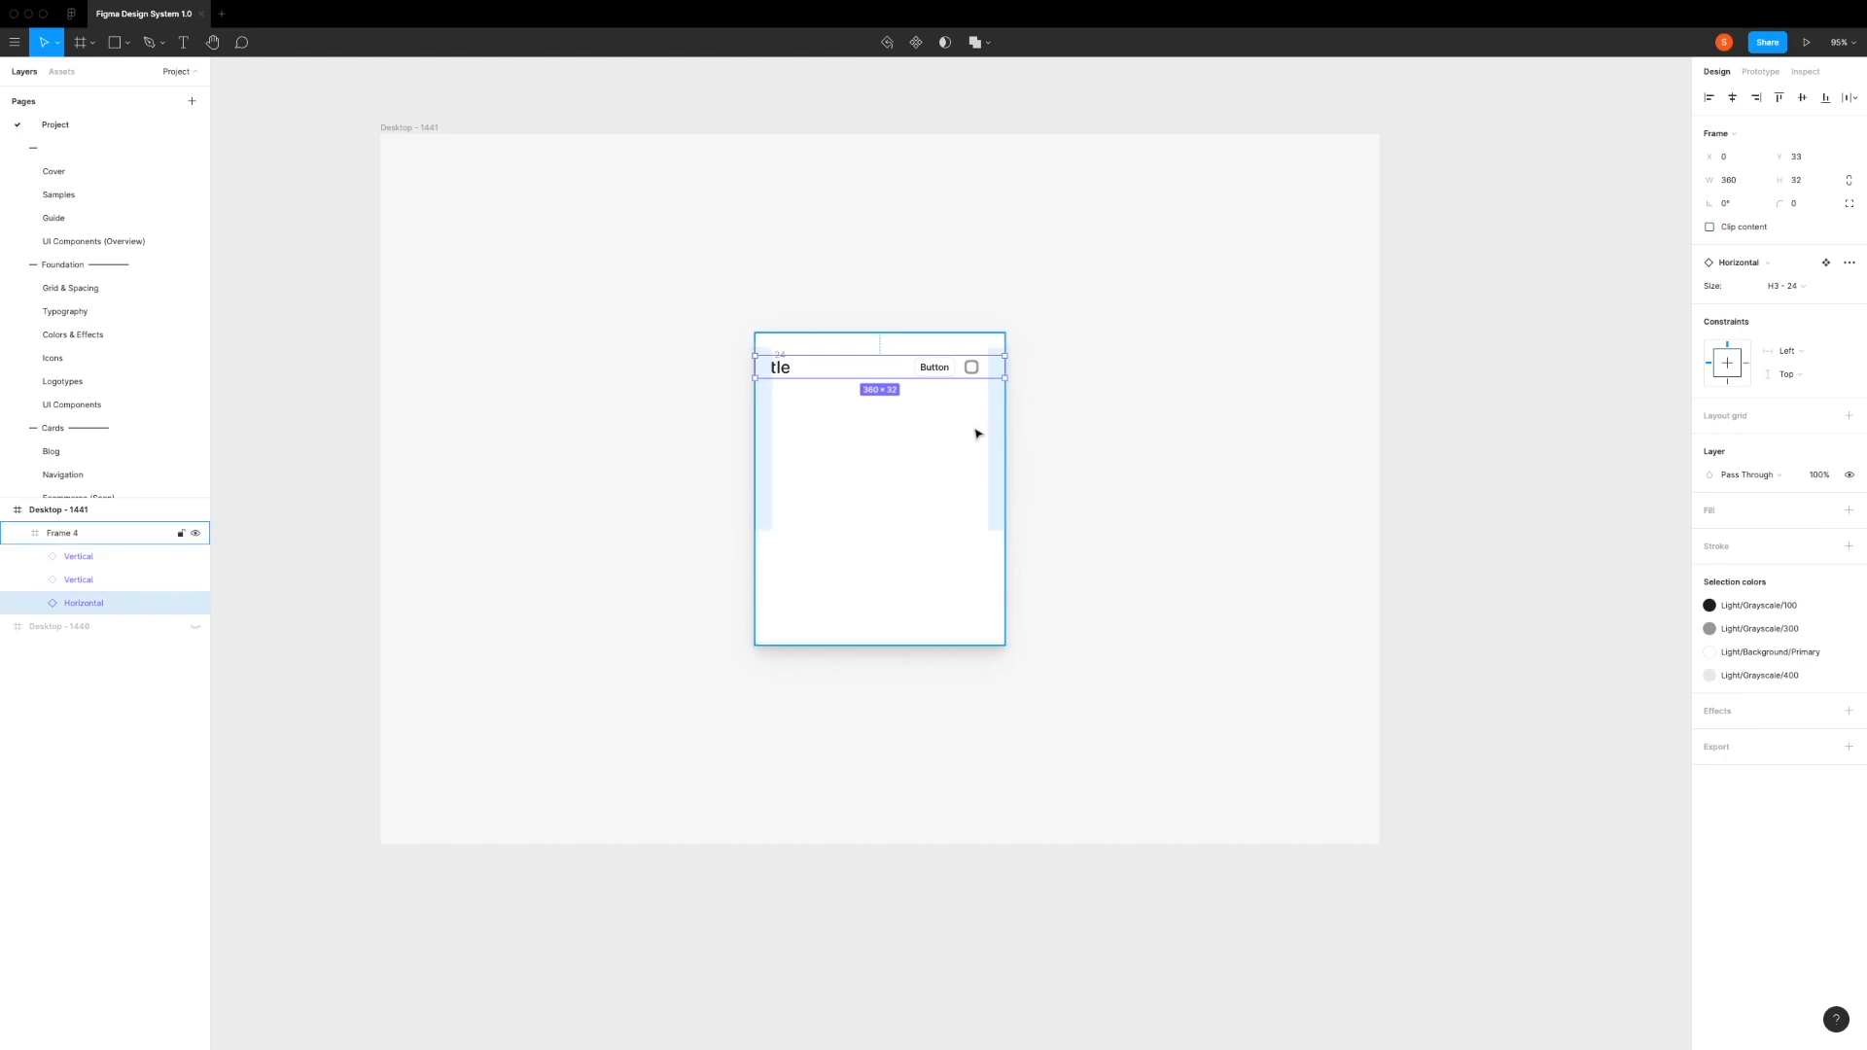
{"action": "left_click_drag", "start_coordinate": [1005, 363], "coordinate": [988, 362]}
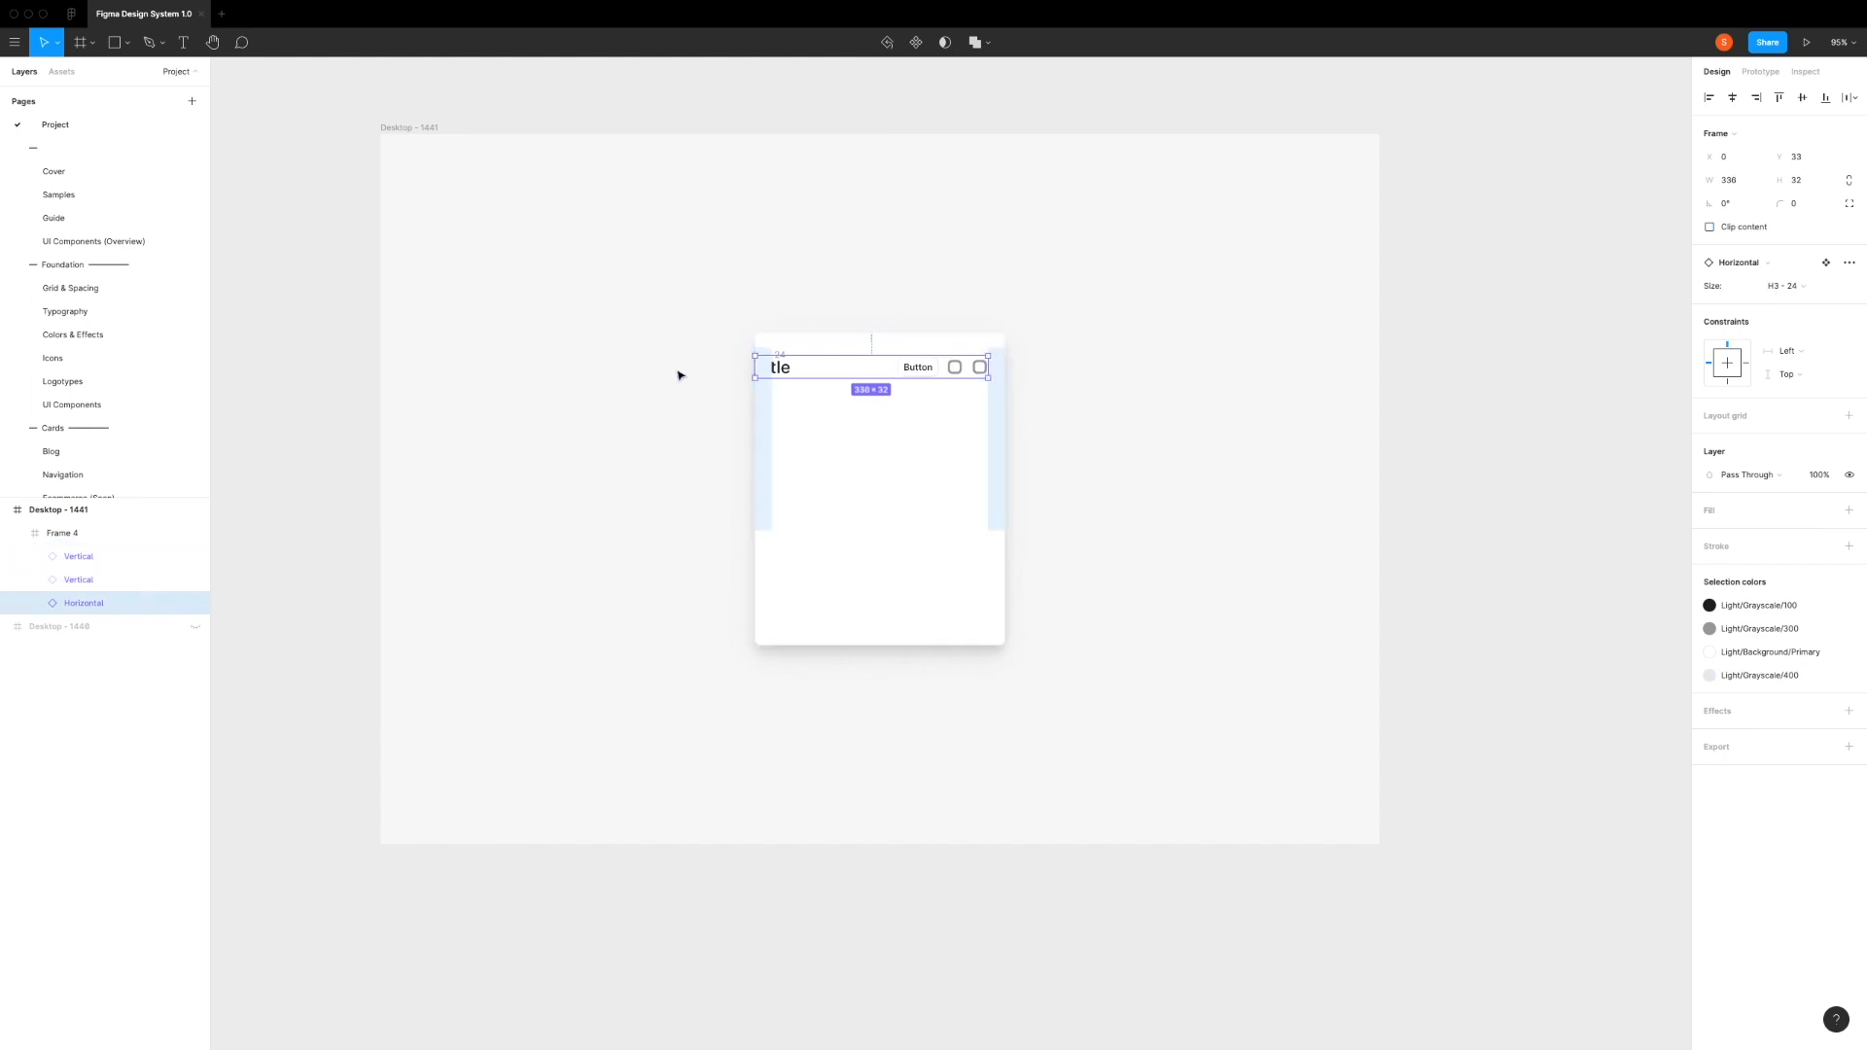
{"action": "left_click_drag", "start_coordinate": [756, 366], "coordinate": [768, 367]}
{"action": "left_click", "coordinate": [829, 456]}
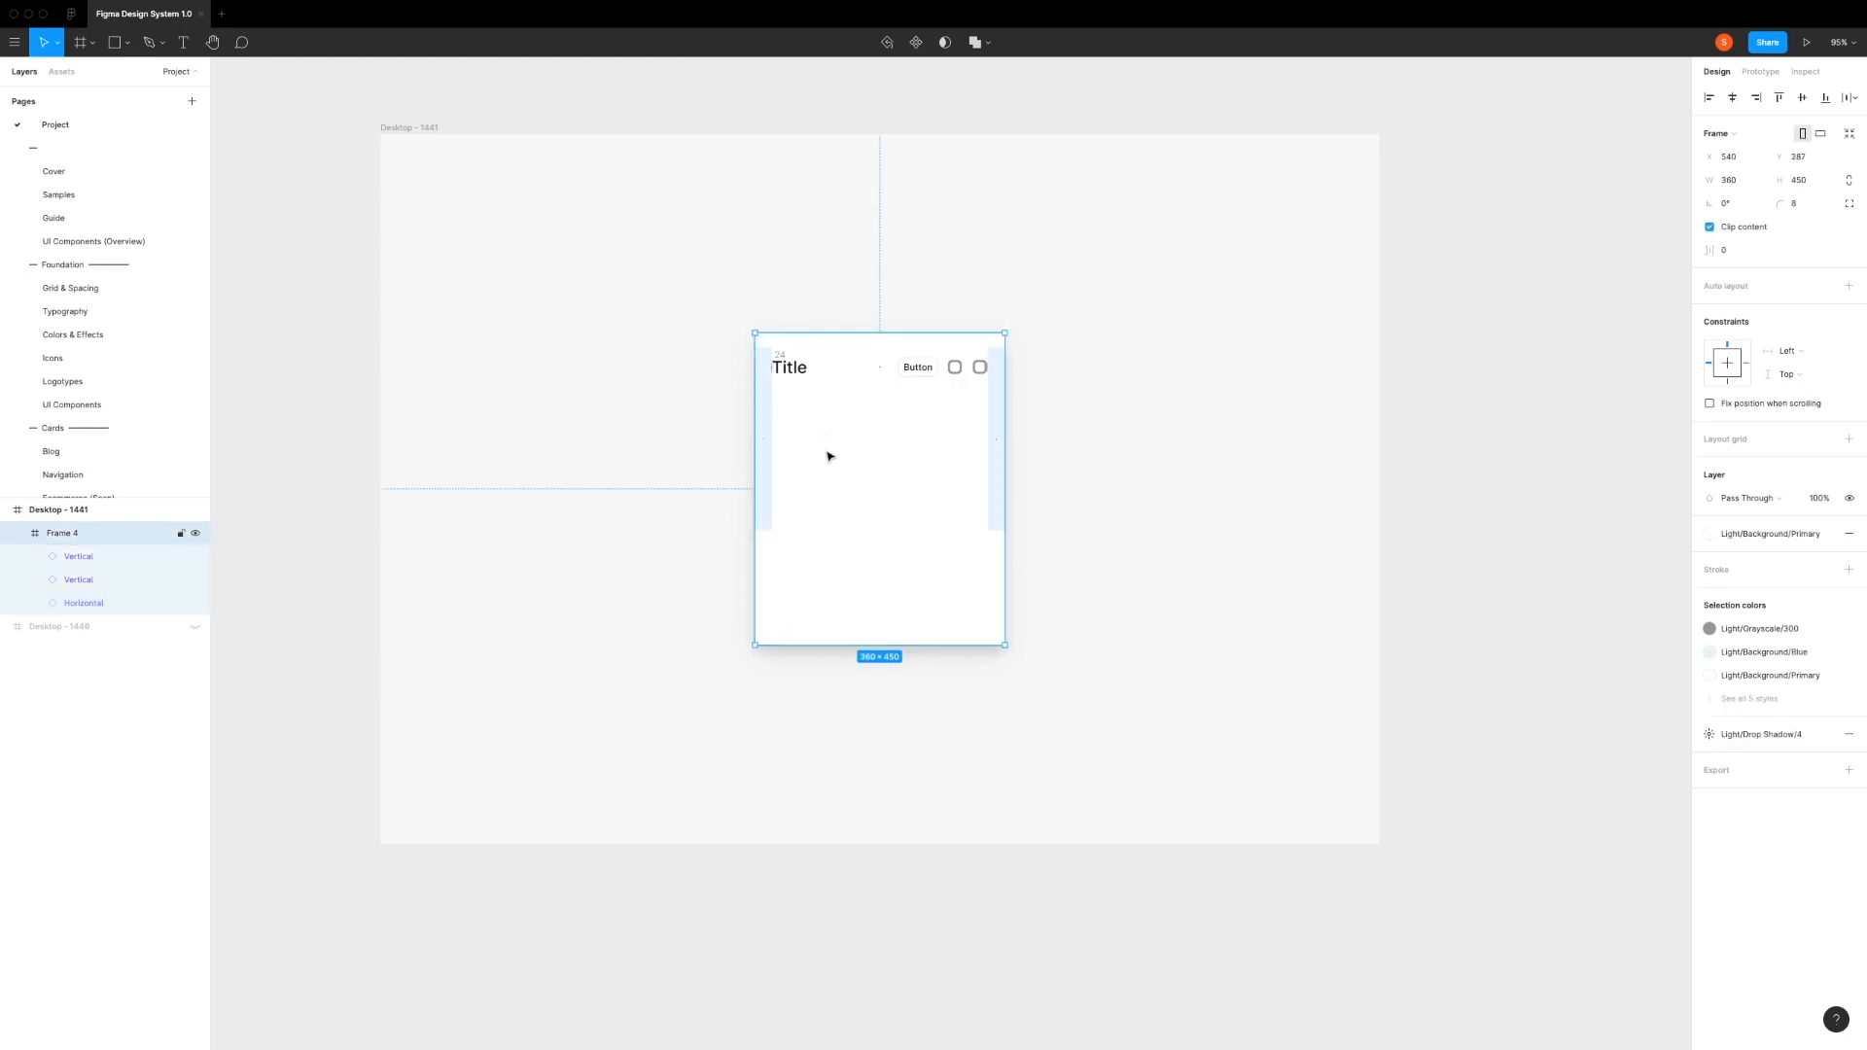
Step: Delete both Vertical spacing components from the card
{"action": "left_click", "coordinate": [79, 557]}
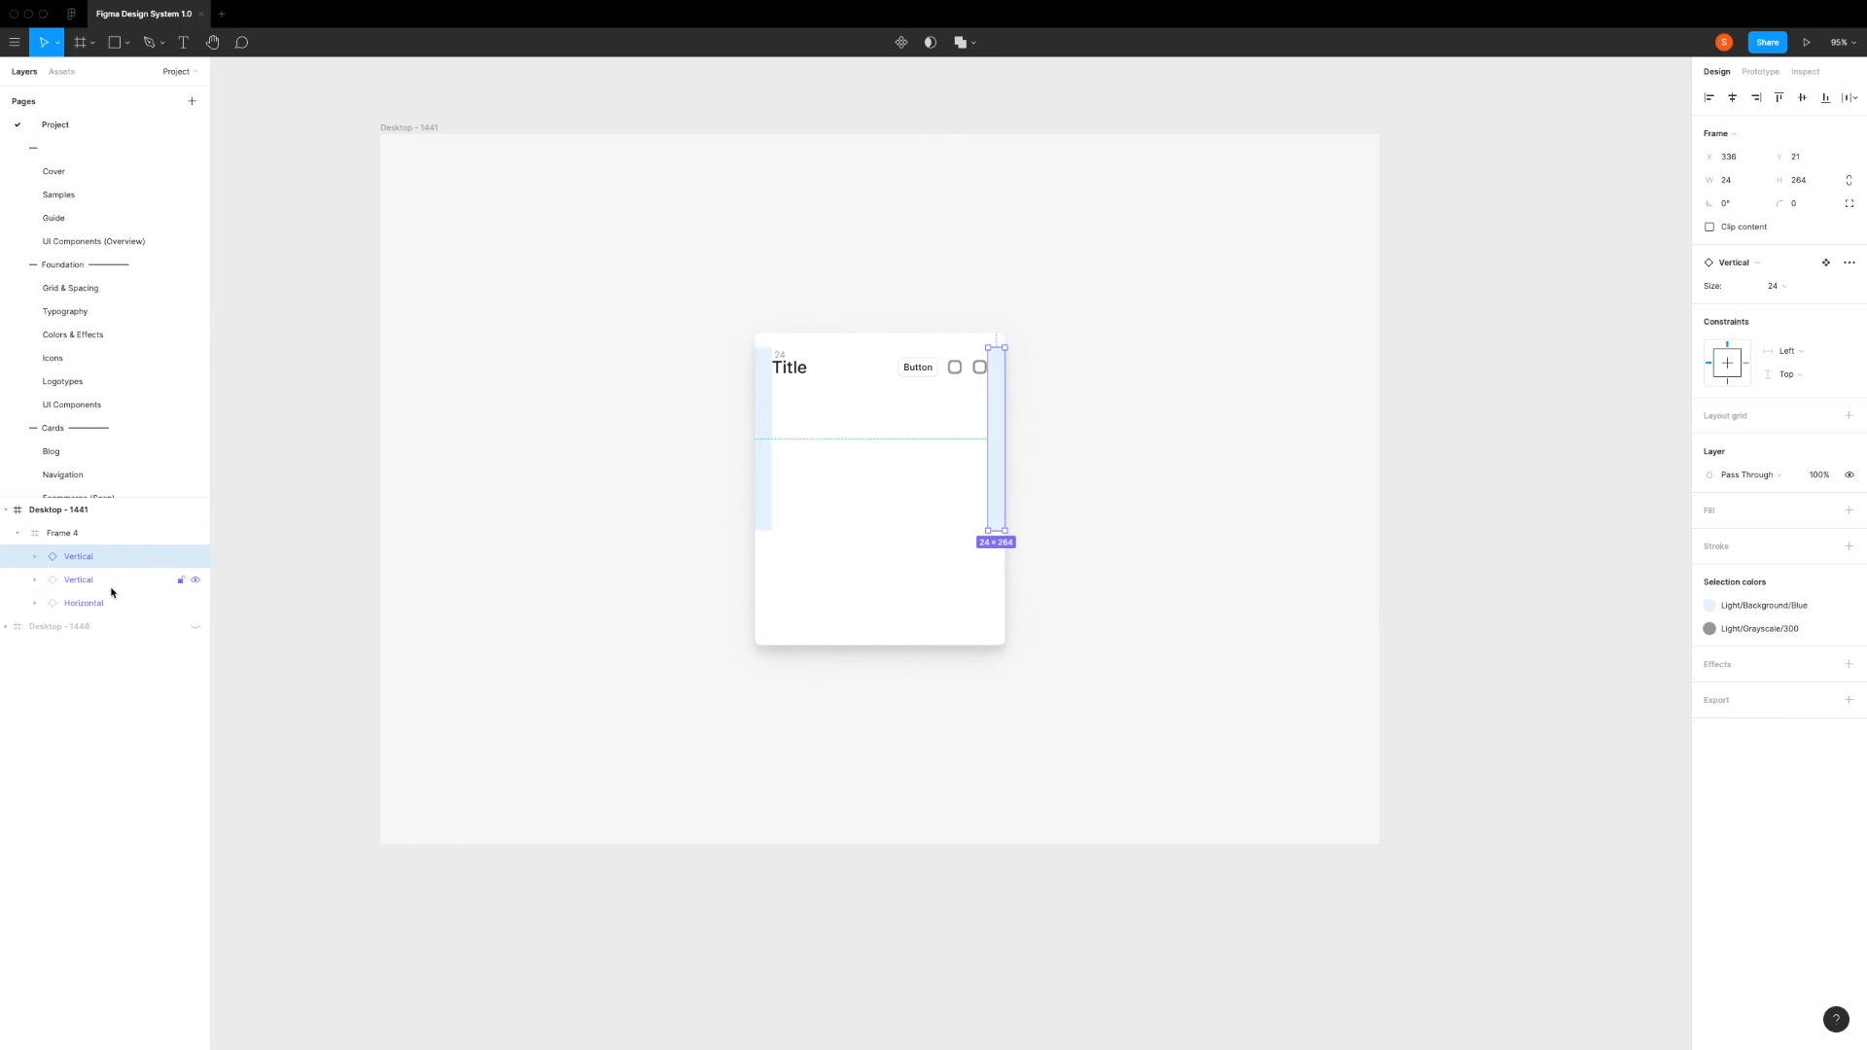
{"action": "left_click", "coordinate": [112, 584], "text": "shift"}
{"action": "key", "text": "Delete"}
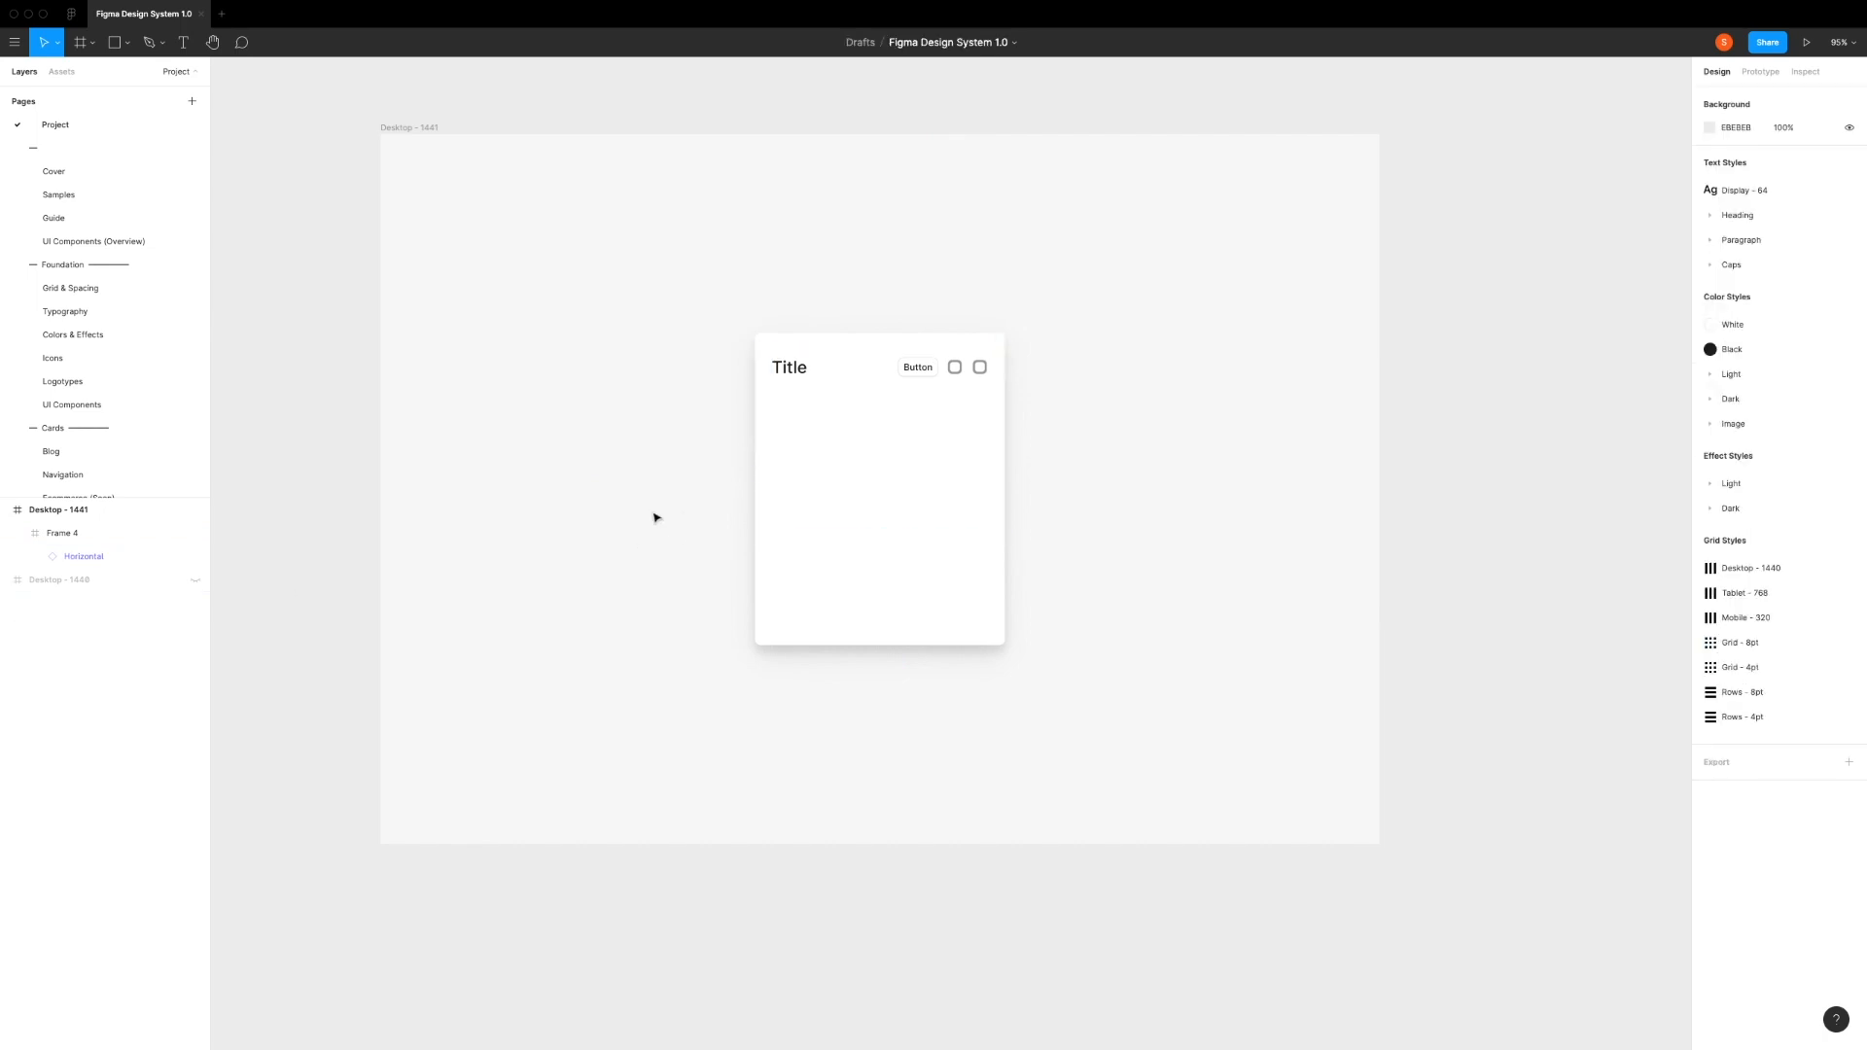
Step: Stretch the heading on both sides to the card's full 360 width
{"action": "double_click", "coordinate": [783, 368]}
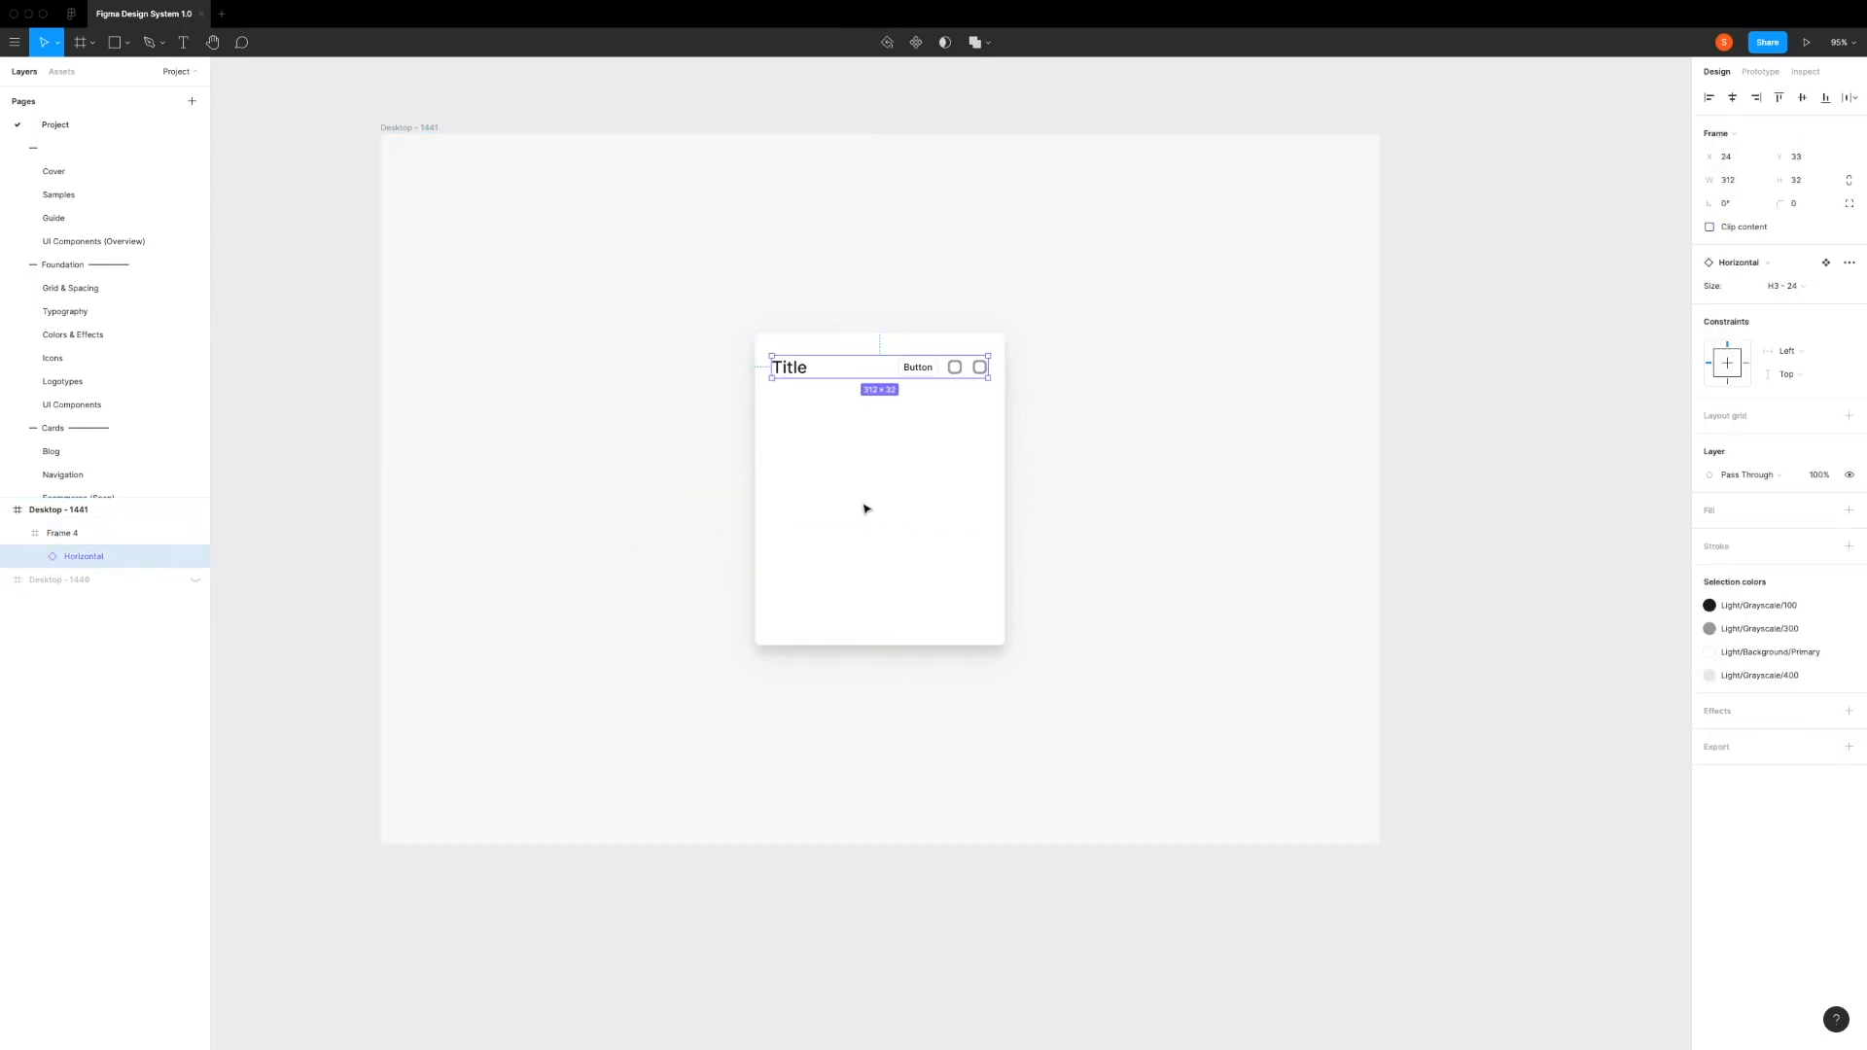
{"action": "left_click_drag", "start_coordinate": [989, 370], "coordinate": [1006, 370]}
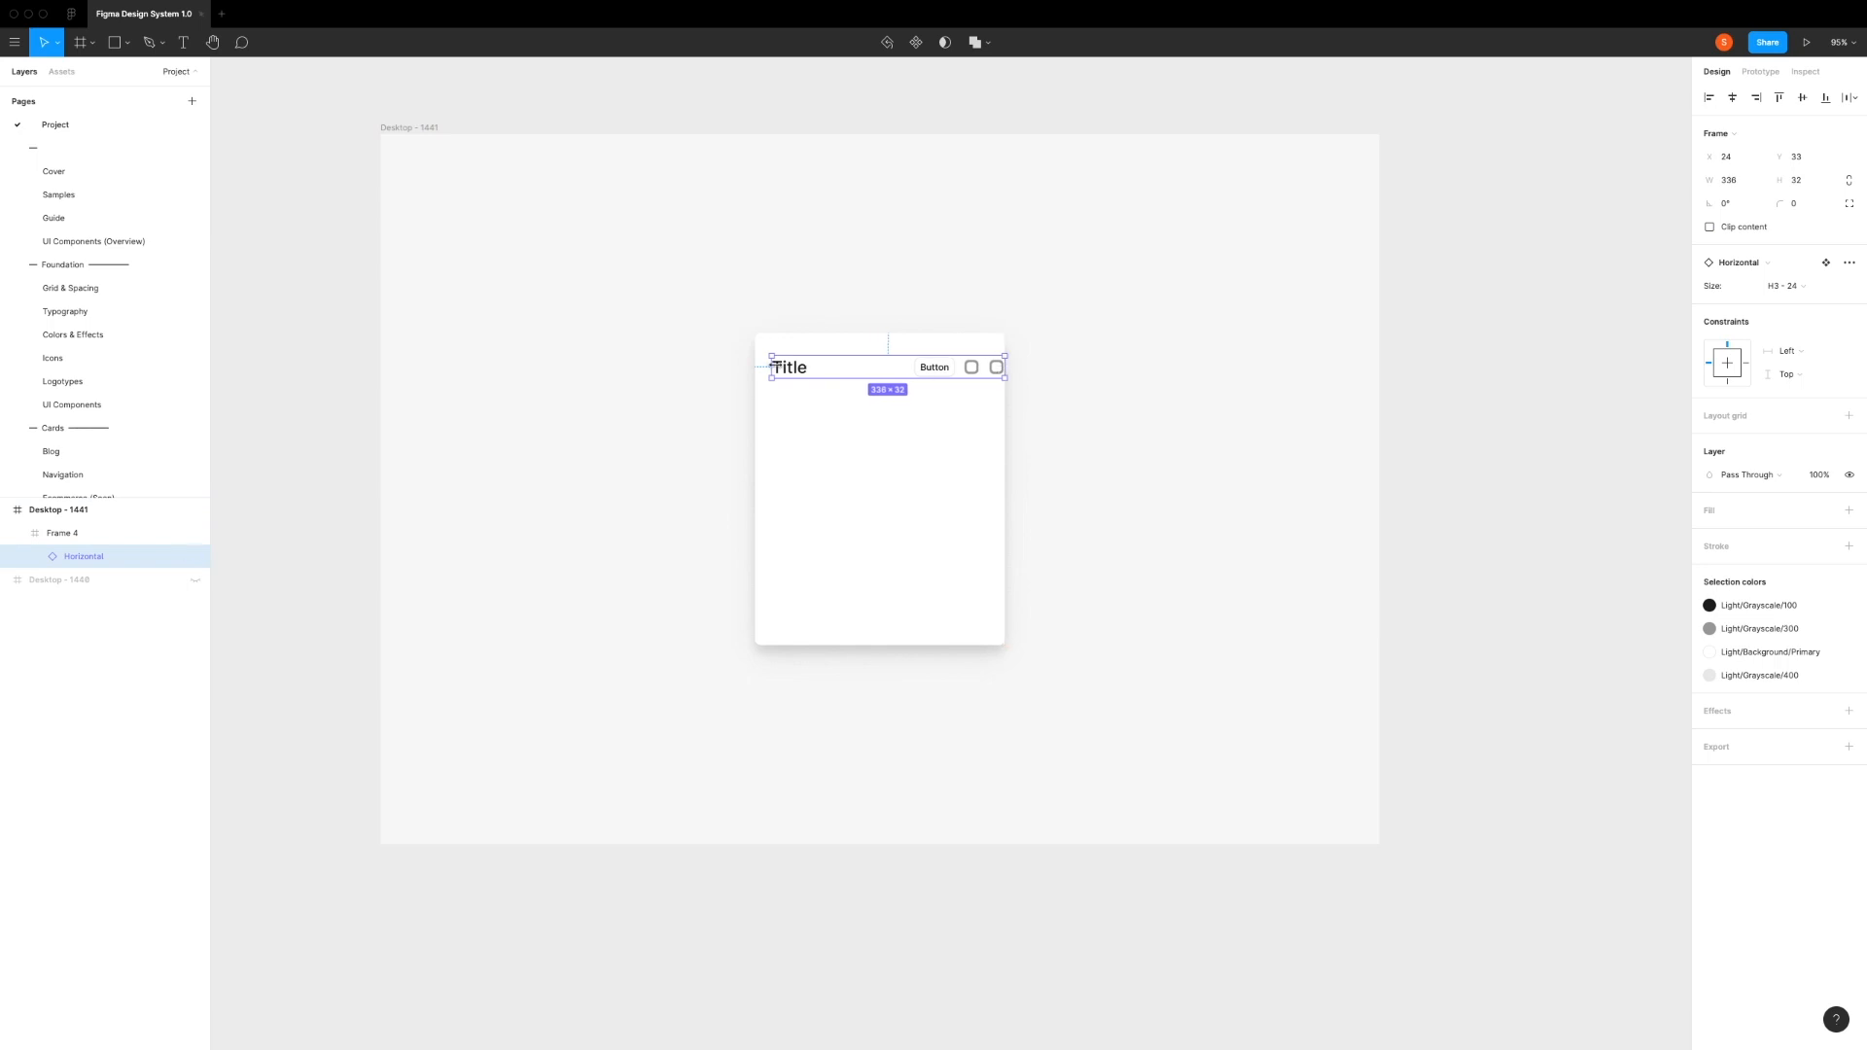
{"action": "left_click_drag", "start_coordinate": [770, 366], "coordinate": [756, 367]}
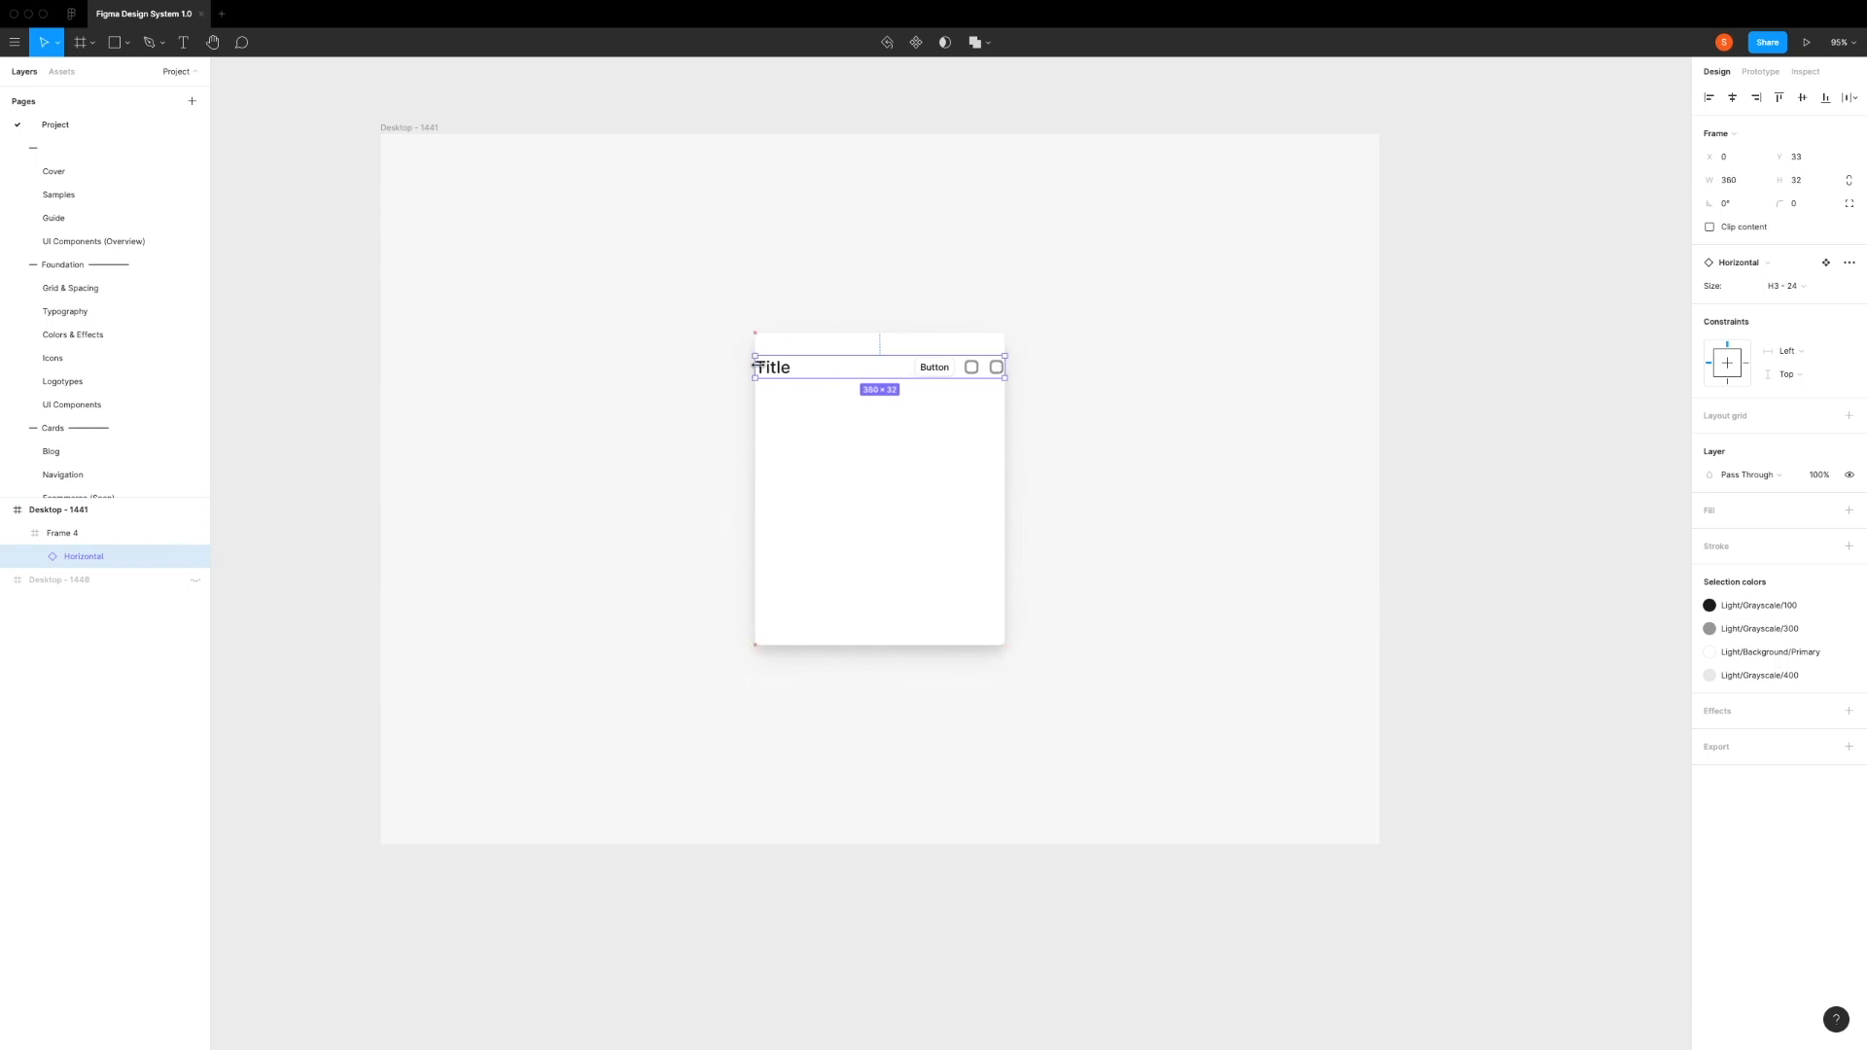
{"action": "left_click", "coordinate": [880, 492]}
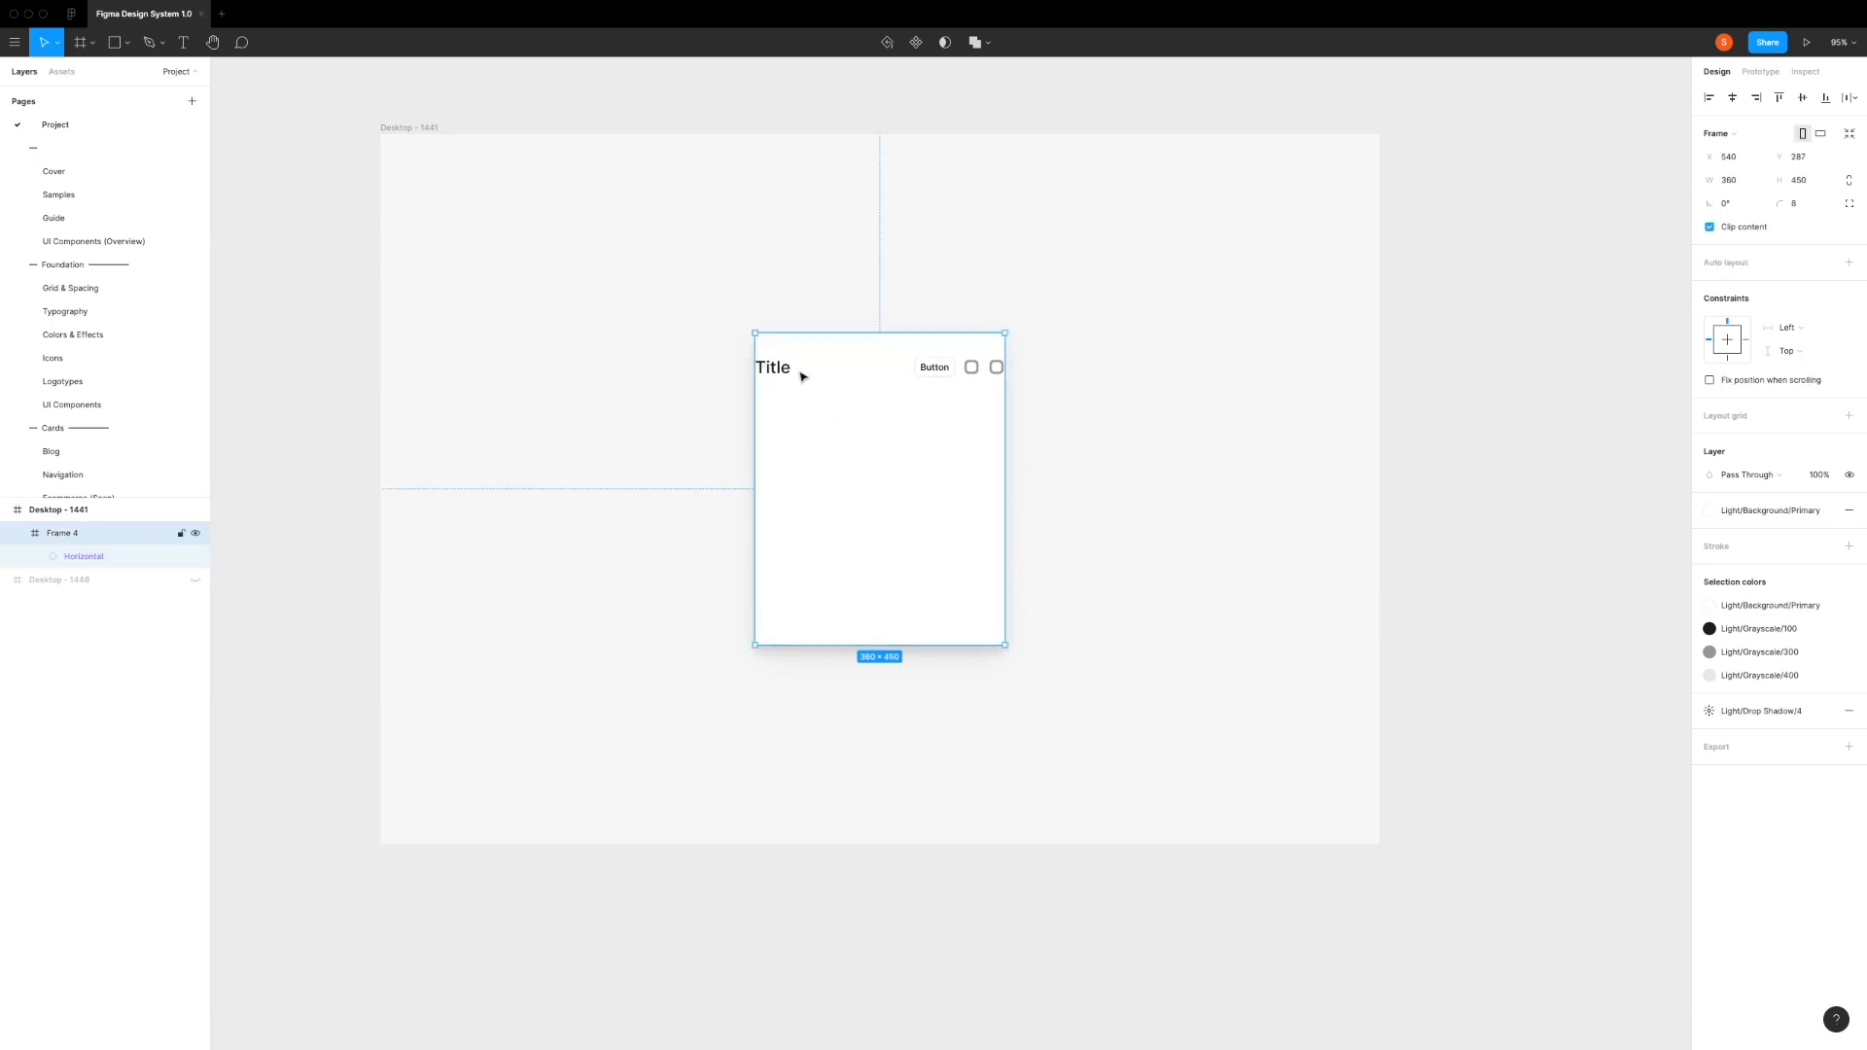
Step: Set the heading's width to 312 and center it horizontally in the card
{"action": "left_click", "coordinate": [87, 554]}
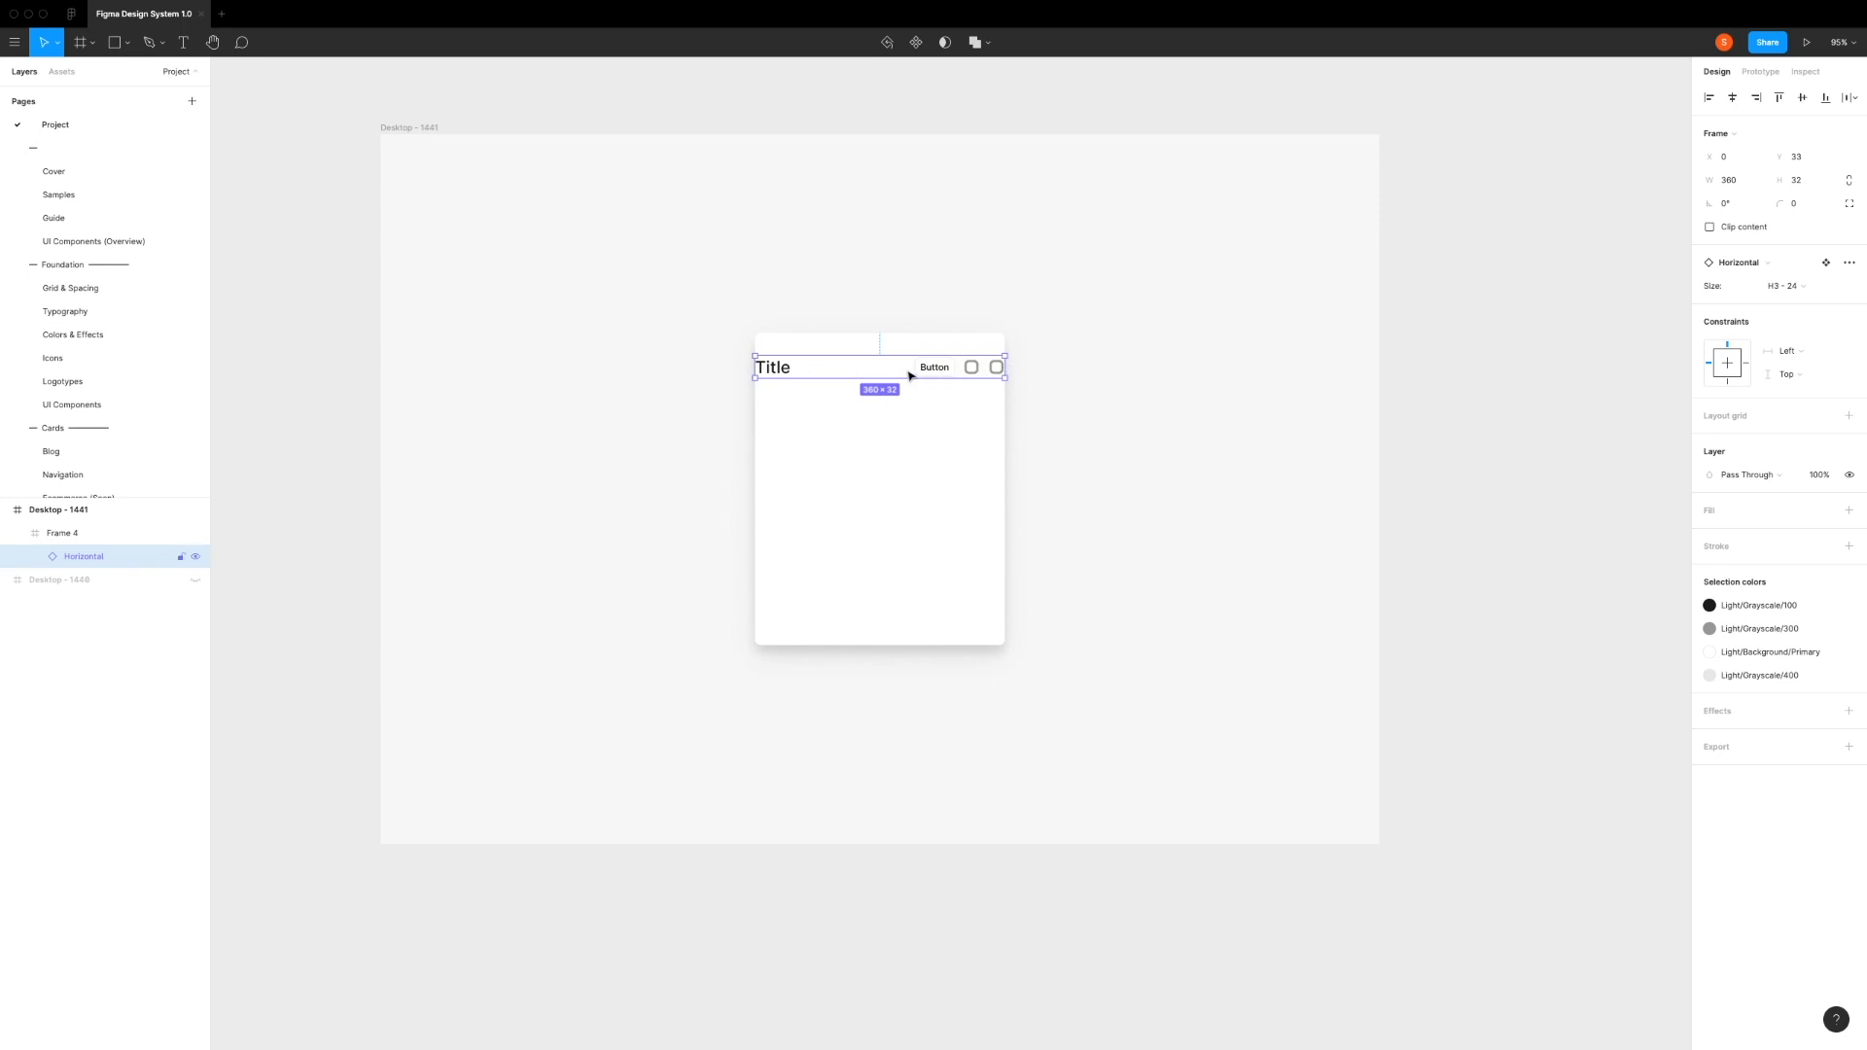
{"action": "left_click", "coordinate": [1750, 184]}
{"action": "key", "text": "Return"}
{"action": "left_click", "coordinate": [935, 425]}
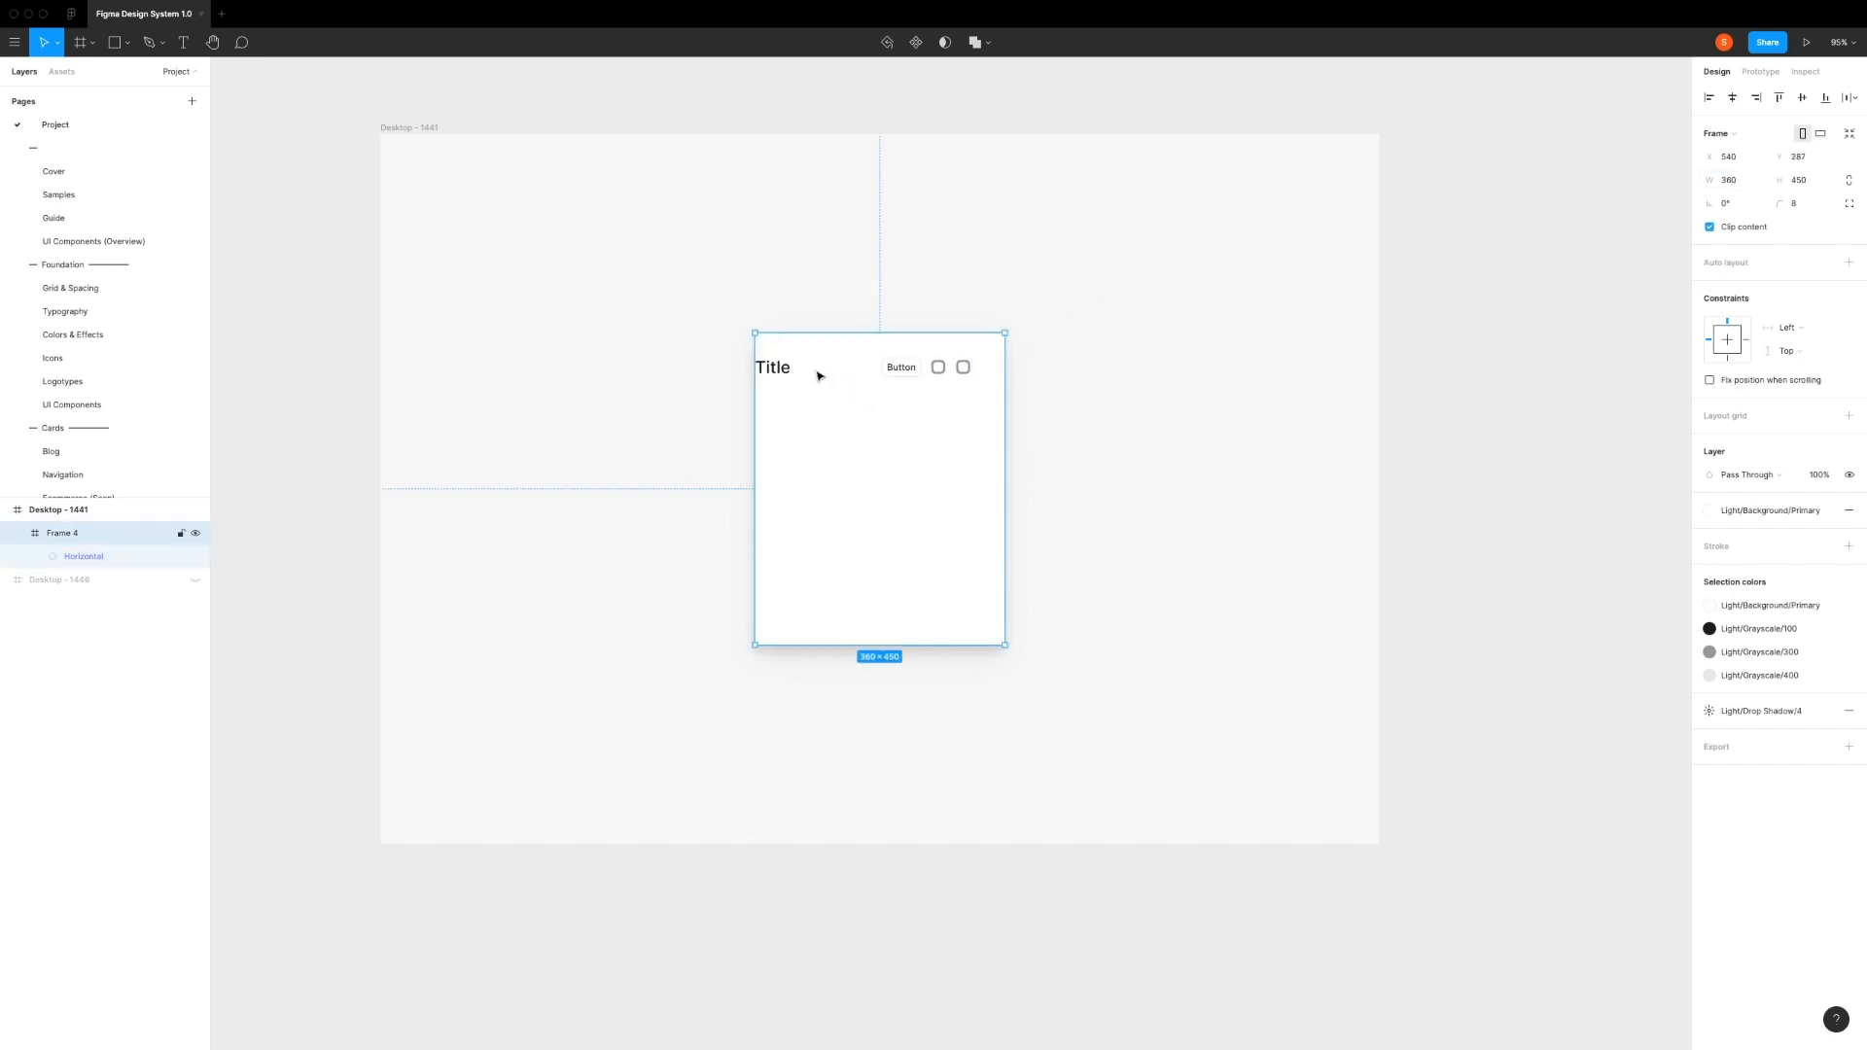
{"action": "left_click", "coordinate": [112, 556]}
{"action": "left_click", "coordinate": [1732, 97]}
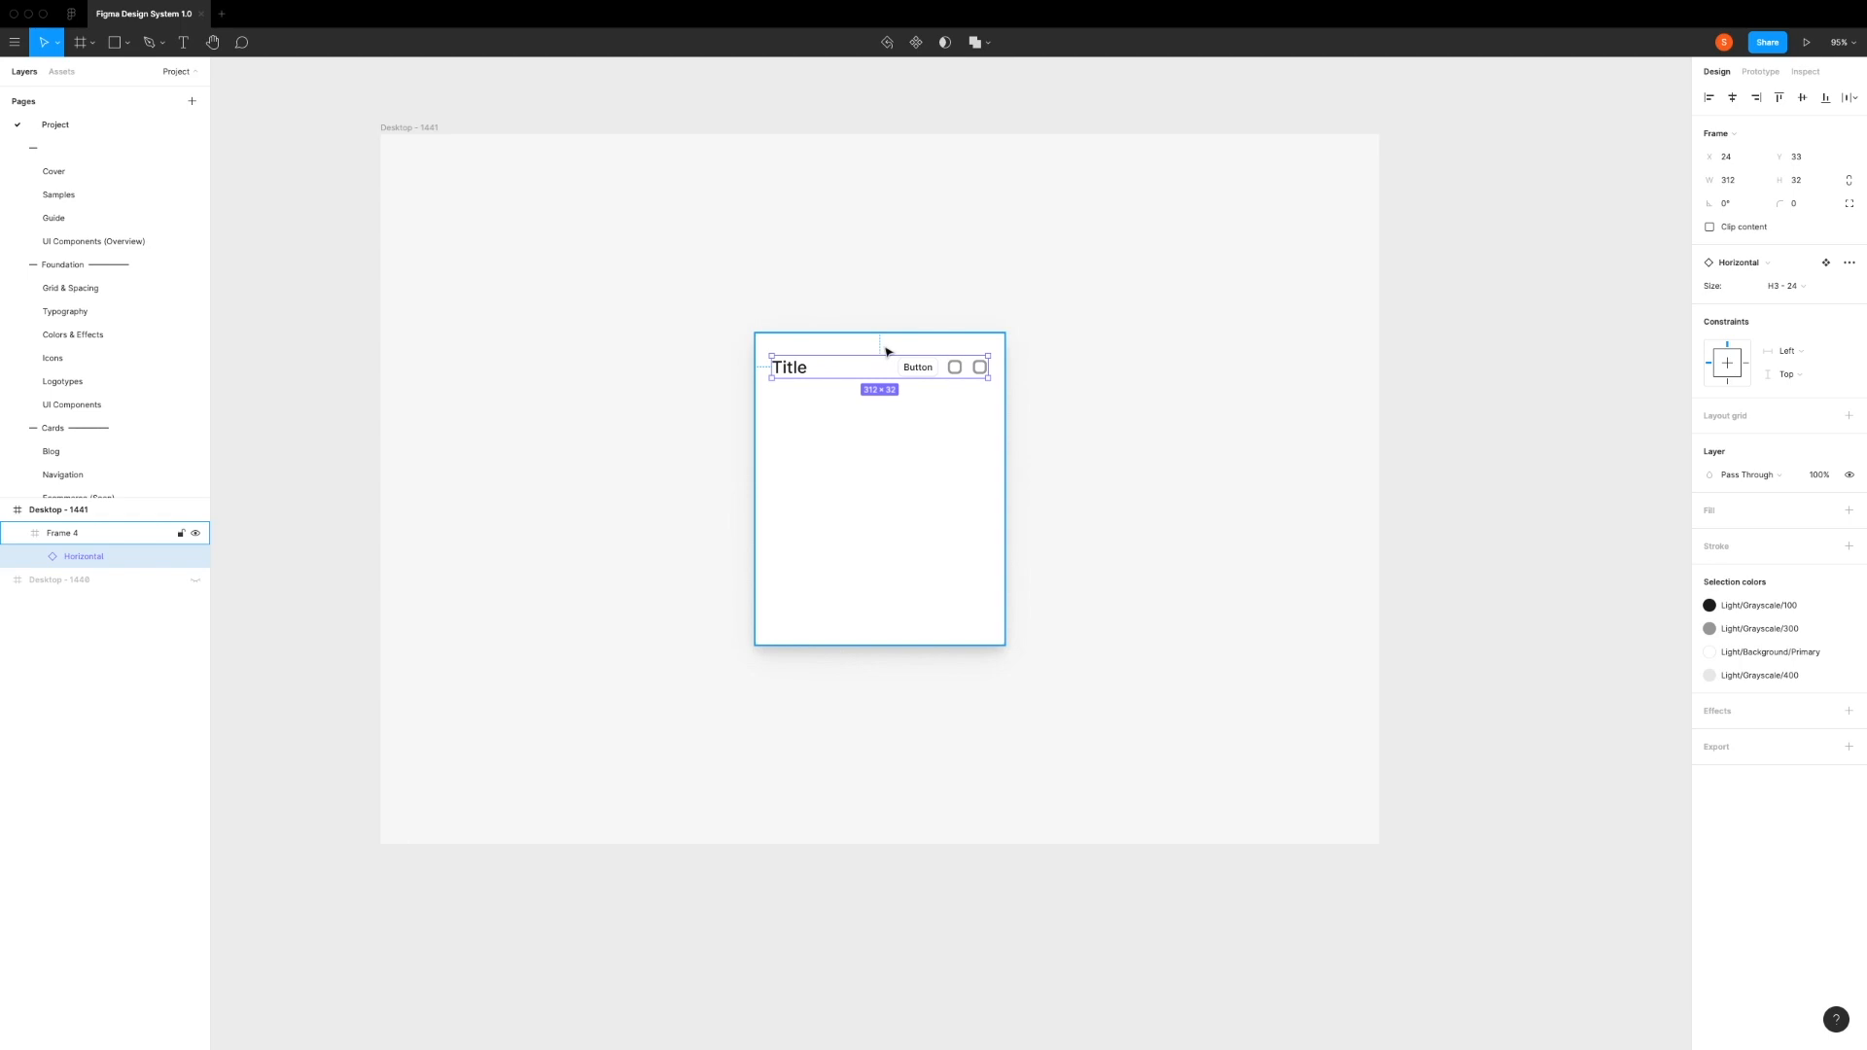
Step: Set the heading's Y position to 24 within the card
{"action": "left_click", "coordinate": [1802, 158]}
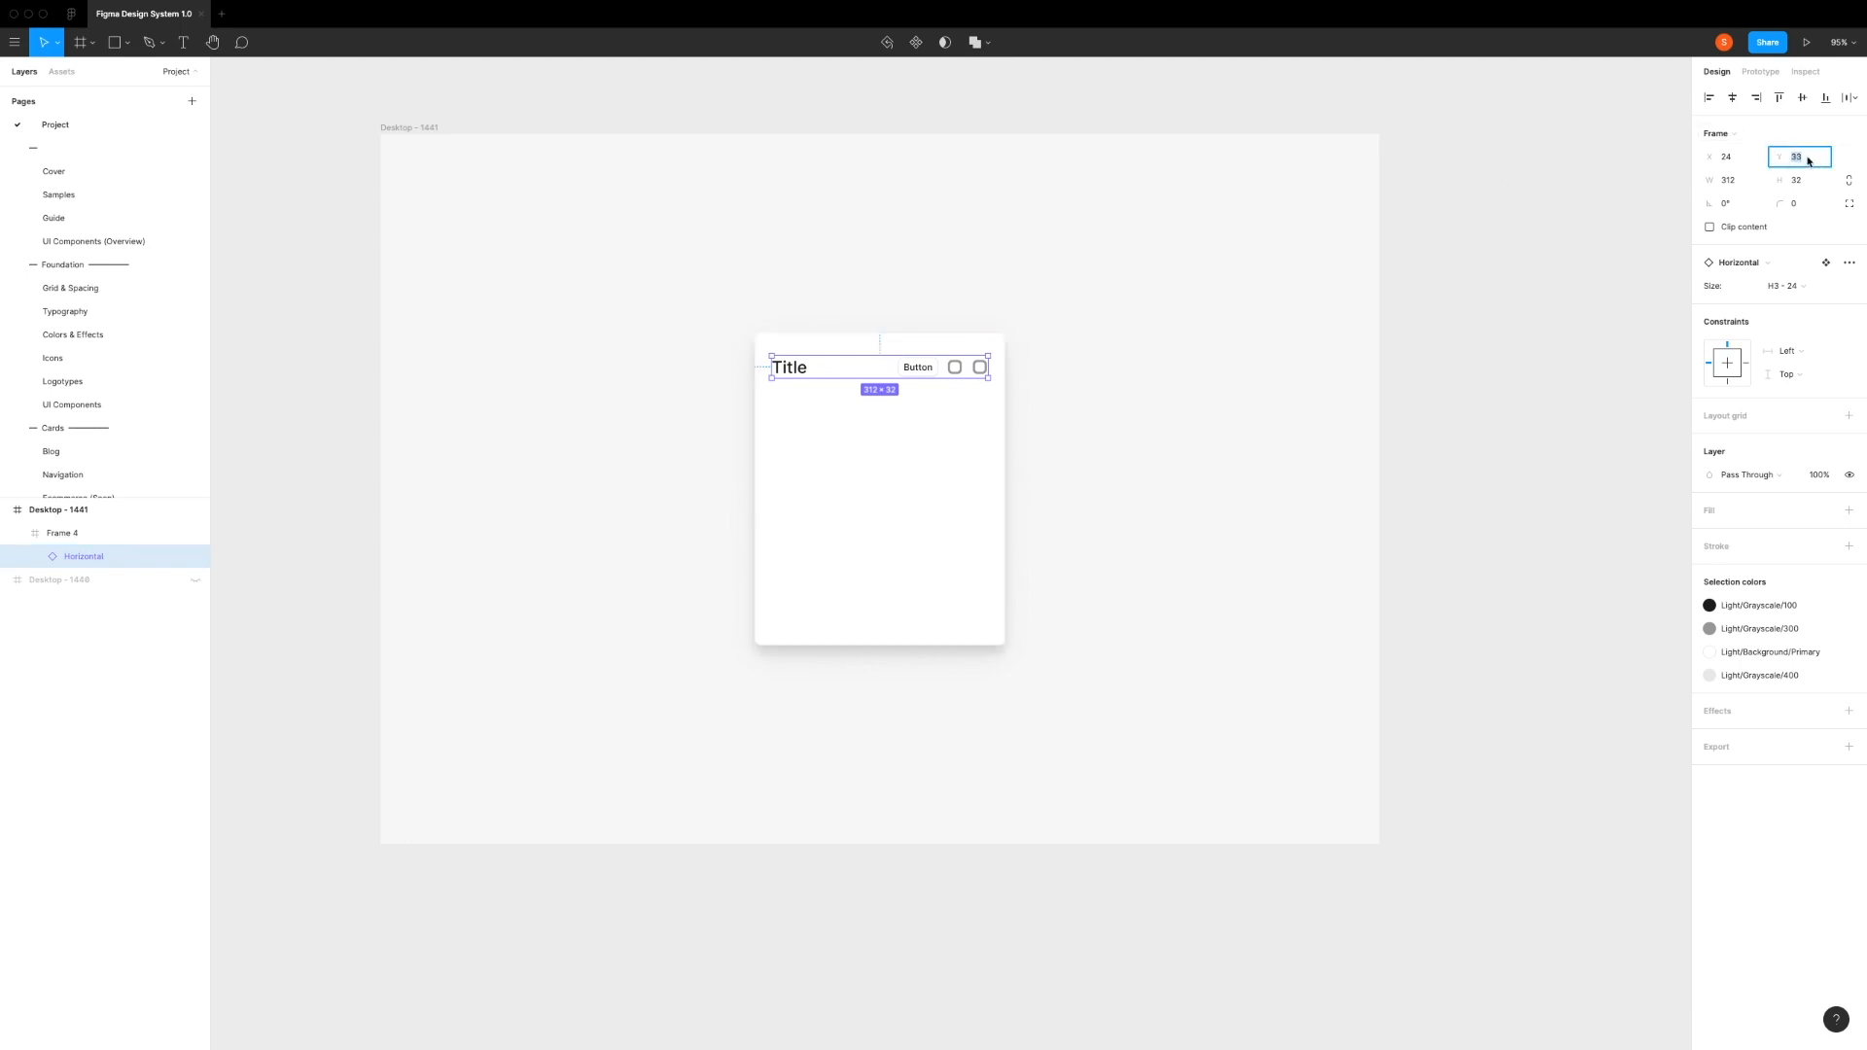
{"action": "type", "text": "24"}
{"action": "key", "text": "Return"}
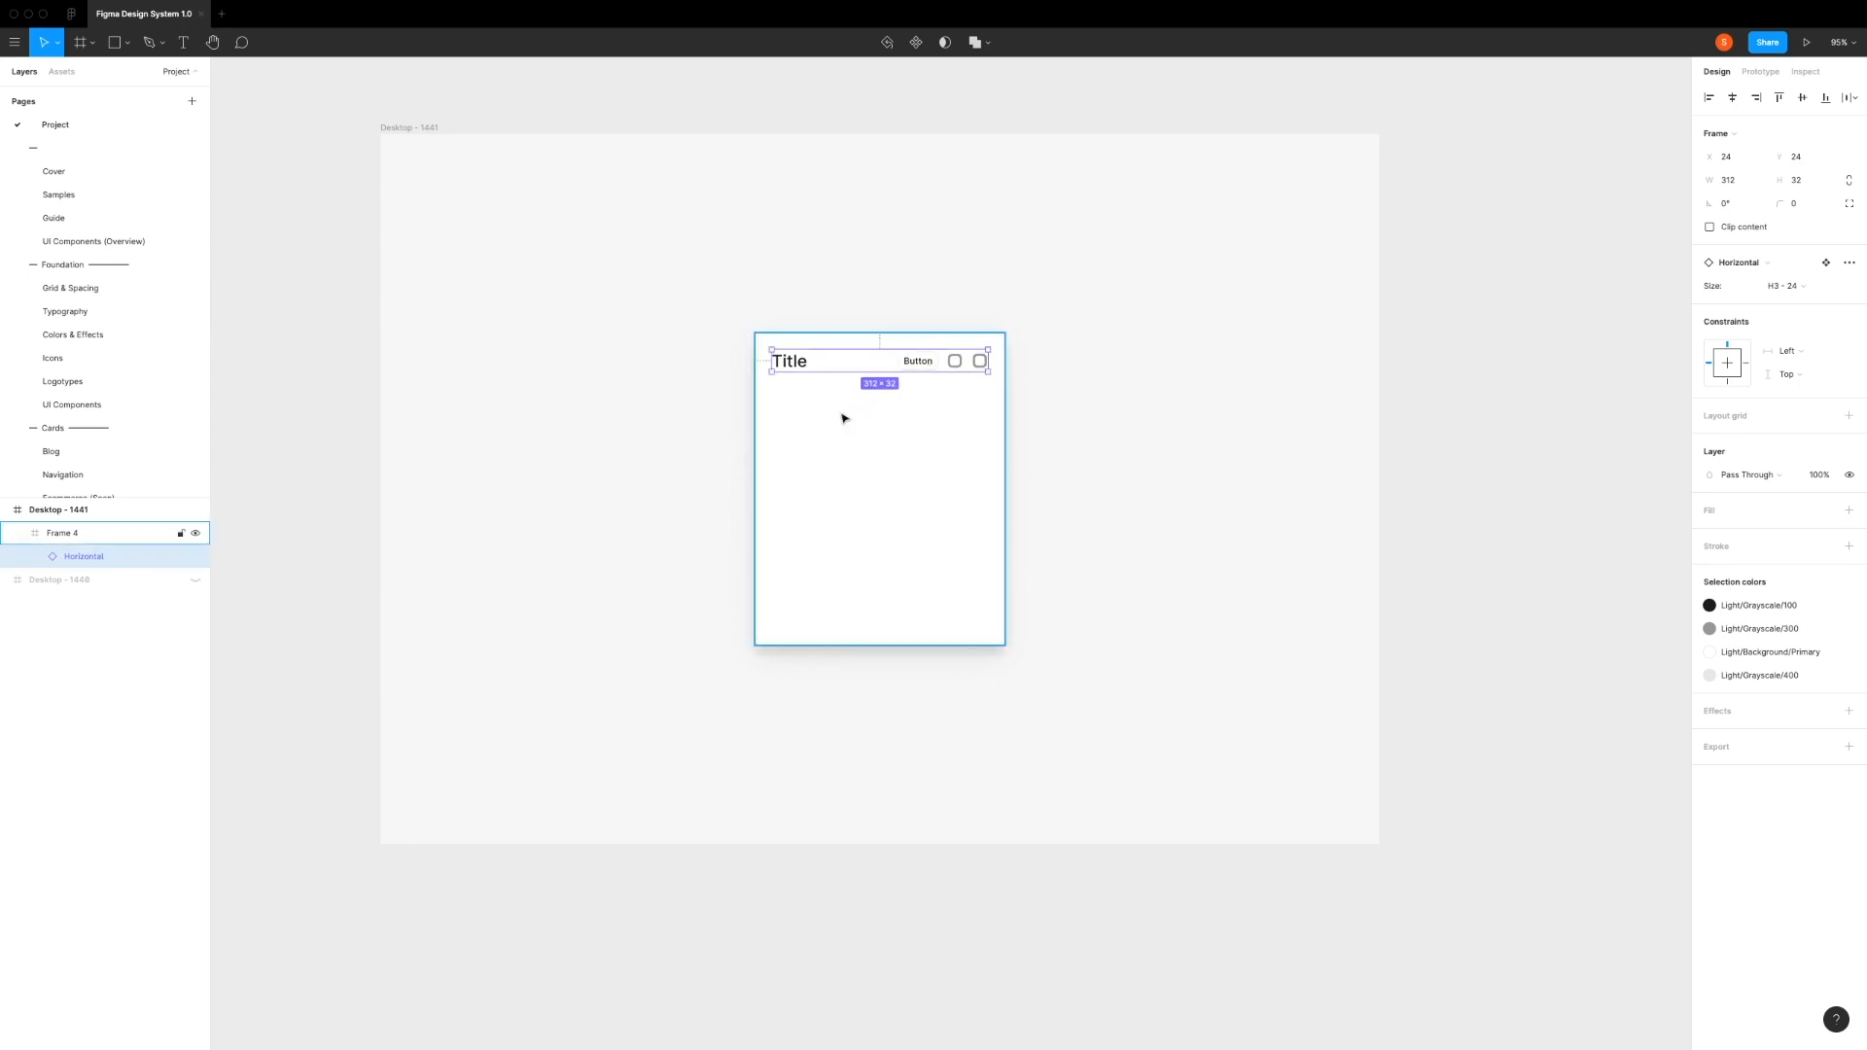
{"action": "left_click", "coordinate": [842, 418]}
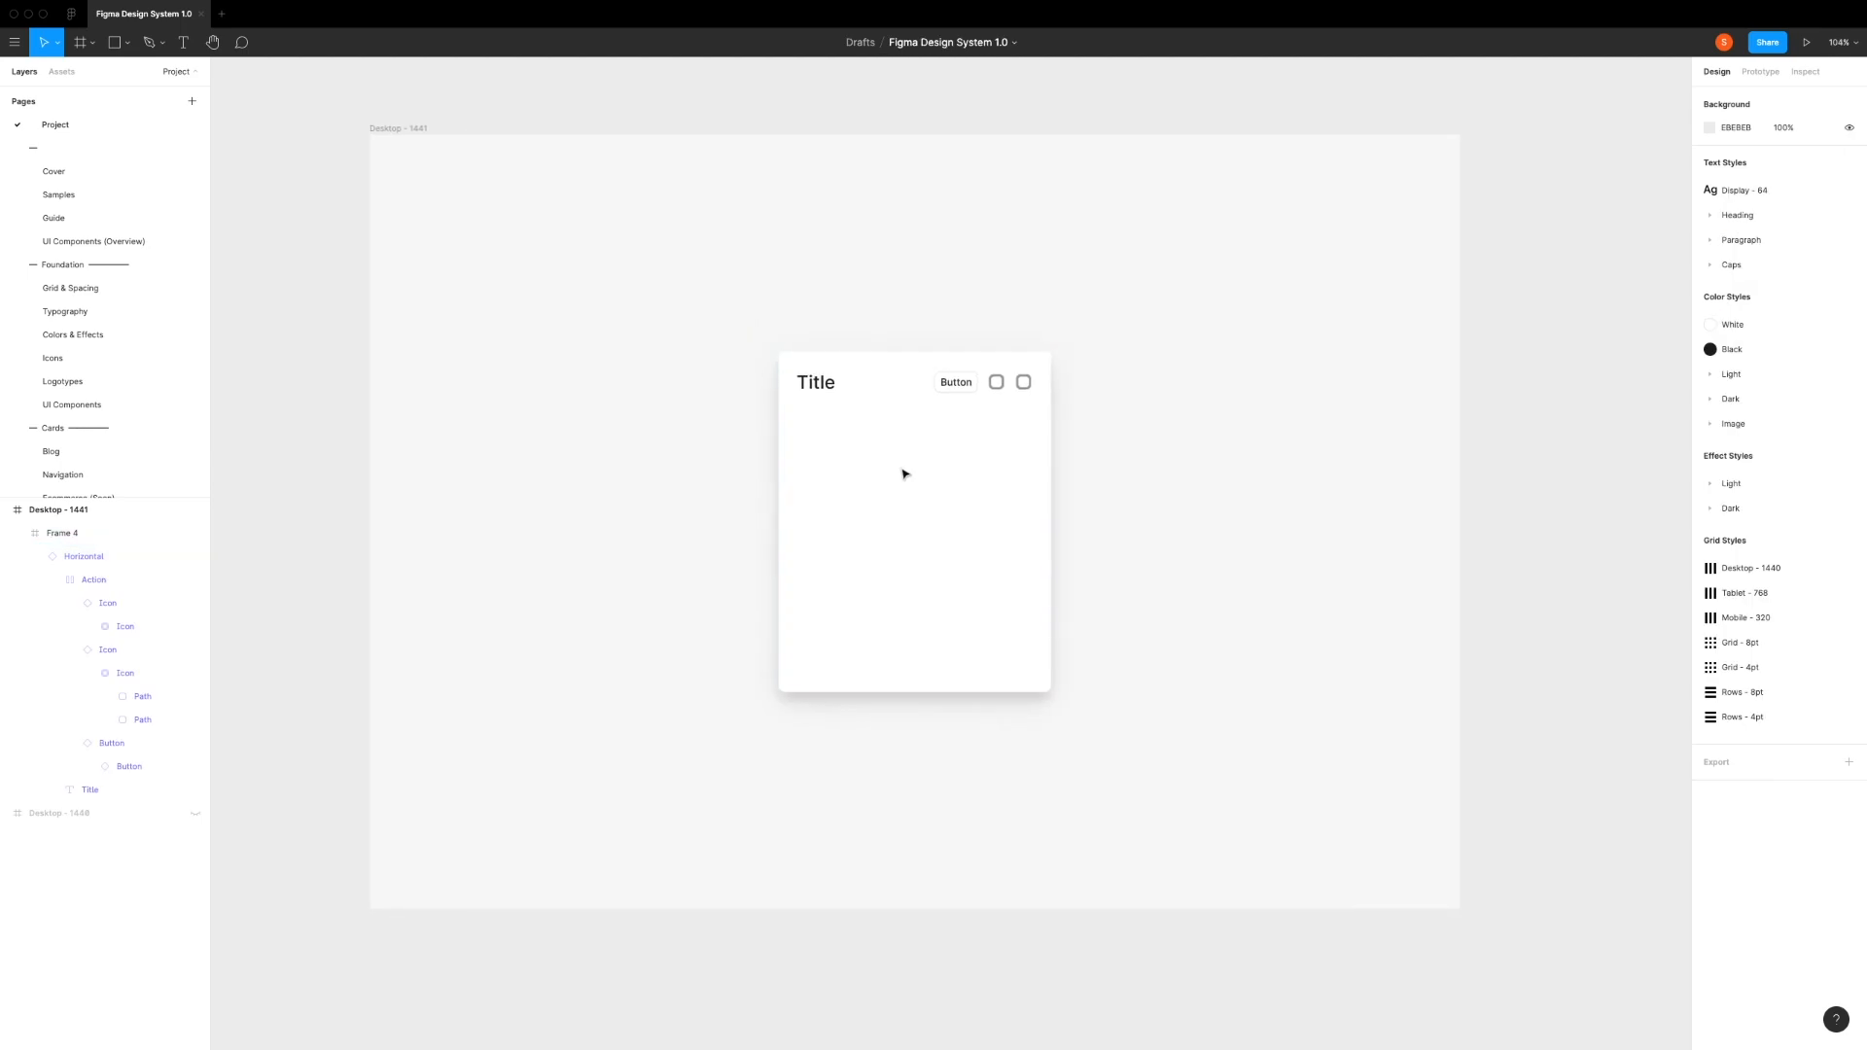
Step: Hide the button and the icon next to it in the heading's Action group, leaving only the outermost icon
{"action": "left_click", "coordinate": [904, 474]}
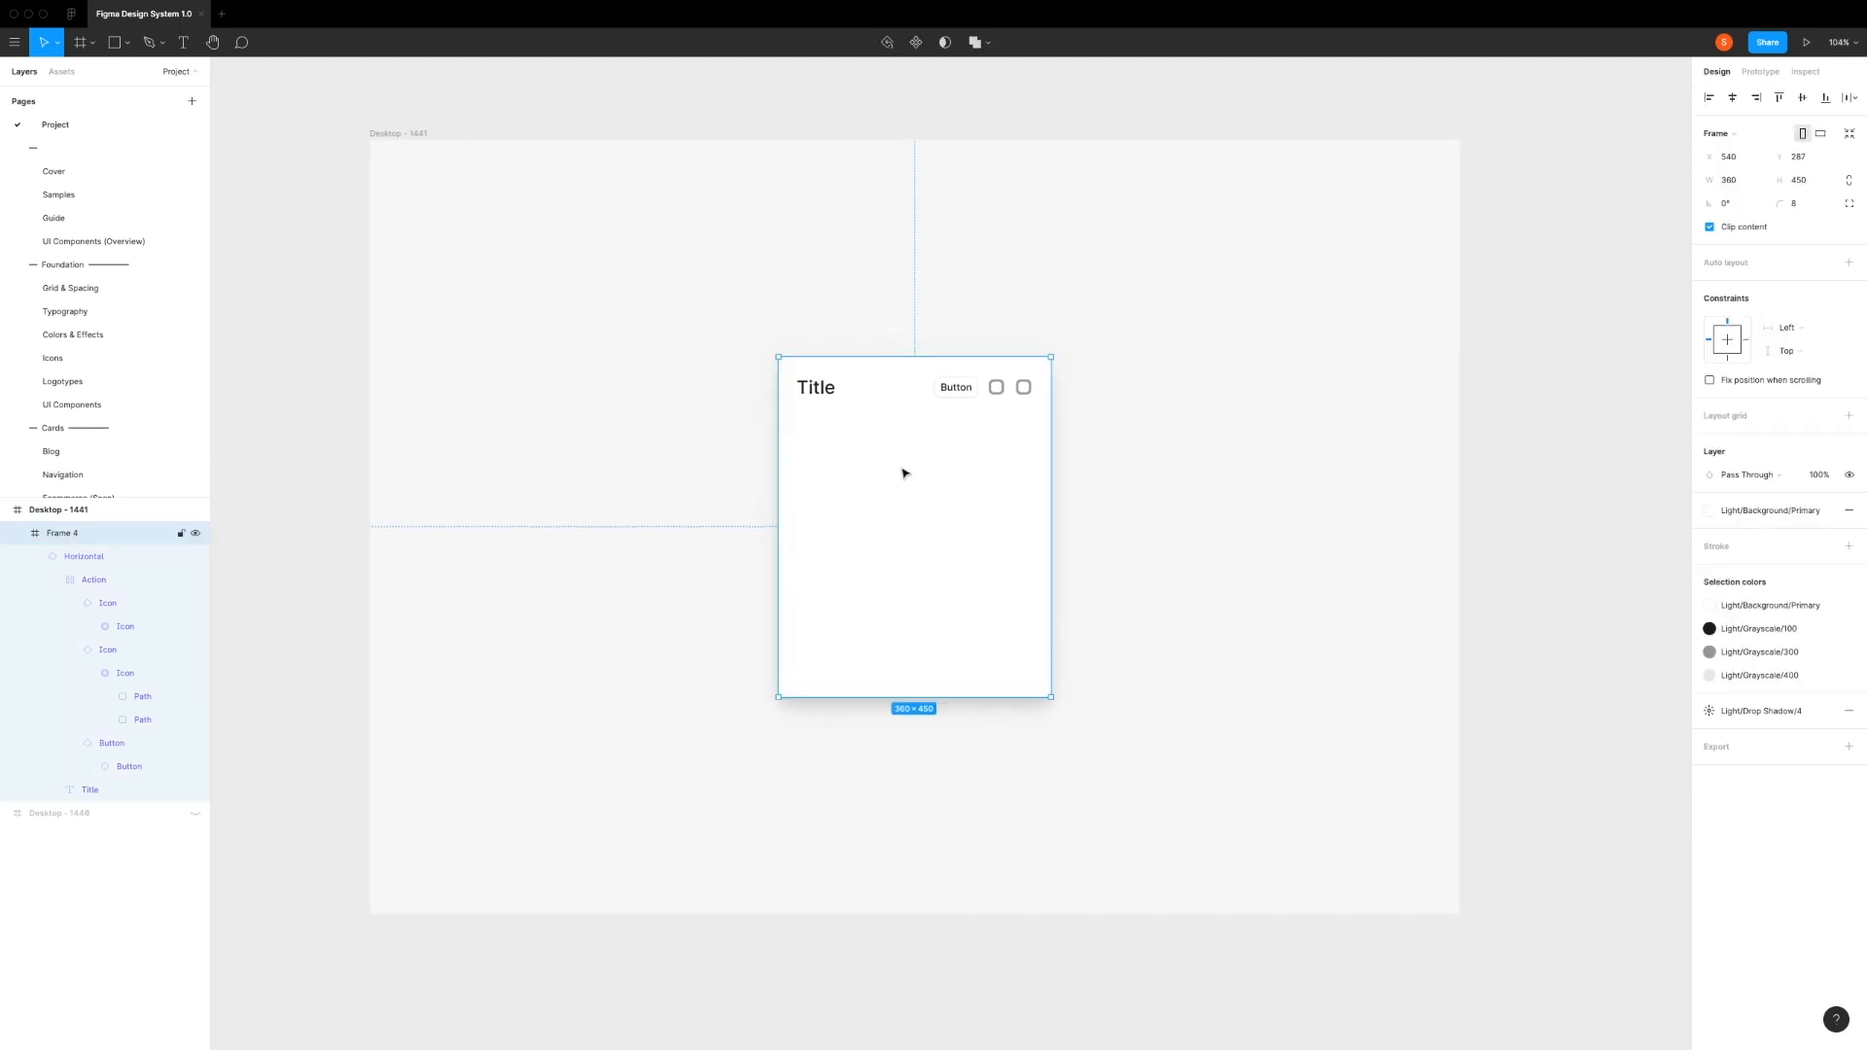
{"action": "key", "text": "plus"}
{"action": "left_click_drag", "start_coordinate": [847, 410], "coordinate": [858, 455]}
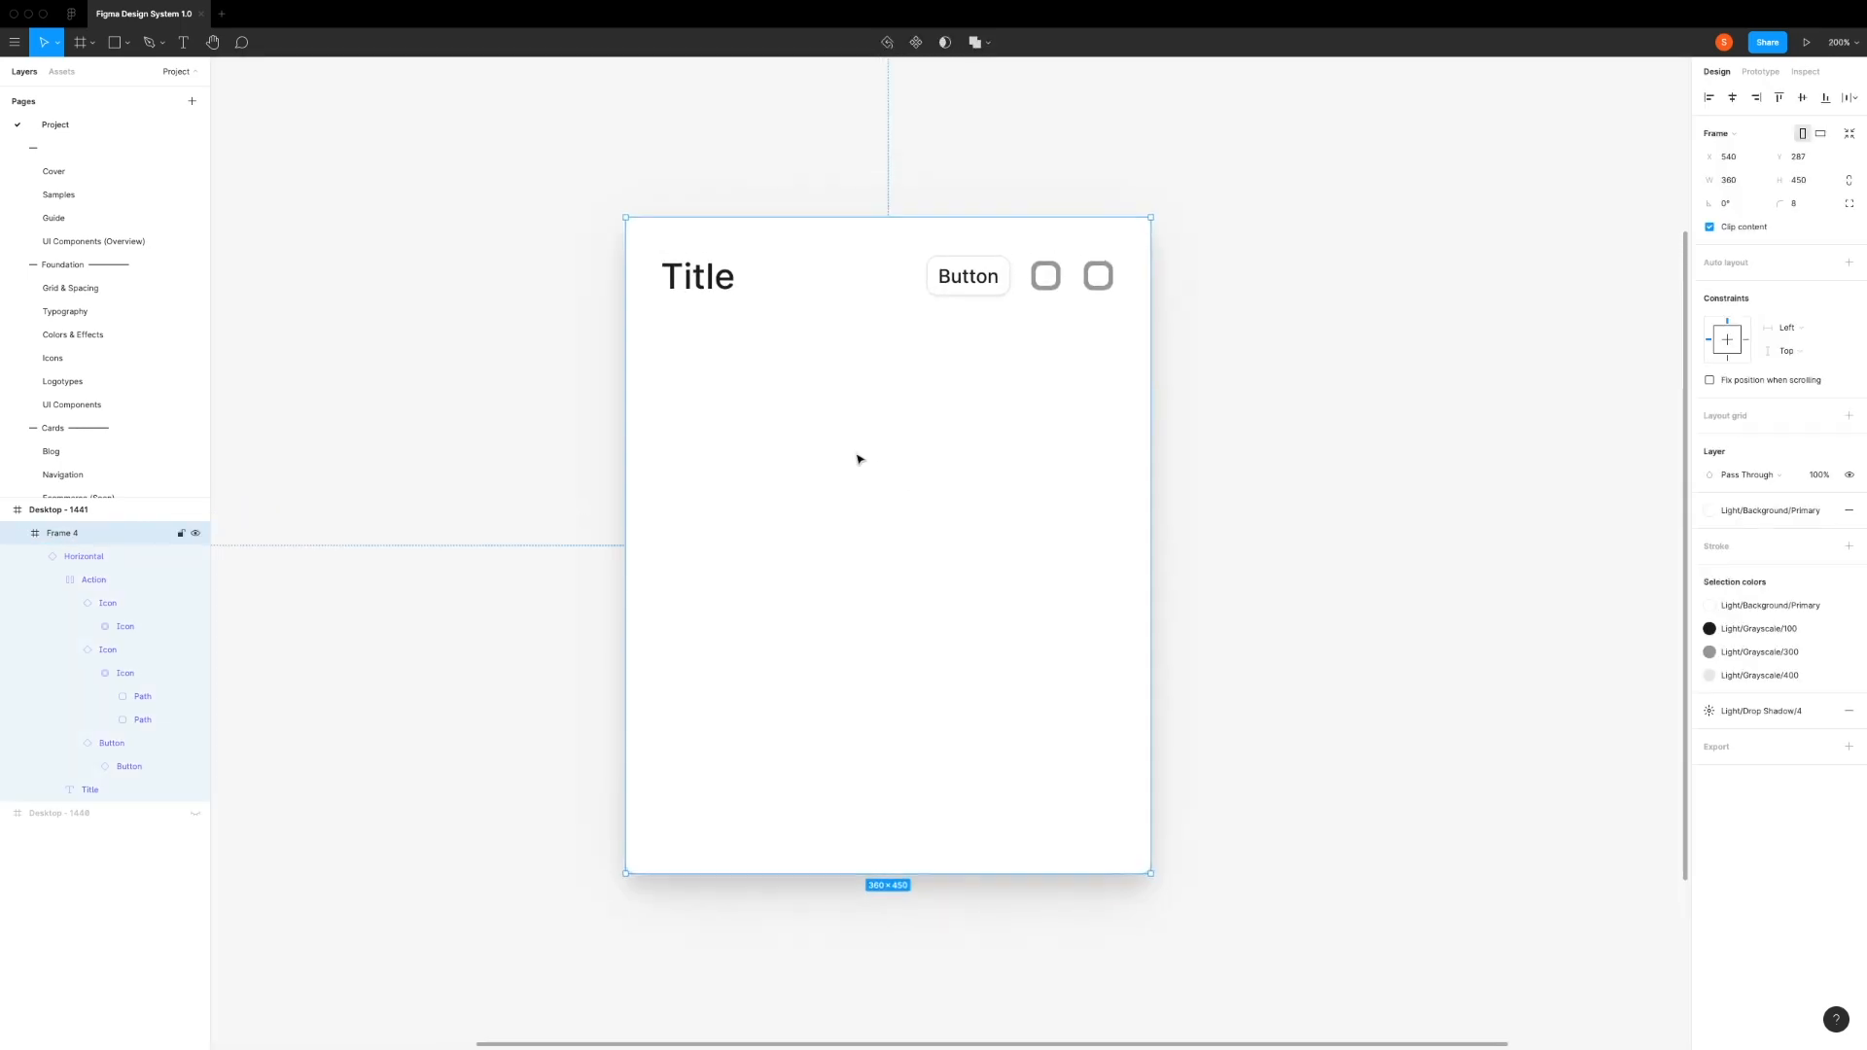
{"action": "left_click", "coordinate": [928, 278]}
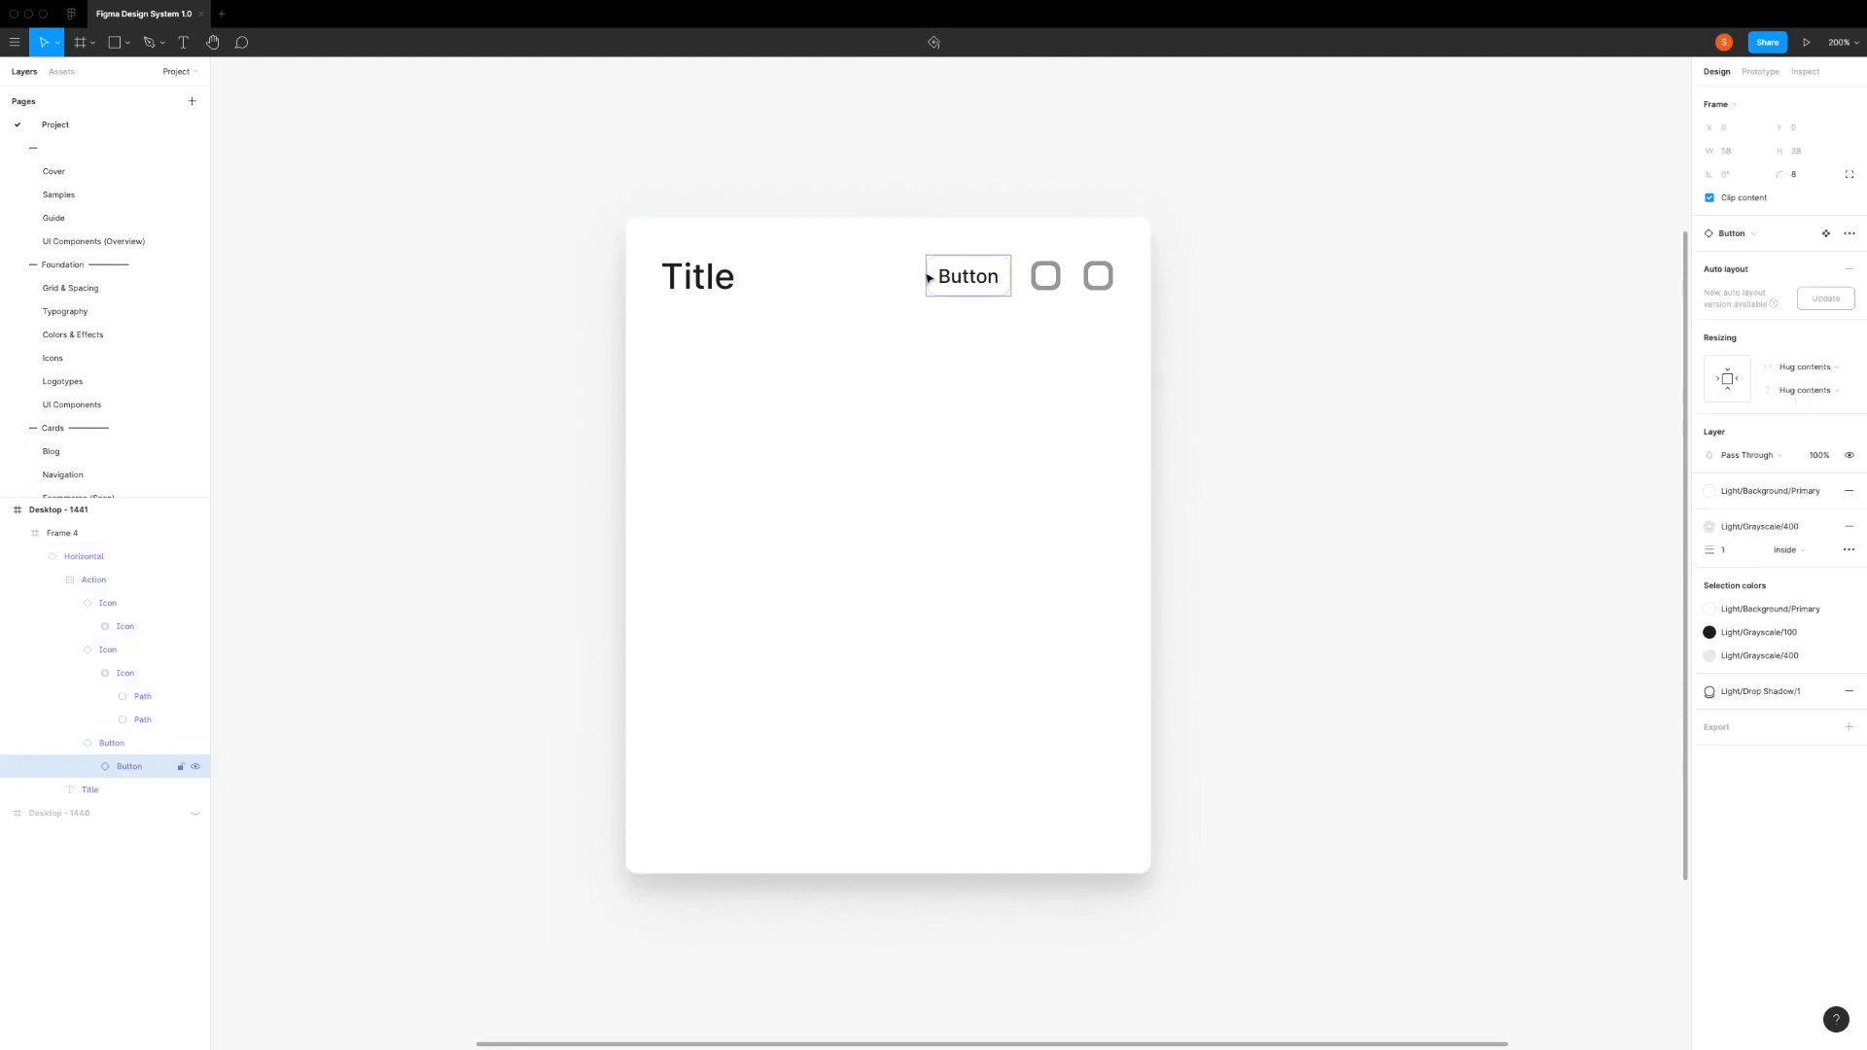
{"action": "left_click", "coordinate": [1032, 277], "text": "shift"}
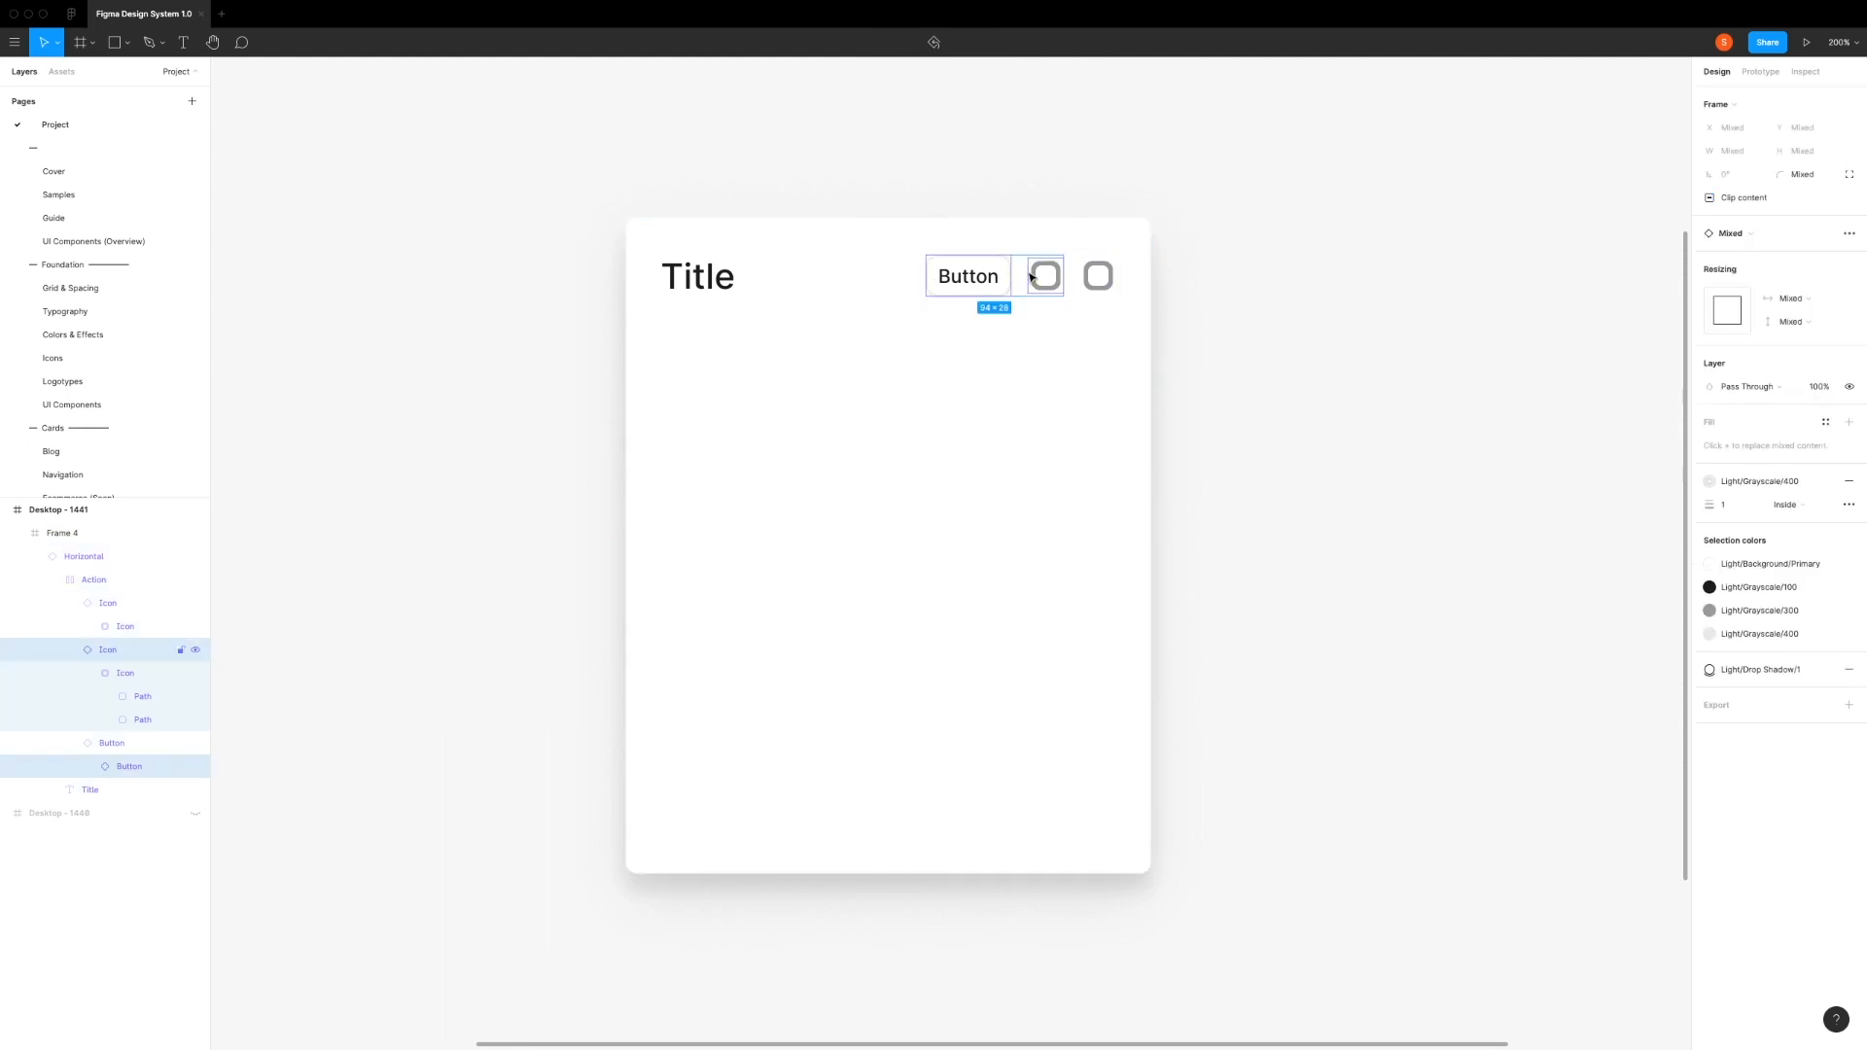
{"action": "left_click", "coordinate": [195, 650]}
{"action": "left_click", "coordinate": [196, 766]}
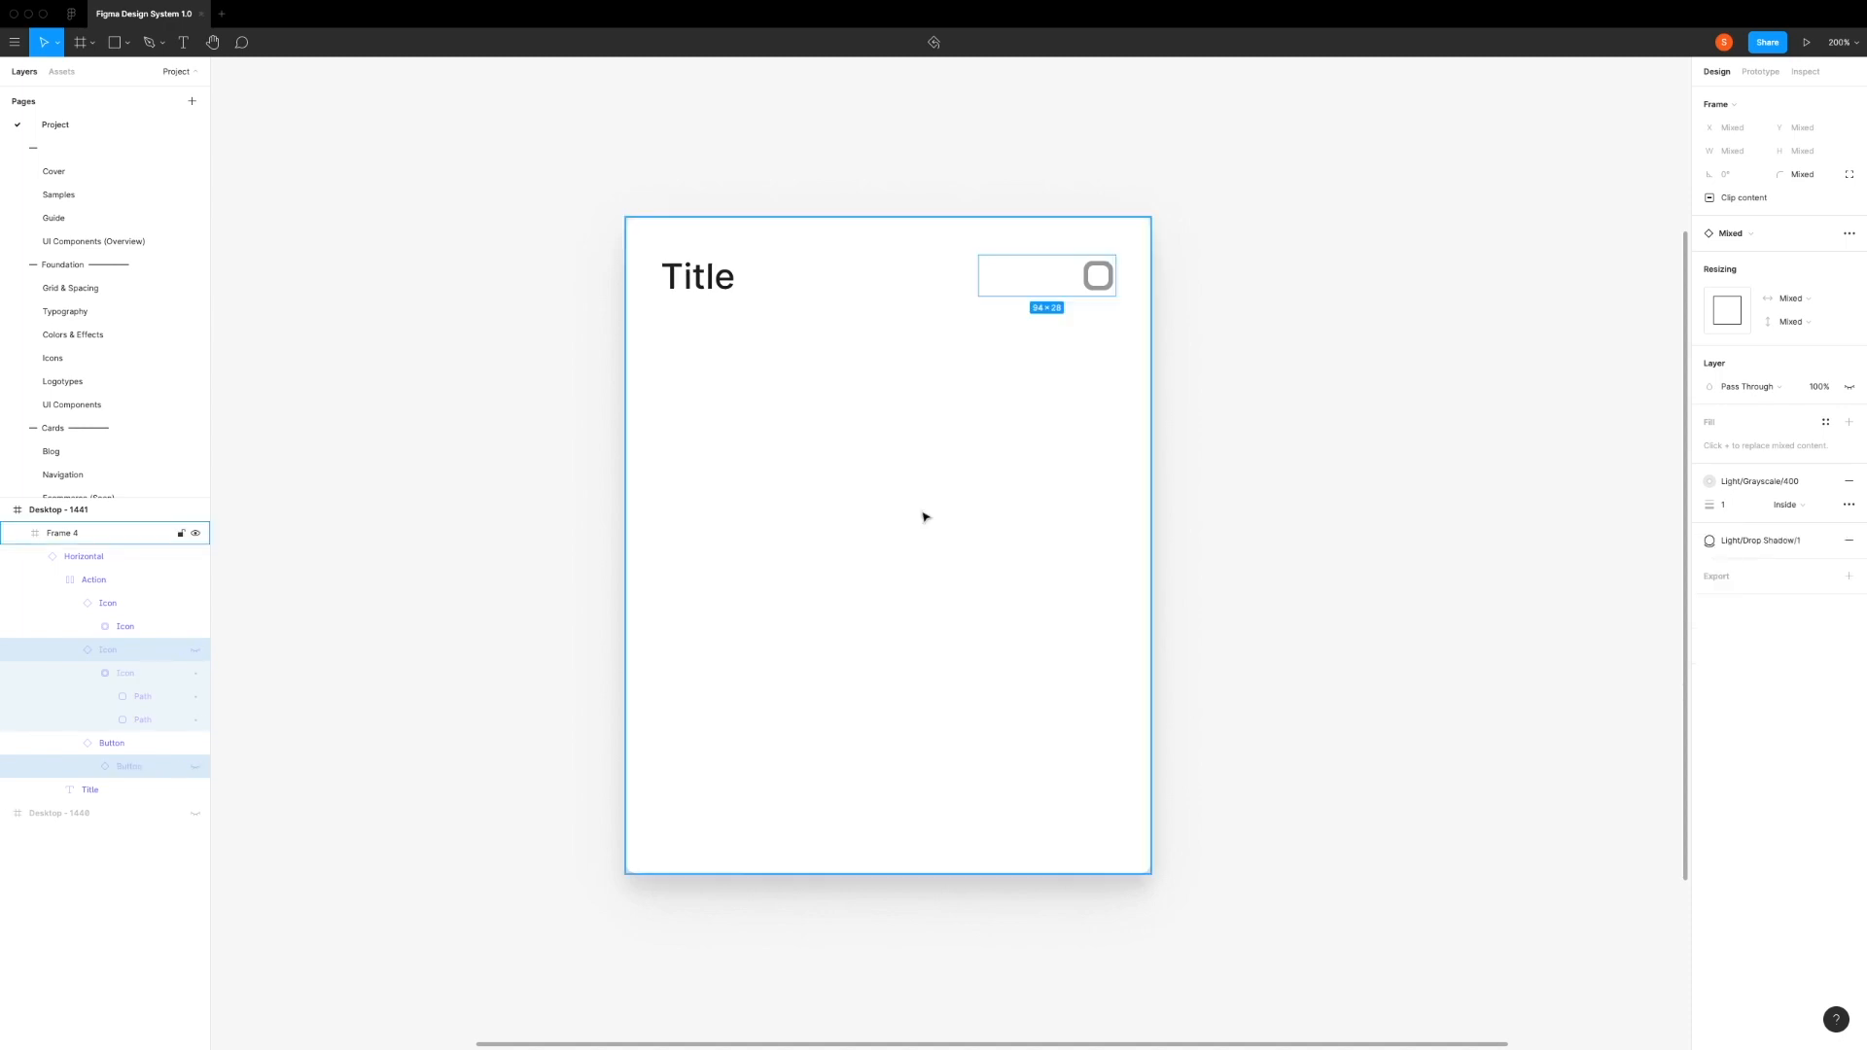
Step: Swap the heading's remaining icon_area icon for the close icon
{"action": "left_click", "coordinate": [977, 447]}
{"action": "double_click", "coordinate": [1085, 277]}
{"action": "double_click", "coordinate": [1085, 277]}
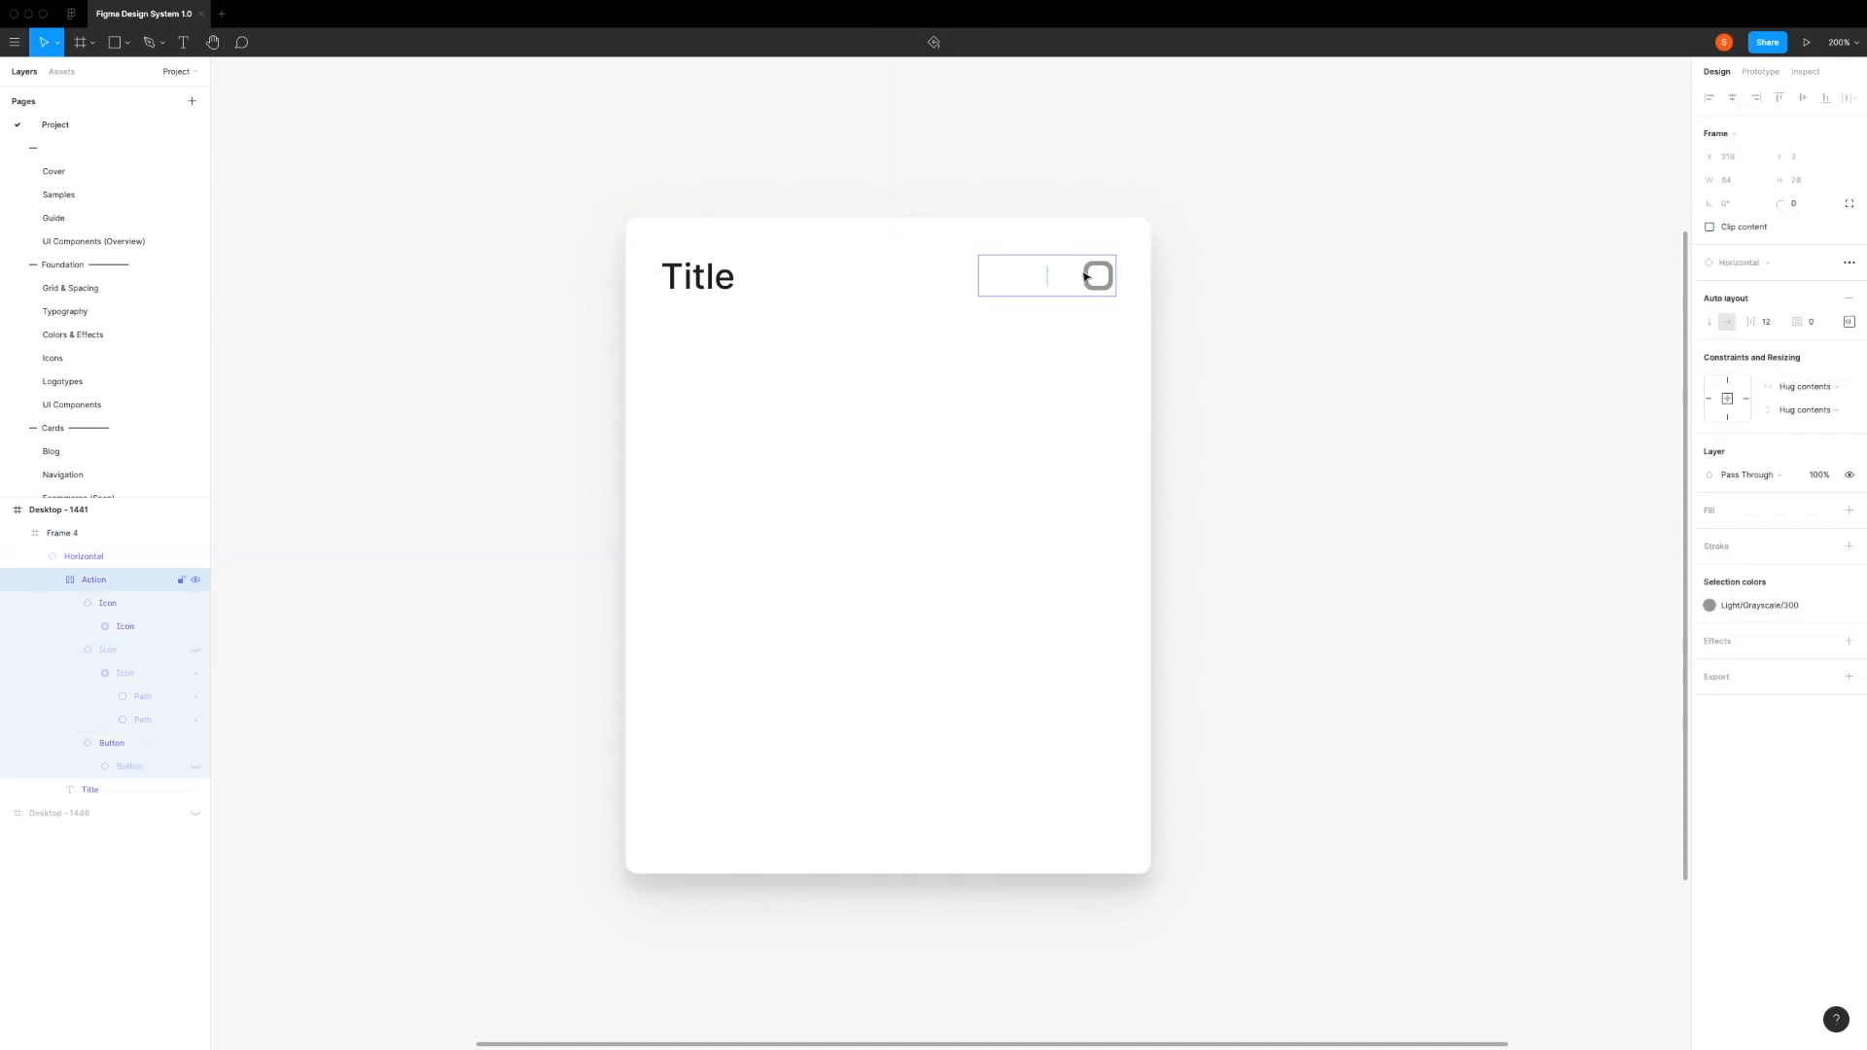
{"action": "double_click", "coordinate": [1085, 277]}
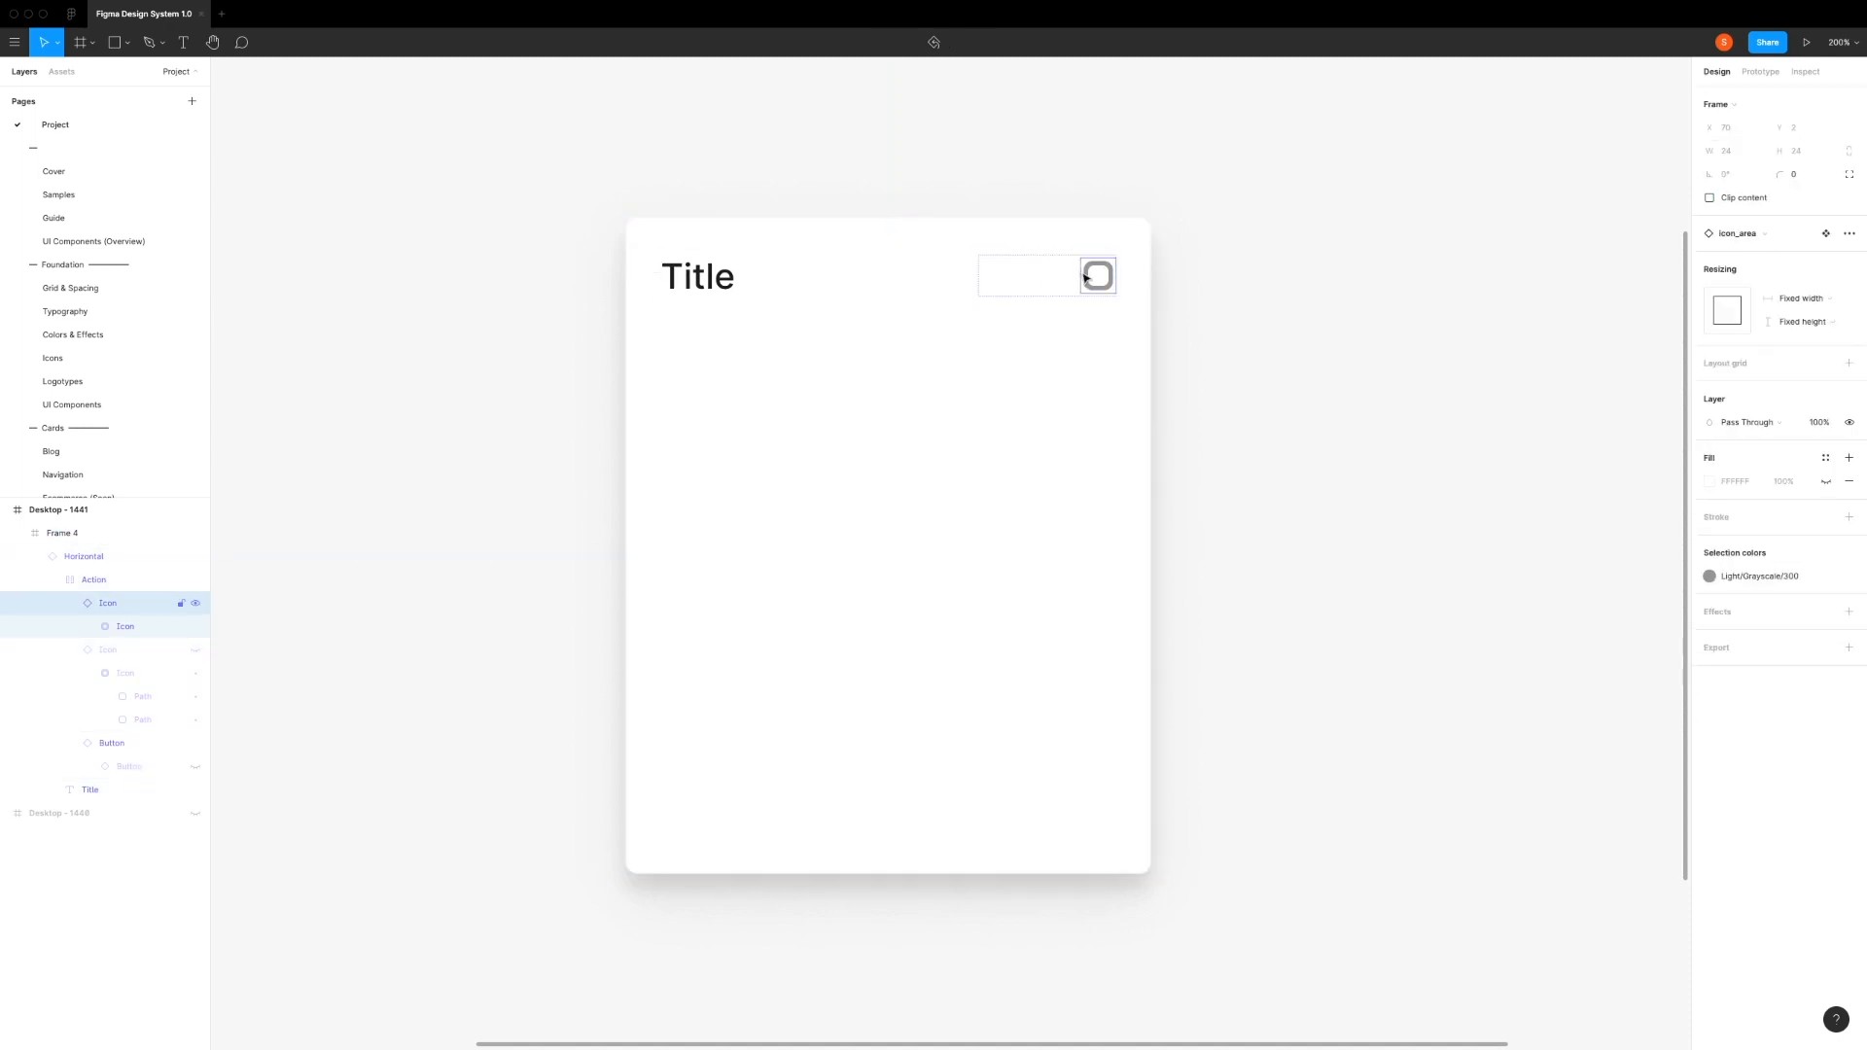
{"action": "left_click", "coordinate": [1730, 234]}
{"action": "type", "text": "close"}
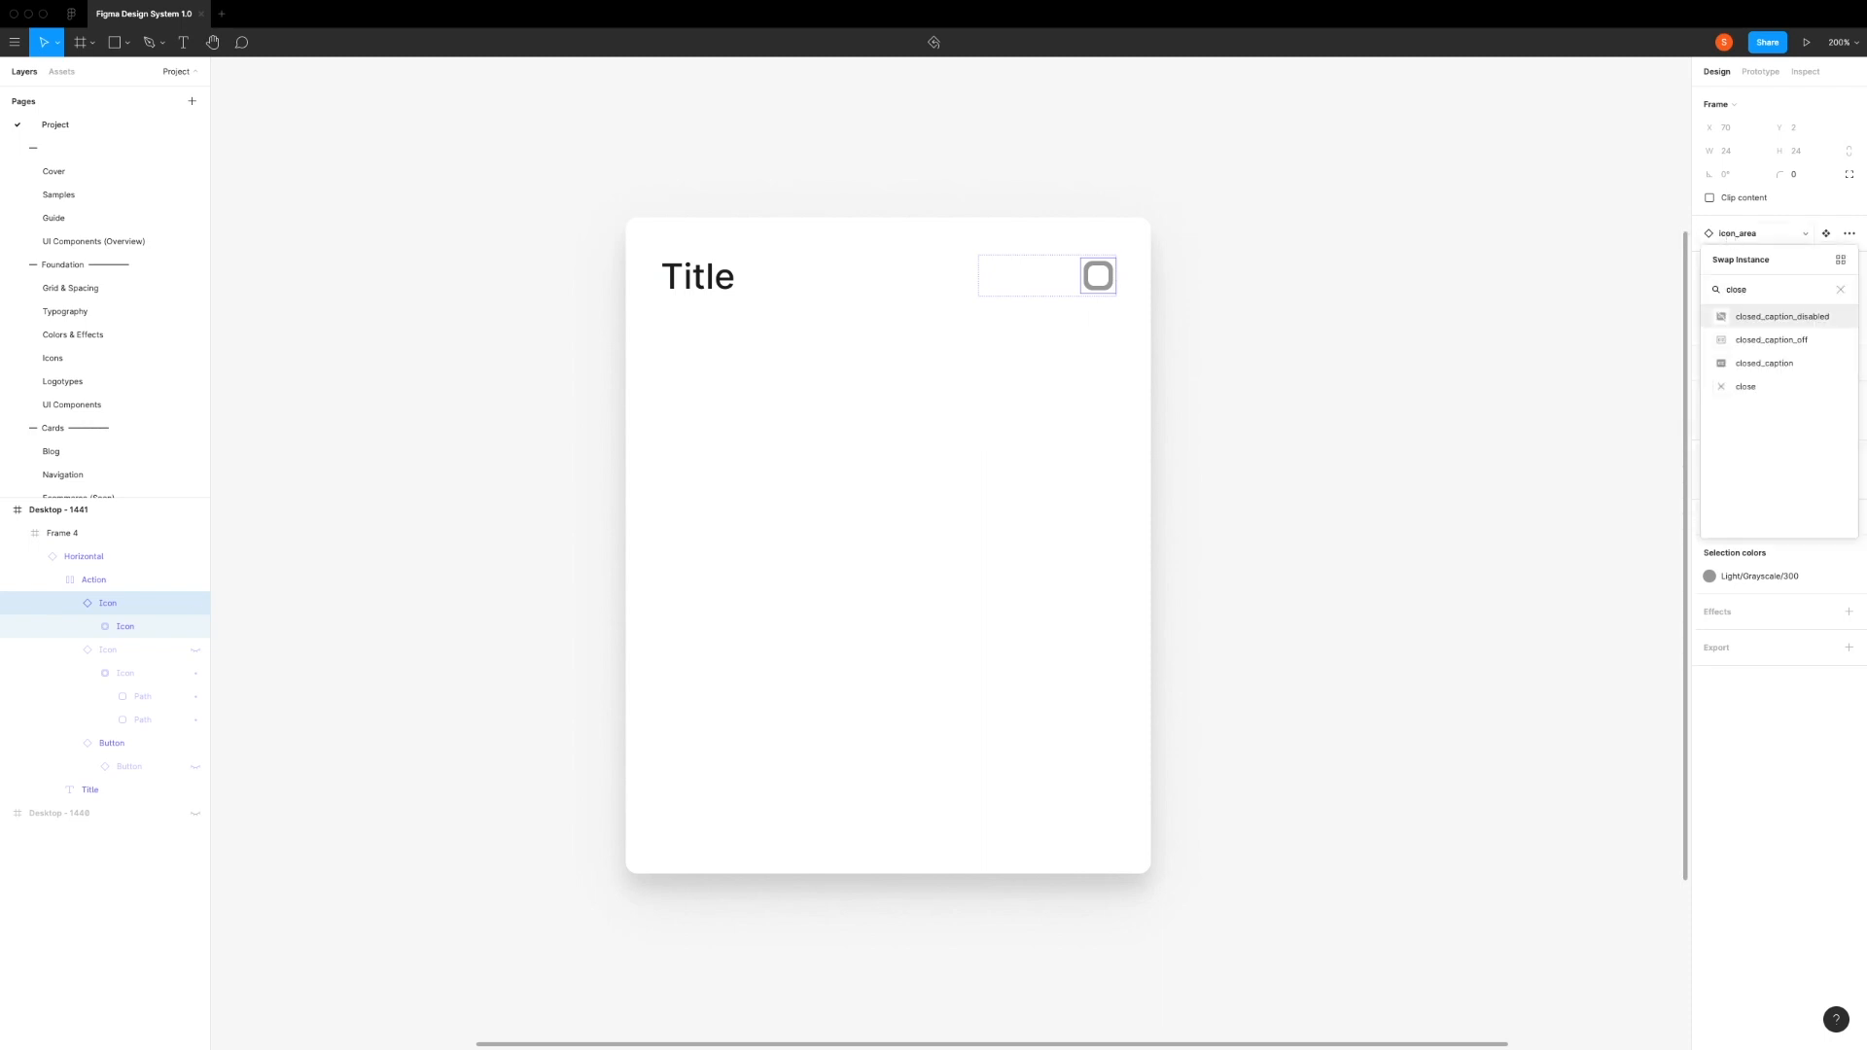
{"action": "left_click", "coordinate": [1747, 388]}
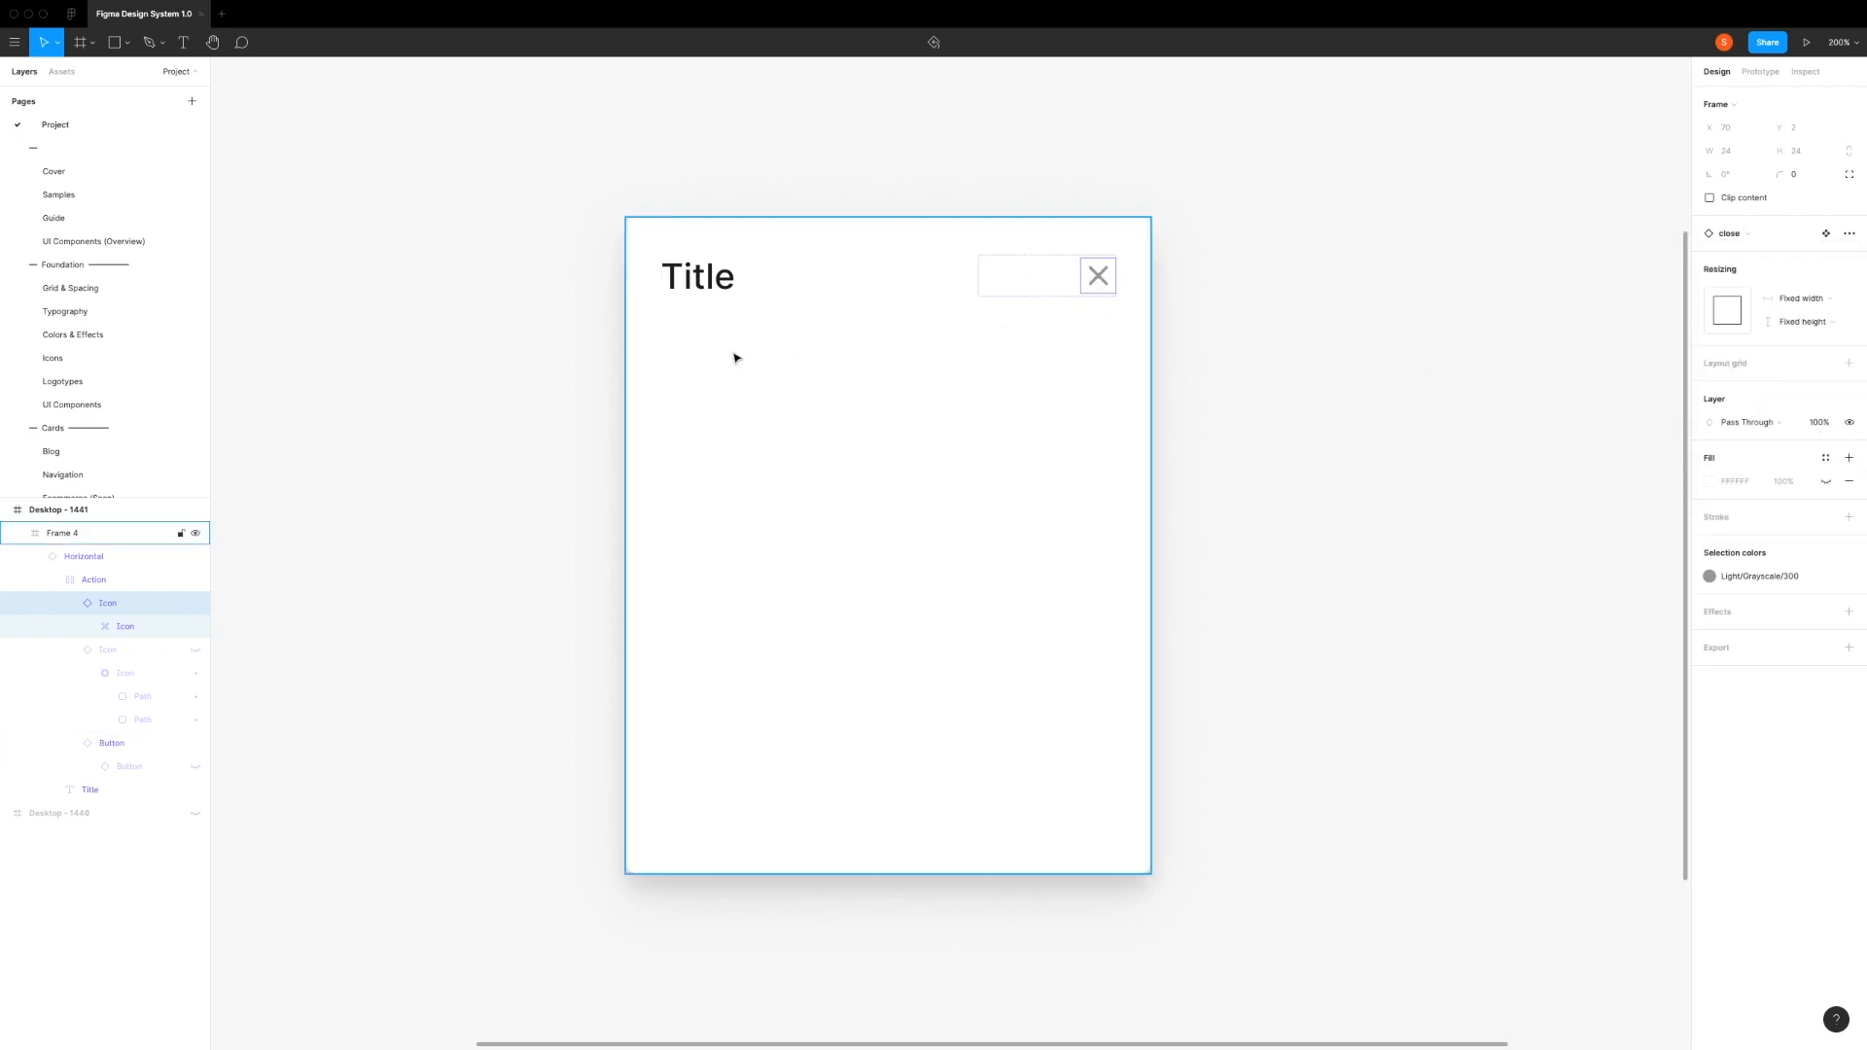
Step: Change the heading's title text to "Sign Up"
{"action": "left_click", "coordinate": [698, 286]}
{"action": "double_click", "coordinate": [701, 281]}
{"action": "type", "text": "SignU"}
{"action": "key", "text": "BackSpace"}
{"action": "type", "text": "Up"}
{"action": "key", "text": "Escape"}
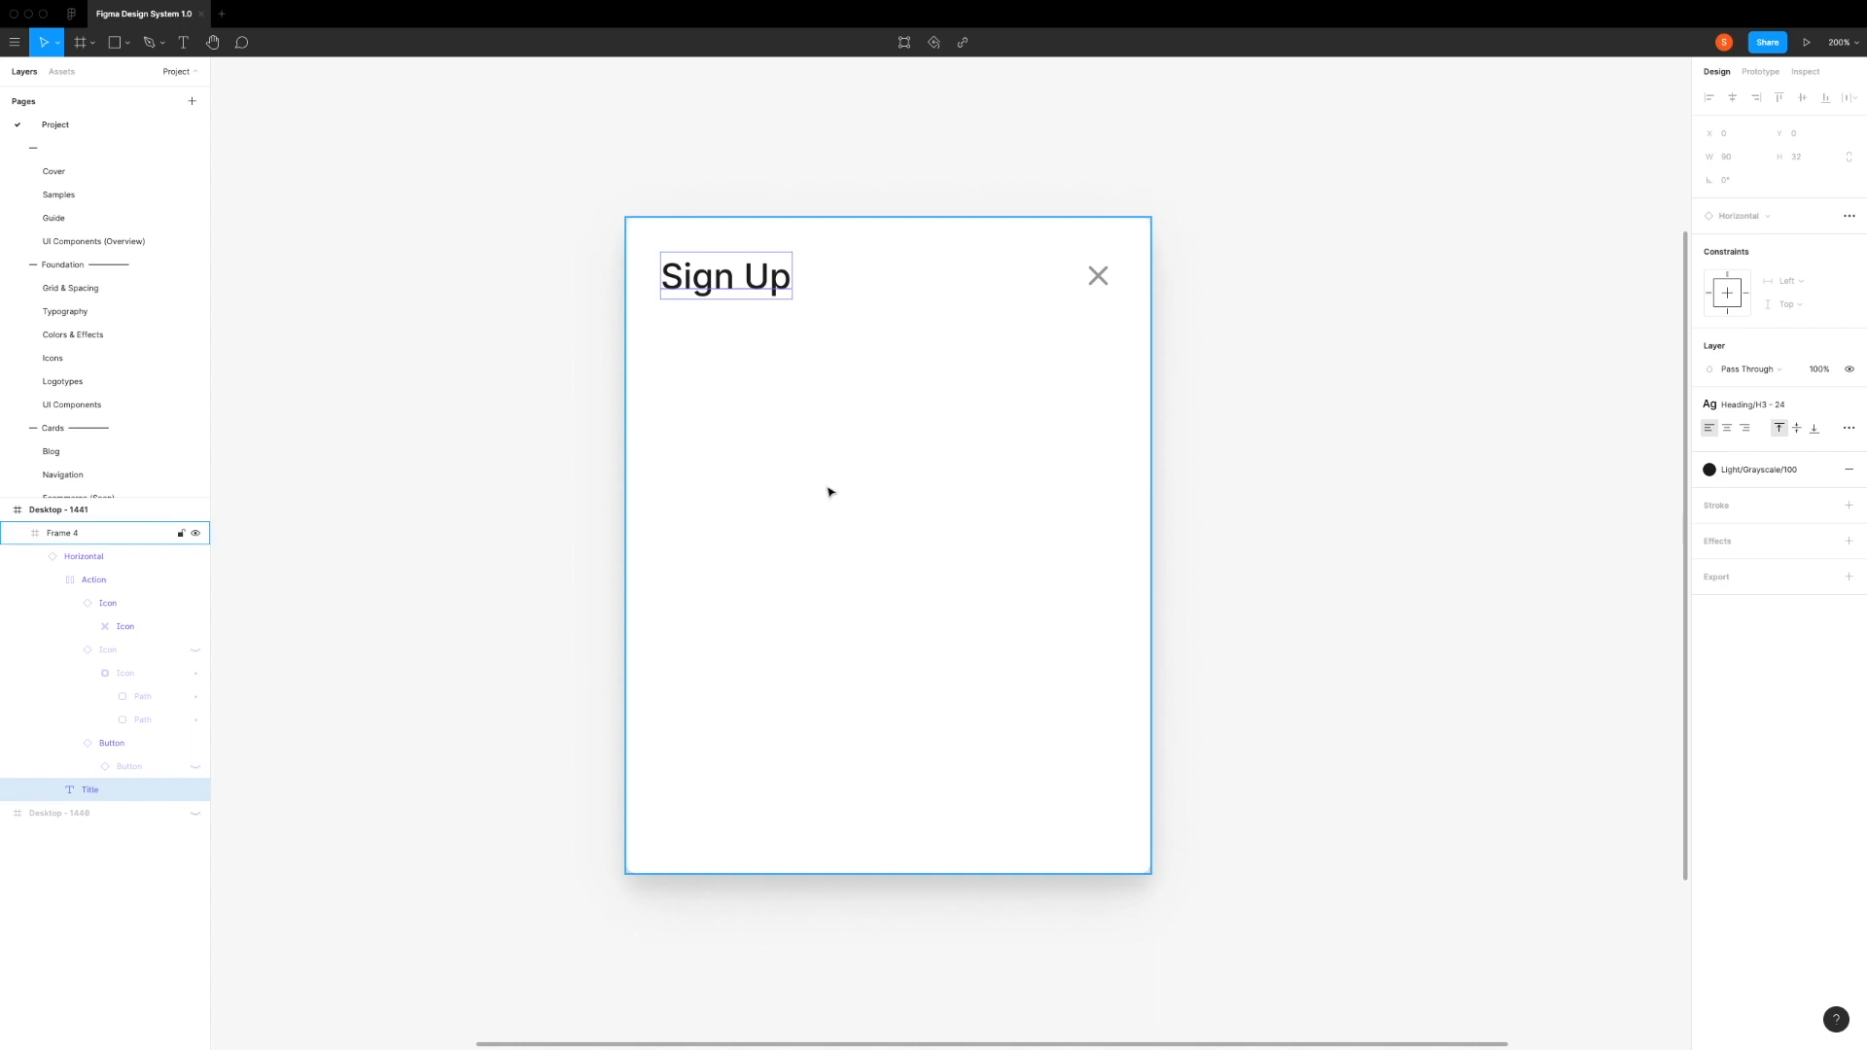
{"action": "left_click", "coordinate": [827, 492]}
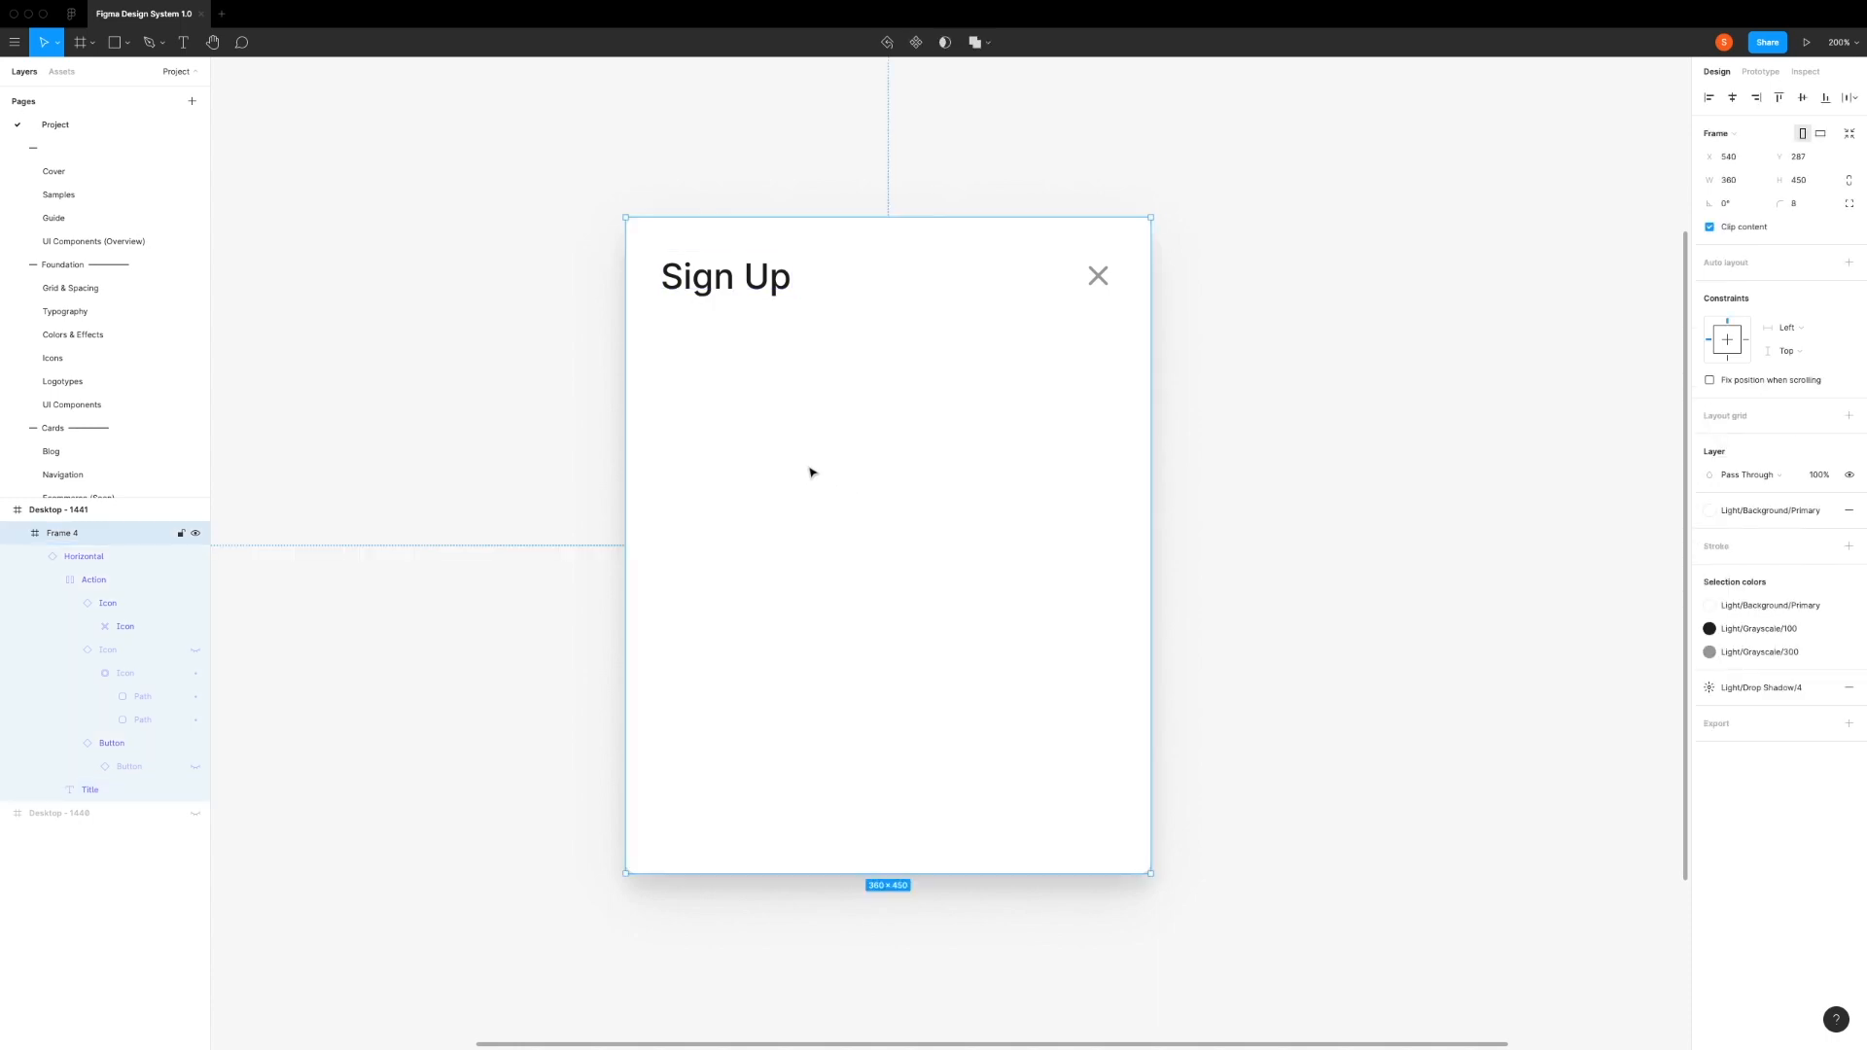
Step: Find the Text Field component by searching "text field" and insert it mid-card at Medium size with its label turned on
{"action": "left_click", "coordinate": [61, 72]}
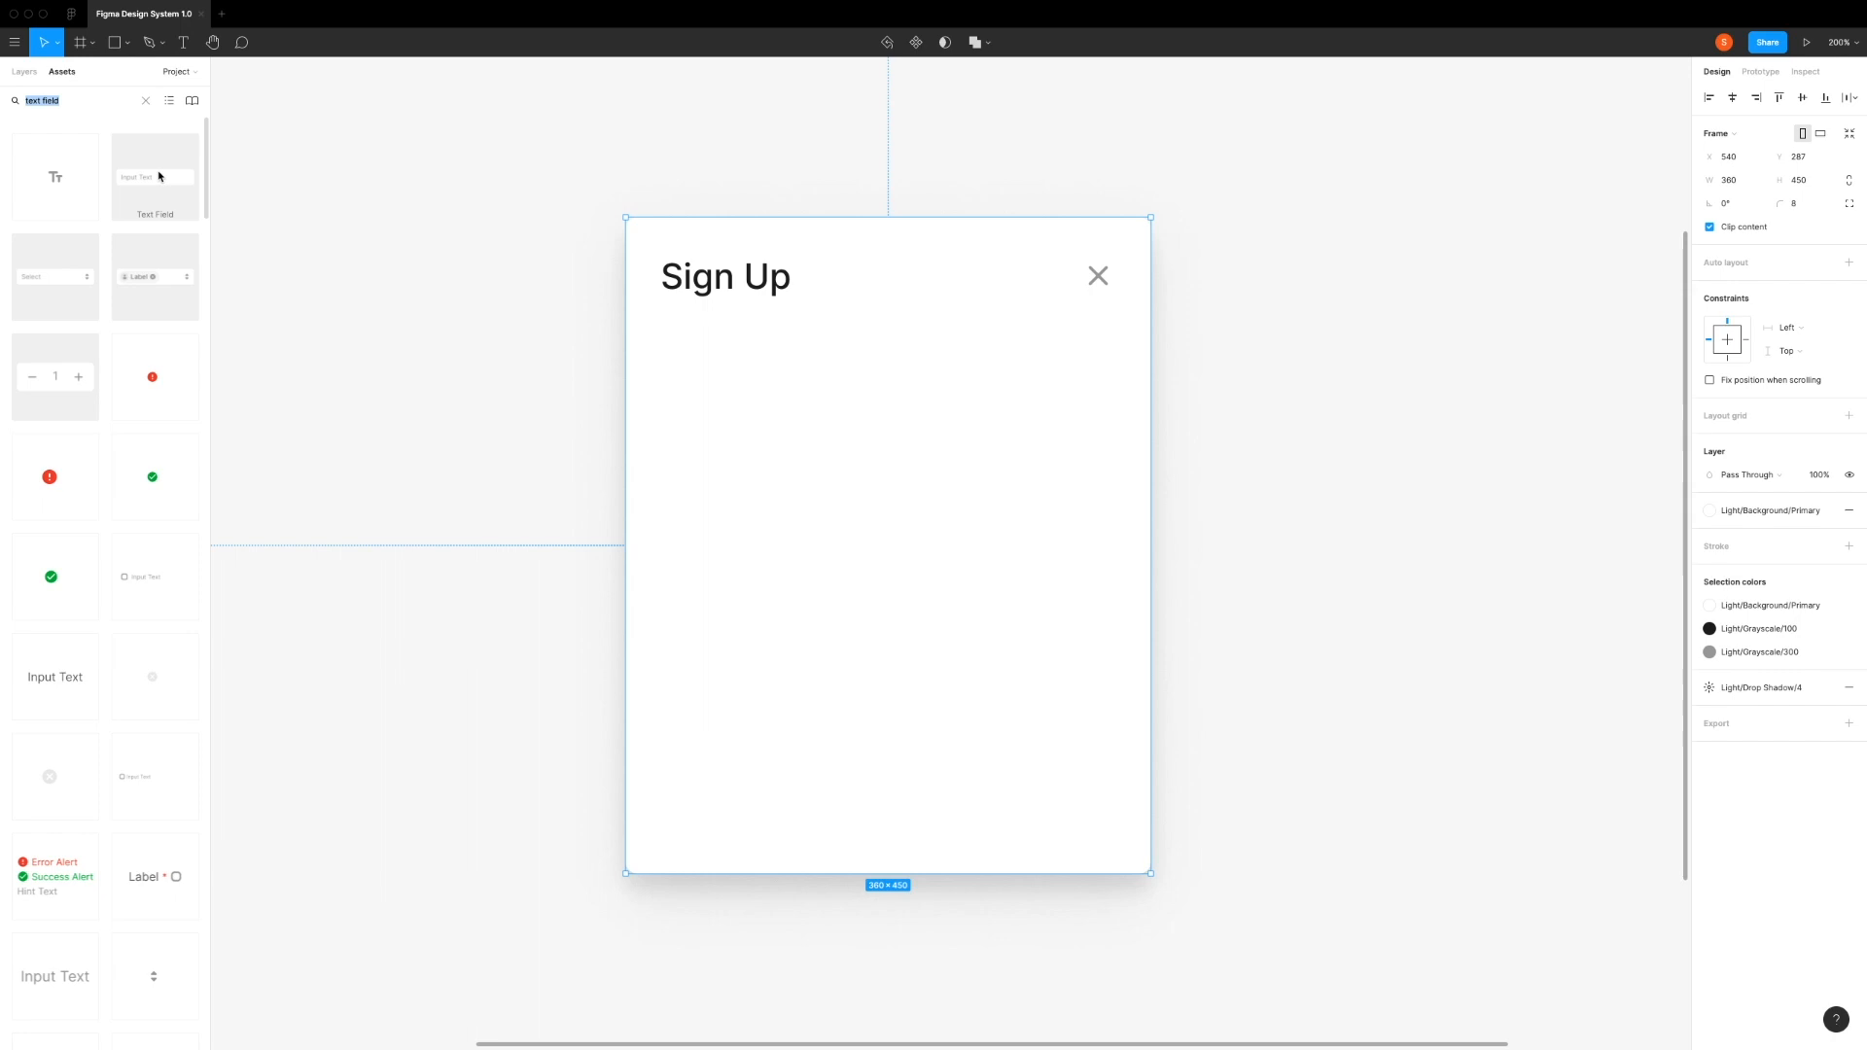
{"action": "left_click_drag", "start_coordinate": [146, 175], "coordinate": [851, 482]}
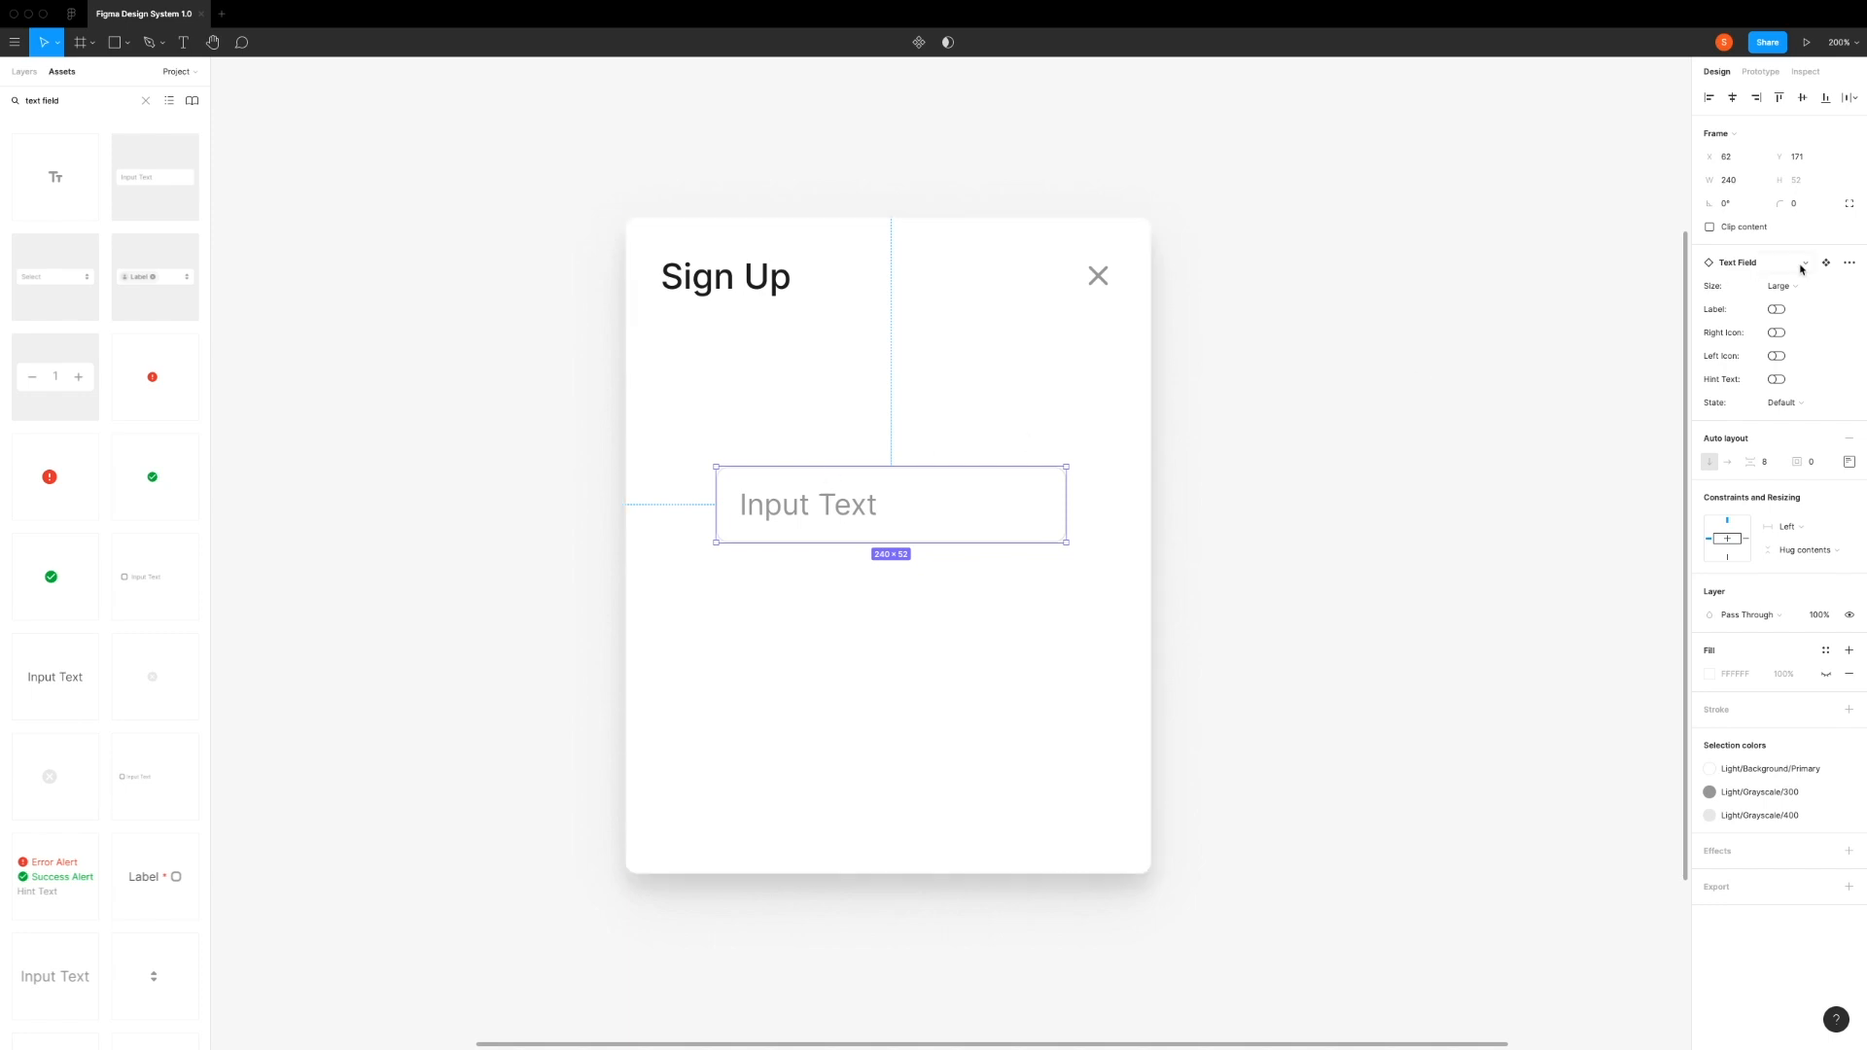
{"action": "left_click", "coordinate": [1780, 286]}
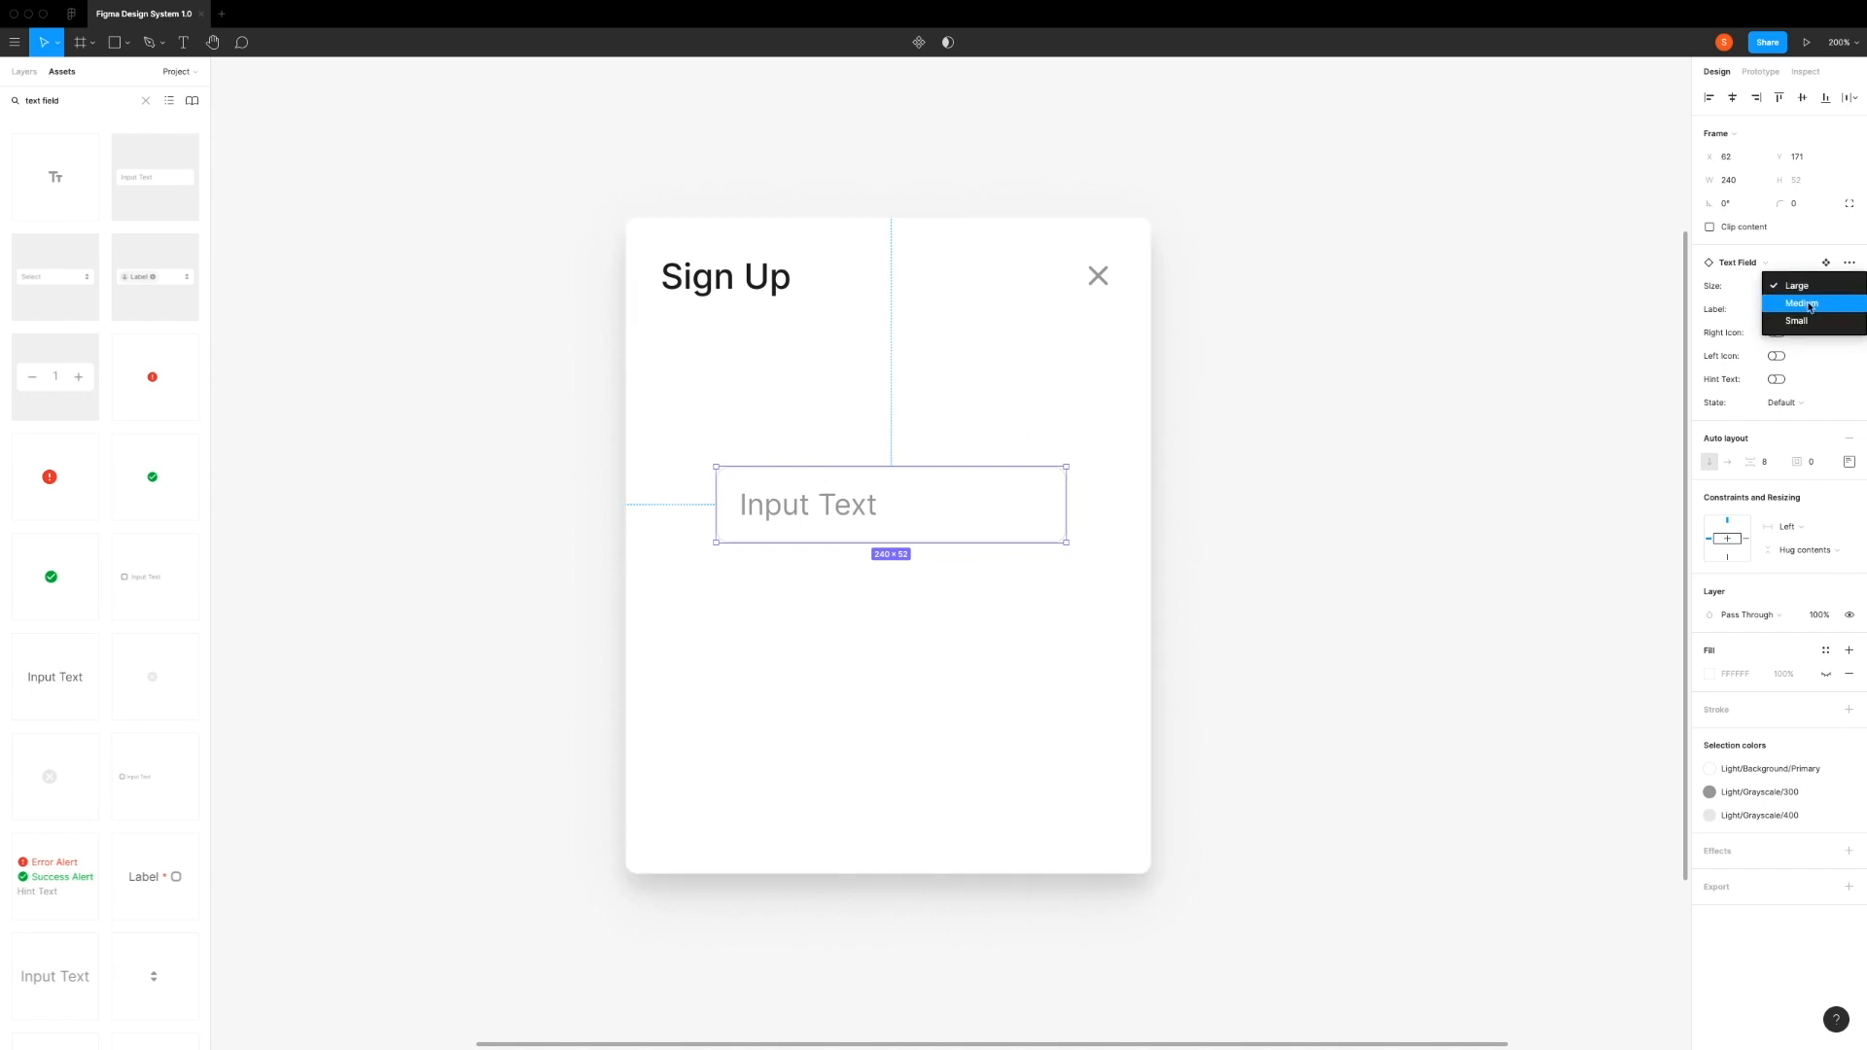
{"action": "left_click", "coordinate": [1810, 304]}
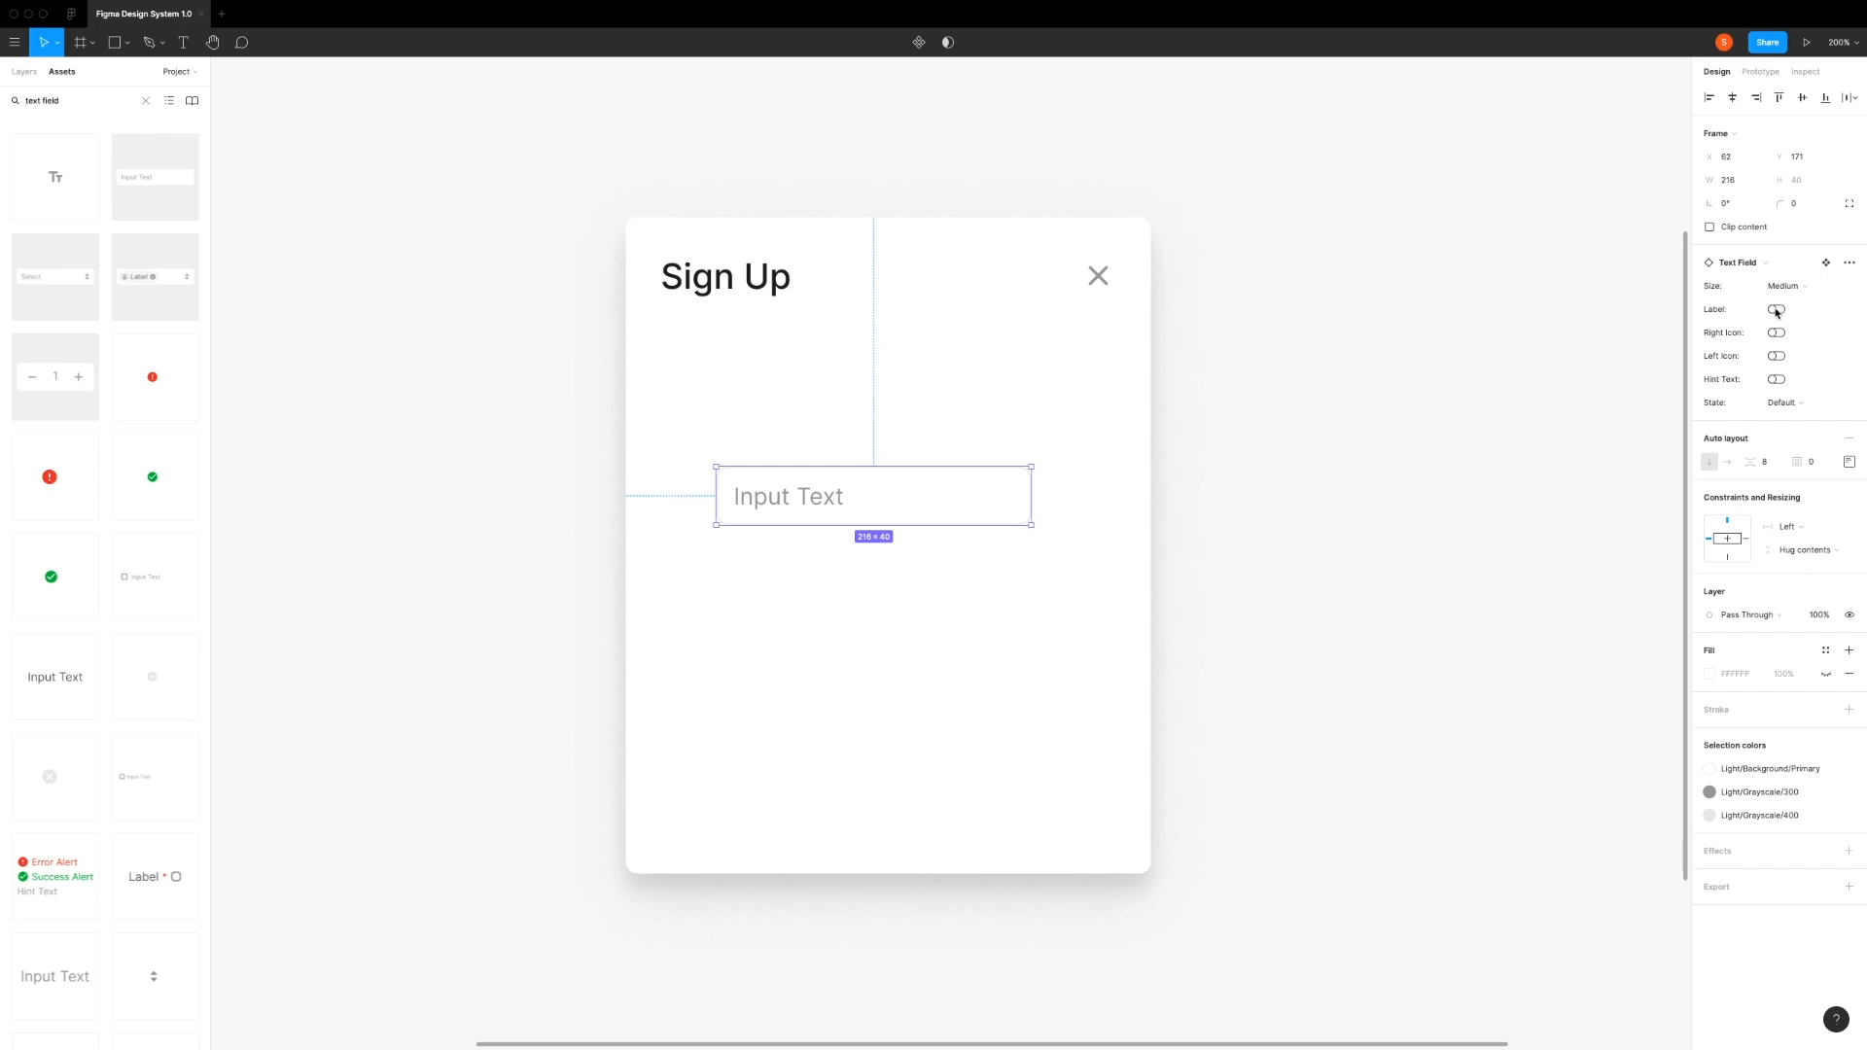
{"action": "left_click", "coordinate": [1776, 309]}
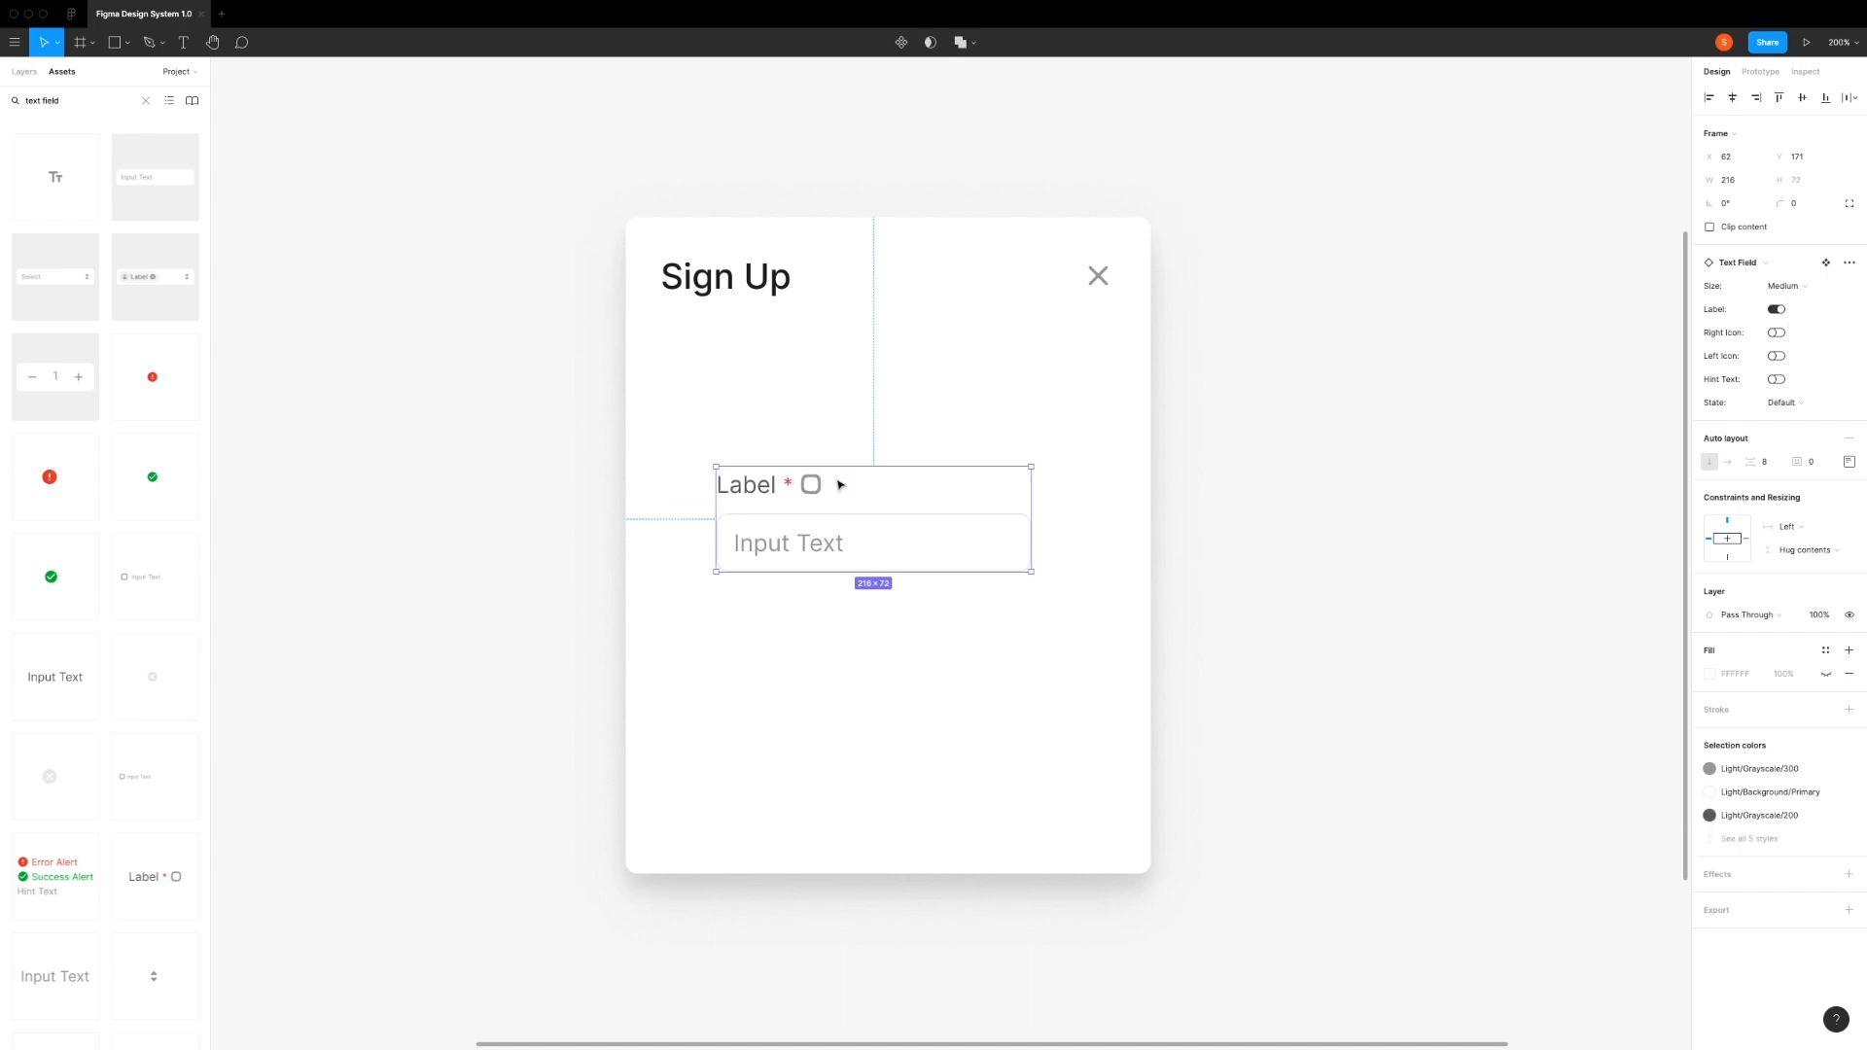
Step: Set the text field's width to 312 to match the Sign Up heading
{"action": "left_click", "coordinate": [766, 295]}
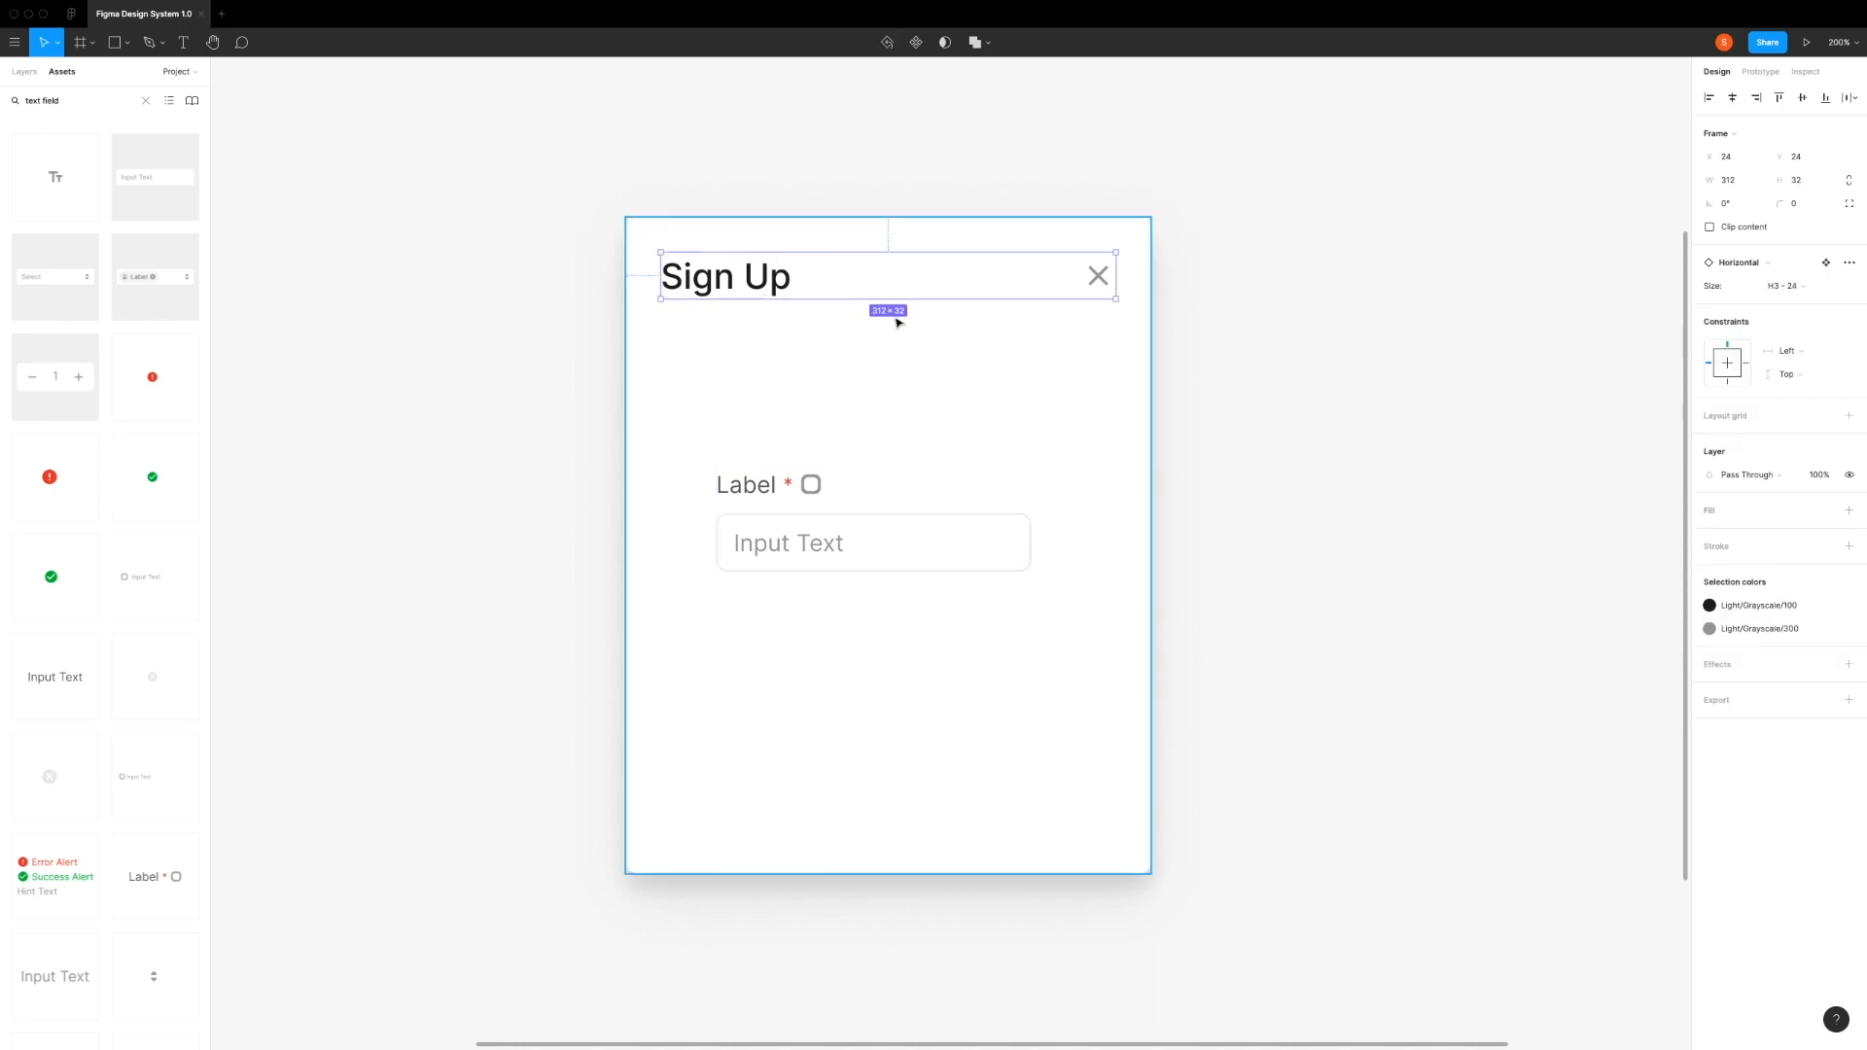
{"action": "left_click", "coordinate": [838, 521]}
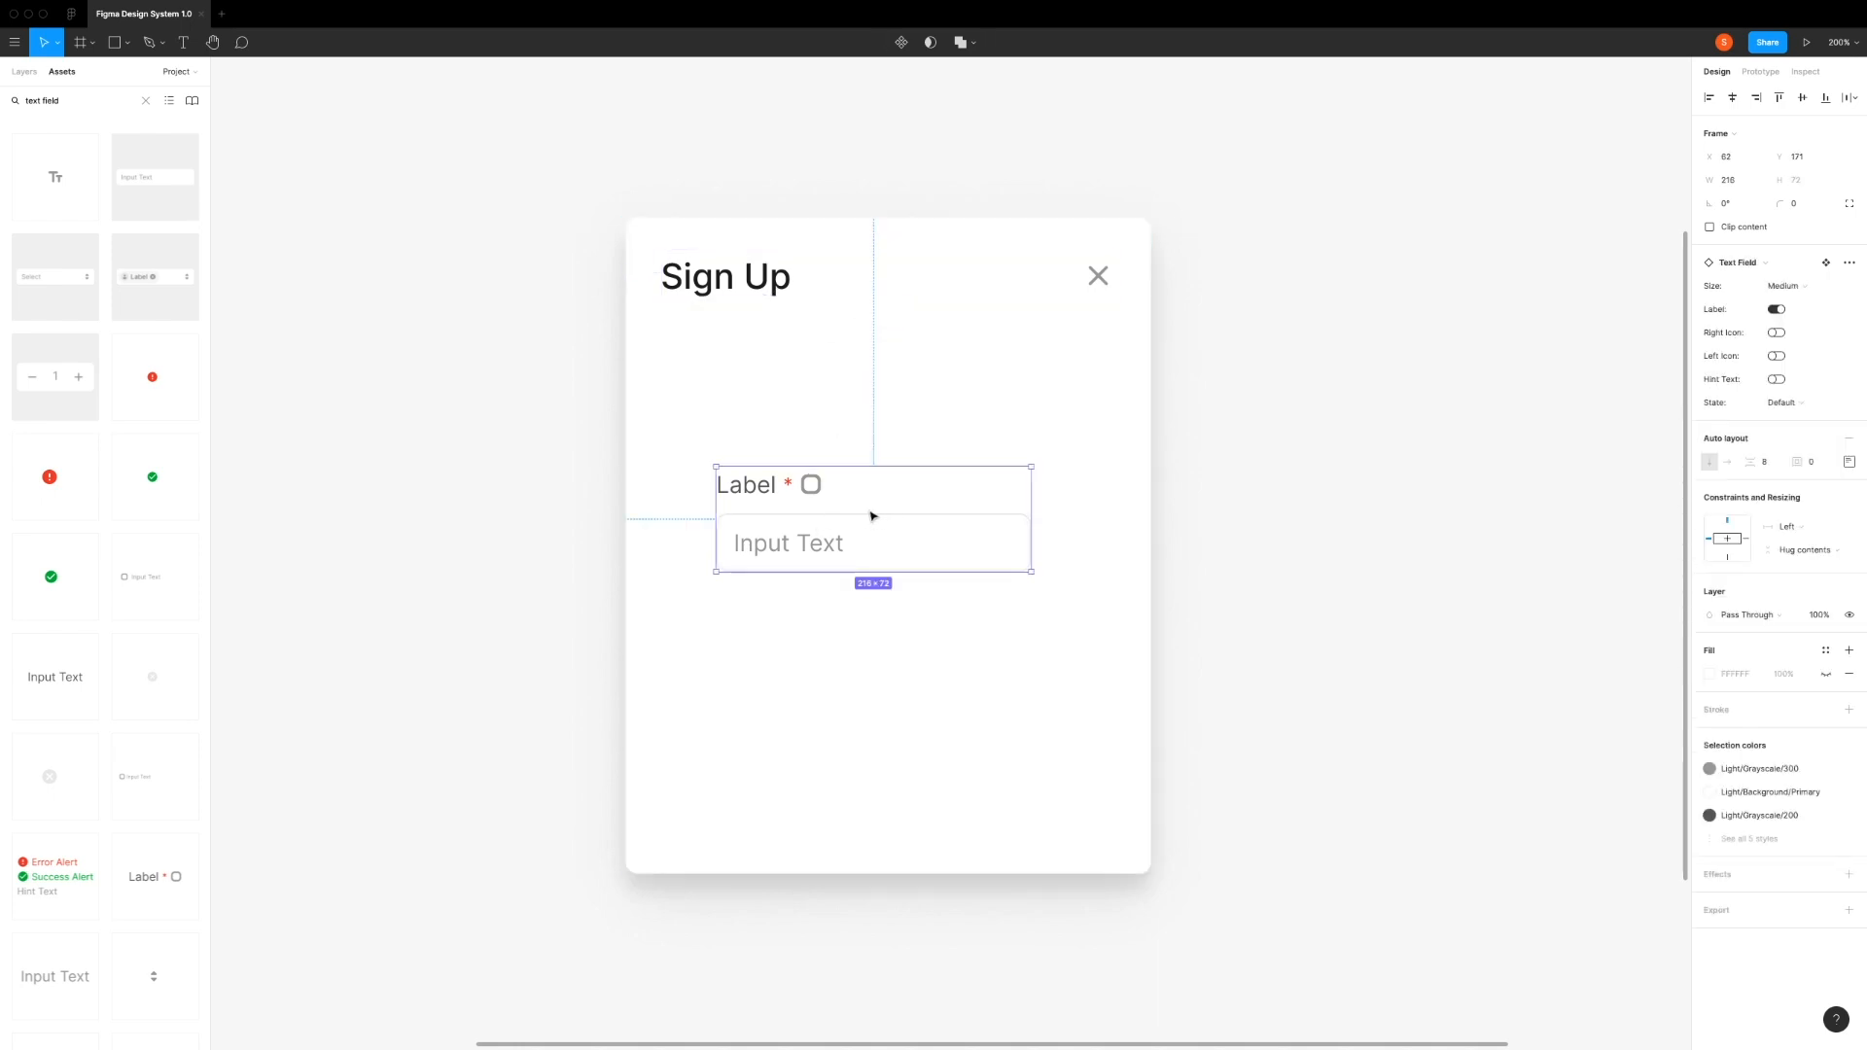
{"action": "left_click", "coordinate": [1748, 182]}
{"action": "key", "text": "Return"}
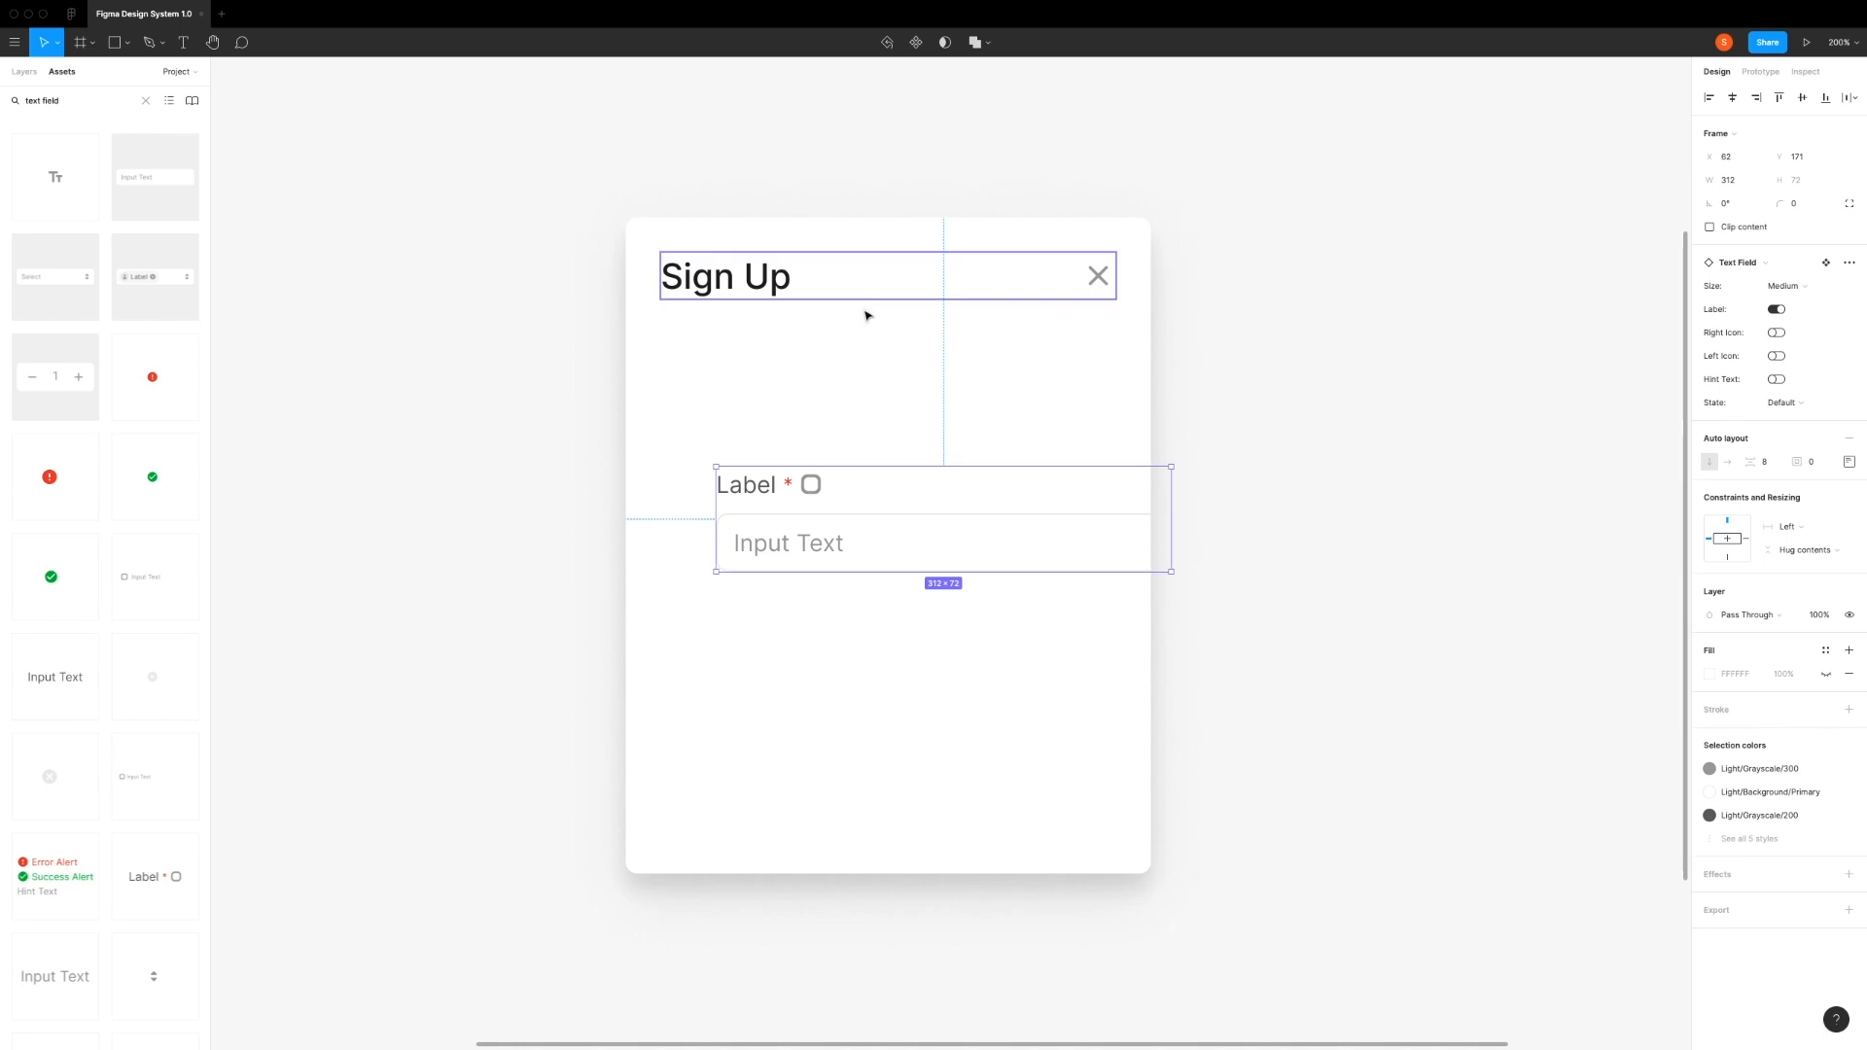
{"action": "left_click", "coordinate": [805, 397]}
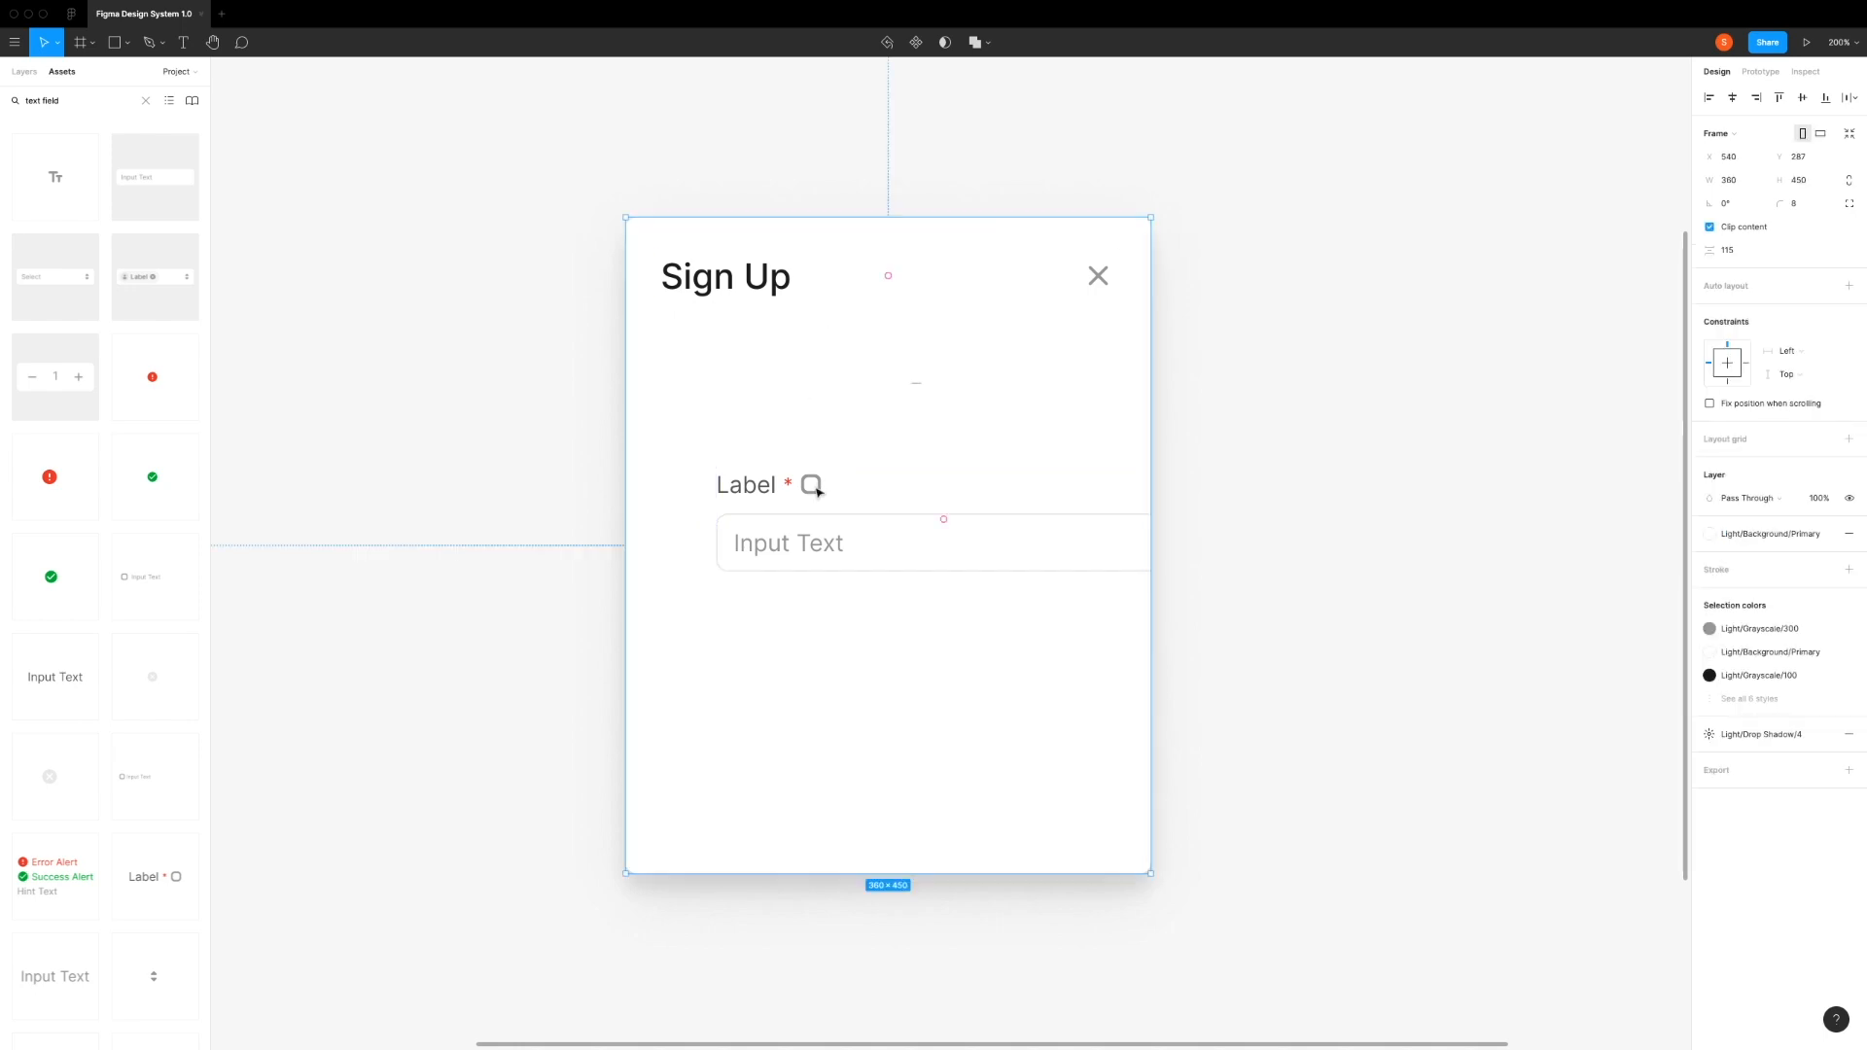
Step: Move the text field below the heading, aligned with it at X 24, Y 80, leaving a 24 px gap
{"action": "left_click", "coordinate": [834, 497]}
{"action": "left_click_drag", "start_coordinate": [879, 498], "coordinate": [821, 338]}
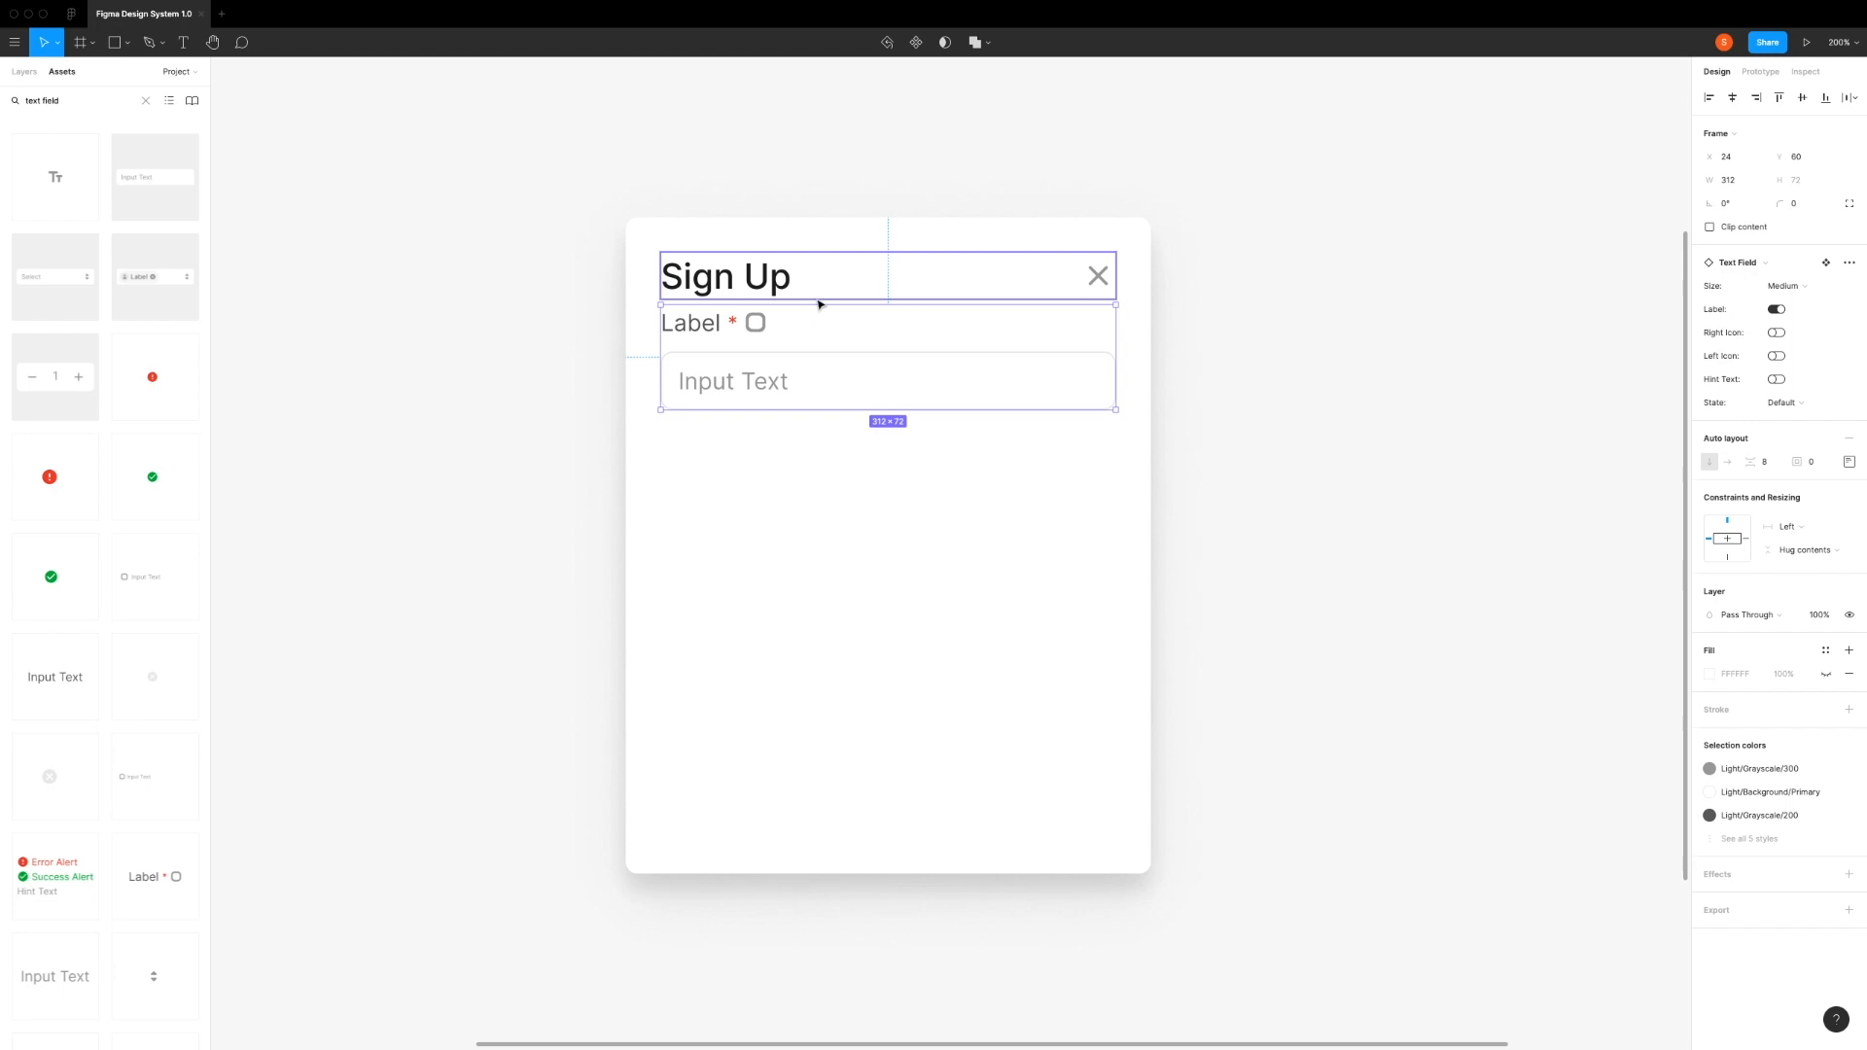
{"action": "key", "text": "shift+Down"}
{"action": "key", "text": "shift+Down"}
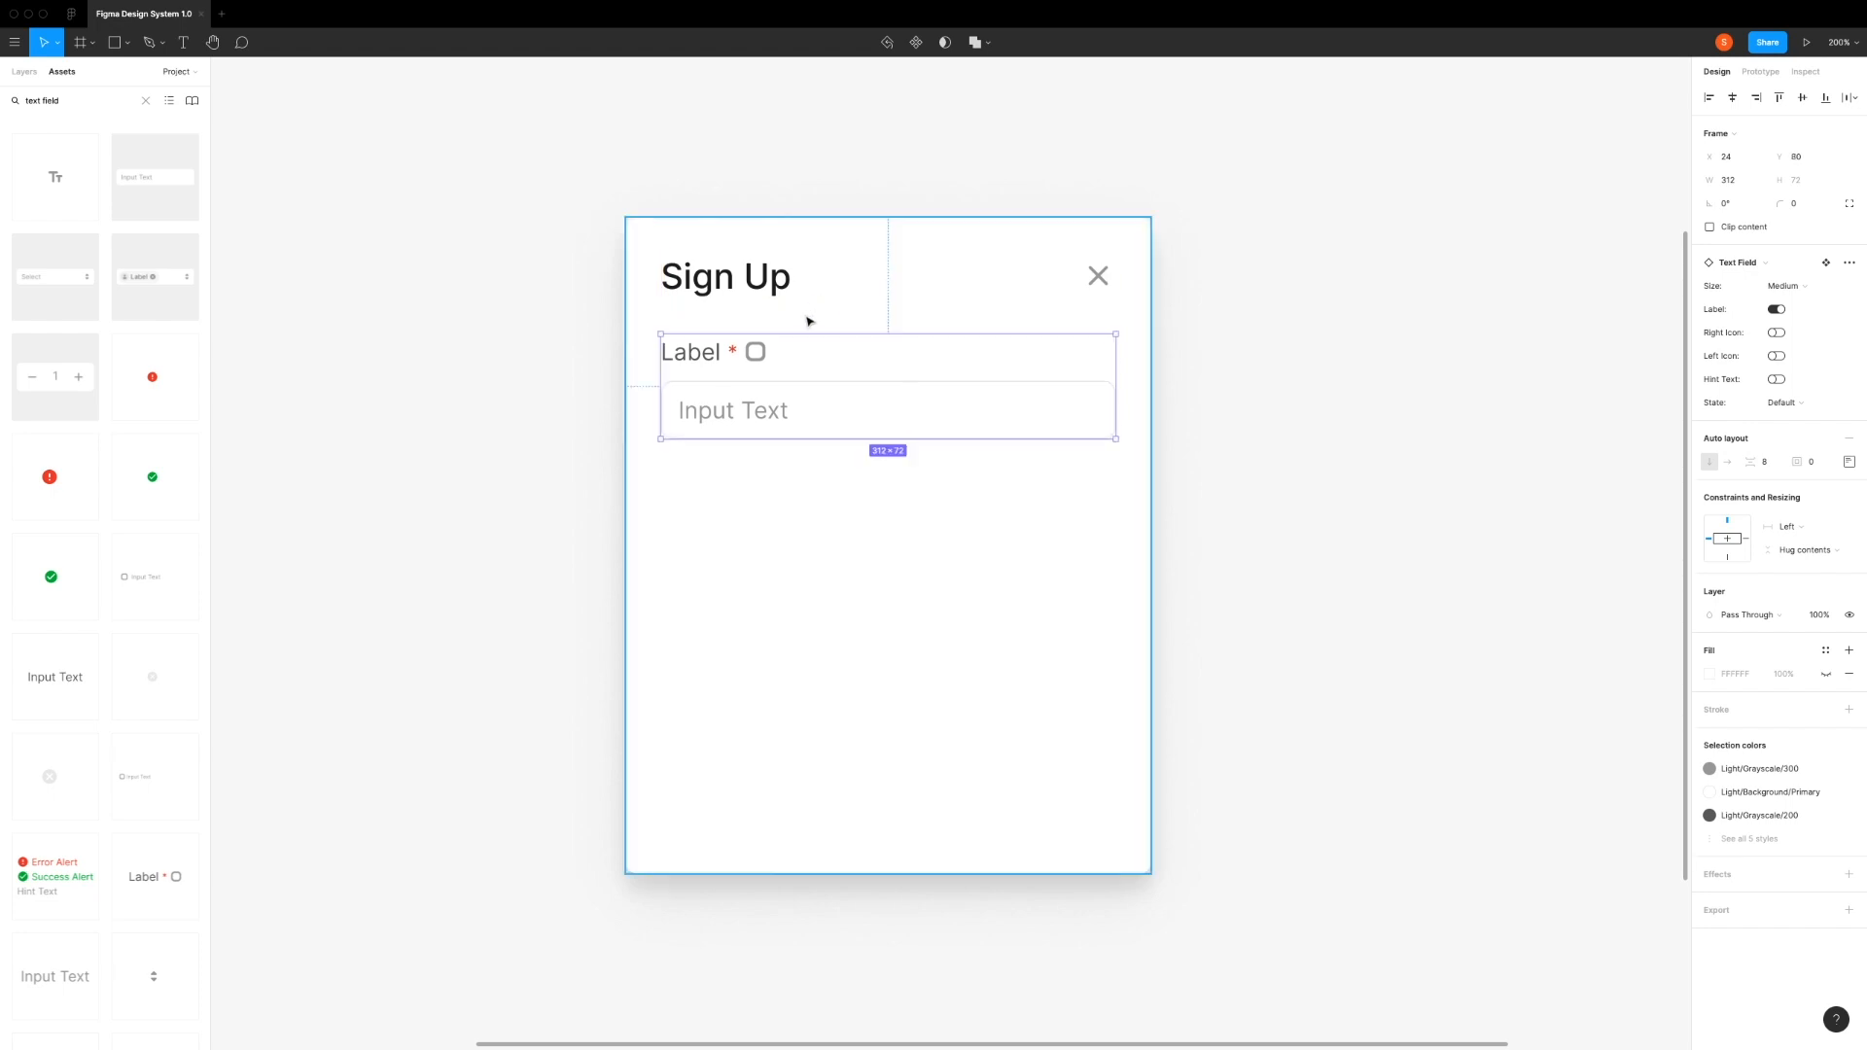
{"action": "key", "text": "alt"}
{"action": "key", "text": "alt"}
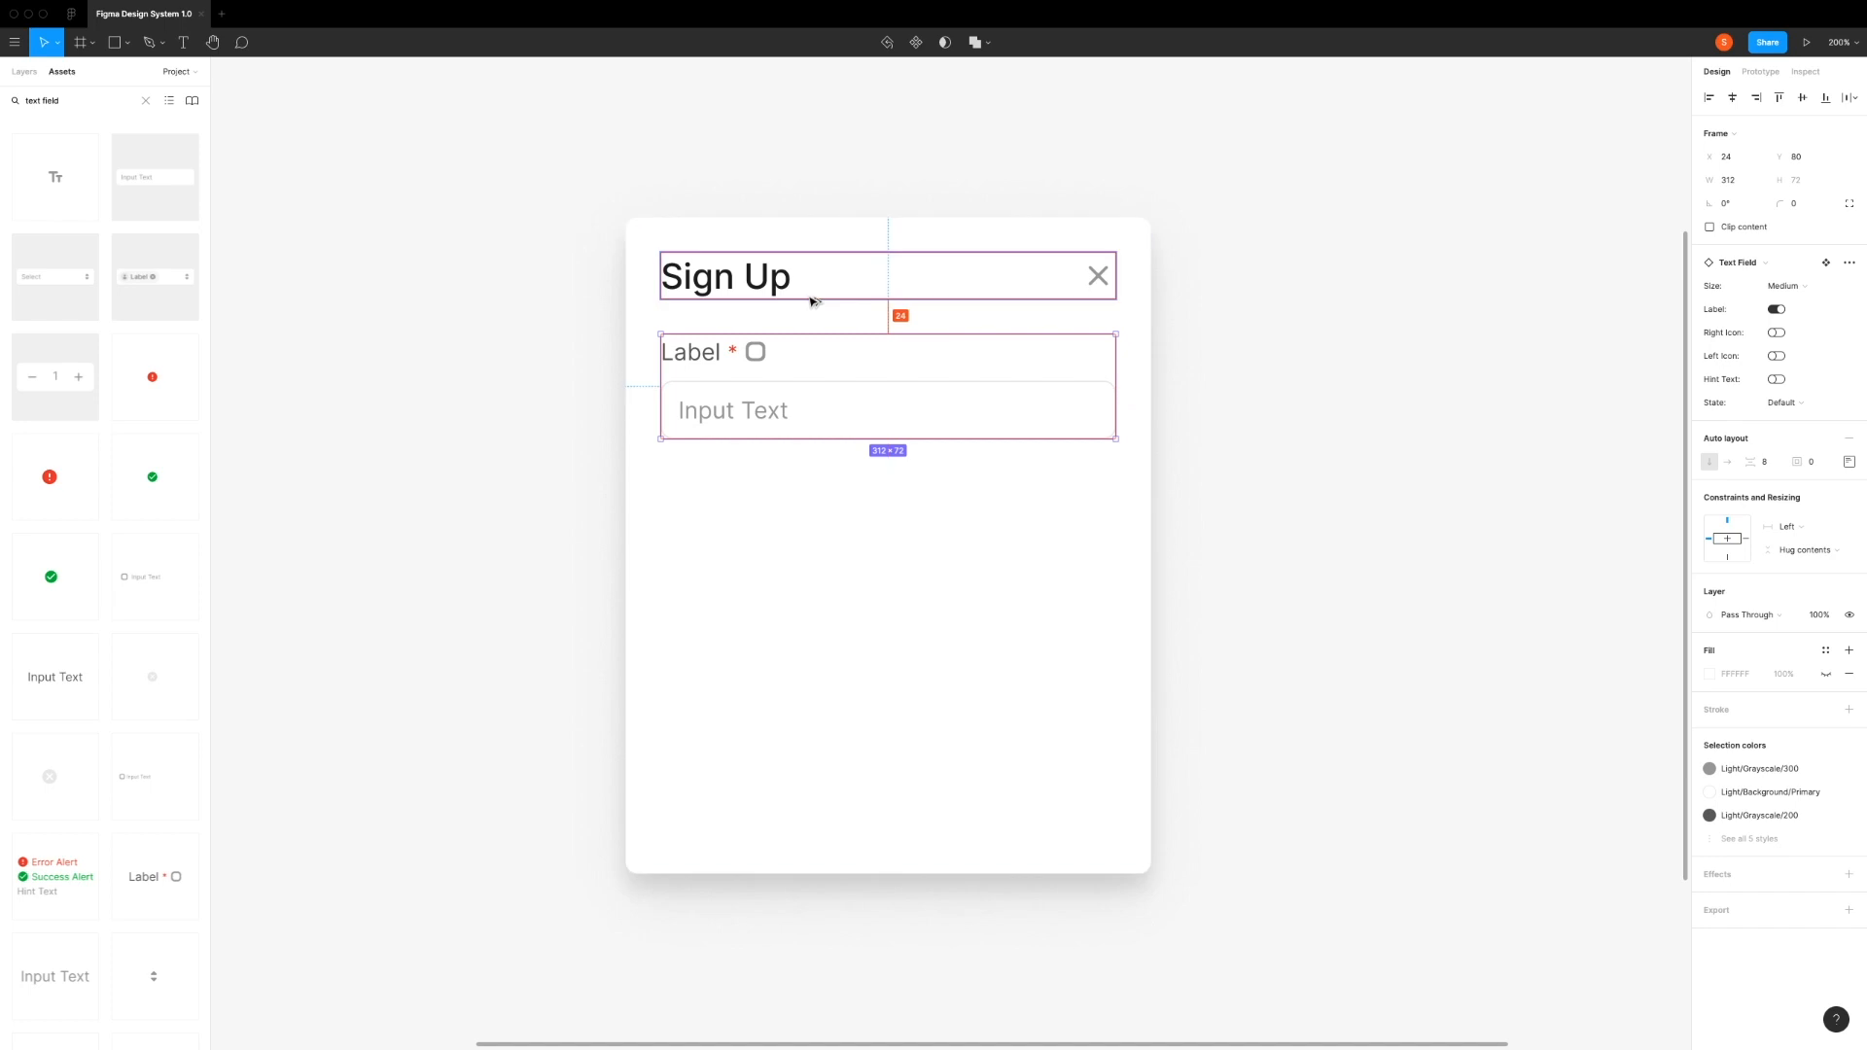
Step: Hide the icon and the asterisk in the text field's Label group
{"action": "left_click", "coordinate": [747, 357]}
{"action": "left_click", "coordinate": [747, 357]}
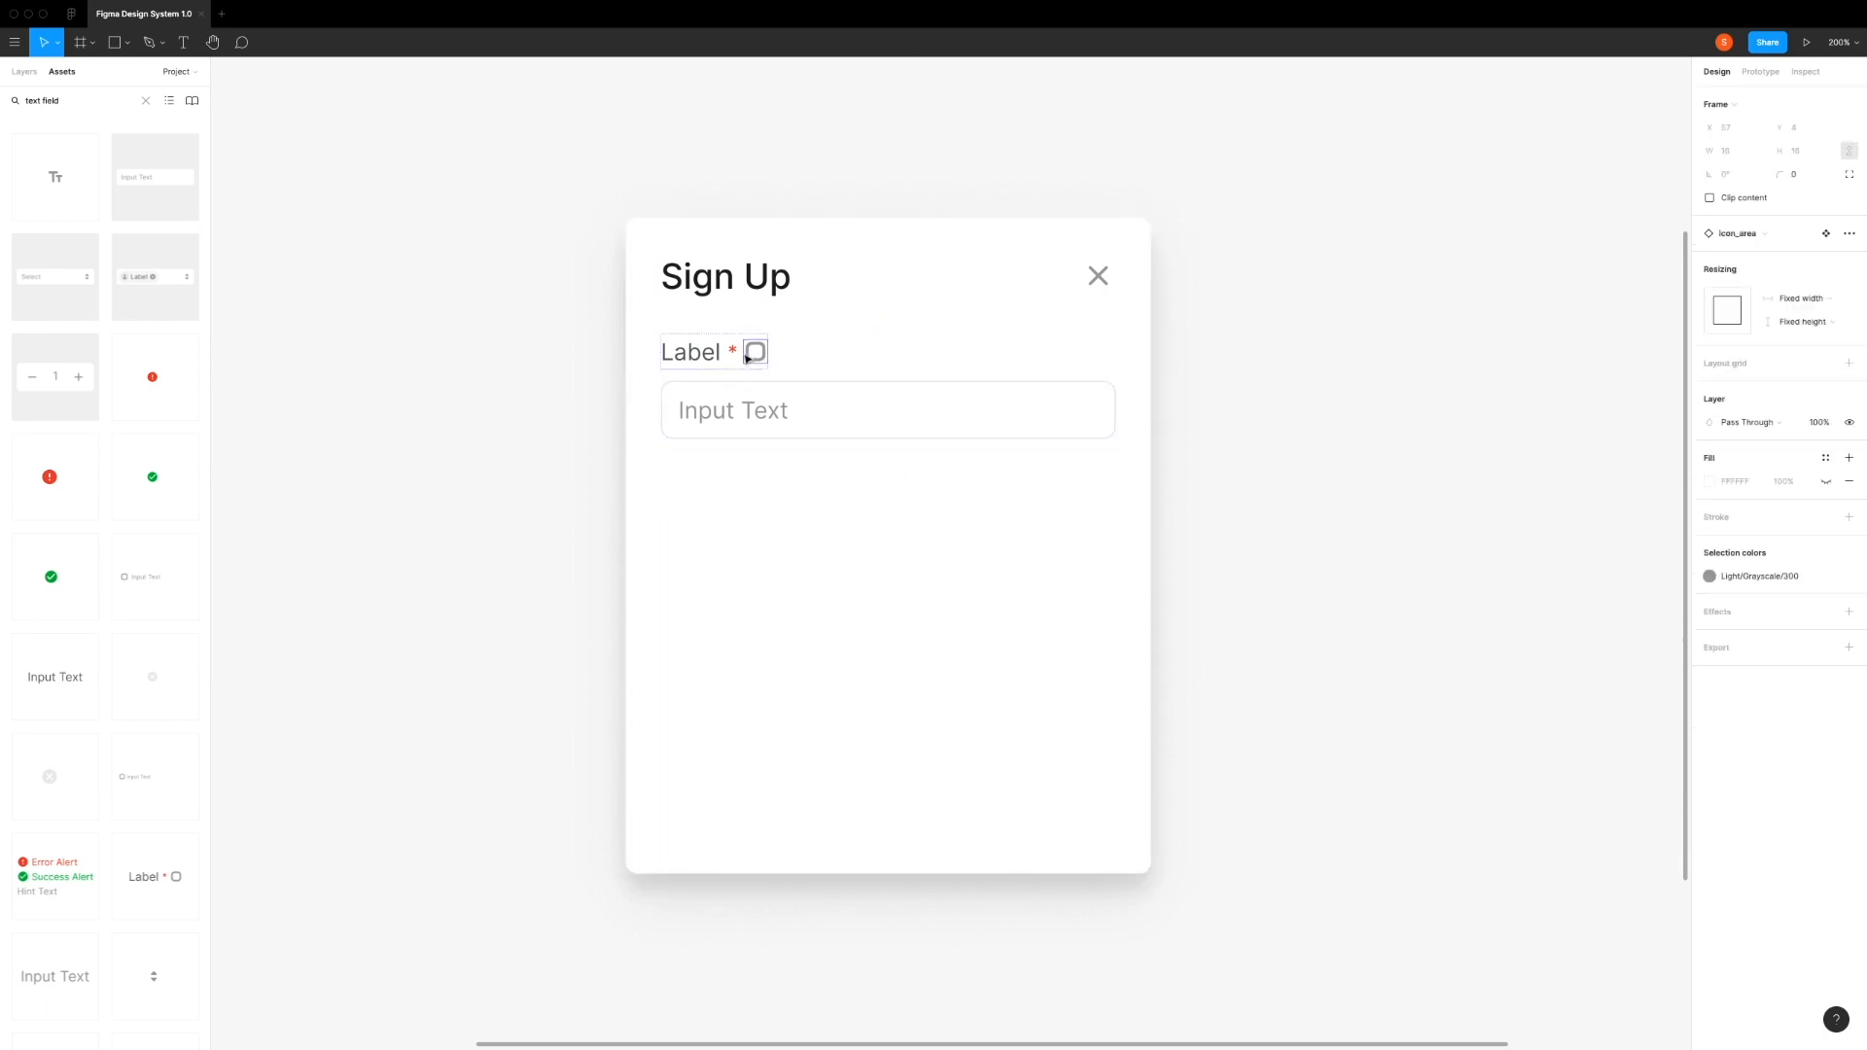
{"action": "left_click", "coordinate": [23, 71]}
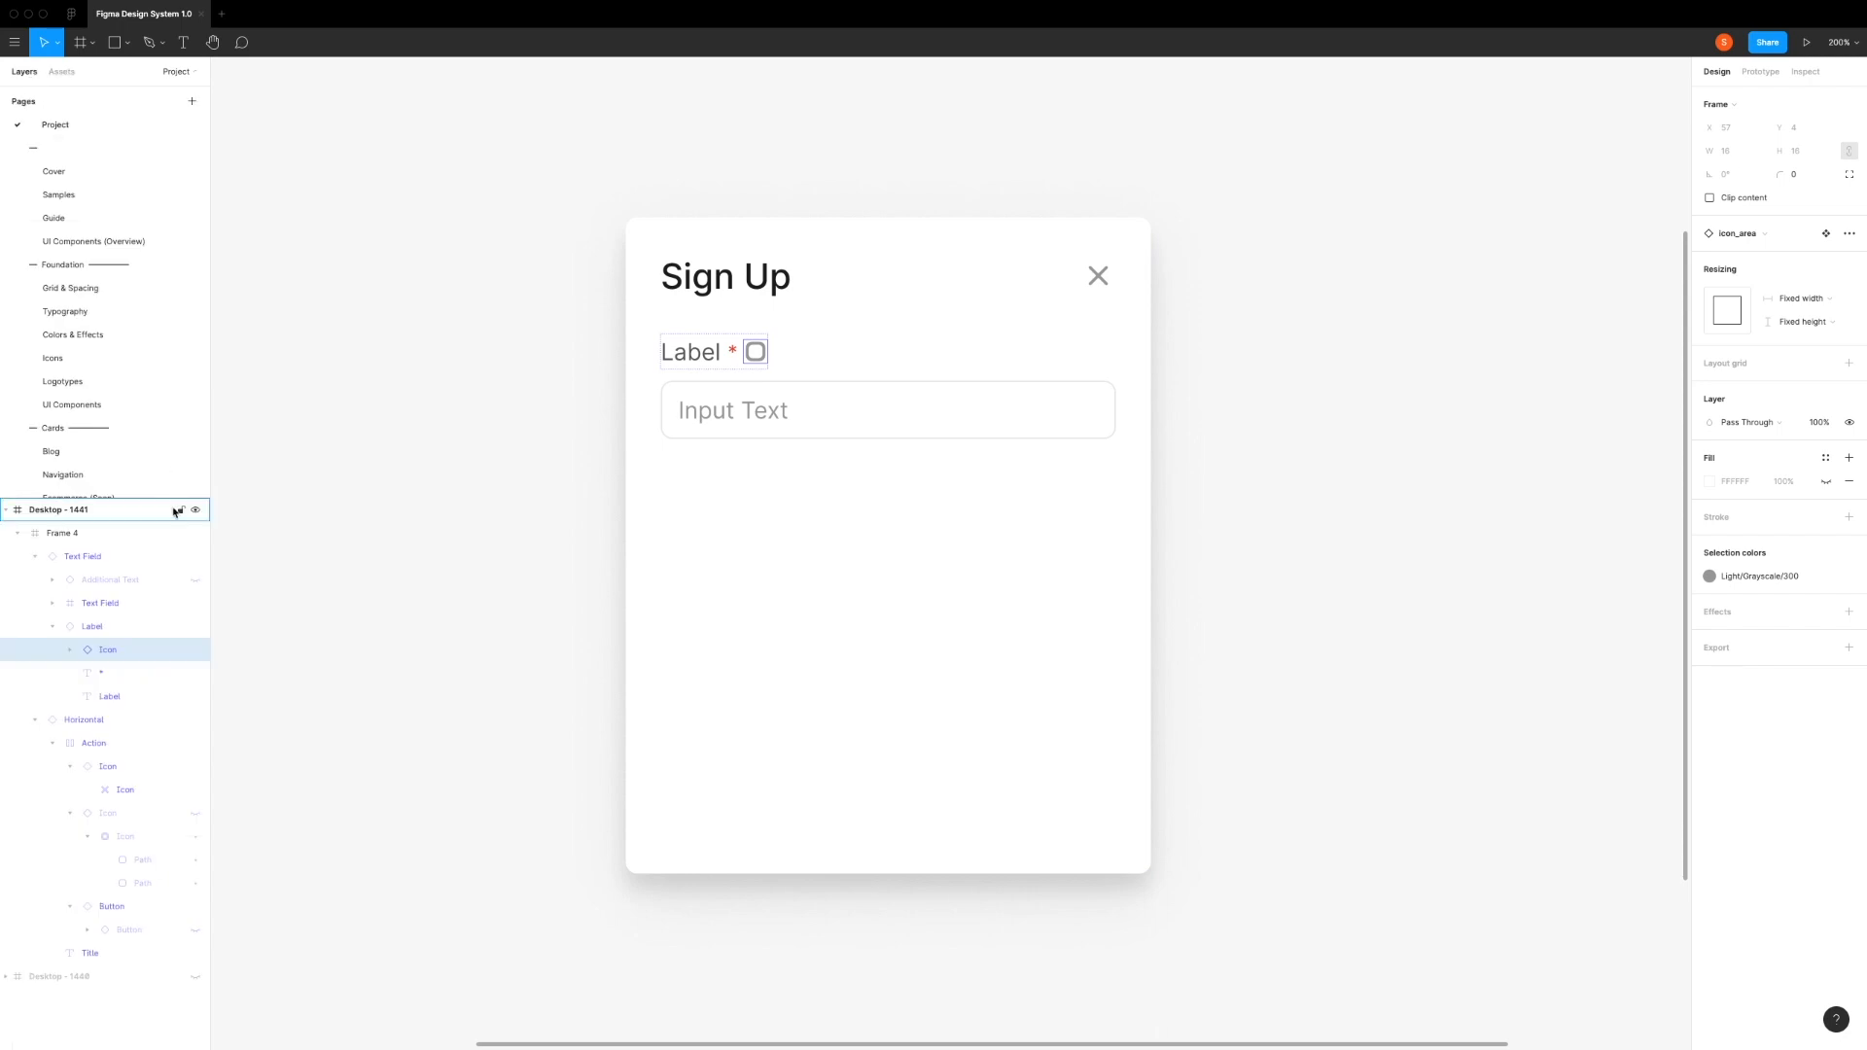
{"action": "left_click", "coordinate": [196, 650]}
{"action": "left_click", "coordinate": [196, 673]}
{"action": "left_click", "coordinate": [698, 504]}
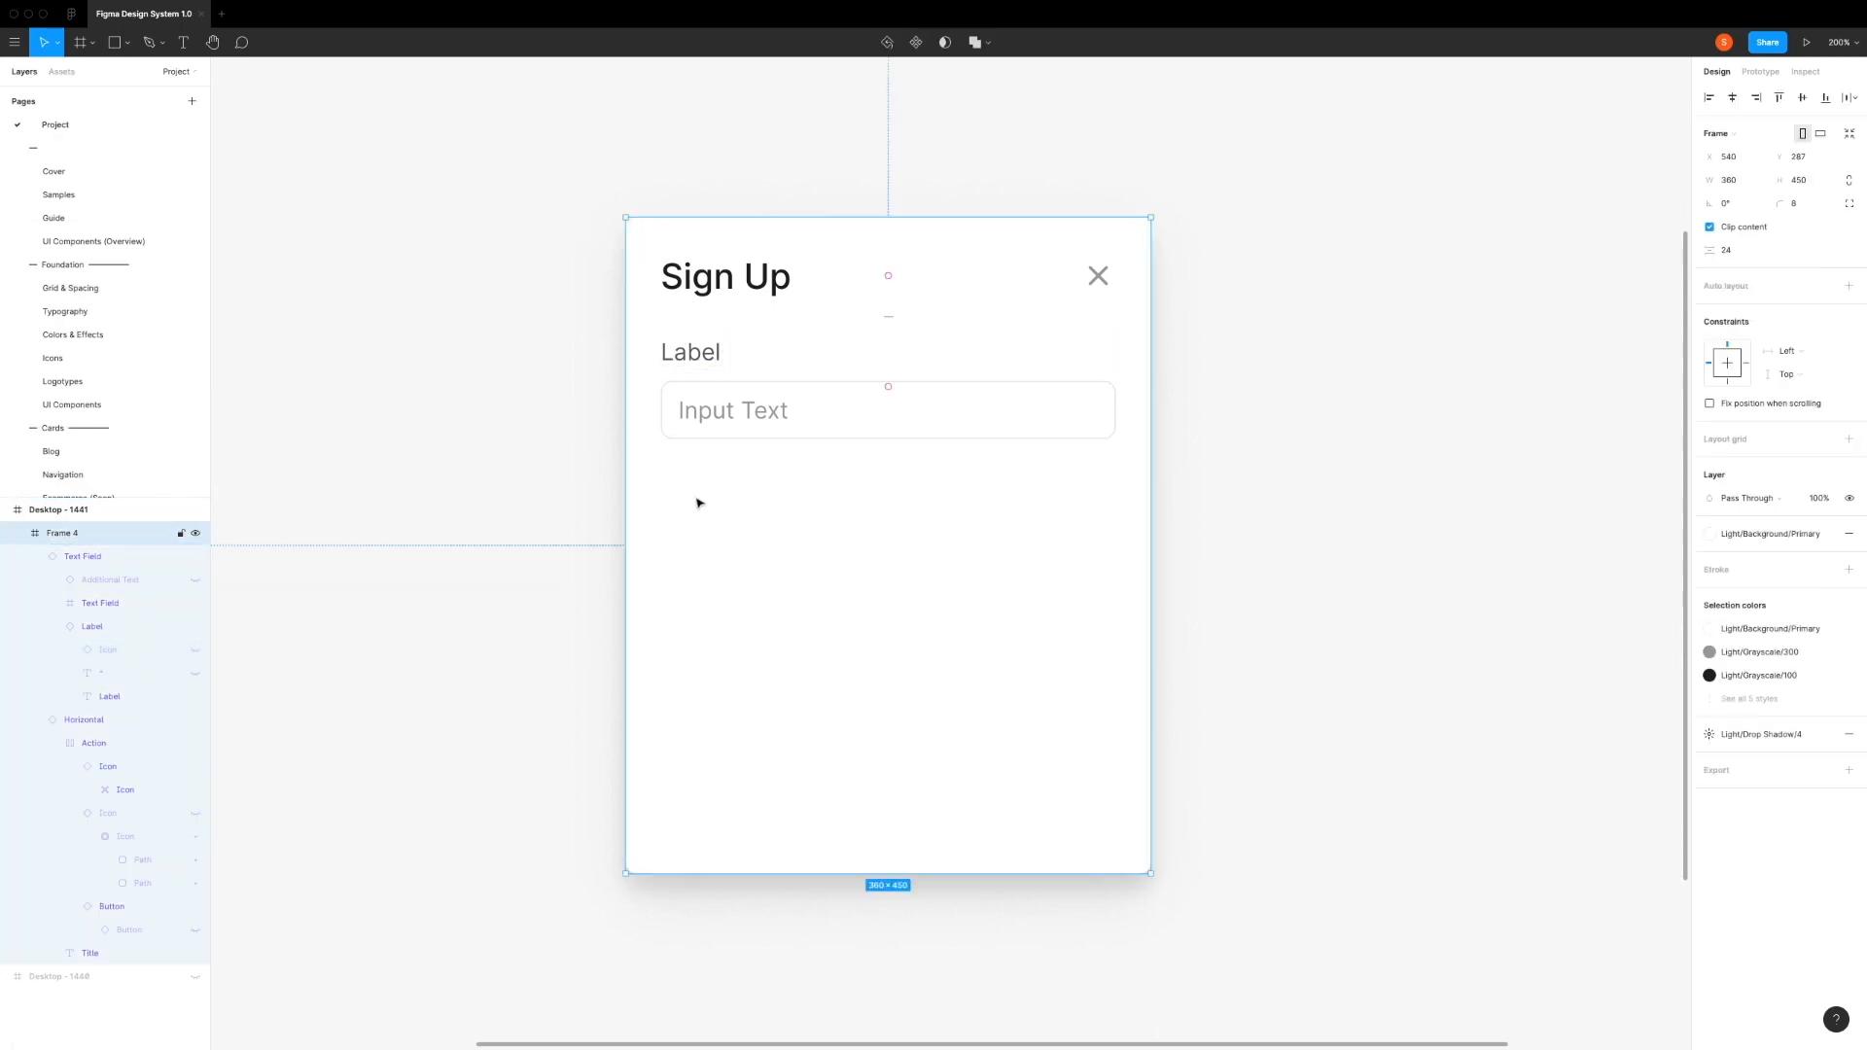
Step: Change the text field's label text to "Email"
{"action": "double_click", "coordinate": [691, 360]}
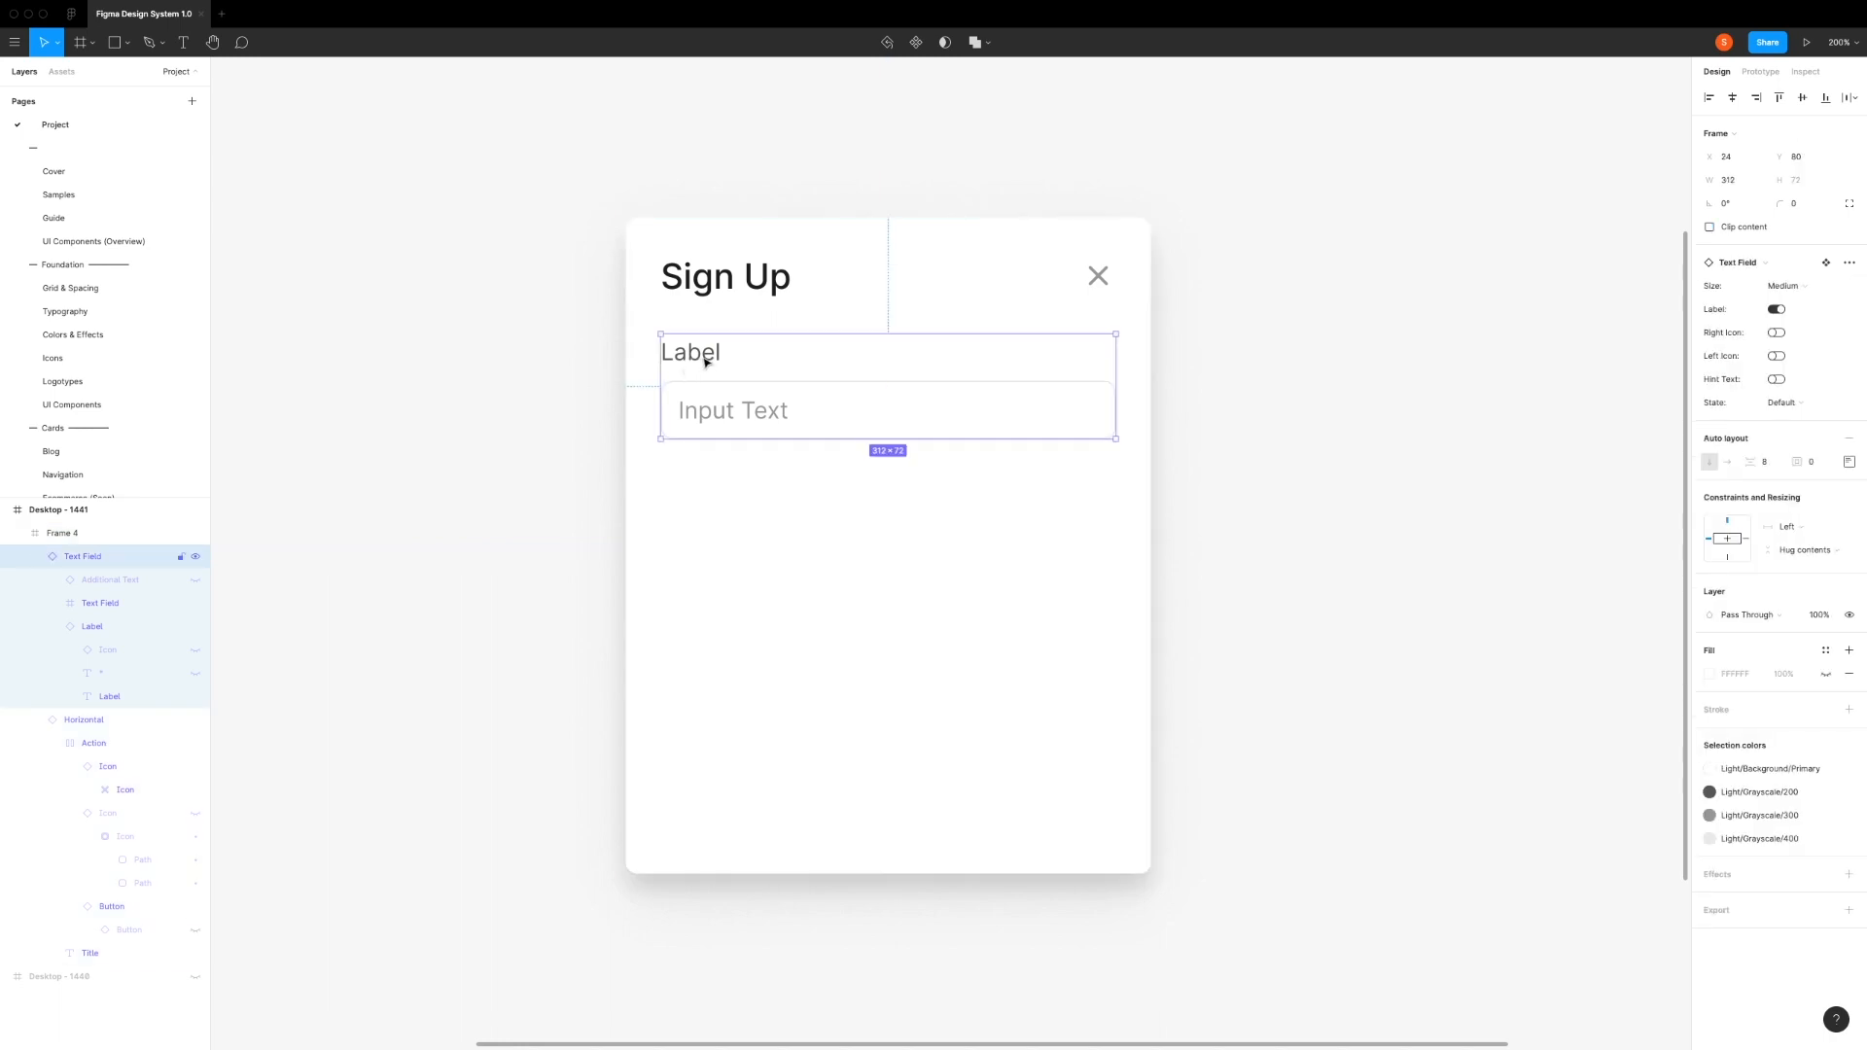
{"action": "double_click", "coordinate": [691, 359]}
{"action": "double_click", "coordinate": [693, 361]}
{"action": "double_click", "coordinate": [693, 361]}
{"action": "type", "text": "Email"}
{"action": "left_click", "coordinate": [773, 503]}
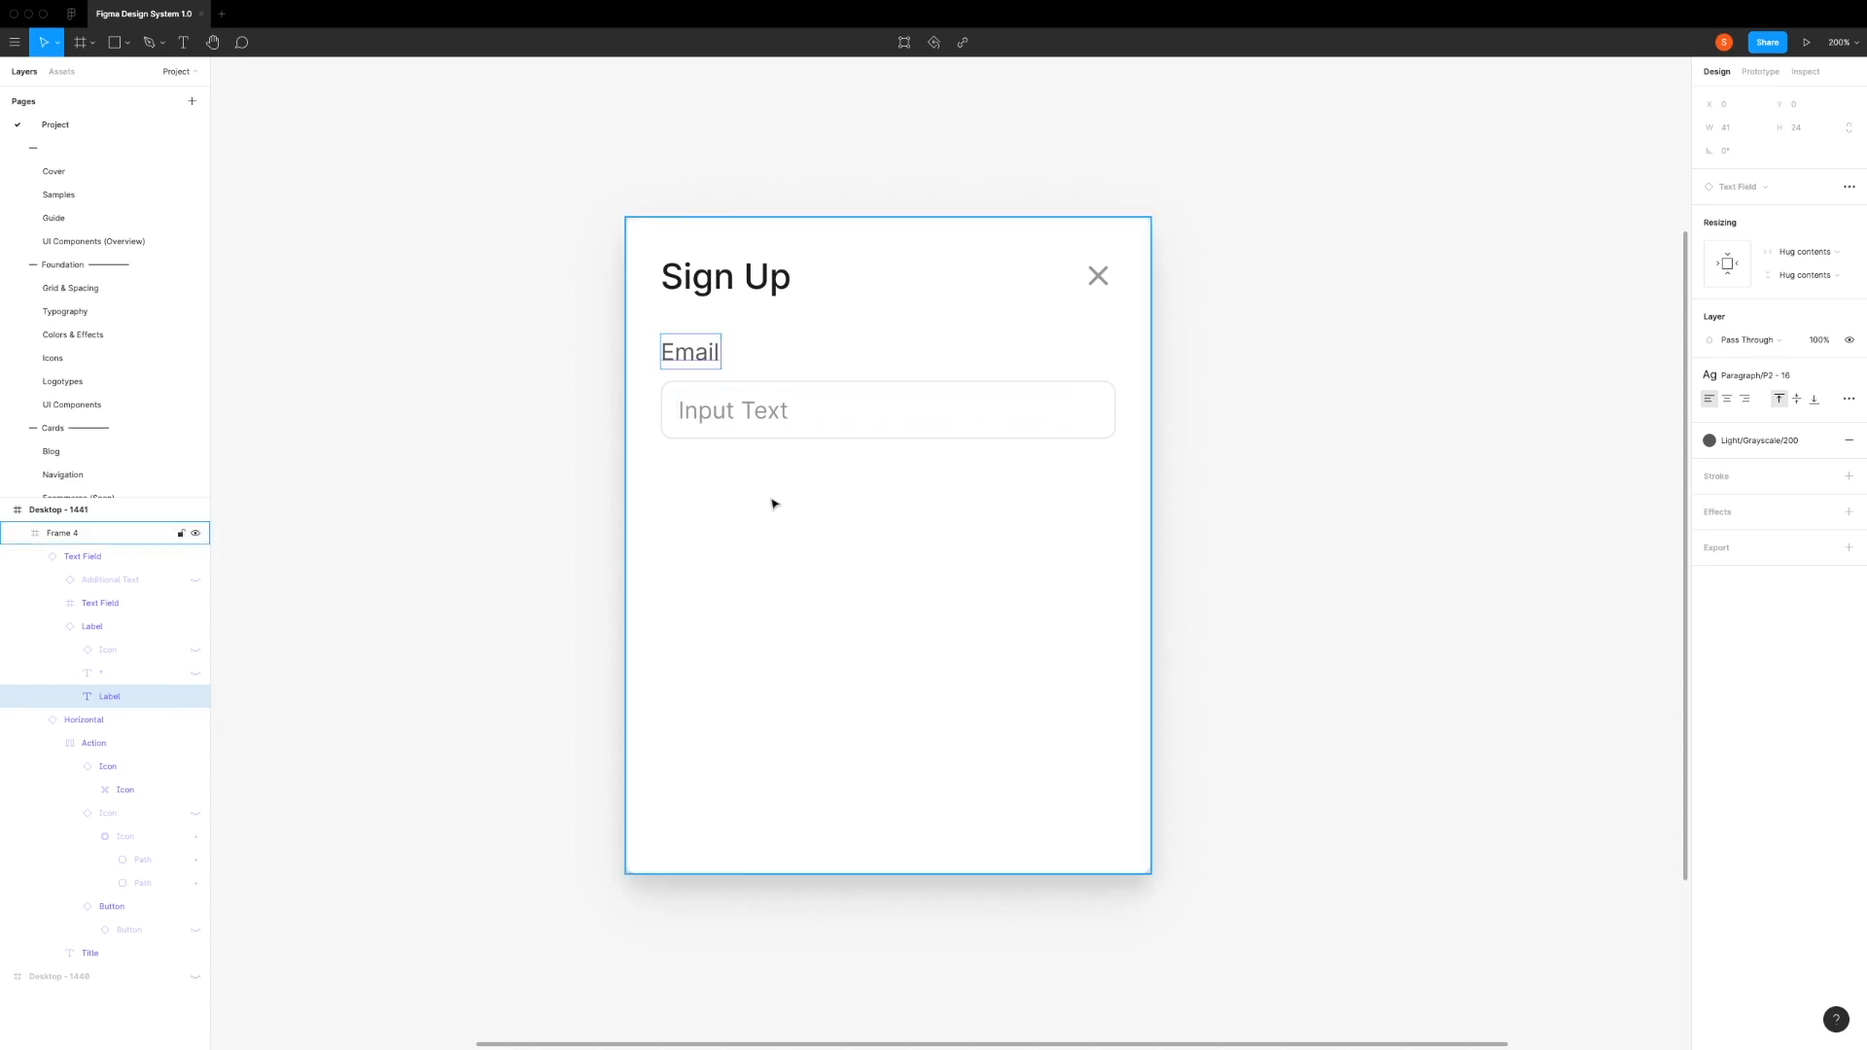
{"action": "left_click", "coordinate": [783, 521]}
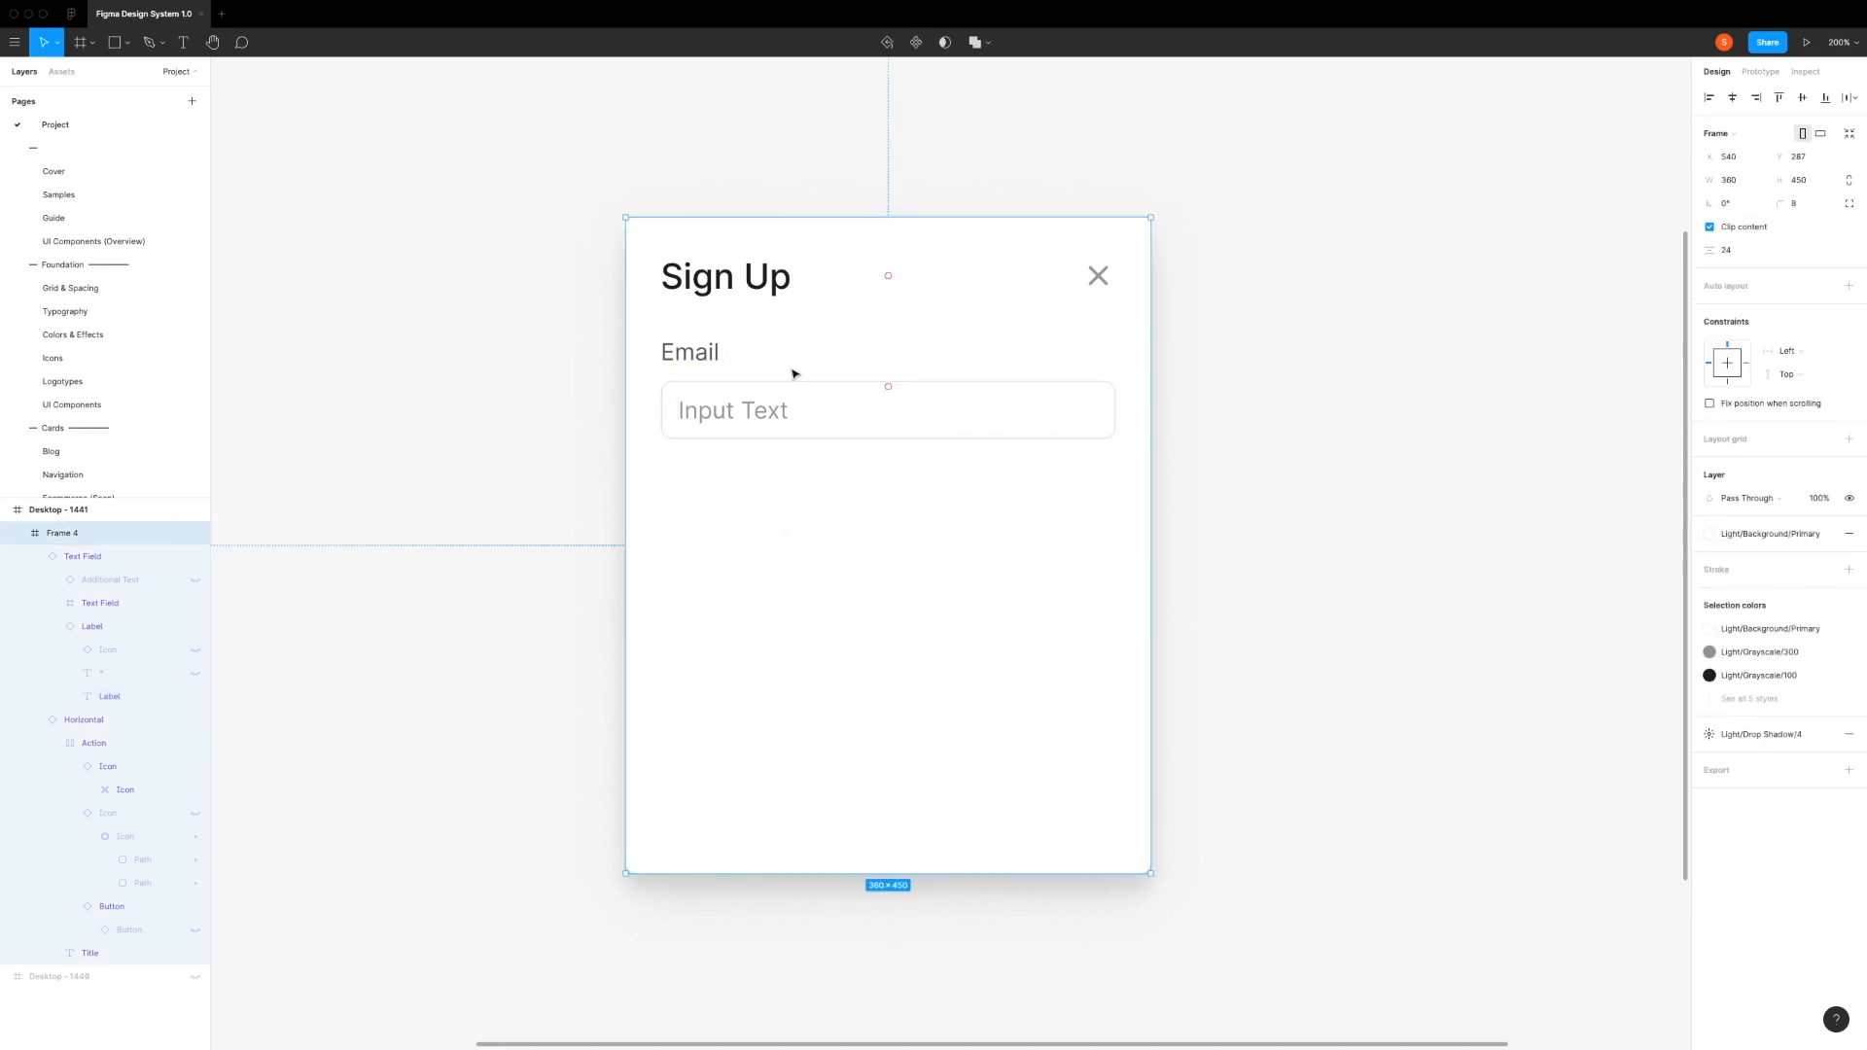
Step: Duplicate the Email text field and place the copy directly below it at Y 164, leaving a 12 px gap
{"action": "left_click", "coordinate": [766, 361]}
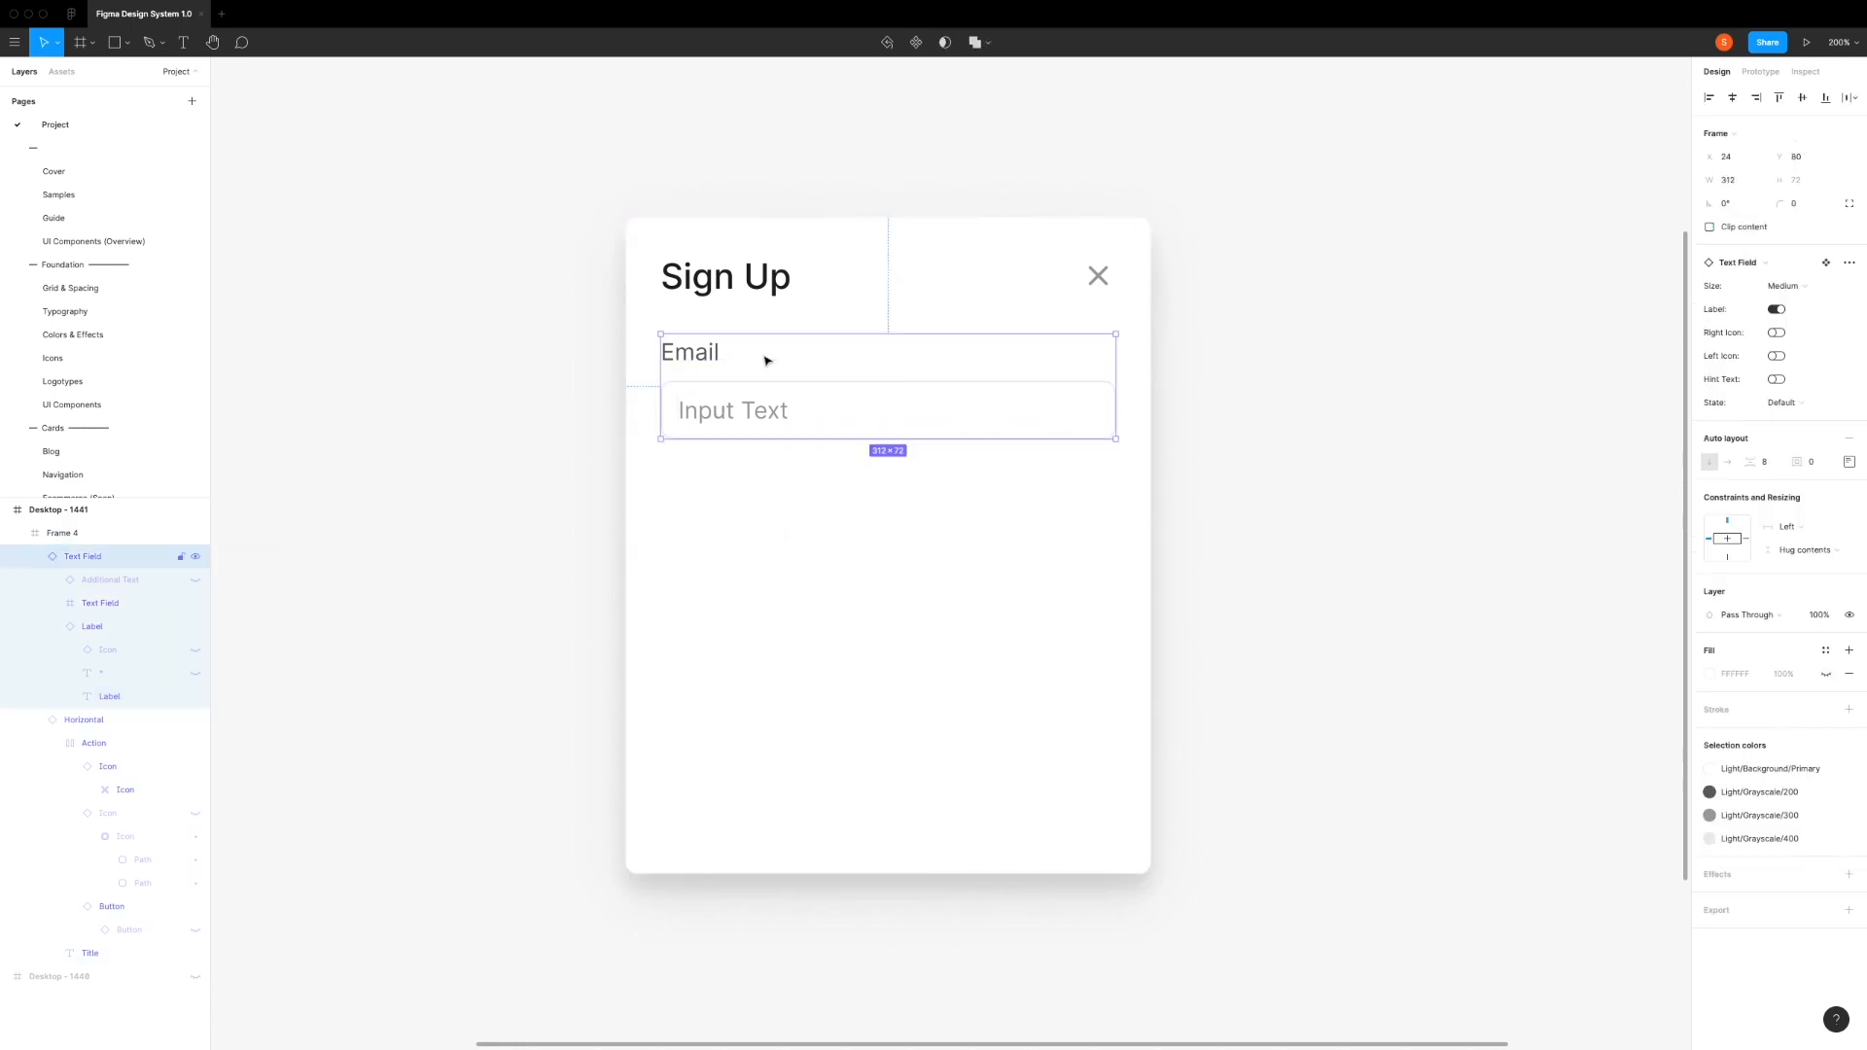
{"action": "key", "text": "ctrl+d"}
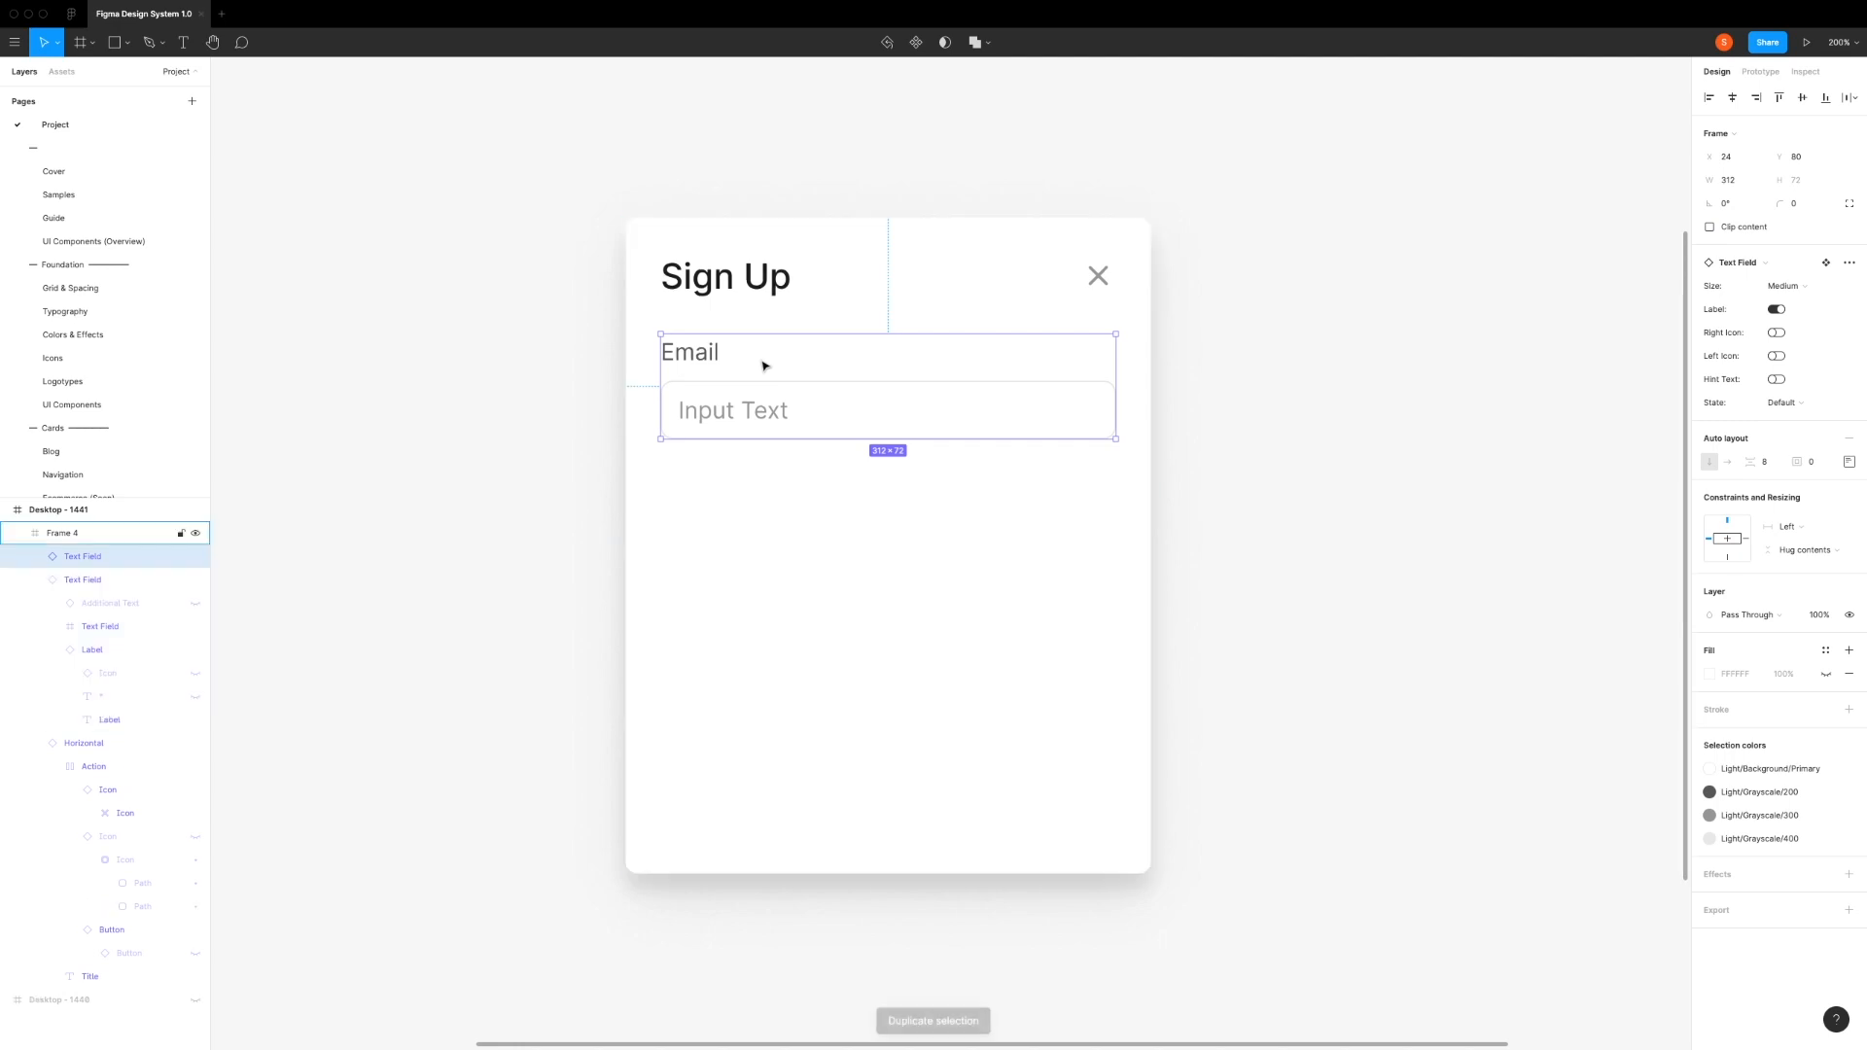
{"action": "key", "text": "shift+Down"}
{"action": "key", "text": "shift+Down"}
{"action": "key", "text": "shift+Down"}
{"action": "key", "text": "shift+Down"}
{"action": "key", "text": "shift+Down"}
{"action": "key", "text": "shift+Down"}
{"action": "key", "text": "shift+Down"}
{"action": "key", "text": "shift+Down"}
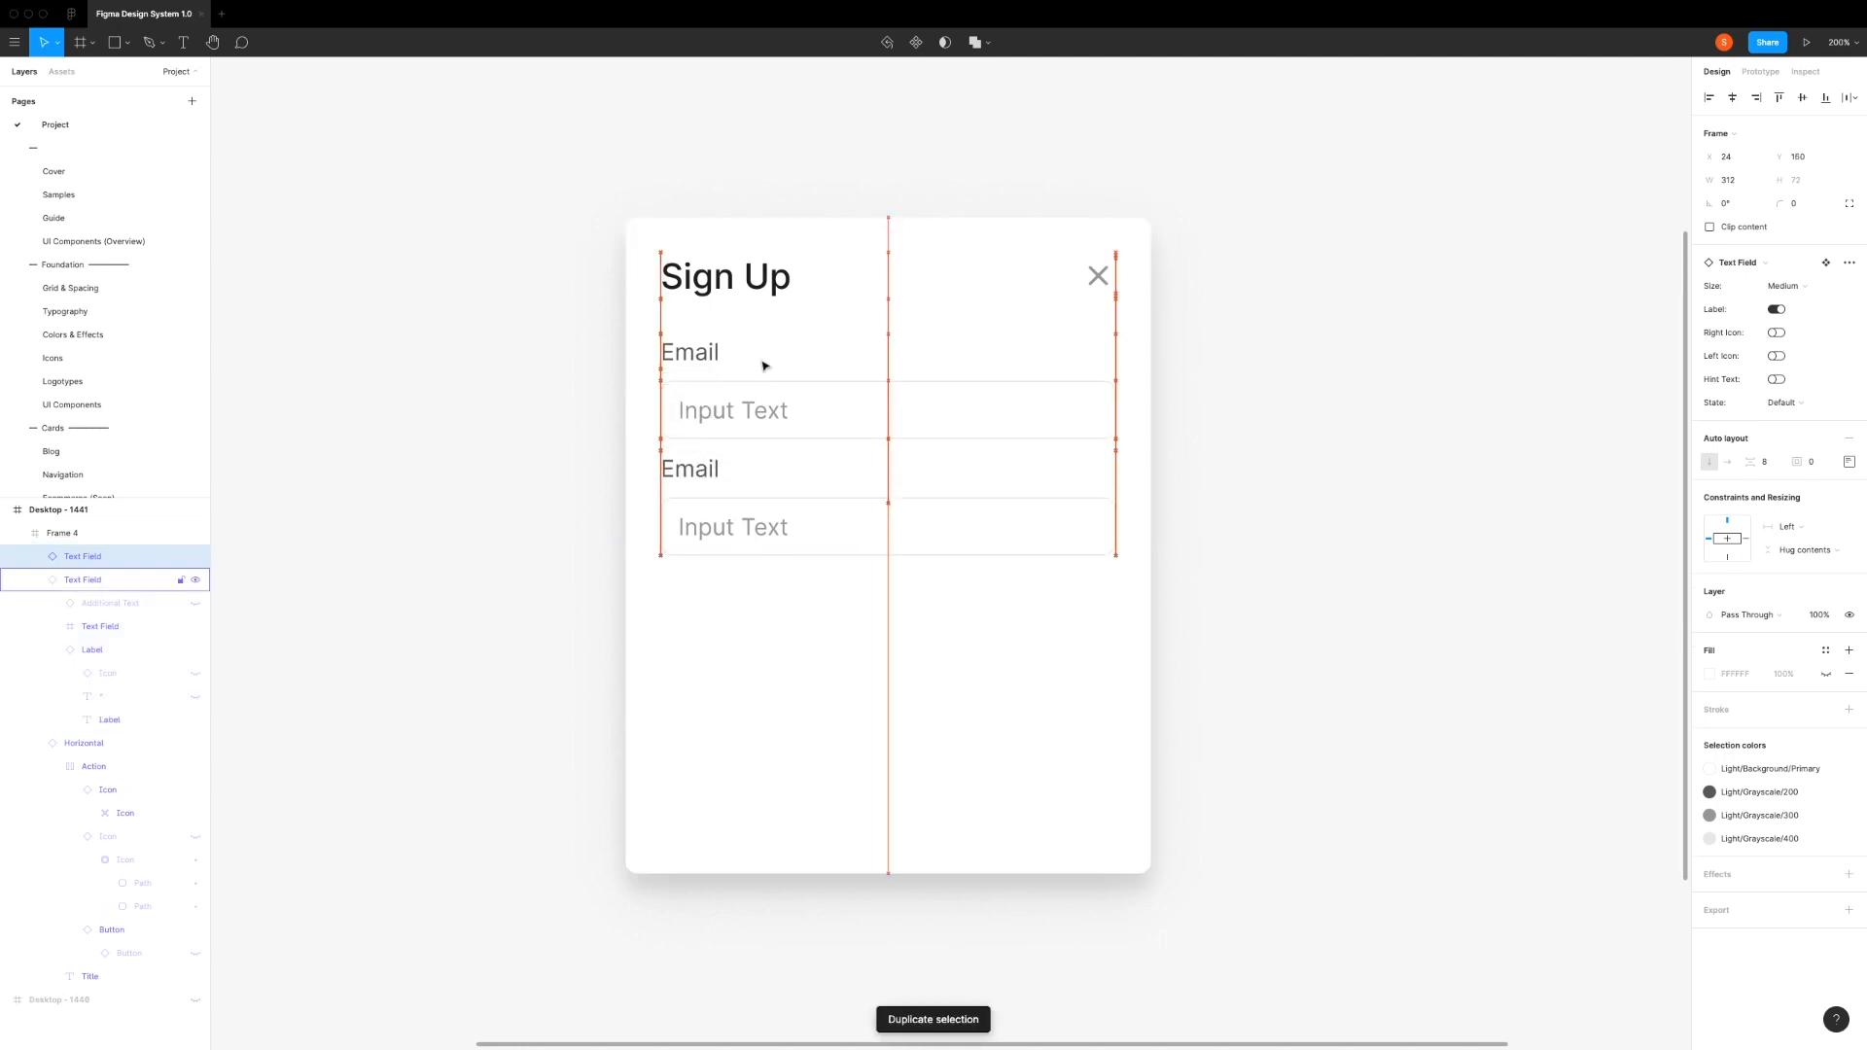
{"action": "key", "text": "alt"}
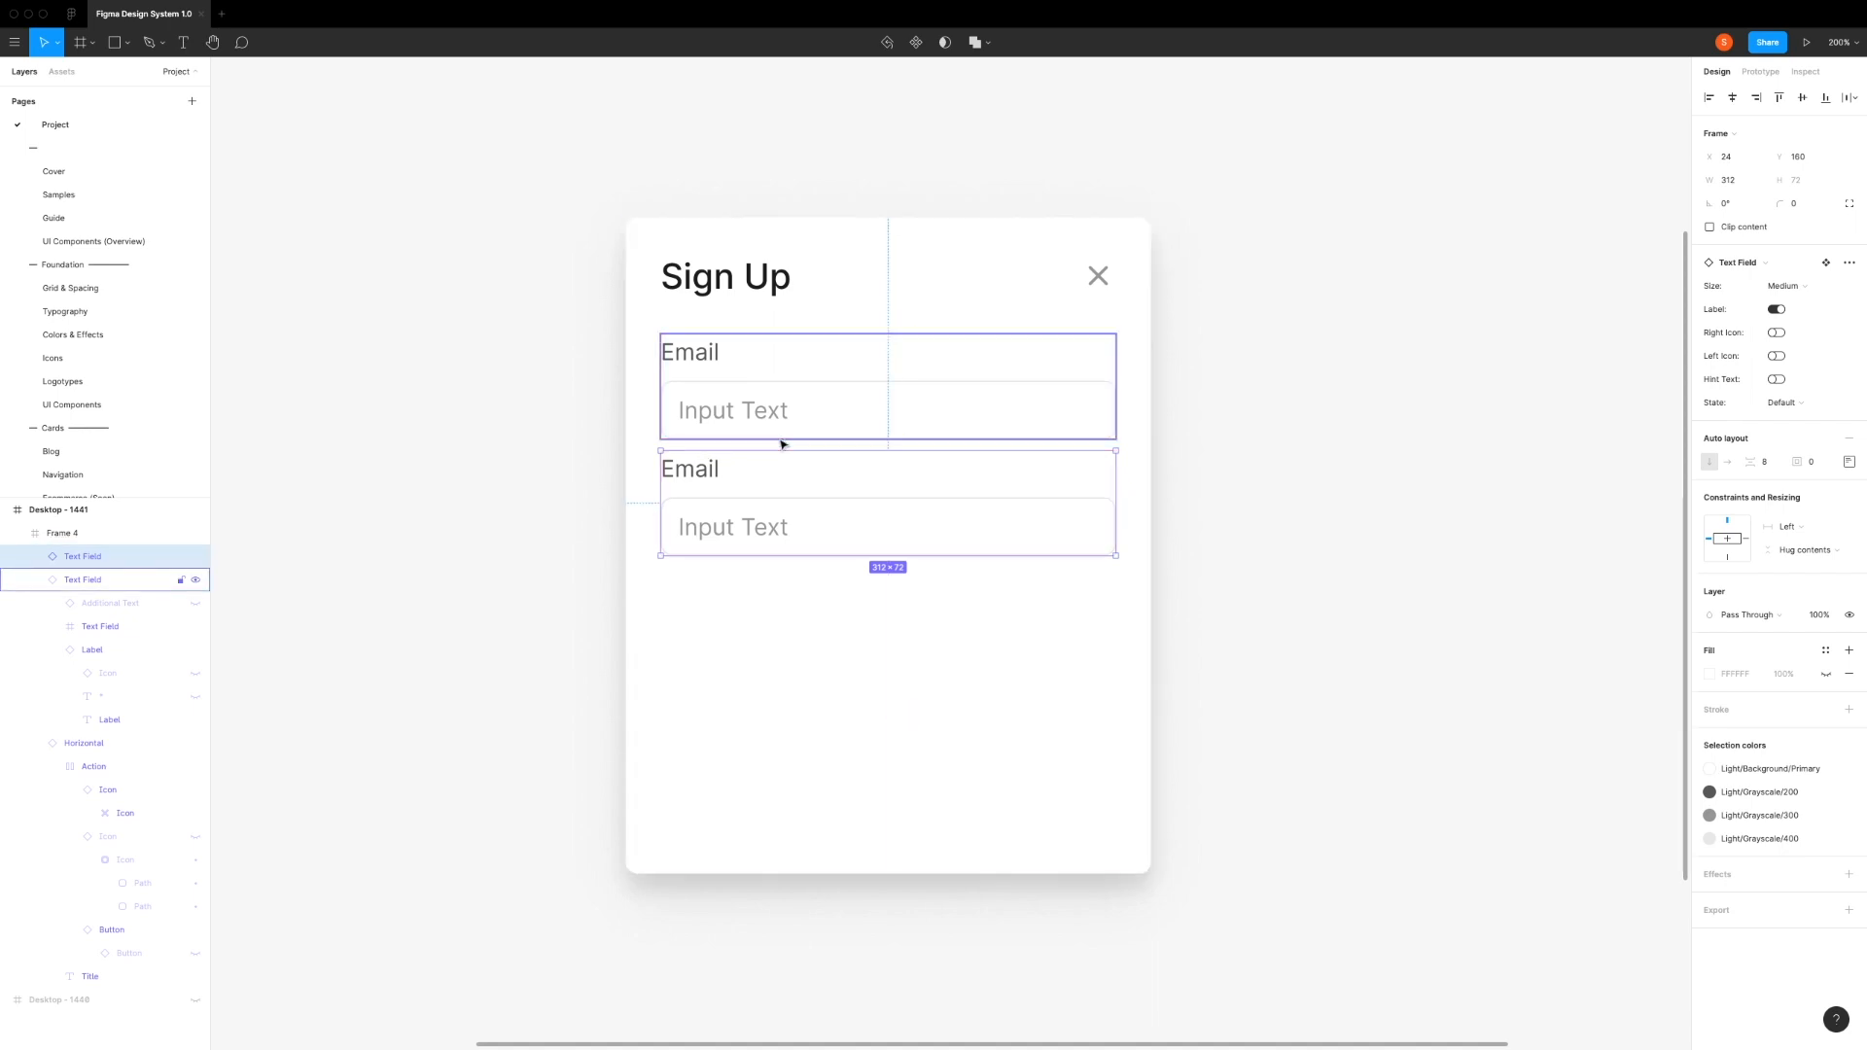
{"action": "scroll", "coordinate": [784, 445], "scroll_direction": "left", "scroll_amount": 5}
{"action": "scroll", "coordinate": [763, 449], "scroll_direction": "right", "scroll_amount": 5}
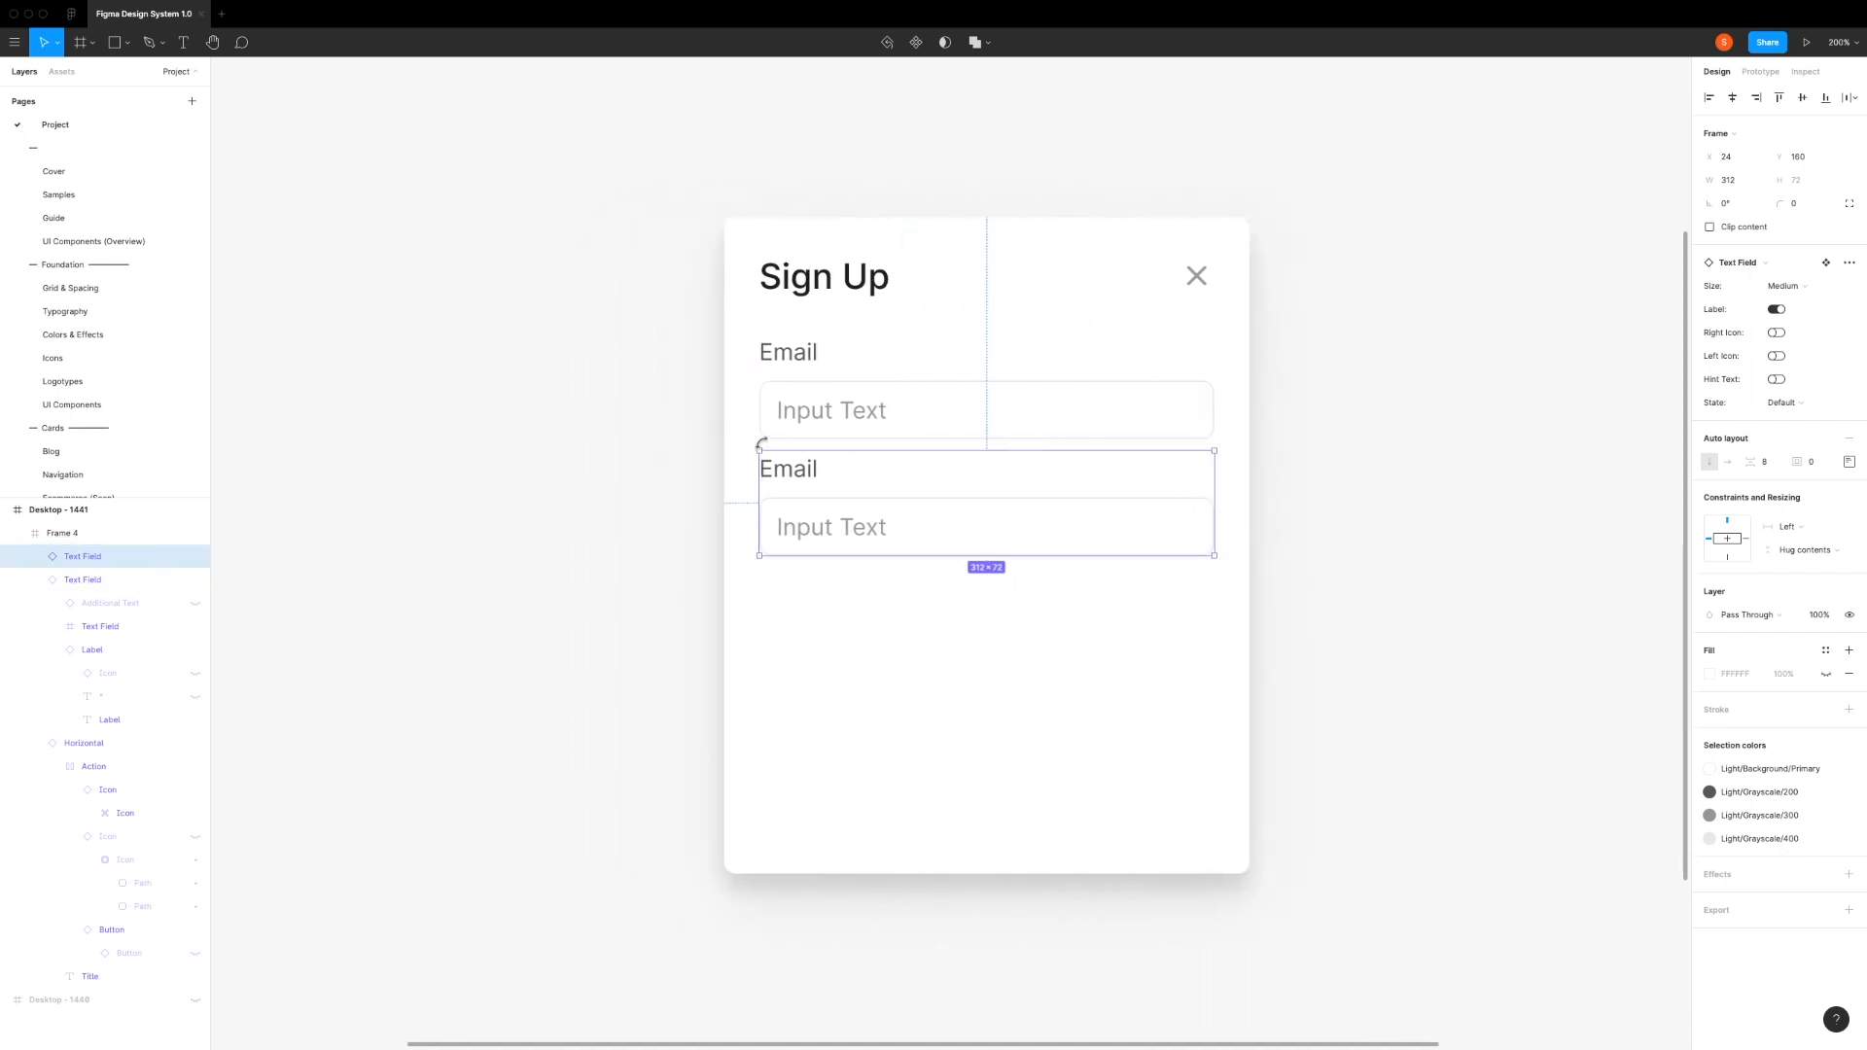
{"action": "key", "text": "Down"}
{"action": "key", "text": "Down"}
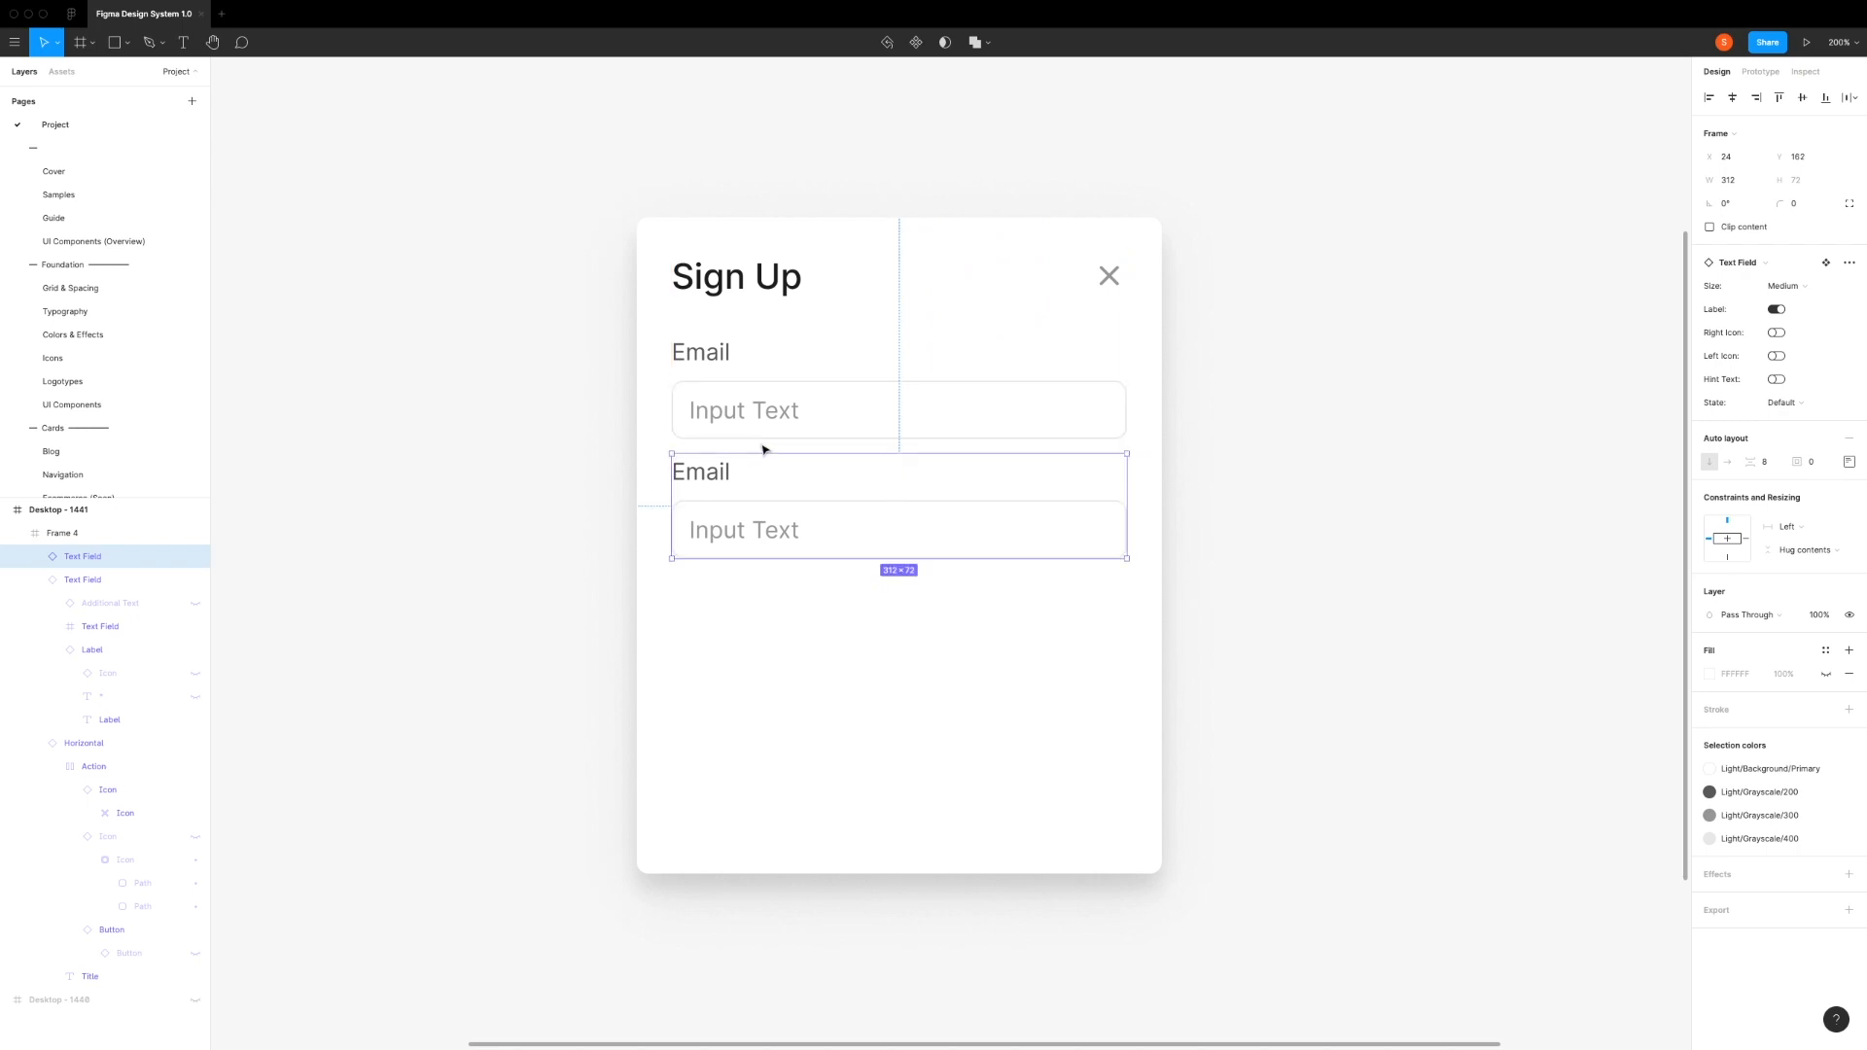
{"action": "key", "text": "Down"}
{"action": "key", "text": "Down"}
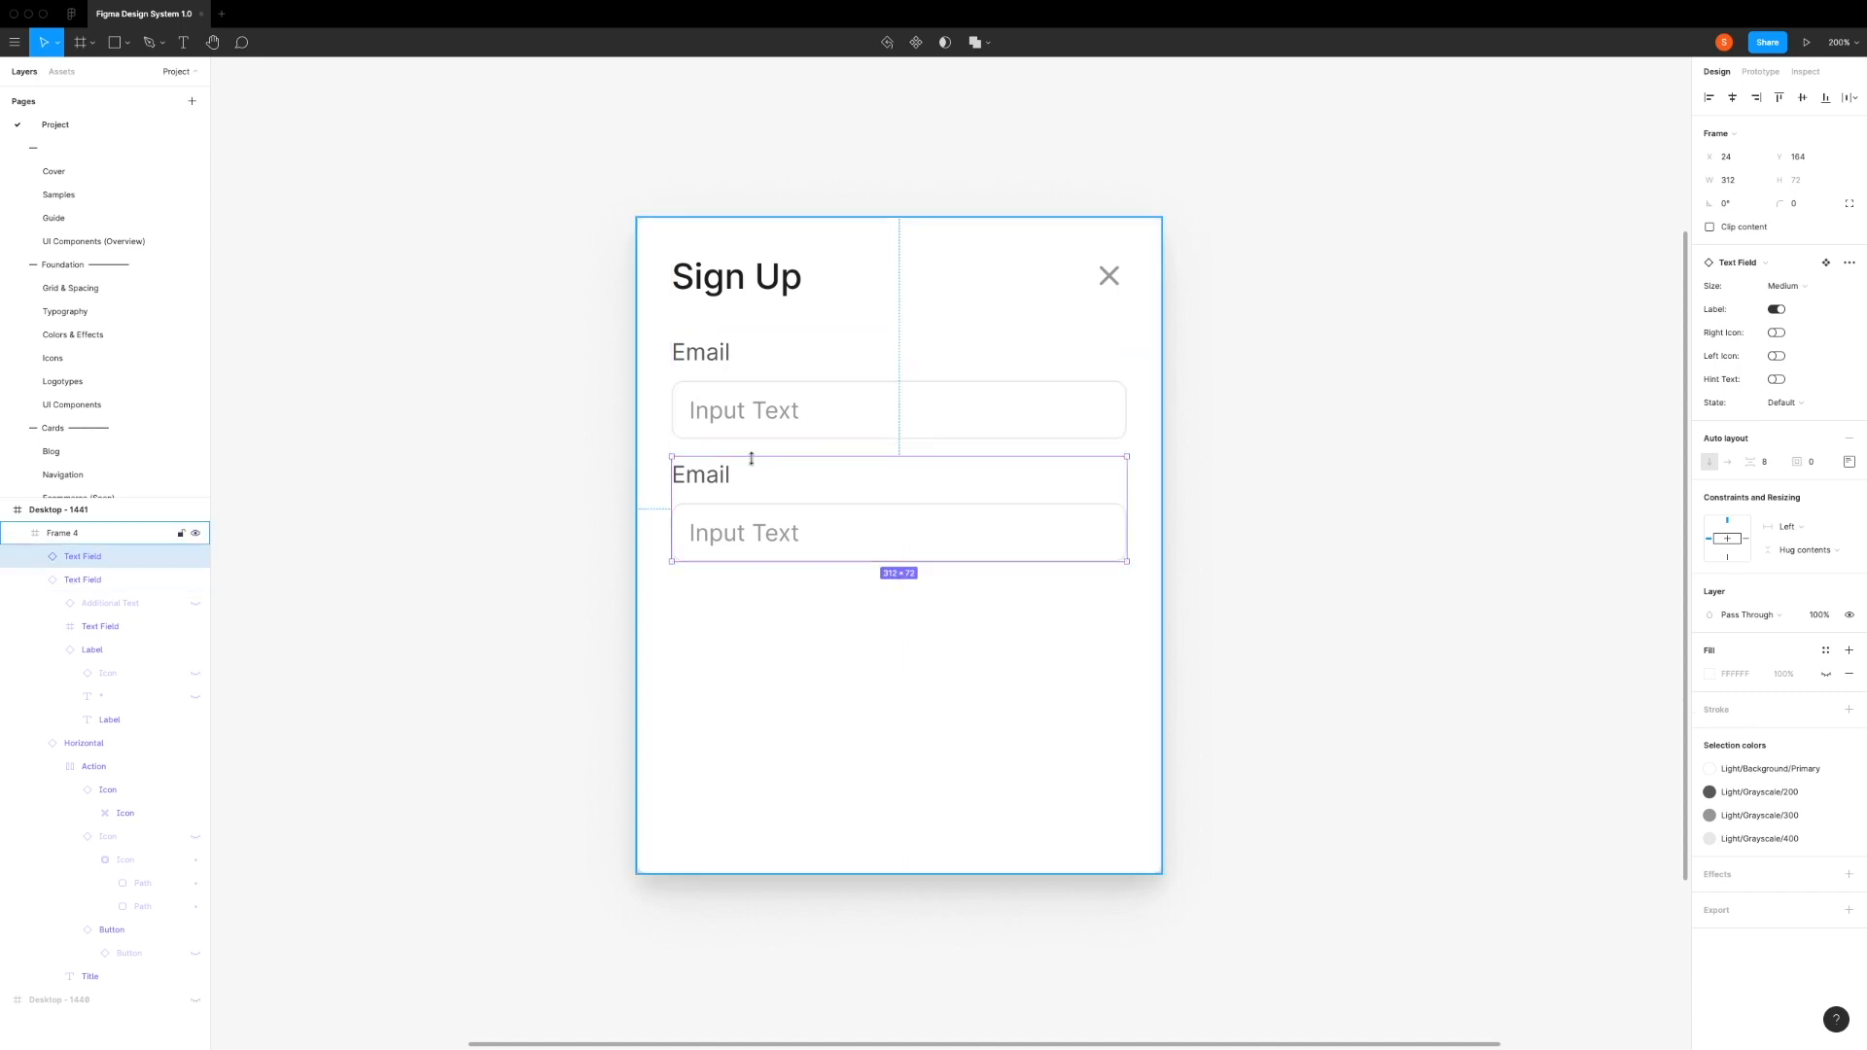
Step: Change the second text field's label text to "Password"
{"action": "double_click", "coordinate": [715, 480]}
{"action": "double_click", "coordinate": [712, 476]}
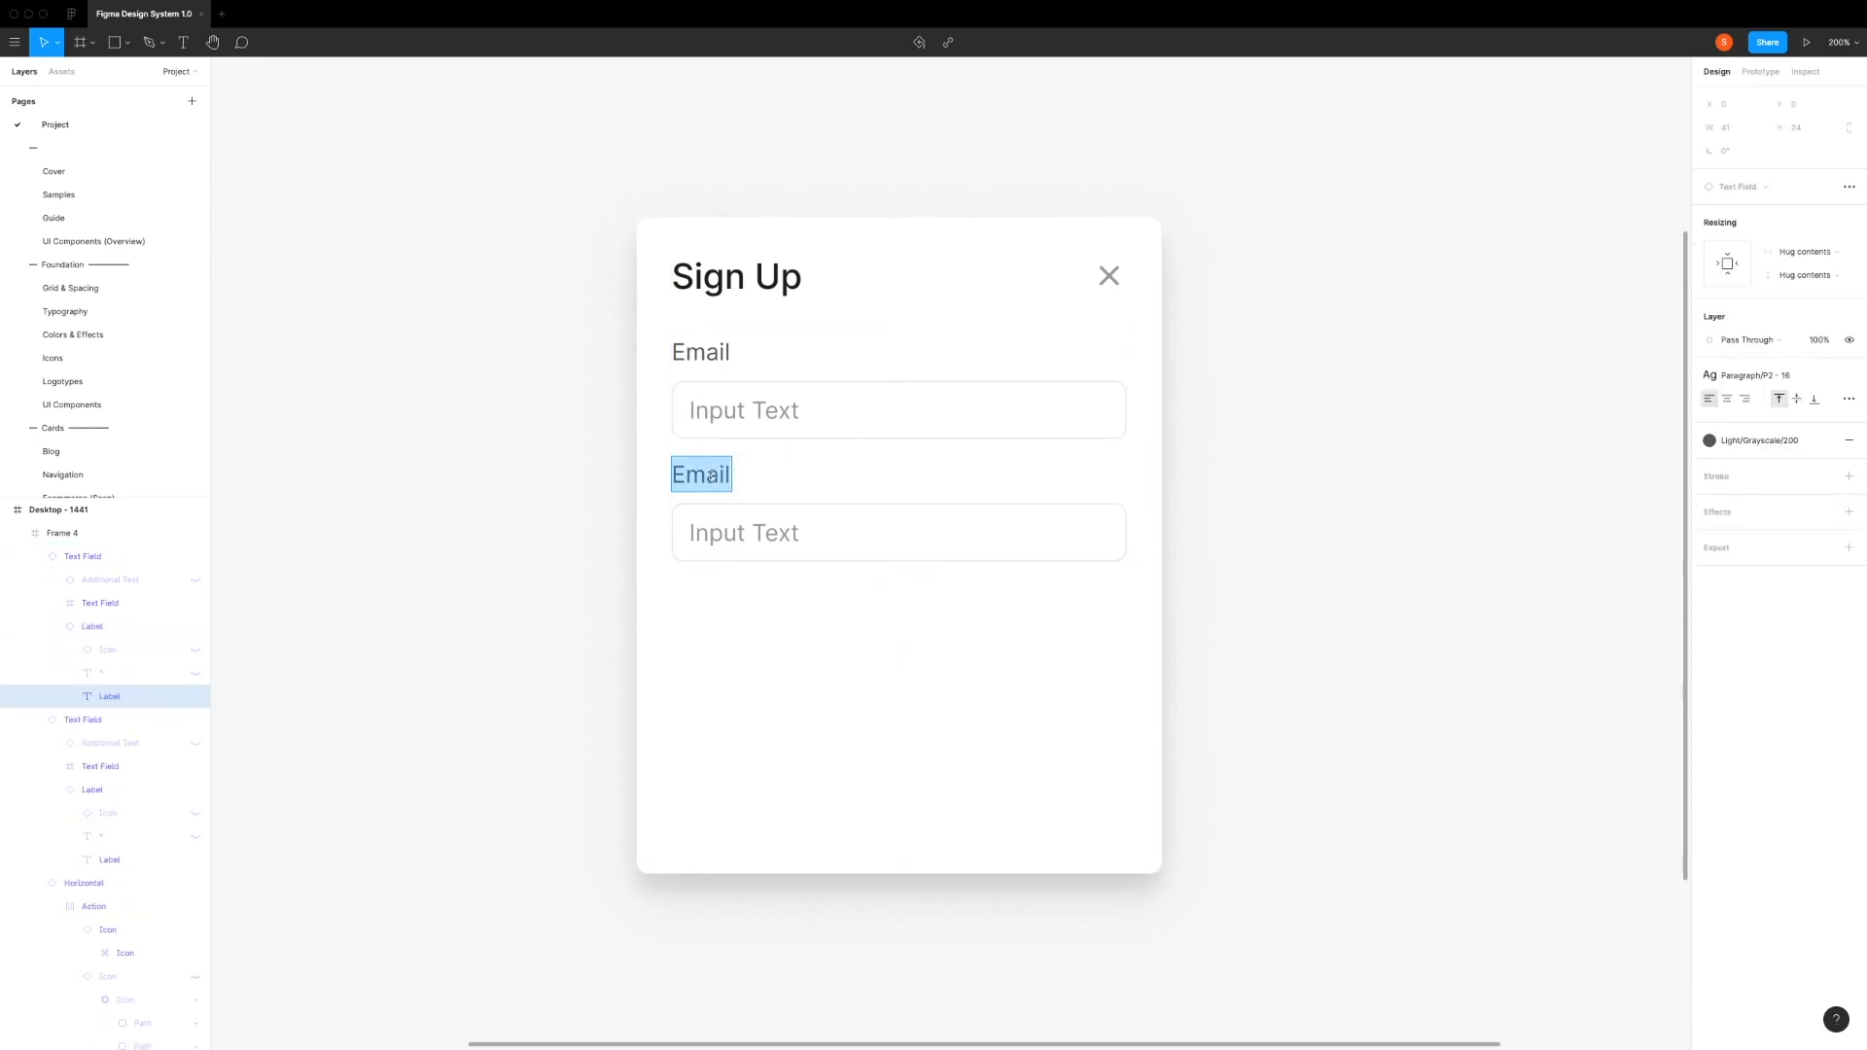
{"action": "type", "text": "Password"}
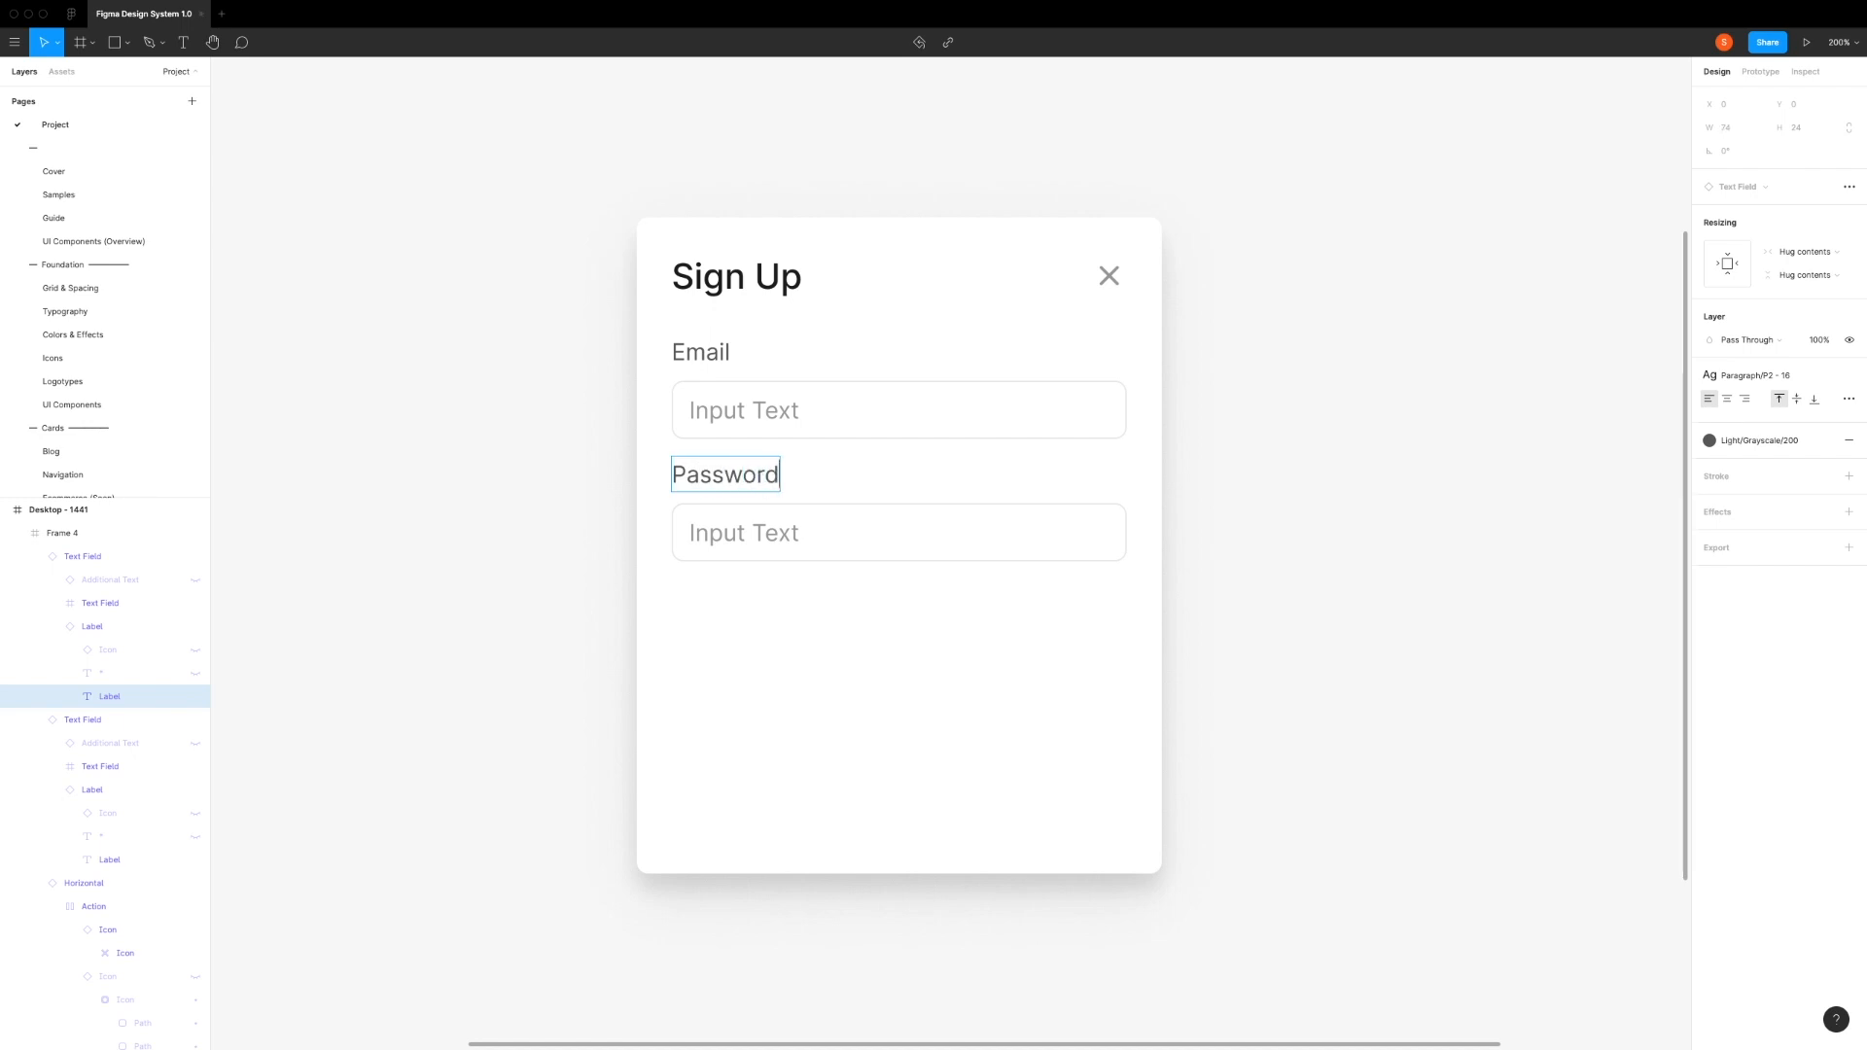
{"action": "left_click", "coordinate": [855, 600]}
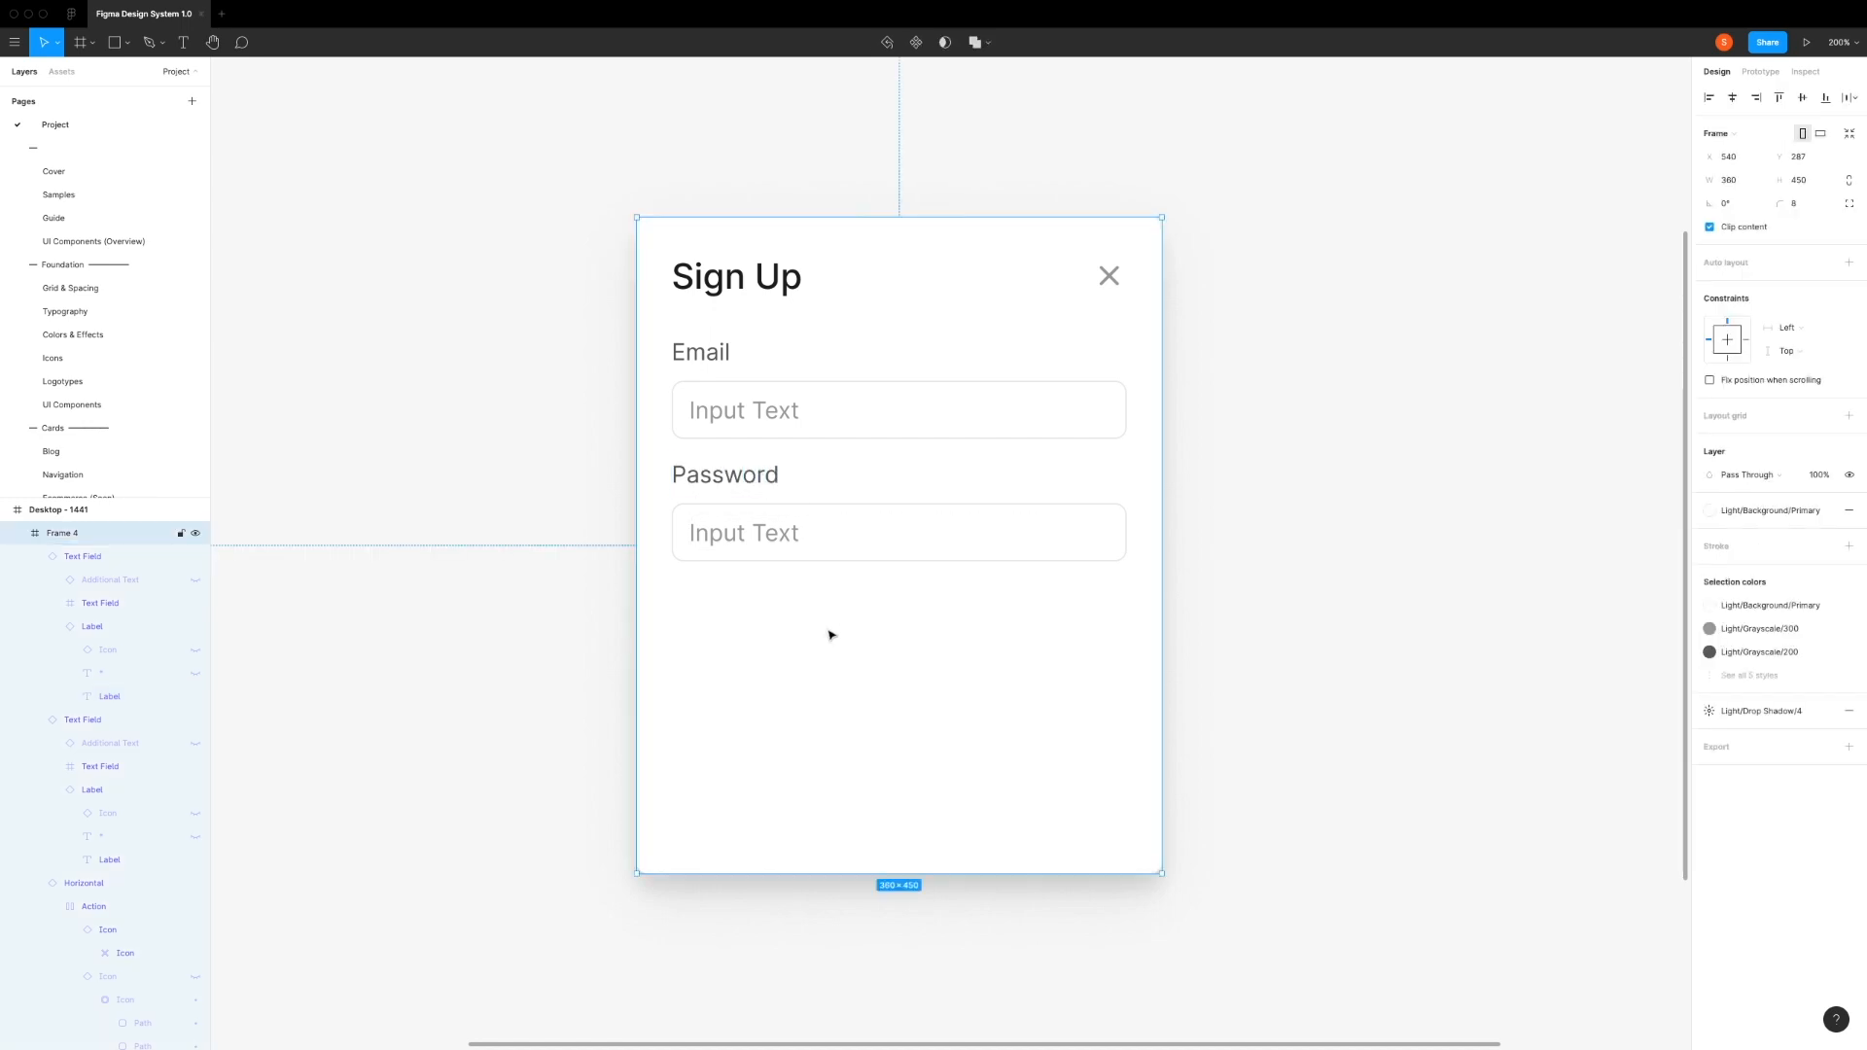
Step: Duplicate the Password text field and place the copy directly below it at Y 248, leaving a 12 px gap
{"action": "scroll", "coordinate": [830, 635], "scroll_direction": "right", "scroll_amount": 2}
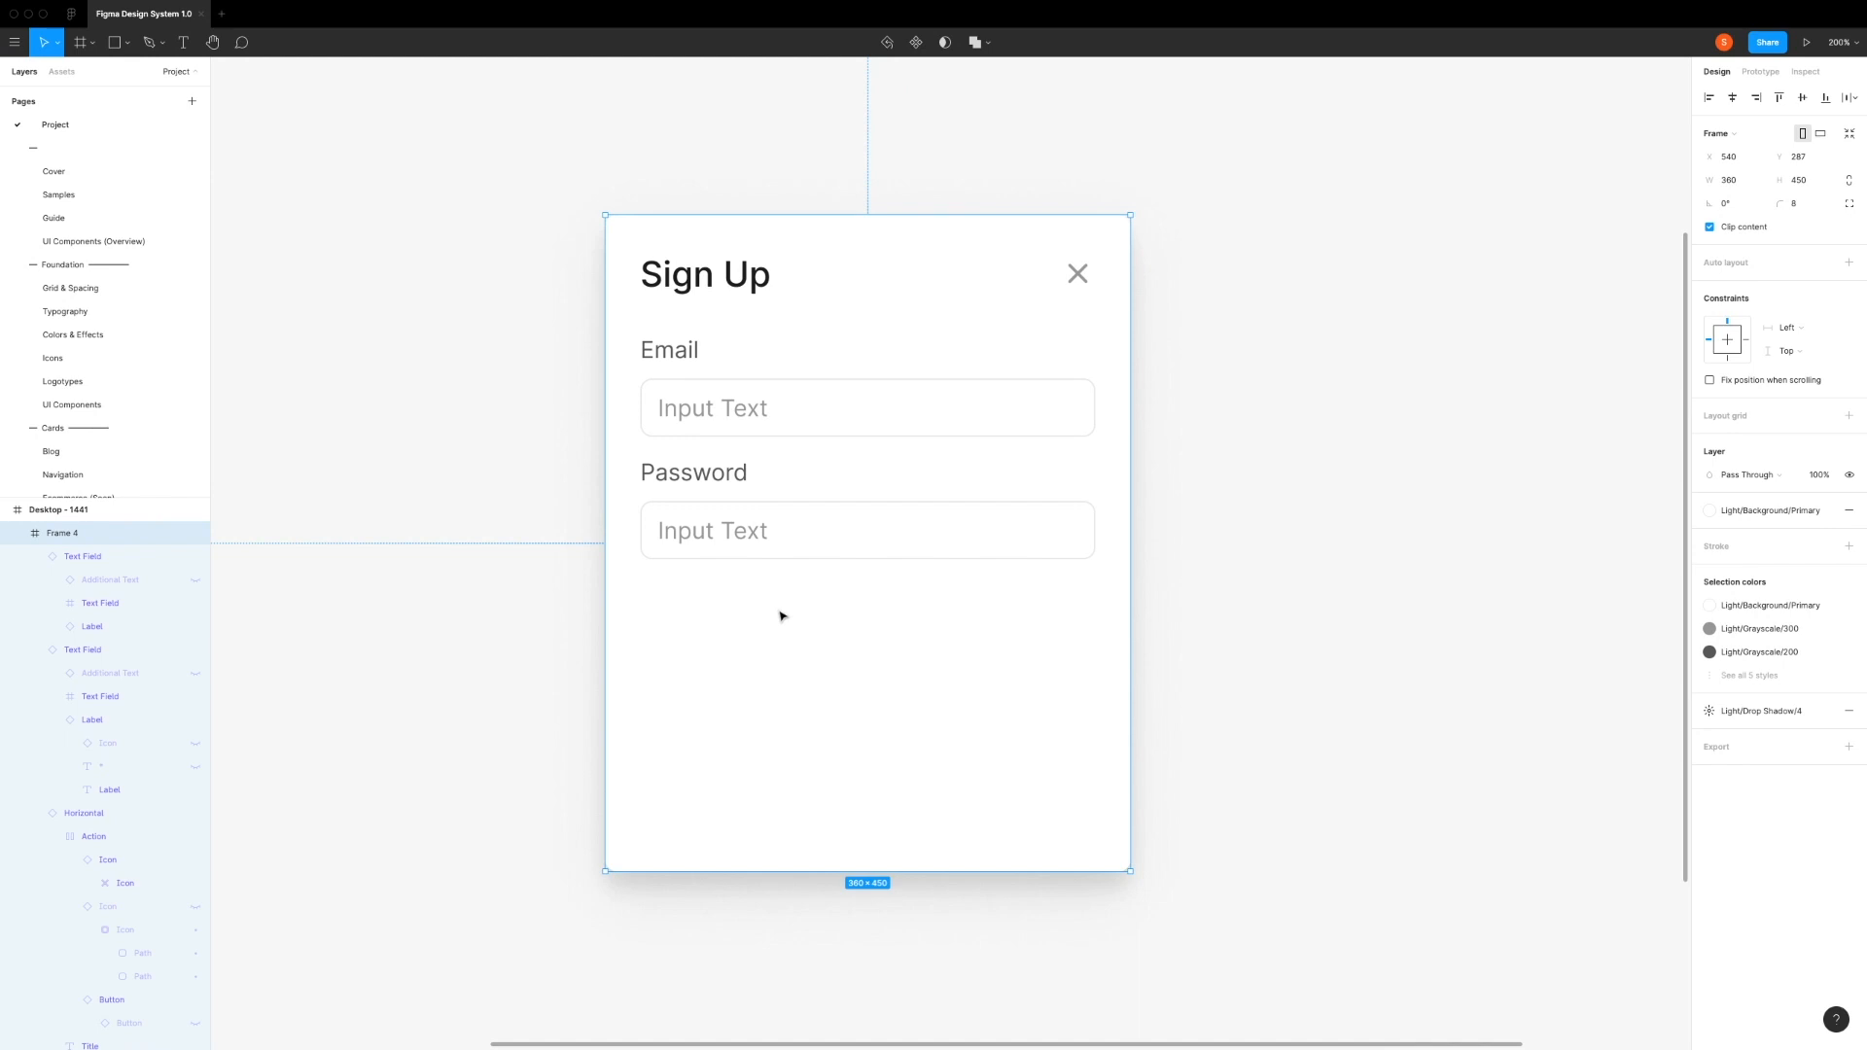
{"action": "left_click", "coordinate": [781, 487]}
{"action": "key", "text": "ctrl+d"}
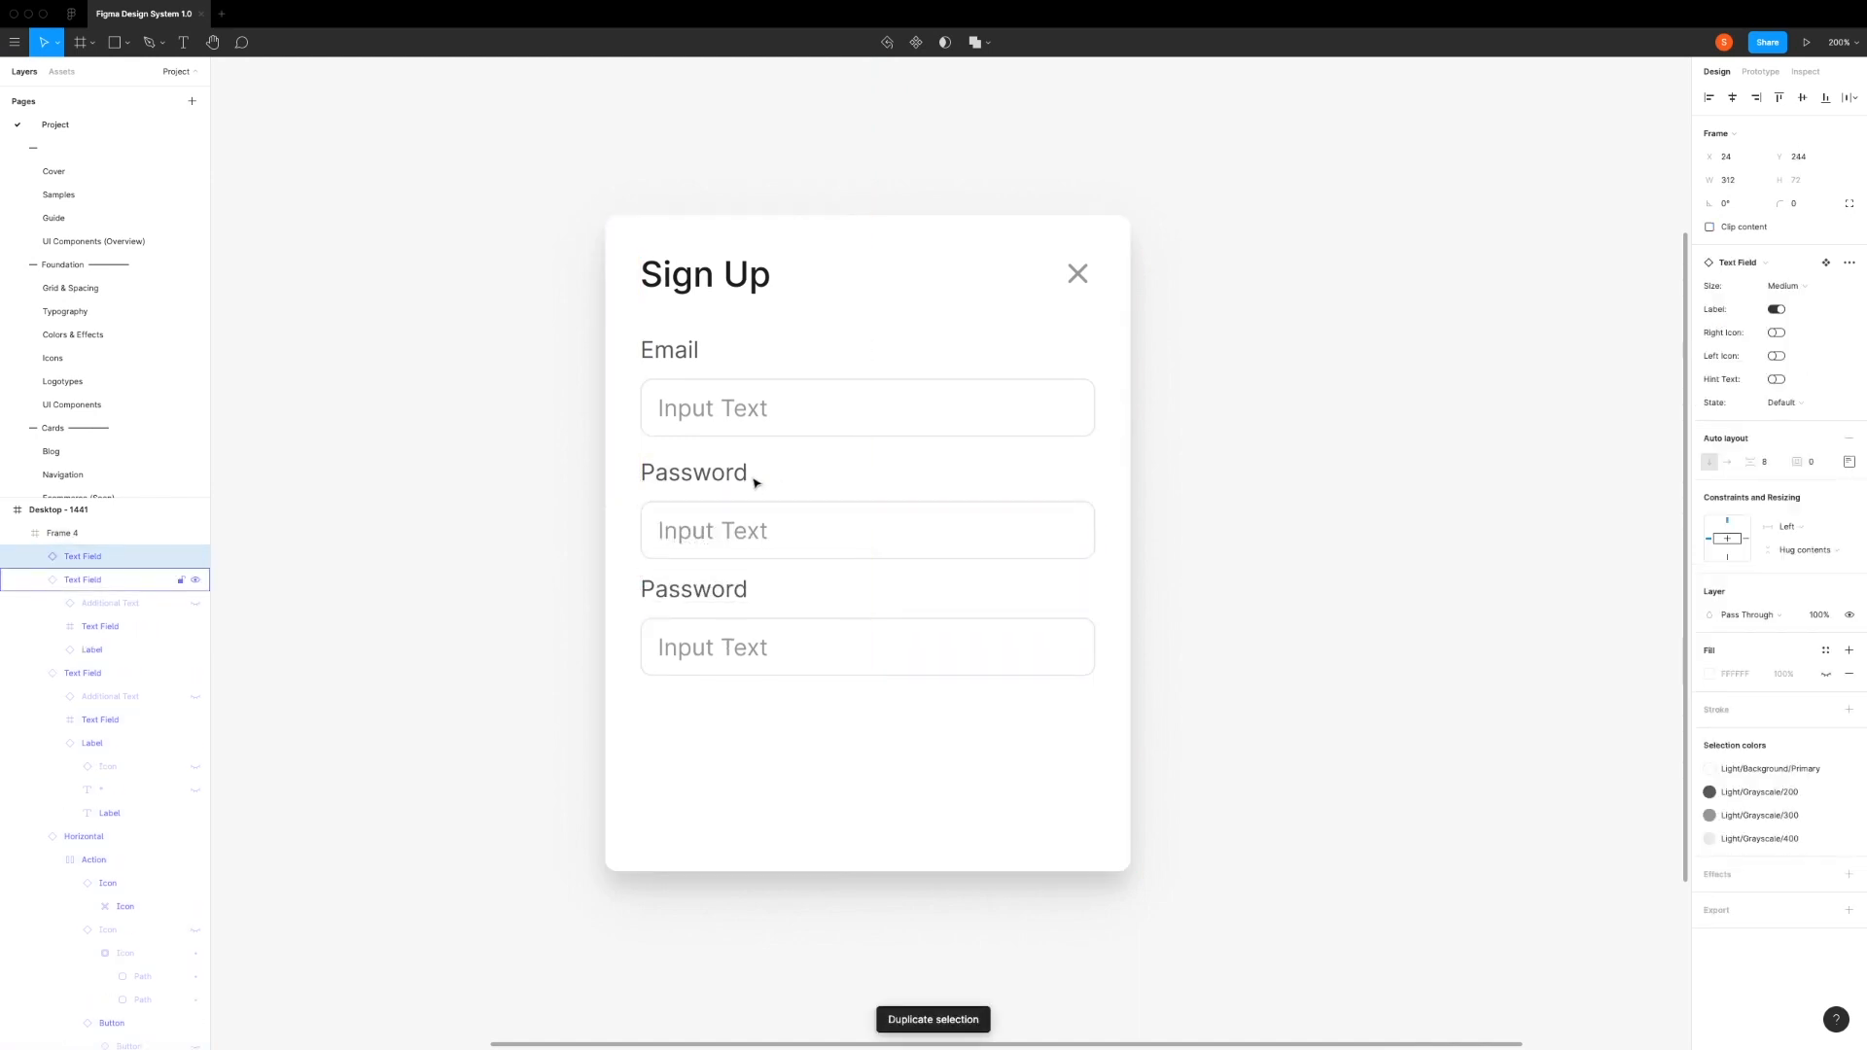
{"action": "key", "text": "alt"}
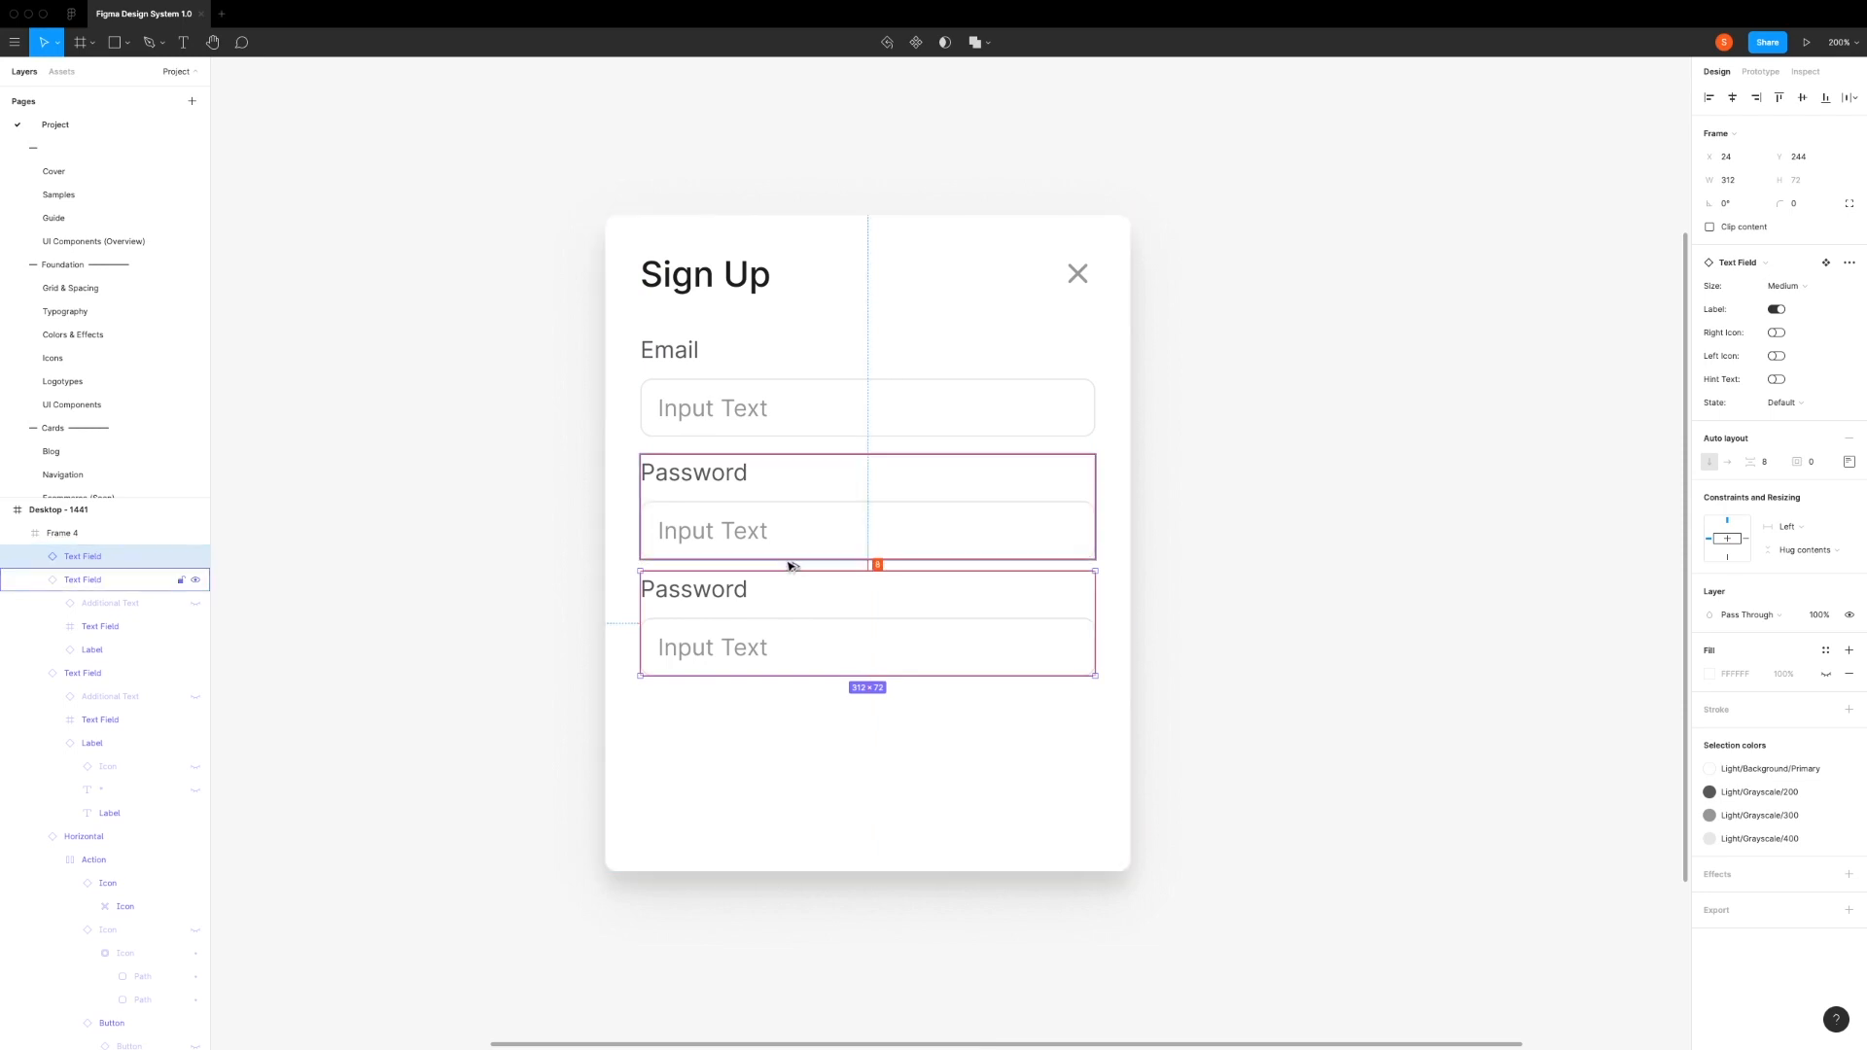
{"action": "key", "text": "Down"}
{"action": "key", "text": "Down"}
{"action": "key", "text": "Down"}
{"action": "key", "text": "Down"}
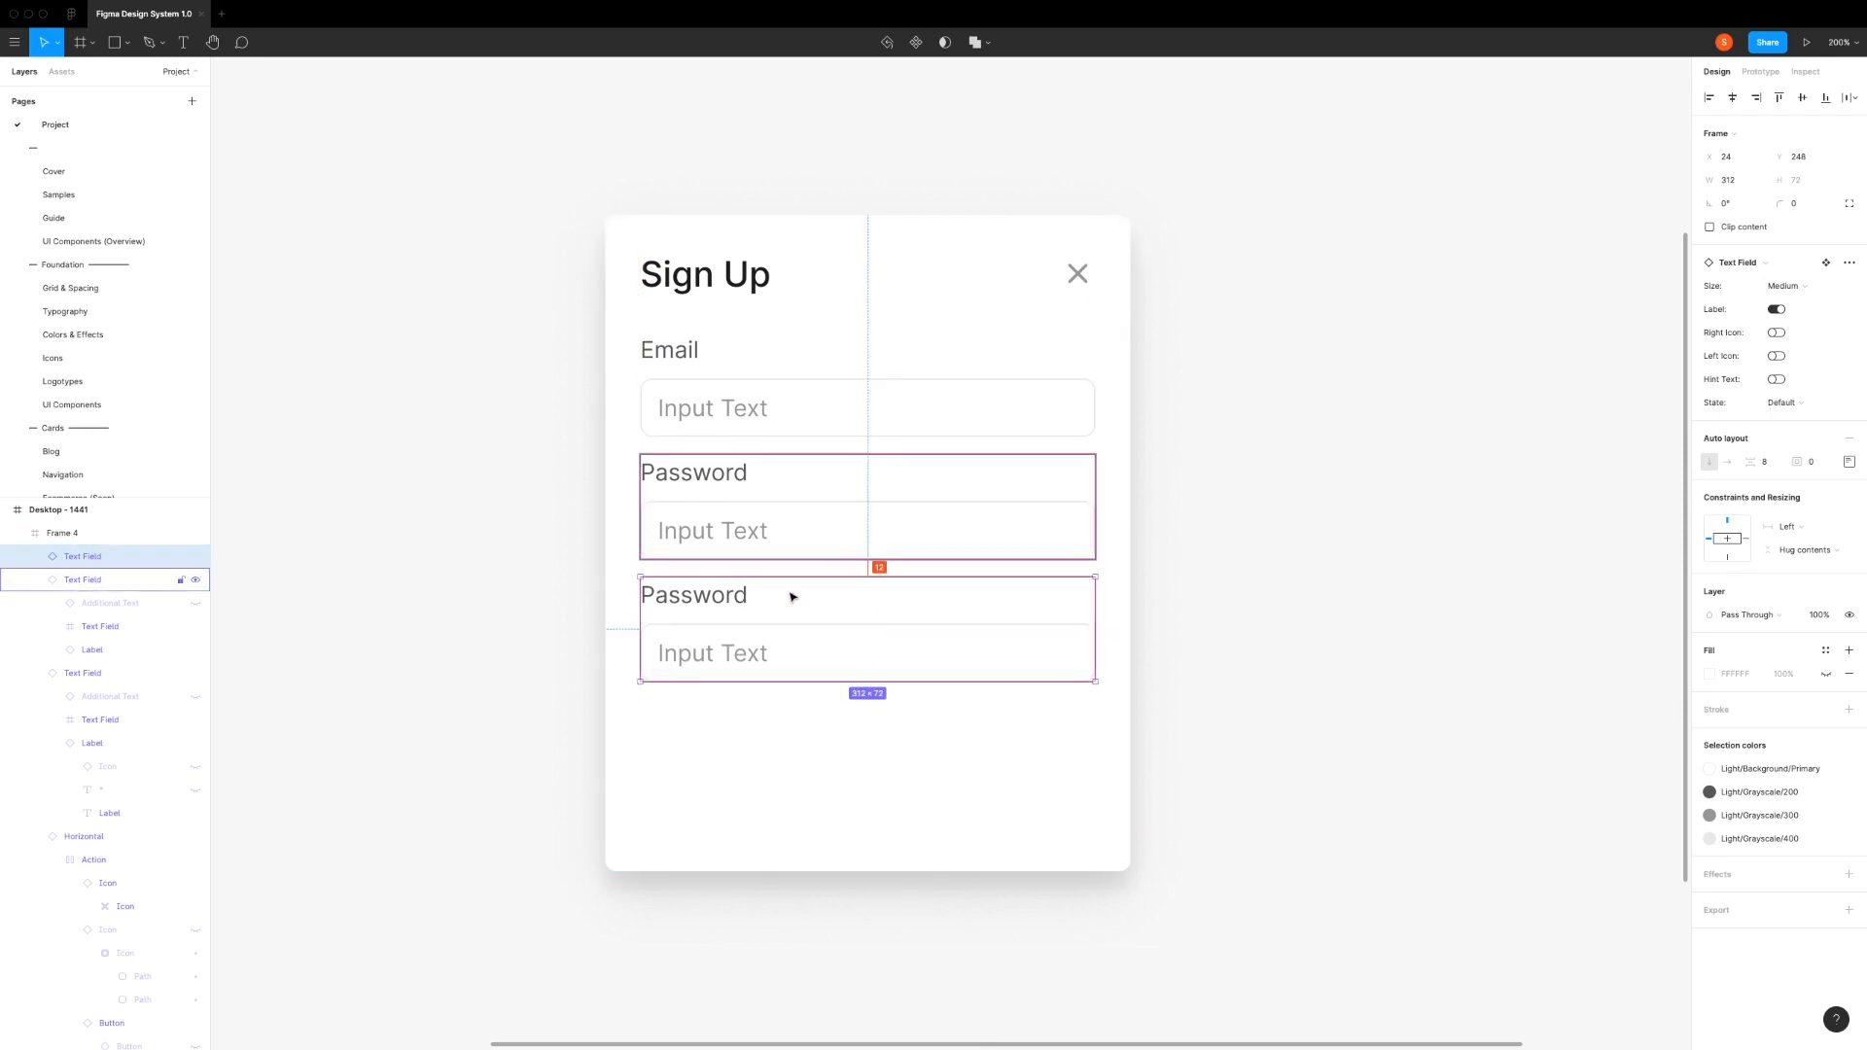
Step: Change the third text field's label text to "Confirm Password"
{"action": "double_click", "coordinate": [688, 604]}
{"action": "double_click", "coordinate": [689, 604]}
{"action": "double_click", "coordinate": [669, 601]}
{"action": "left_click", "coordinate": [640, 595]}
{"action": "type", "text": "Confirm"}
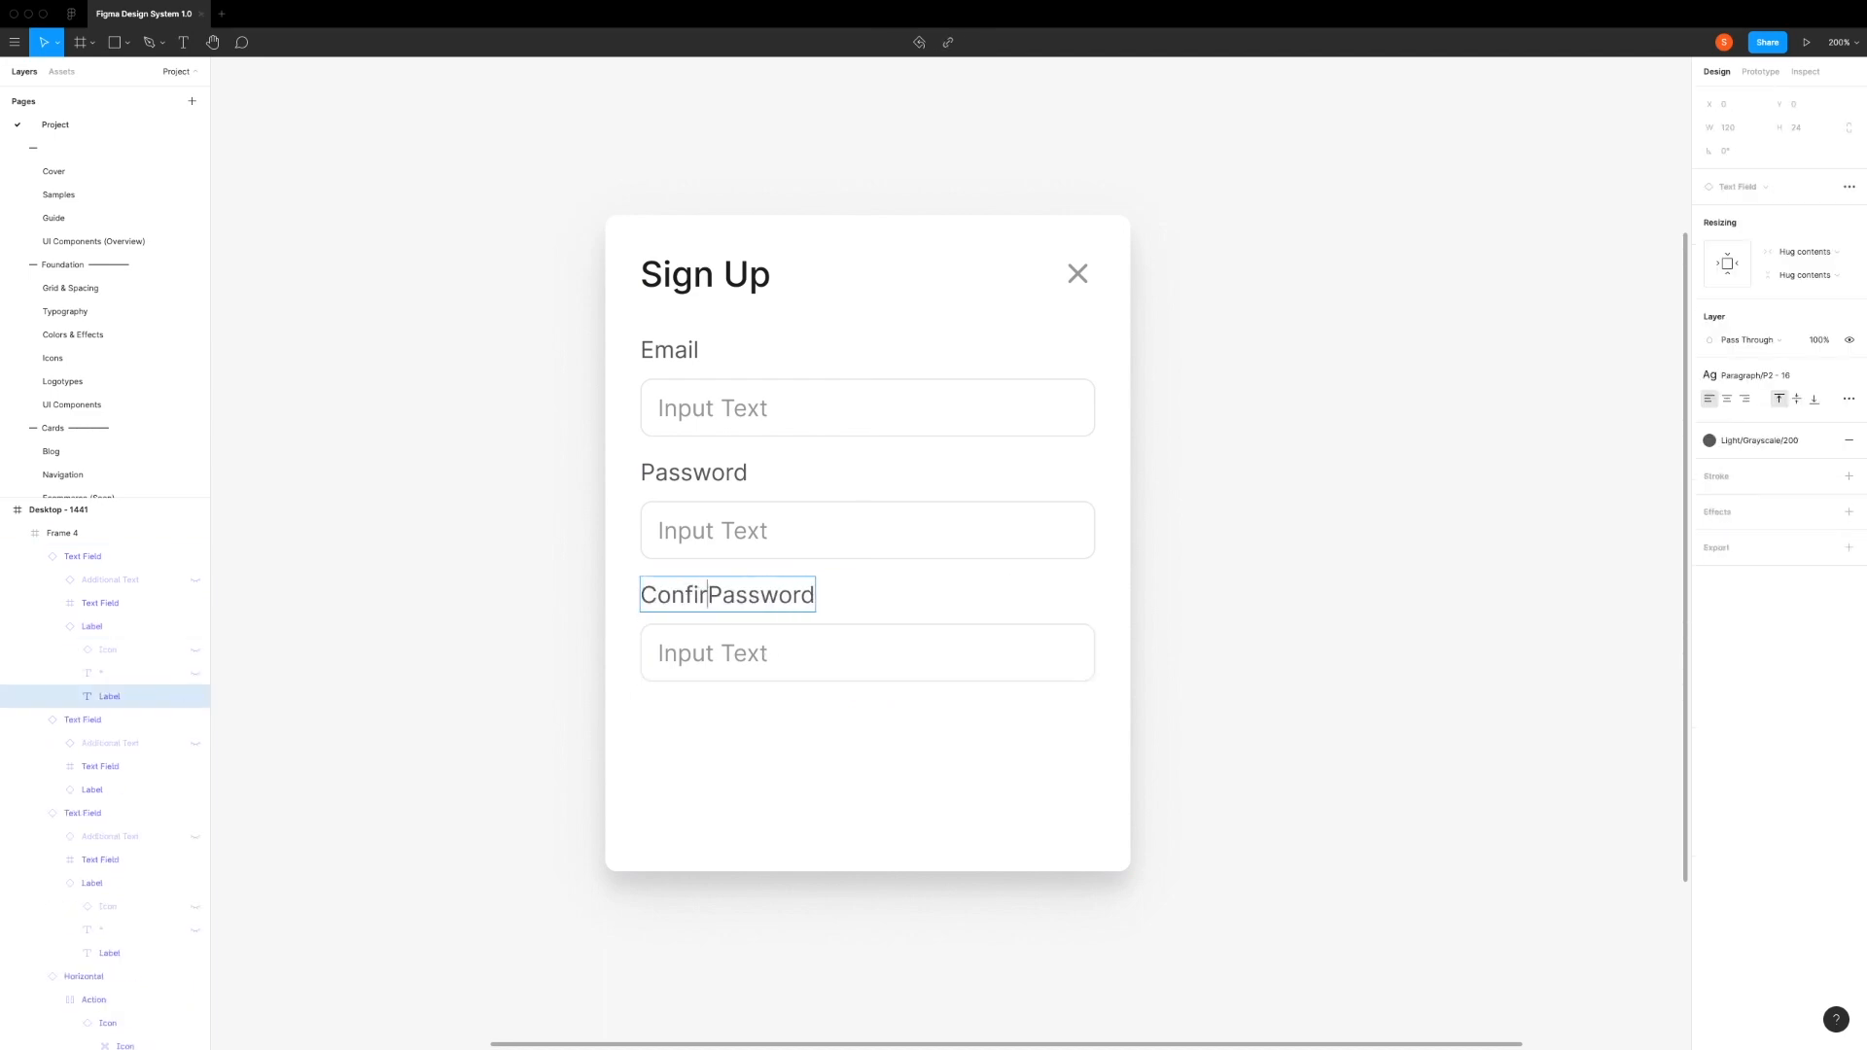
{"action": "key", "text": "Escape"}
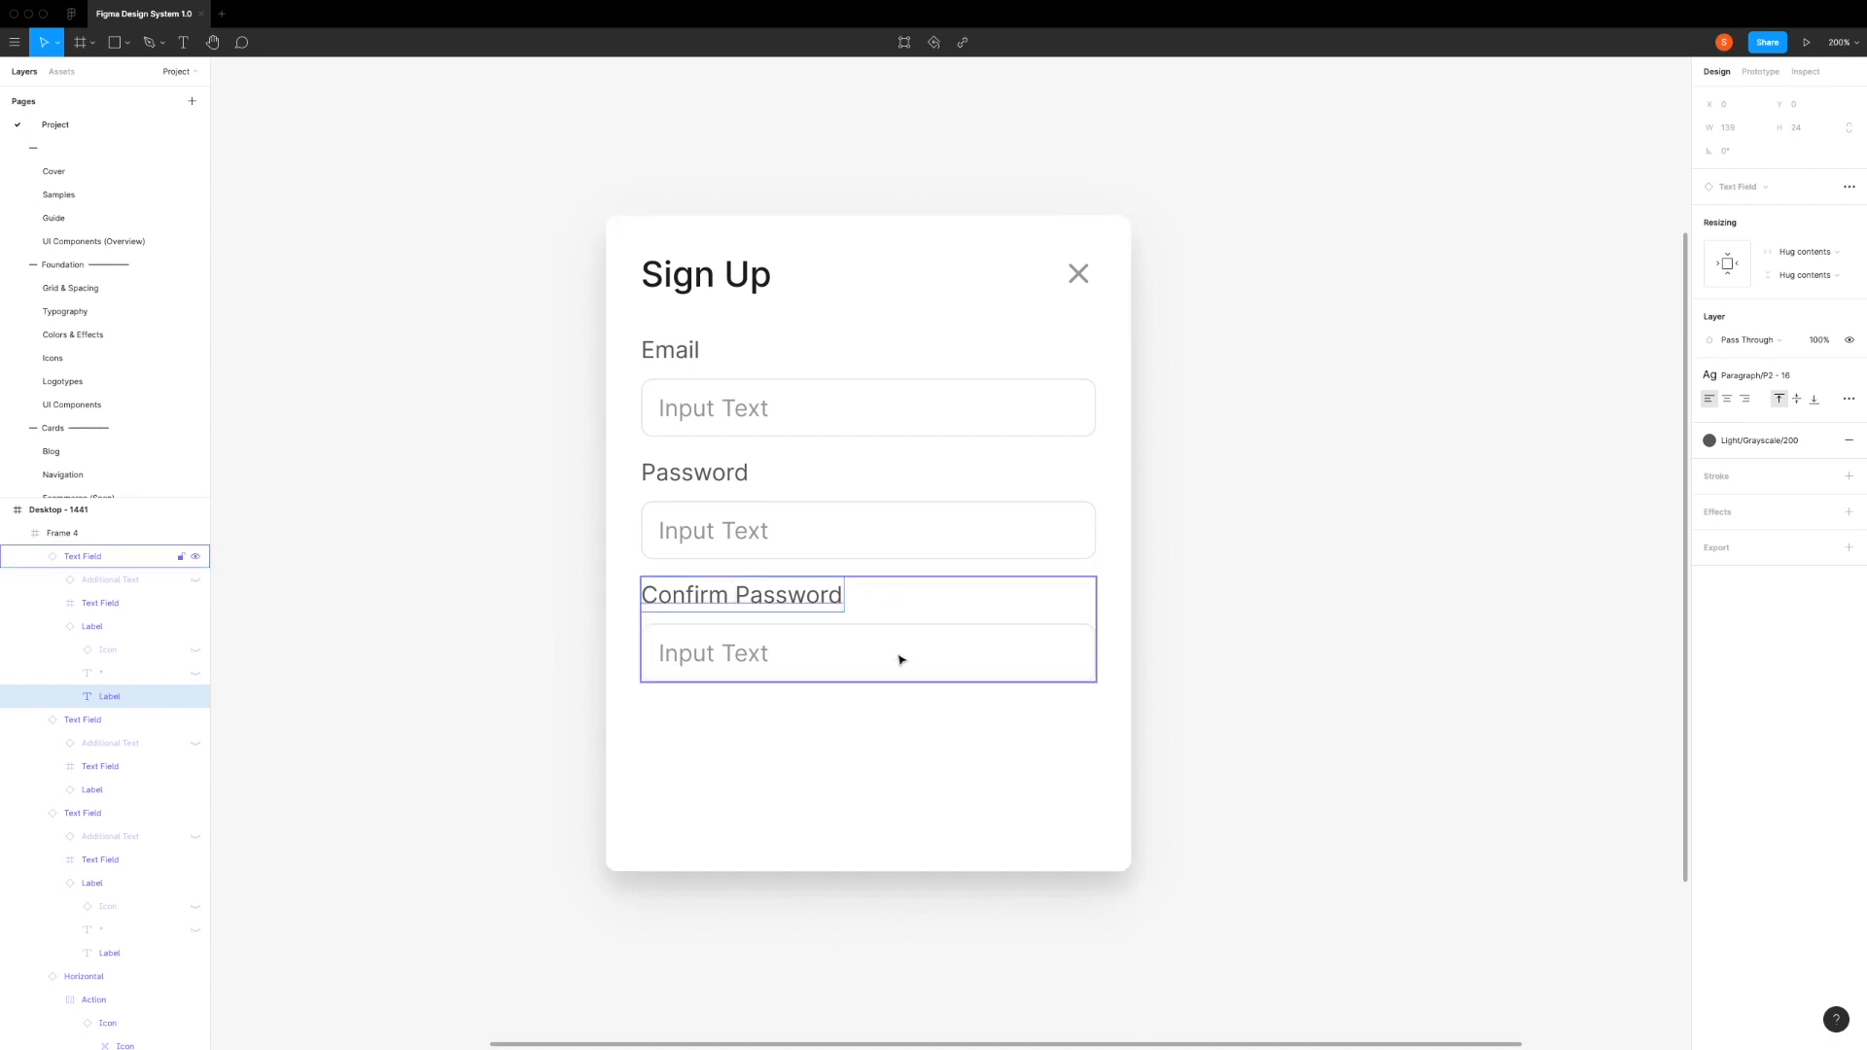
{"action": "key", "text": "Escape"}
Step: Turn on the right icon for the Password text field
{"action": "left_click", "coordinate": [861, 530]}
{"action": "left_click", "coordinate": [817, 503]}
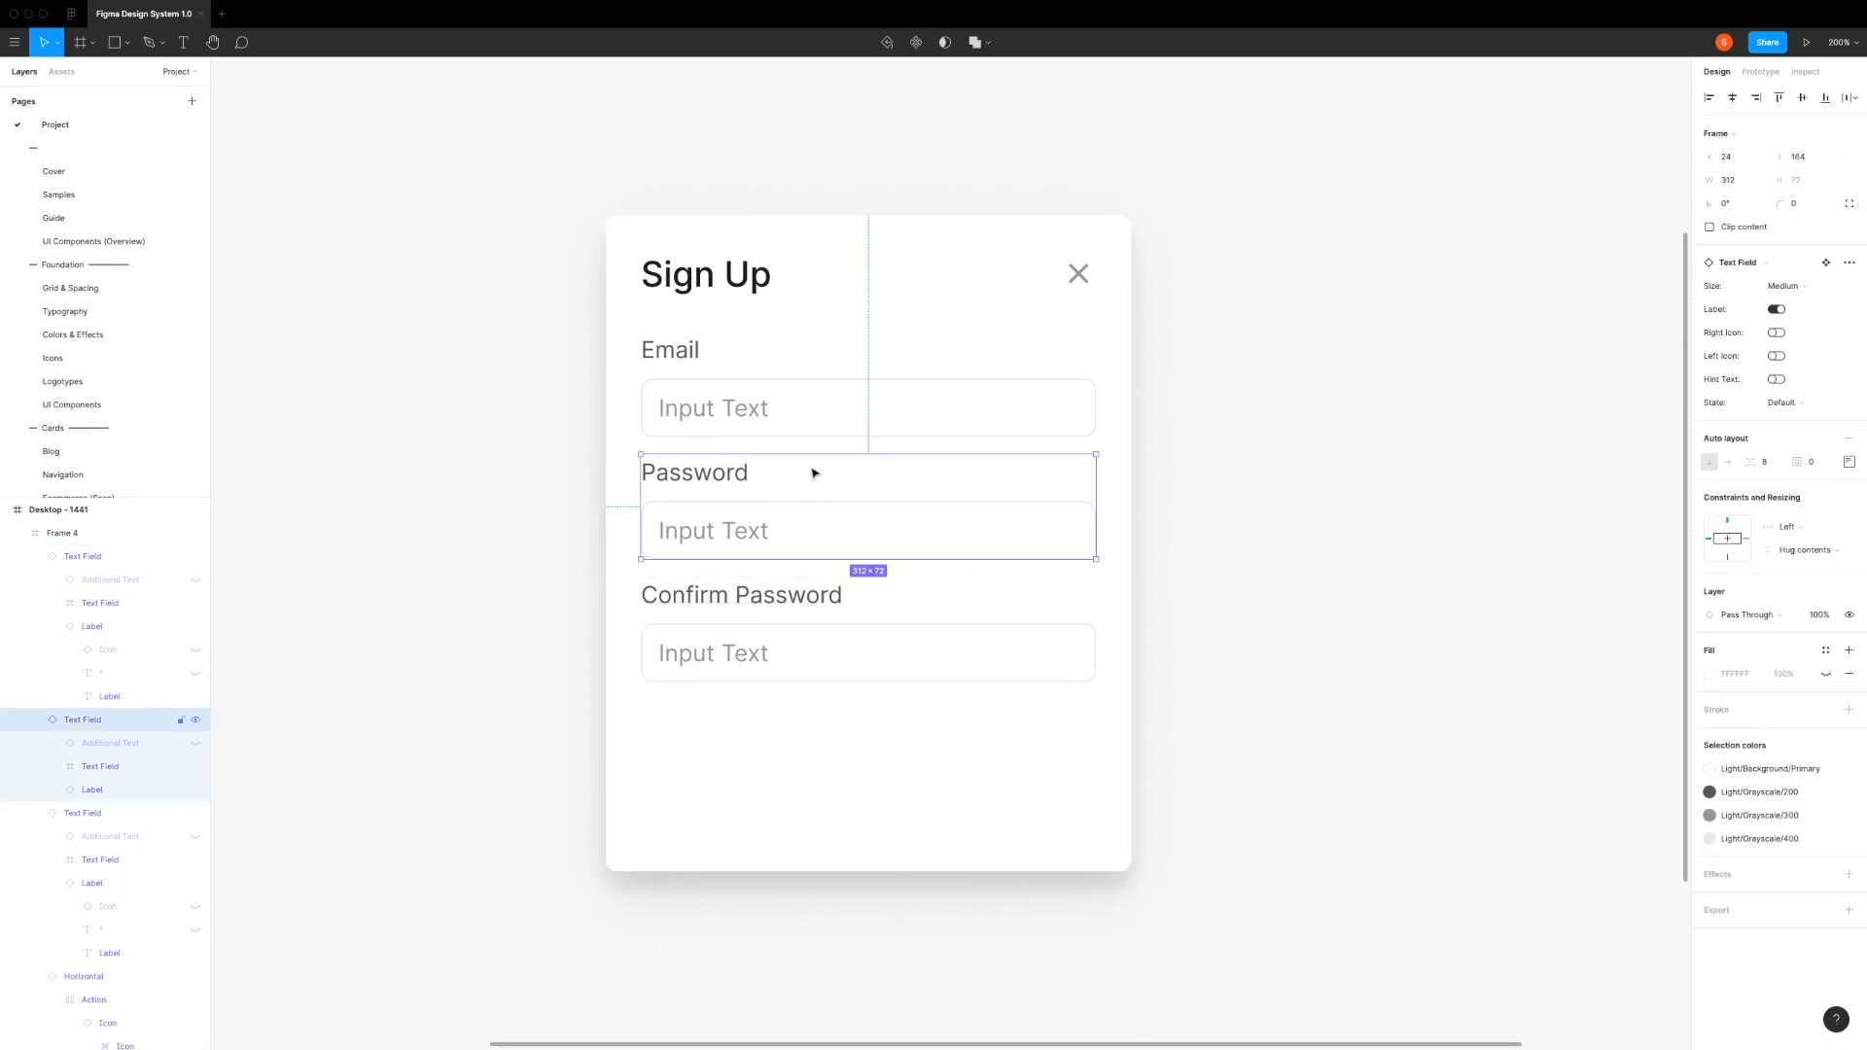
{"action": "left_click", "coordinate": [1777, 332]}
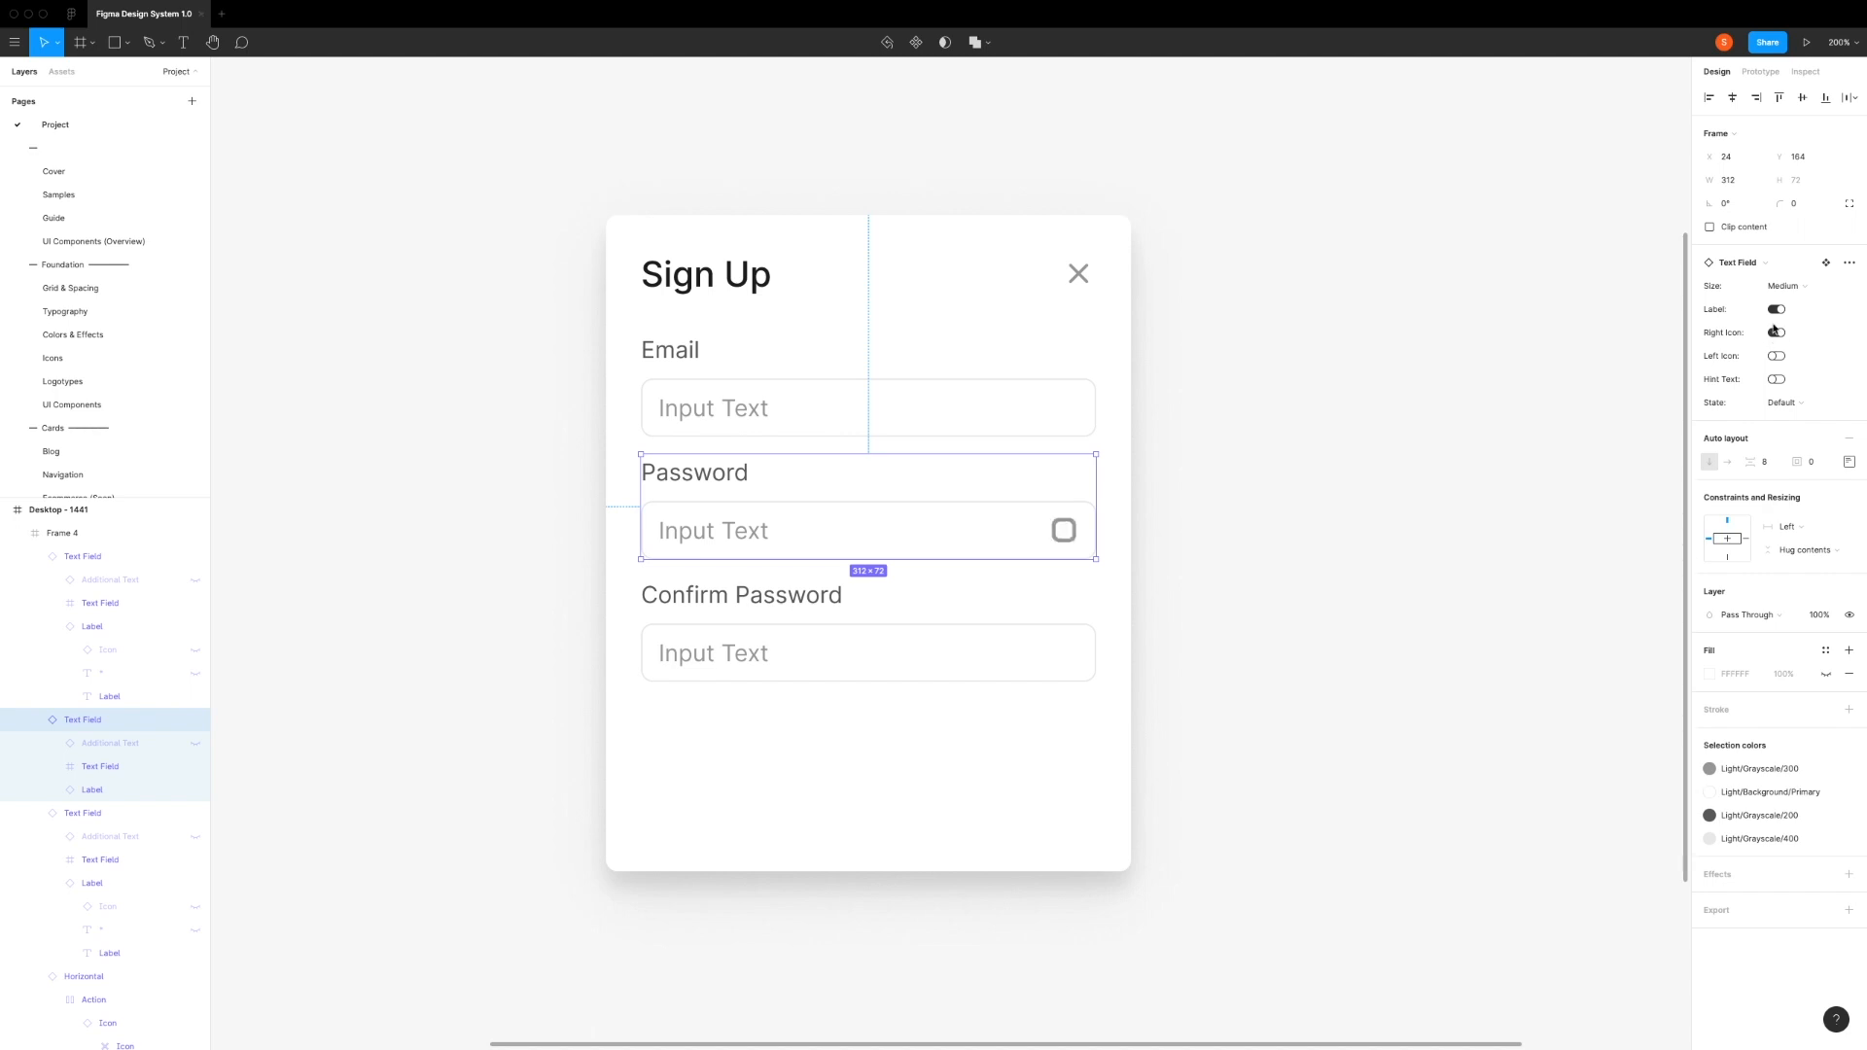
Step: Swap the Password field's right icon_area icon for the visibility icon, found by searching "visib"
{"action": "left_click", "coordinate": [1053, 534], "text": "super"}
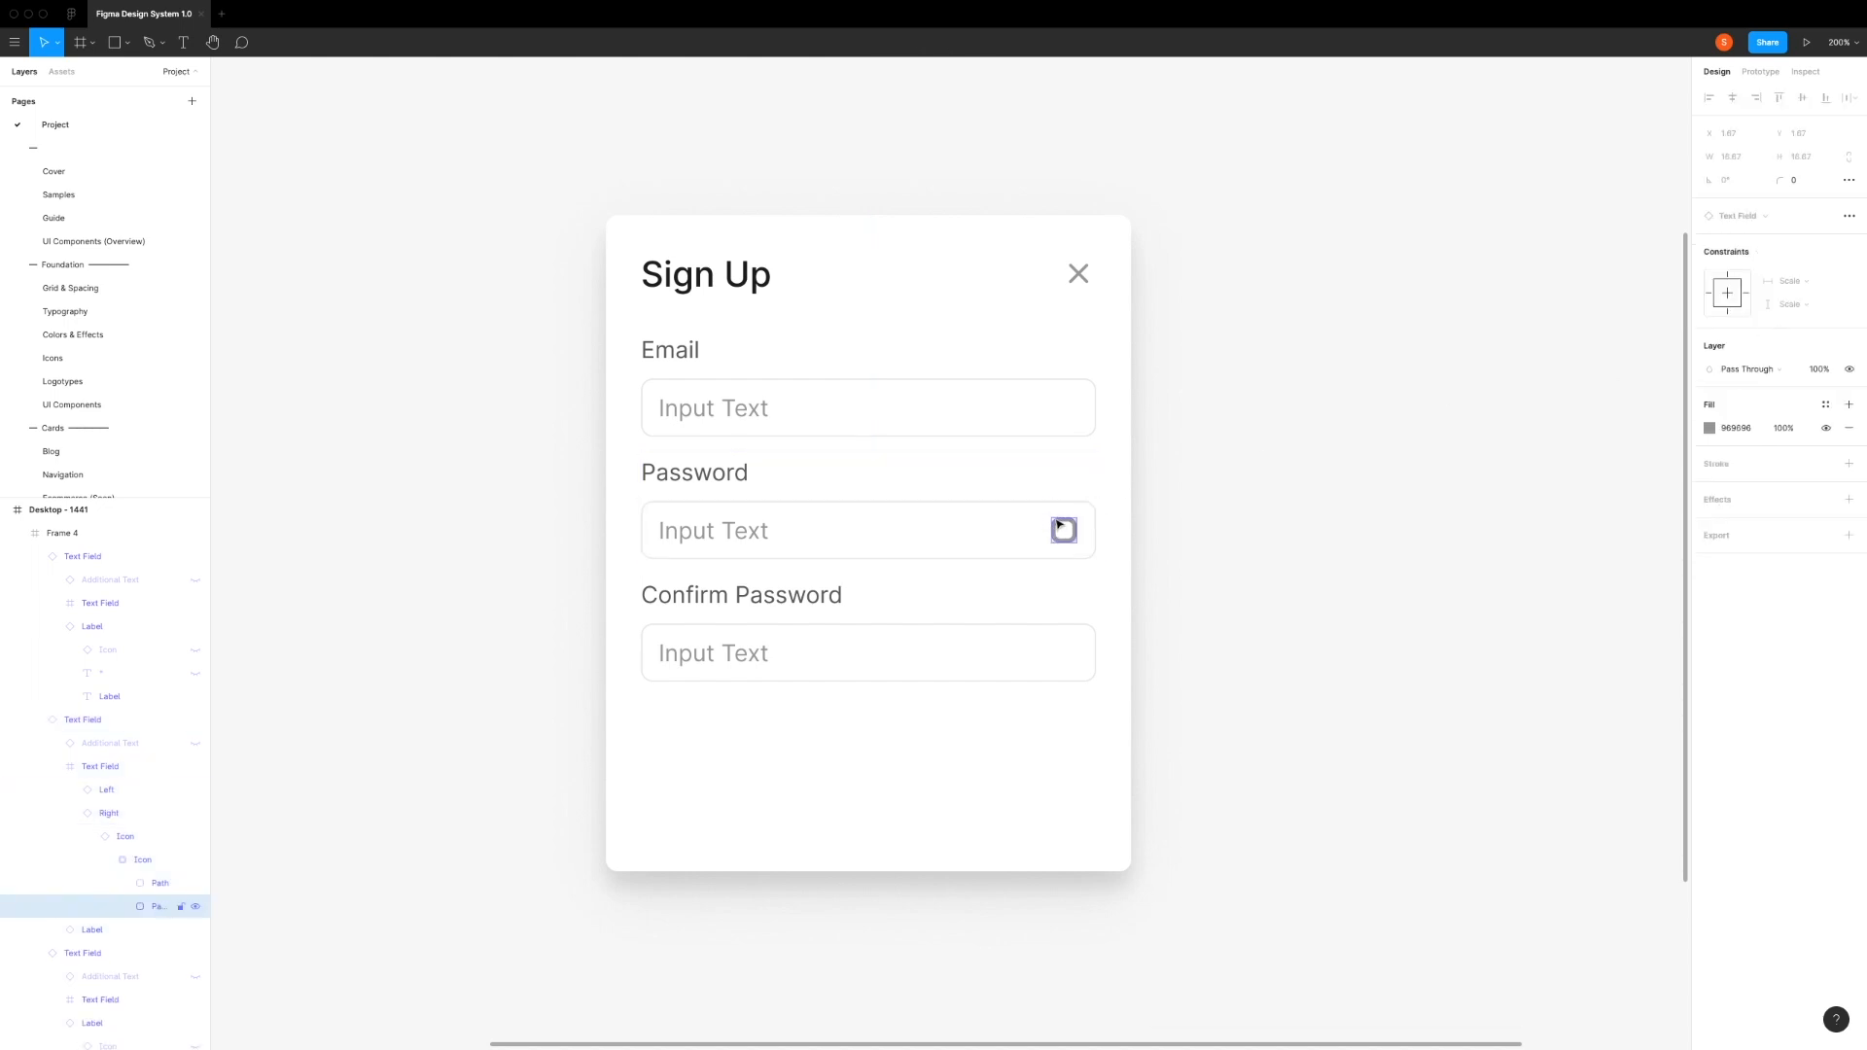
{"action": "left_click", "coordinate": [1060, 525]}
{"action": "left_click", "coordinate": [1734, 264]}
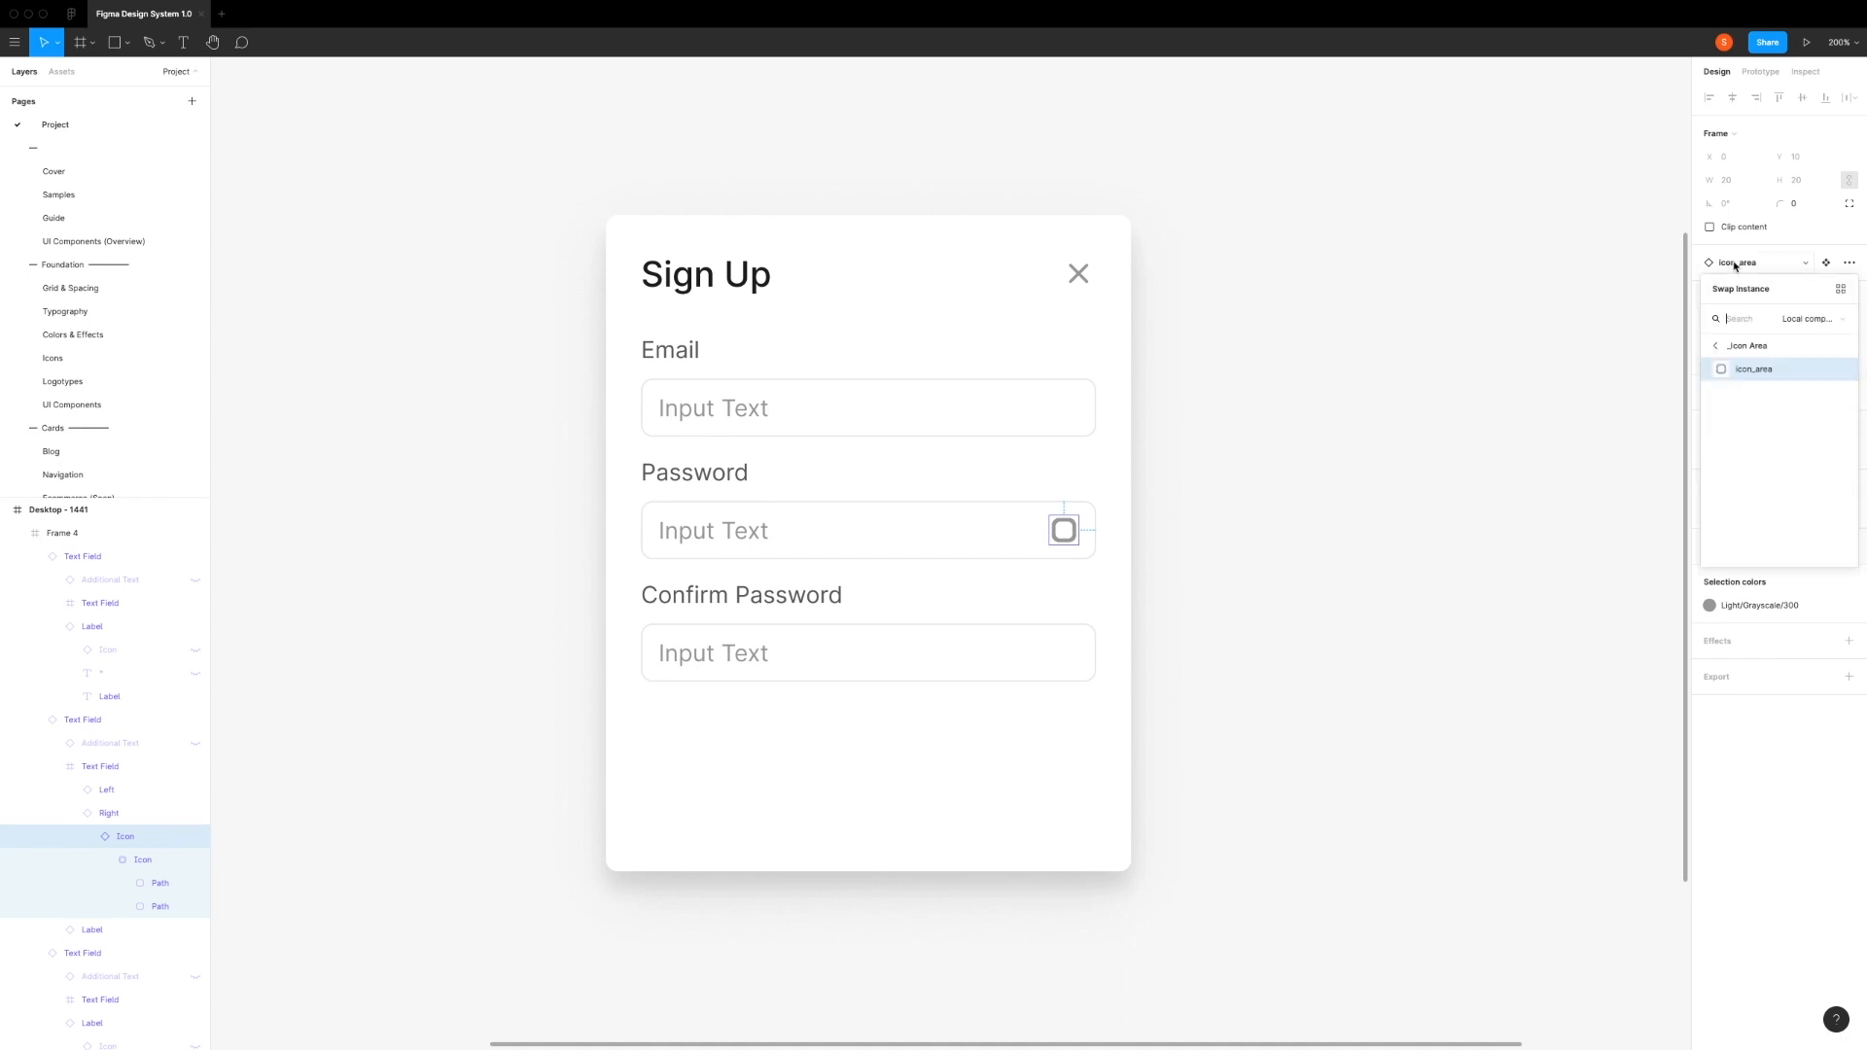
{"action": "type", "text": "visib"}
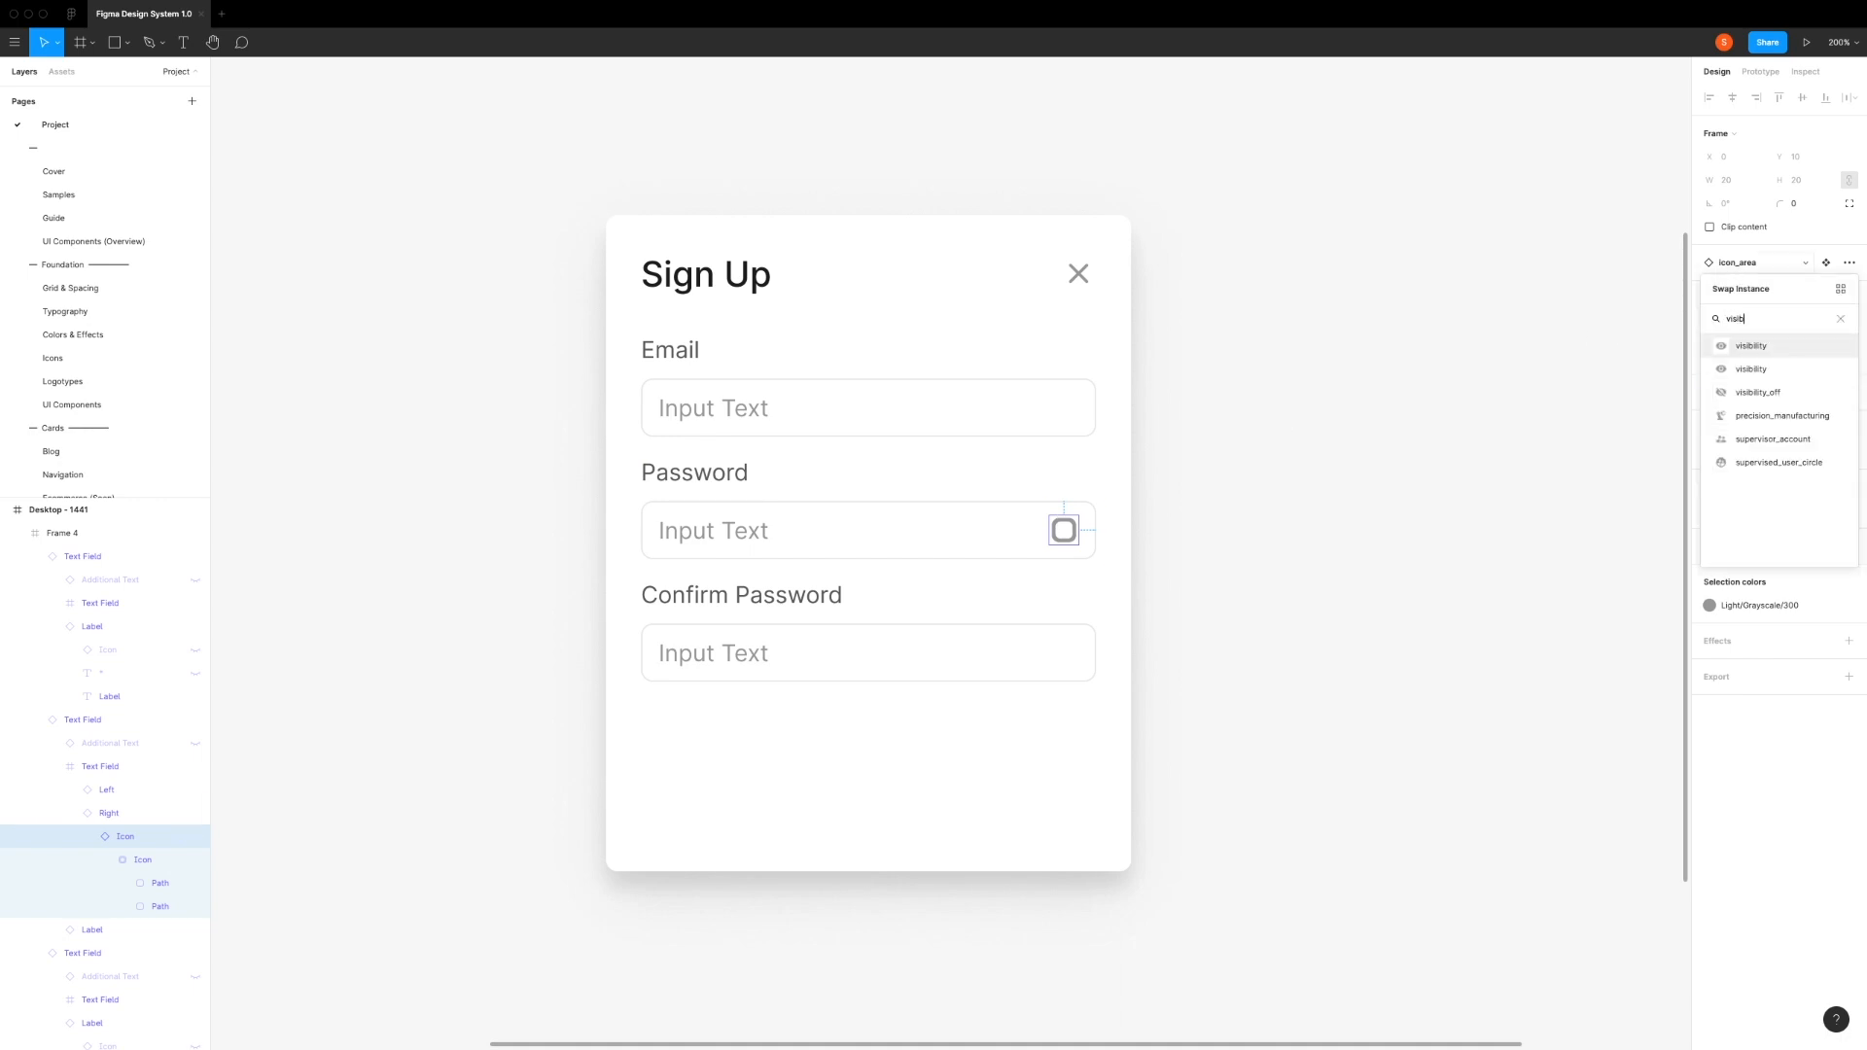
{"action": "left_click", "coordinate": [1748, 348]}
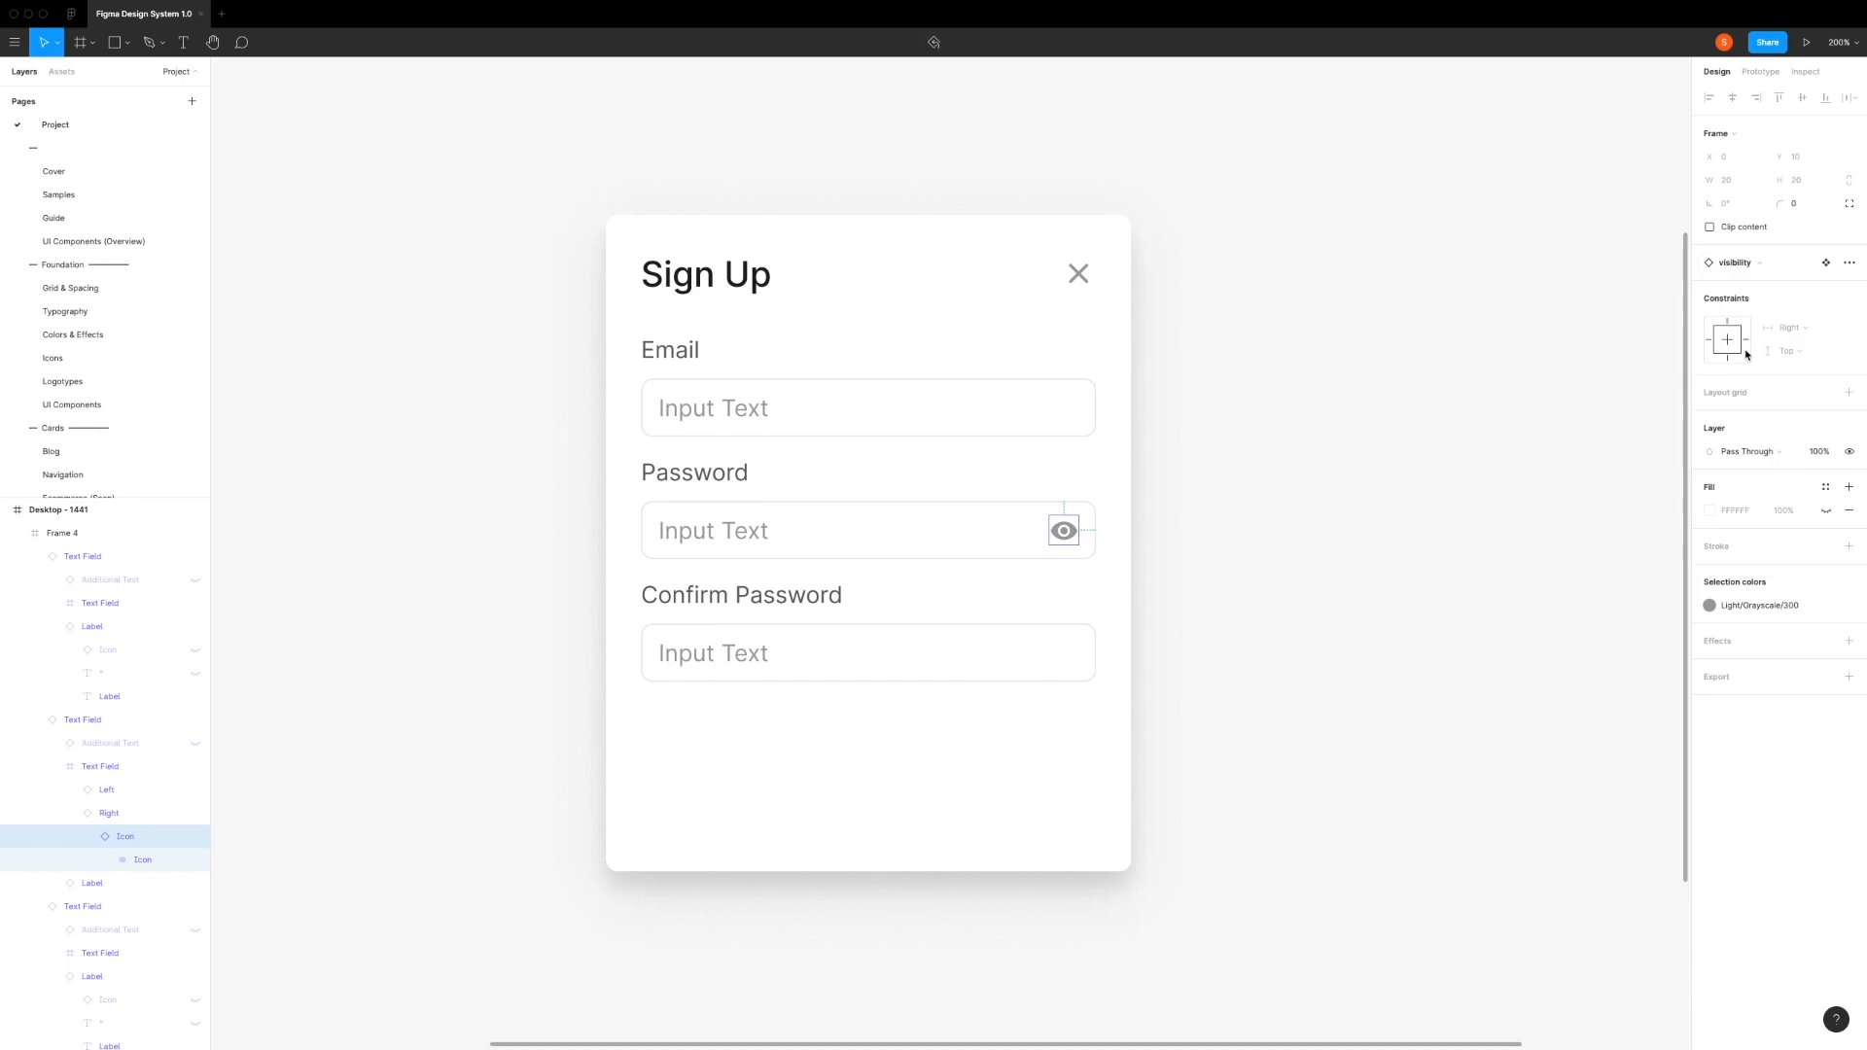
Step: Extend the Sign Up card frame downward to a height of 554 px
{"action": "left_click", "coordinate": [1034, 628]}
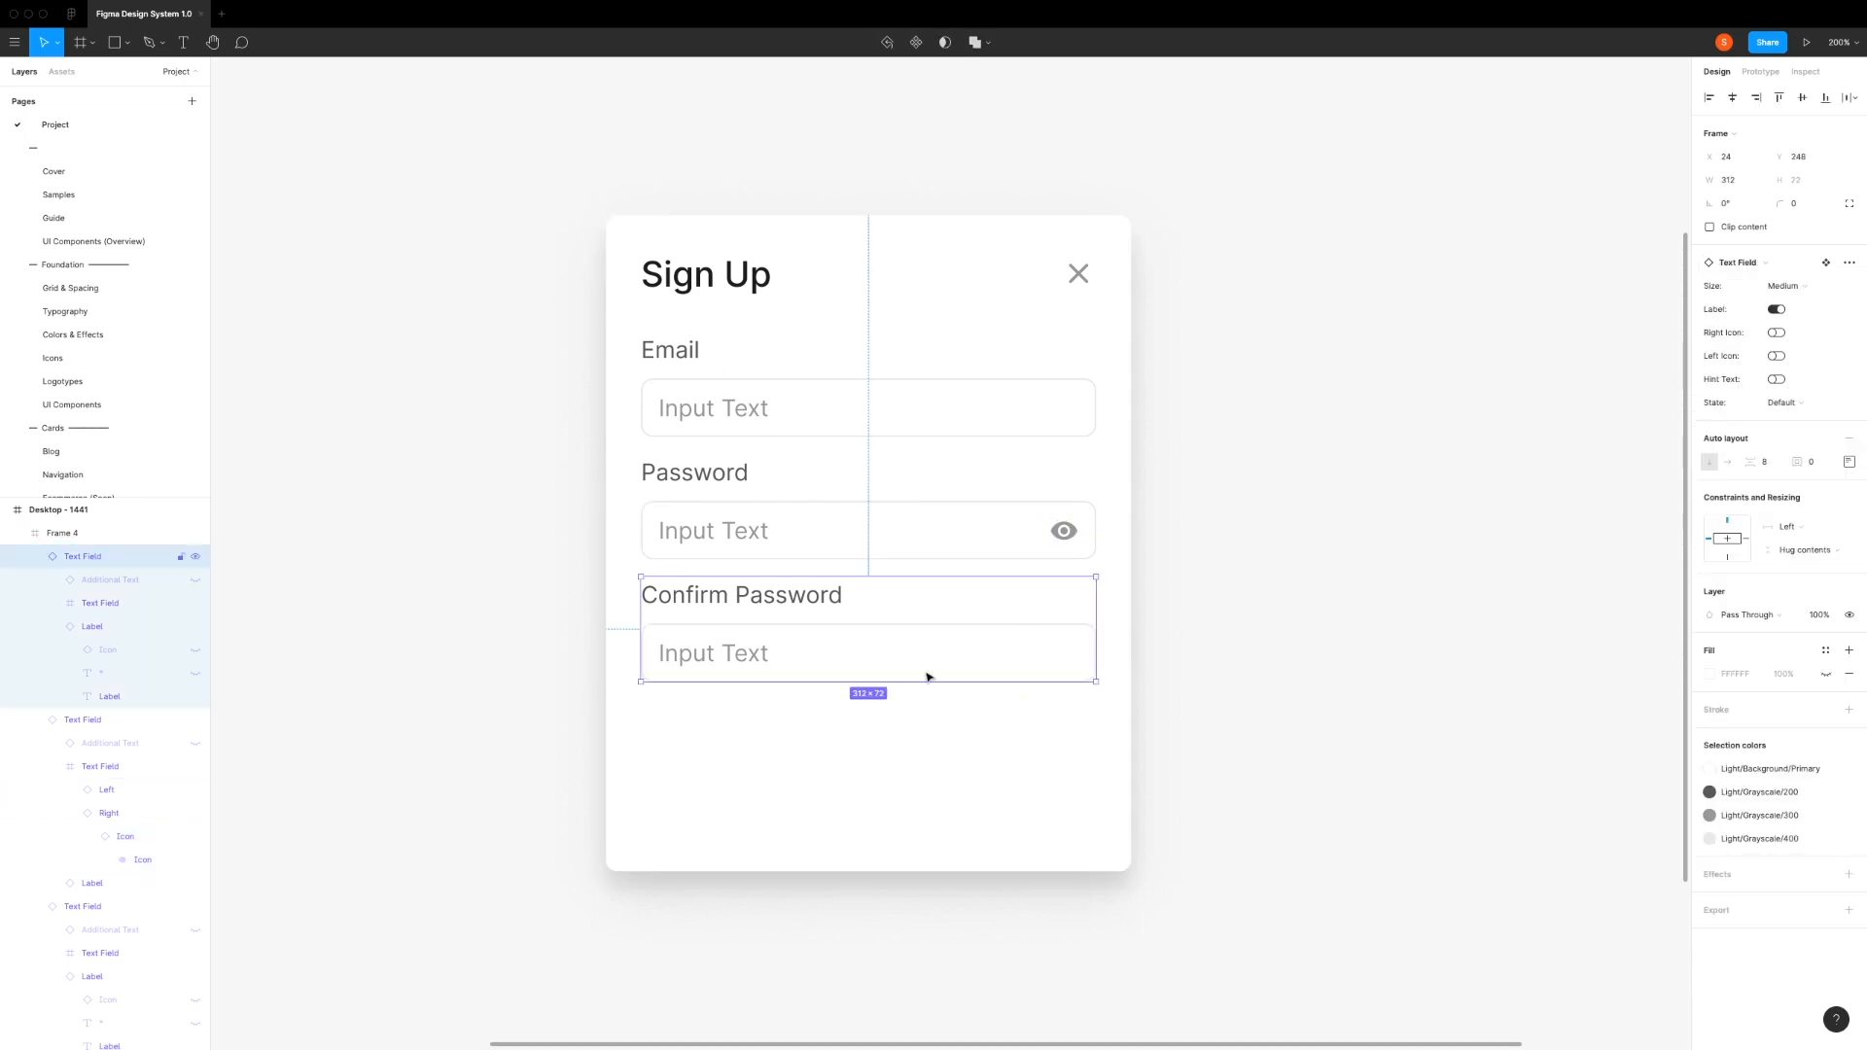
{"action": "left_click", "coordinate": [879, 737]}
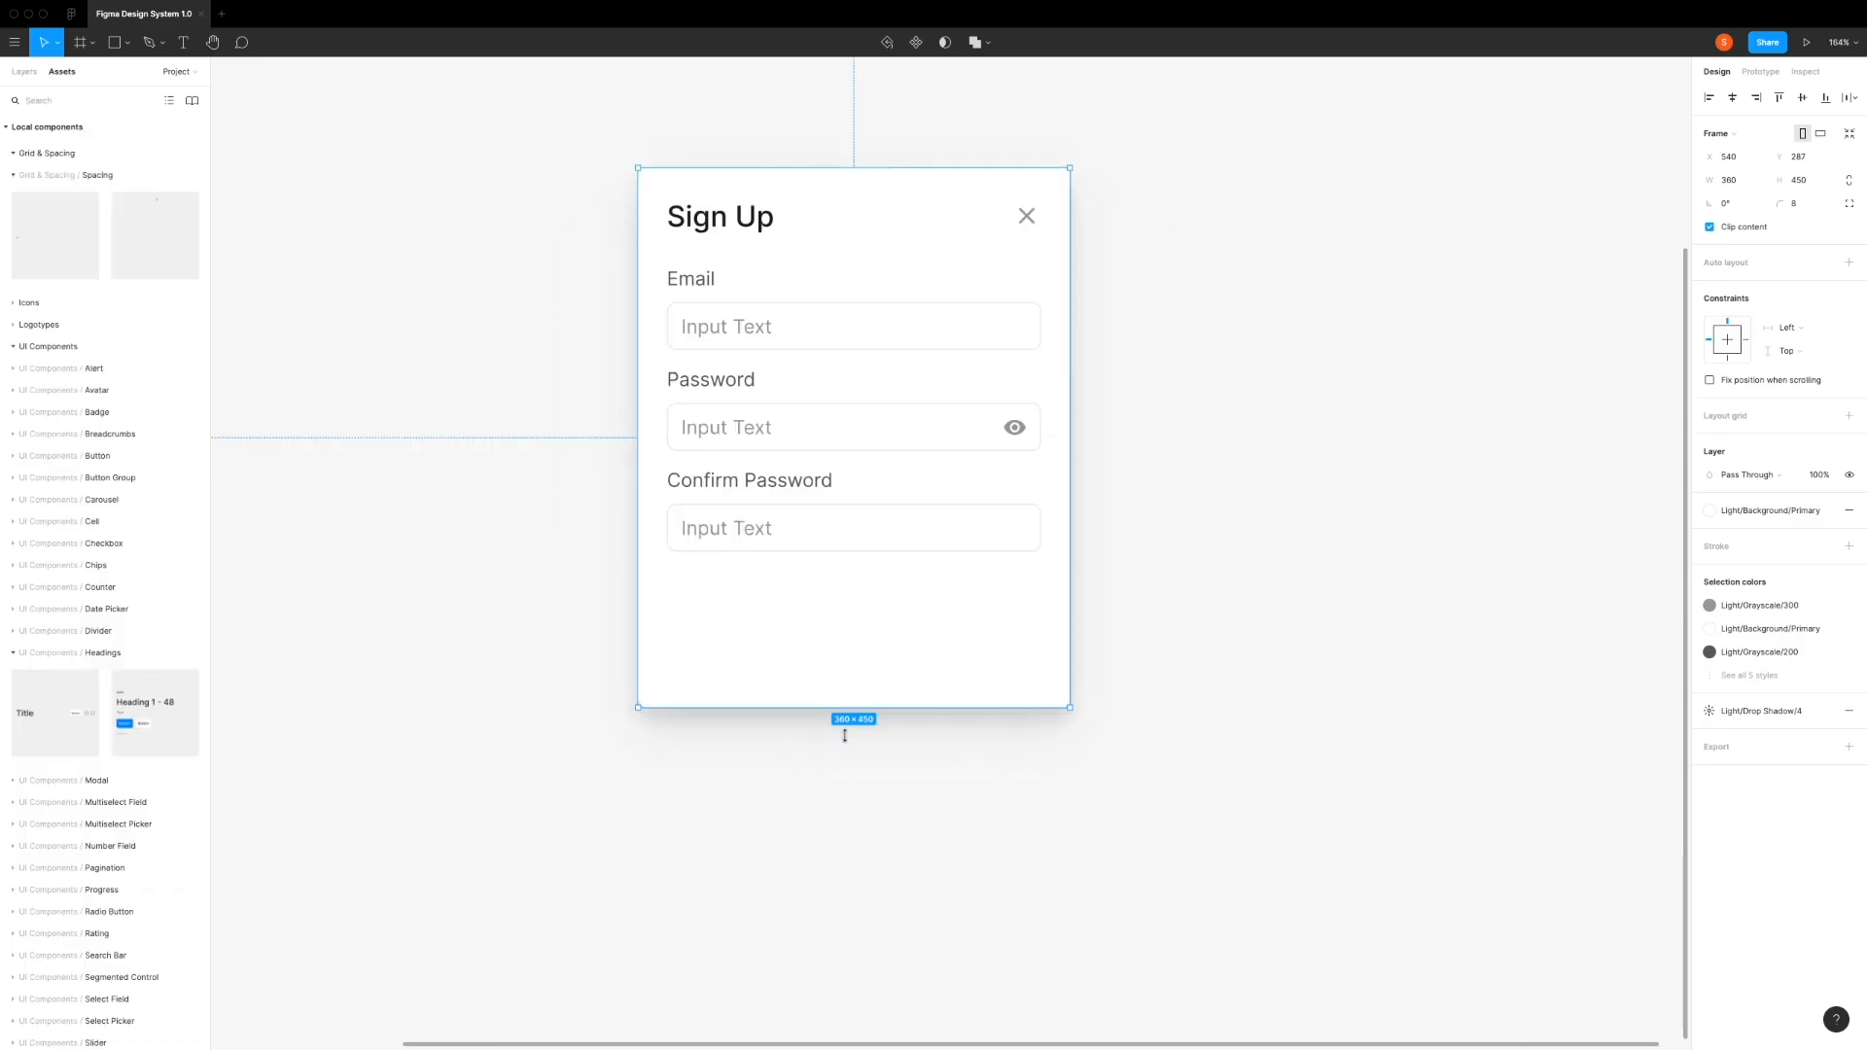
{"action": "left_click_drag", "start_coordinate": [844, 736], "coordinate": [843, 836]}
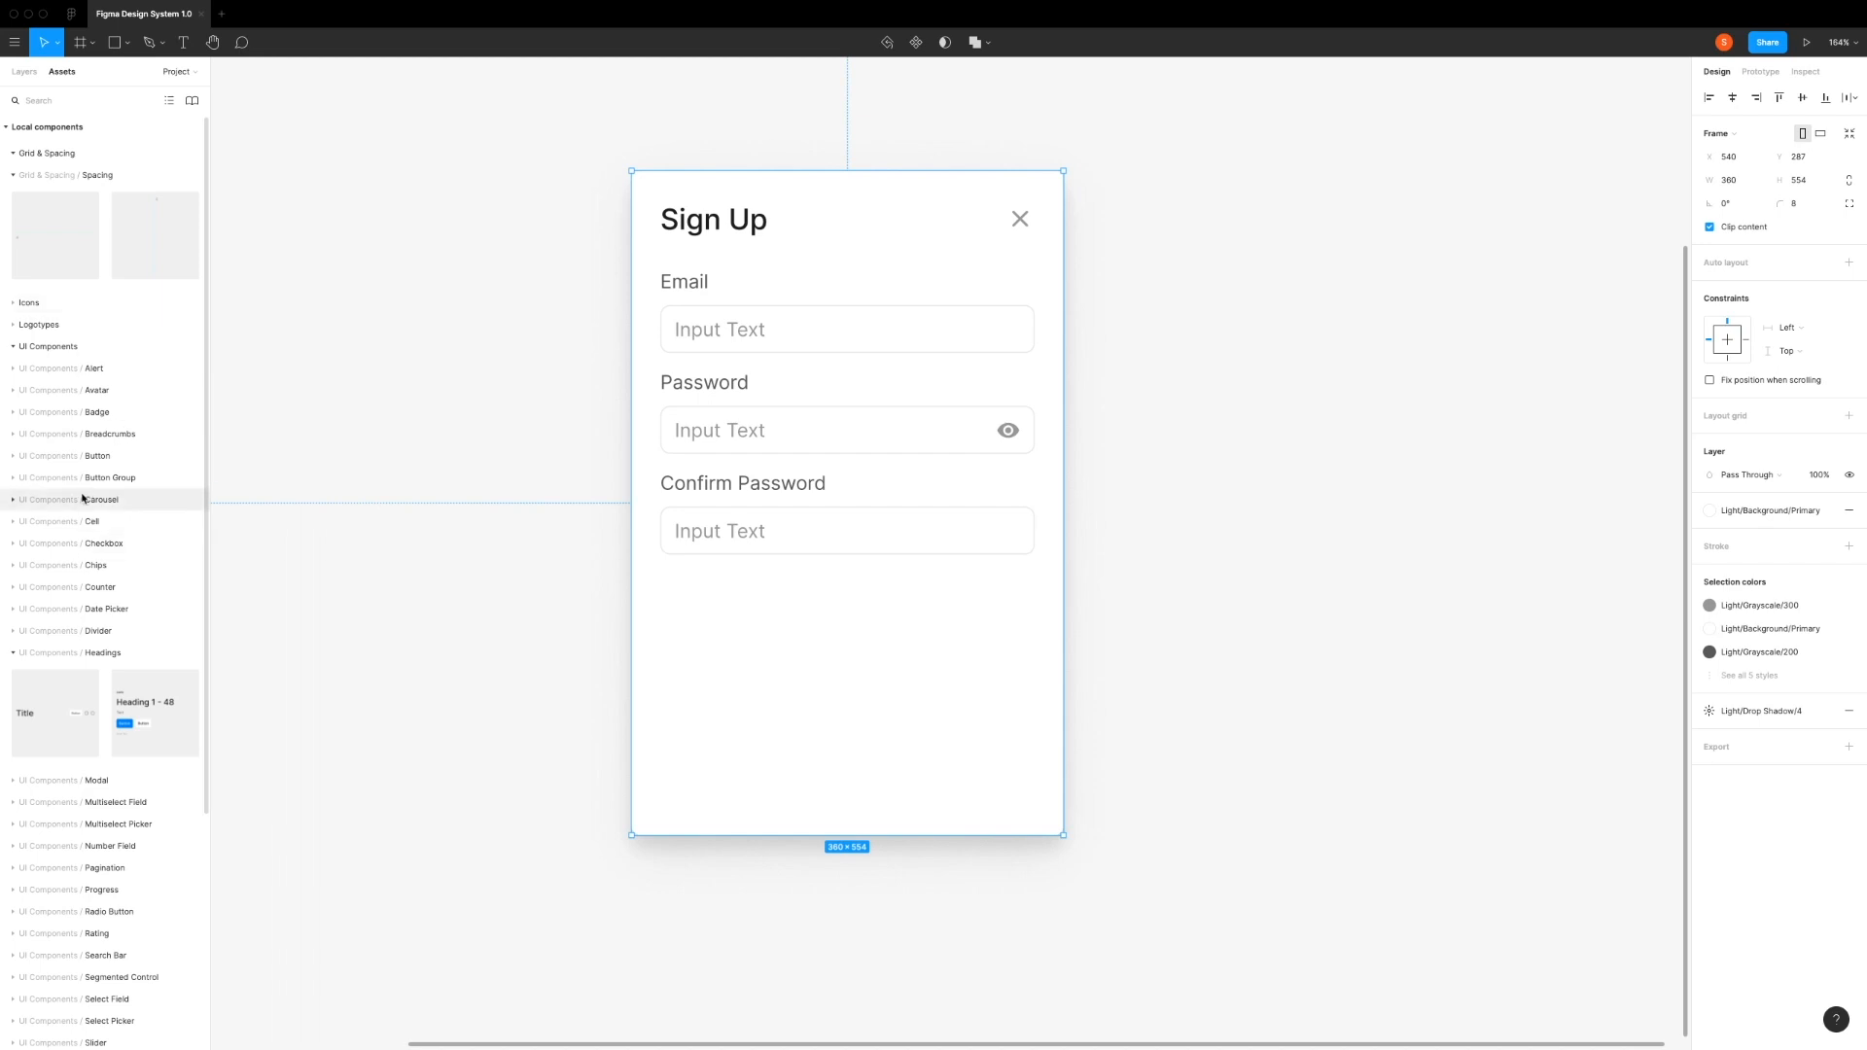
Step: Add a Checkbox component with its label turned on below the Confirm Password field at X 24, Y 344
{"action": "left_click", "coordinate": [62, 545]}
{"action": "key", "text": "Escape"}
{"action": "left_click_drag", "start_coordinate": [493, 601], "coordinate": [685, 621]}
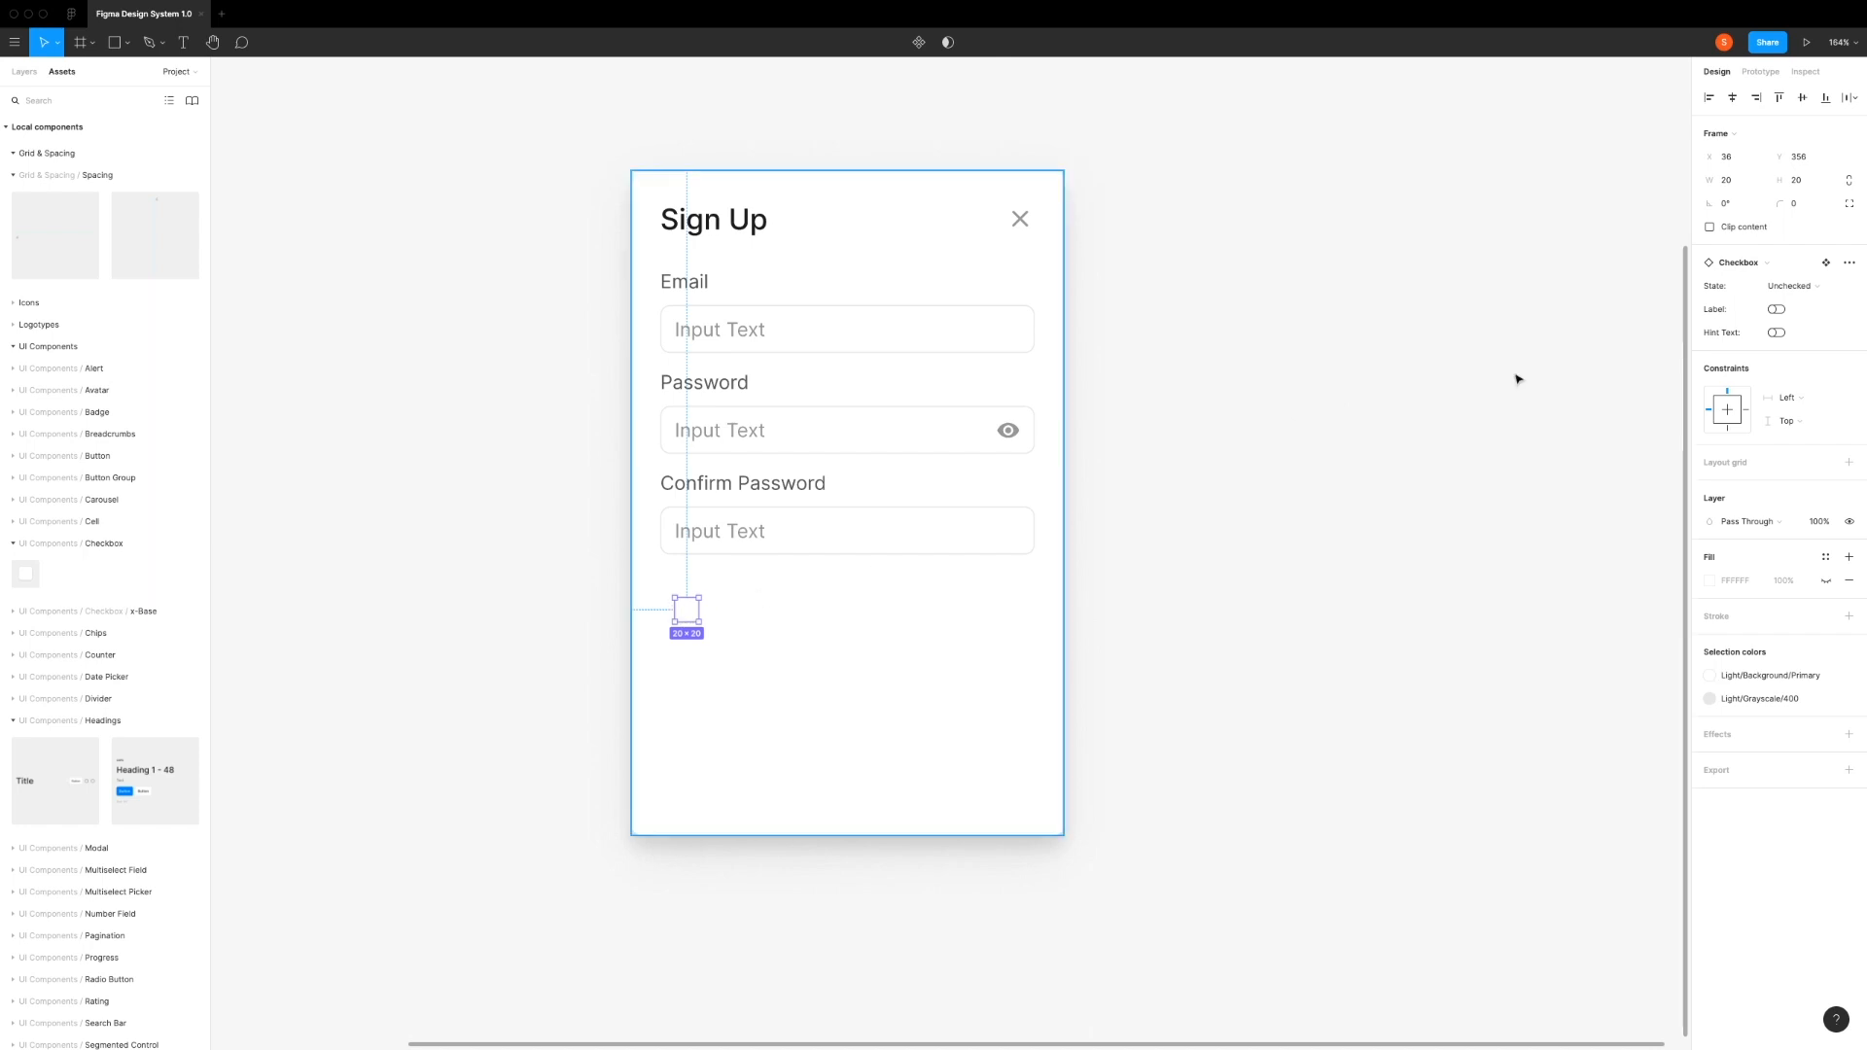
{"action": "left_click", "coordinate": [1776, 309]}
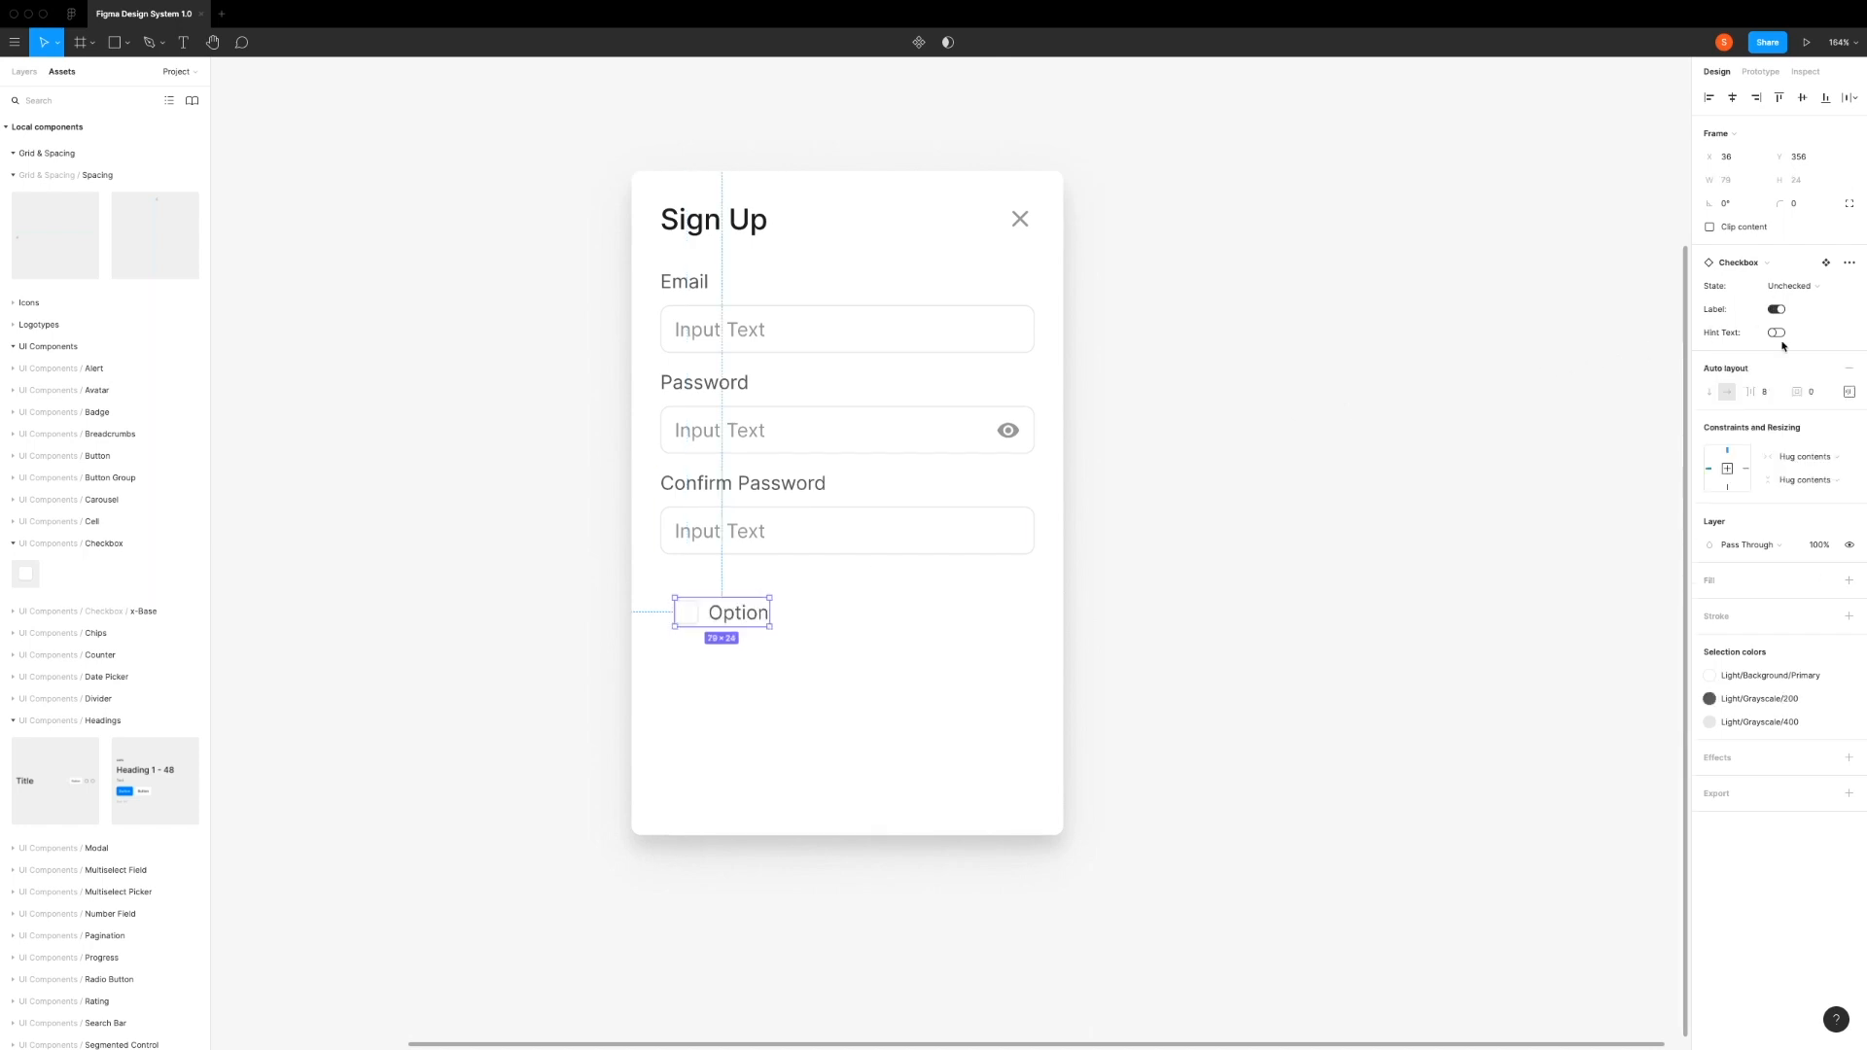
{"action": "left_click_drag", "start_coordinate": [724, 612], "coordinate": [713, 605]}
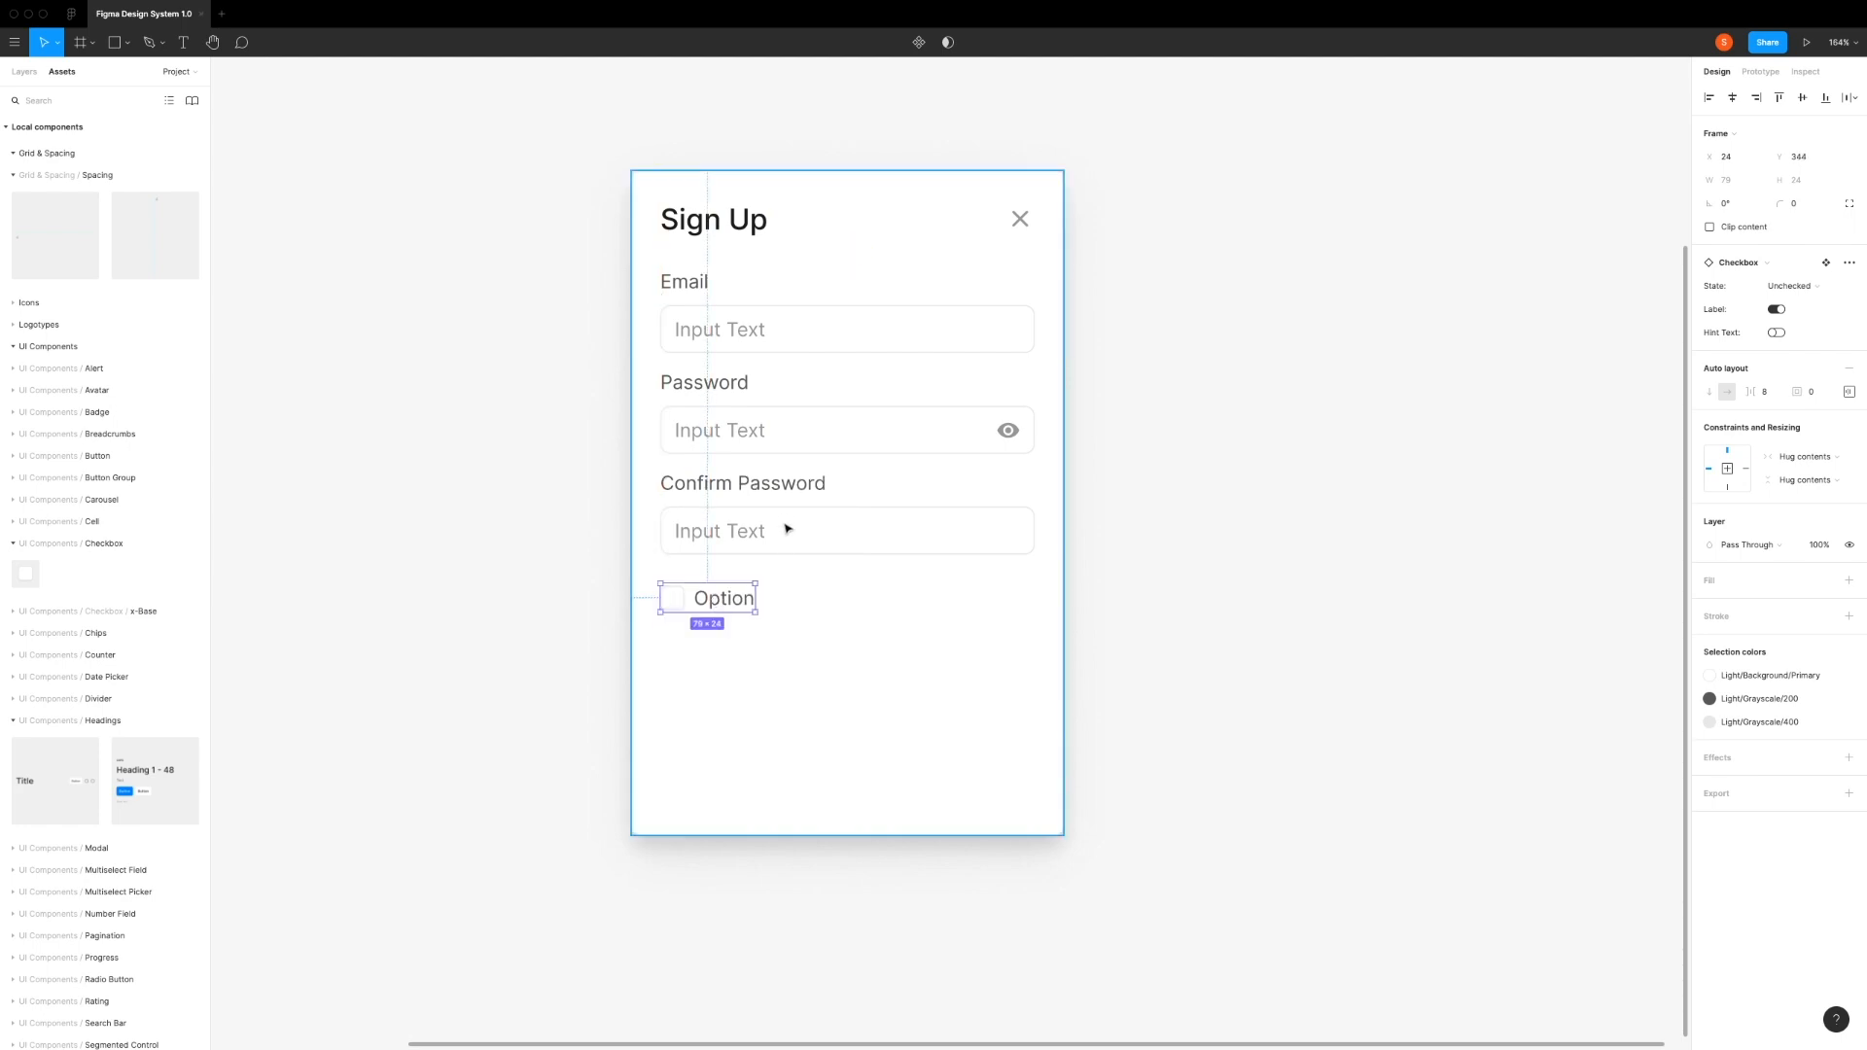
Step: Change the checkbox's label text to "I agree with the"
{"action": "double_click", "coordinate": [713, 605]}
{"action": "double_click", "coordinate": [730, 597]}
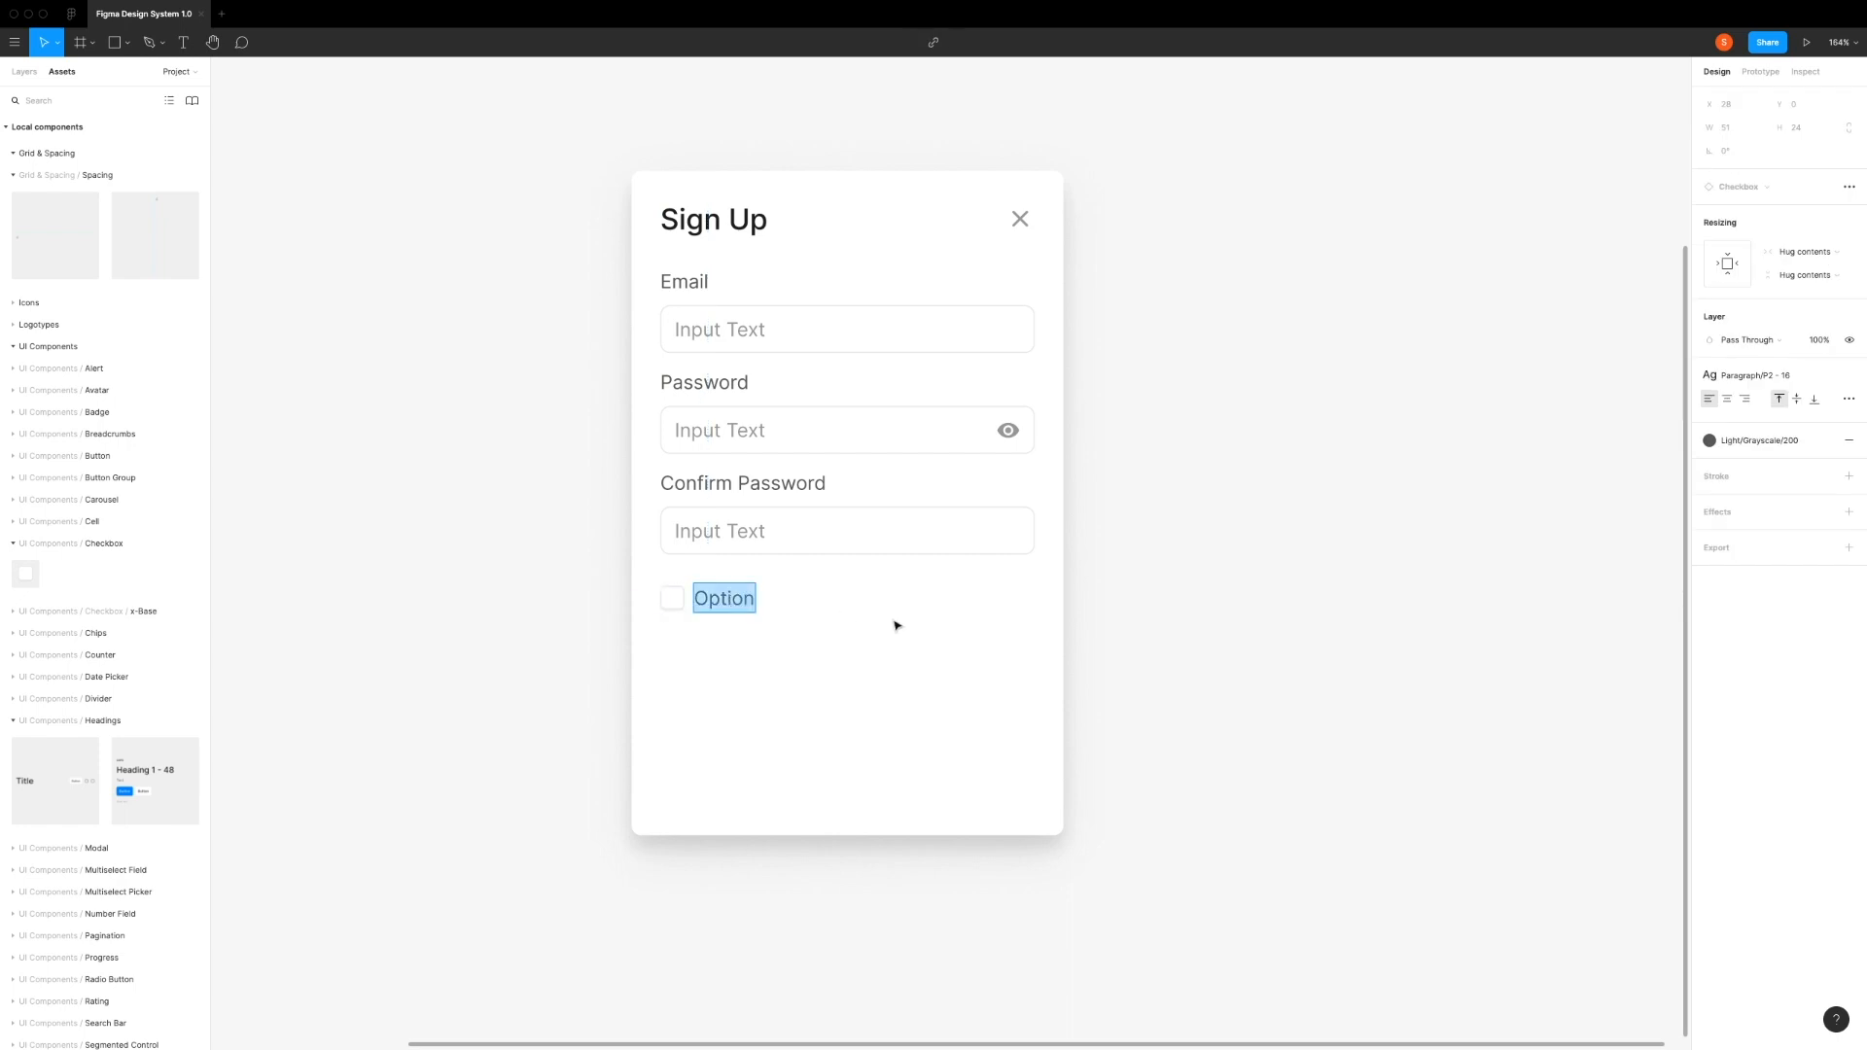
{"action": "type", "text": "I"}
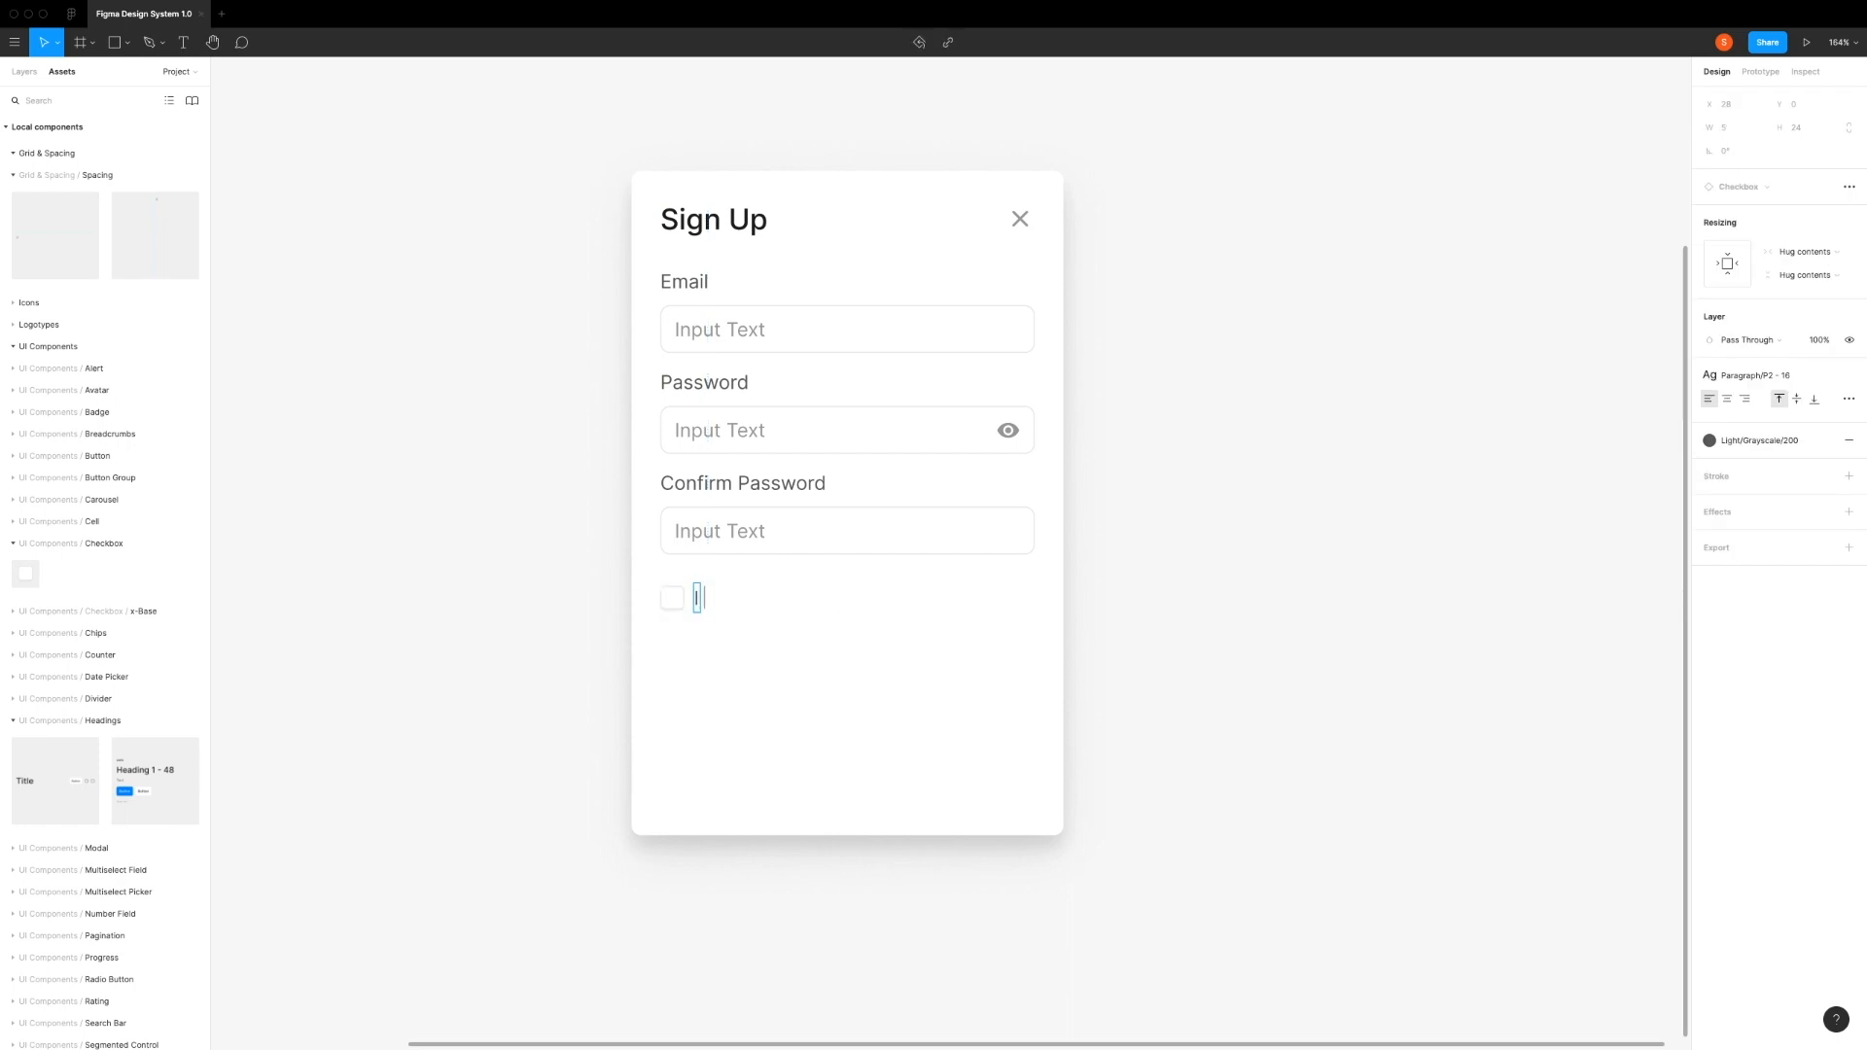
{"action": "type", "text": " agree with the"}
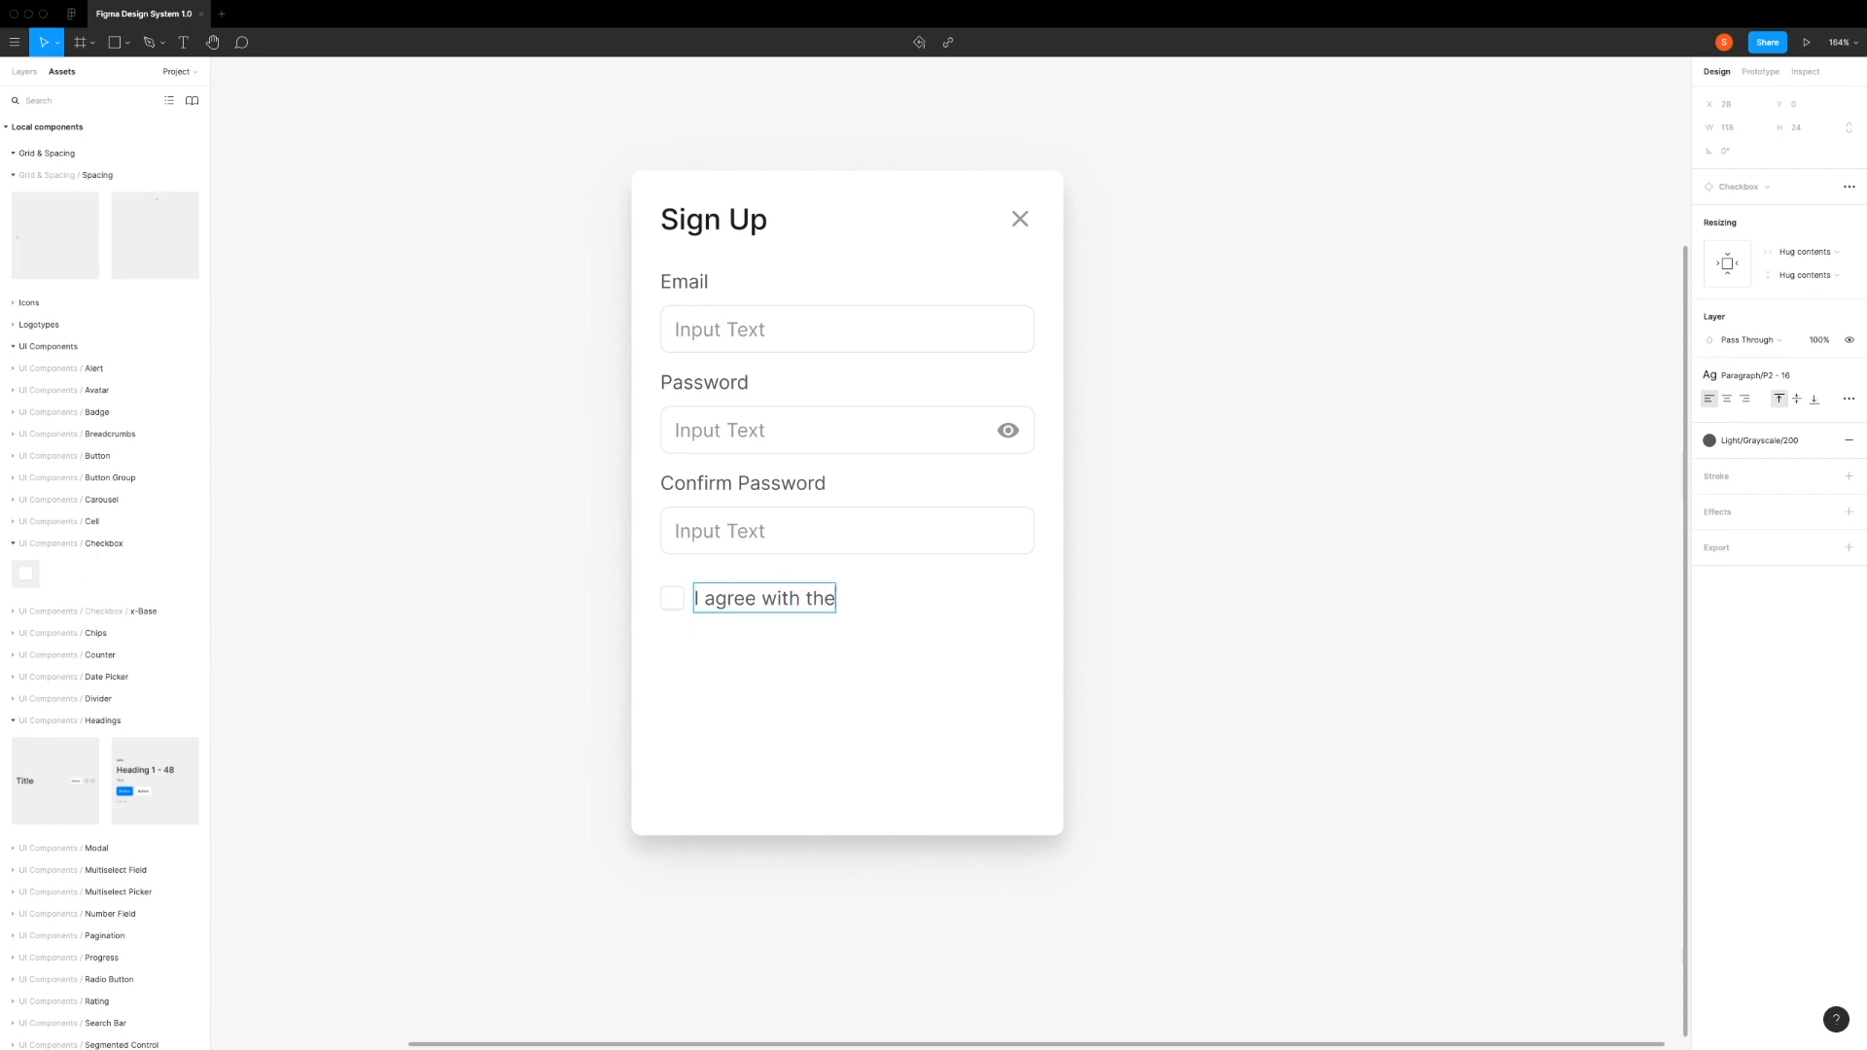
{"action": "left_click", "coordinate": [820, 663]}
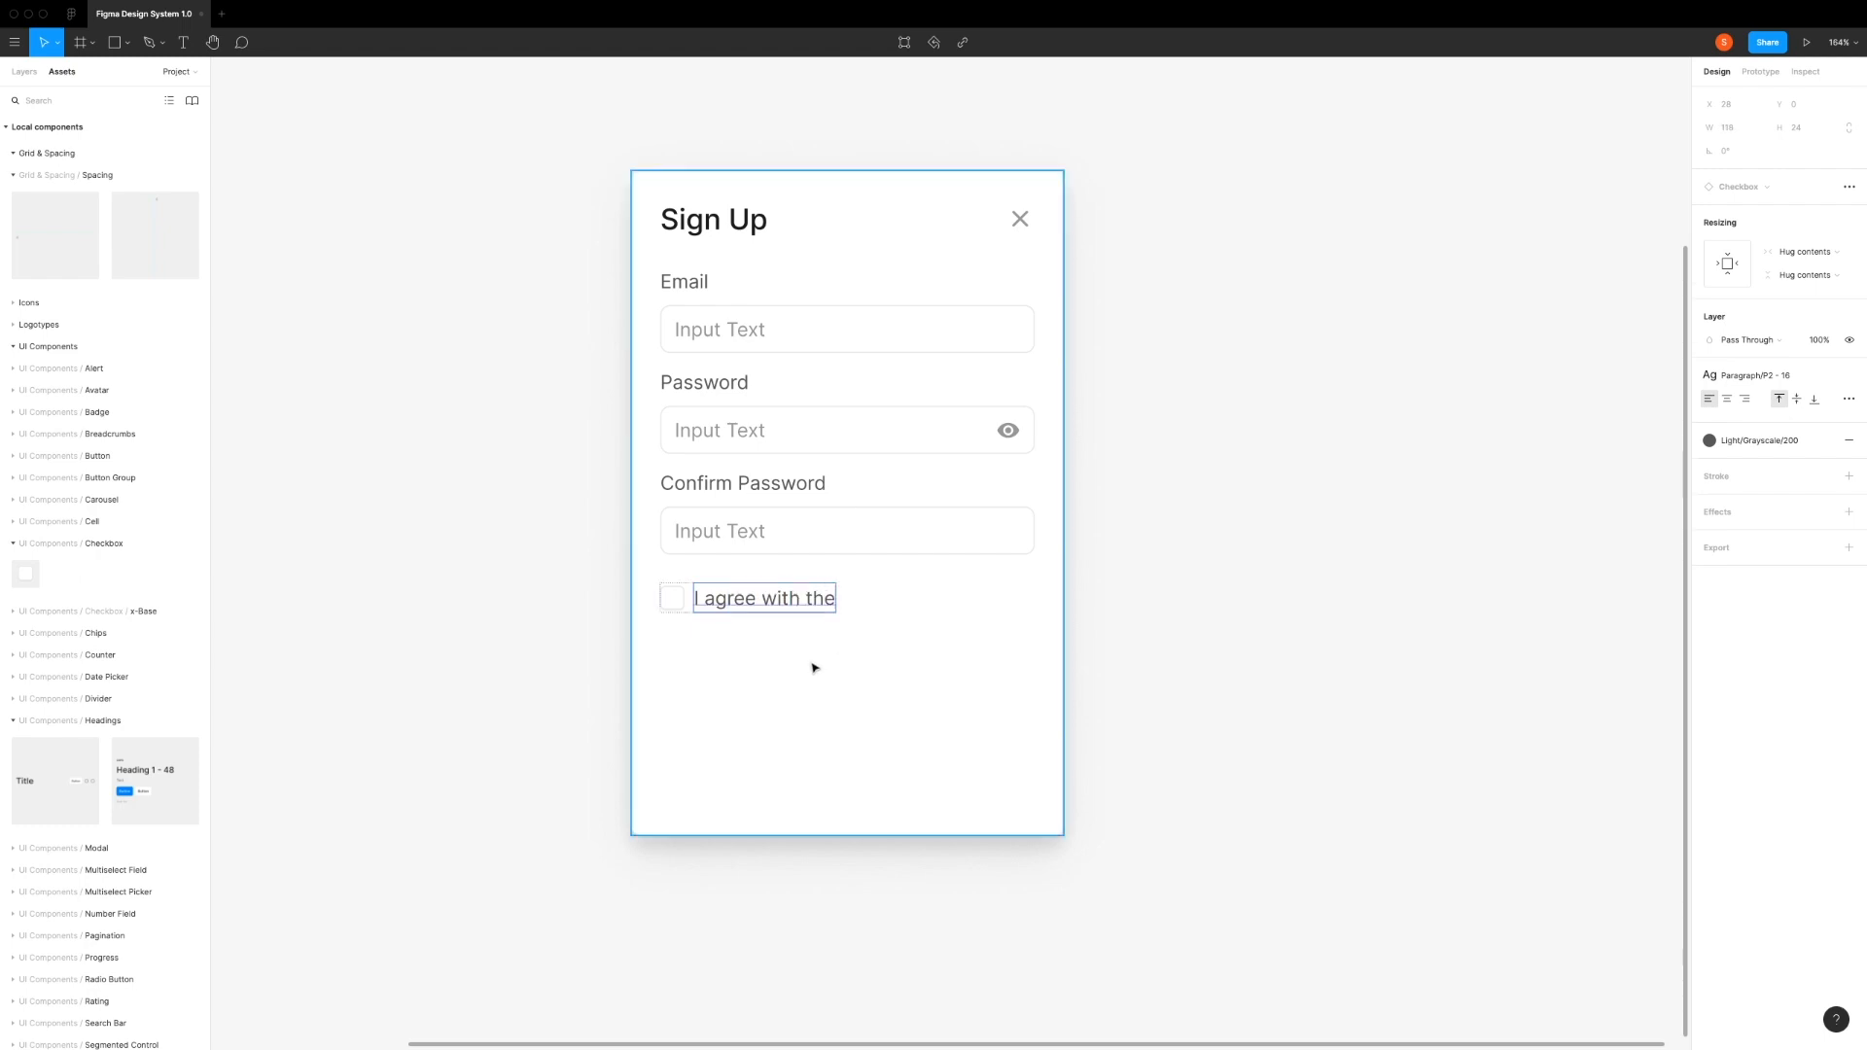
Step: Add a "Terms & Privacy" text below the checkbox and apply the Light/Blue/Base color style to it
{"action": "key", "text": "t"}
{"action": "left_click", "coordinate": [745, 656]}
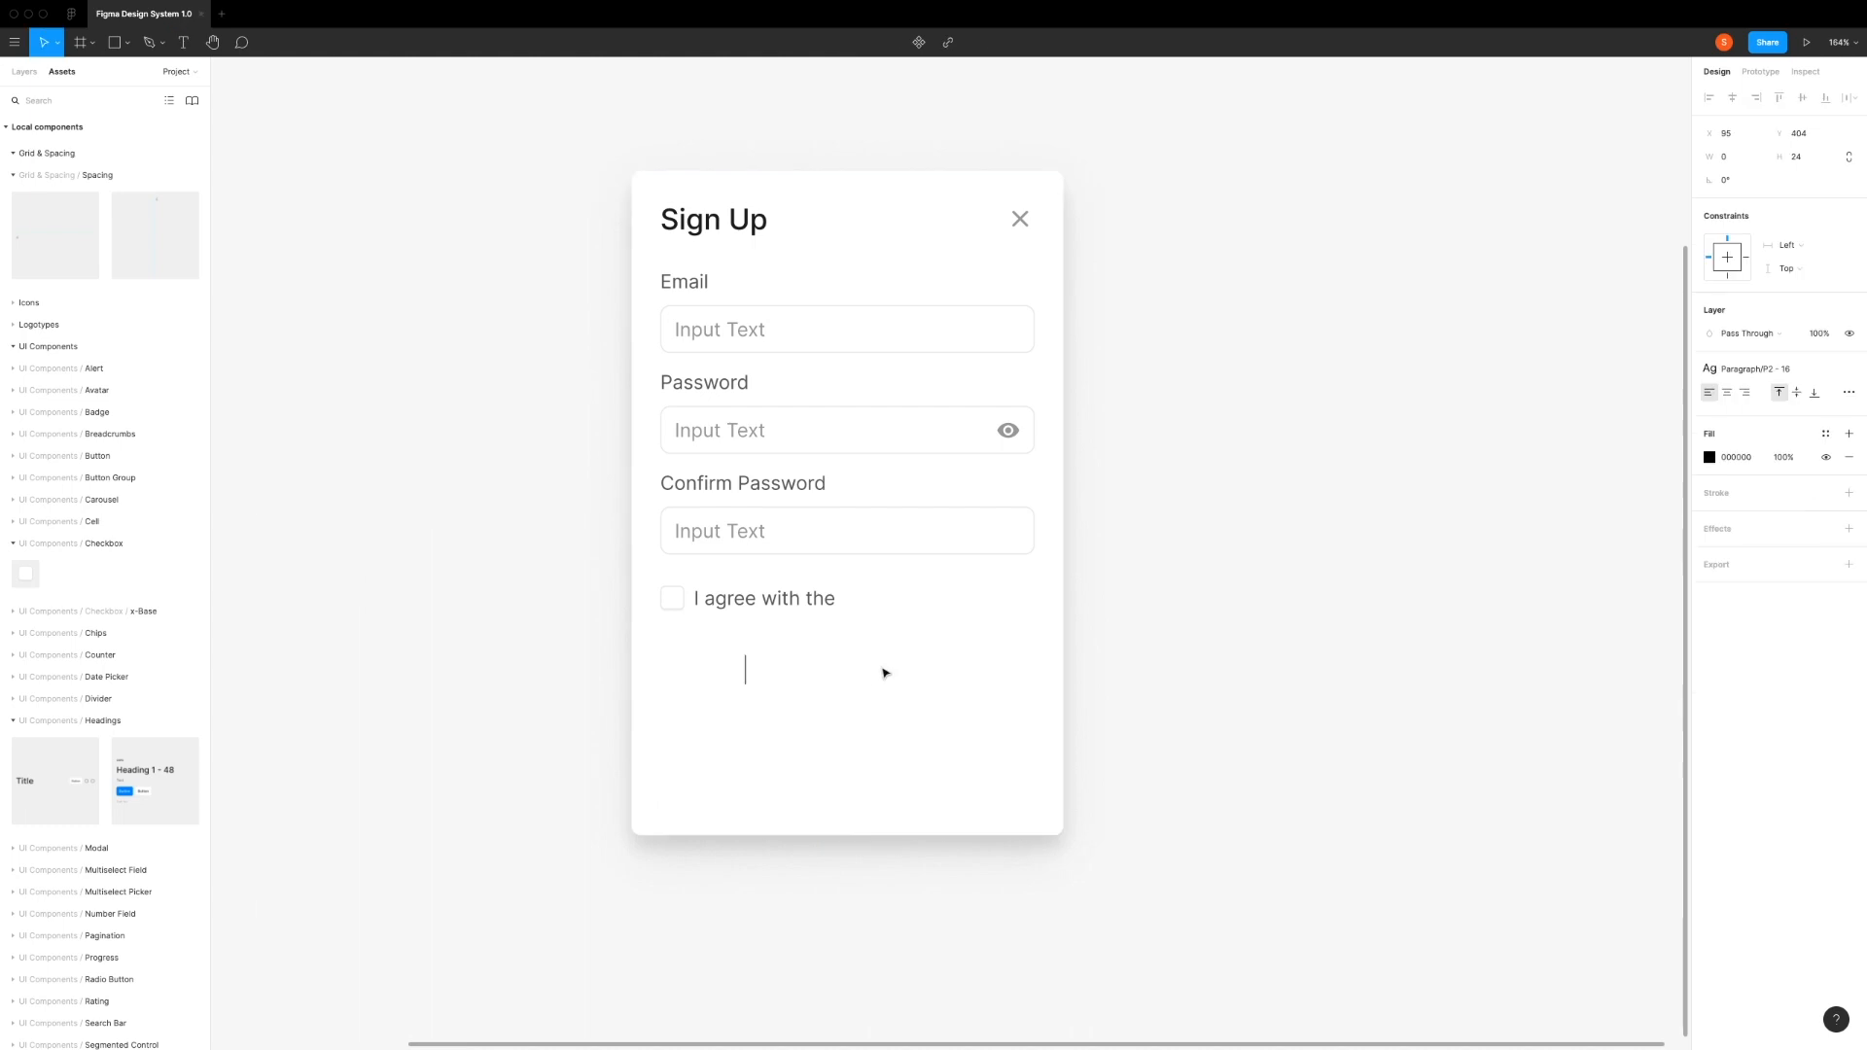
{"action": "type", "text": "Terms & Privacy"}
{"action": "key", "text": "Escape"}
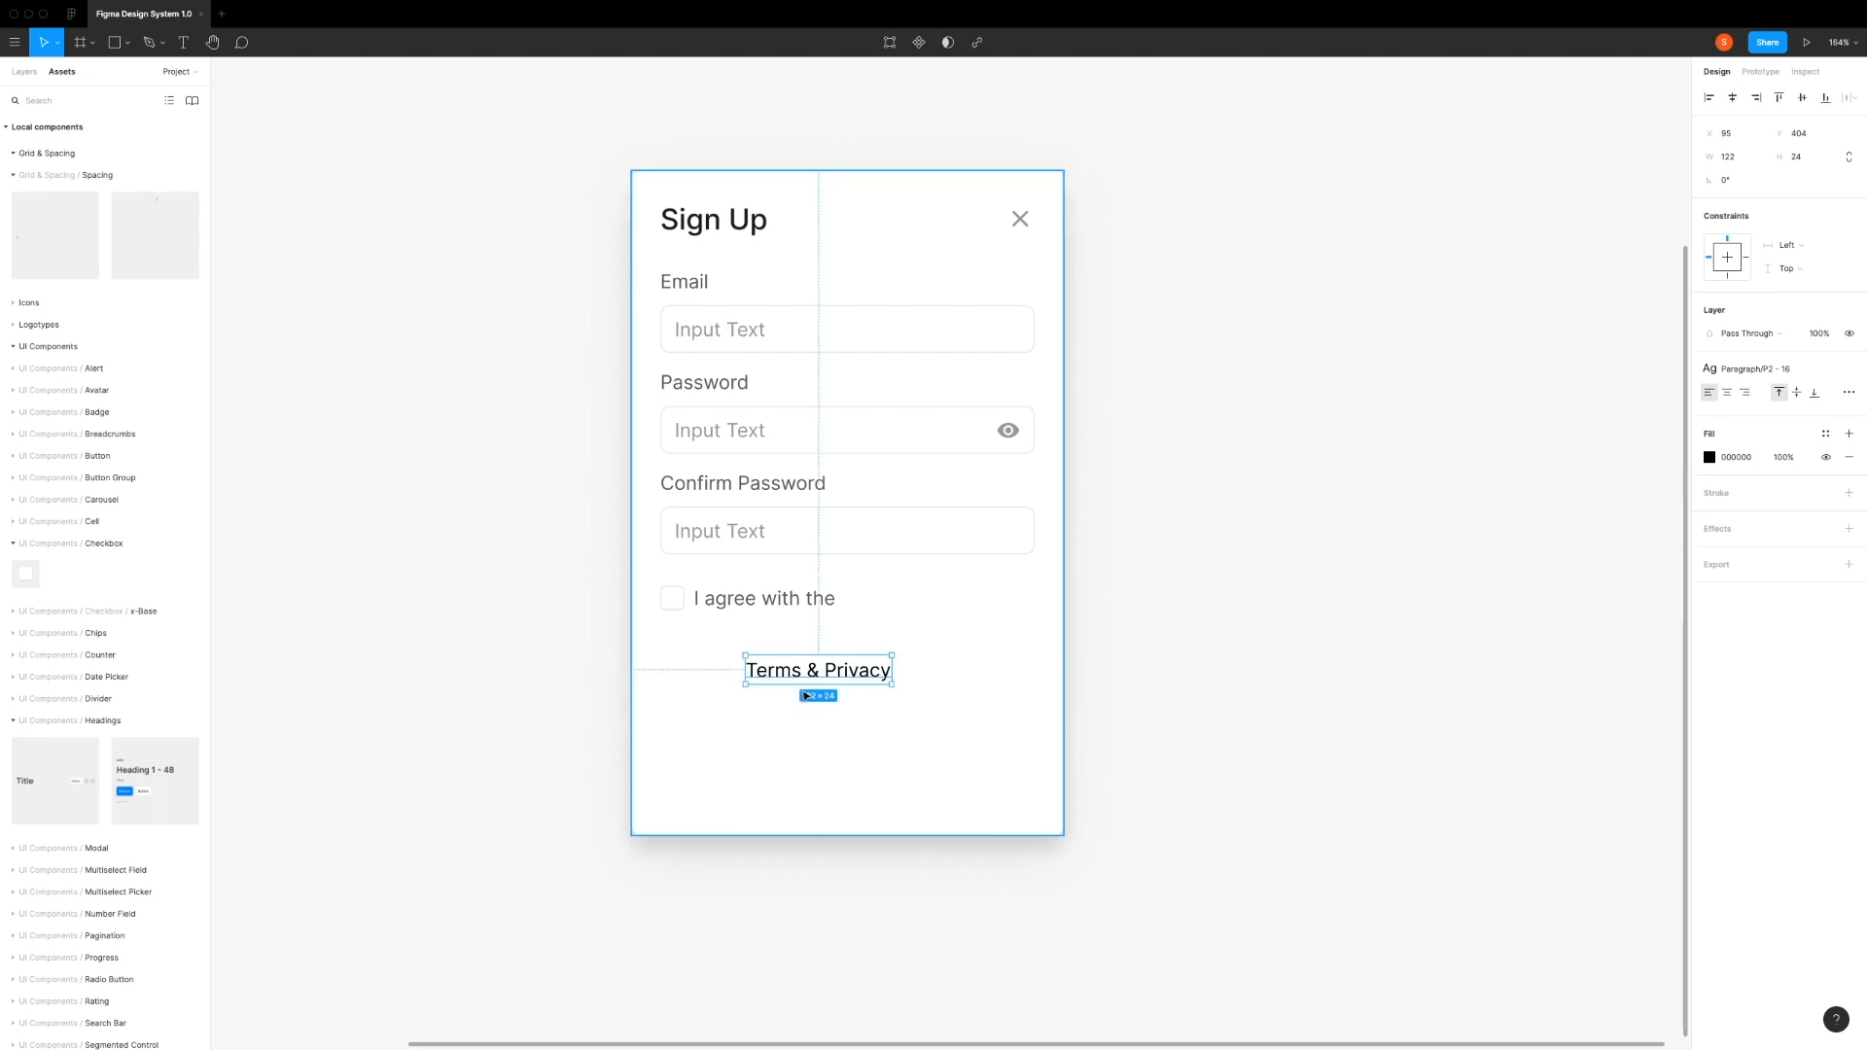
{"action": "left_click", "coordinate": [1824, 434]}
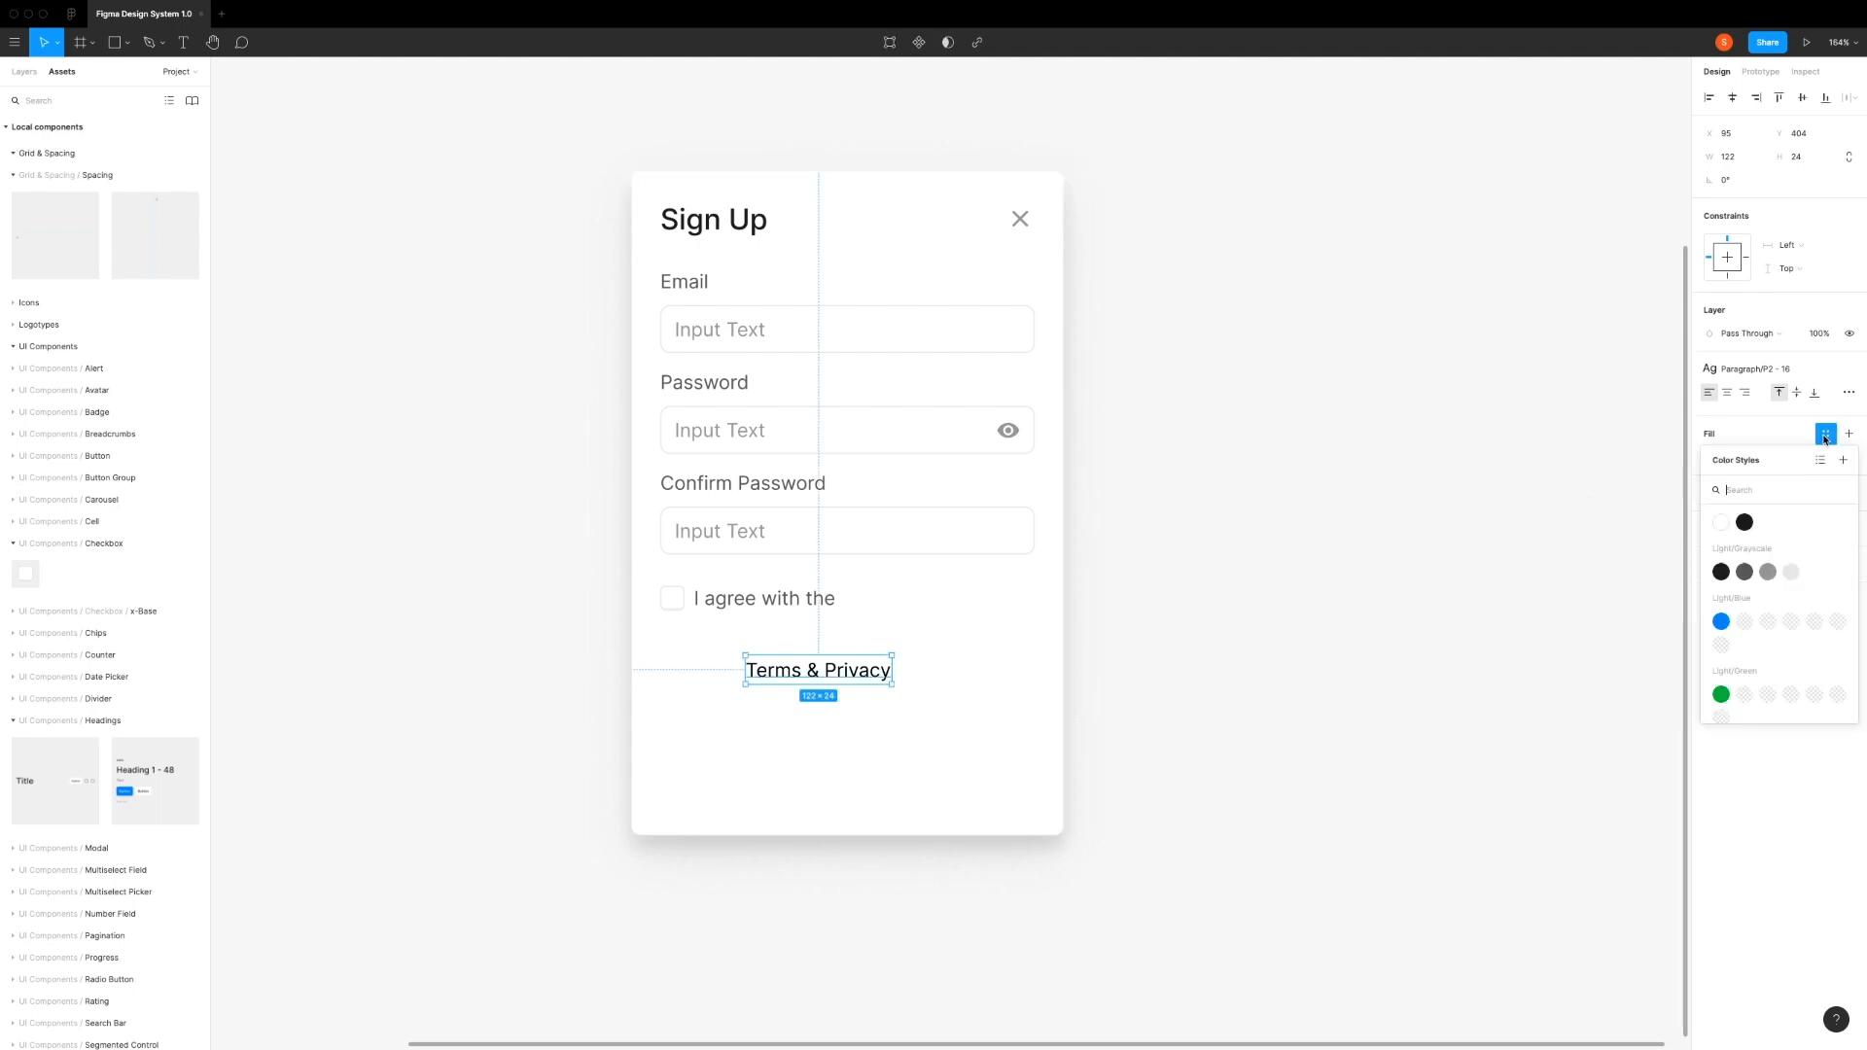
{"action": "left_click", "coordinate": [1723, 624]}
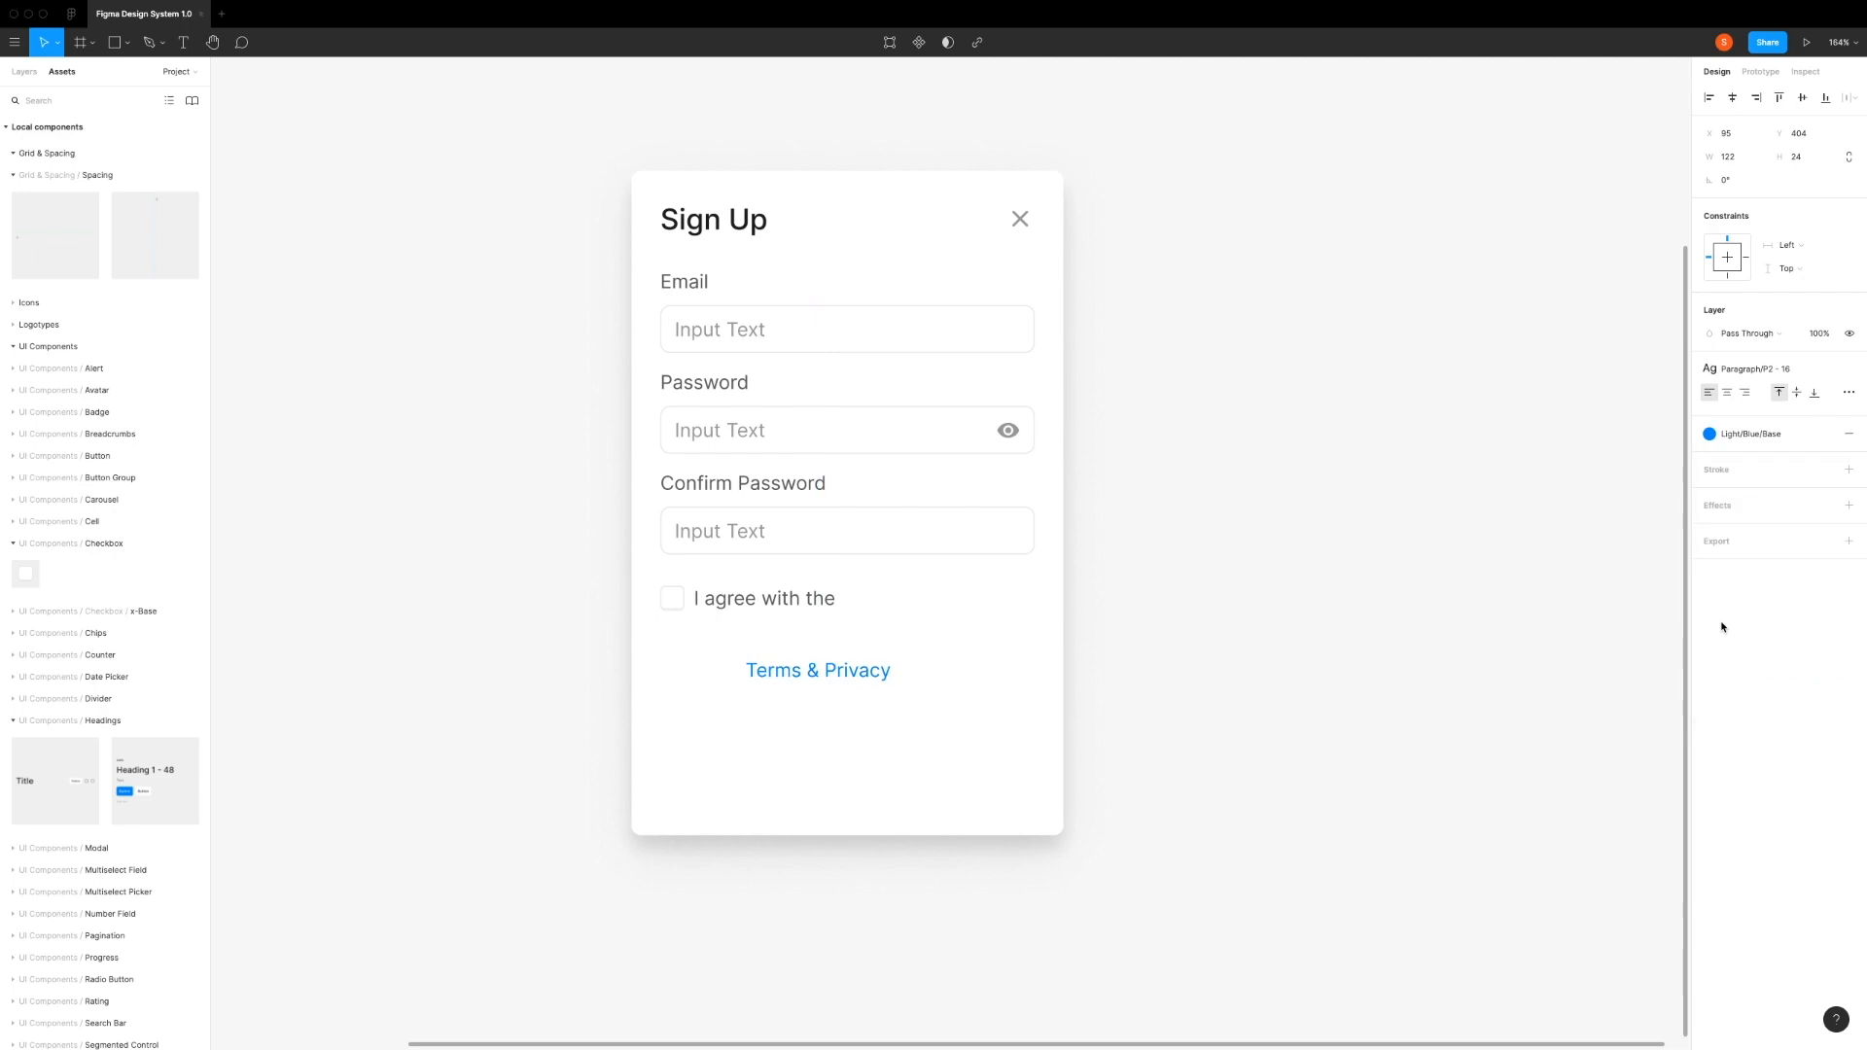
Step: Place "Terms & Privacy" right after the checkbox label and combine both in a horizontal auto layout with spacing 4
{"action": "left_click_drag", "start_coordinate": [785, 678], "coordinate": [881, 605]}
{"action": "left_click", "coordinate": [803, 604], "text": "shift"}
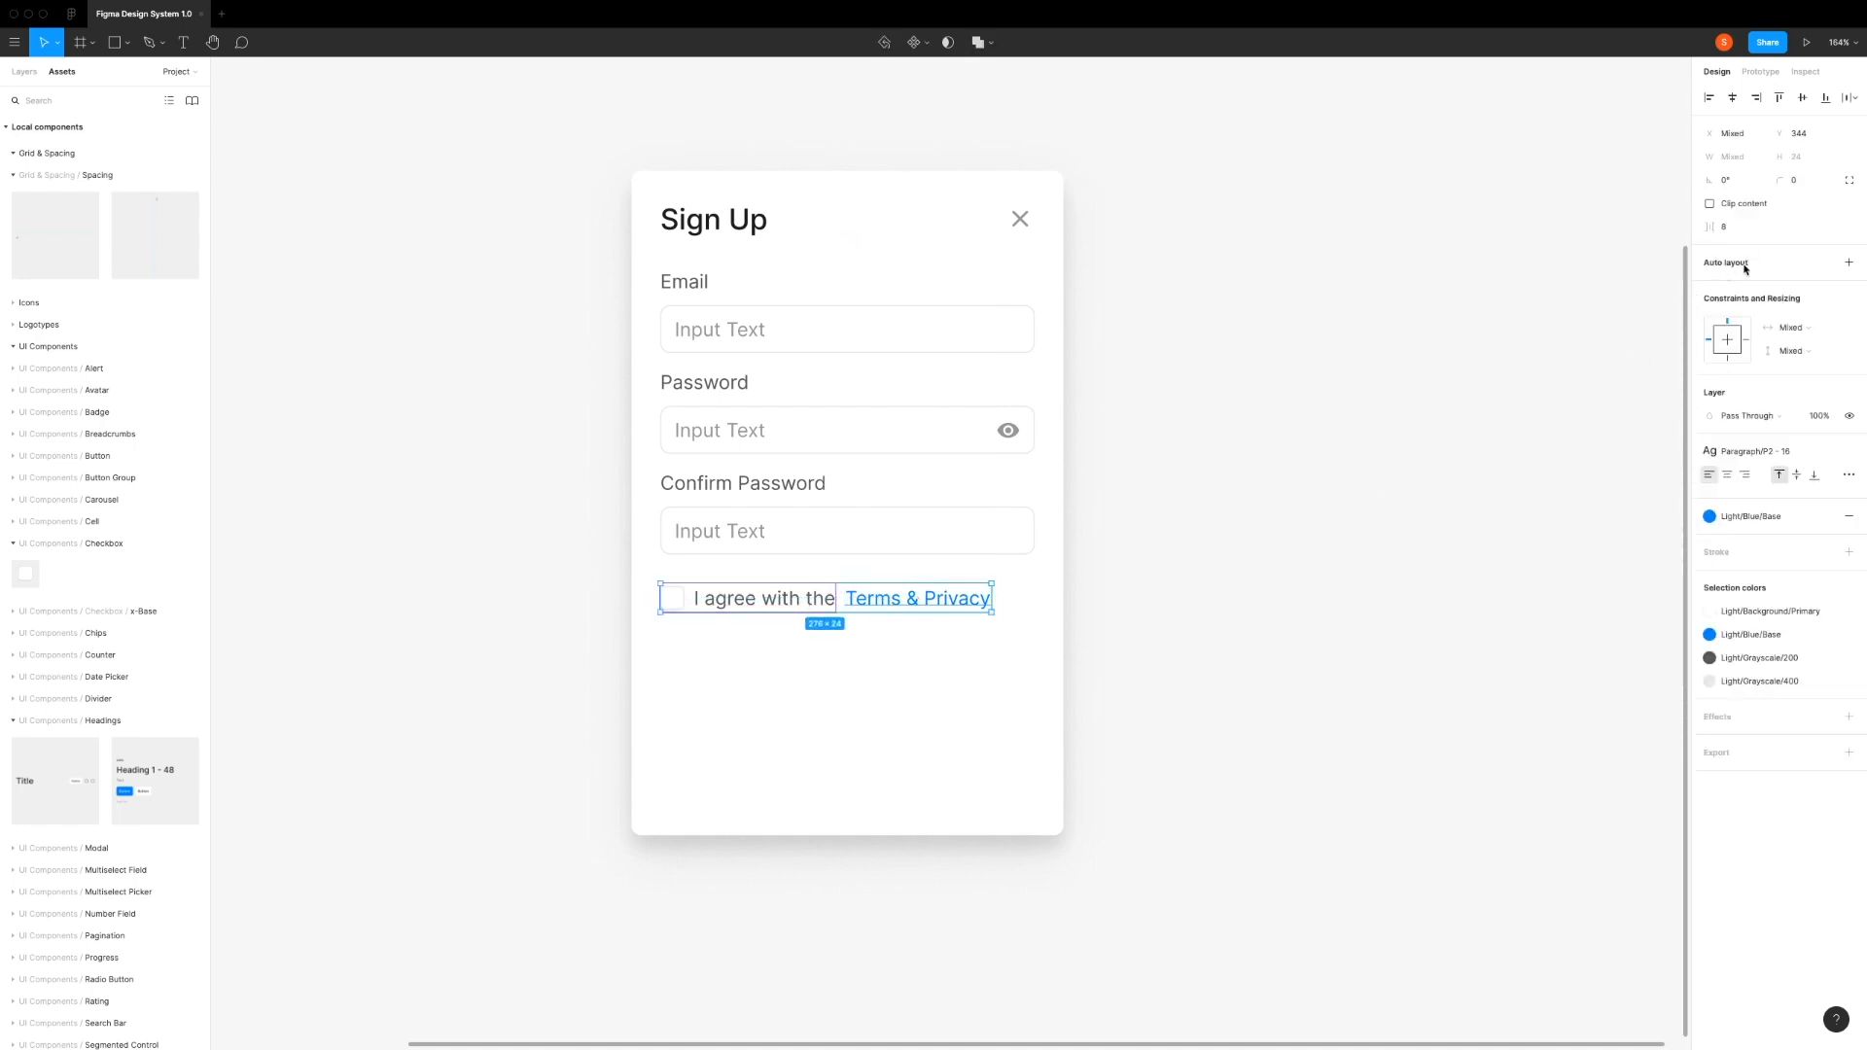
{"action": "left_click", "coordinate": [1849, 265]}
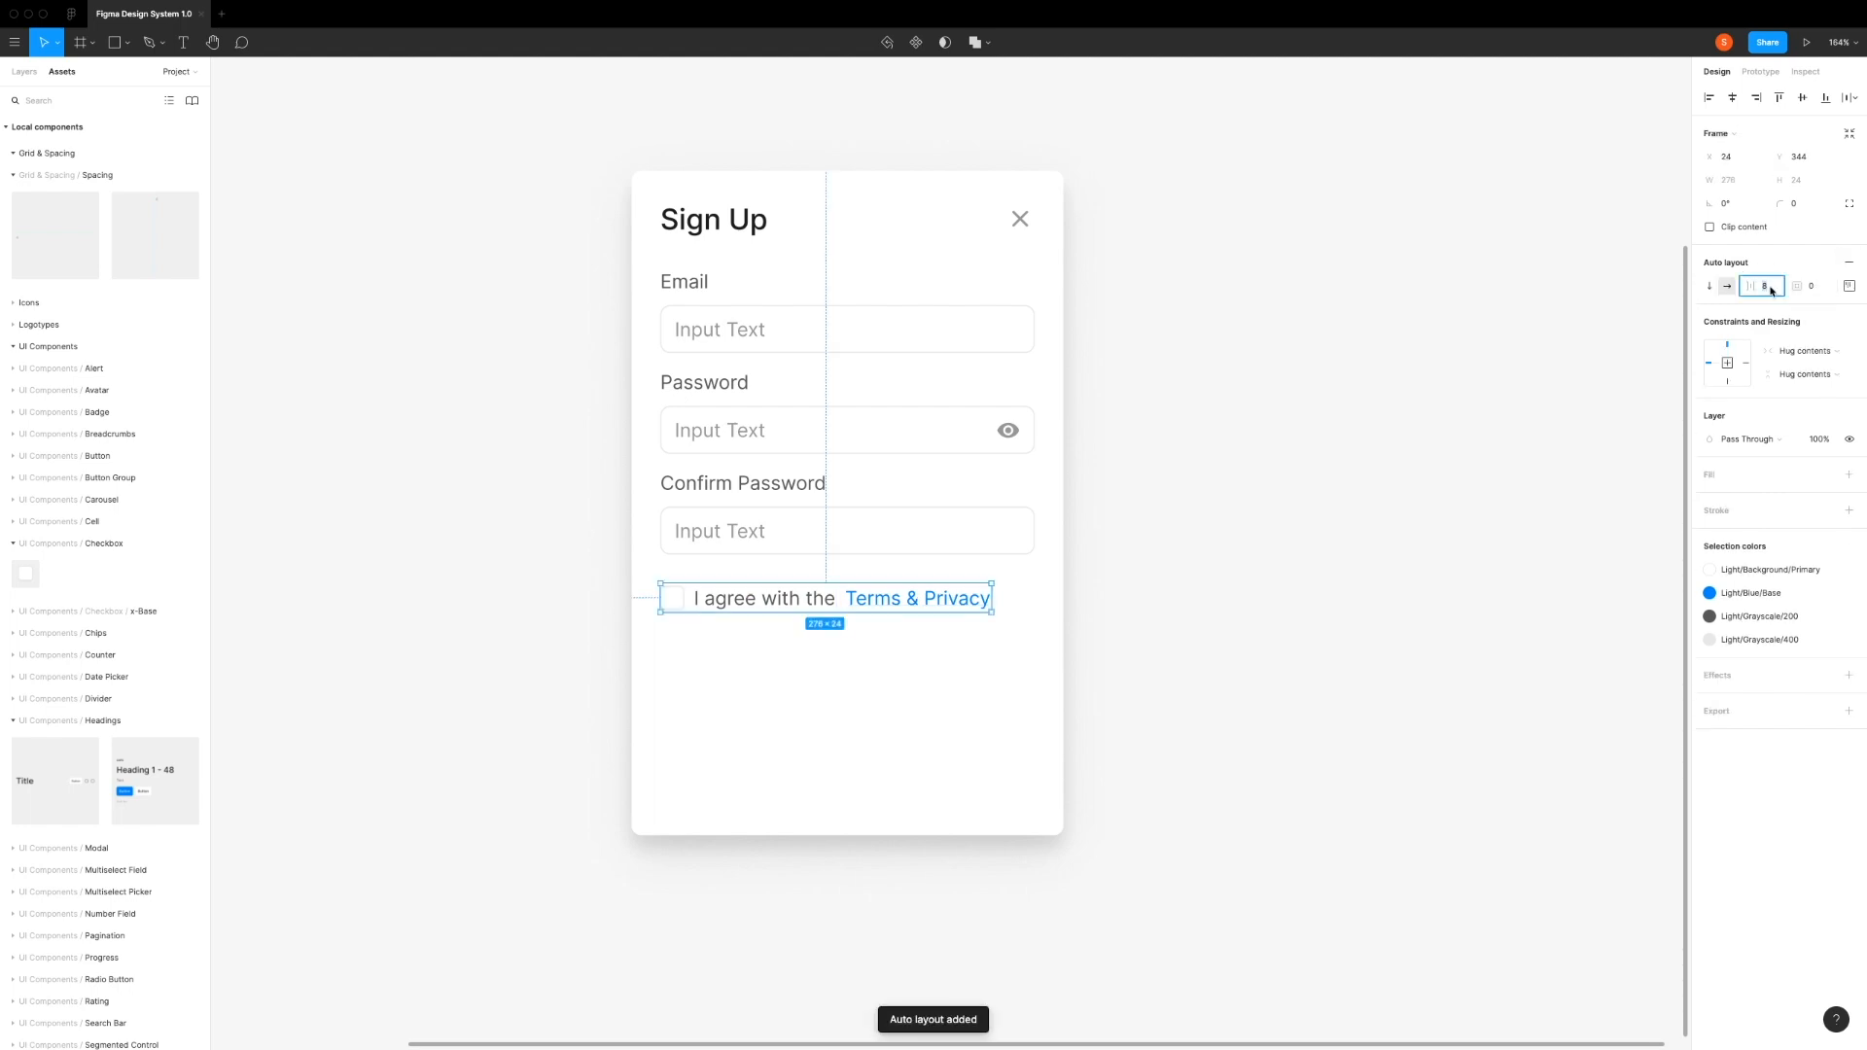
{"action": "left_click", "coordinate": [1771, 290]}
{"action": "type", "text": "4"}
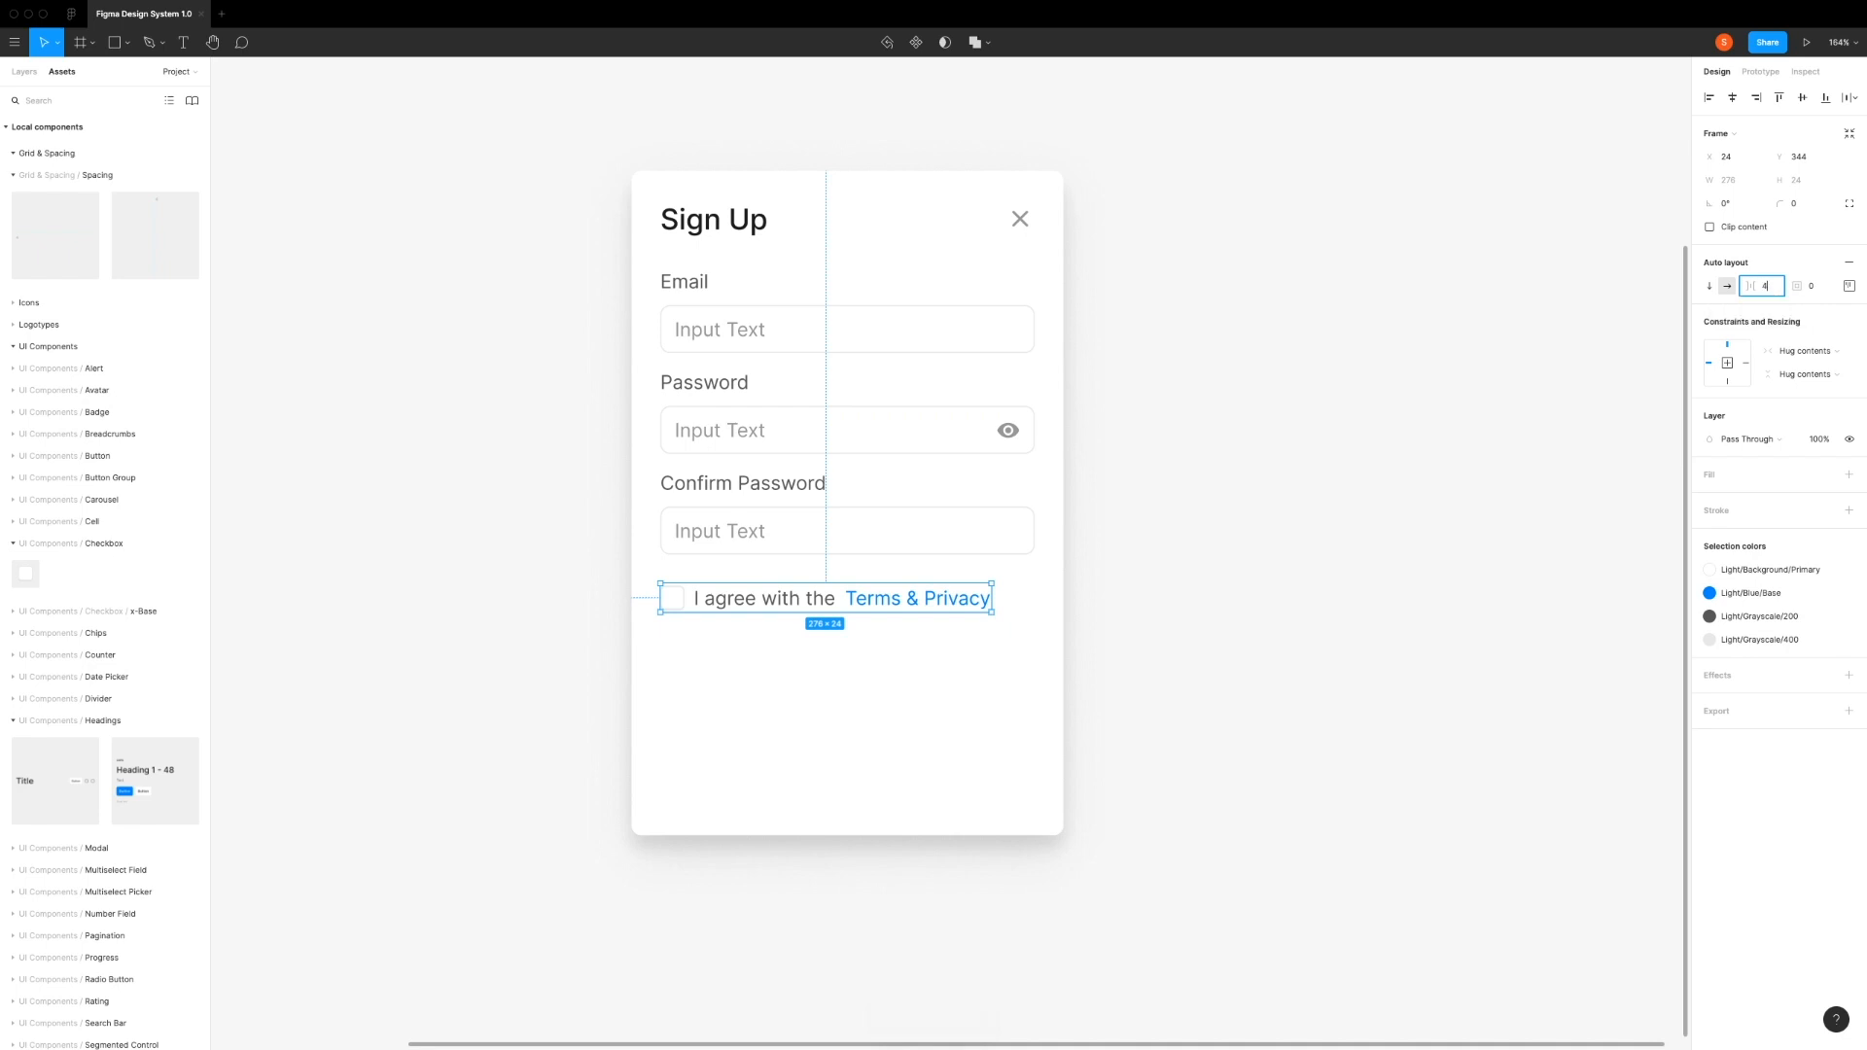
{"action": "key", "text": "Return"}
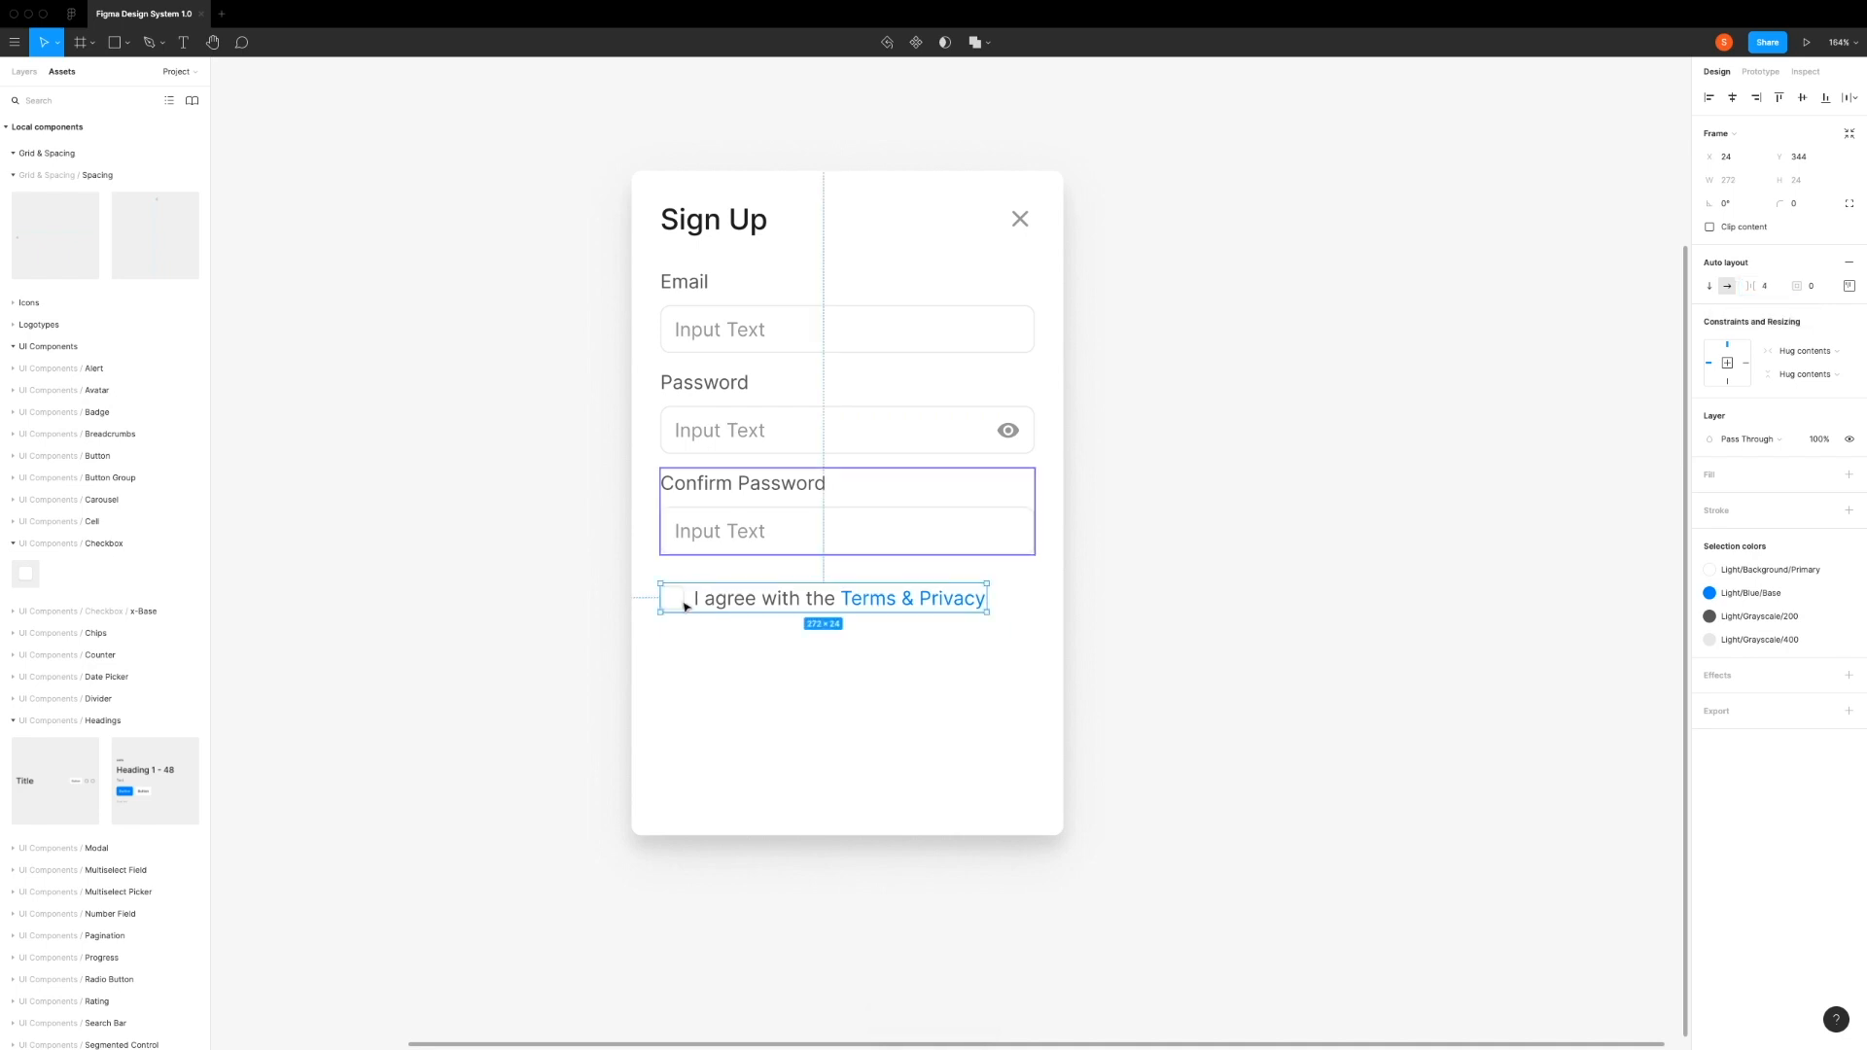
Step: Set the state of the nested checkbox beside "I agree with the" to Checked
{"action": "left_click", "coordinate": [715, 645]}
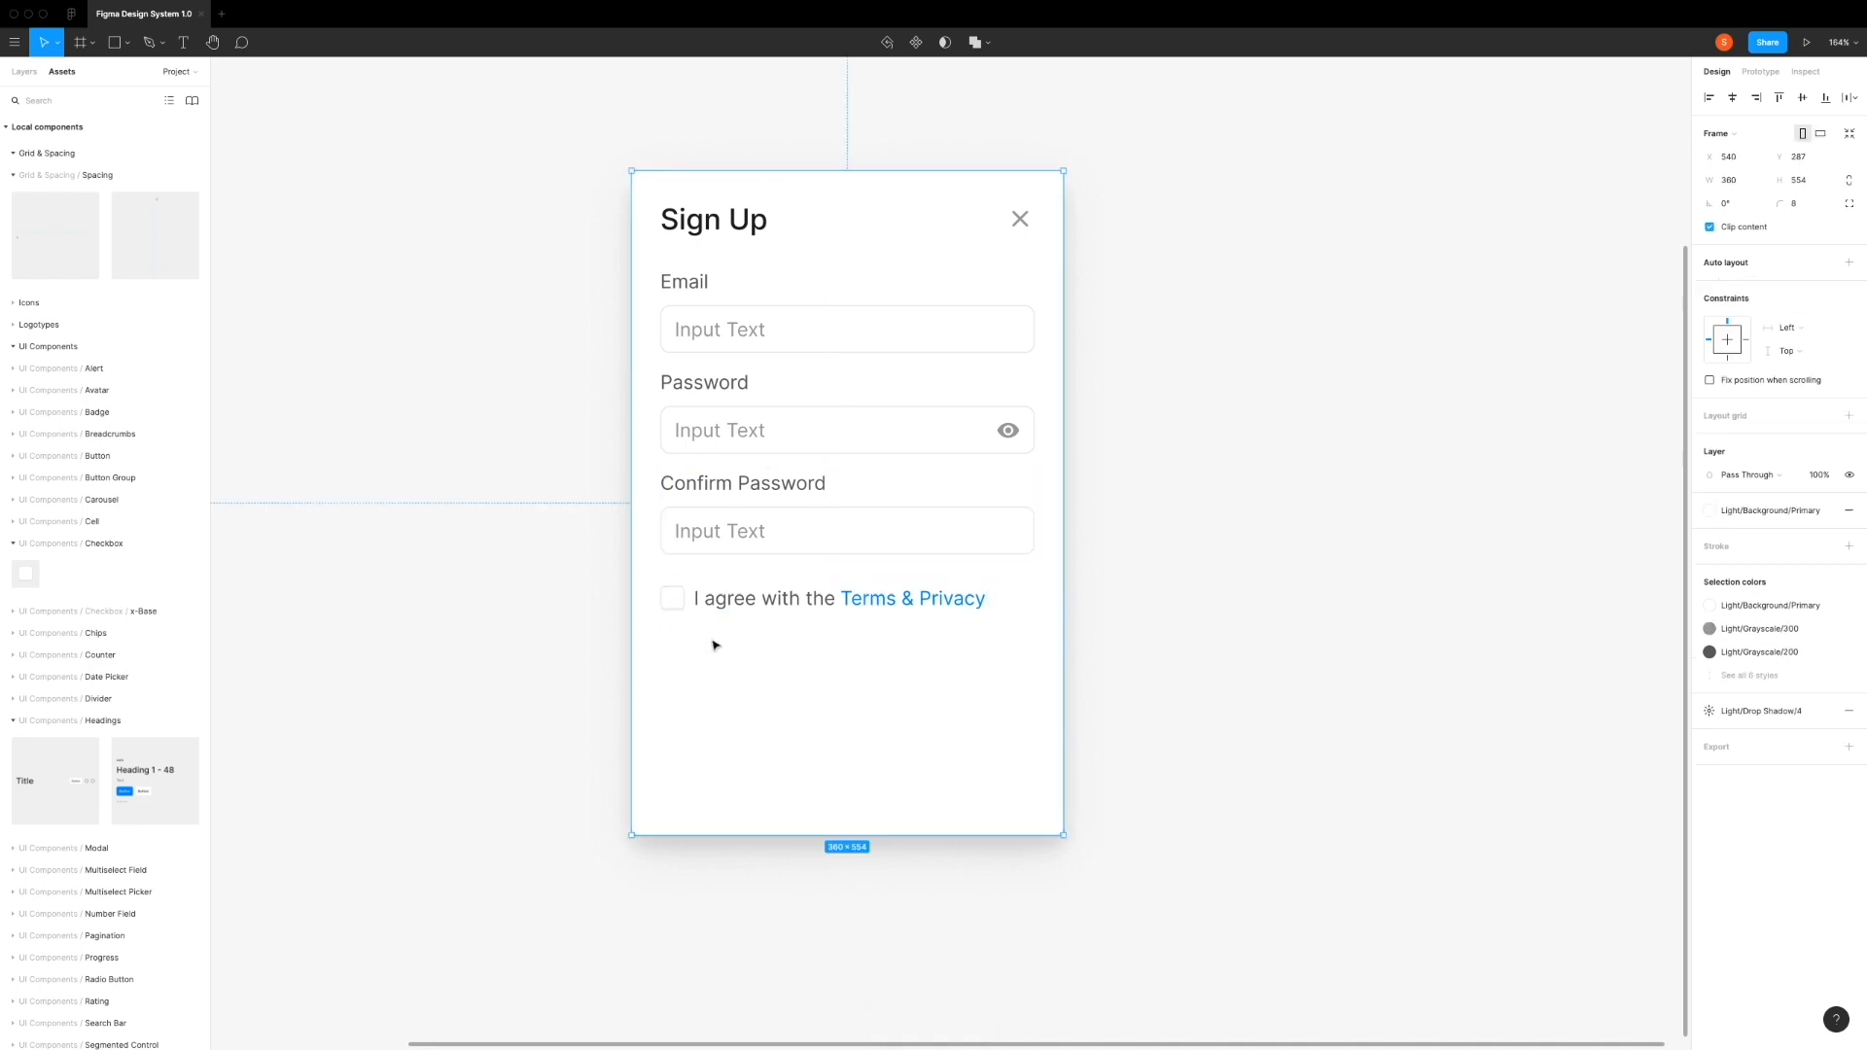
{"action": "left_click", "coordinate": [681, 605]}
{"action": "left_click", "coordinate": [682, 605]}
{"action": "left_click", "coordinate": [682, 606]}
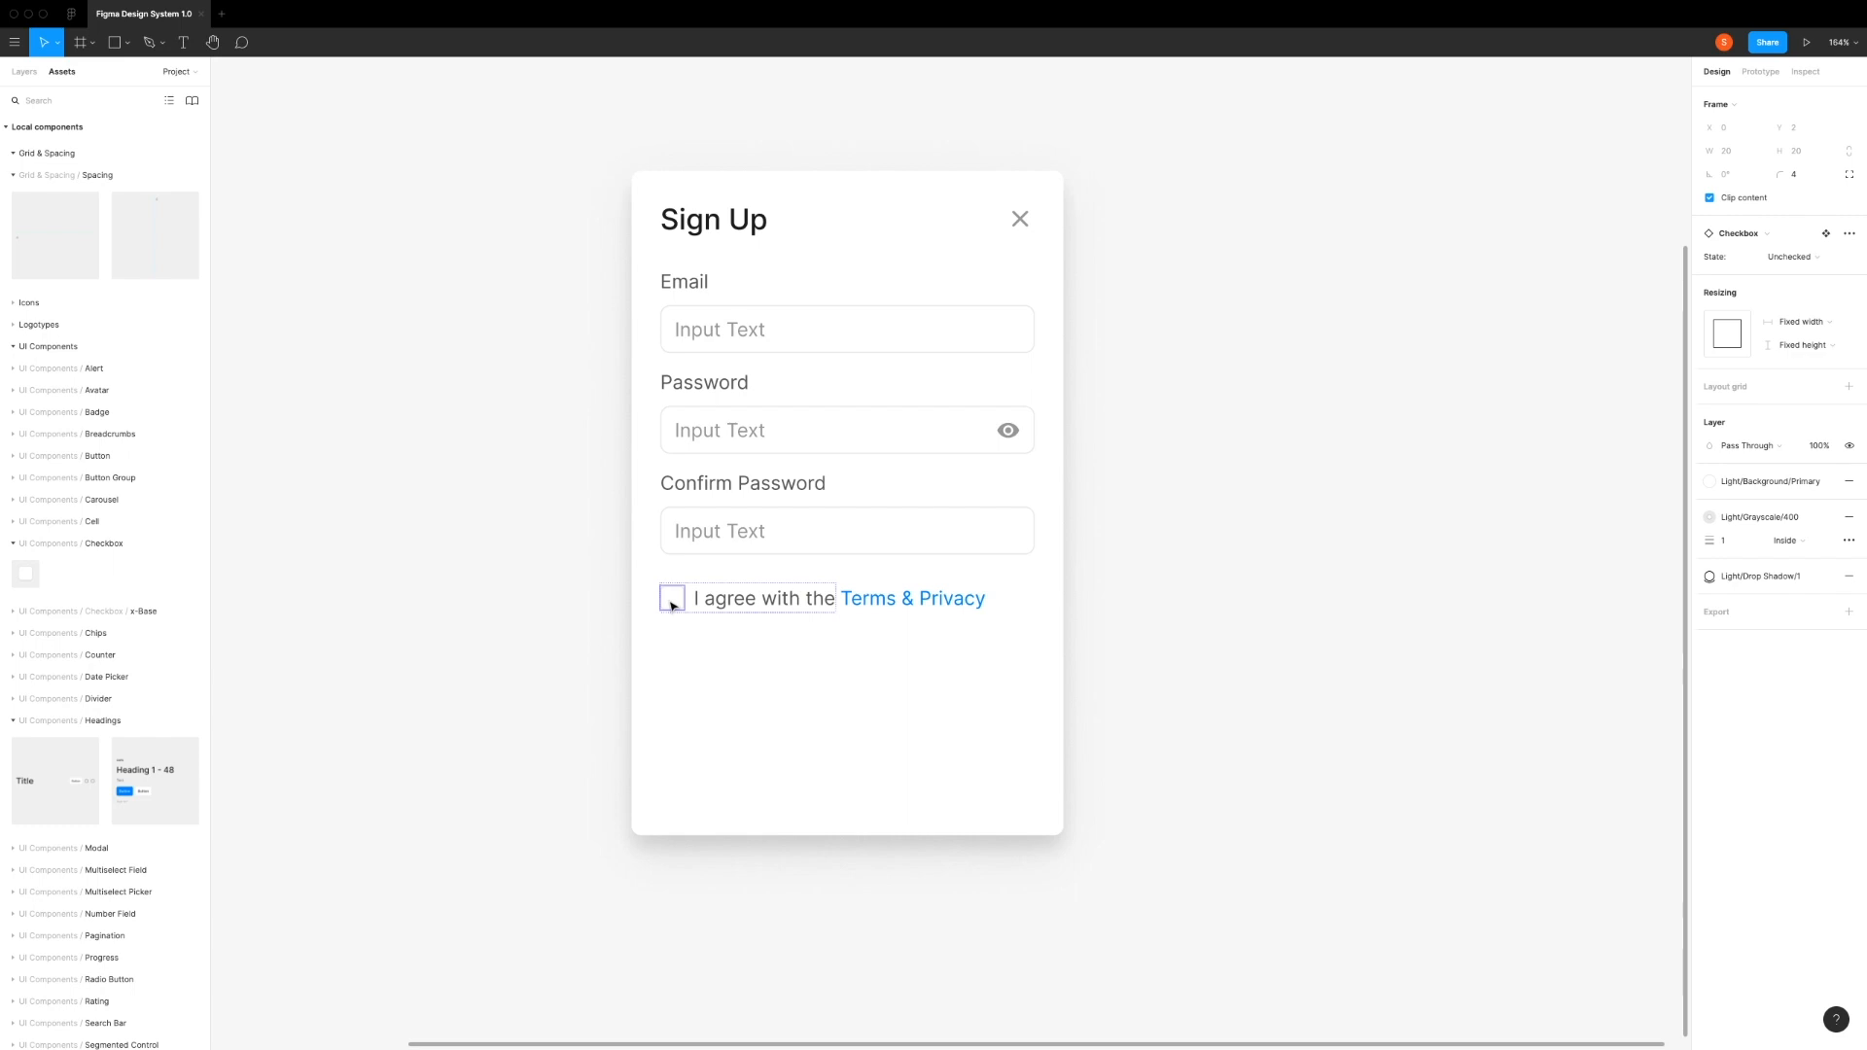
{"action": "left_click", "coordinate": [1799, 259]}
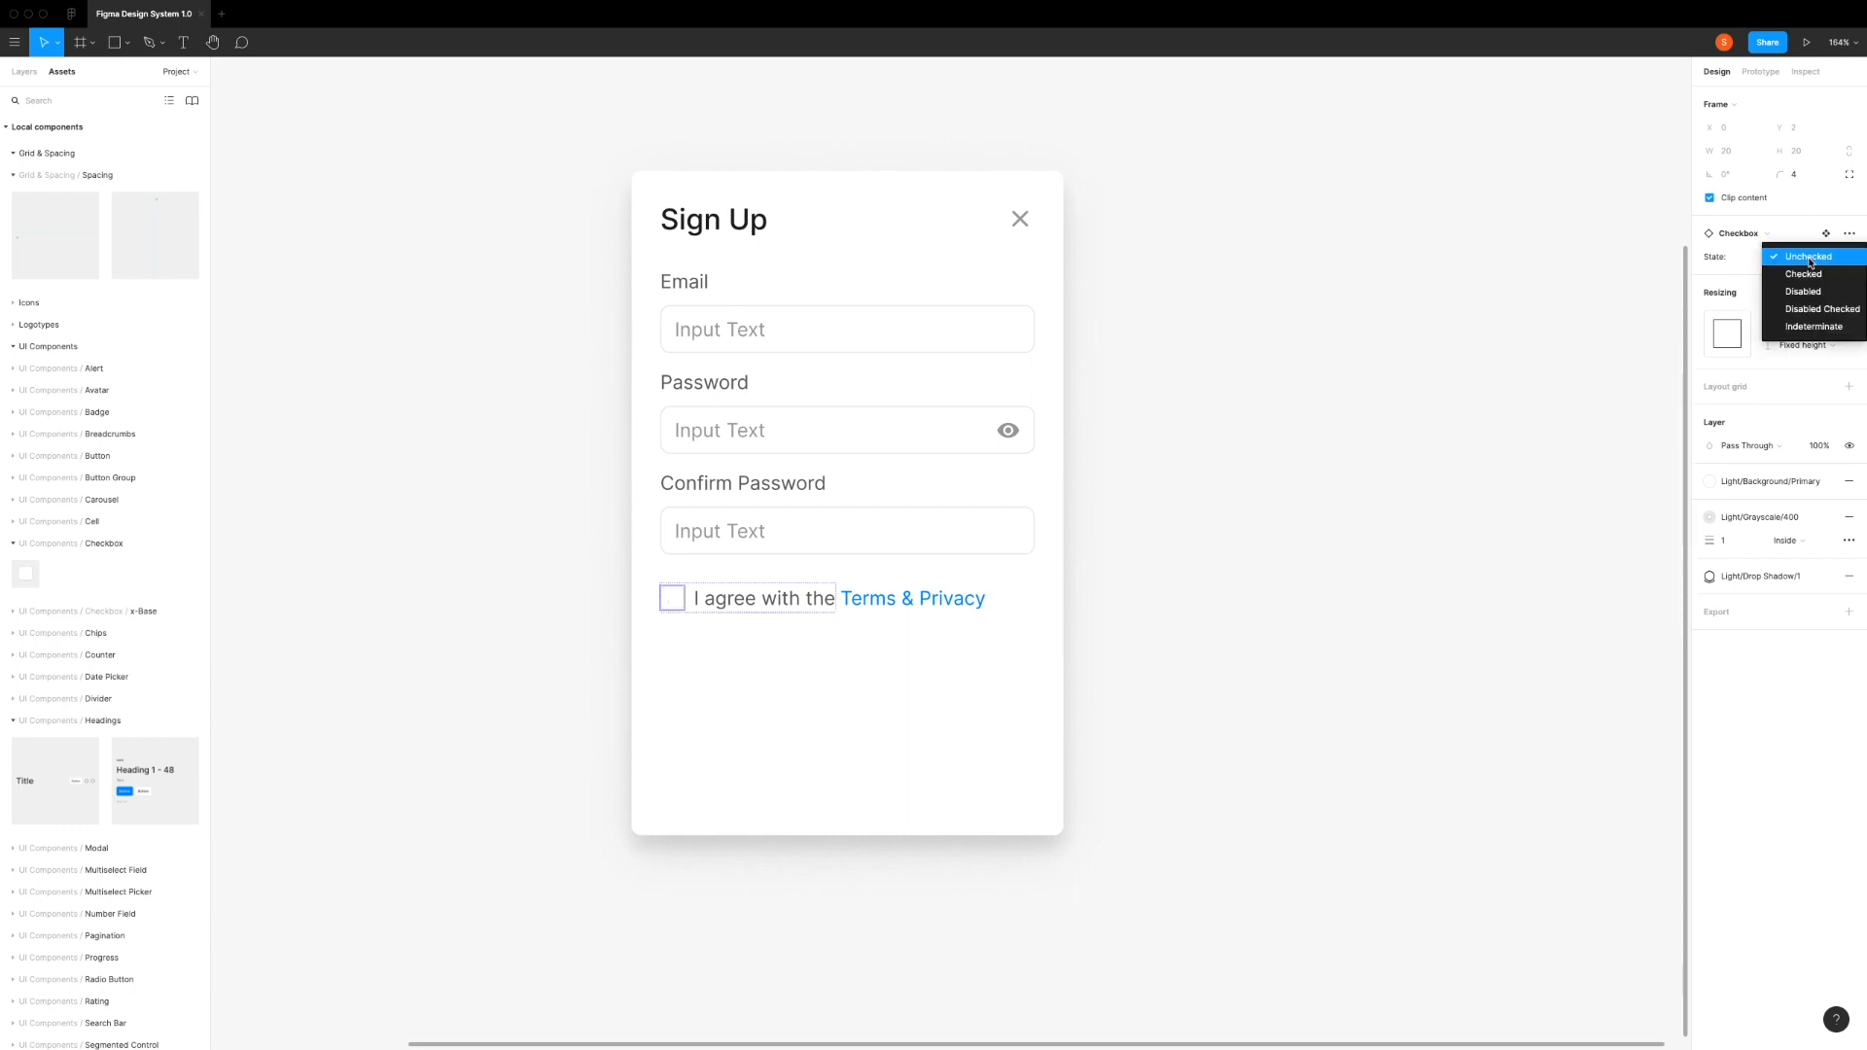
{"action": "left_click", "coordinate": [1824, 278]}
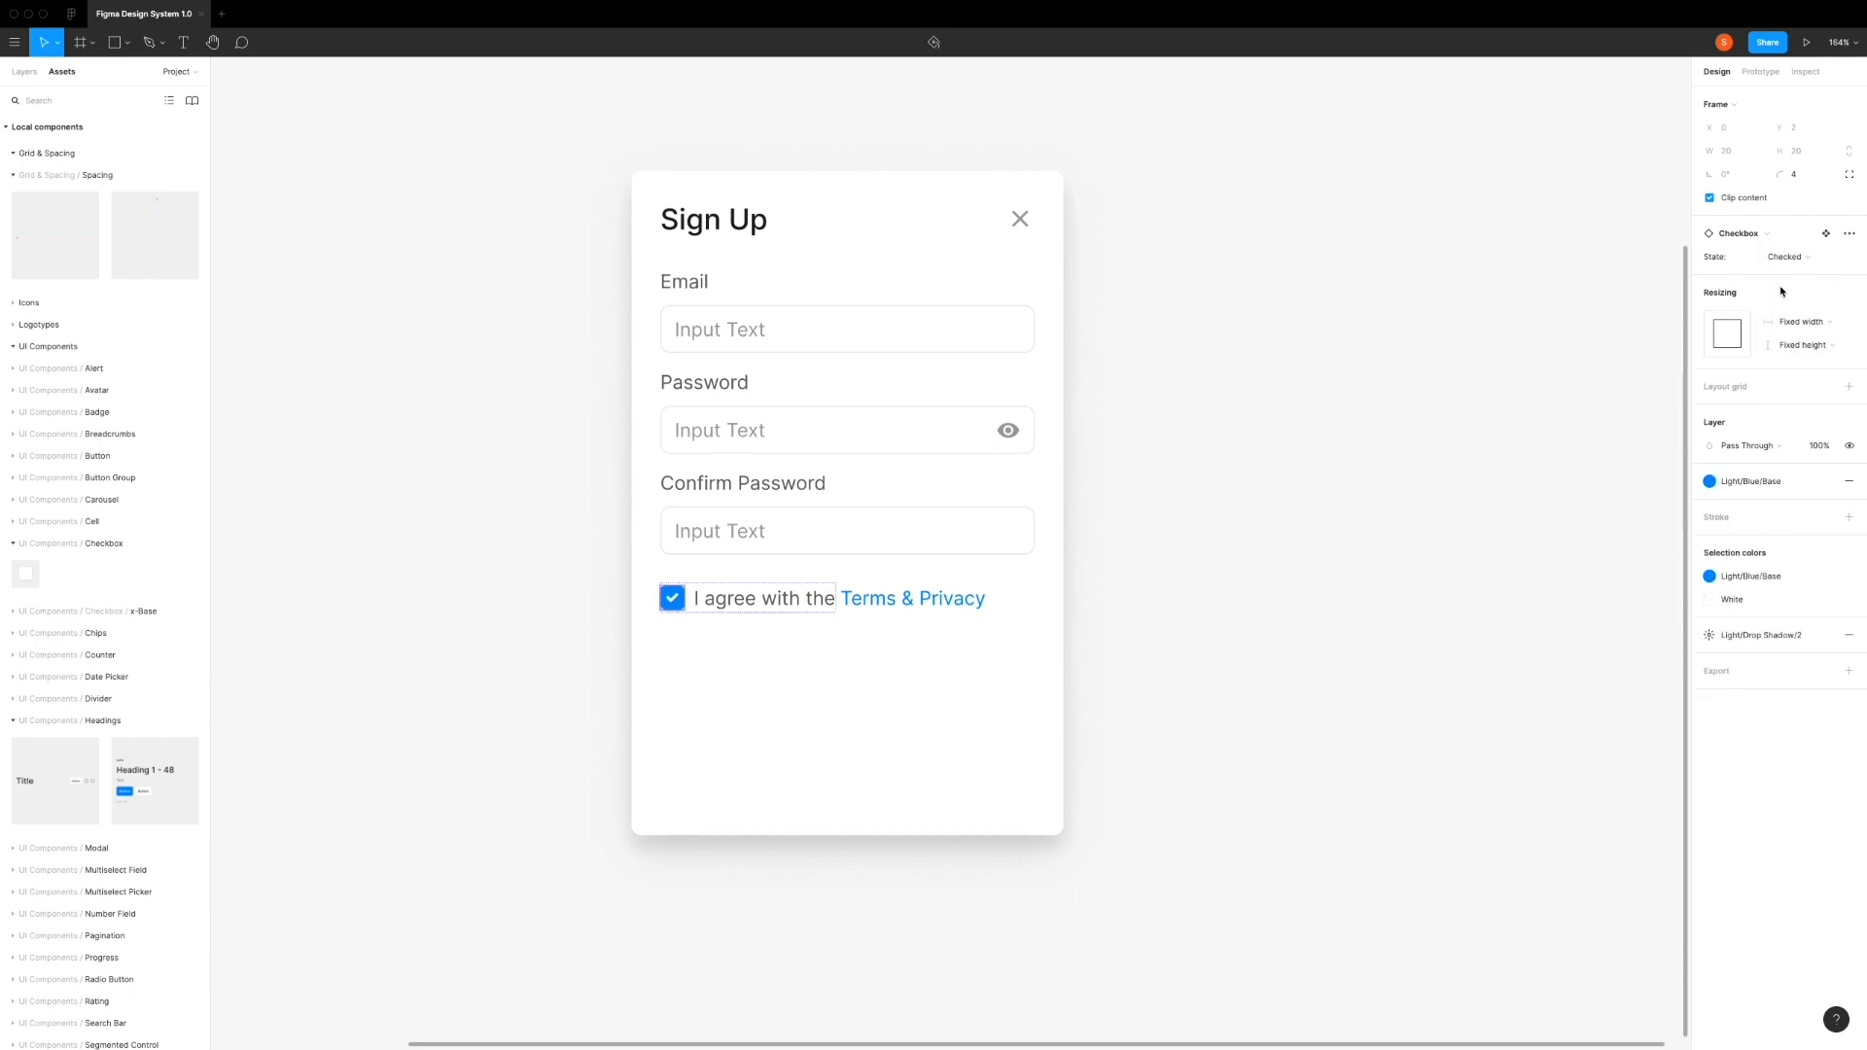
Step: Add a Large Primary Button of type Fixed below the checkbox row, 312 px wide at X 24, Y 392
{"action": "left_click", "coordinate": [779, 683]}
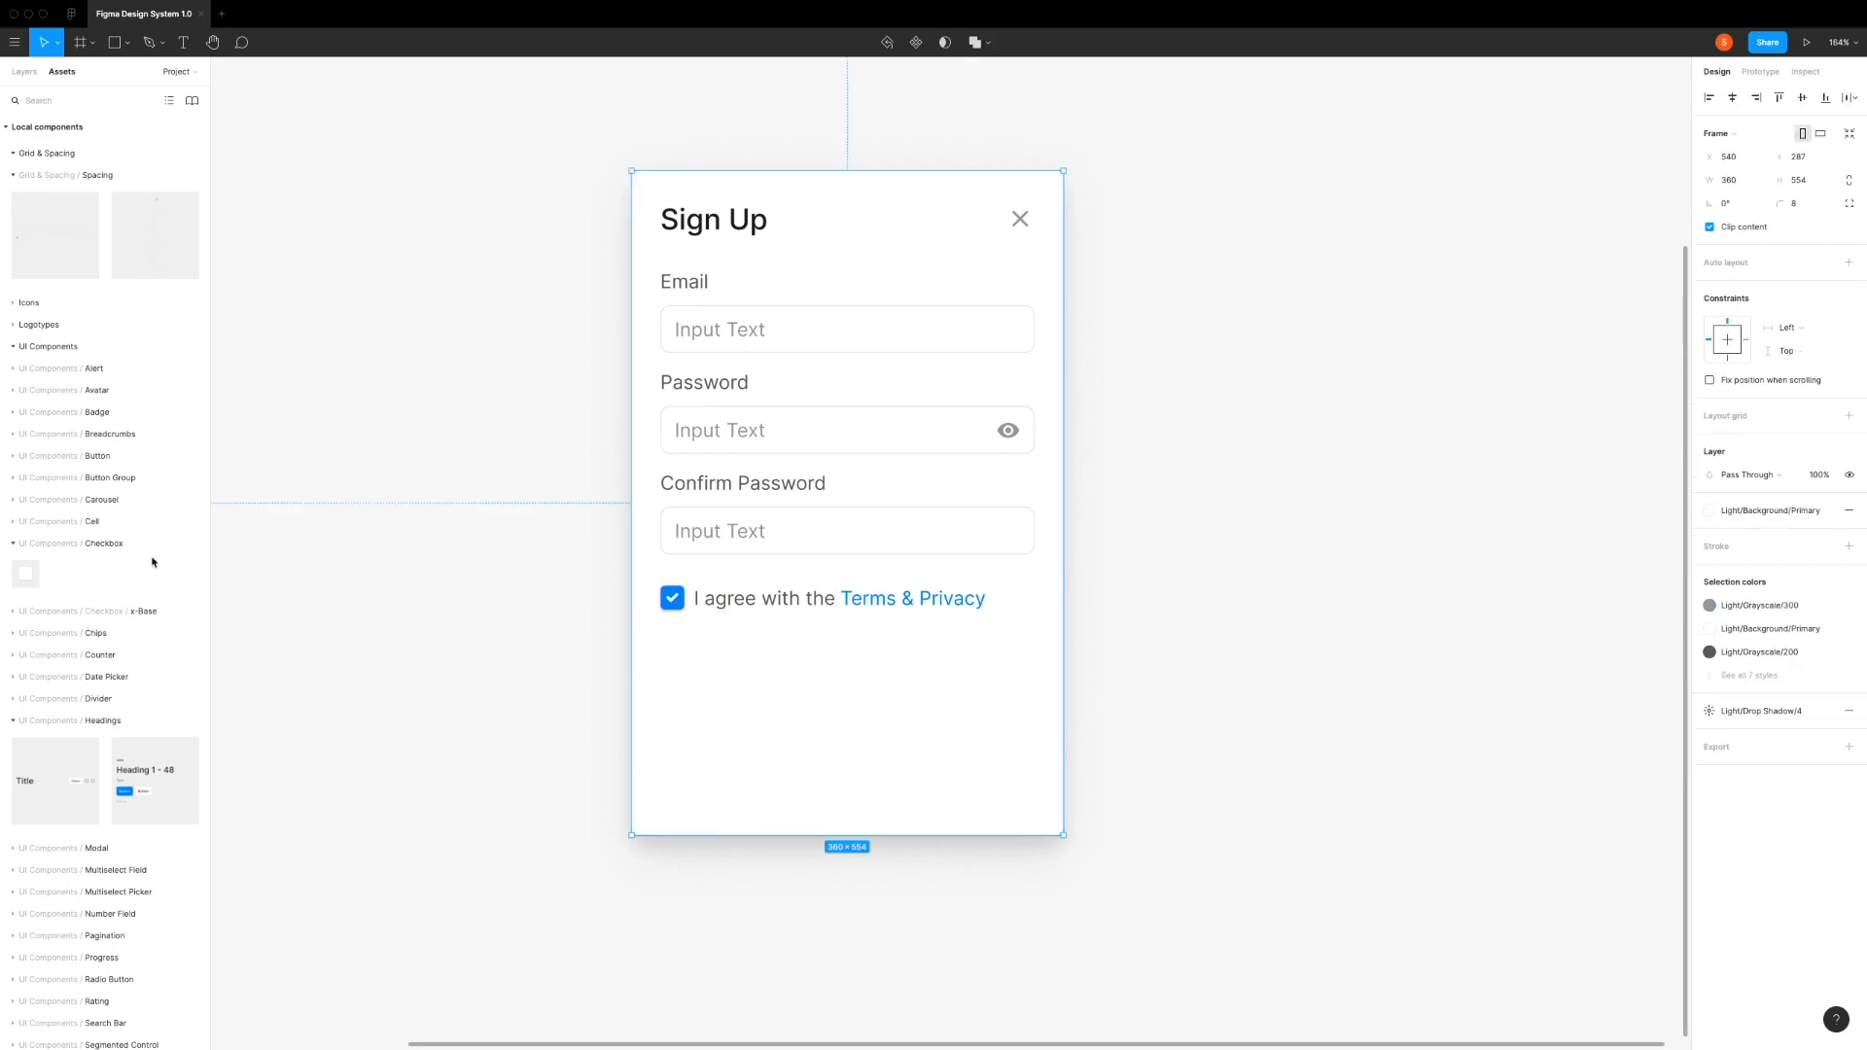
{"action": "left_click", "coordinate": [11, 457]}
{"action": "left_click_drag", "start_coordinate": [55, 516], "coordinate": [800, 675]}
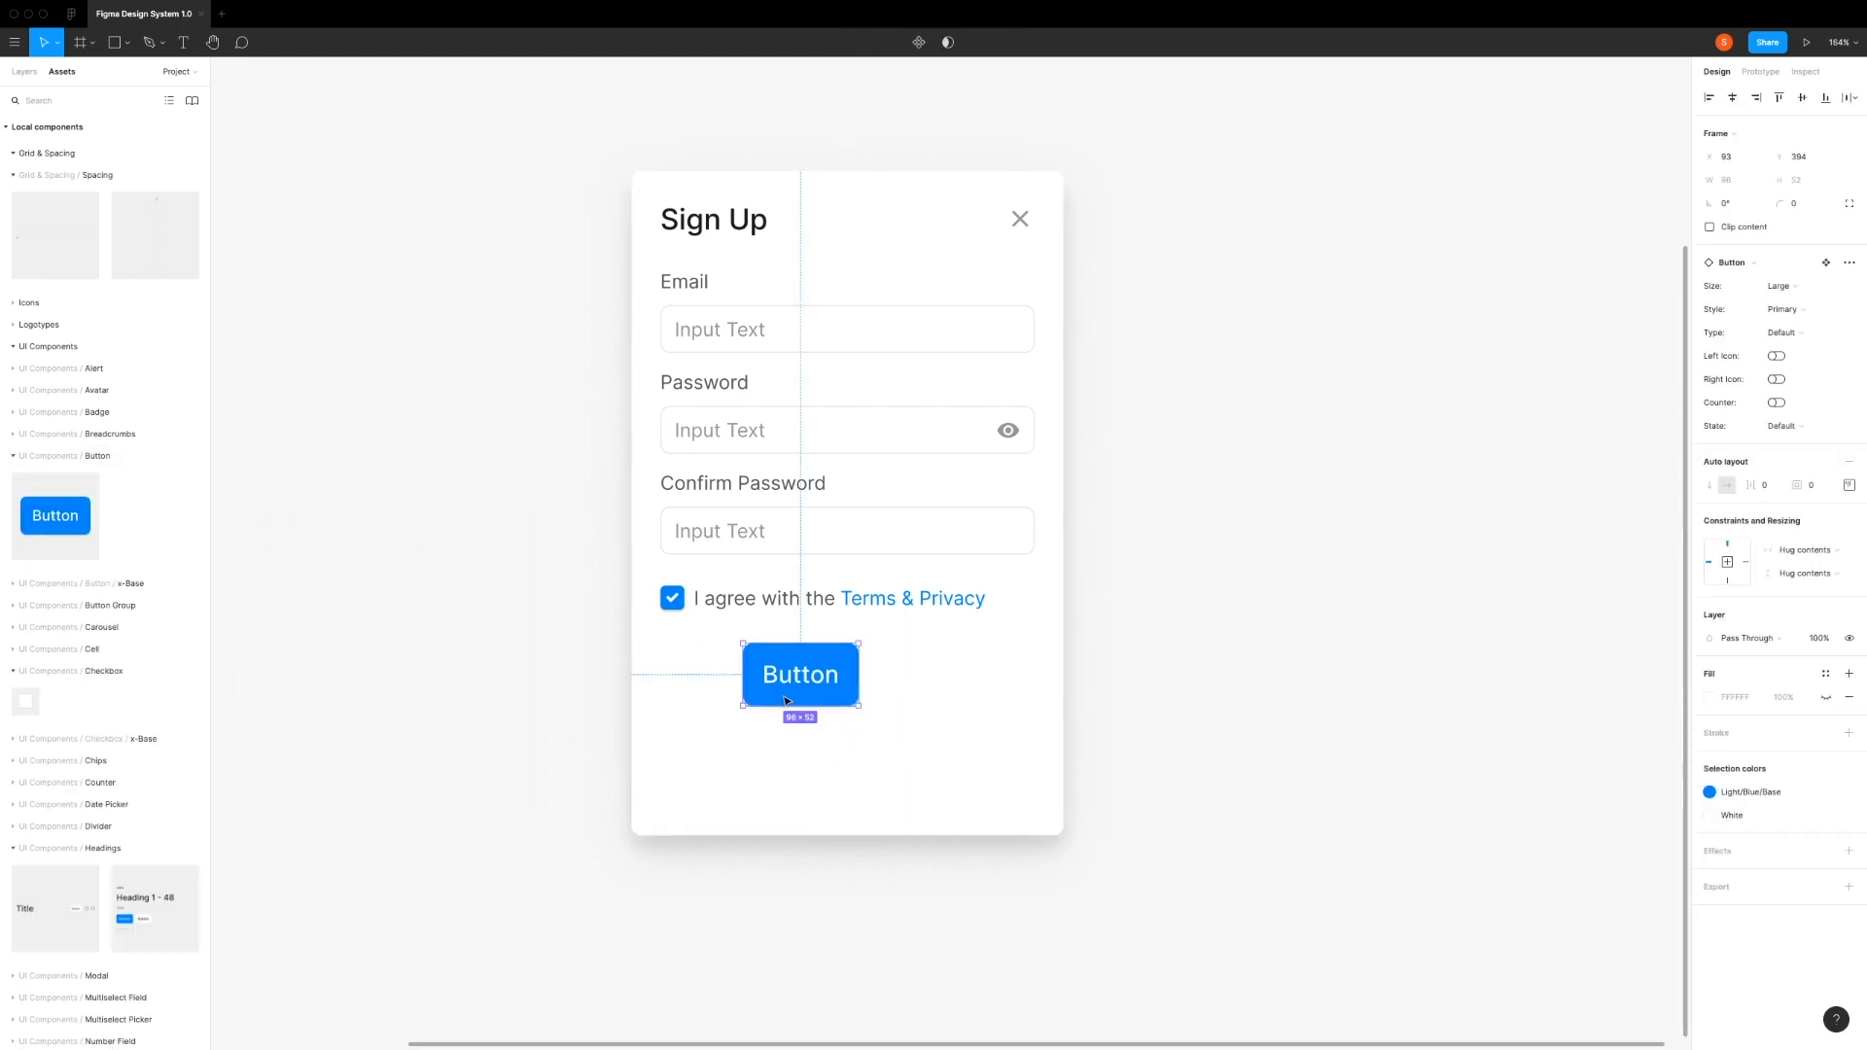
{"action": "left_click", "coordinate": [1785, 334]}
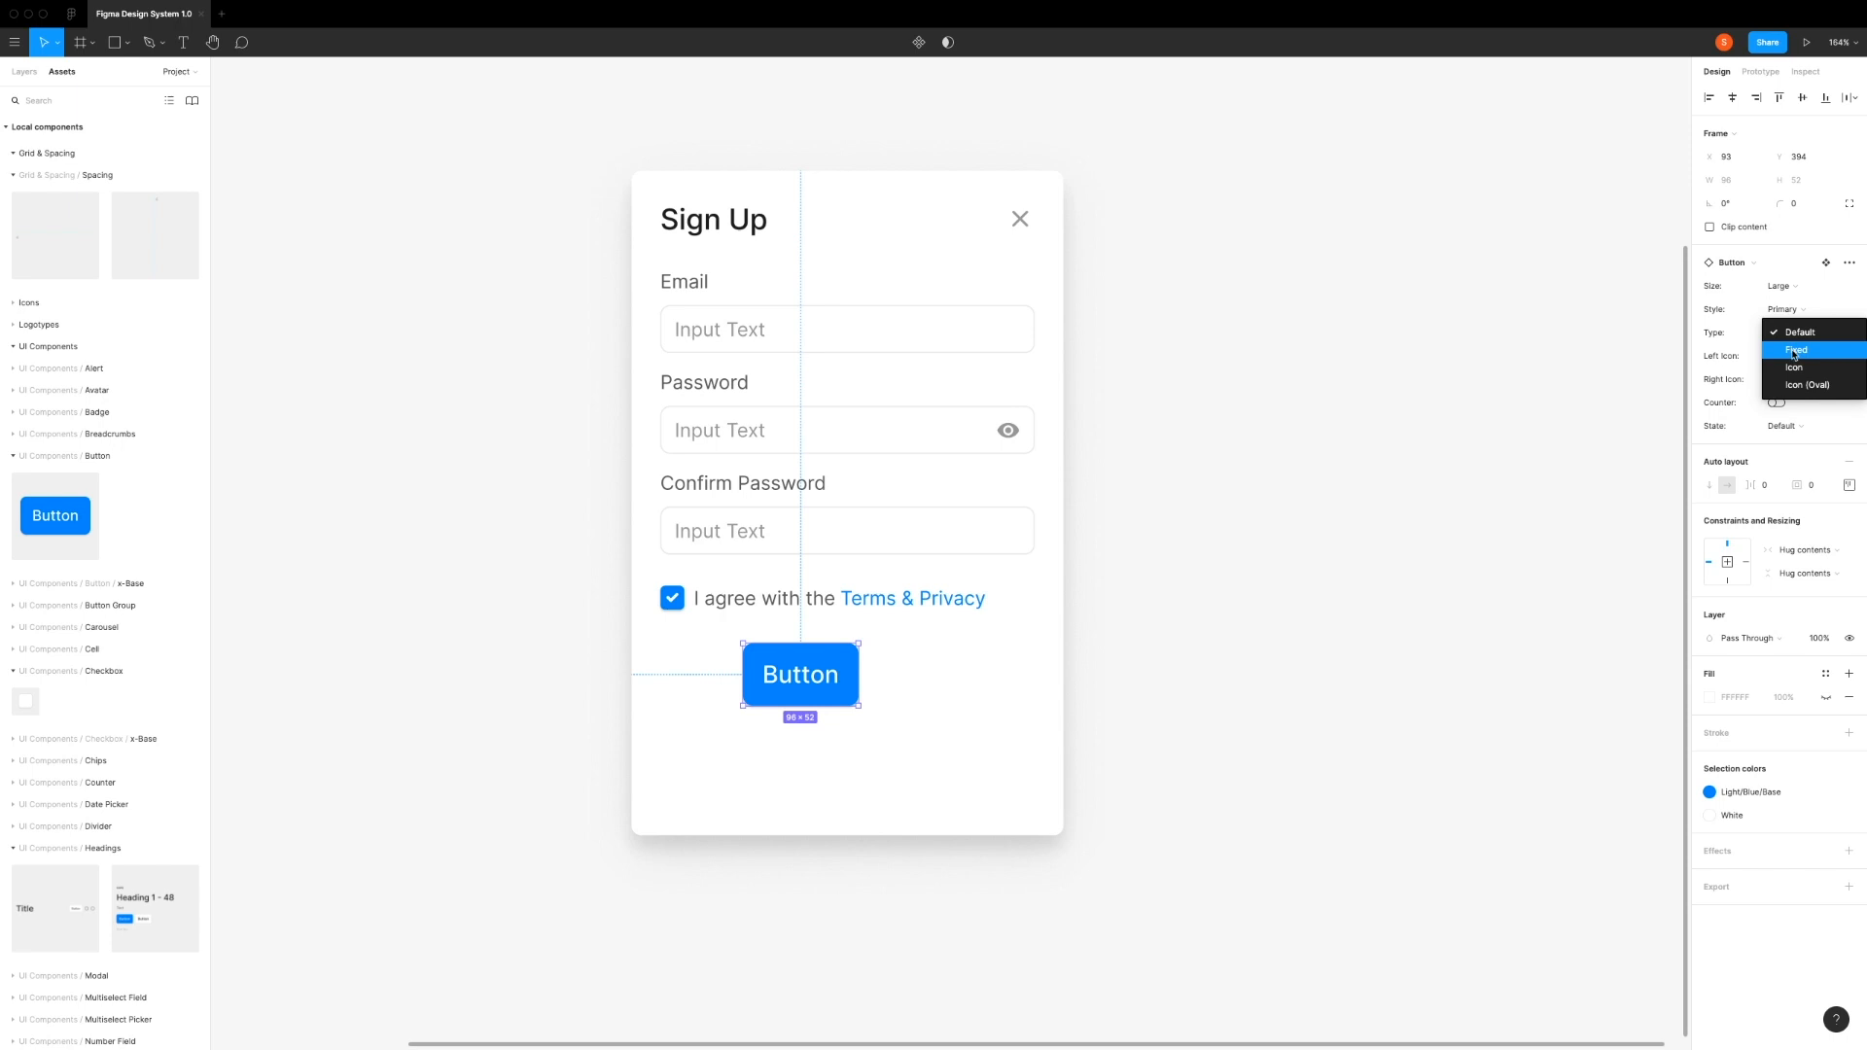
{"action": "left_click", "coordinate": [1794, 351]}
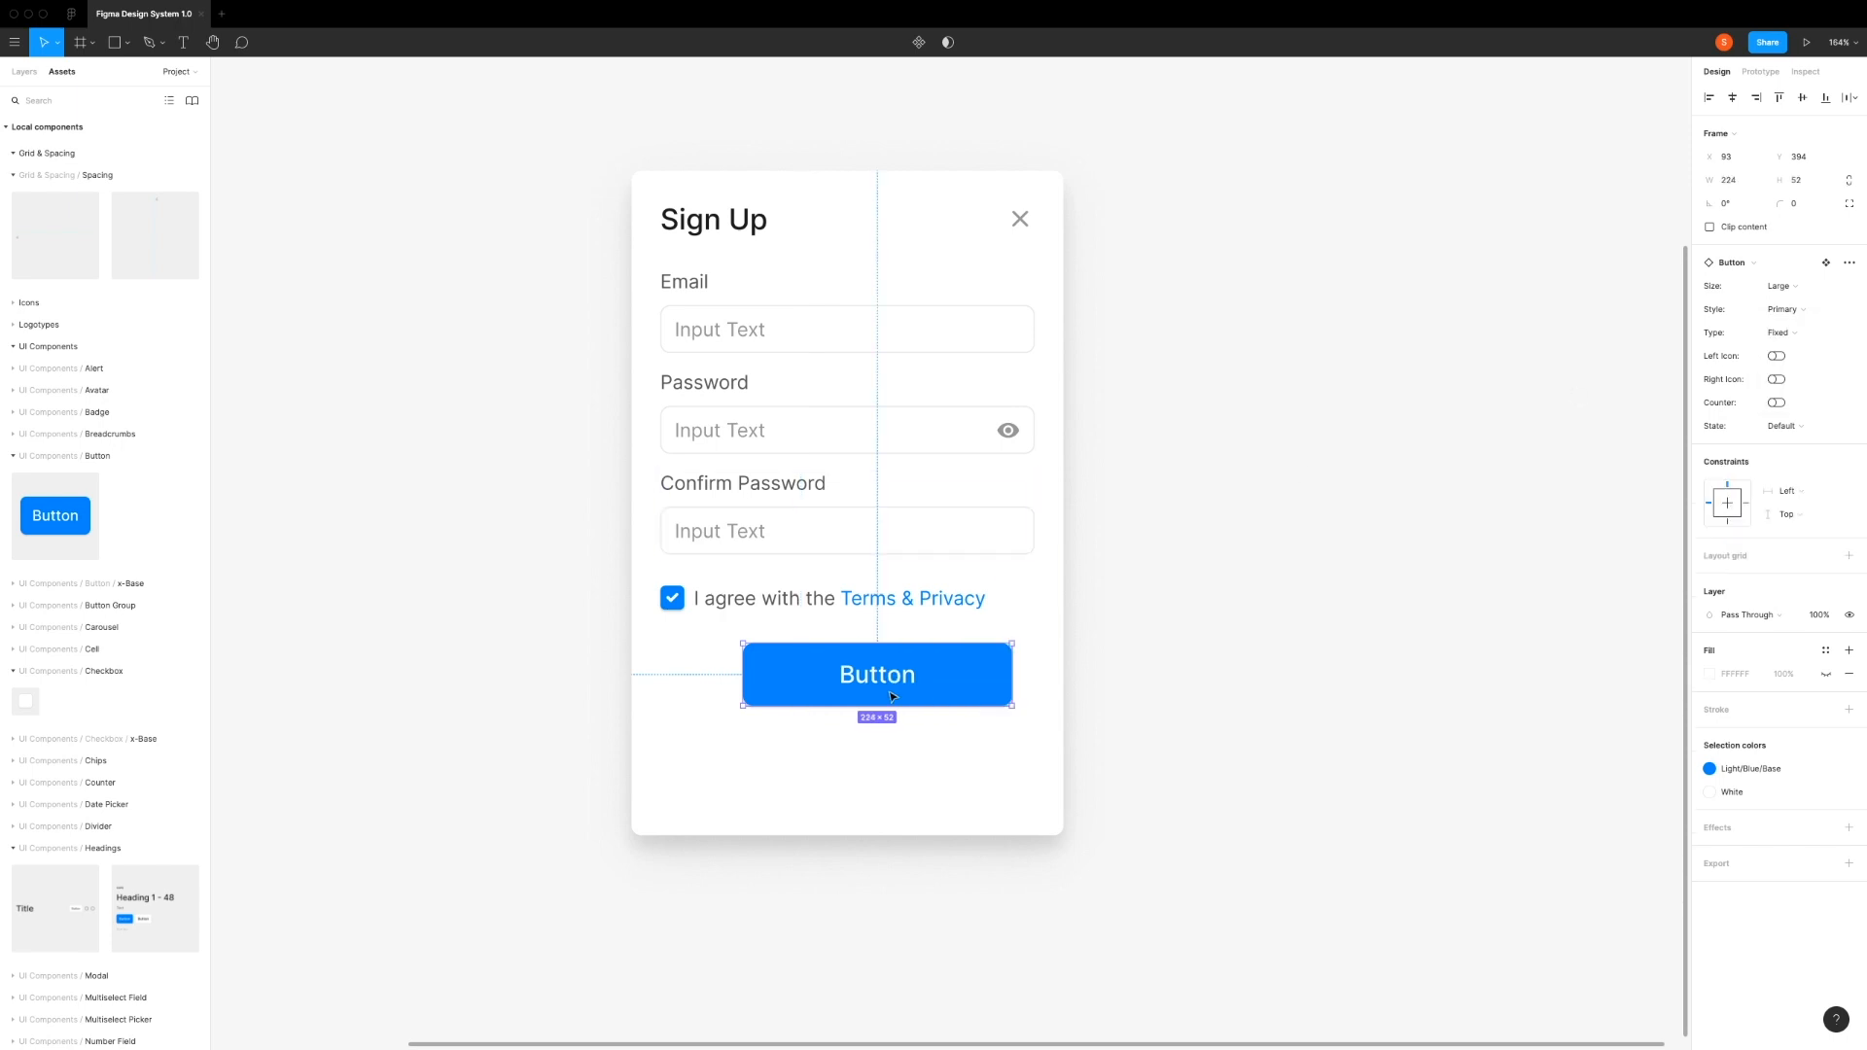
{"action": "left_click_drag", "start_coordinate": [932, 676], "coordinate": [1038, 663]}
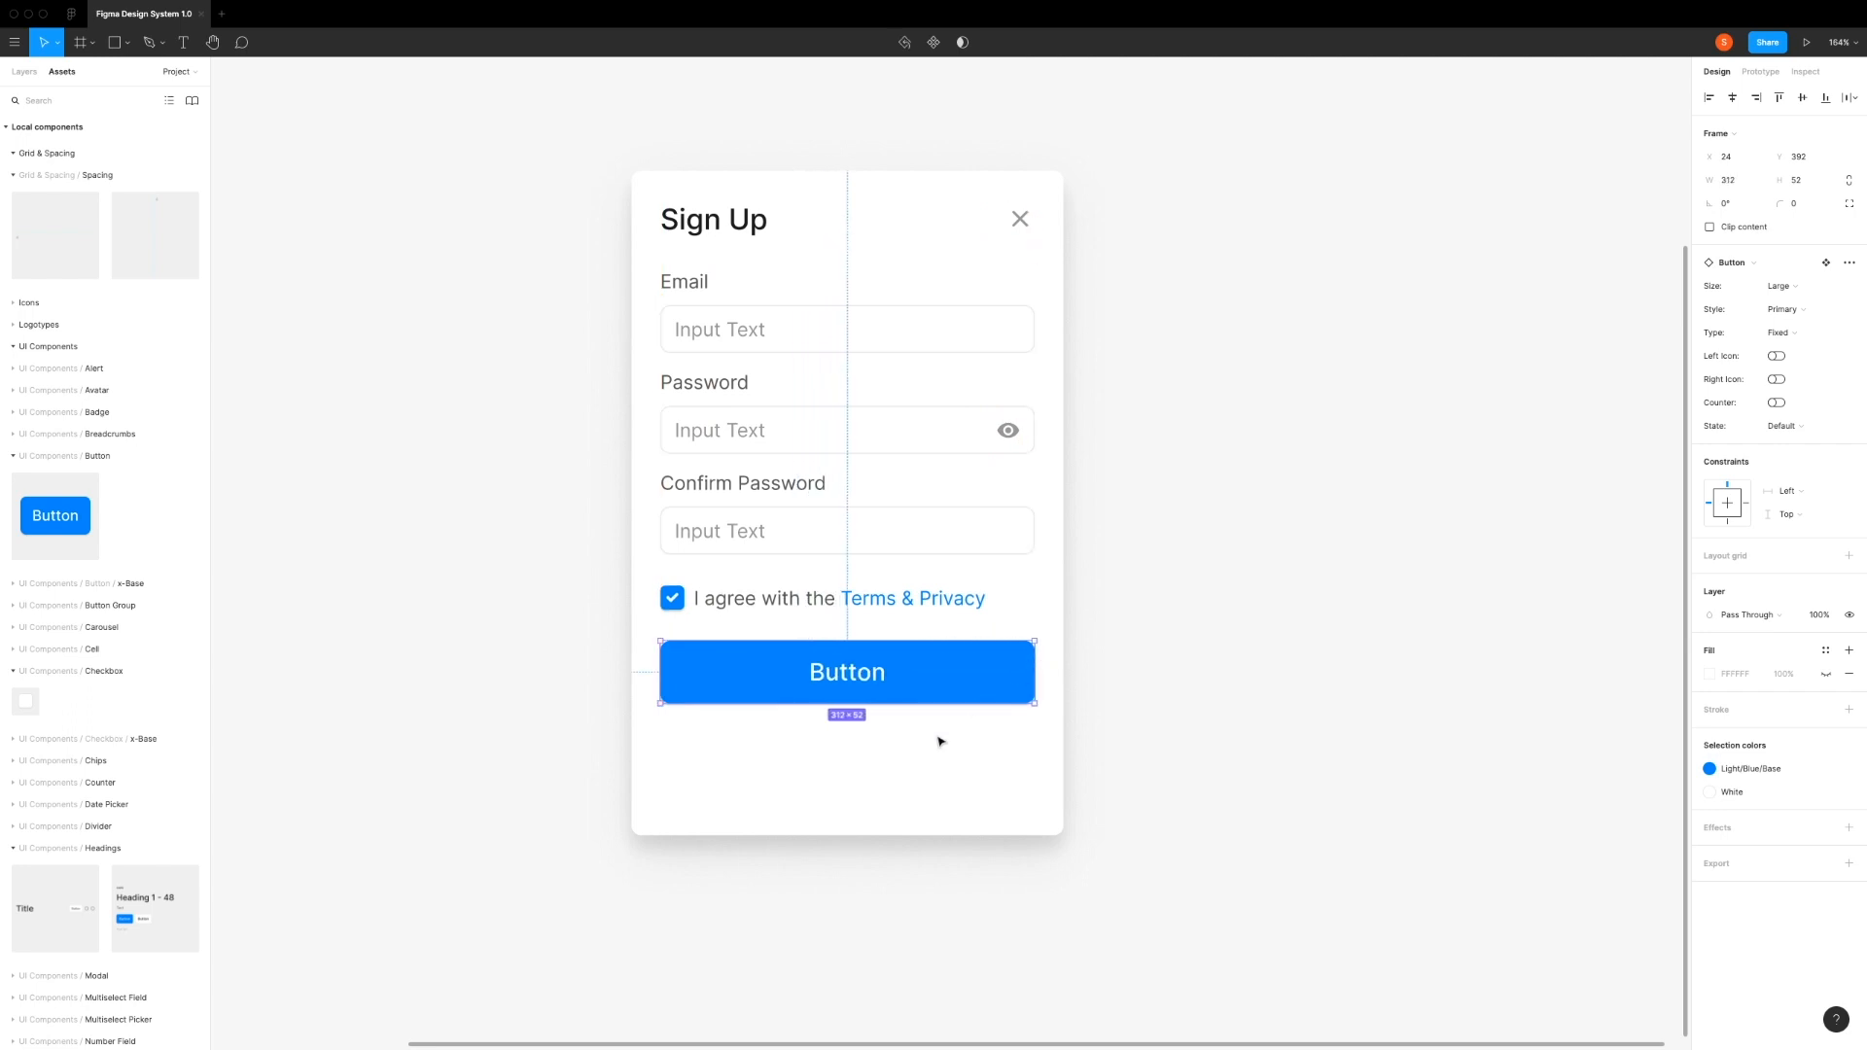
Step: Change the button's text to "Create an account"
{"action": "double_click", "coordinate": [846, 683]}
{"action": "double_click", "coordinate": [856, 683]}
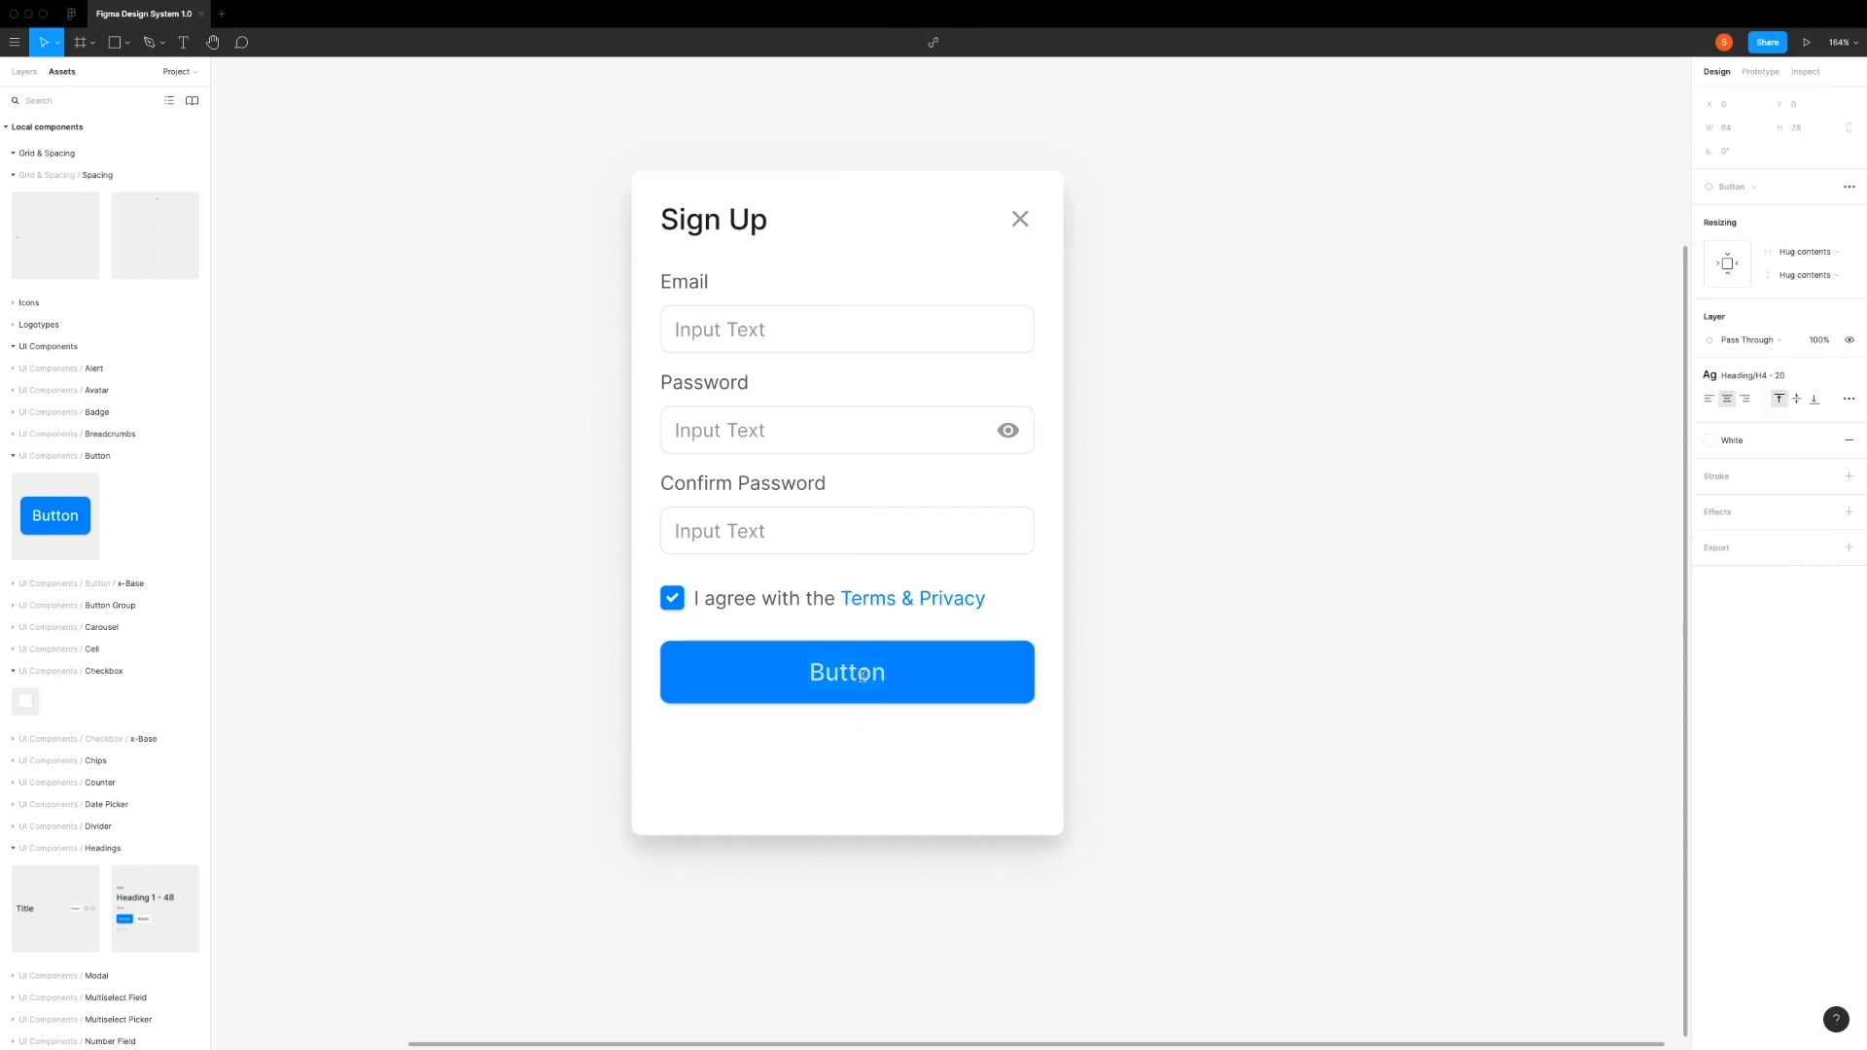
{"action": "key", "text": "Return"}
{"action": "type", "text": "Create an account"}
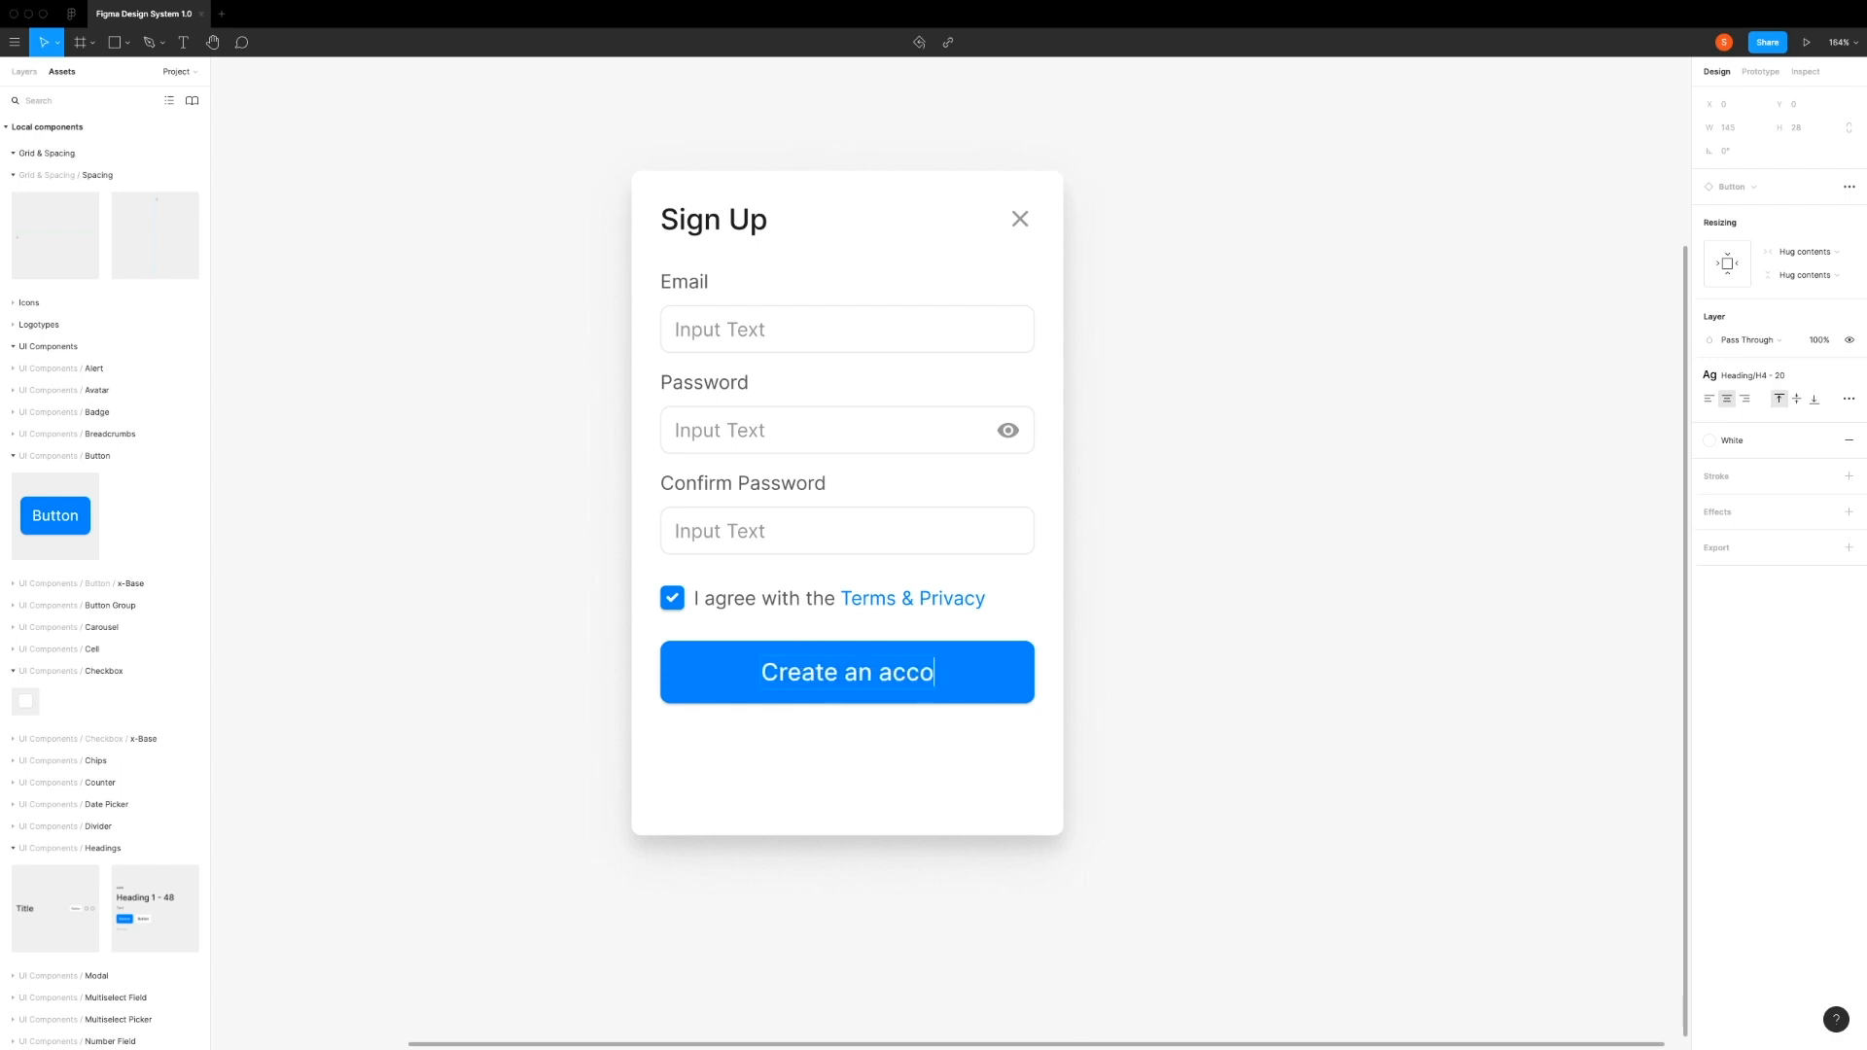
{"action": "left_click", "coordinate": [784, 751]}
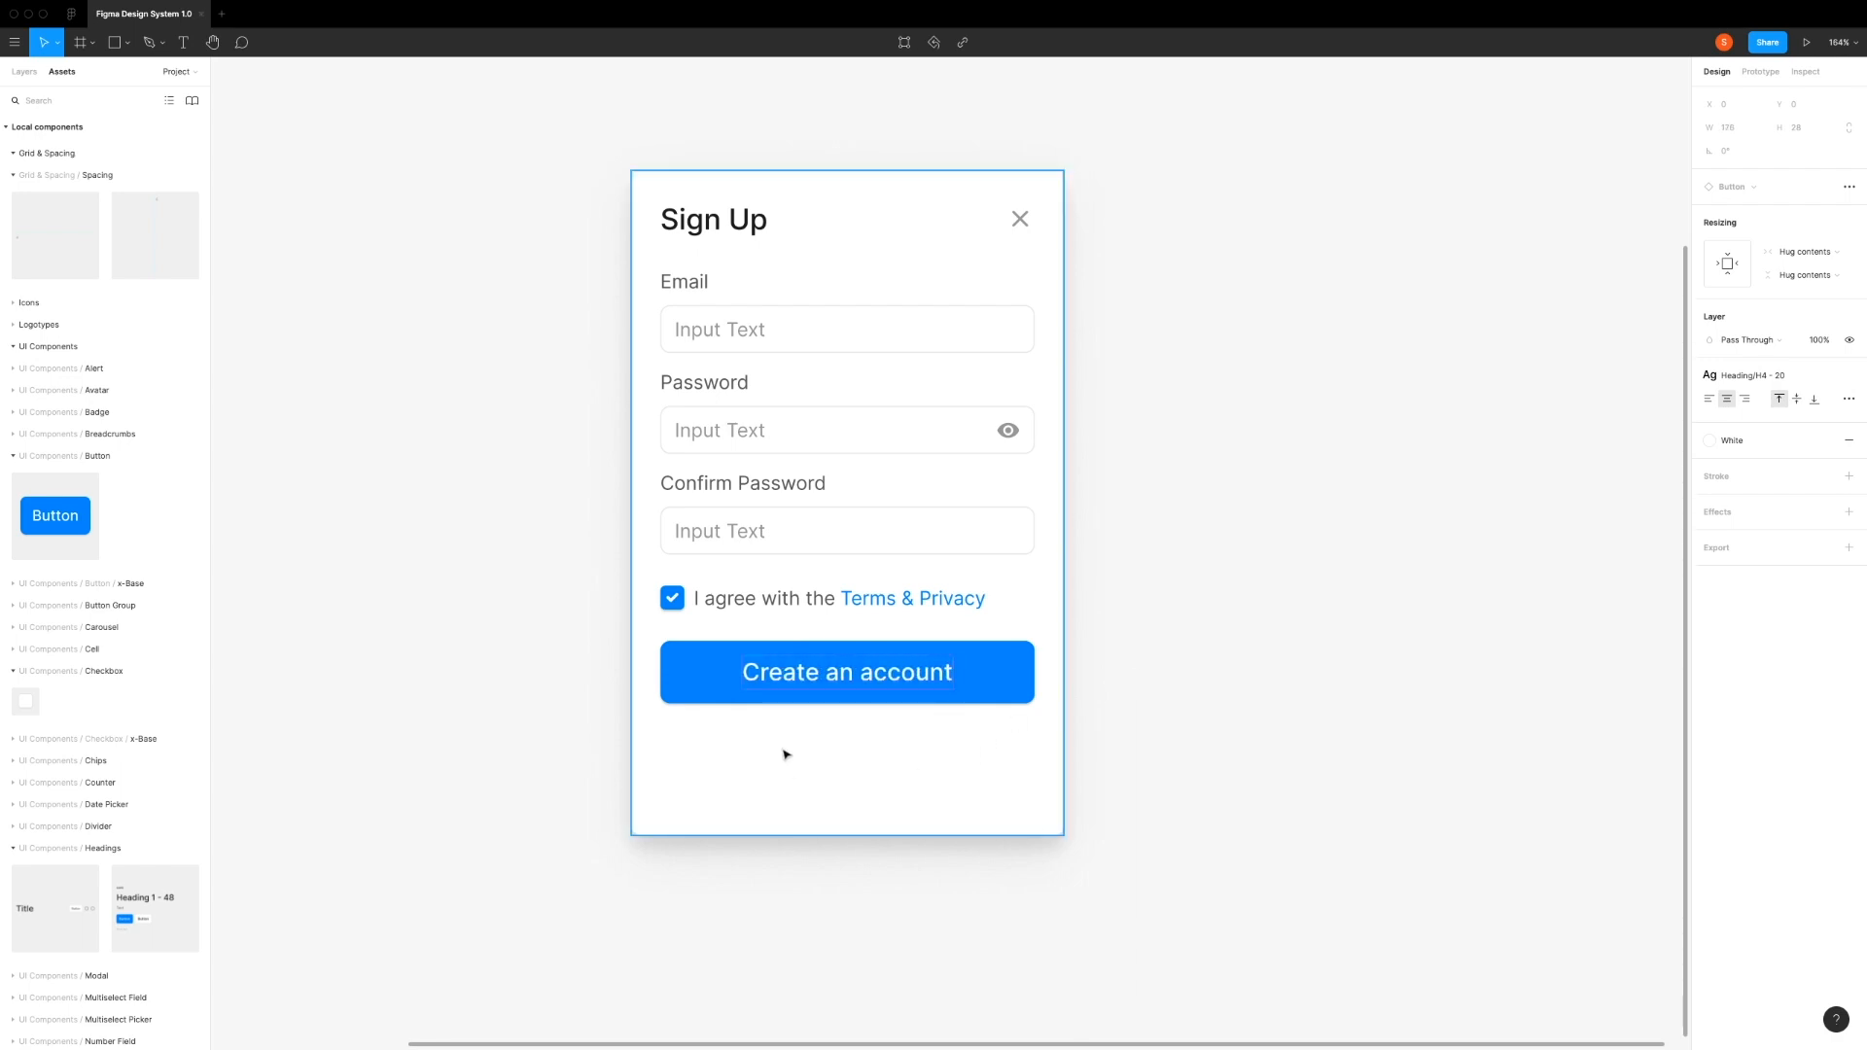
Step: Extend the Sign Up card frame downward to a height of 660 px
{"action": "scroll", "coordinate": [807, 729], "scroll_direction": "up", "scroll_amount": 2}
{"action": "scroll", "coordinate": [842, 713], "scroll_direction": "down", "scroll_amount": 5}
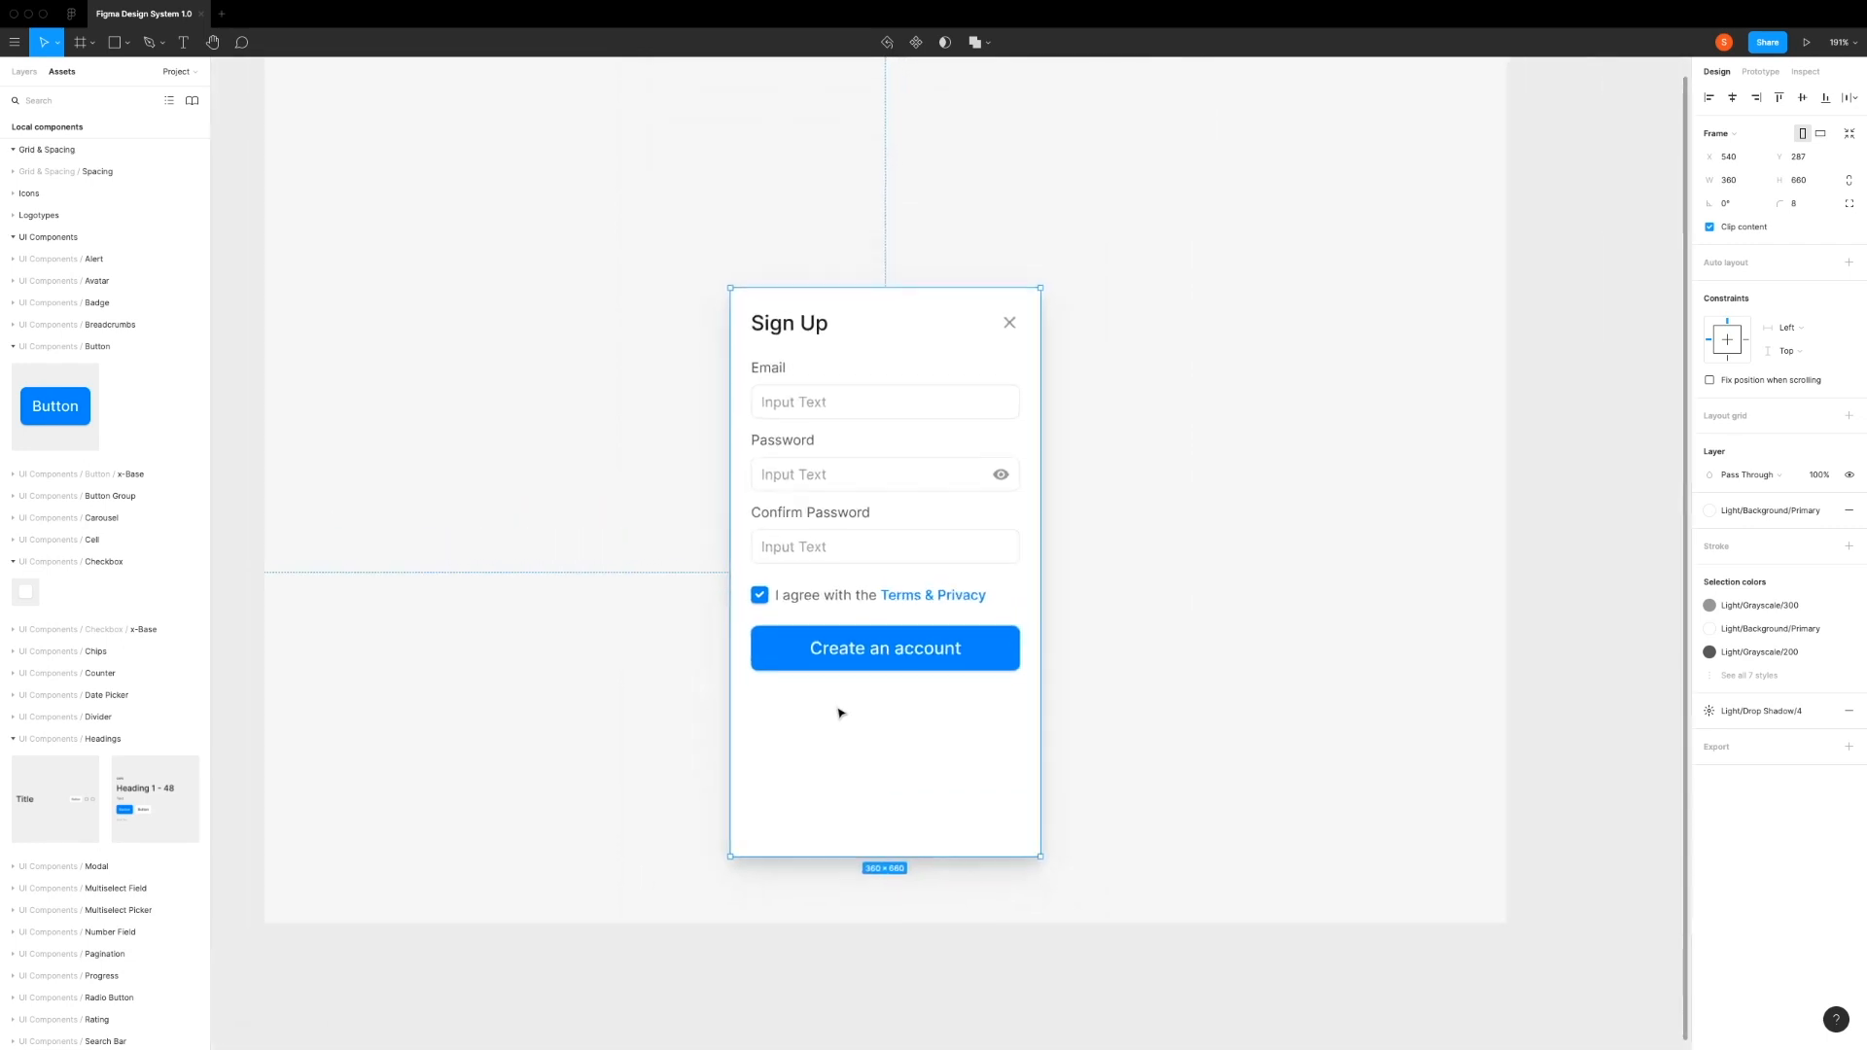
{"action": "left_click_drag", "start_coordinate": [1083, 721], "coordinate": [1041, 638]}
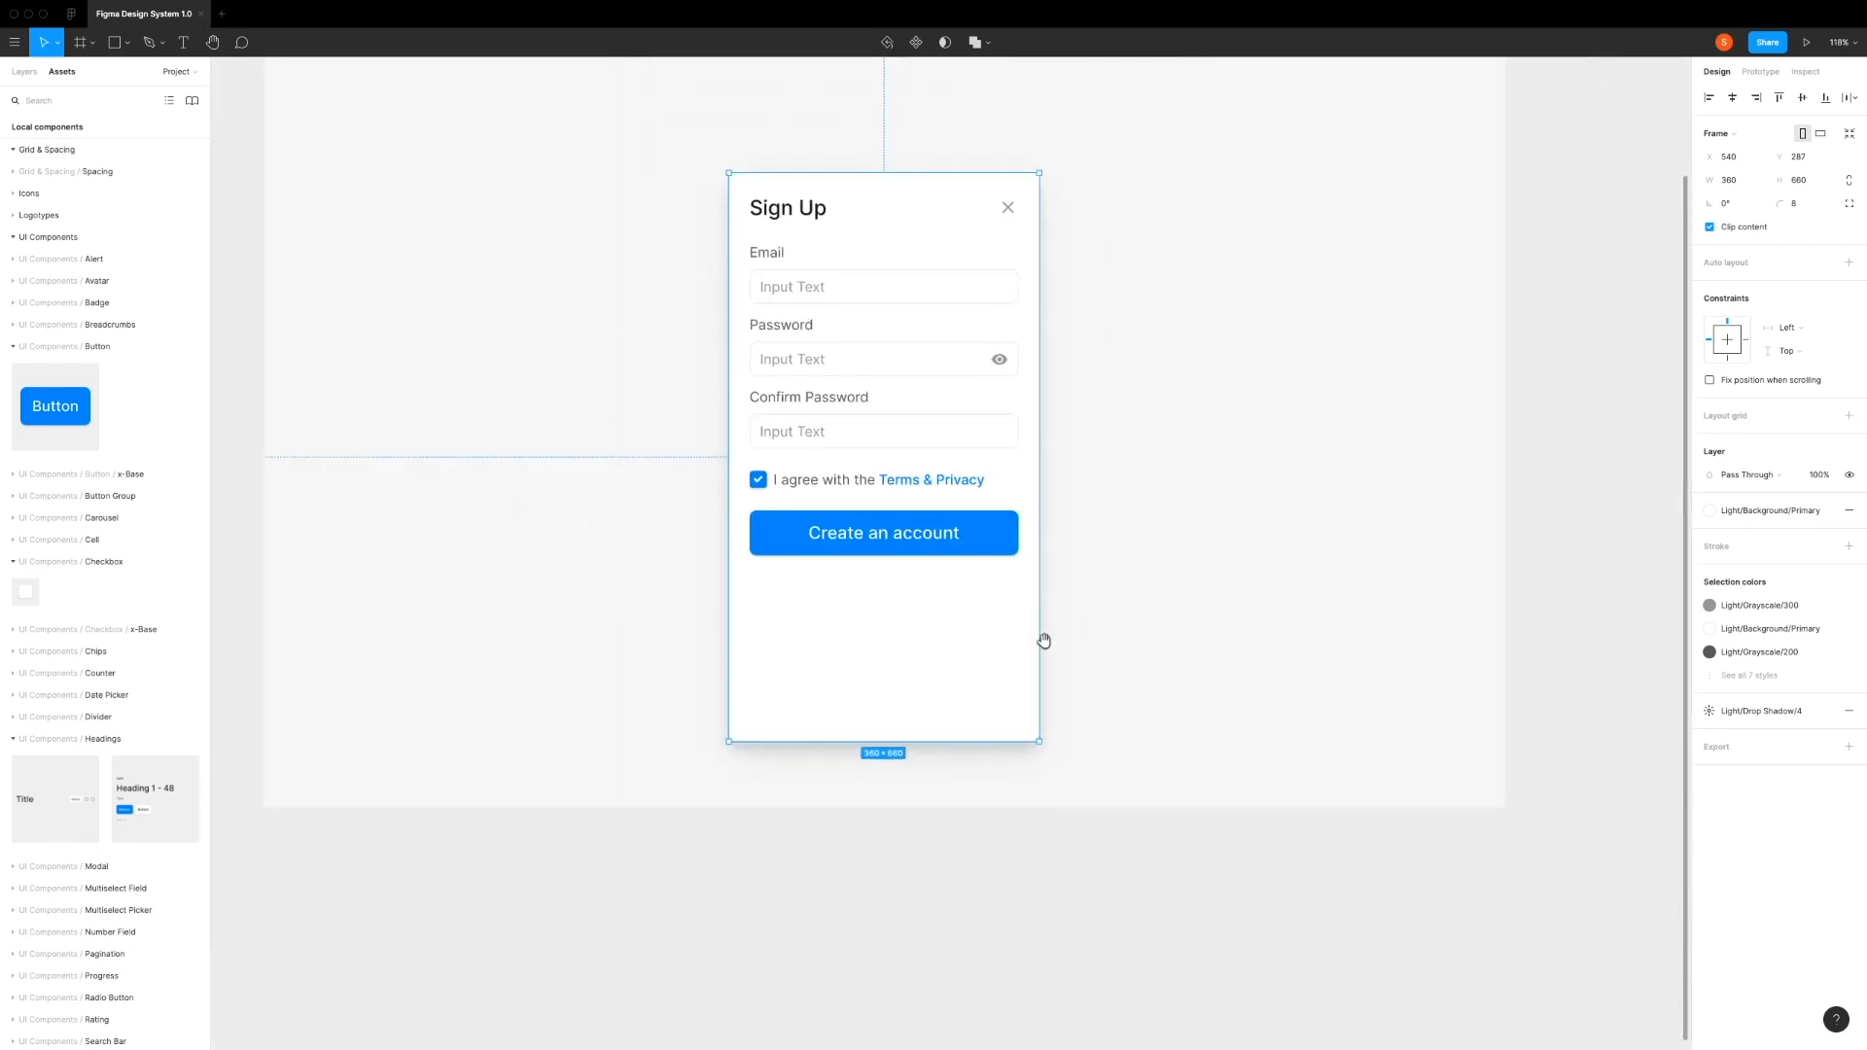
{"action": "scroll", "coordinate": [827, 627], "scroll_direction": "up", "scroll_amount": 2}
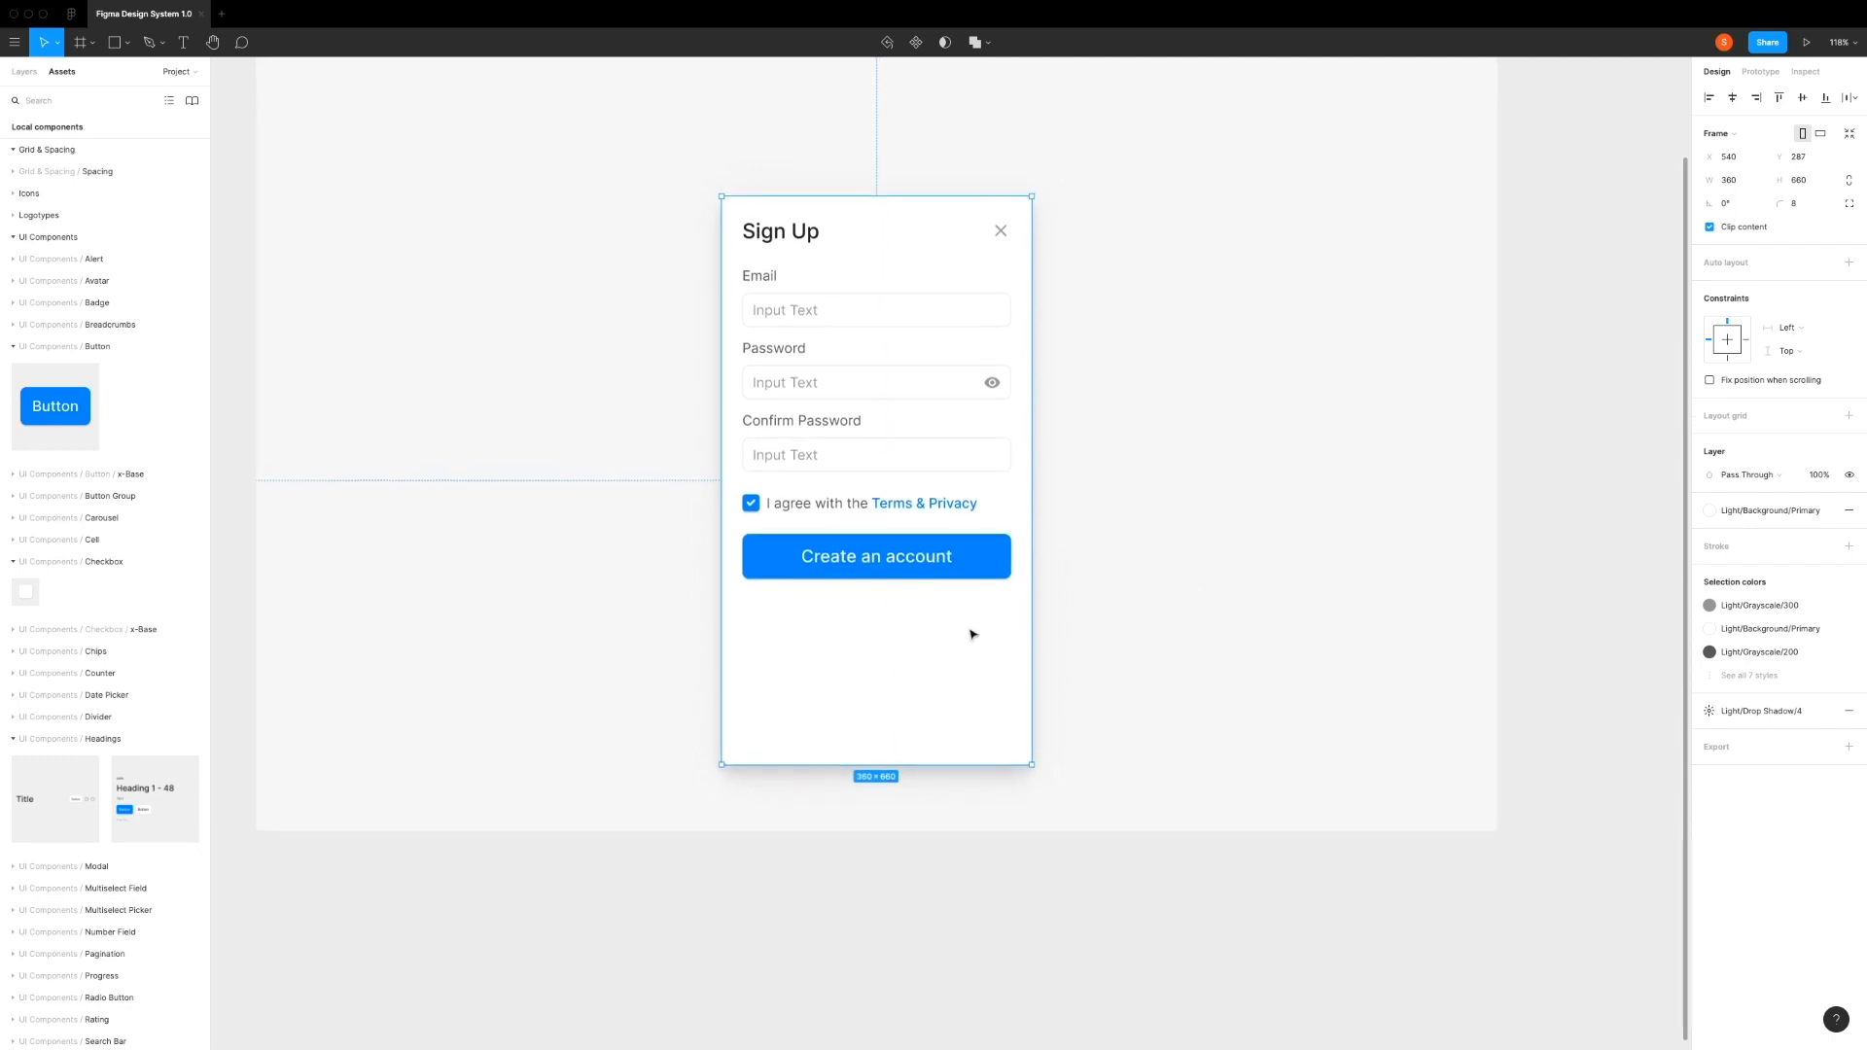
Step: Add an "or connect with" text below the Create an account button at X 131, Y 503
{"action": "left_click", "coordinate": [1191, 585]}
{"action": "left_click", "coordinate": [864, 636]}
{"action": "key", "text": "t"}
{"action": "left_click", "coordinate": [825, 633]}
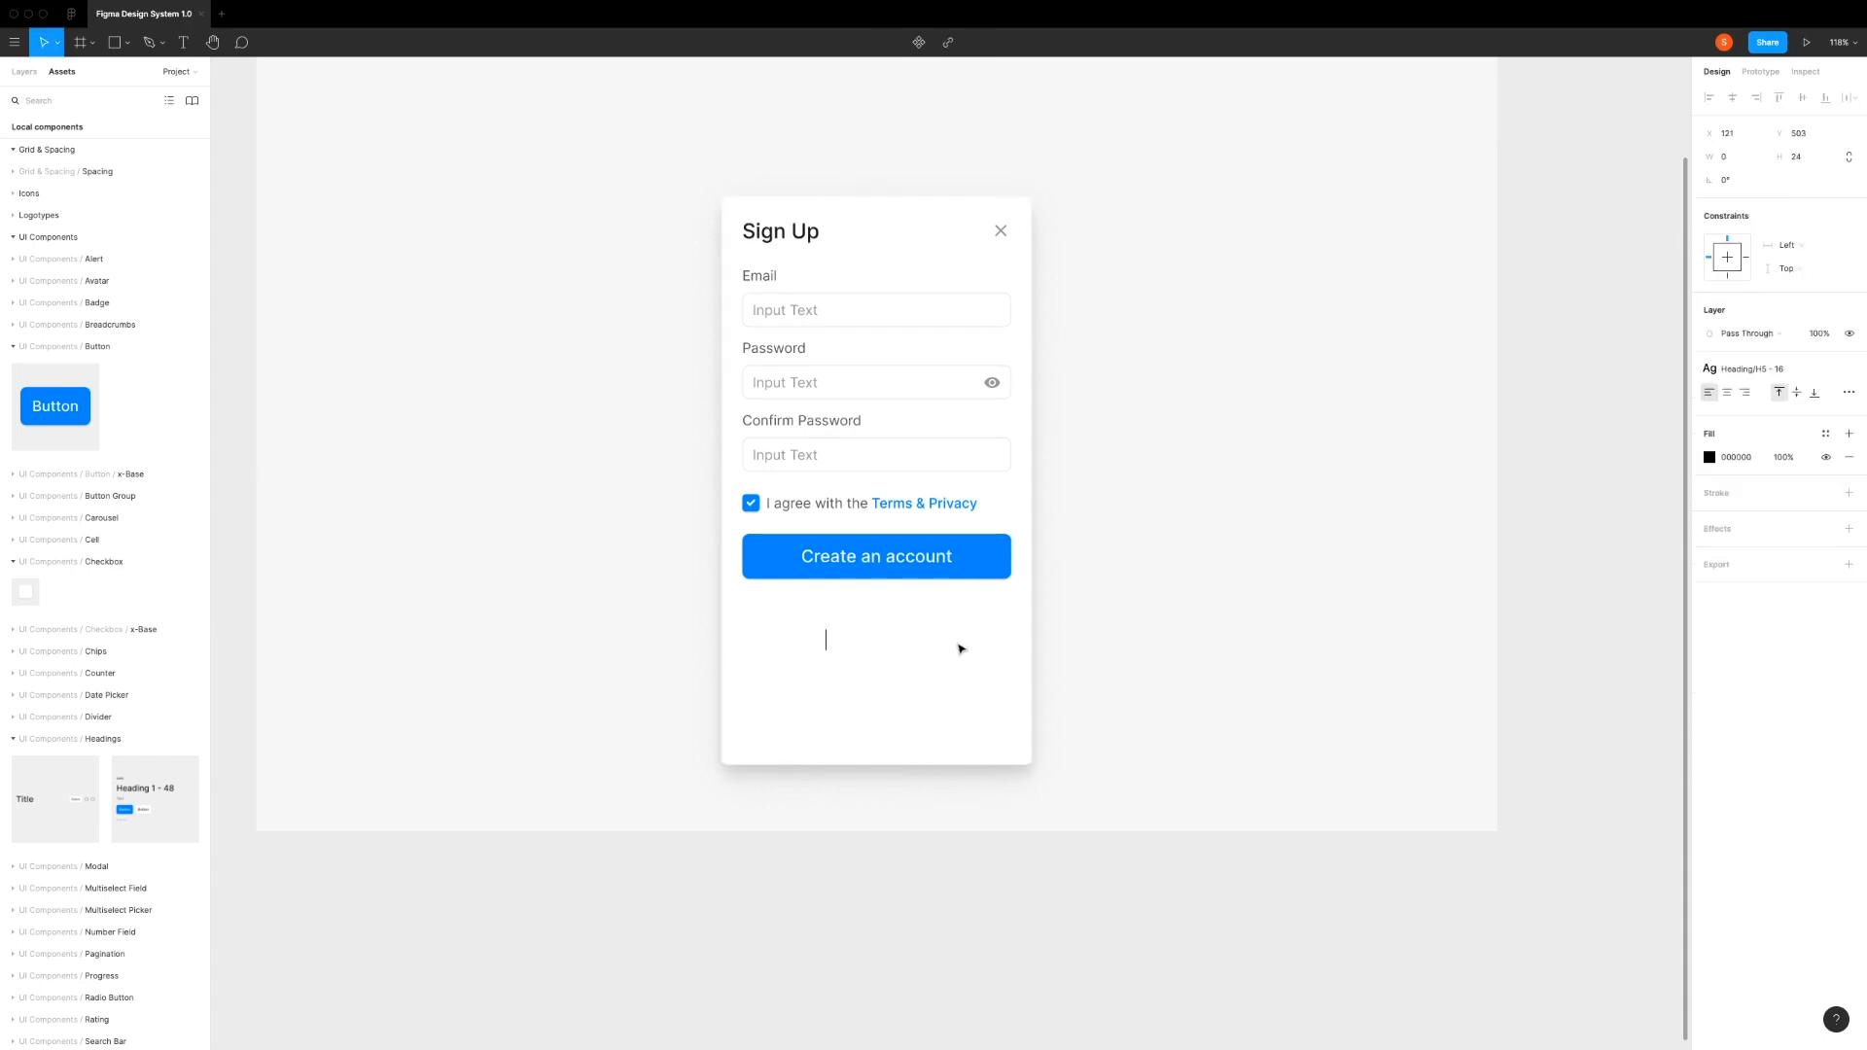
{"action": "type", "text": "or connect with"}
{"action": "key", "text": "Escape"}
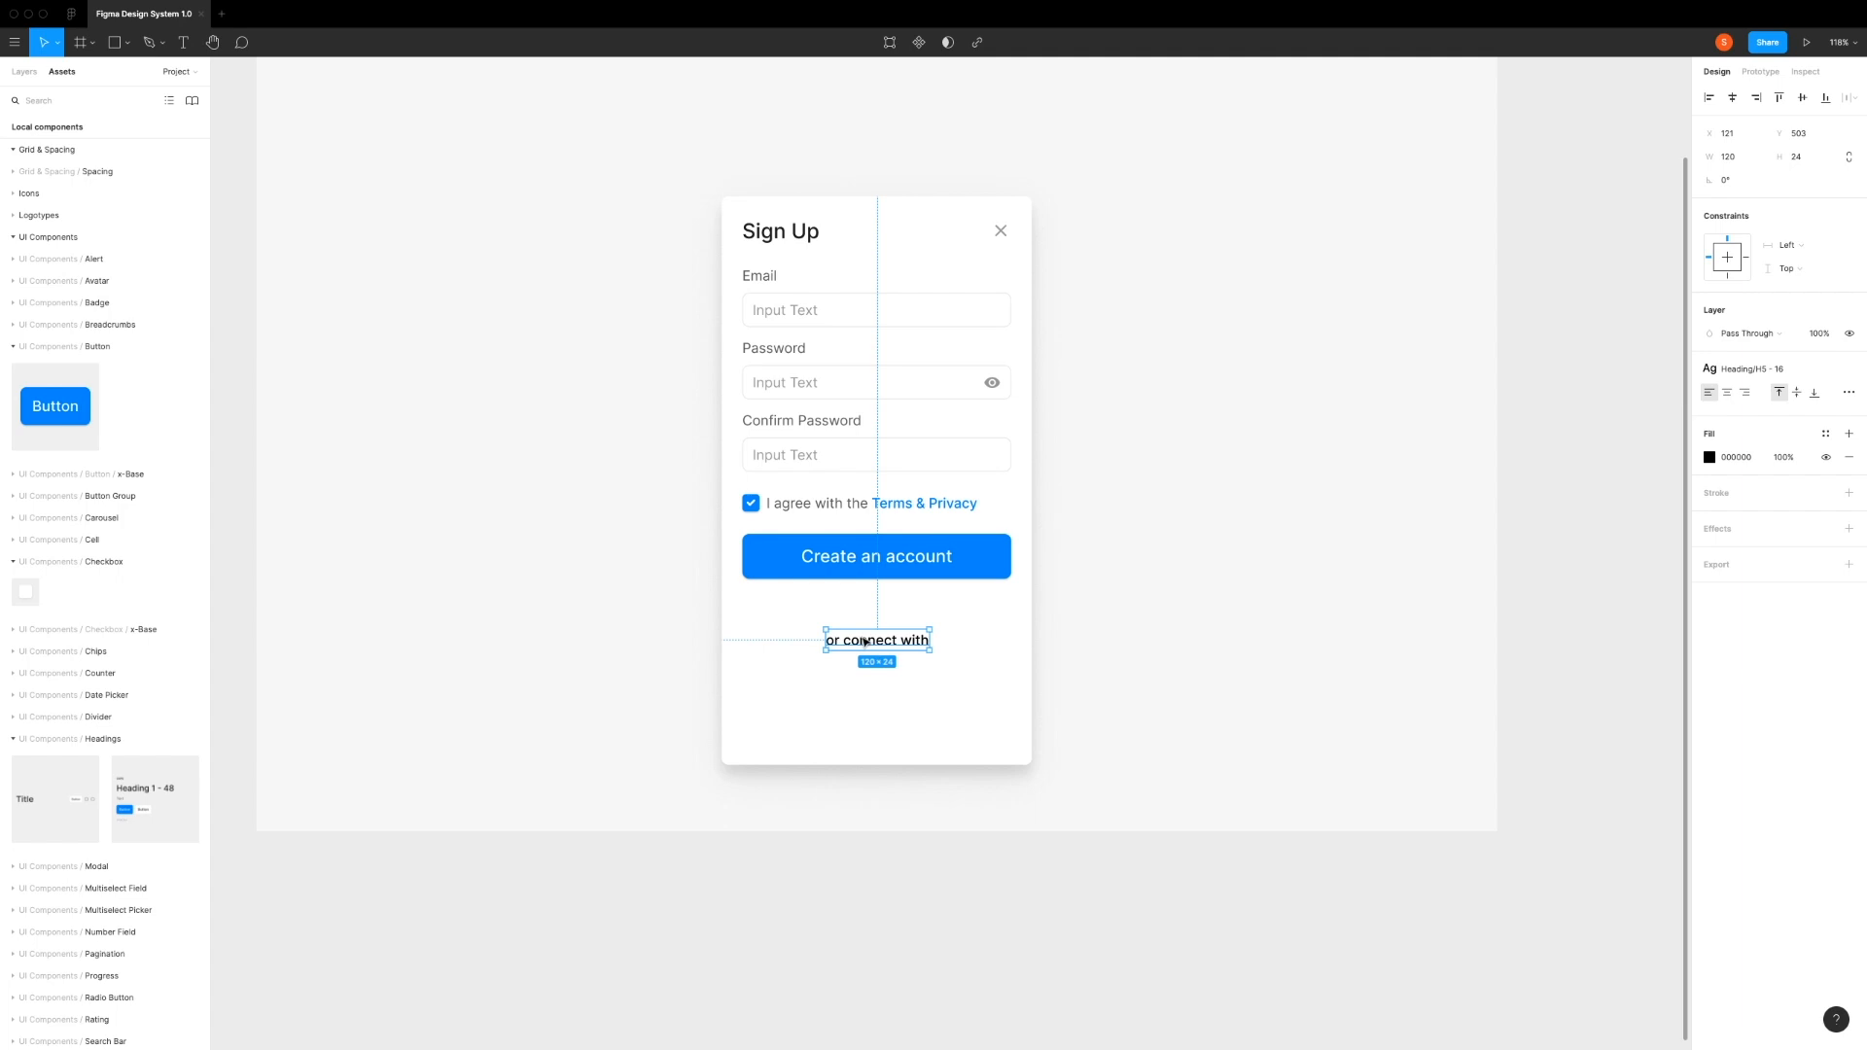
Step: Give the "or connect with" text the Light/Grayscale/300 fill style and the Paragraph P3 - 13 text style
{"action": "left_click", "coordinate": [1826, 434]}
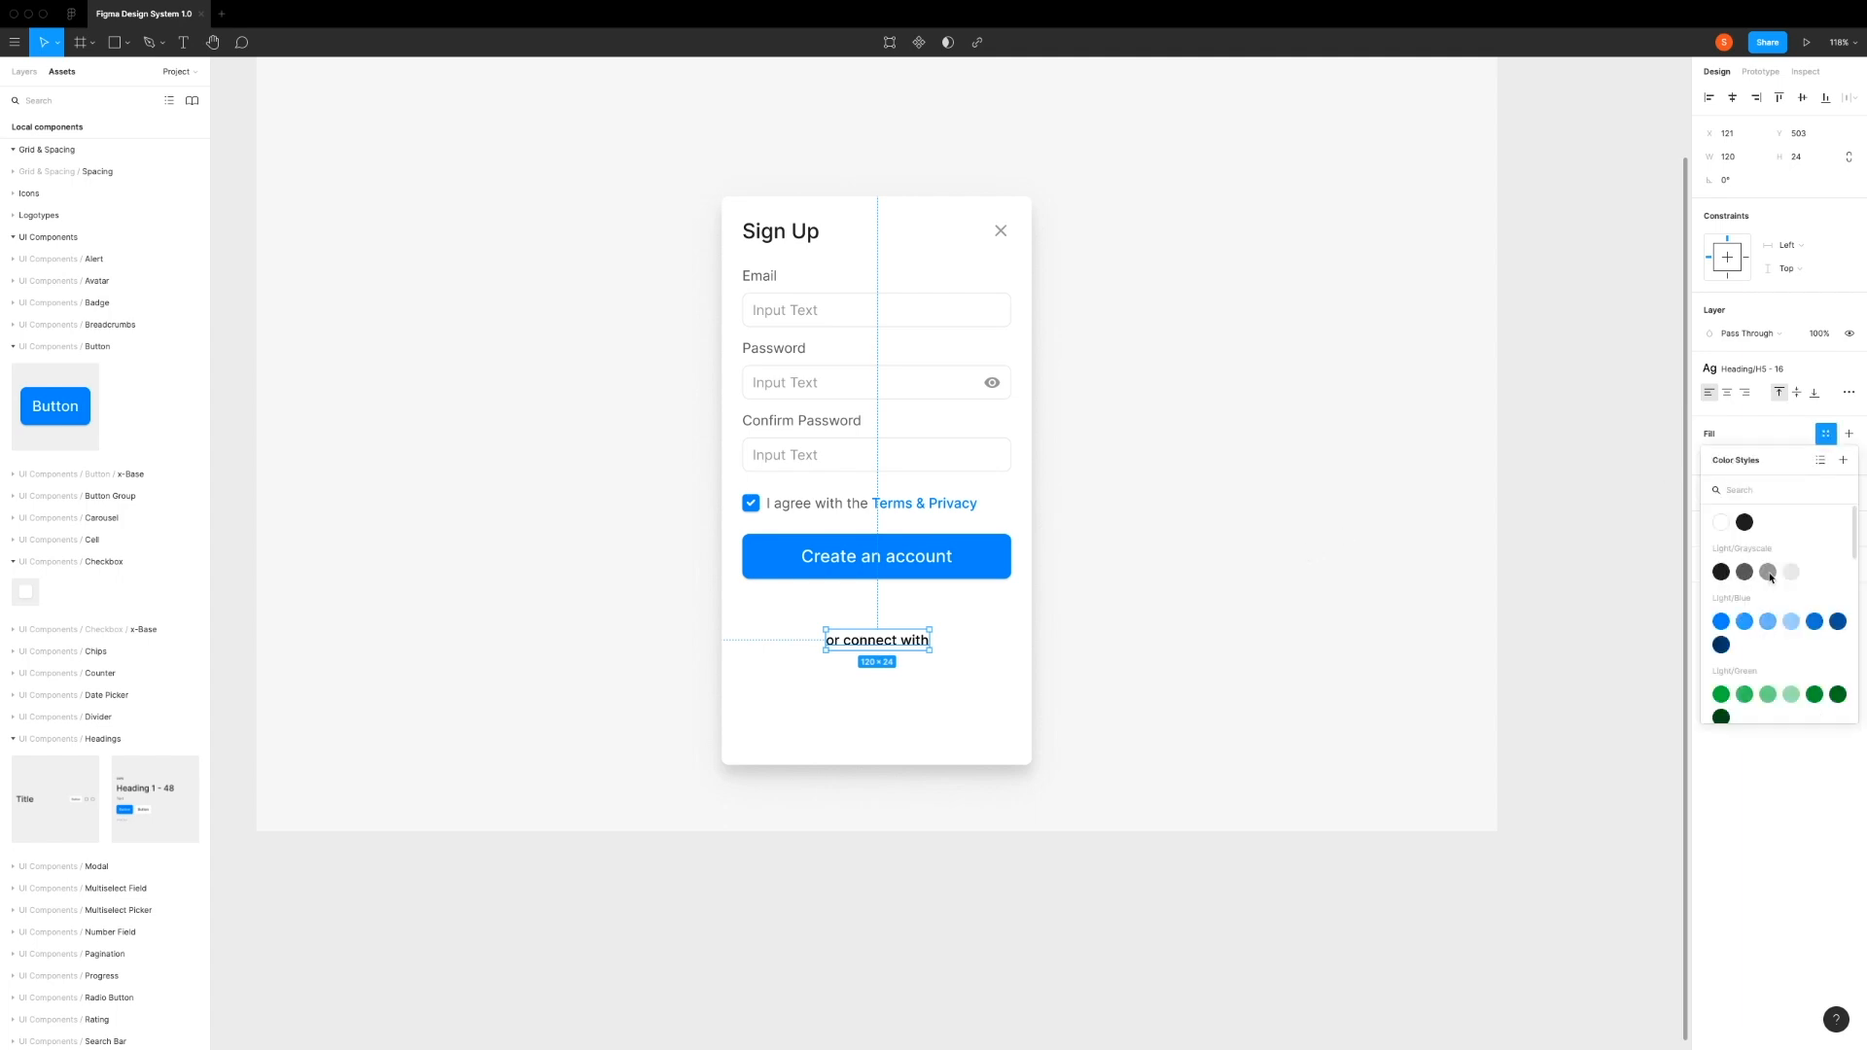
{"action": "left_click", "coordinate": [1768, 573]}
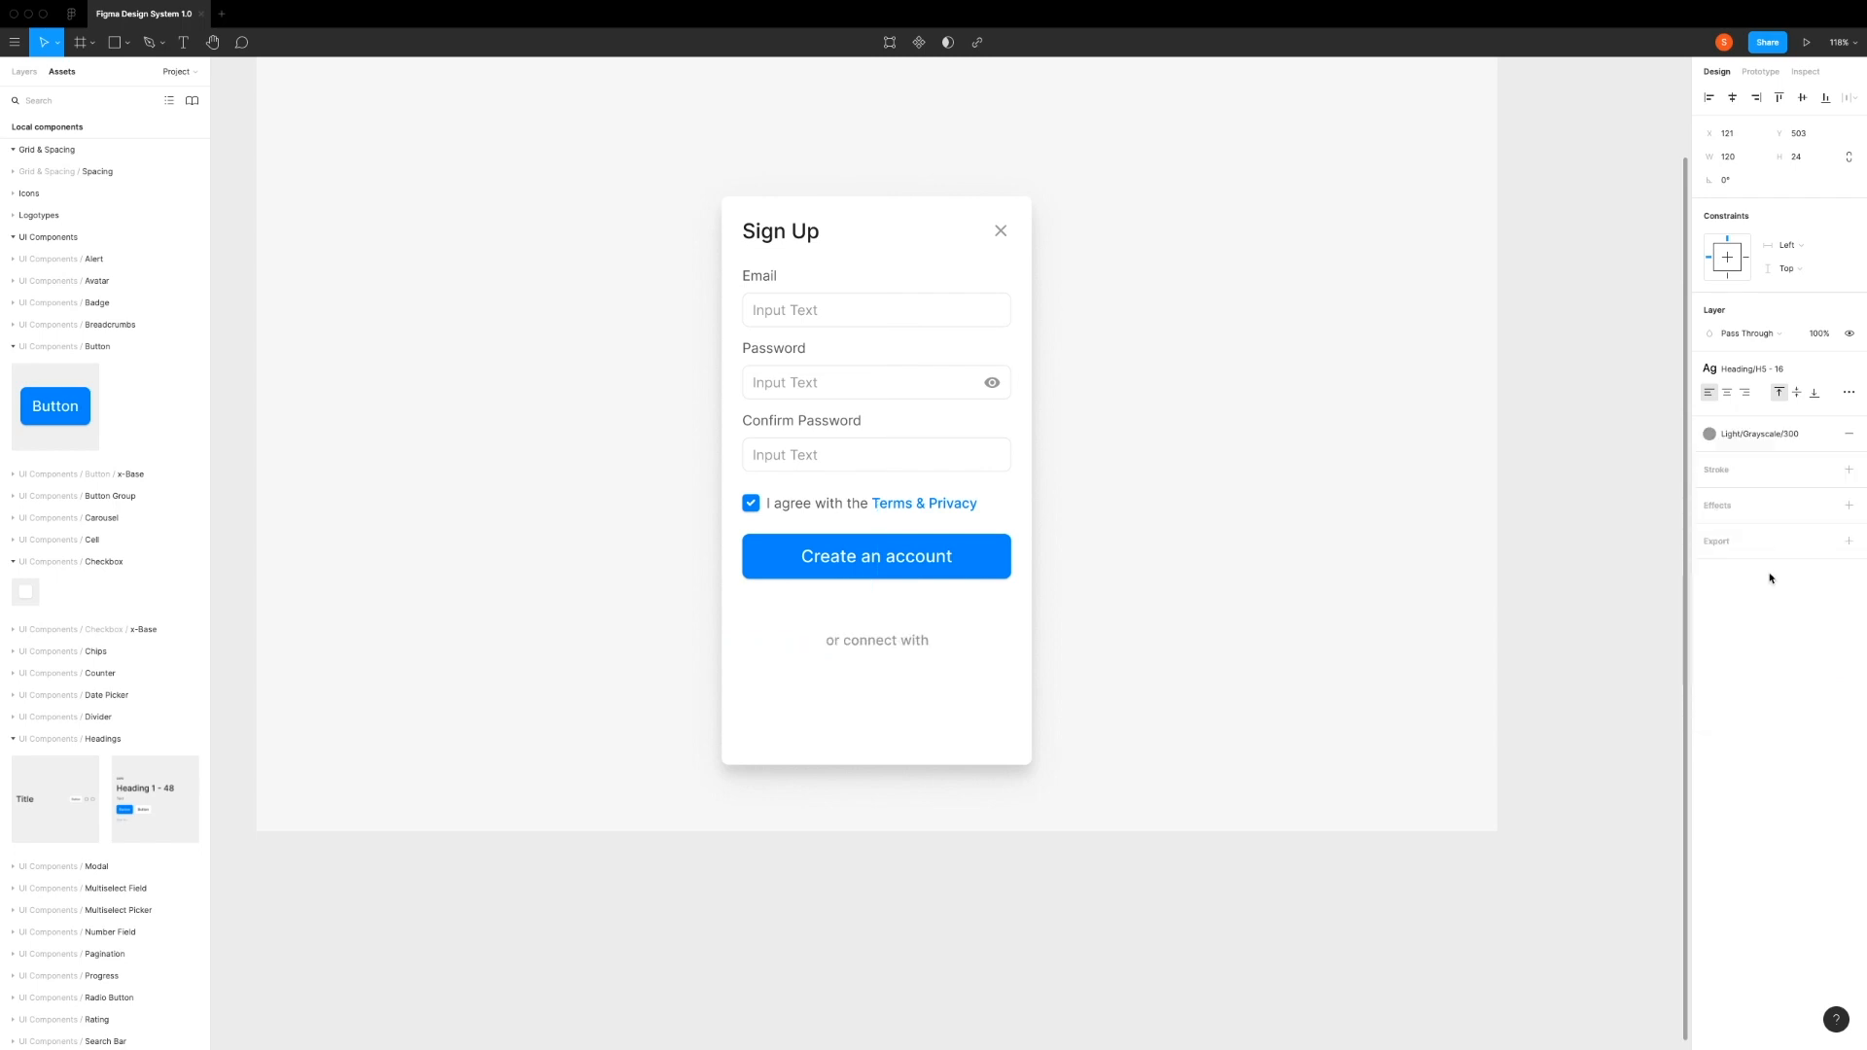
{"action": "left_click", "coordinate": [1769, 371]}
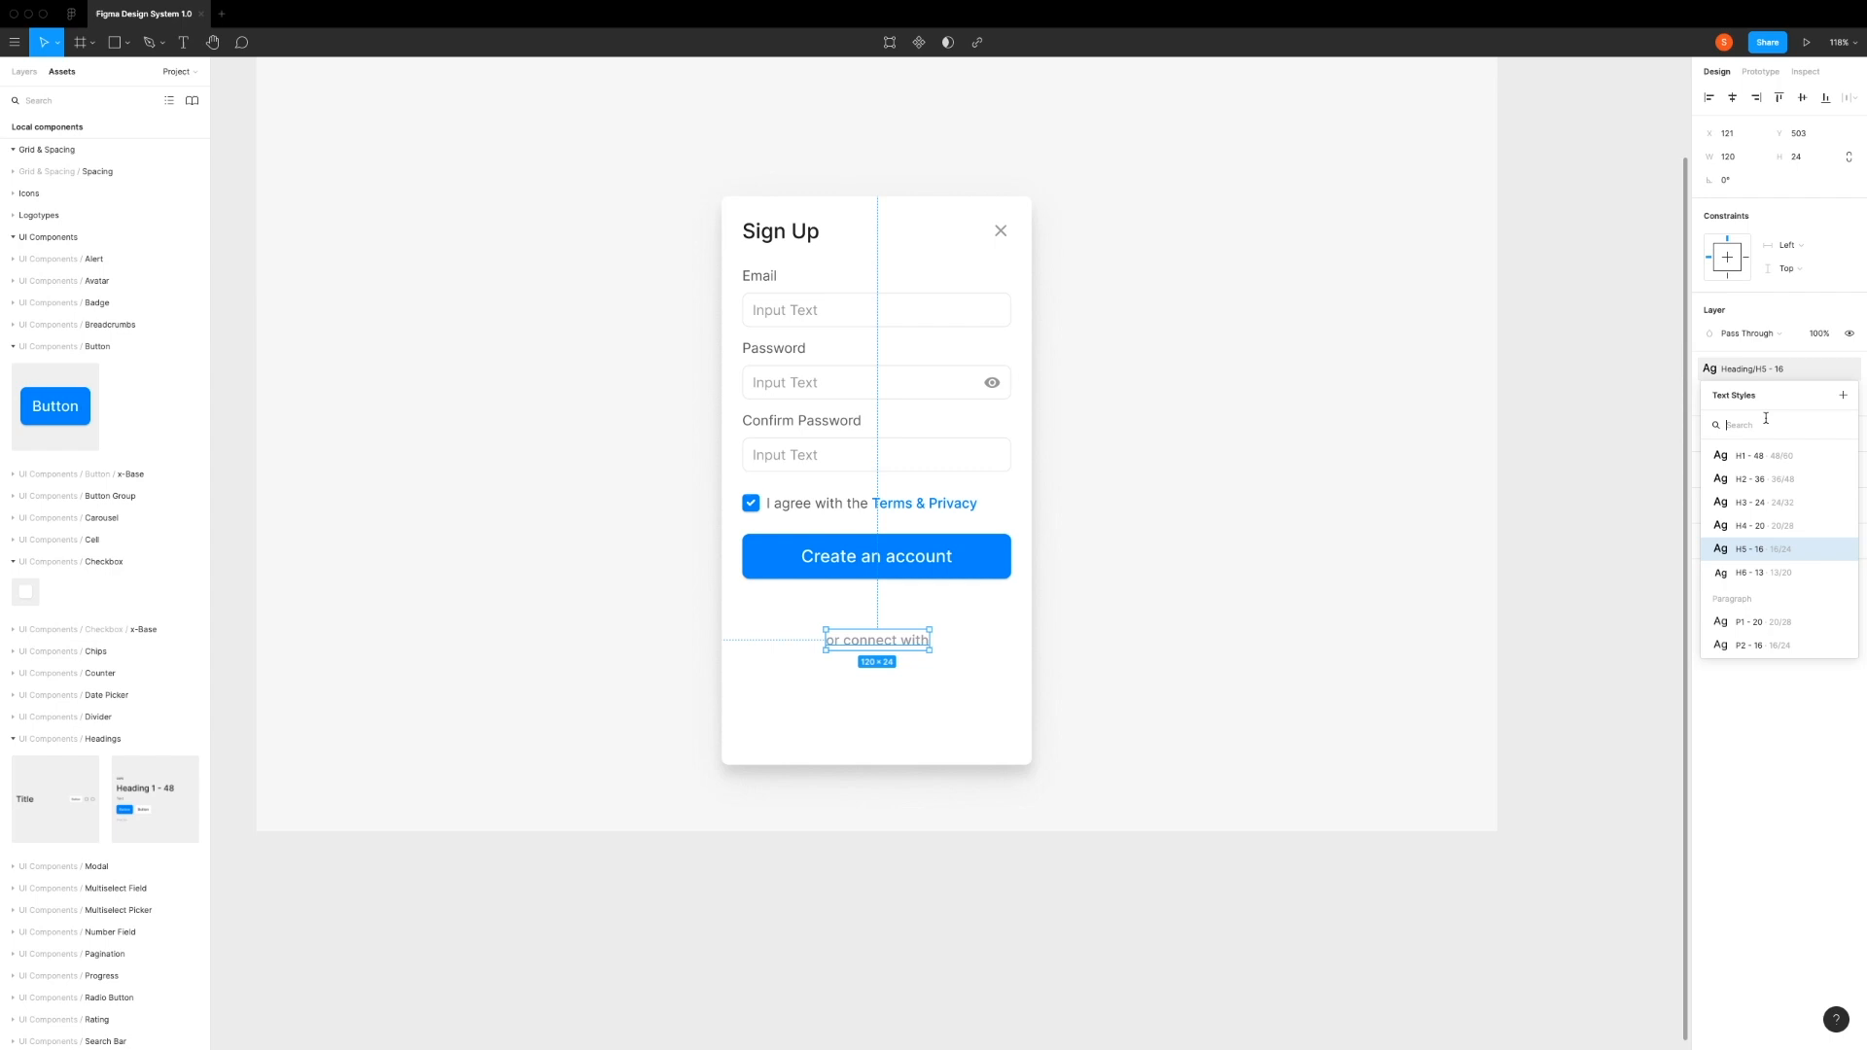
{"action": "scroll", "coordinate": [1783, 503], "scroll_direction": "down", "scroll_amount": 2}
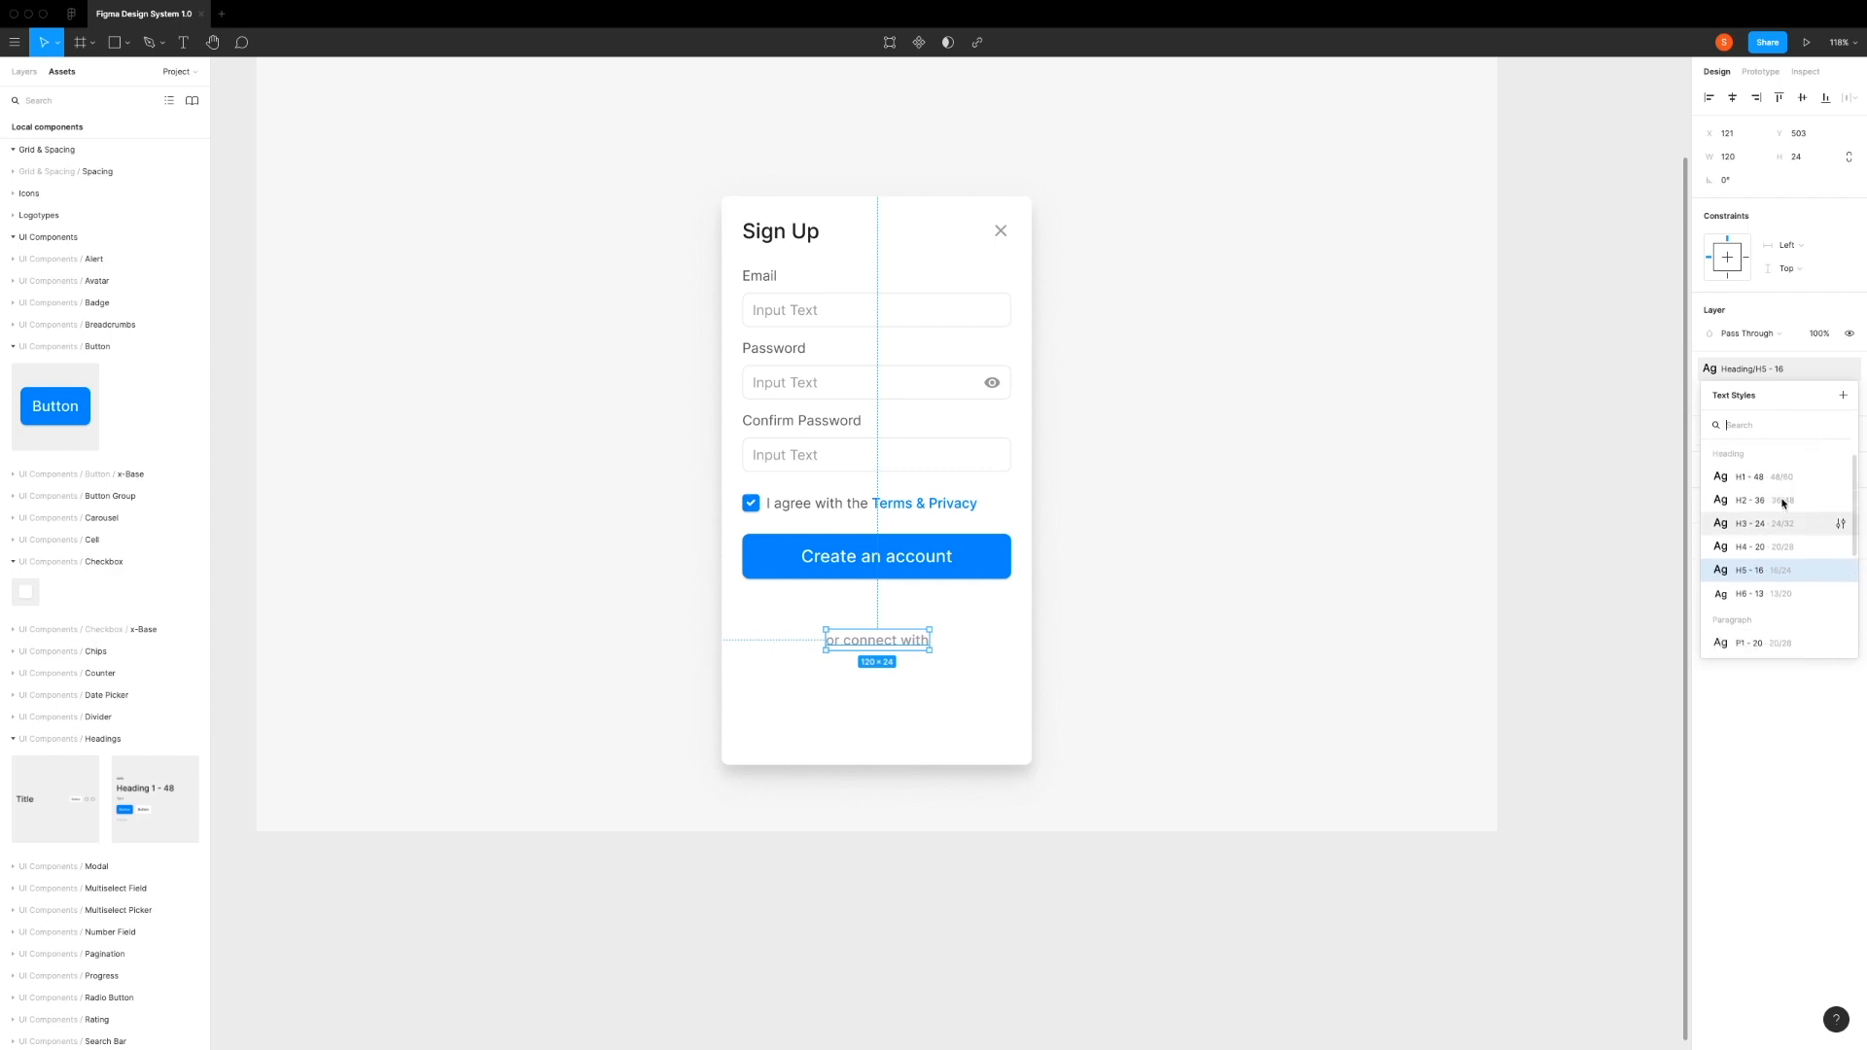
{"action": "scroll", "coordinate": [1783, 503], "scroll_direction": "down", "scroll_amount": 2}
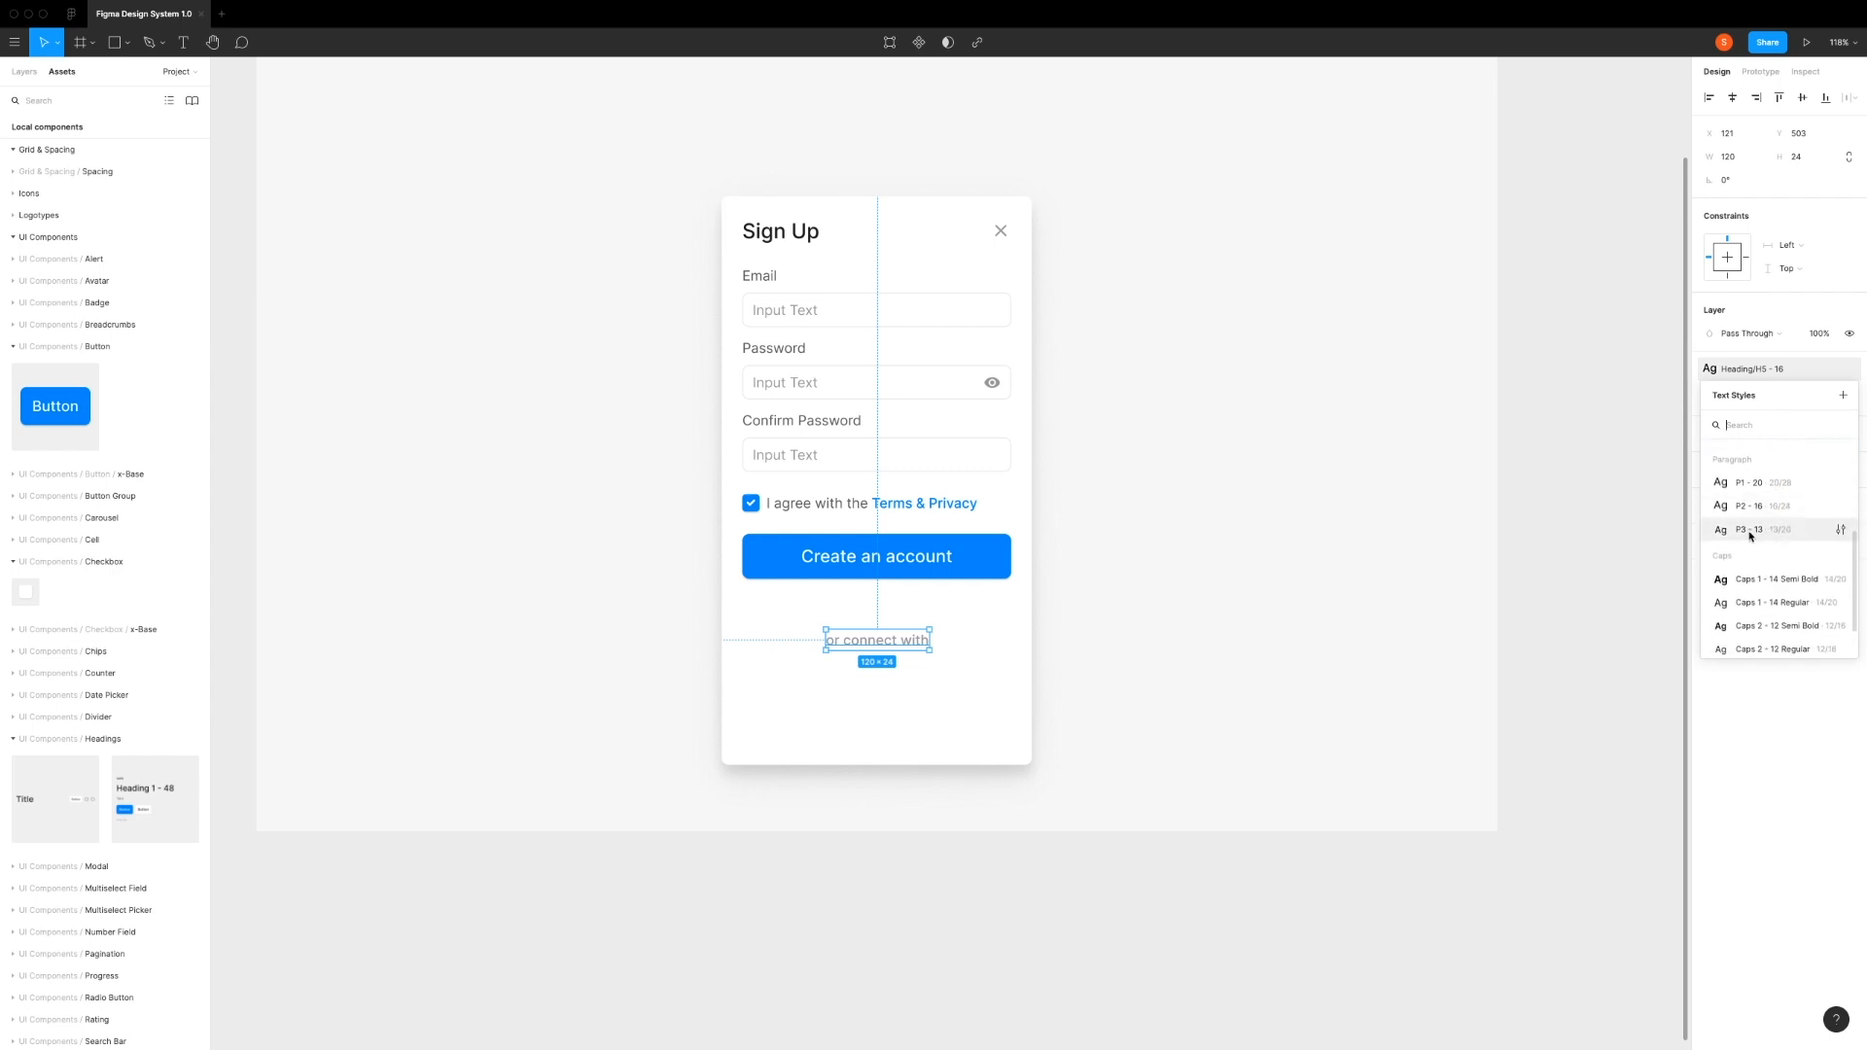
{"action": "left_click", "coordinate": [1750, 534]}
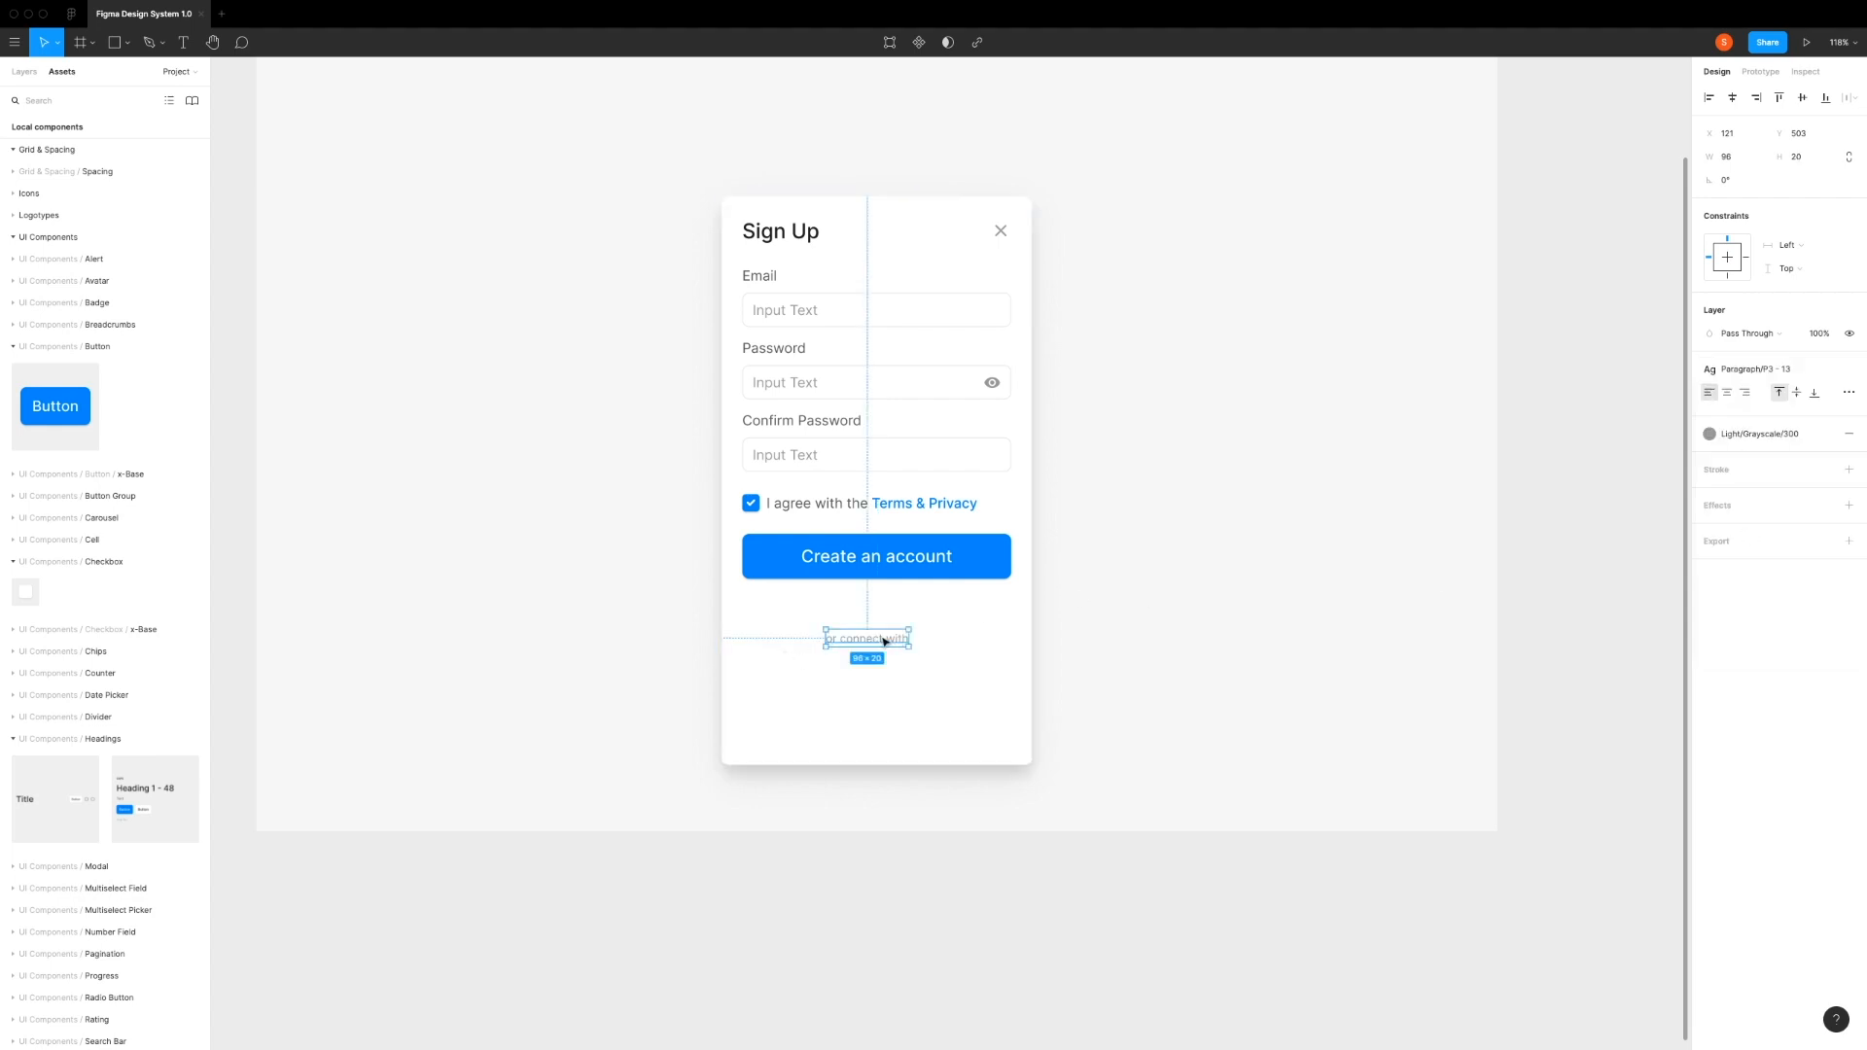
Step: Set the vertical spacing between the Create an account button and the "or connect with" text to 32 px
{"action": "left_click_drag", "start_coordinate": [868, 642], "coordinate": [869, 630]}
{"action": "scroll", "coordinate": [887, 610], "scroll_direction": "up", "scroll_amount": 1}
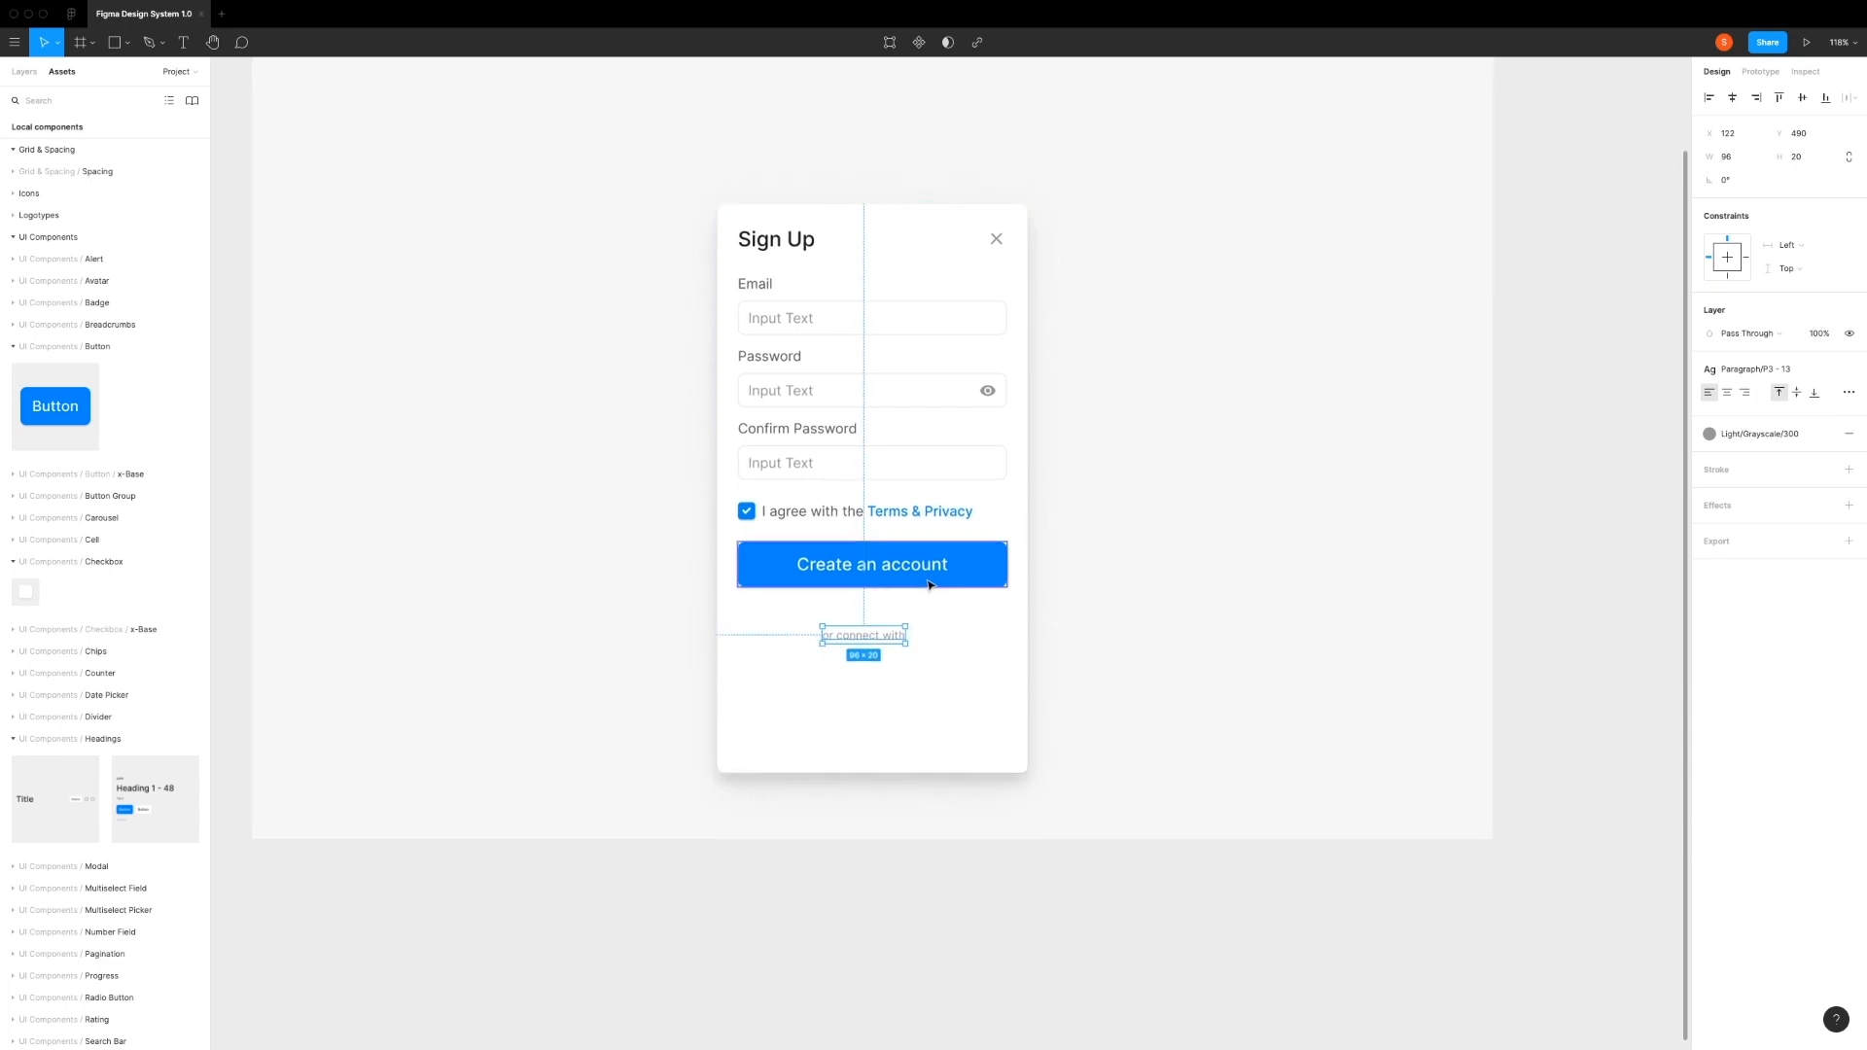
{"action": "left_click", "coordinate": [903, 586], "text": "shift"}
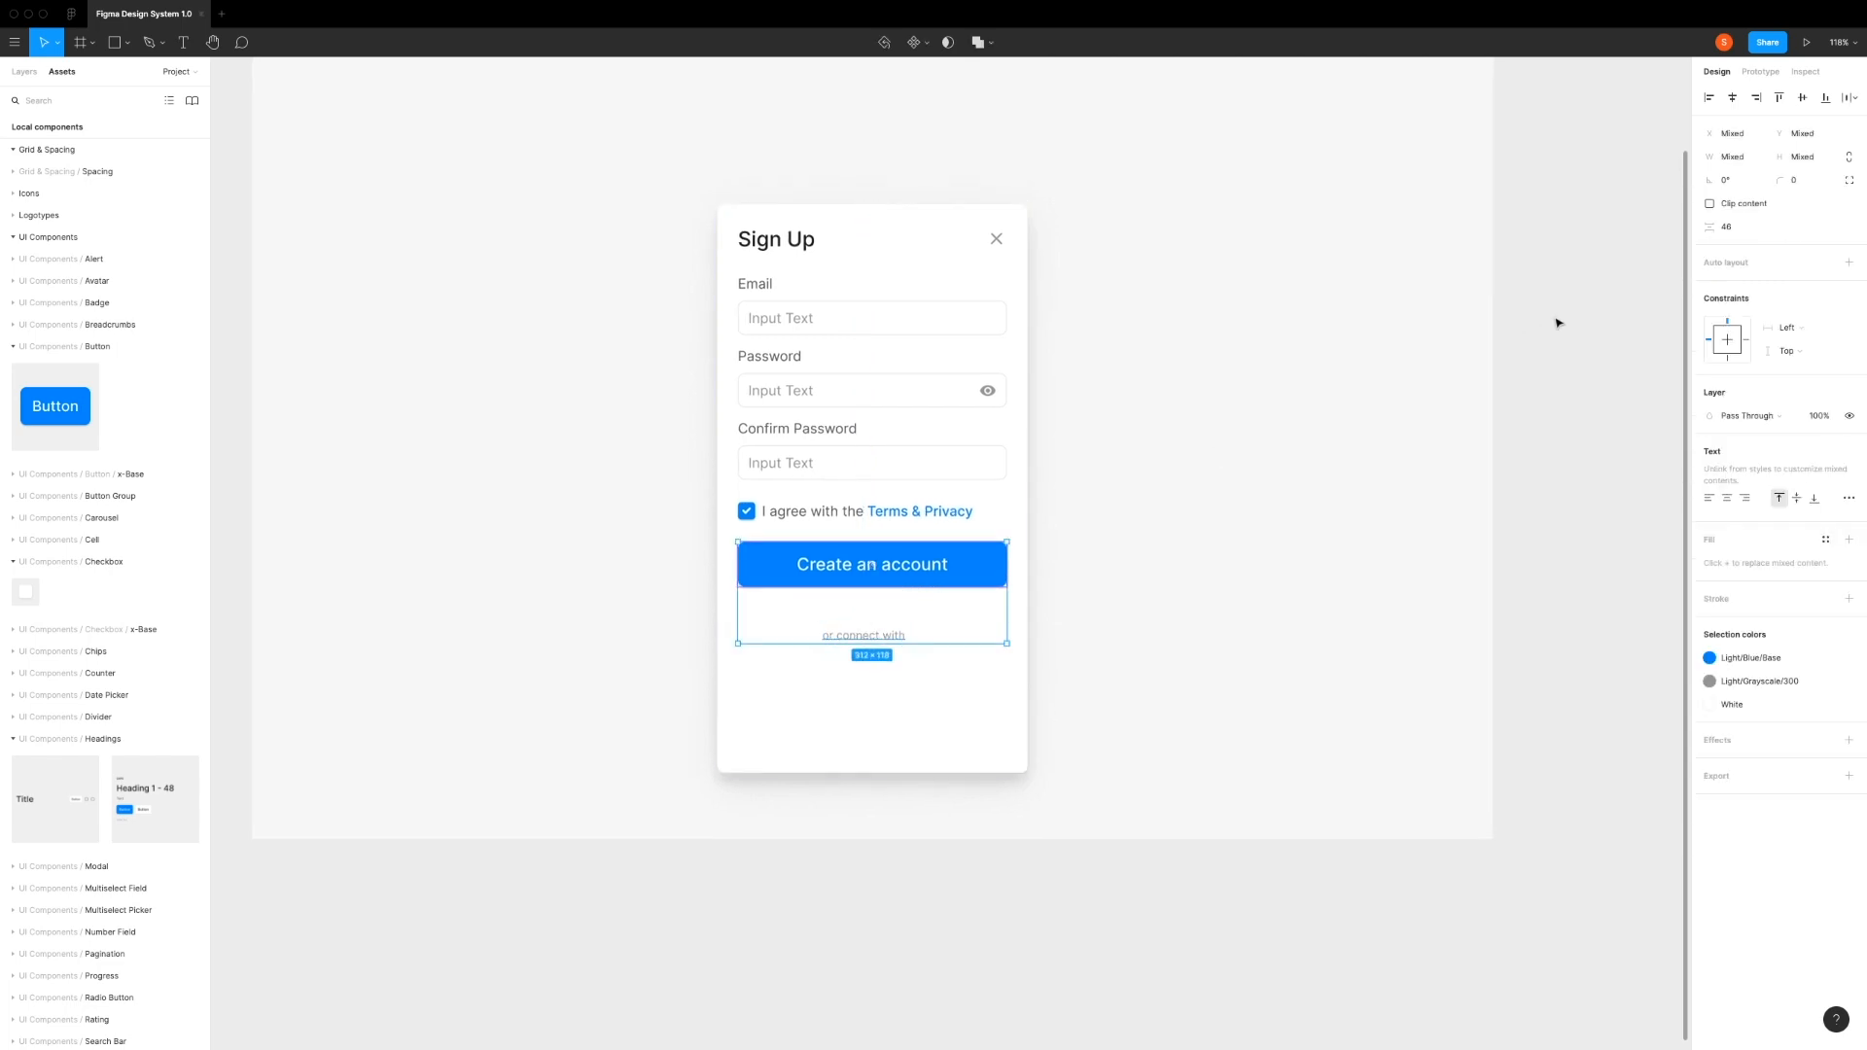
{"action": "left_click", "coordinate": [1741, 231]}
{"action": "type", "text": "32"}
{"action": "key", "text": "Return"}
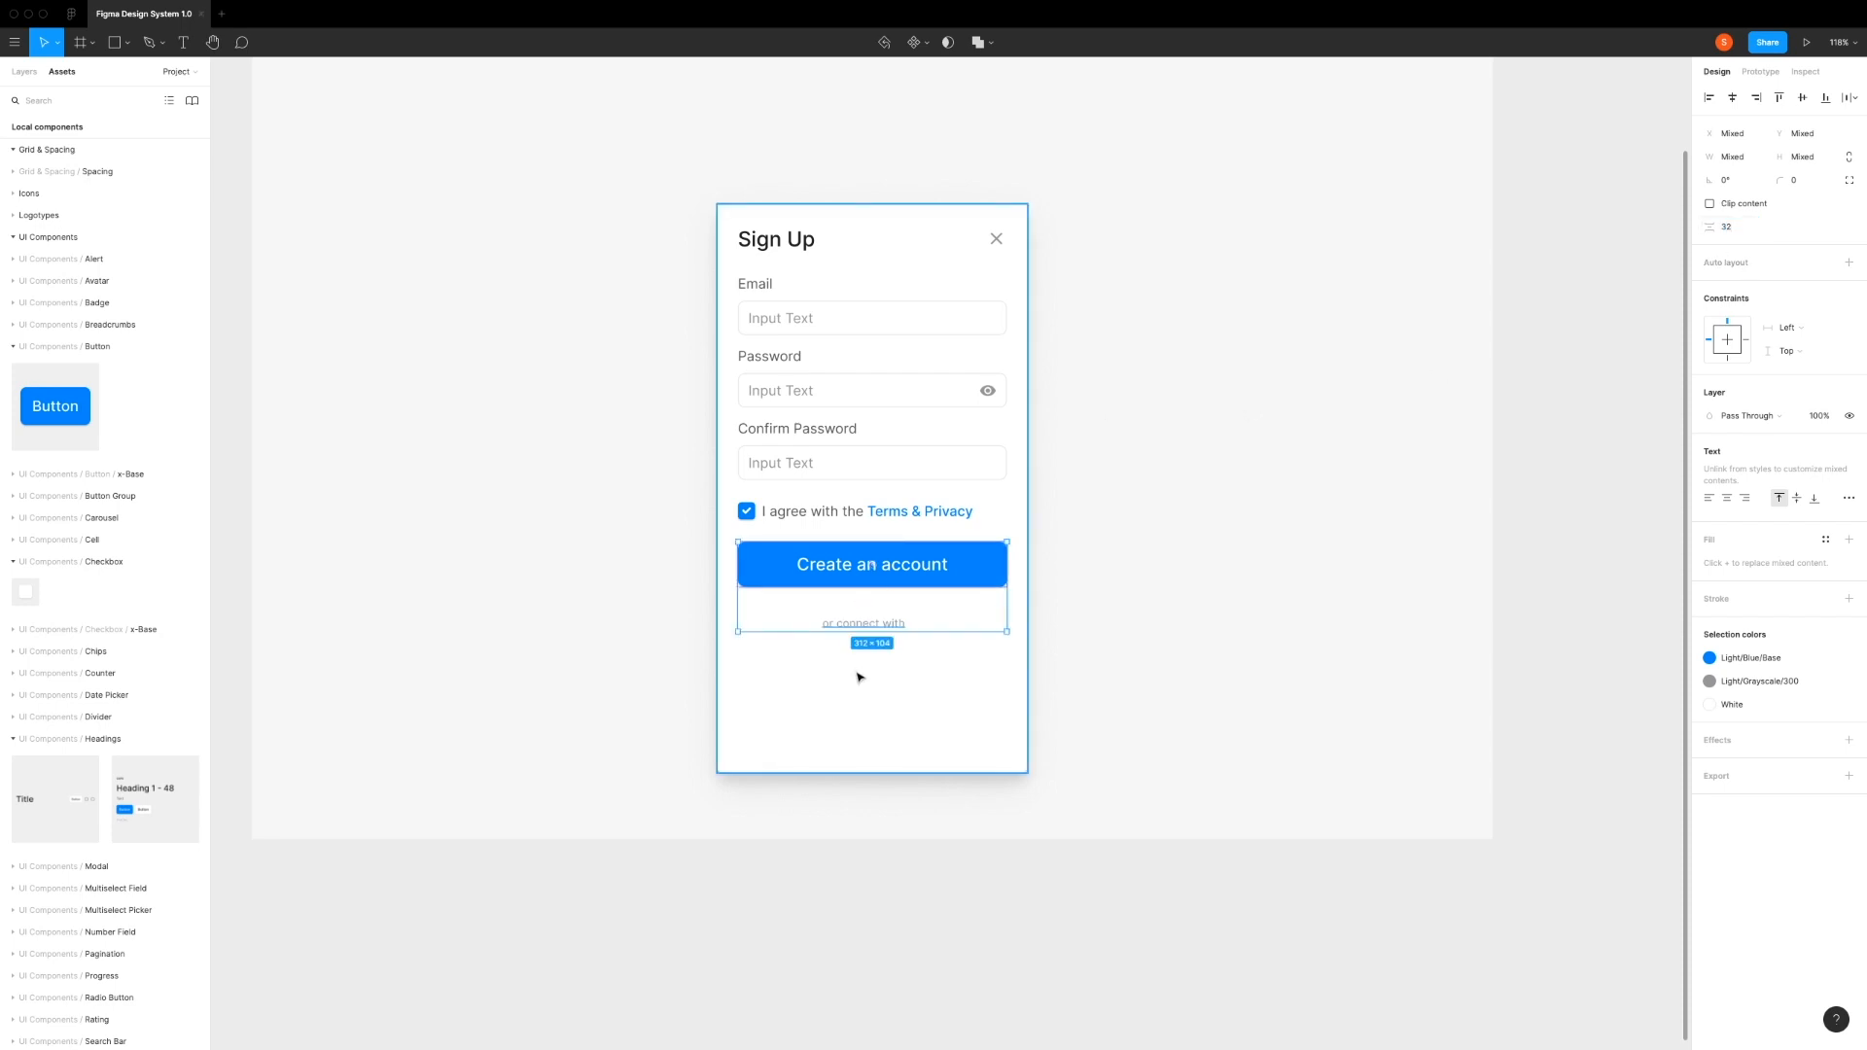
Step: Center the "or connect with" text horizontally in the Sign Up card
{"action": "left_click", "coordinate": [860, 675]}
{"action": "left_click", "coordinate": [860, 626]}
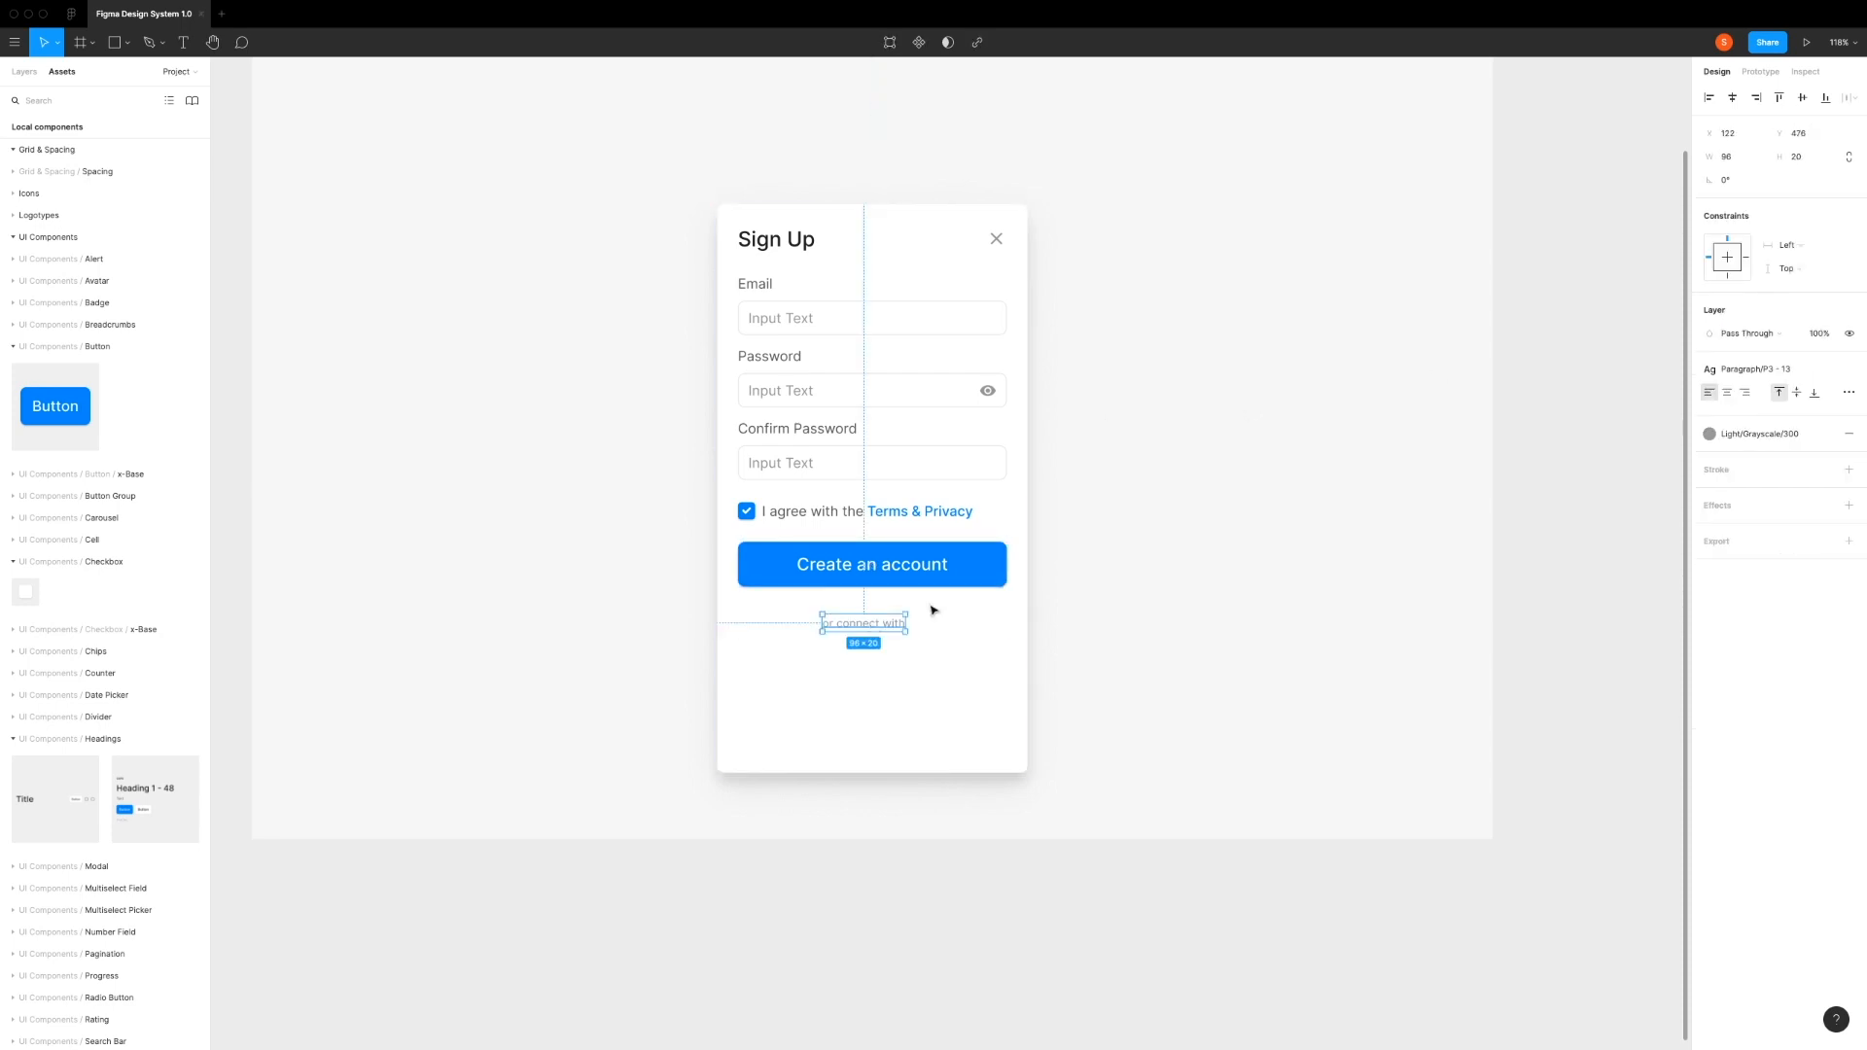
{"action": "left_click", "coordinate": [1732, 98]}
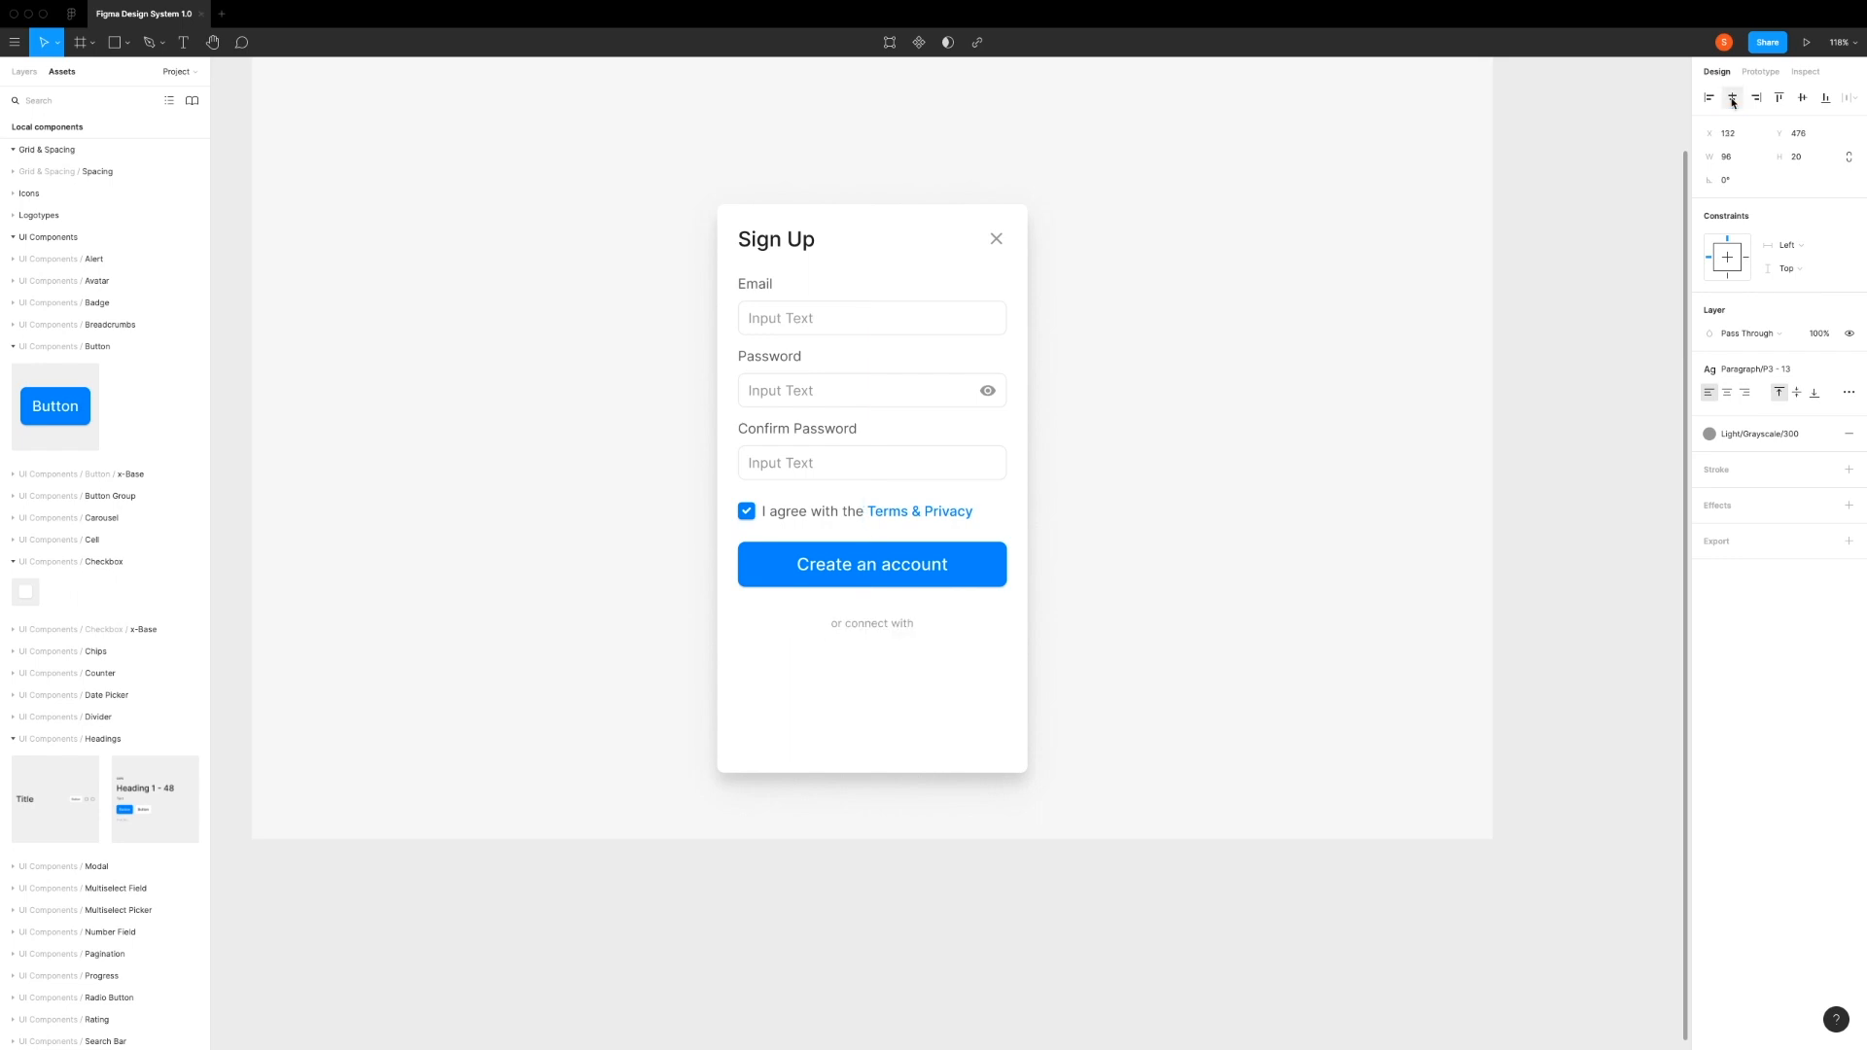
{"action": "left_click", "coordinate": [846, 673]}
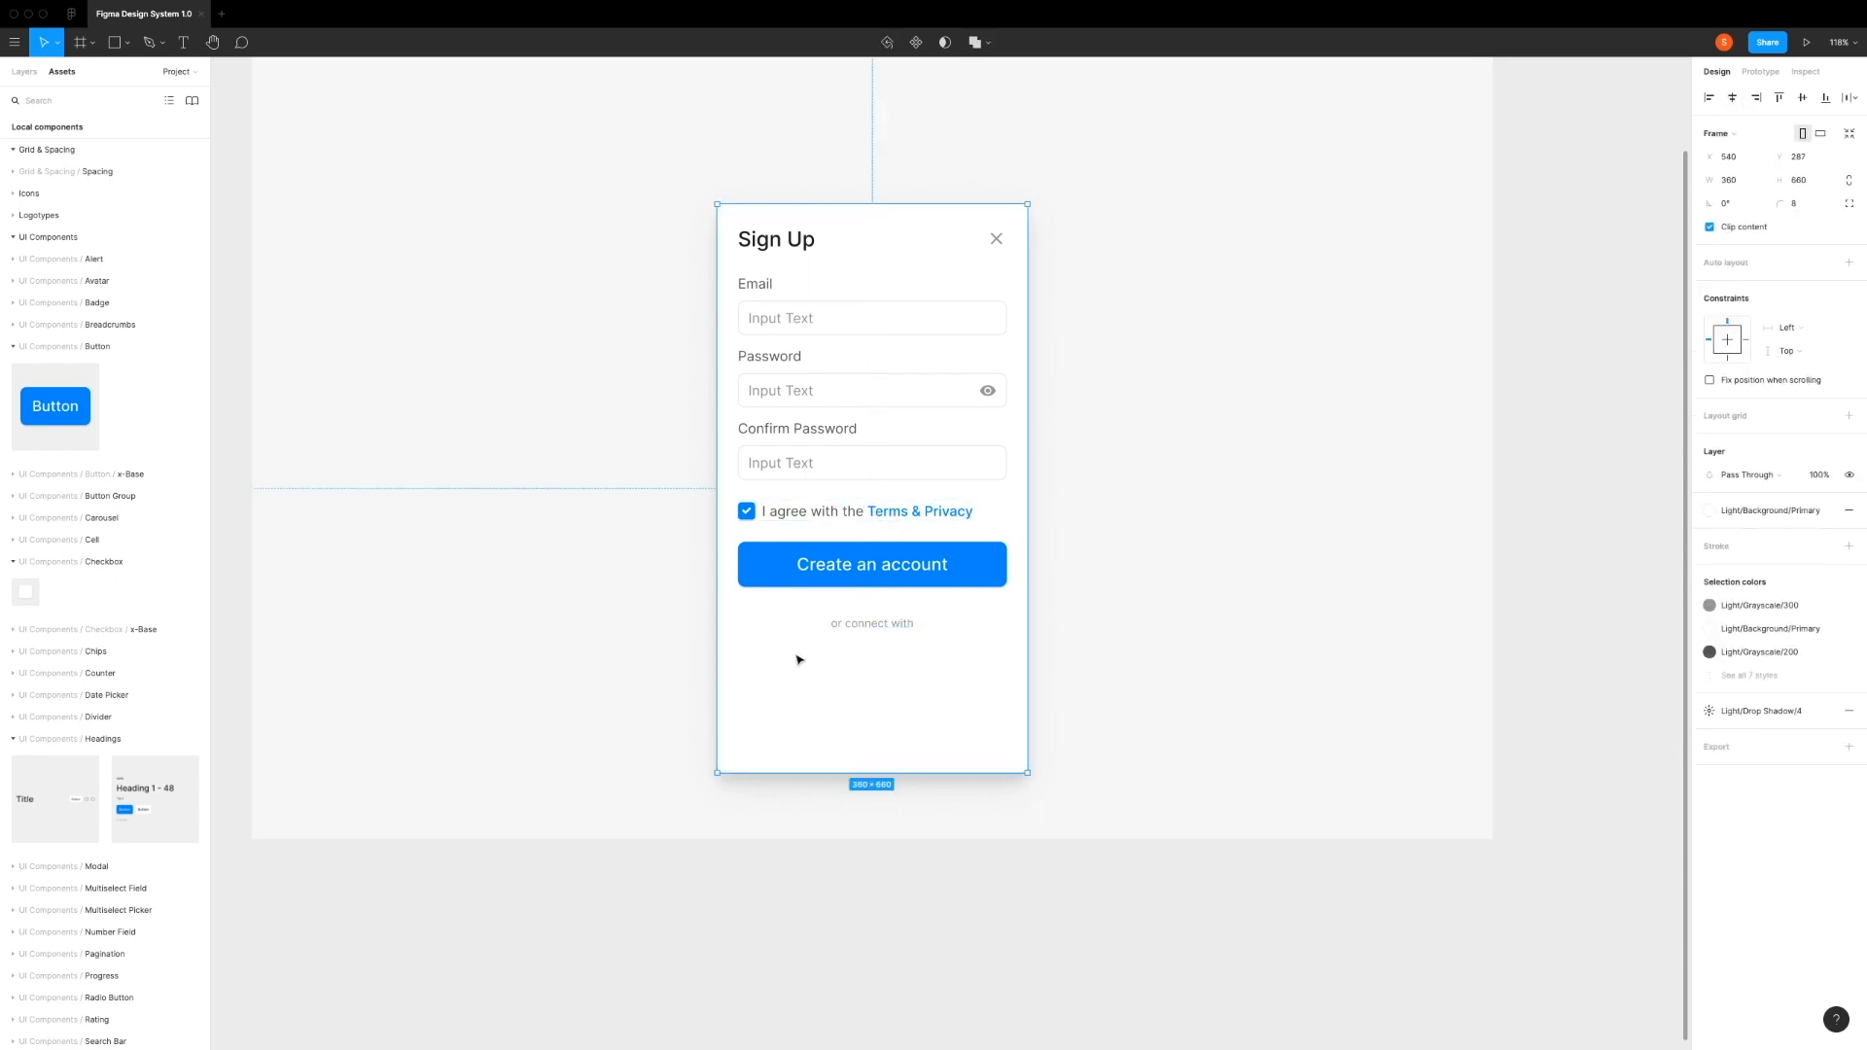
Step: Find the horizontal divider component and place it beside the start of the "or connect with" text at about X 34, Y 488
{"action": "left_click", "coordinate": [56, 103]}
{"action": "type", "text": "divider"}
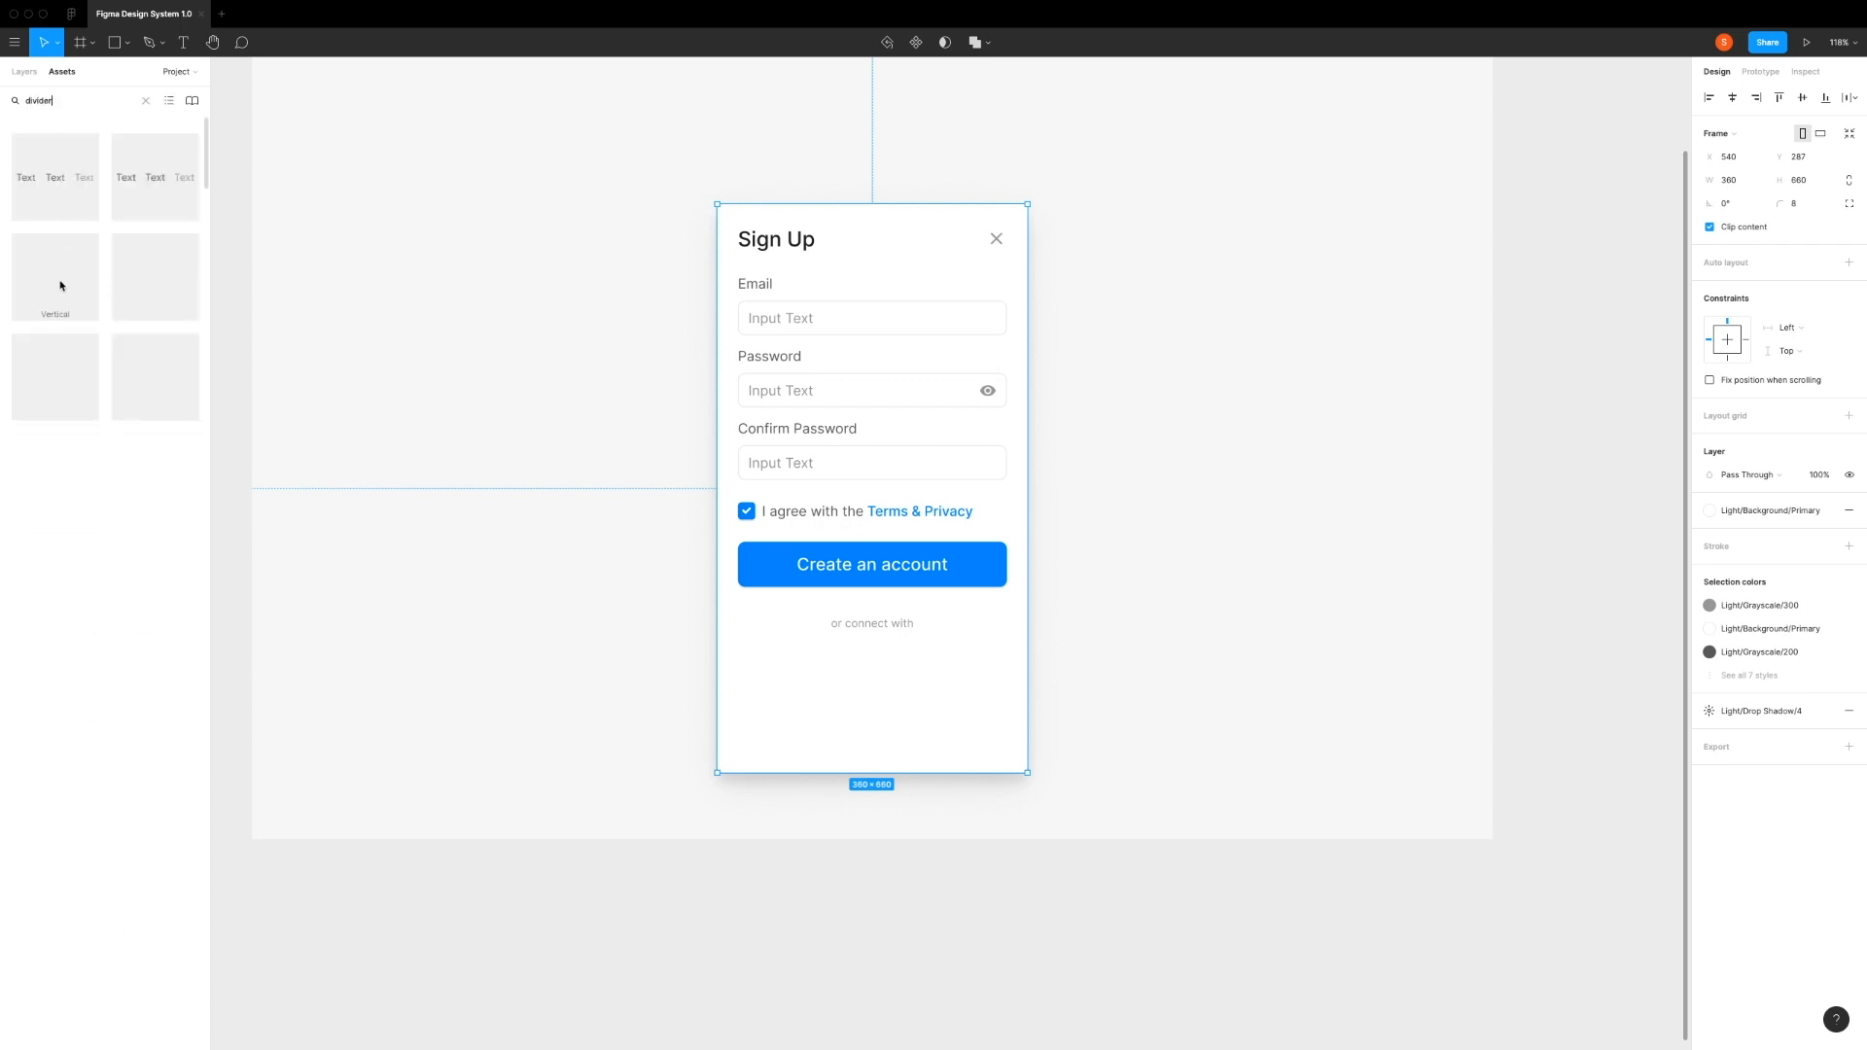
{"action": "left_click_drag", "start_coordinate": [158, 283], "coordinate": [767, 629]}
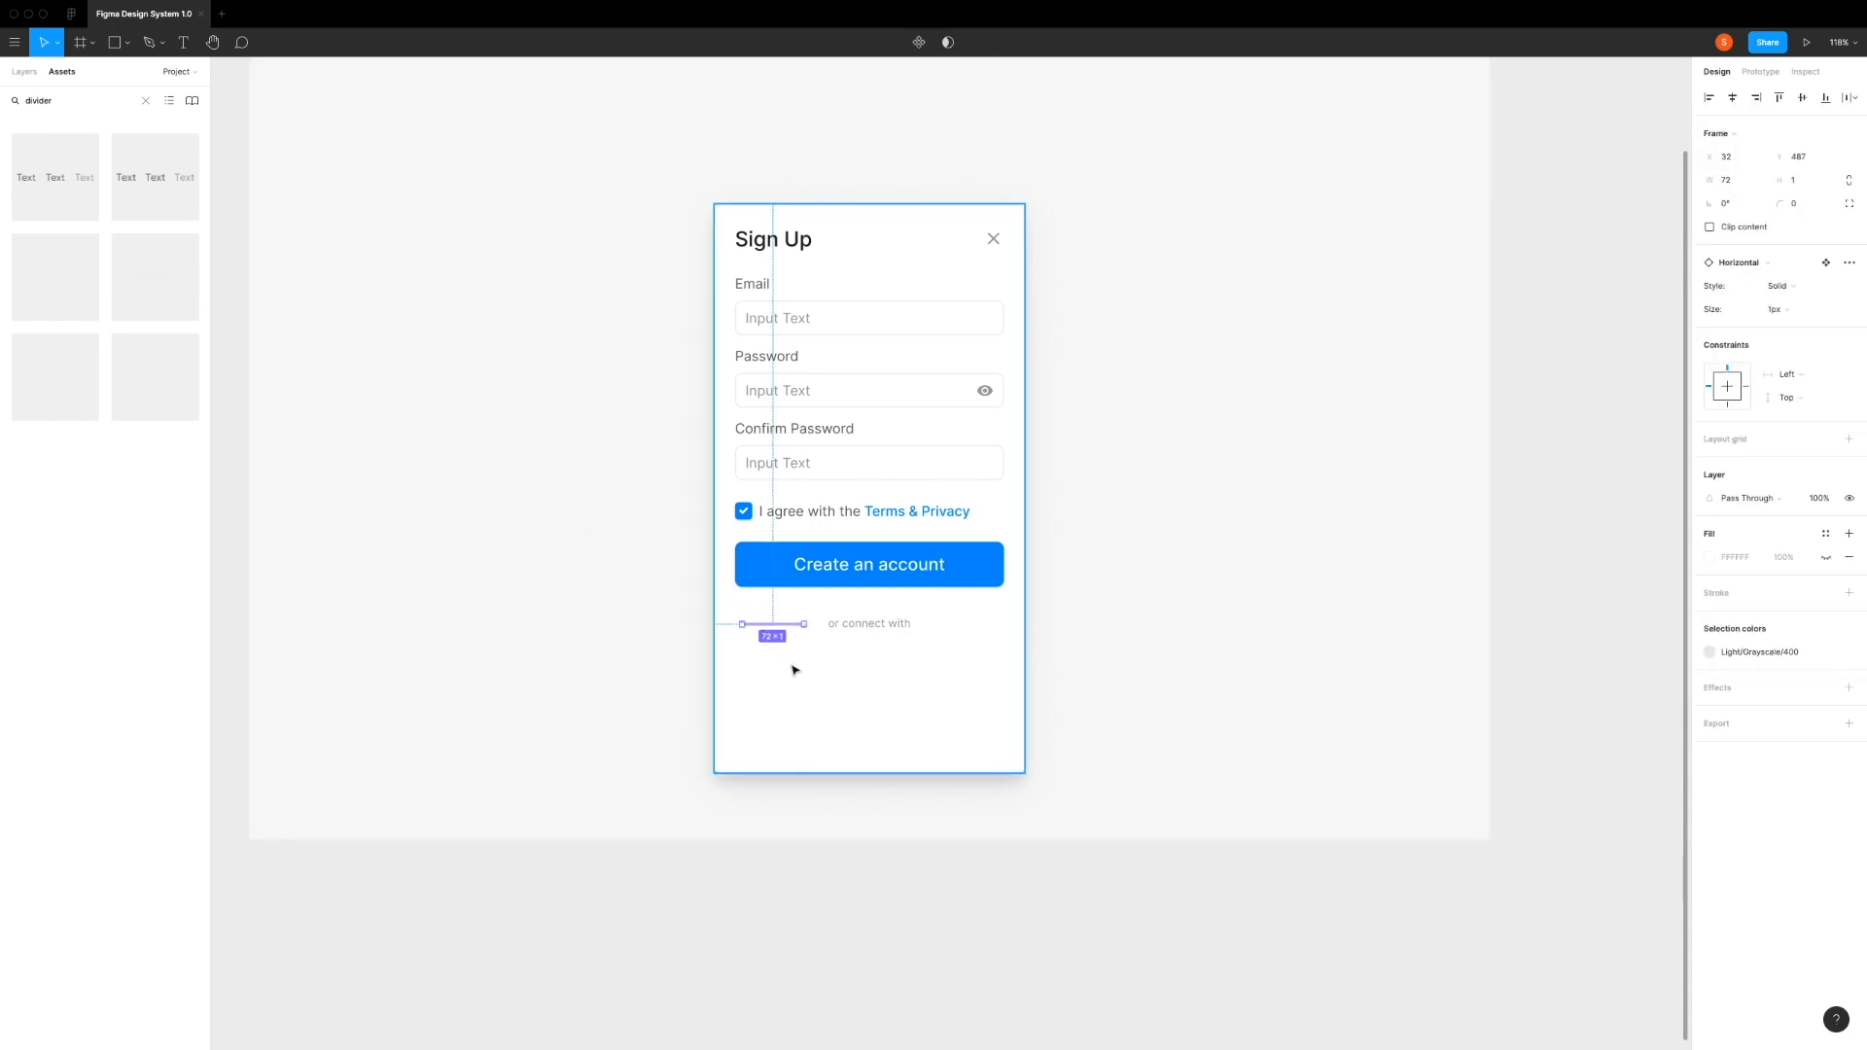
{"action": "scroll", "coordinate": [783, 667], "scroll_direction": "up", "scroll_amount": 5, "text": "ctrl"}
{"action": "scroll", "coordinate": [793, 669], "scroll_direction": "up", "scroll_amount": 2, "text": "ctrl"}
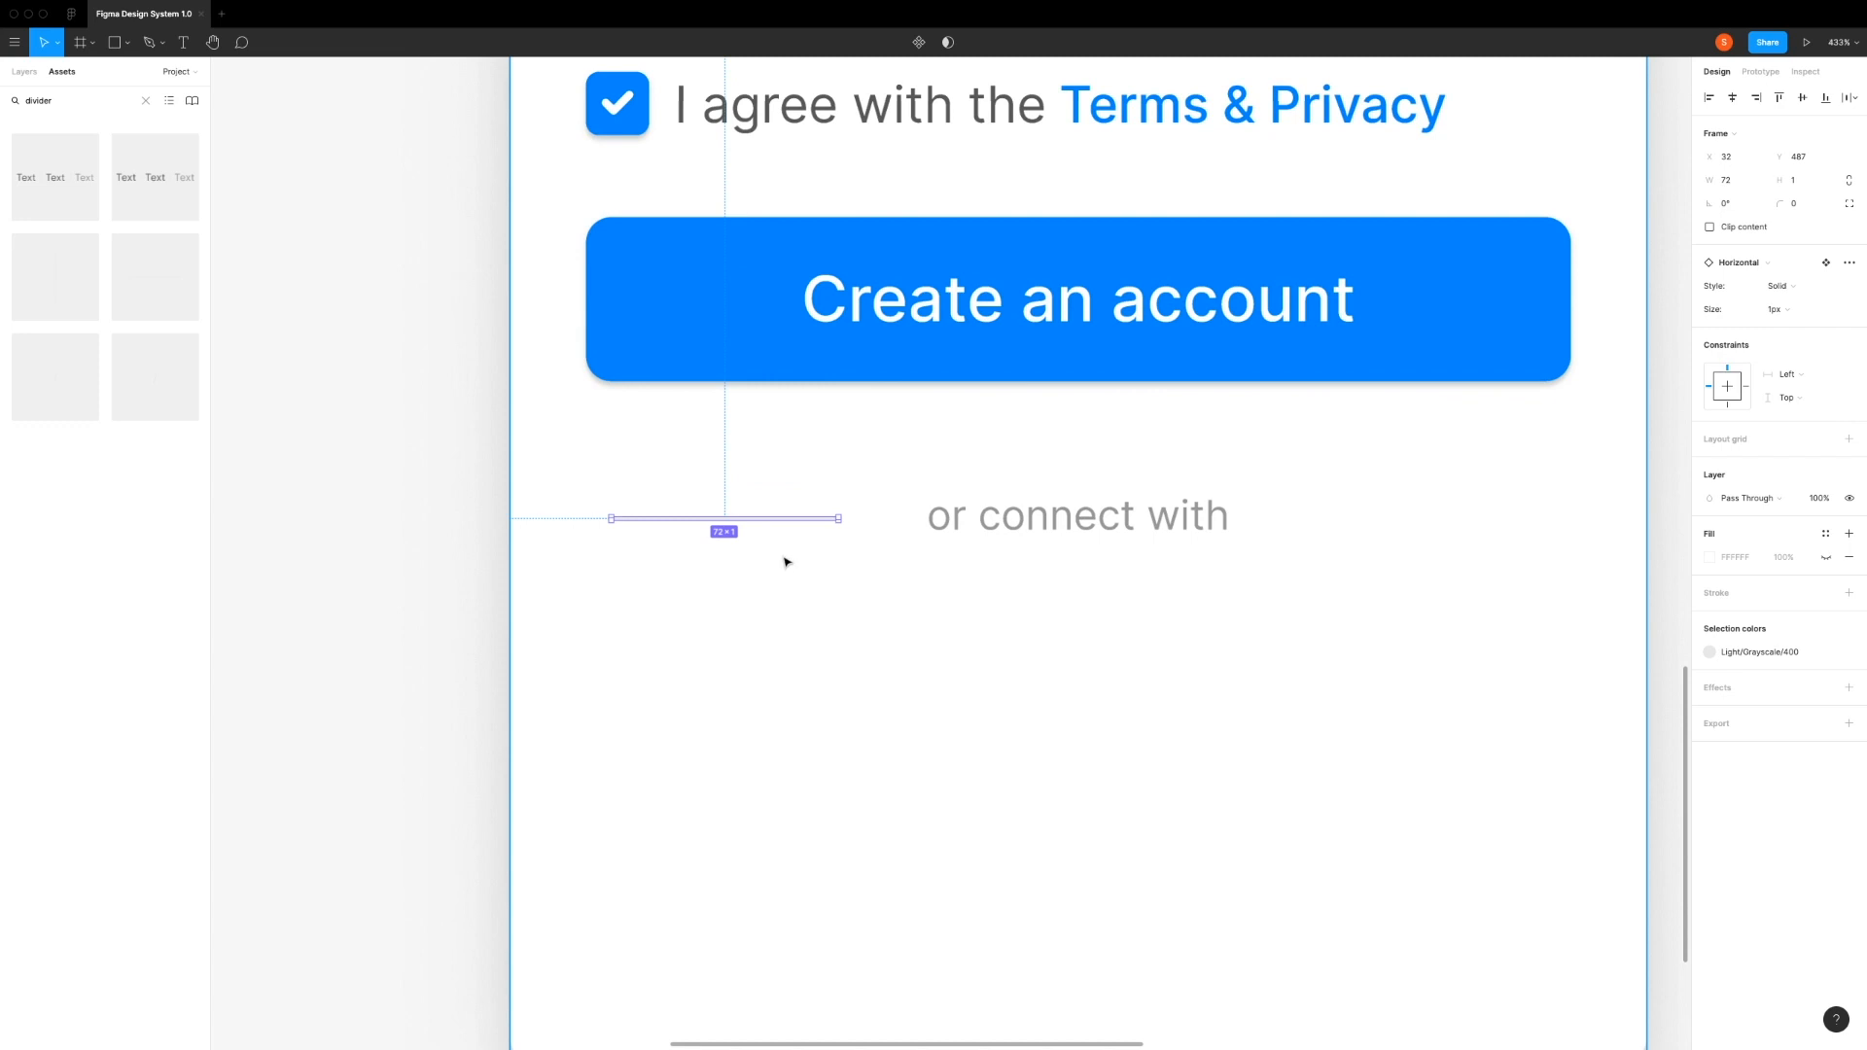
{"action": "left_click_drag", "start_coordinate": [788, 521], "coordinate": [789, 526]}
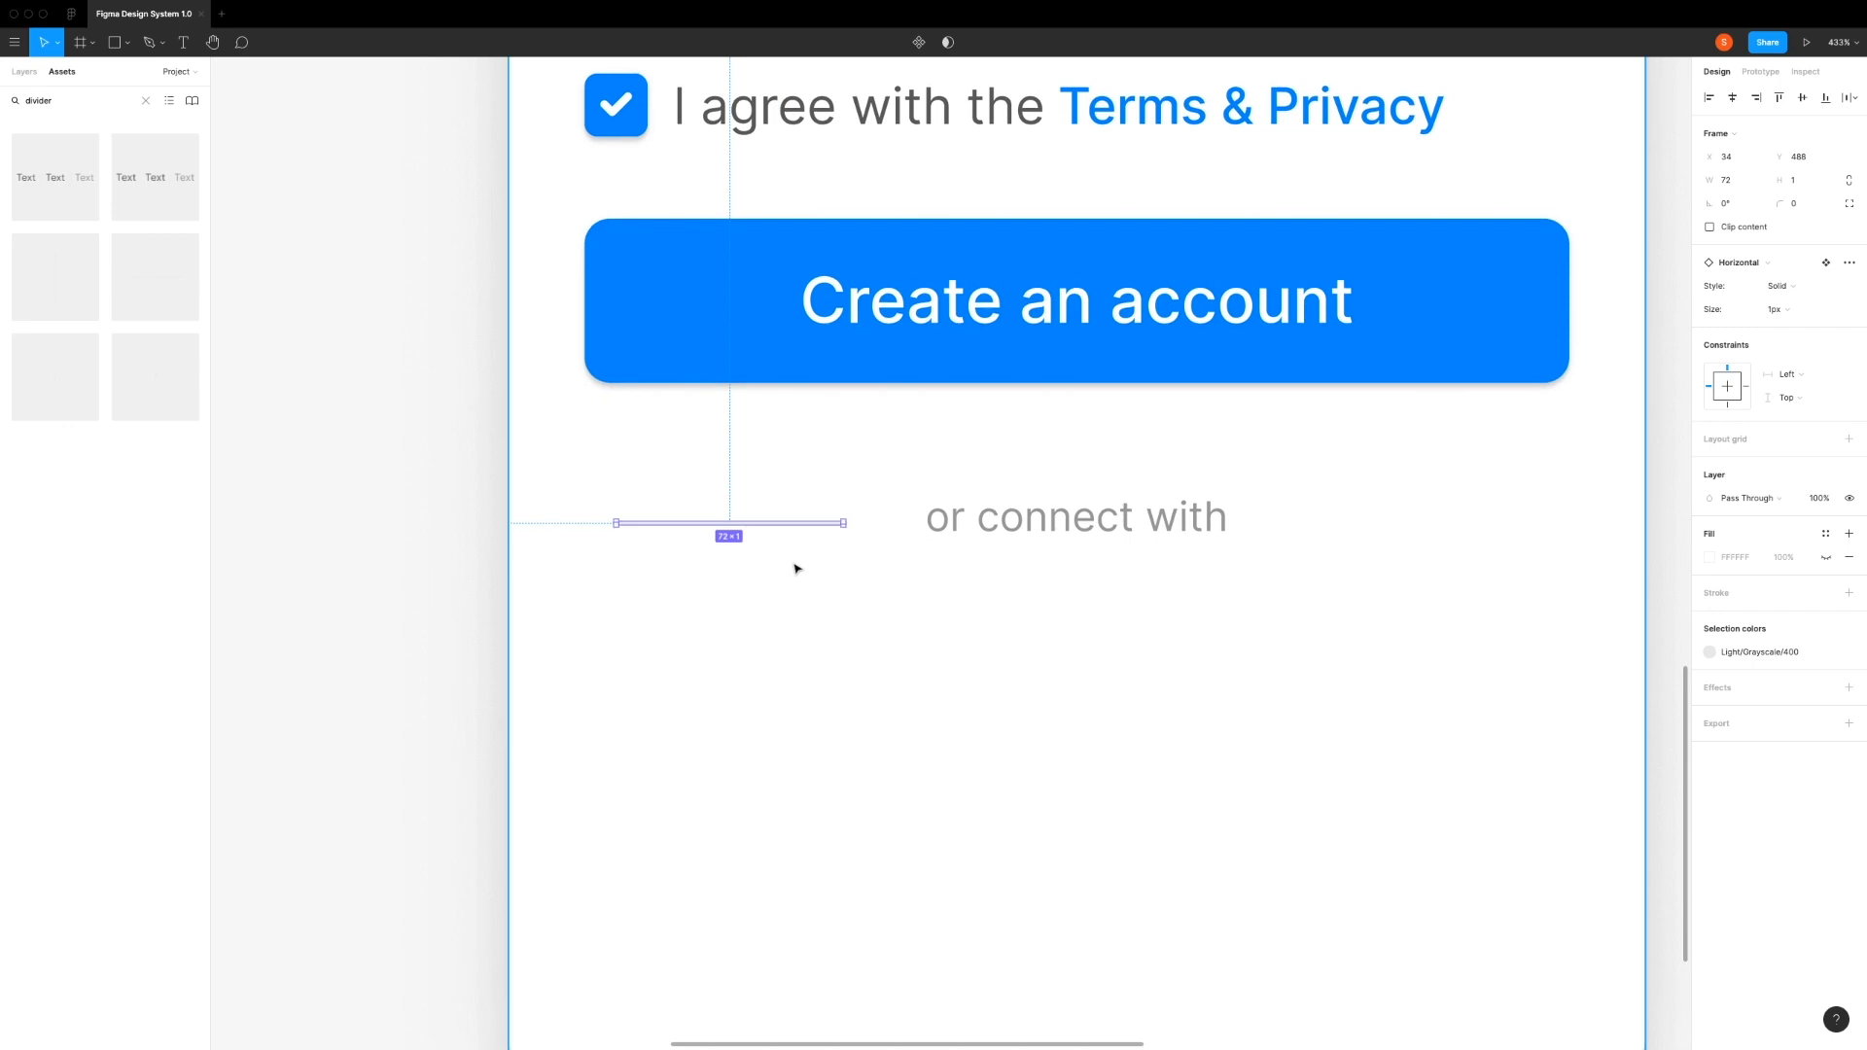
Step: Set the width of the horizontal divider to 96 px
{"action": "left_click", "coordinate": [764, 377]}
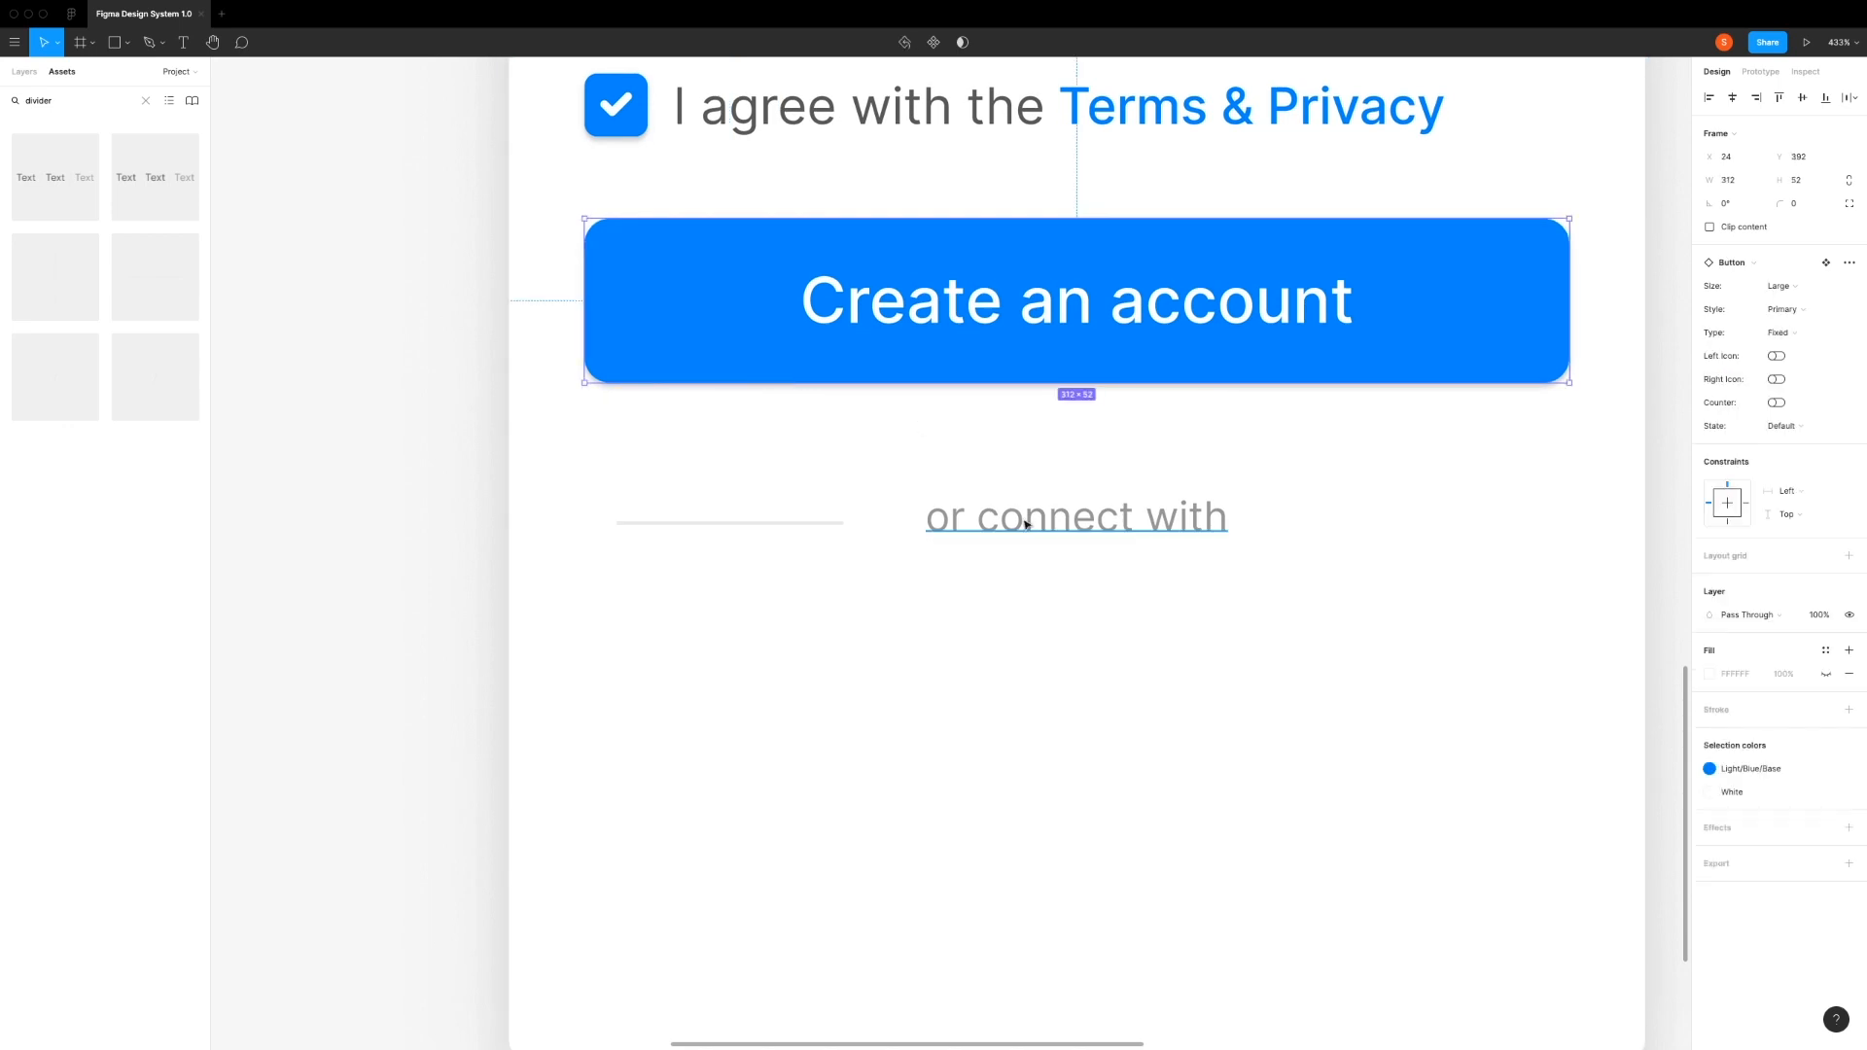
{"action": "left_click", "coordinate": [790, 525]}
{"action": "left_click", "coordinate": [1707, 179]}
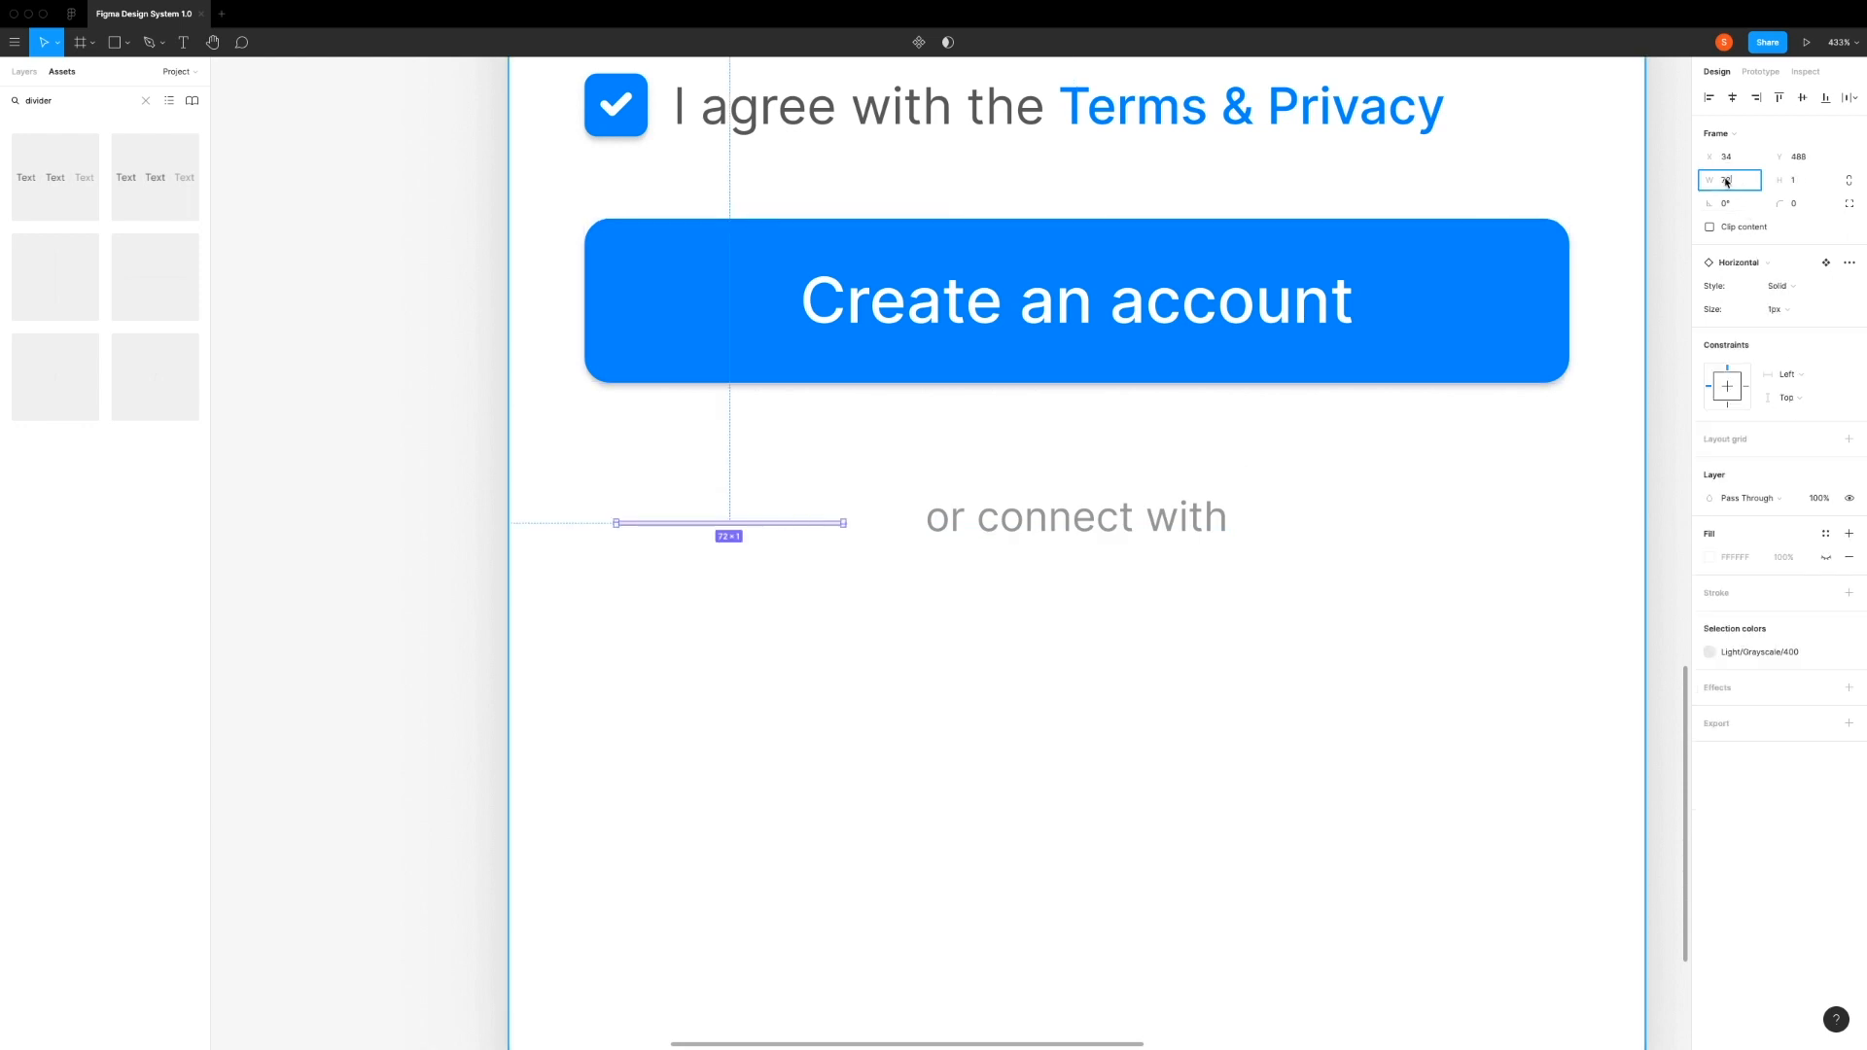
{"action": "type", "text": "96"}
{"action": "key", "text": "Return"}
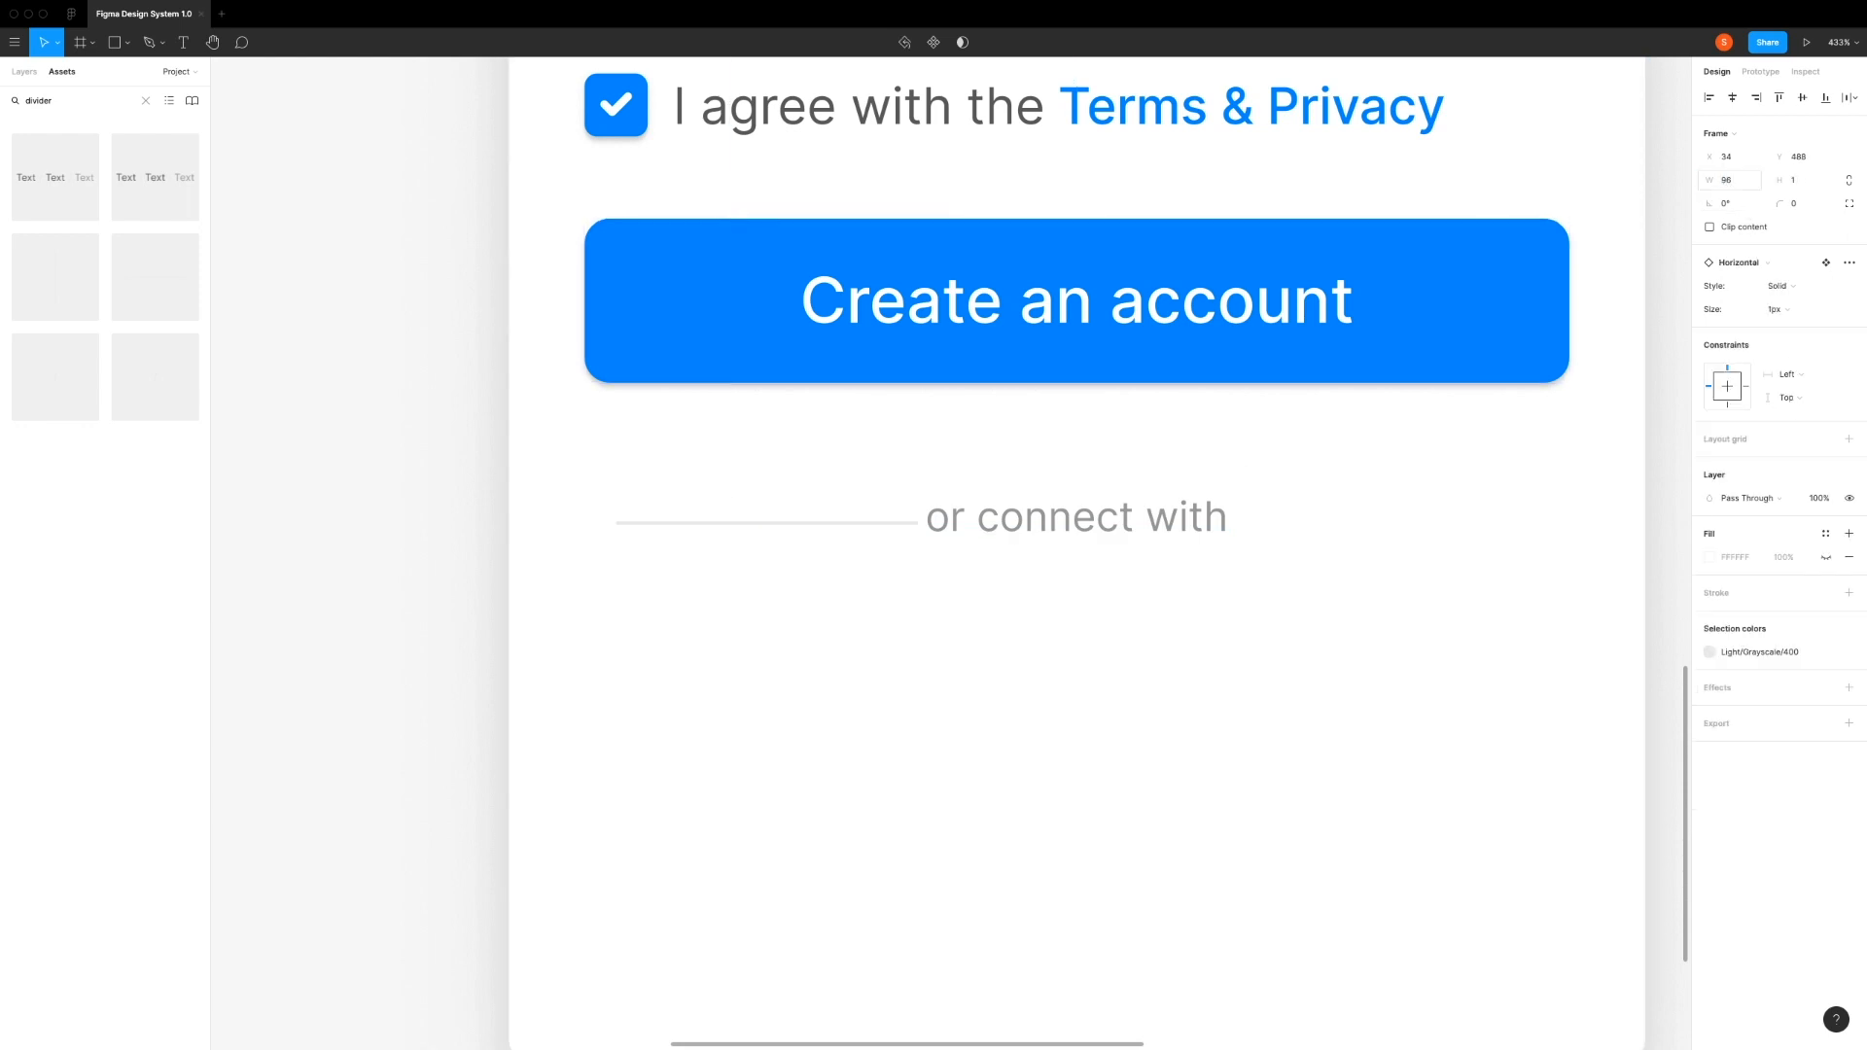
Step: Move the divider to X 24 so it lines up with the left edge of the Create an account button
{"action": "left_click", "coordinate": [701, 528]}
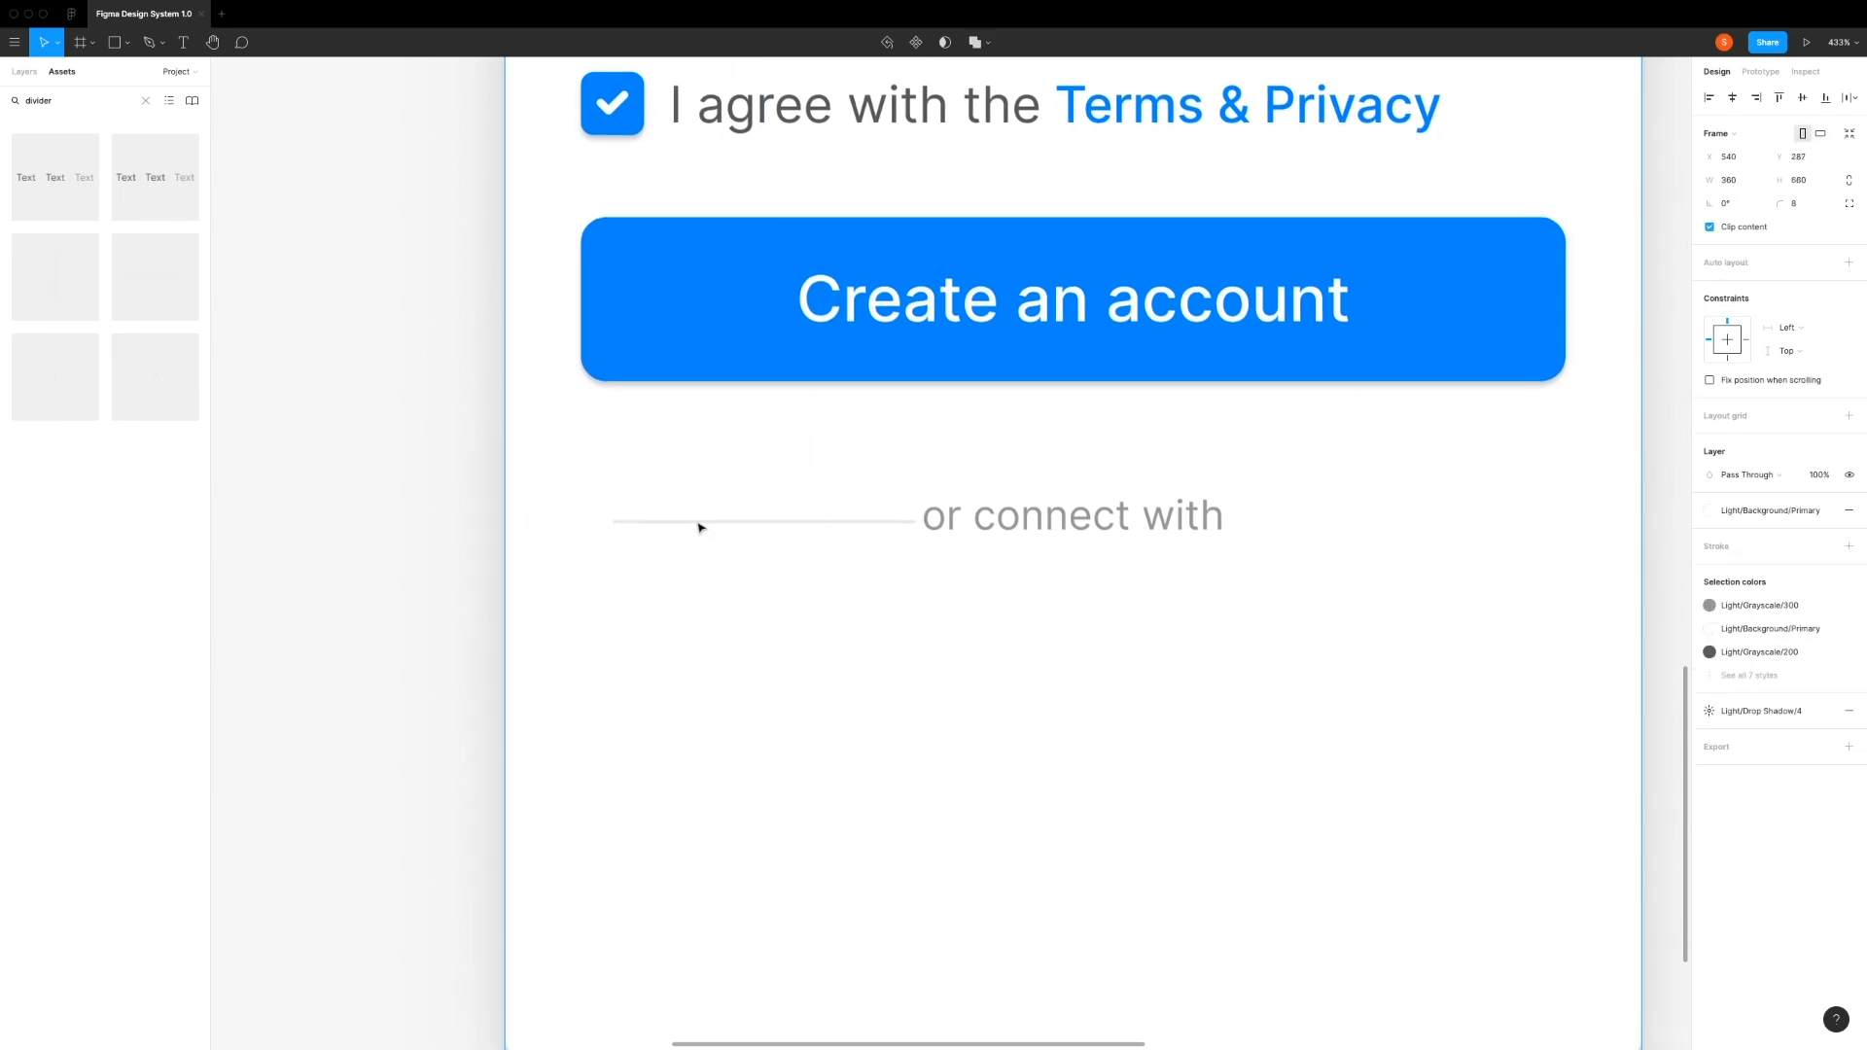
{"action": "double_click", "coordinate": [726, 526]}
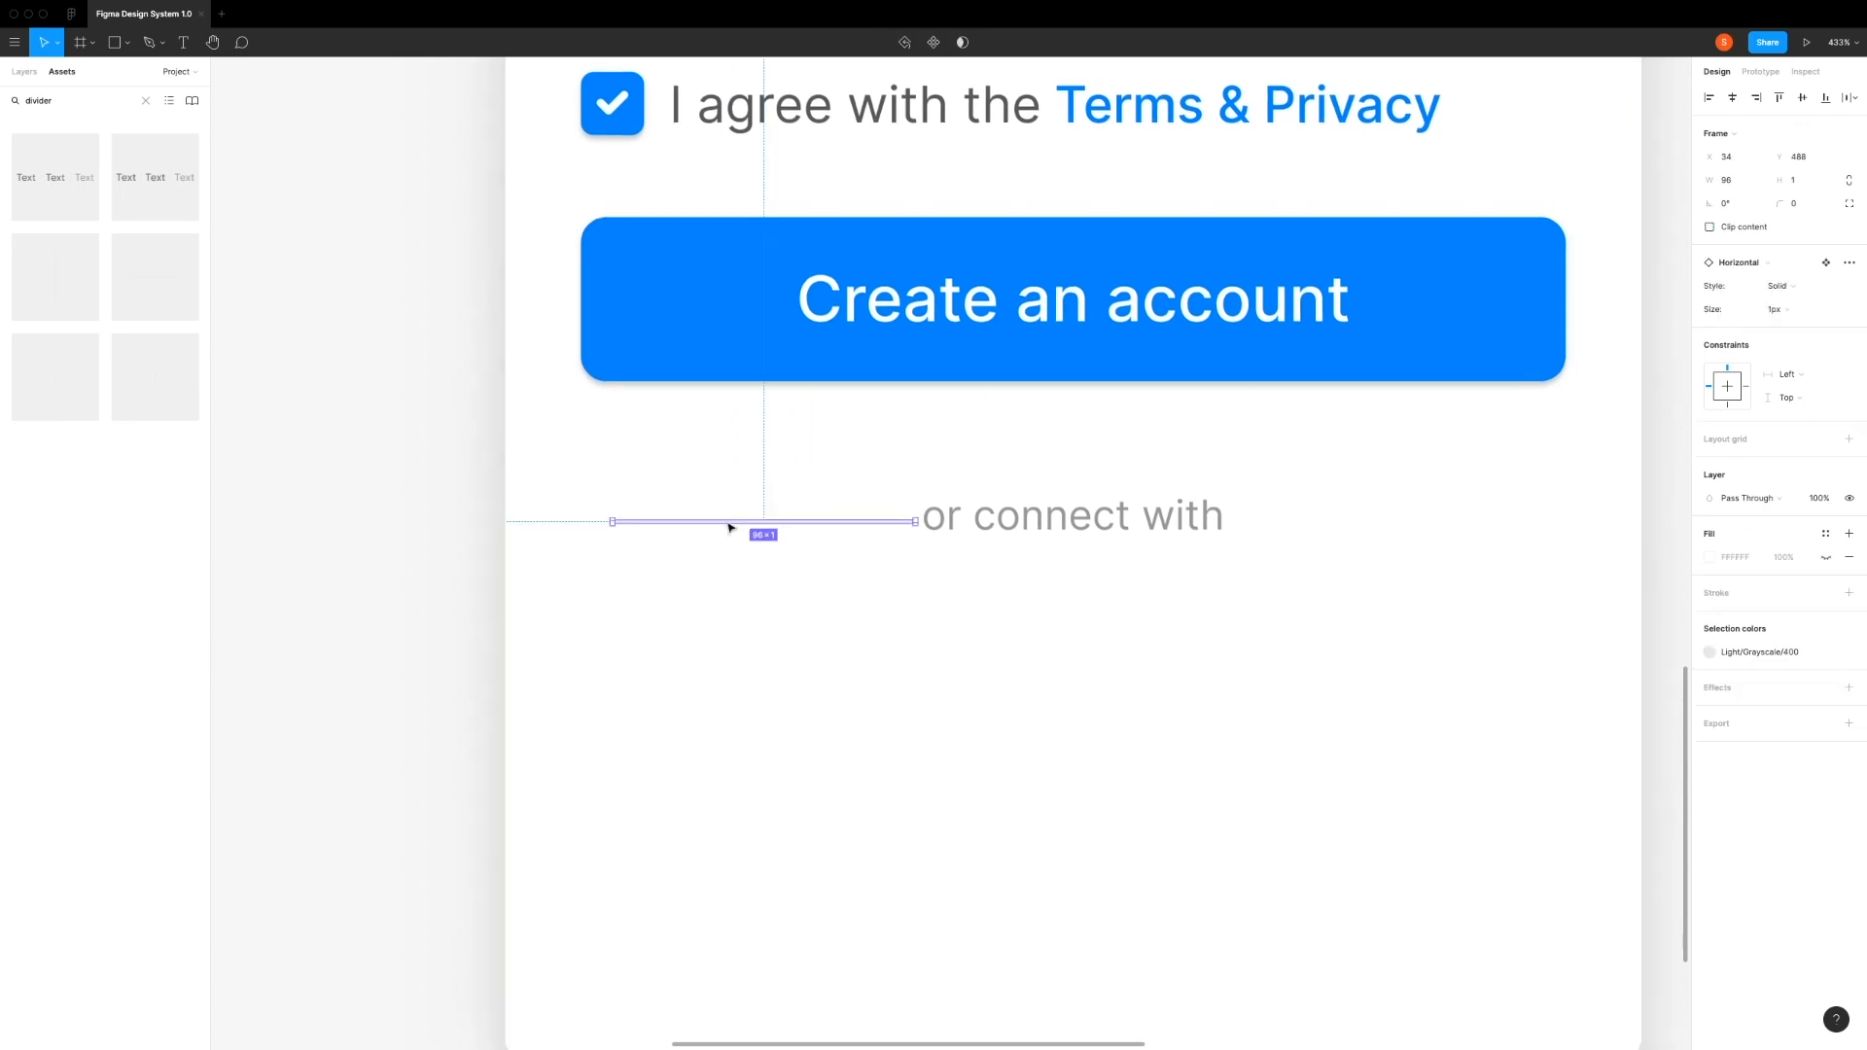
{"action": "left_click_drag", "start_coordinate": [736, 526], "coordinate": [700, 526]}
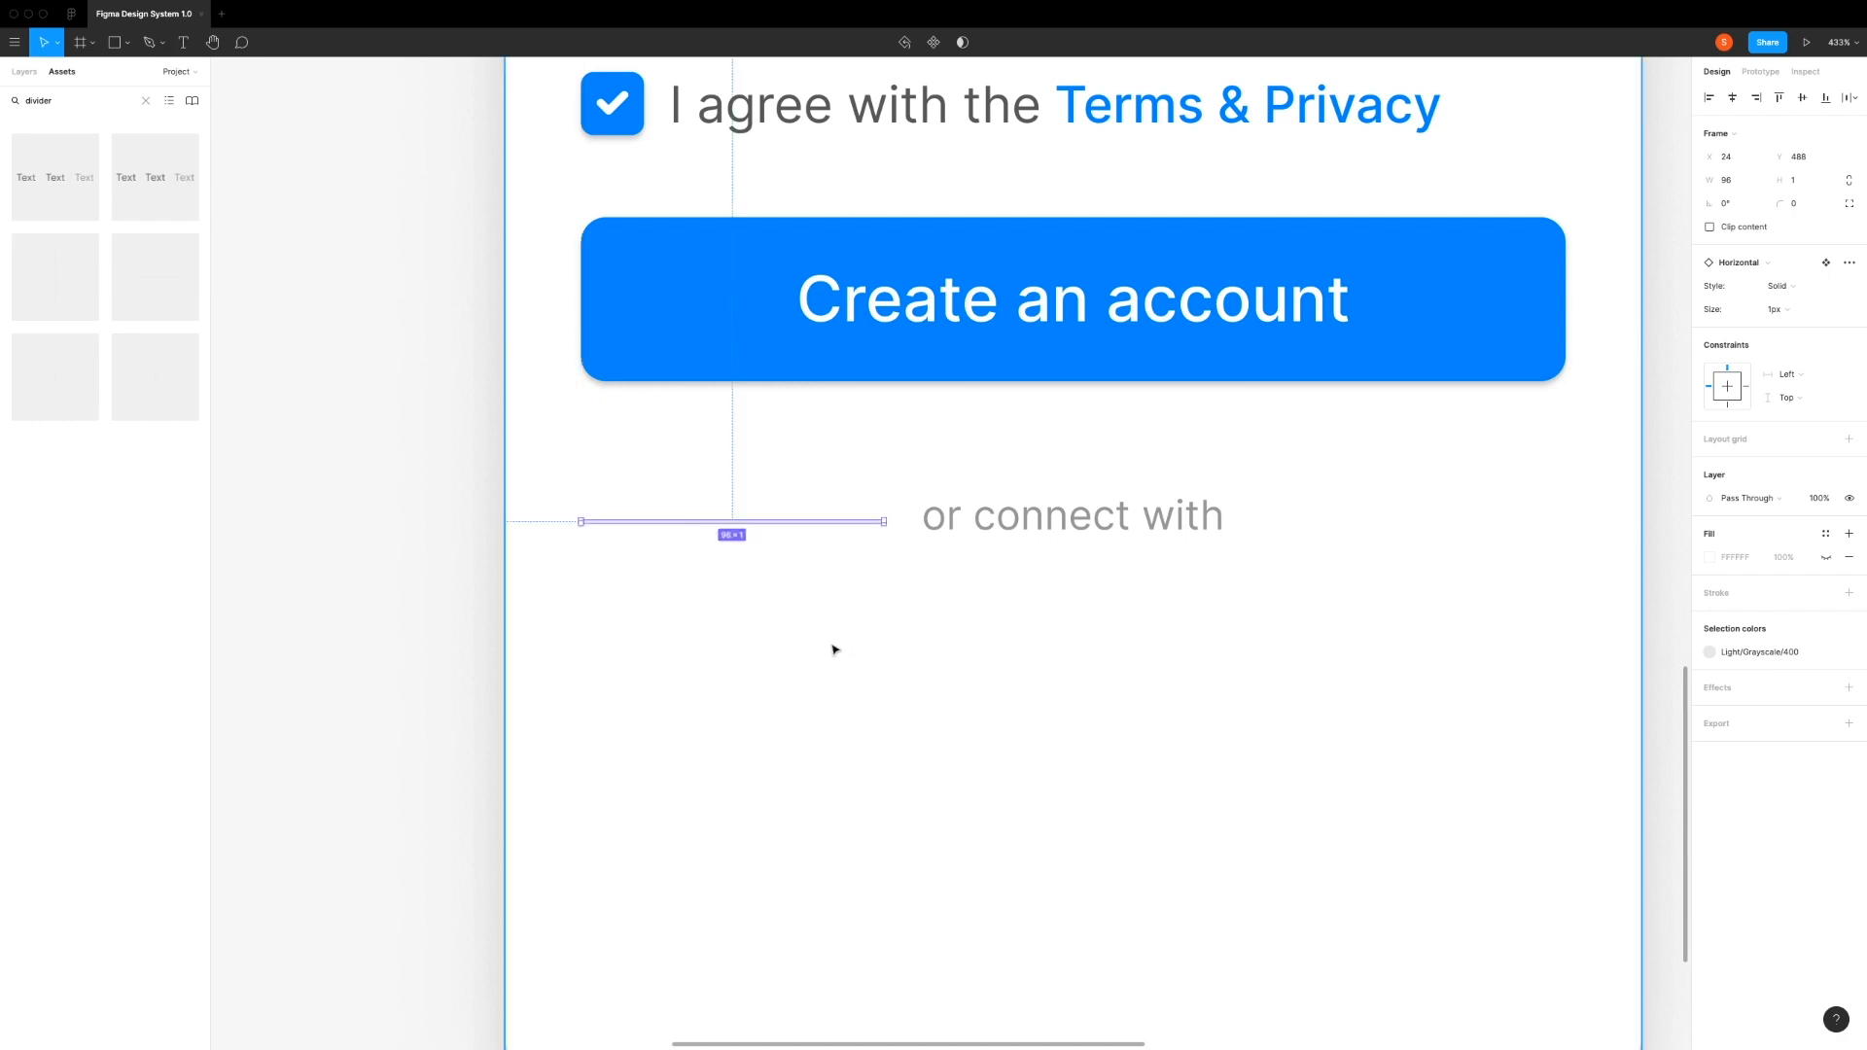
{"action": "left_click", "coordinate": [656, 365], "text": "shift"}
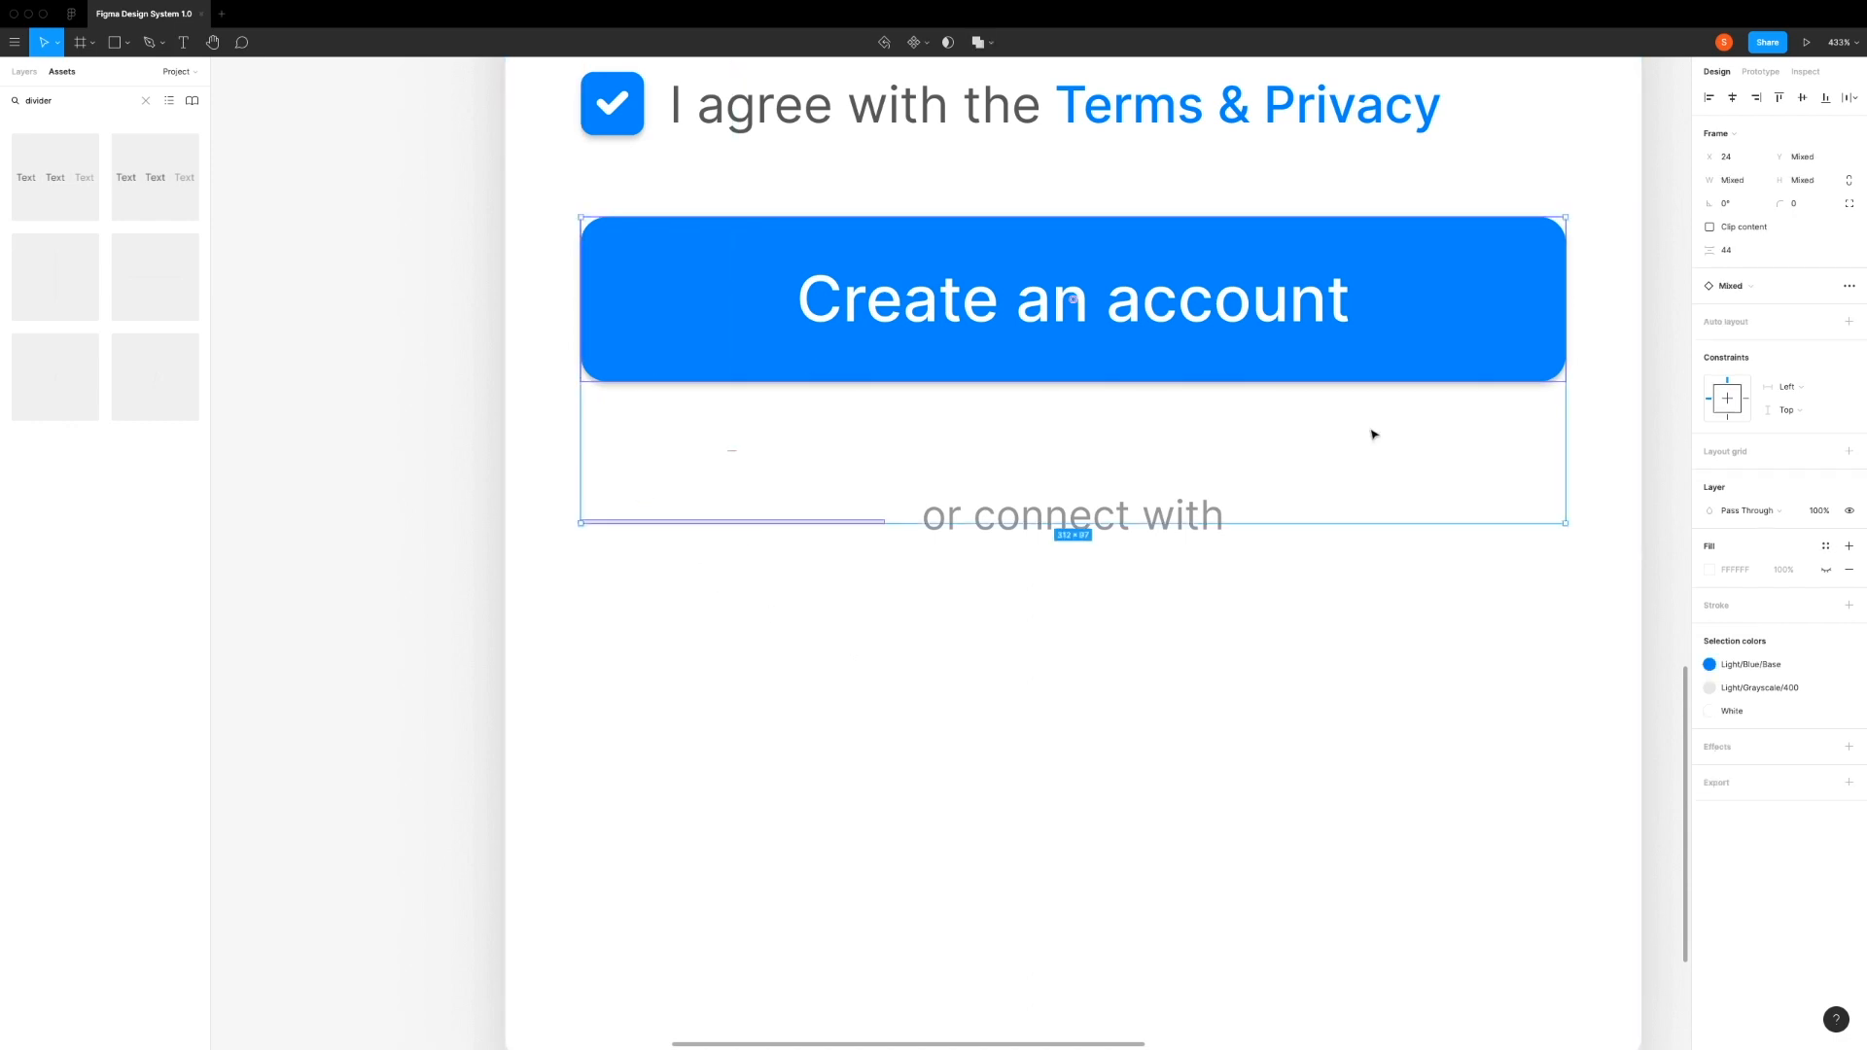
{"action": "left_click", "coordinate": [774, 597]}
{"action": "left_click", "coordinate": [756, 524]}
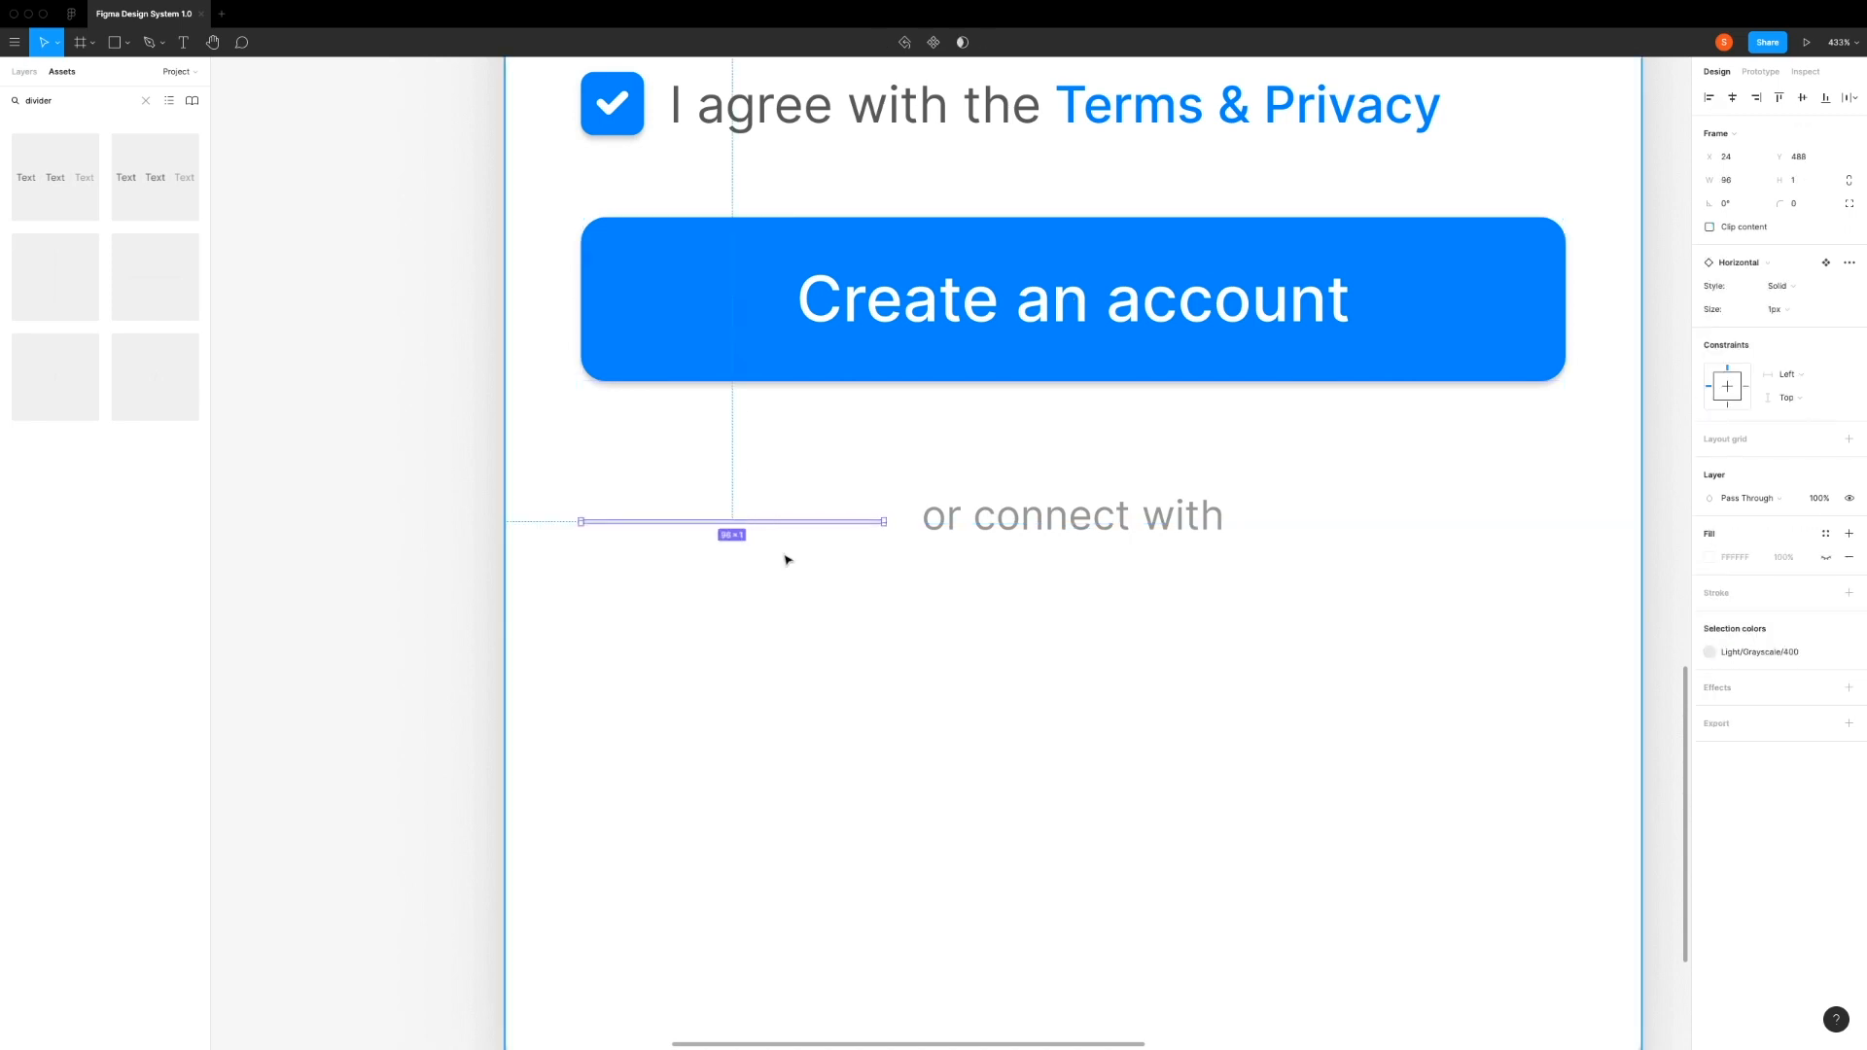
Step: Duplicate the divider and align the copy with the right edge of the Create an account button
{"action": "key", "text": "super+d"}
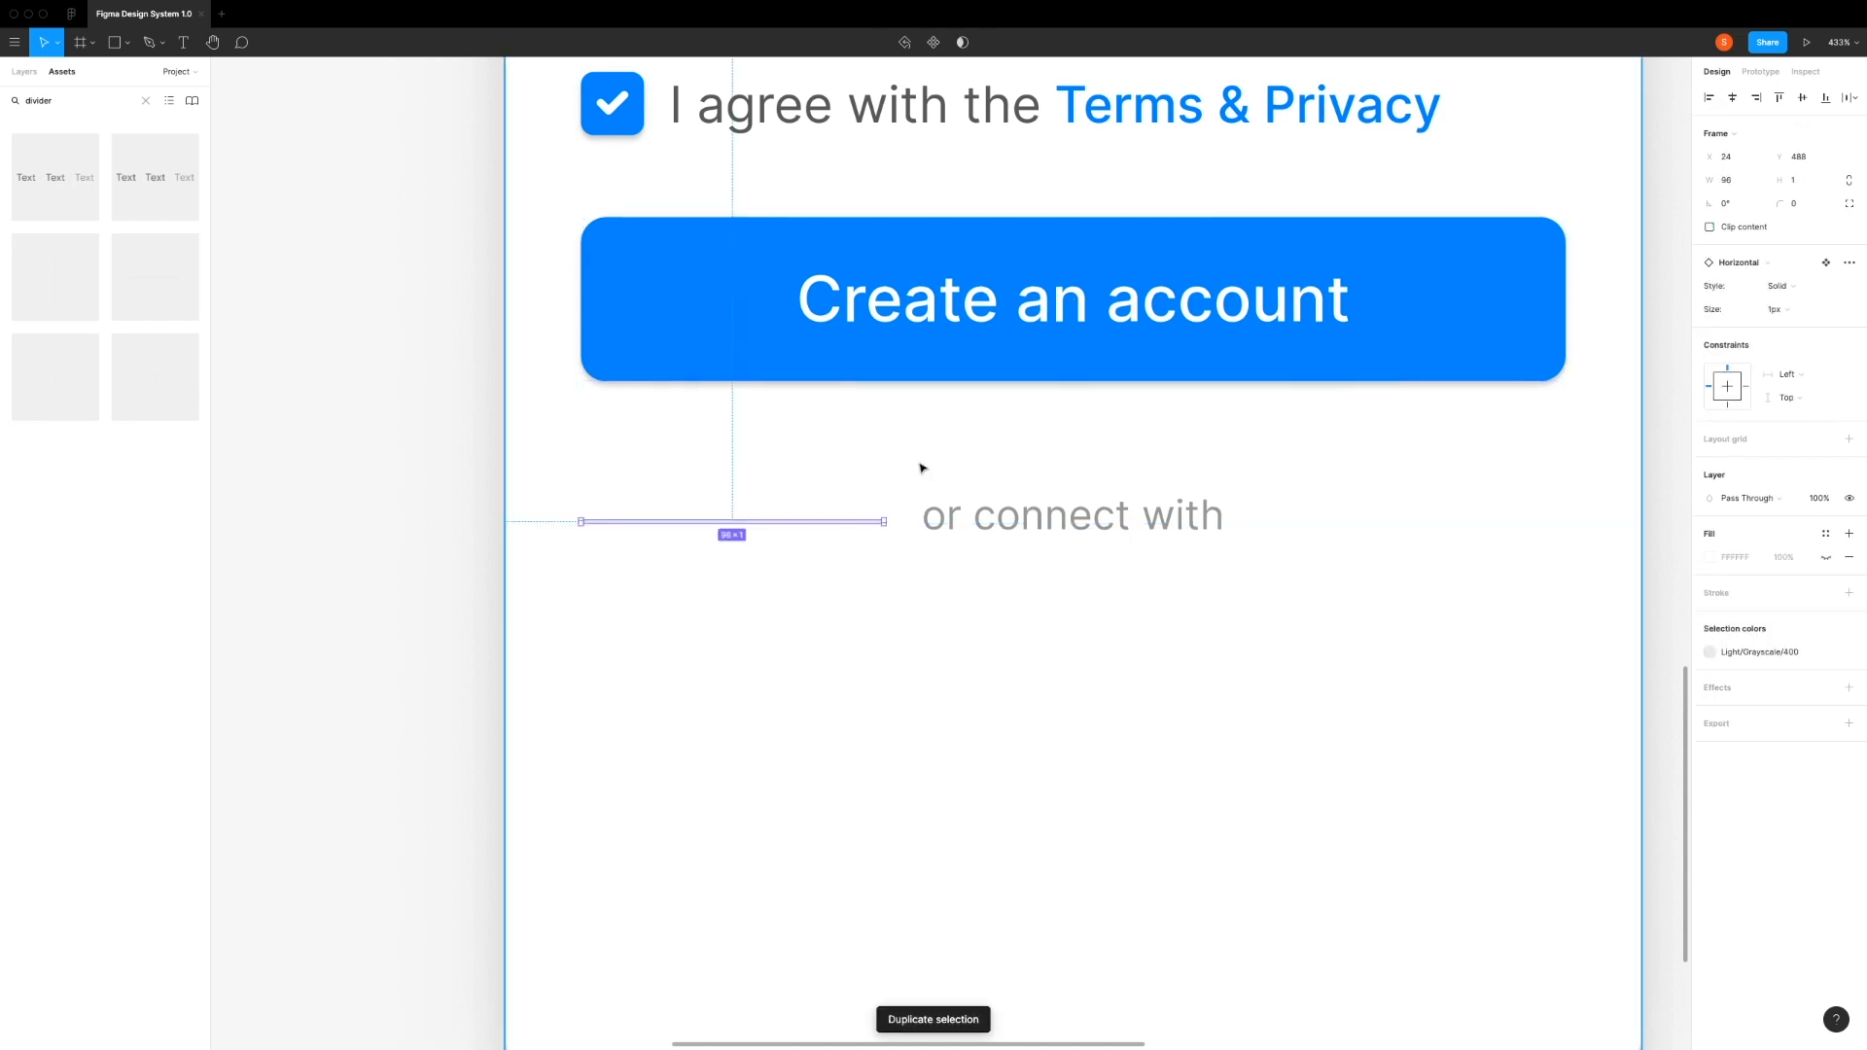
{"action": "left_click", "coordinate": [1461, 307], "text": "shift"}
{"action": "left_click", "coordinate": [1758, 99]}
{"action": "left_click", "coordinate": [1096, 637]}
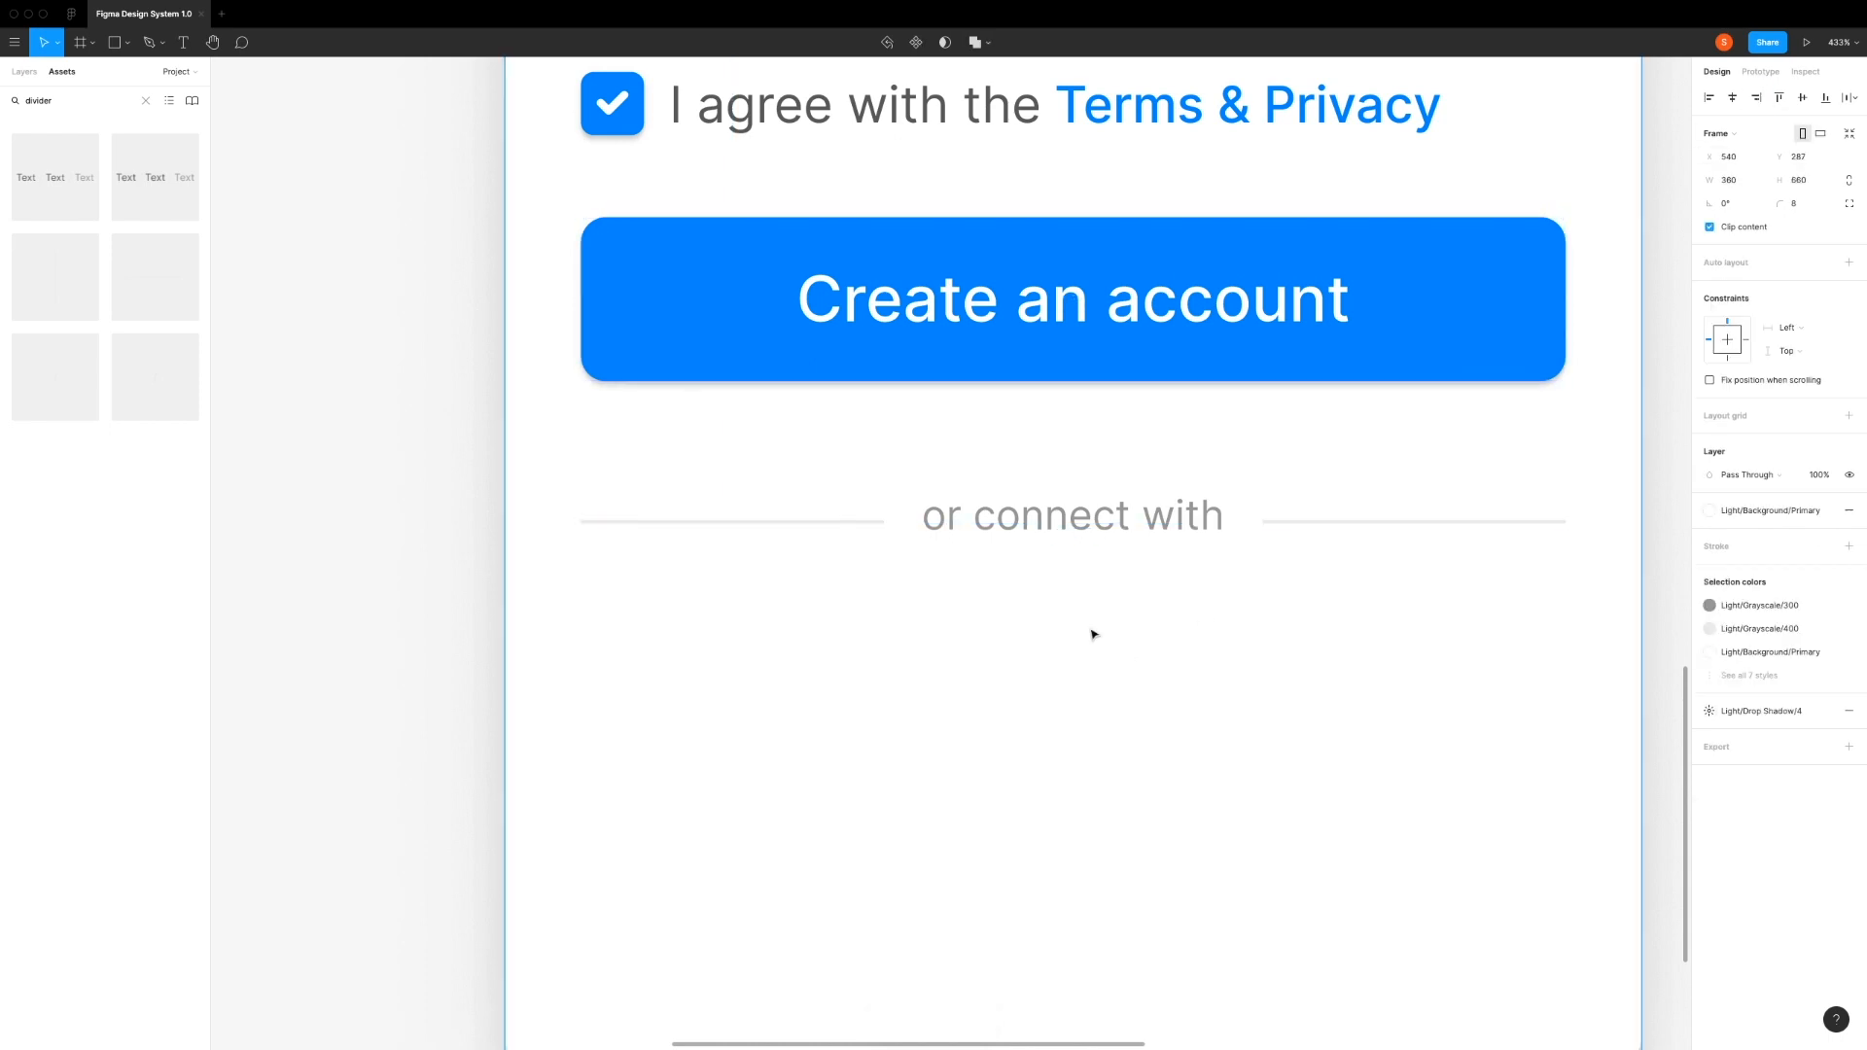
Step: Add a Button component to the card below the "or connect with" row at about X 19, Y 531
{"action": "scroll", "coordinate": [938, 624], "scroll_direction": "down", "scroll_amount": 5}
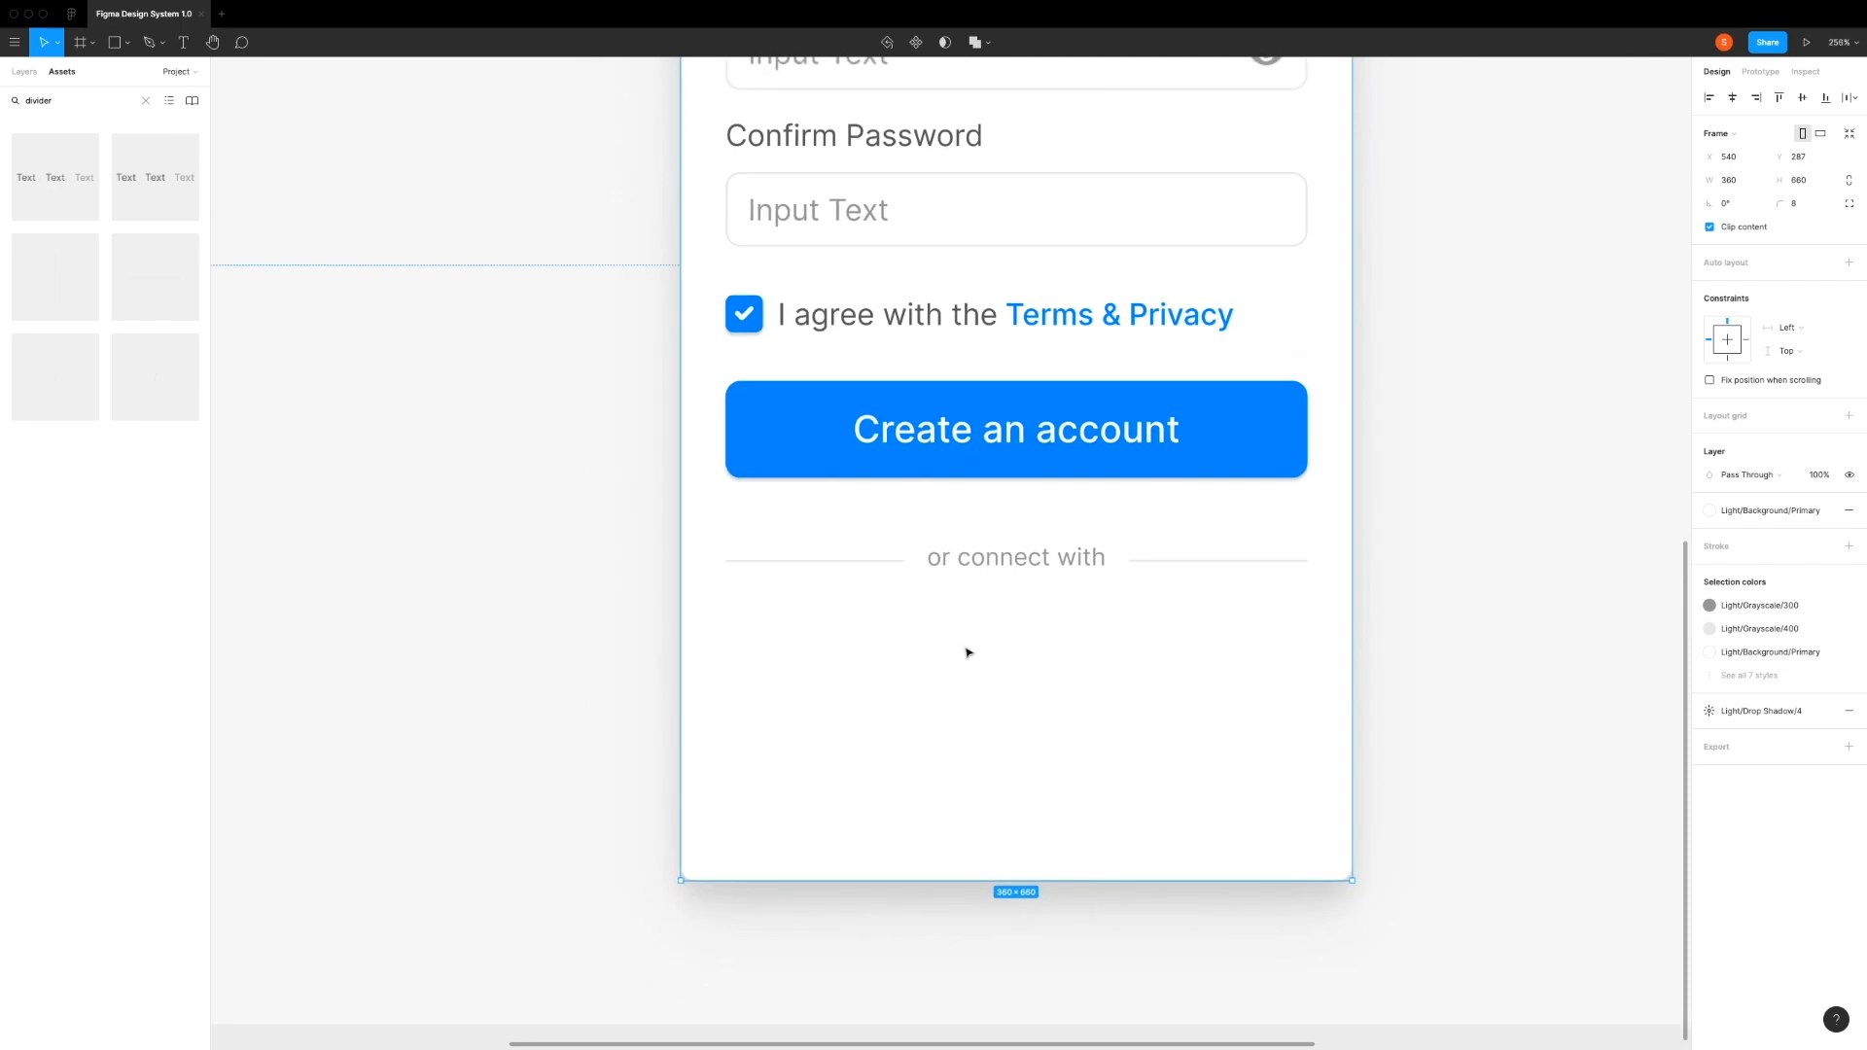
{"action": "left_click", "coordinate": [976, 527]}
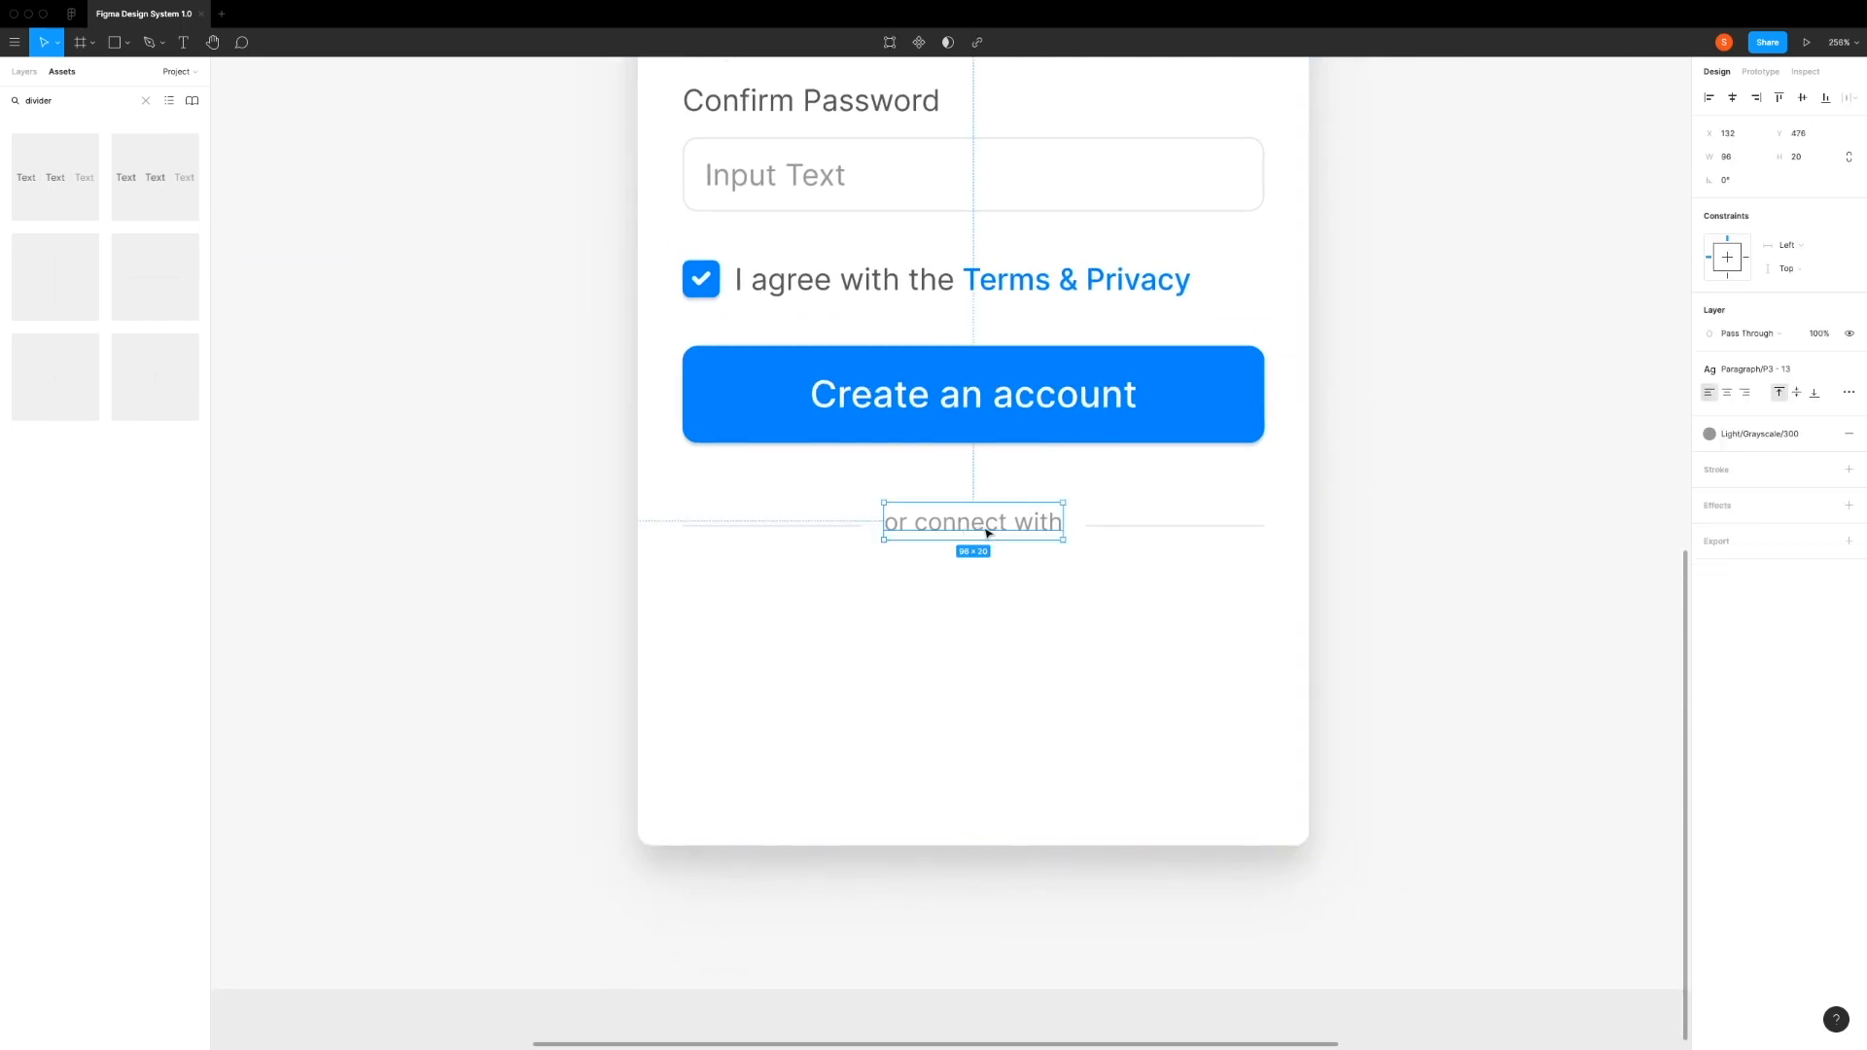
{"action": "key", "text": "alt"}
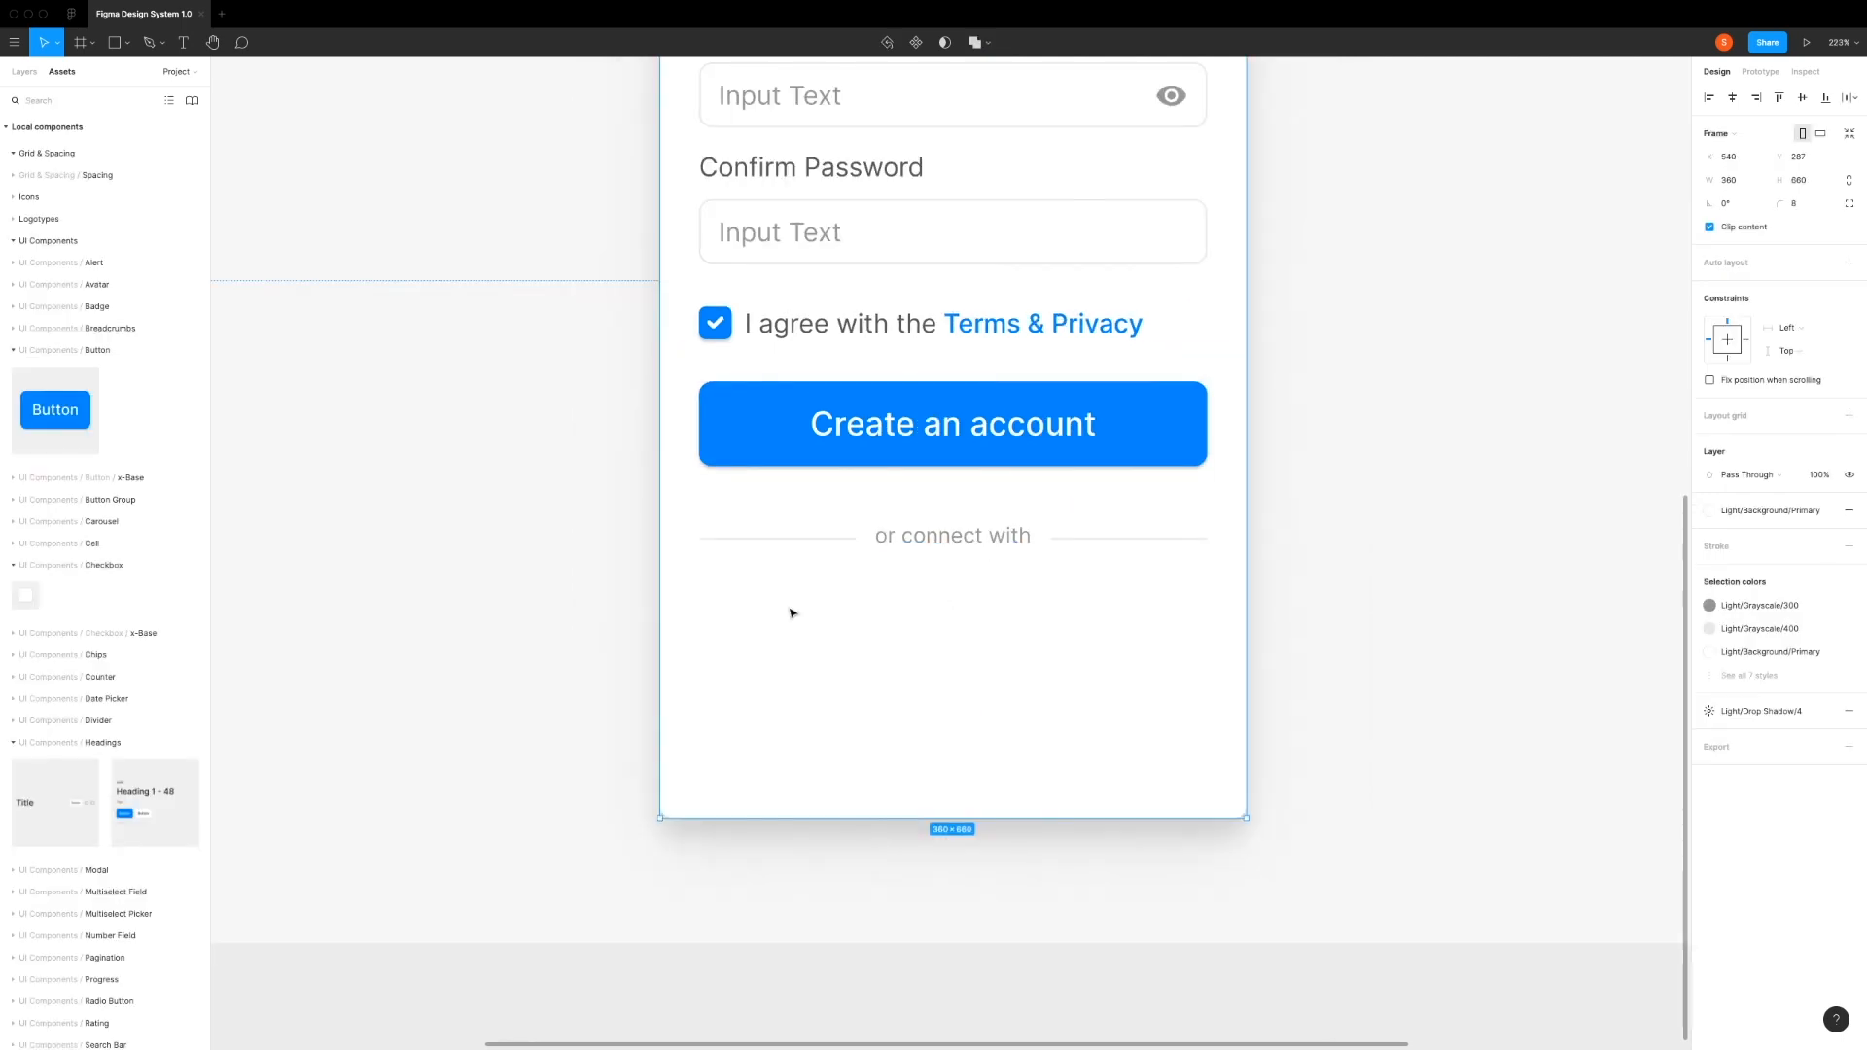
{"action": "left_click_drag", "start_coordinate": [54, 410], "coordinate": [793, 659]}
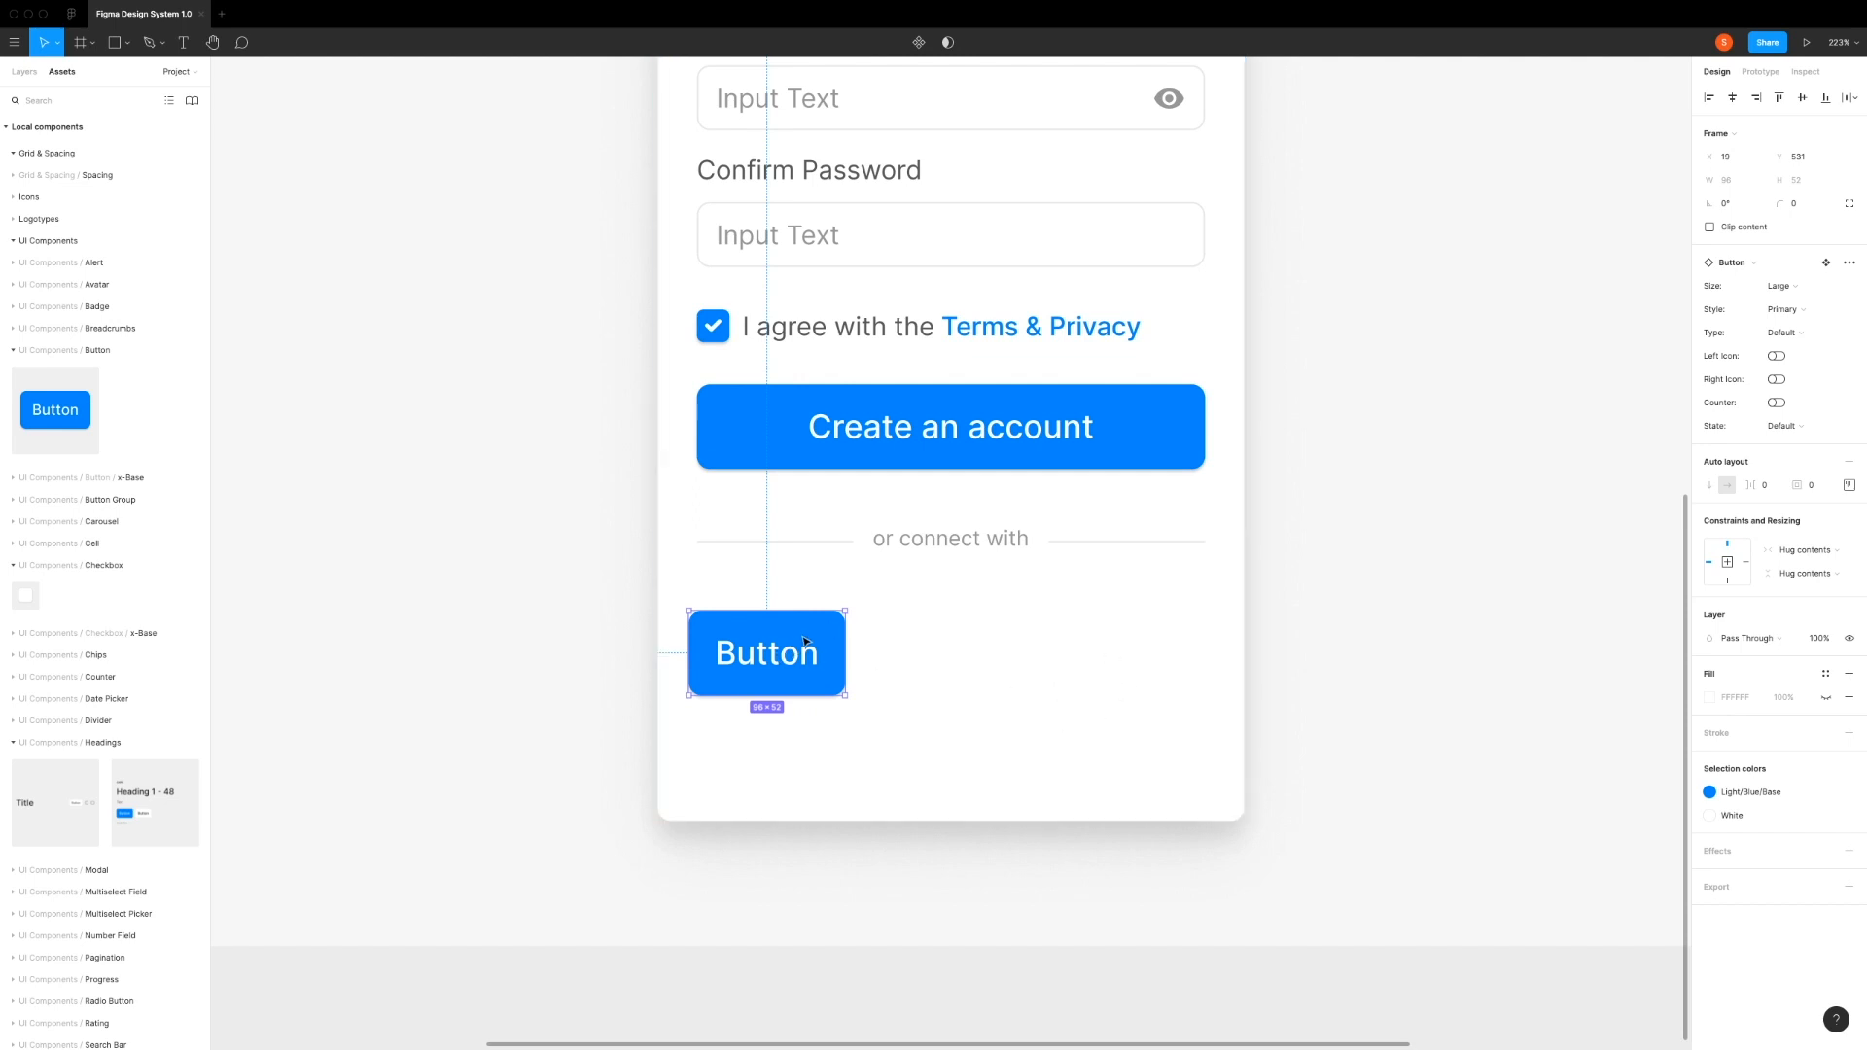
Step: Configure the new button as Medium size, Secondary style and Fixed type, with the left icon switched on
{"action": "left_click", "coordinate": [1786, 287]}
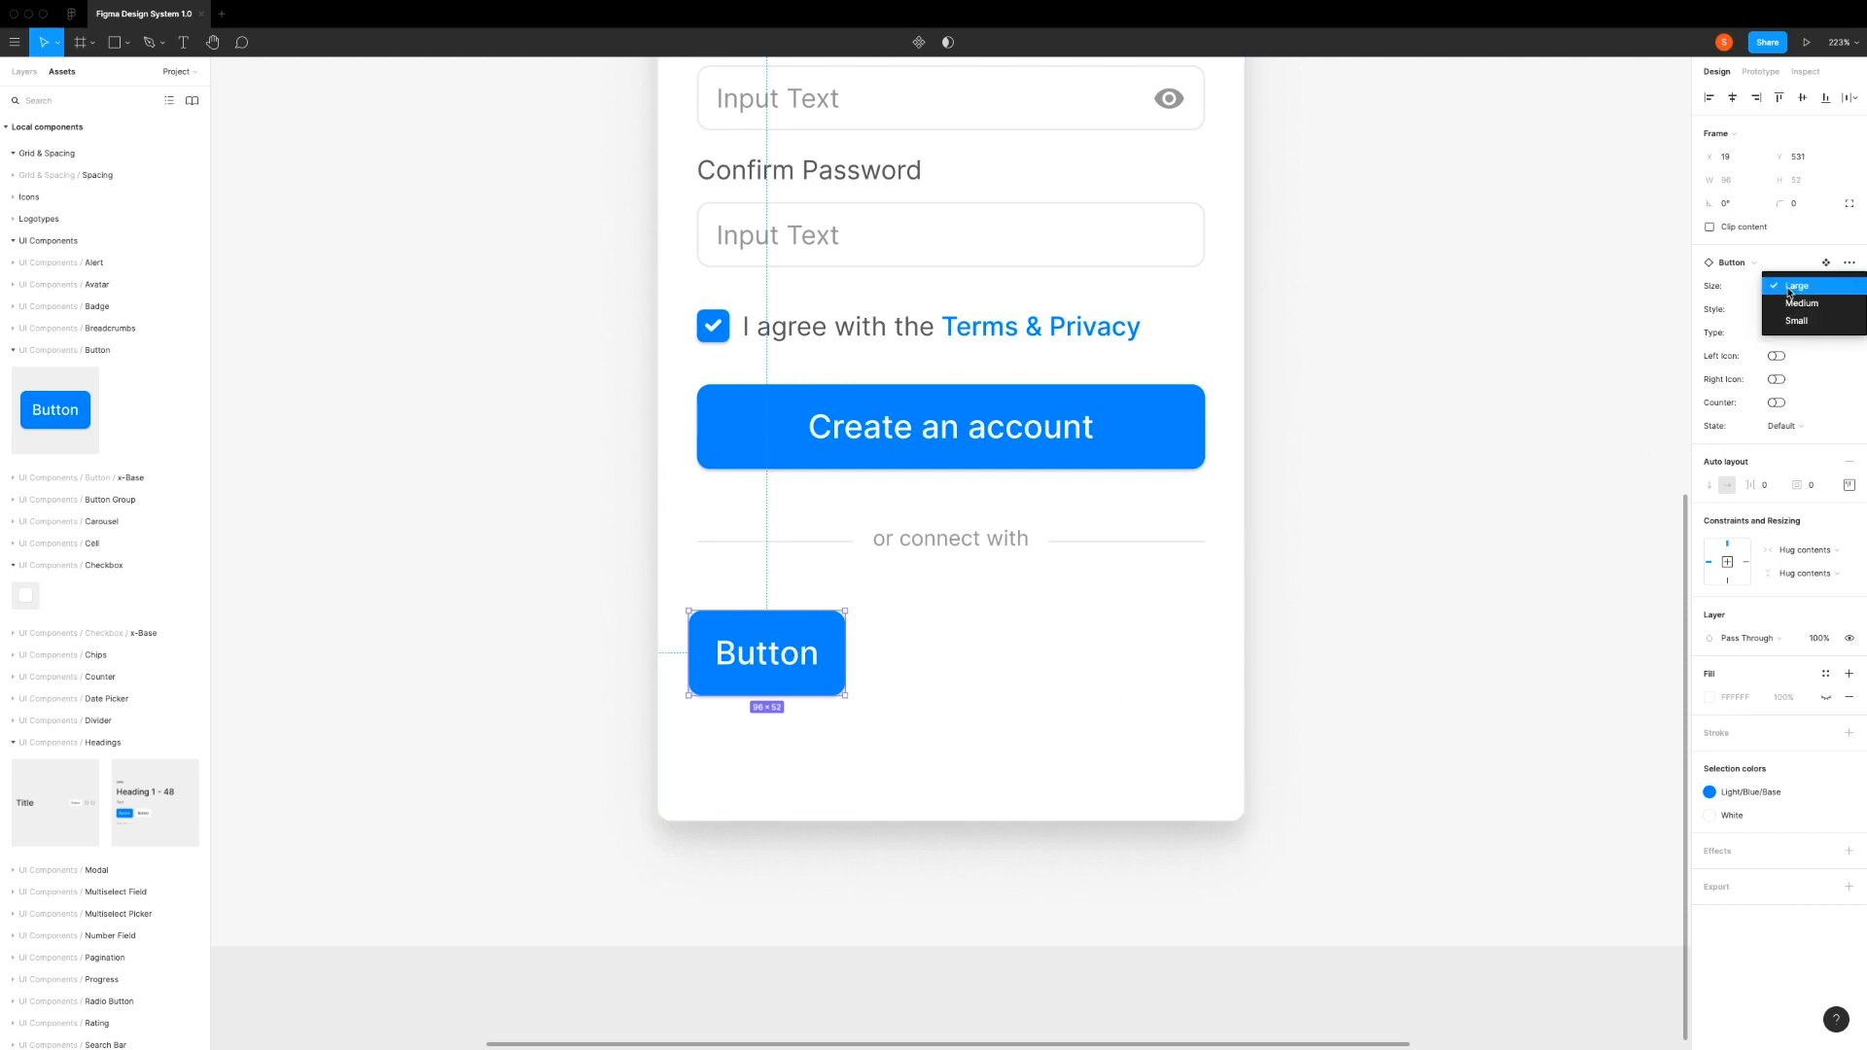
{"action": "left_click", "coordinate": [1799, 309]}
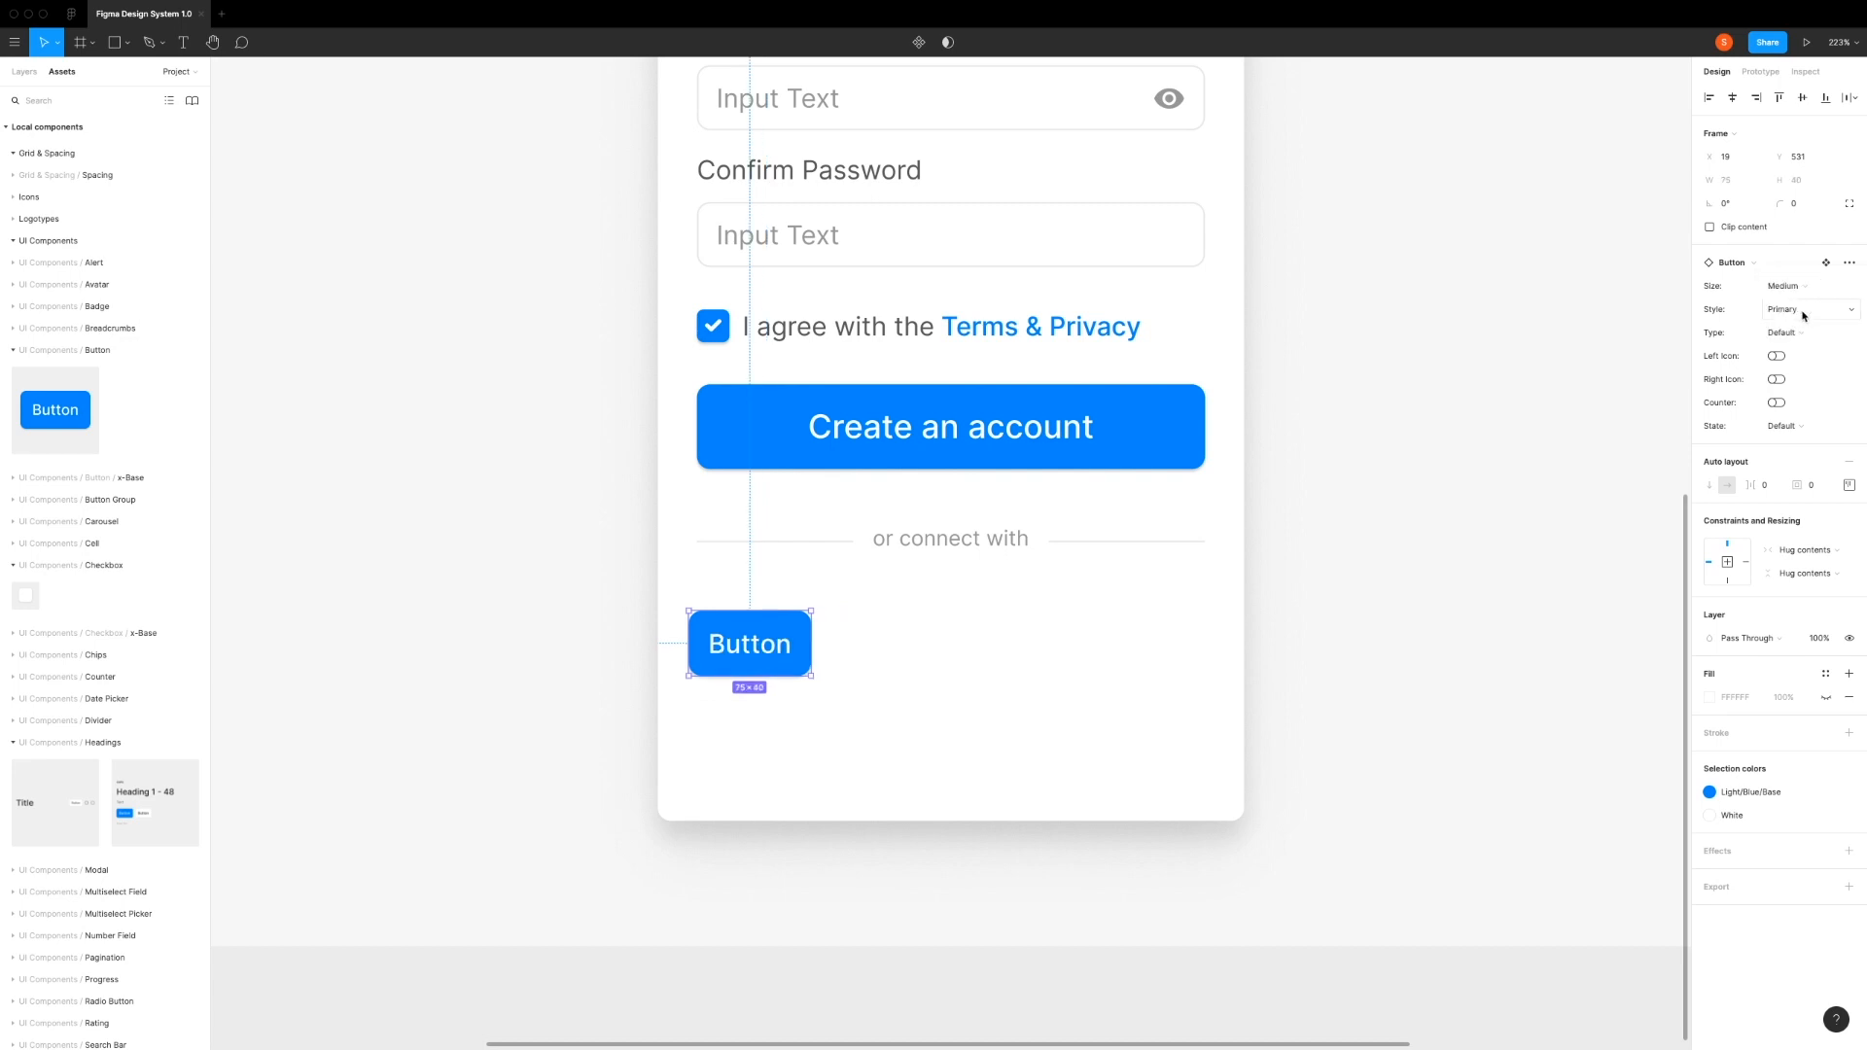
{"action": "left_click", "coordinate": [1802, 314]}
{"action": "left_click", "coordinate": [1802, 334]}
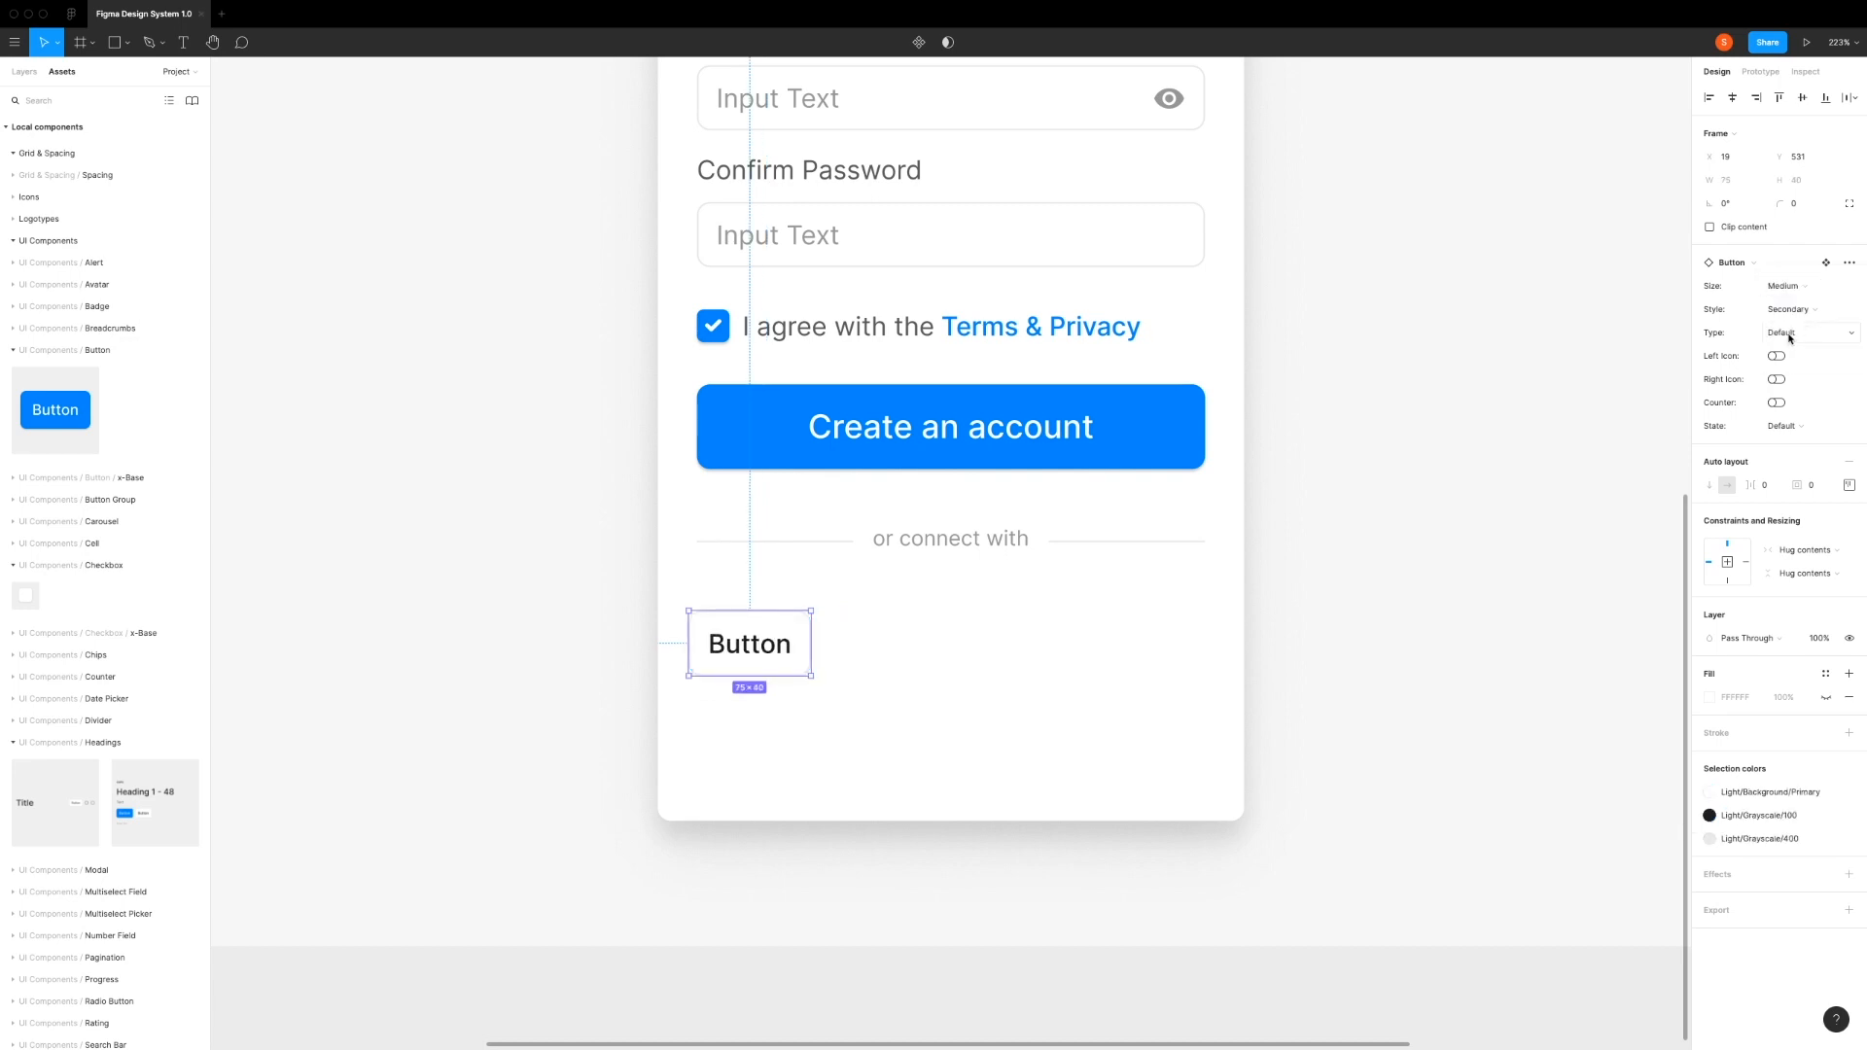
{"action": "left_click", "coordinate": [1790, 335]}
{"action": "left_click", "coordinate": [1792, 352]}
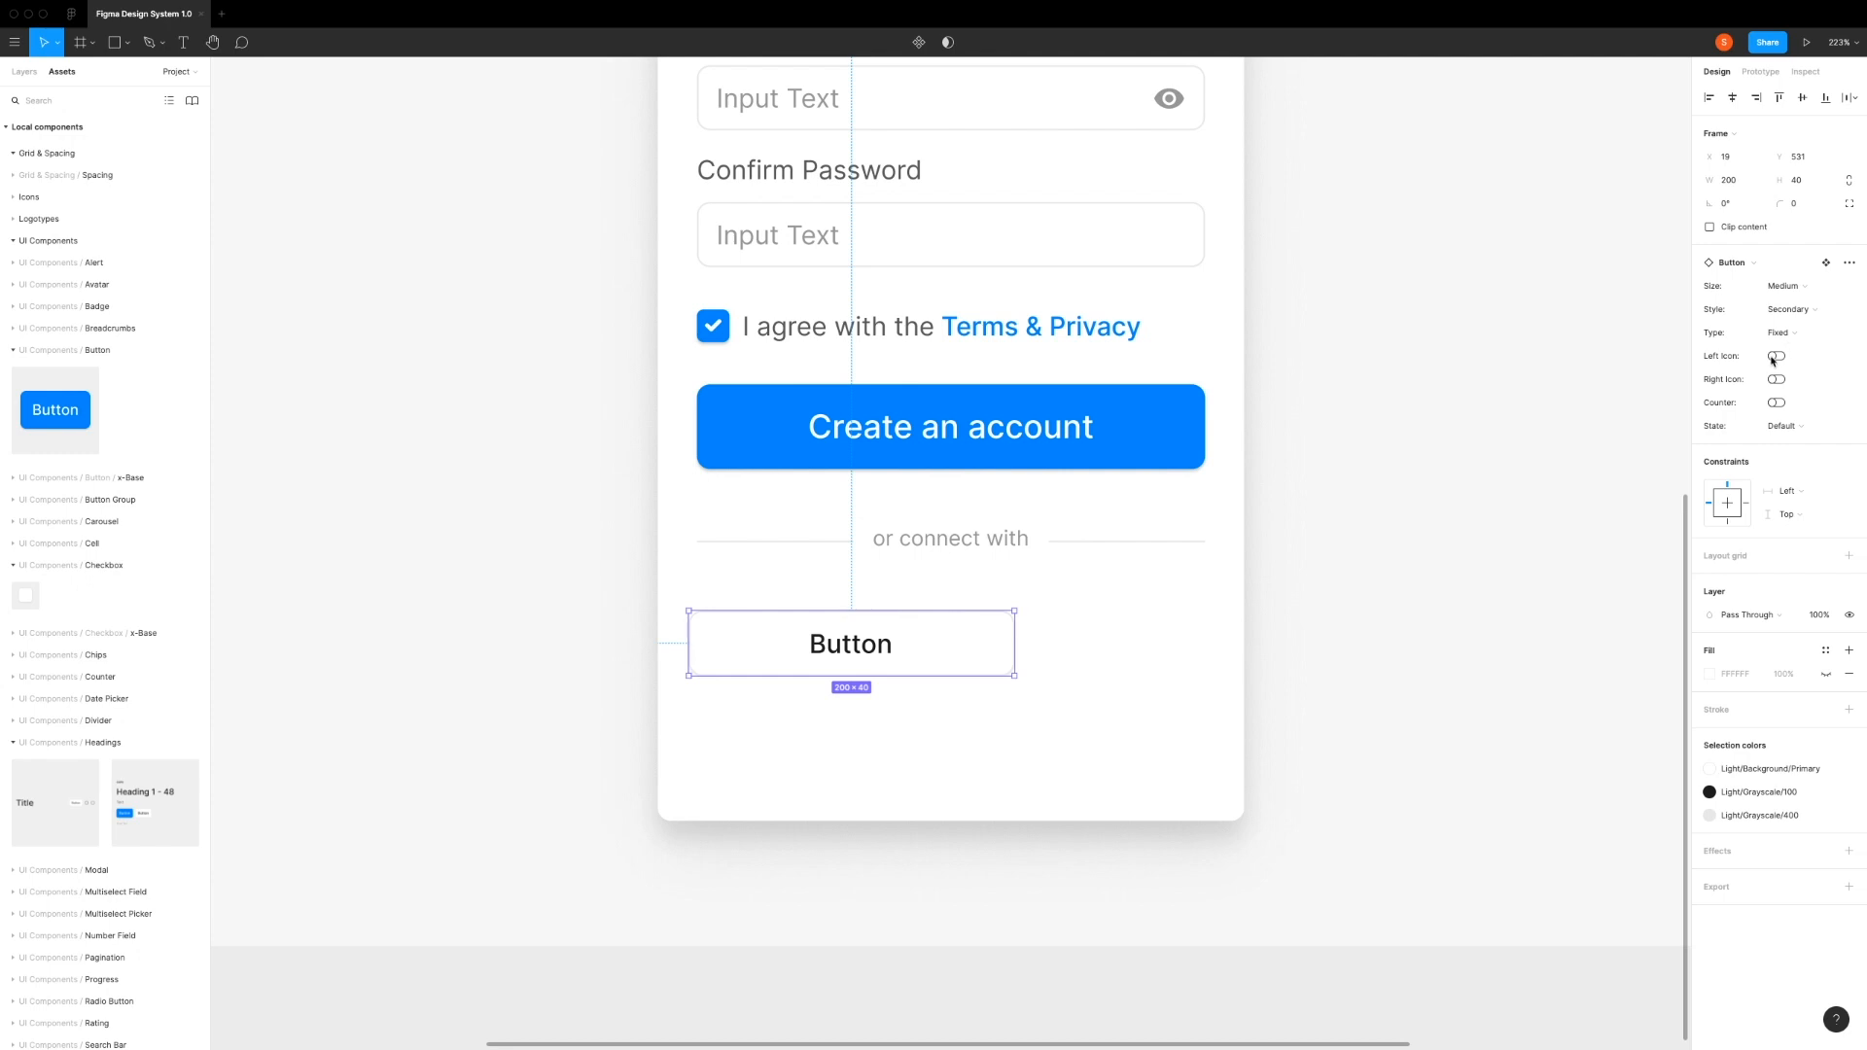
{"action": "left_click", "coordinate": [1777, 357]}
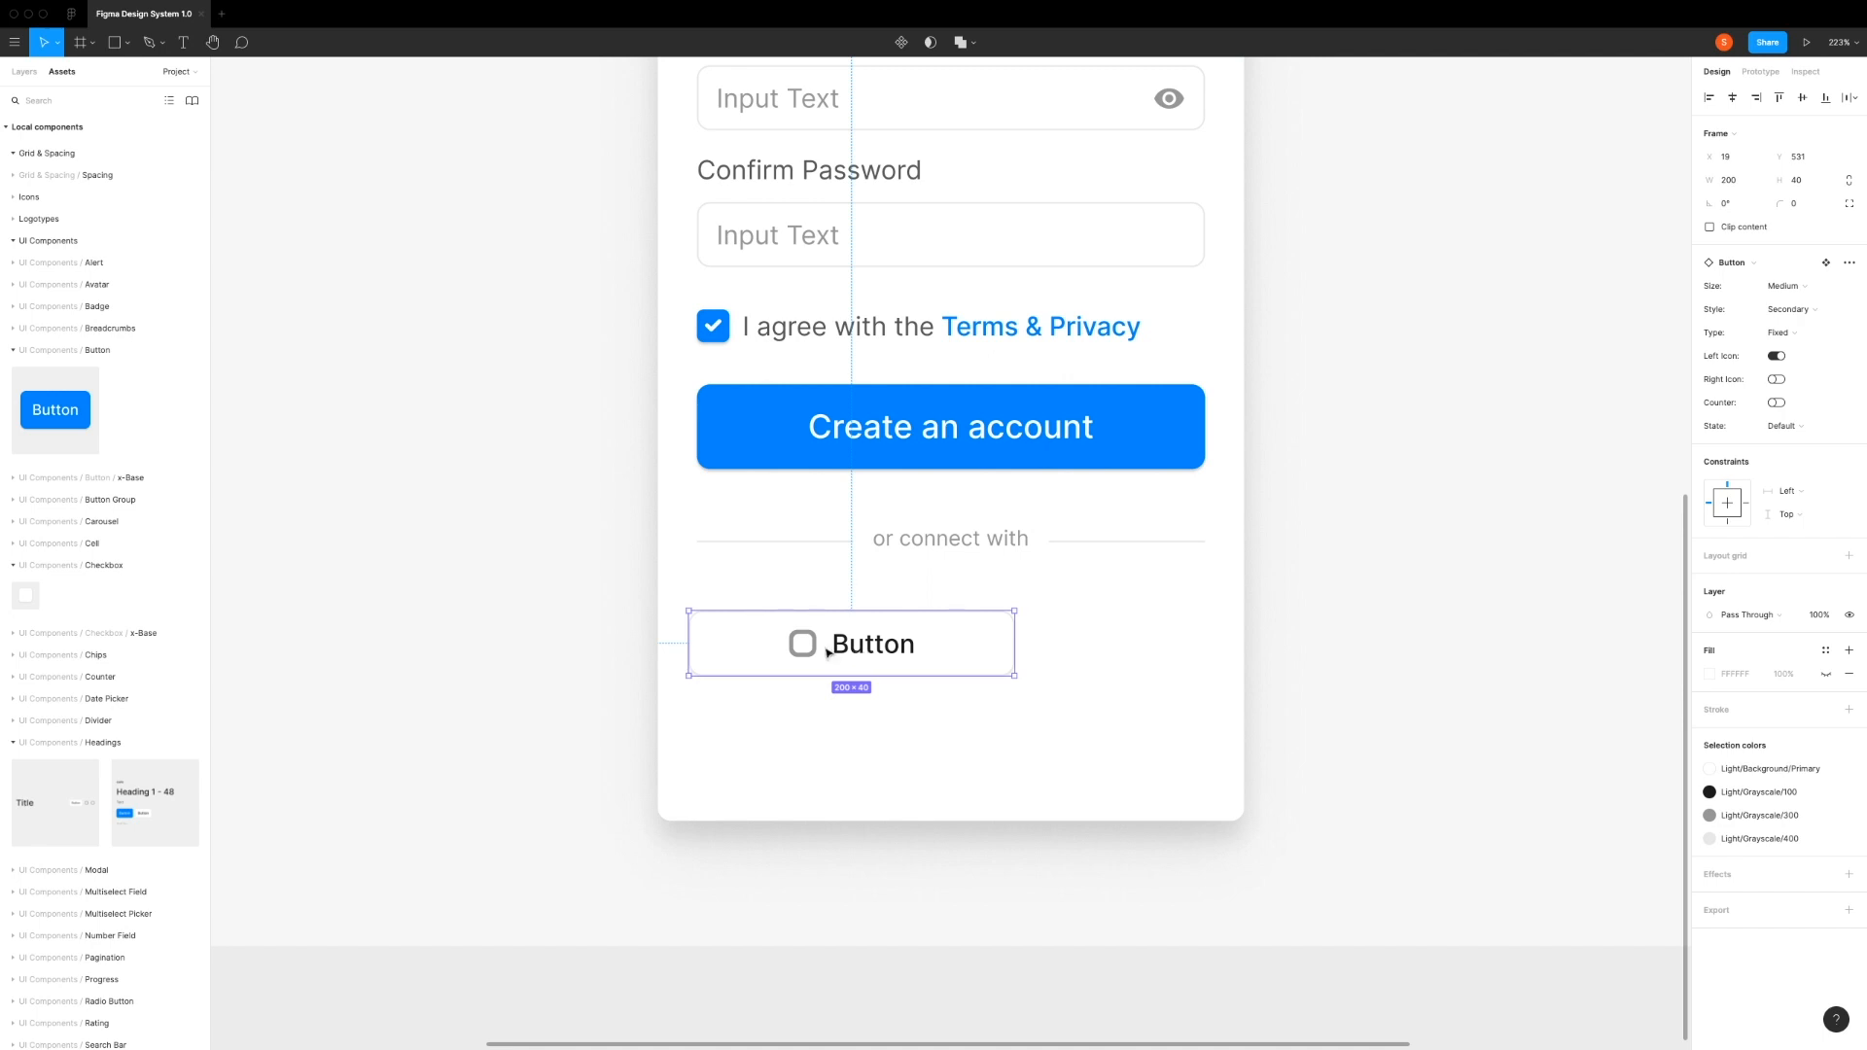
Step: Set the secondary button's width to 148, half of the Create an account button's 312 width minus a 16 gap
{"action": "left_click", "coordinate": [860, 435]}
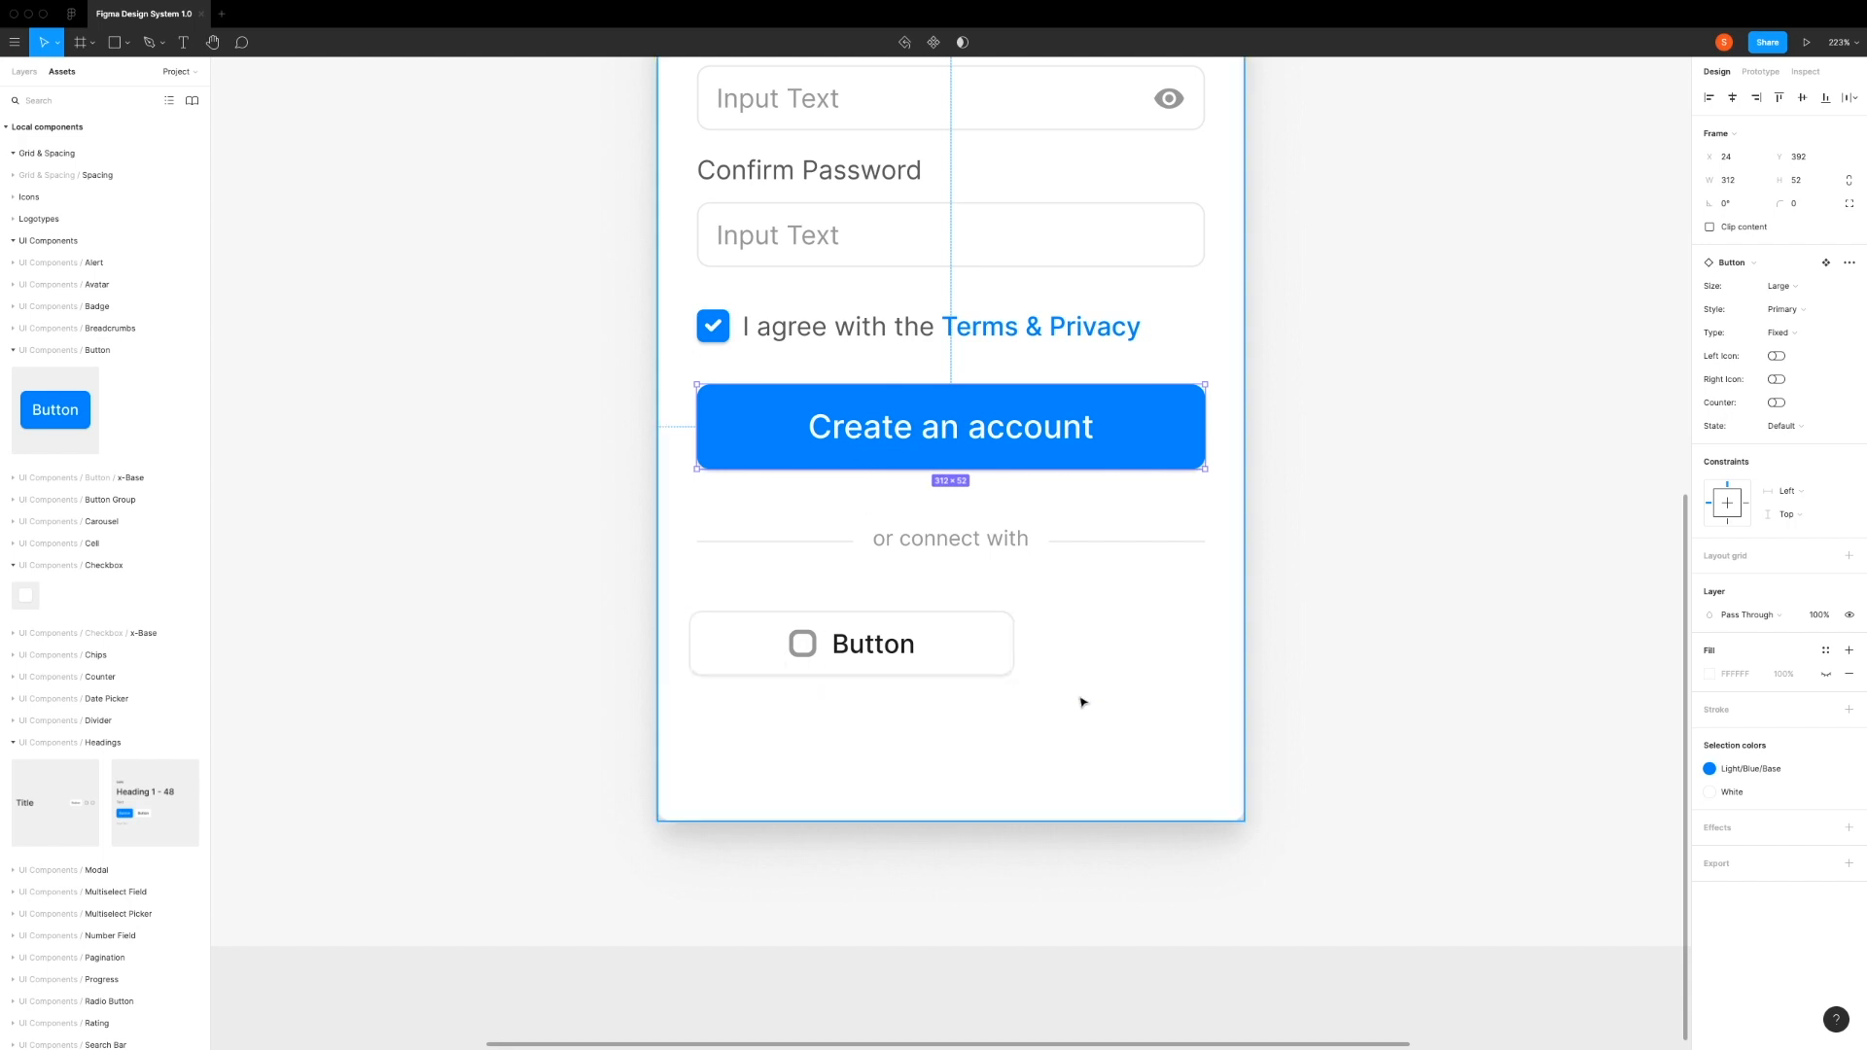
{"action": "left_click", "coordinate": [950, 644]}
{"action": "left_click", "coordinate": [1747, 182]}
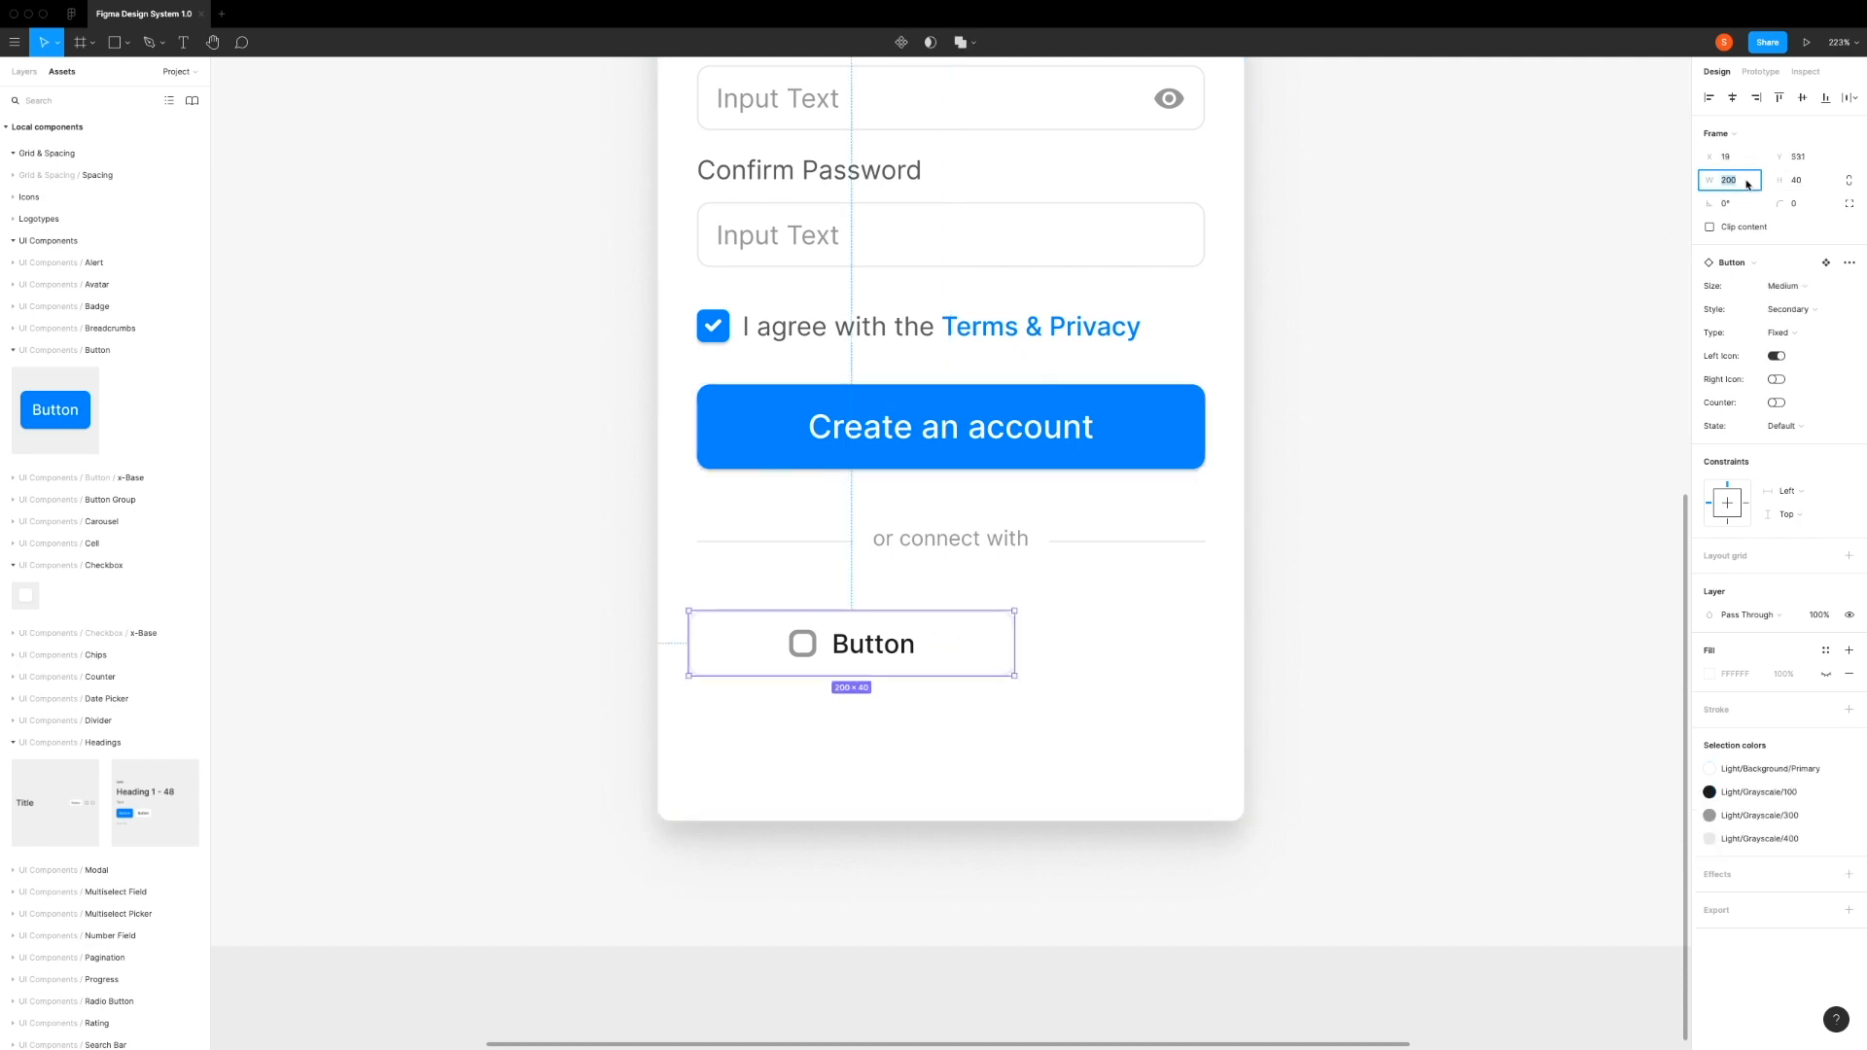
{"action": "type", "text": "312-16"}
{"action": "key", "text": "Return"}
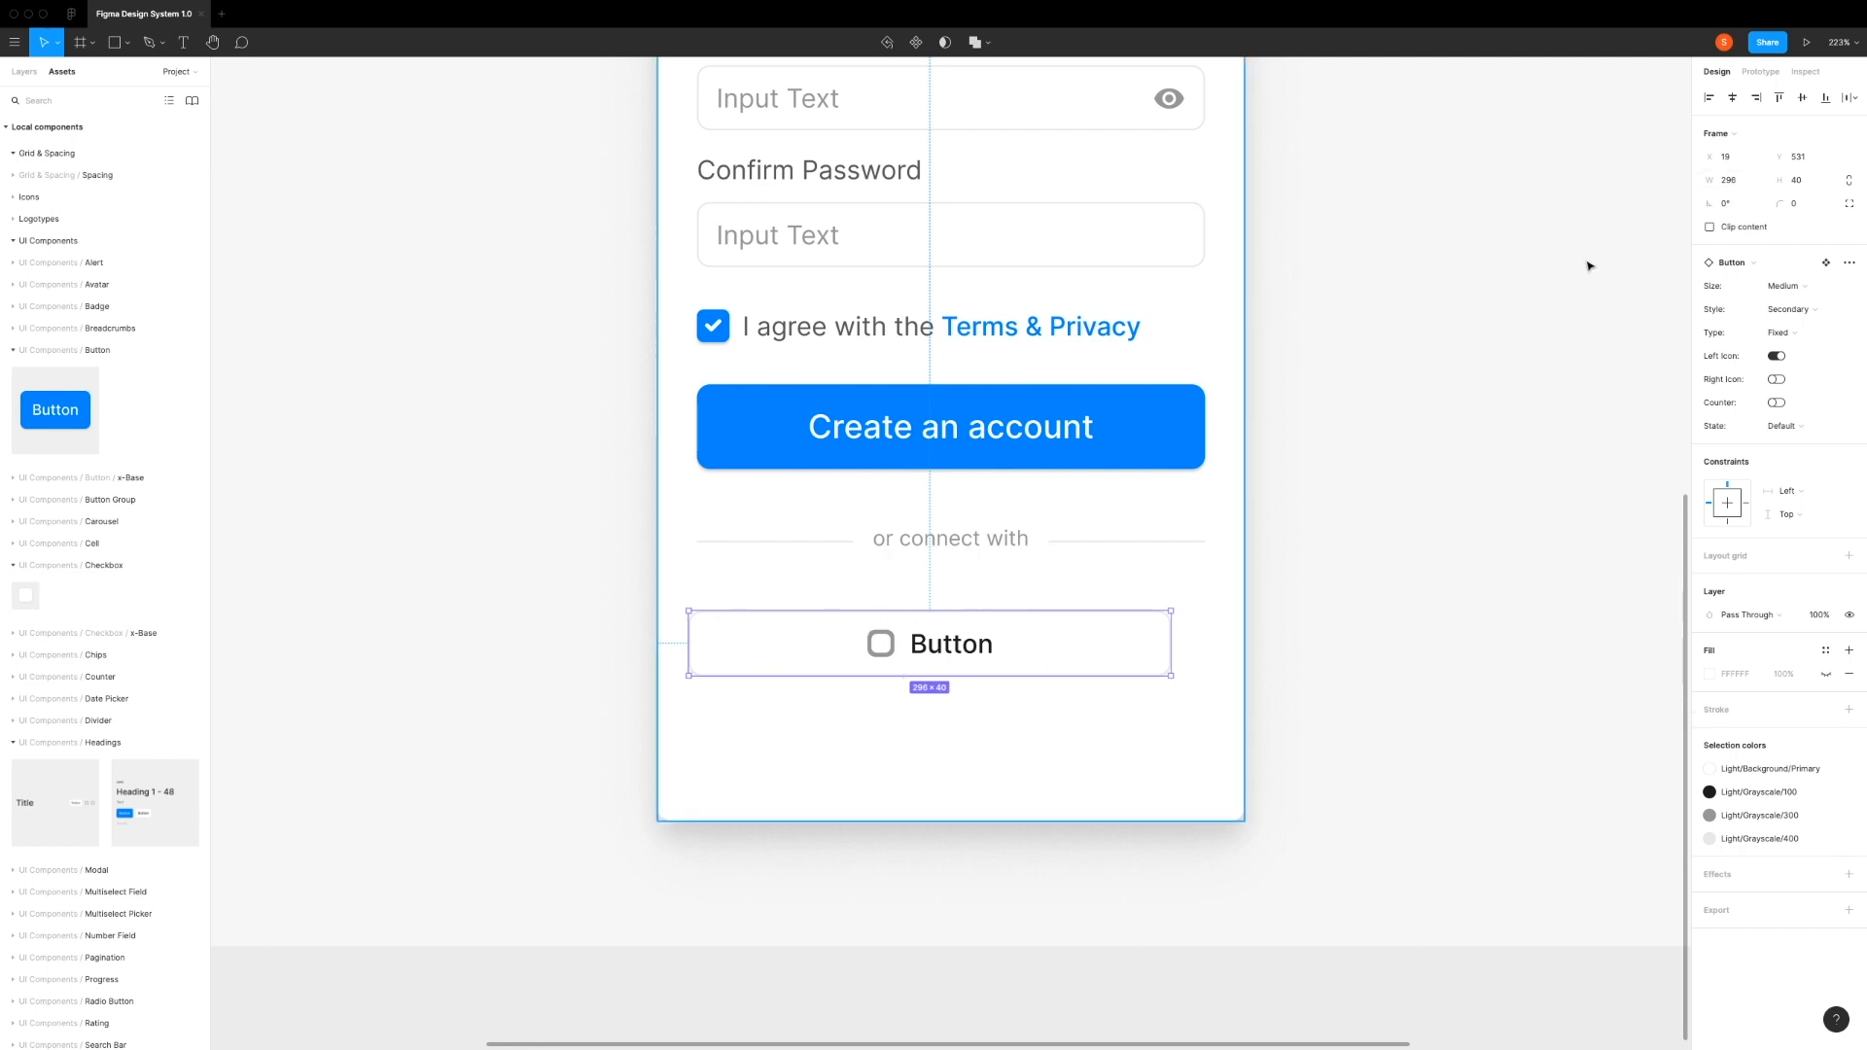
{"action": "left_click", "coordinate": [1743, 181]}
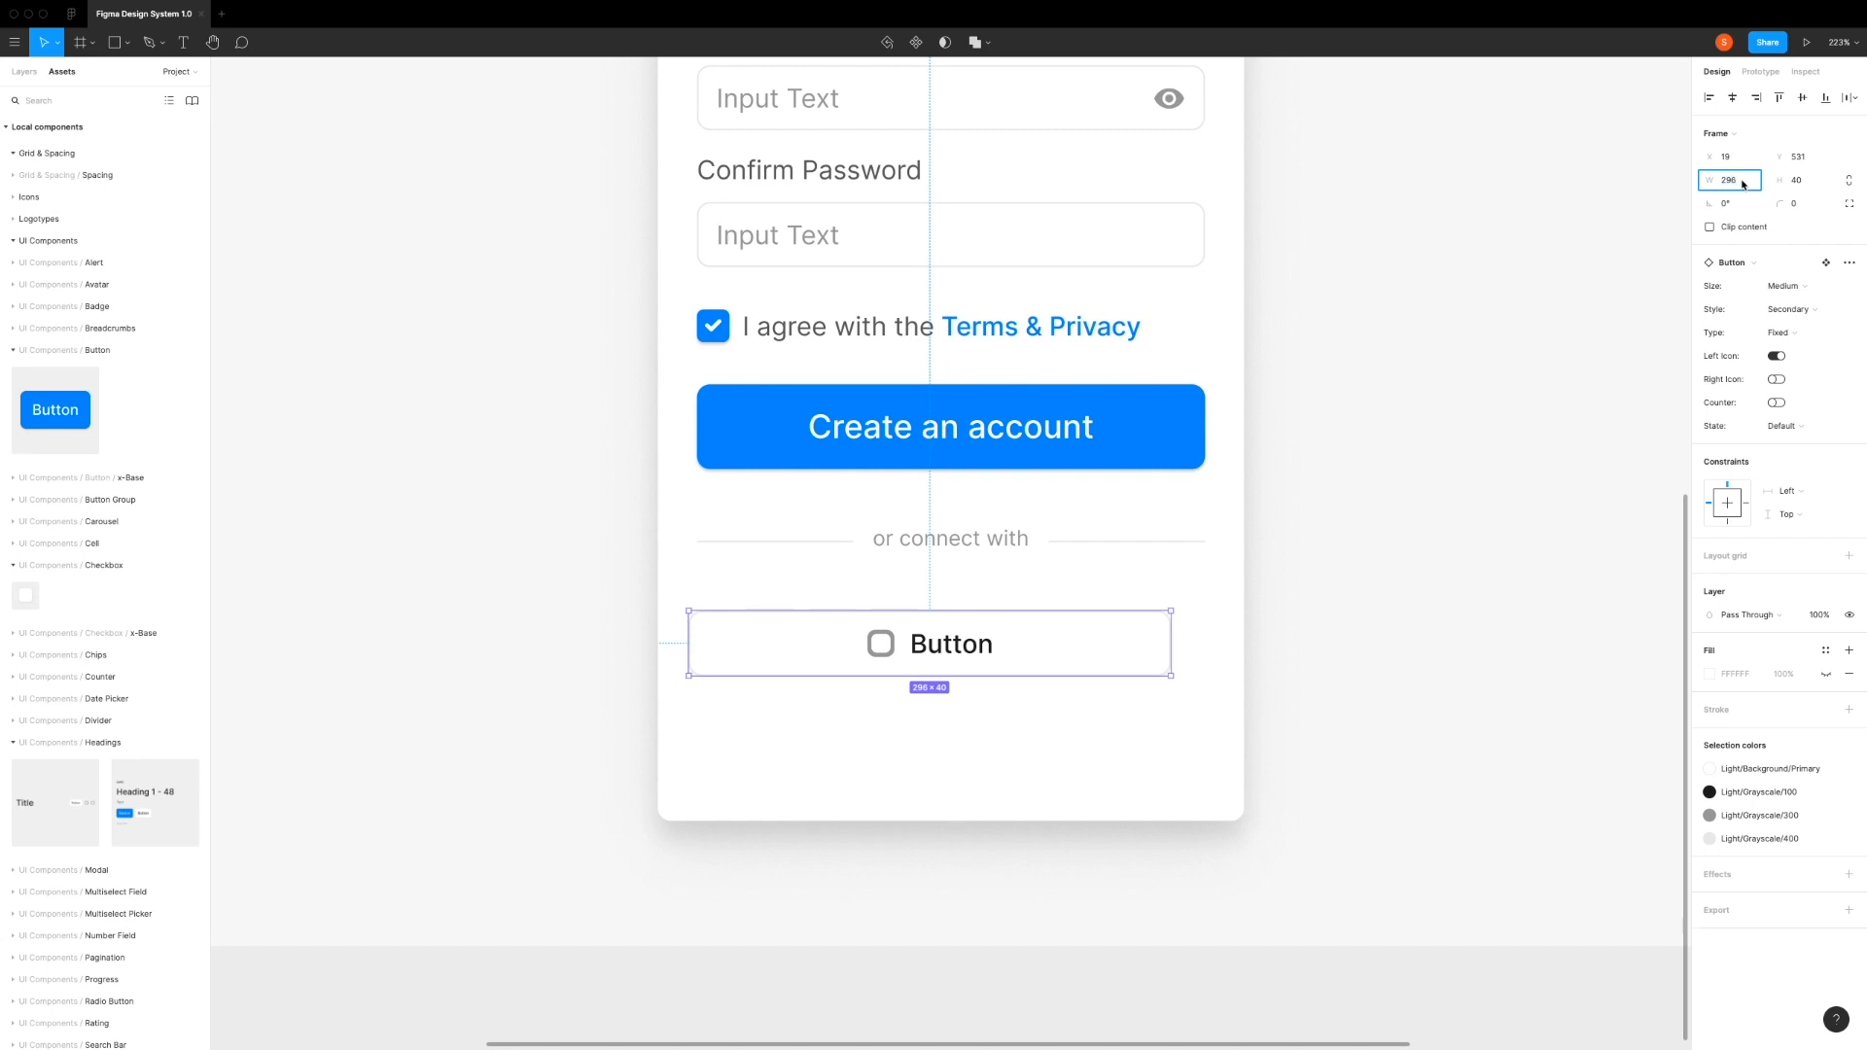
{"action": "type", "text": "/2"}
{"action": "key", "text": "Return"}
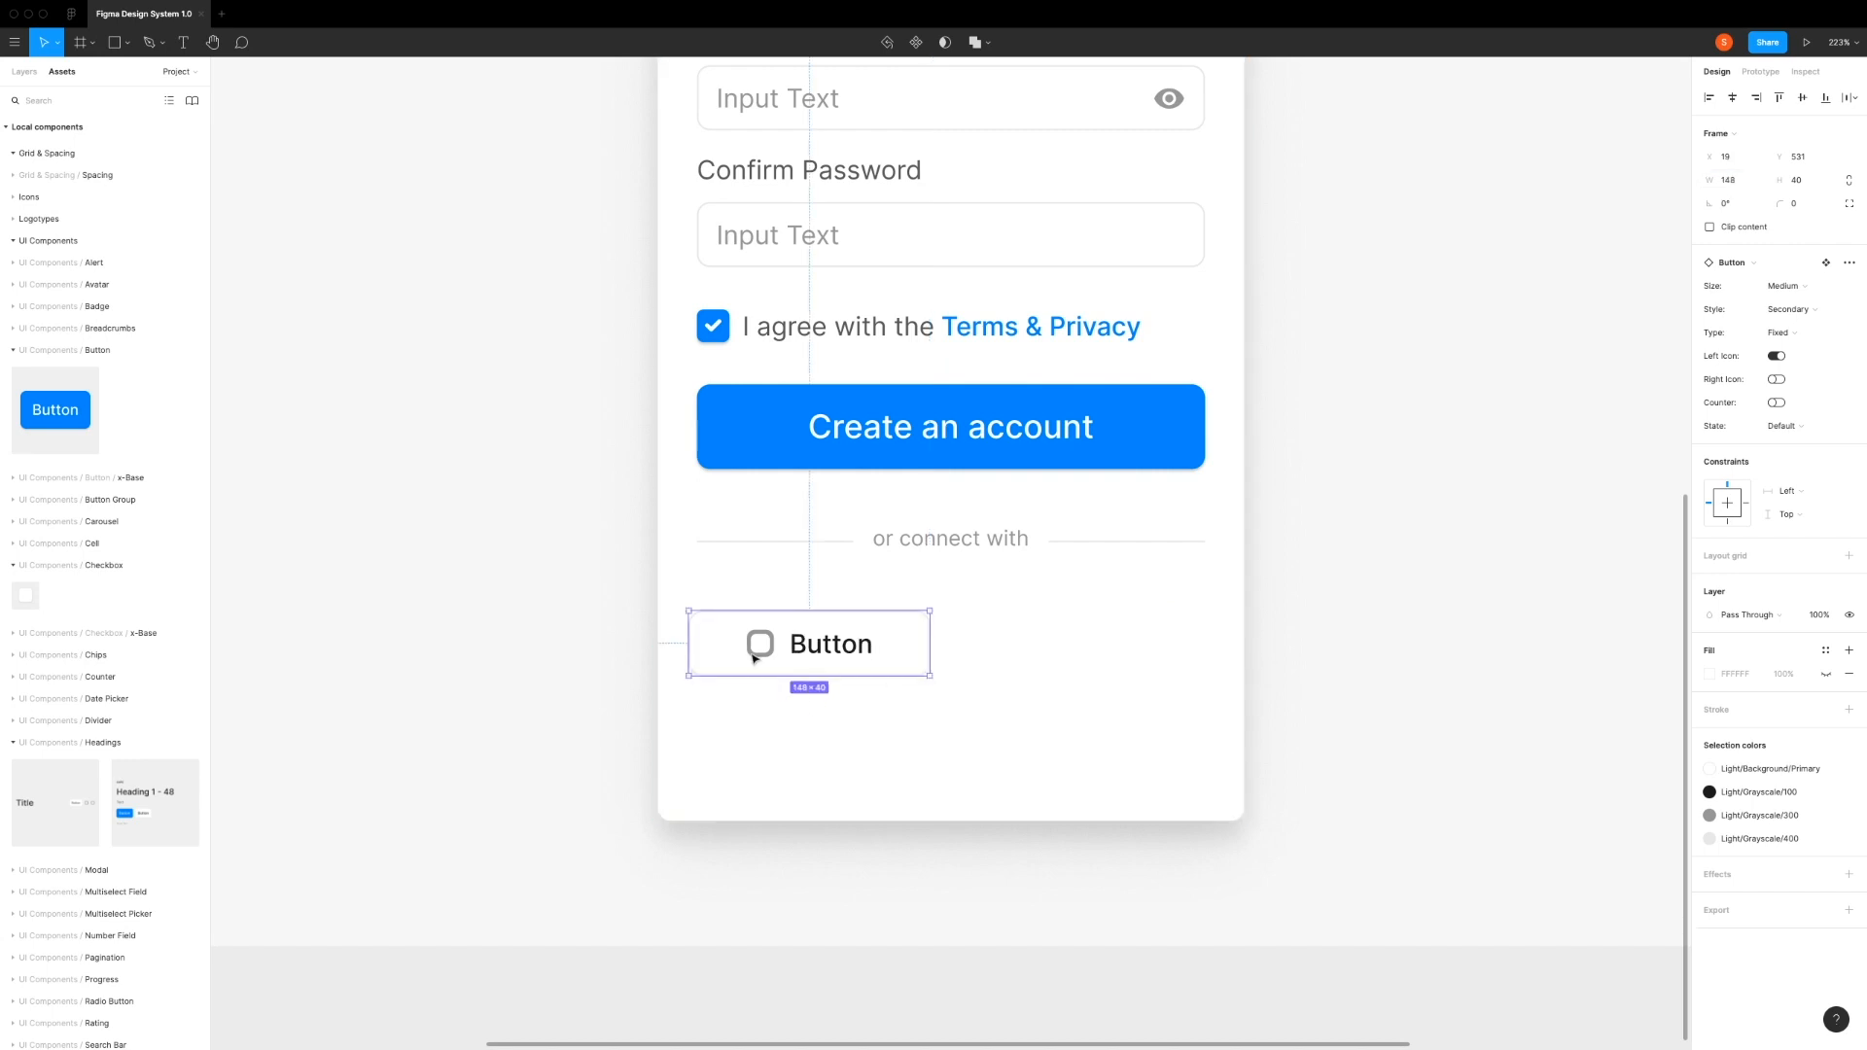
Step: Move the secondary button to X 24 and set the vertical spacing between it and the "or connect with" text to 32
{"action": "left_click_drag", "start_coordinate": [894, 667], "coordinate": [904, 674]}
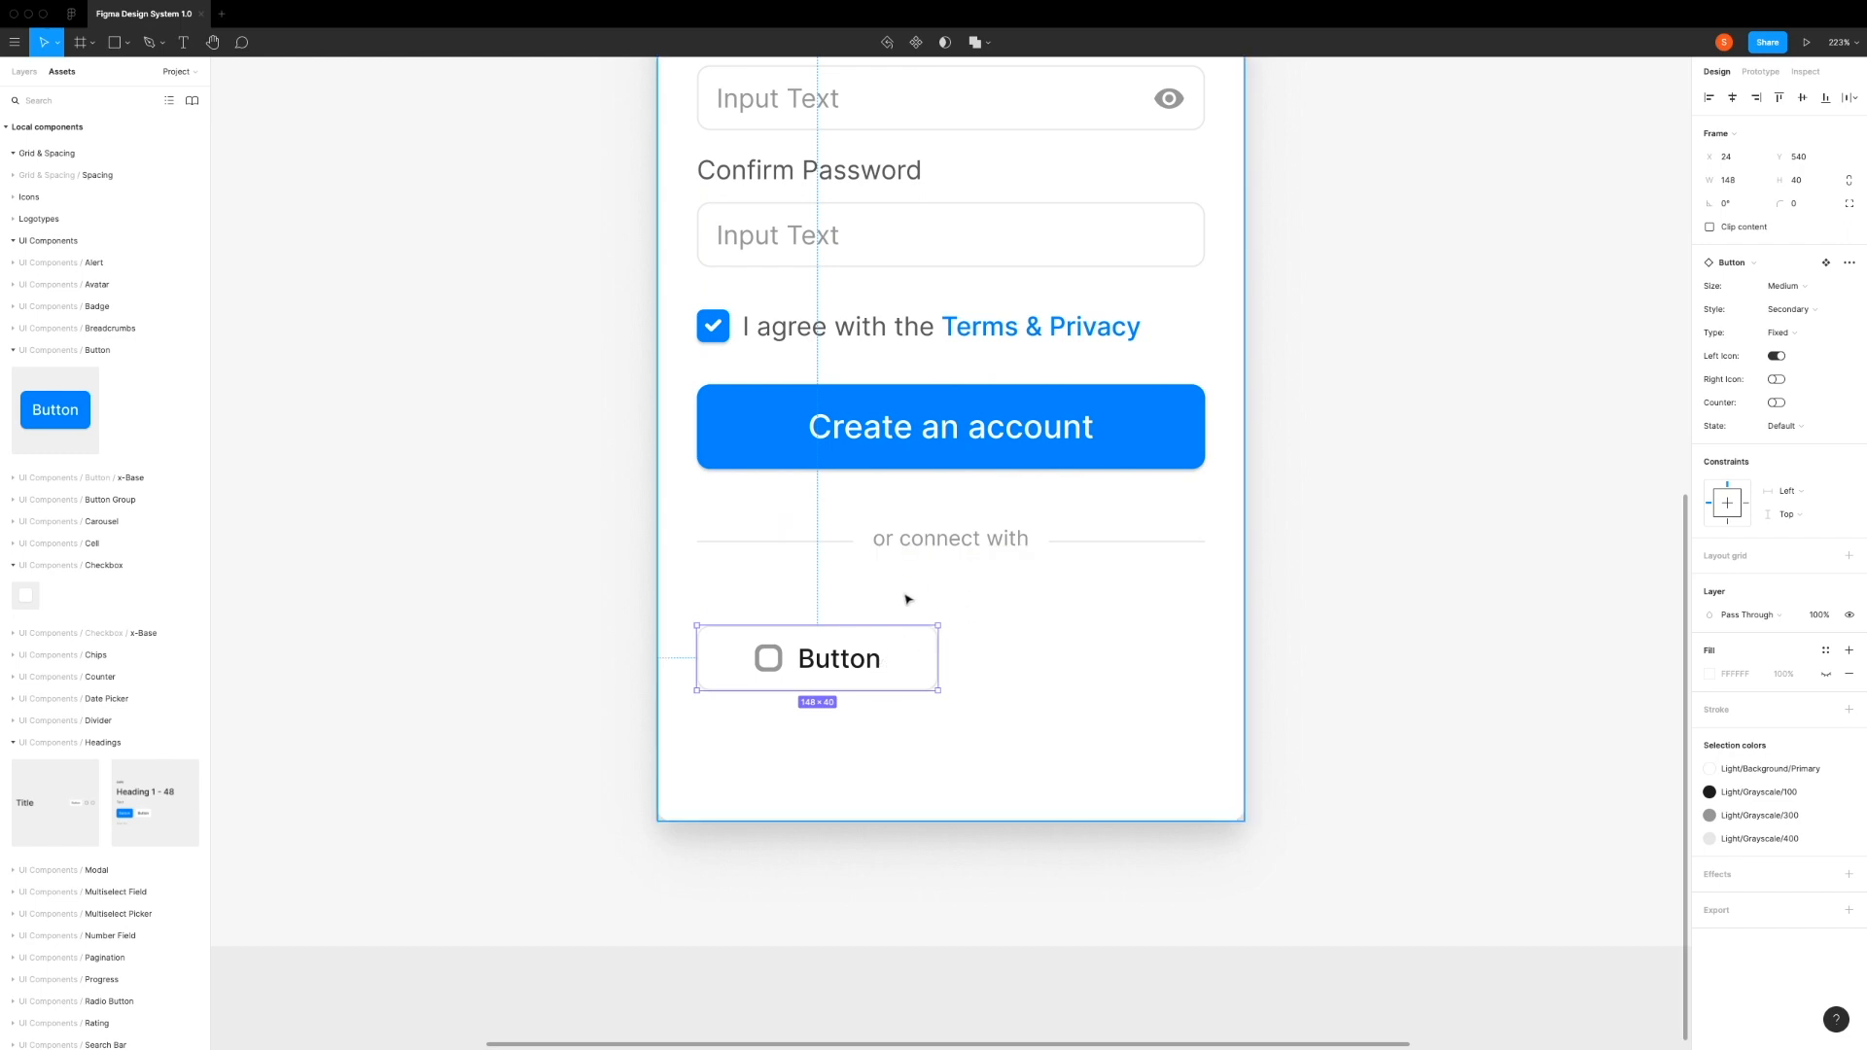
{"action": "left_click", "coordinate": [926, 547]}
{"action": "left_click", "coordinate": [917, 660]}
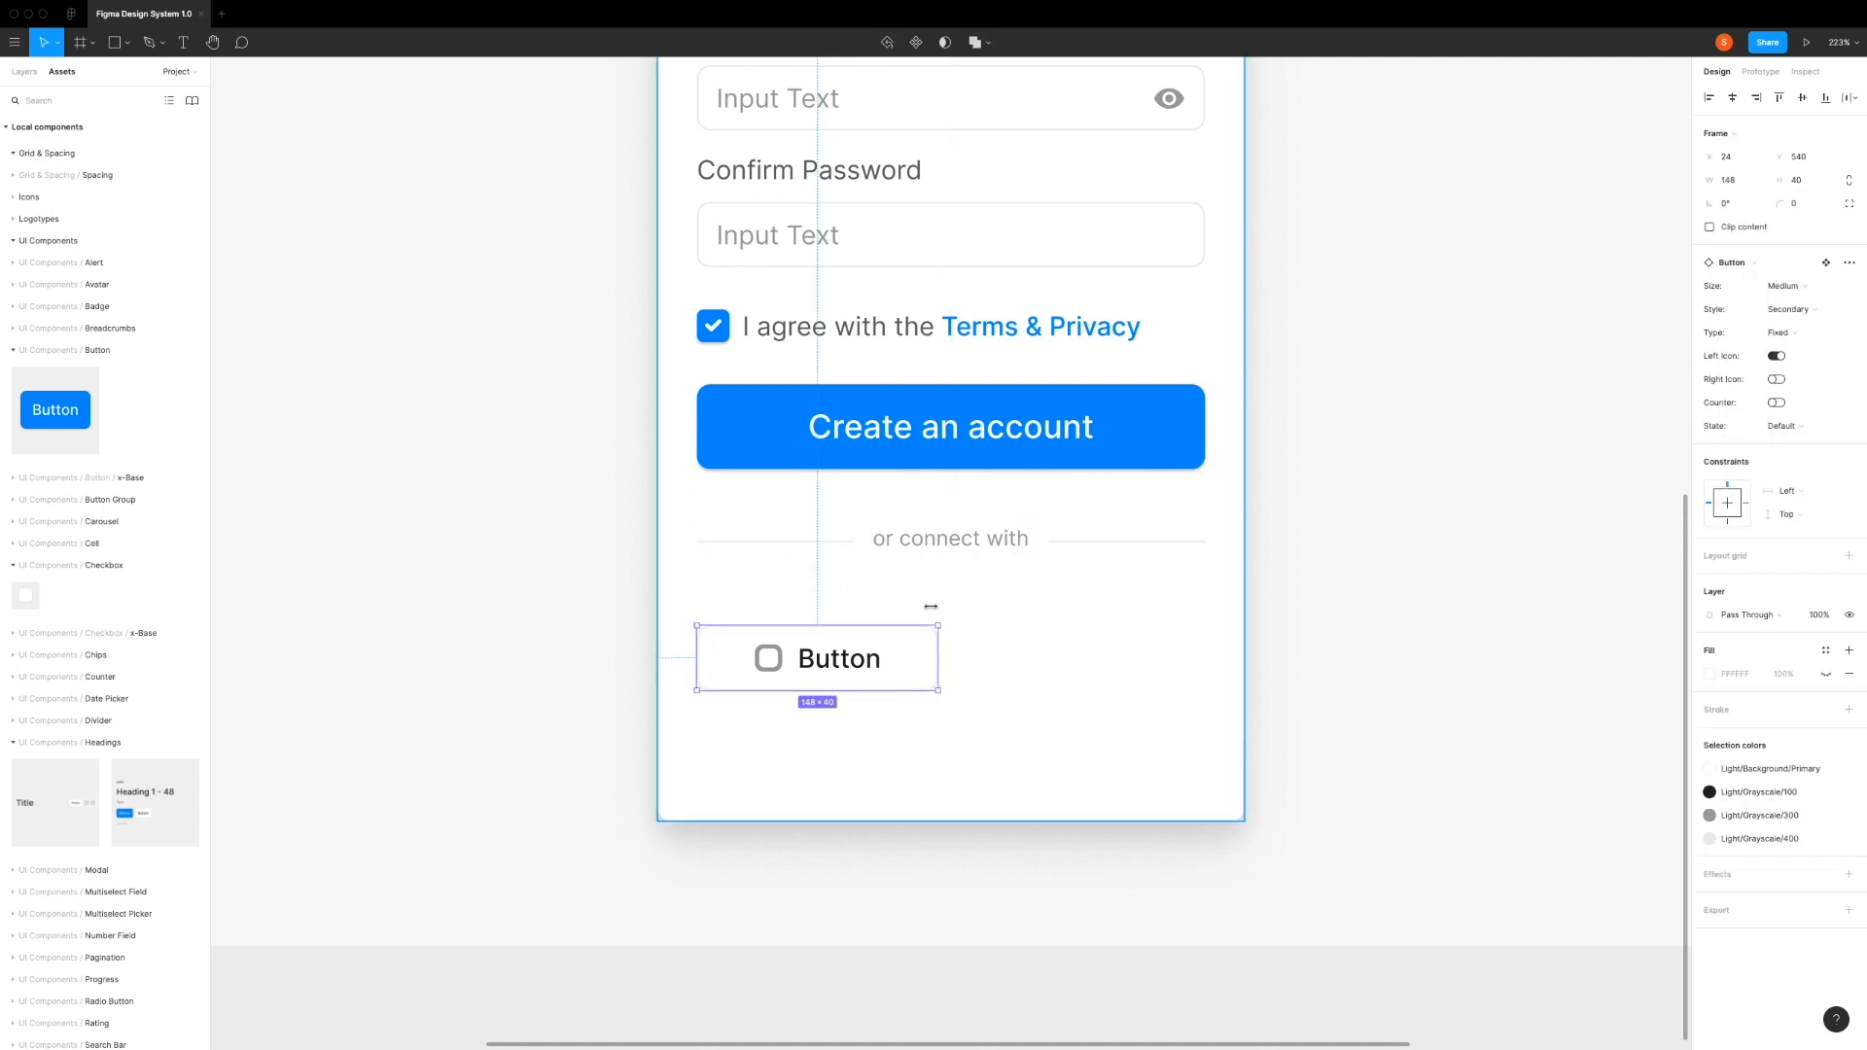
{"action": "left_click", "coordinate": [934, 548], "text": "shift"}
{"action": "left_click", "coordinate": [1740, 230]}
{"action": "key", "text": "Return"}
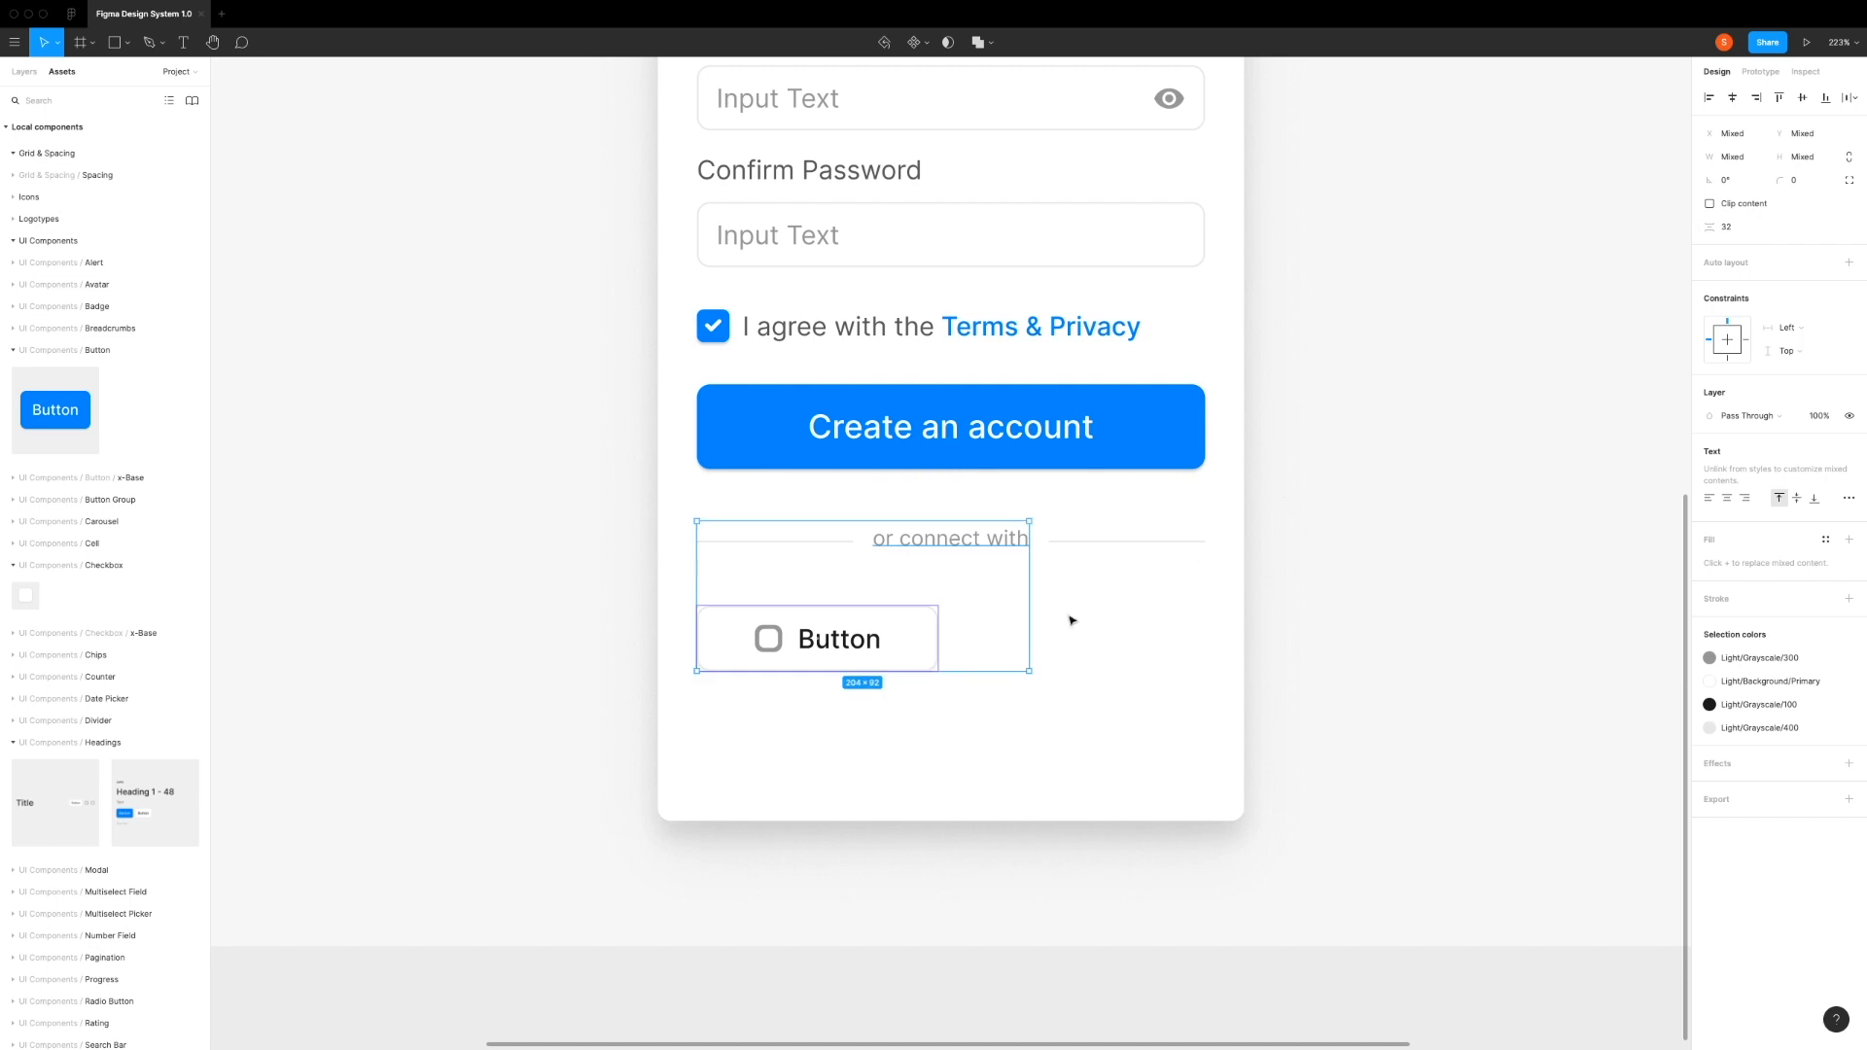
{"action": "left_click", "coordinate": [1073, 619]}
Step: Change the secondary button's label to "Facebook"
{"action": "left_click", "coordinate": [857, 644]}
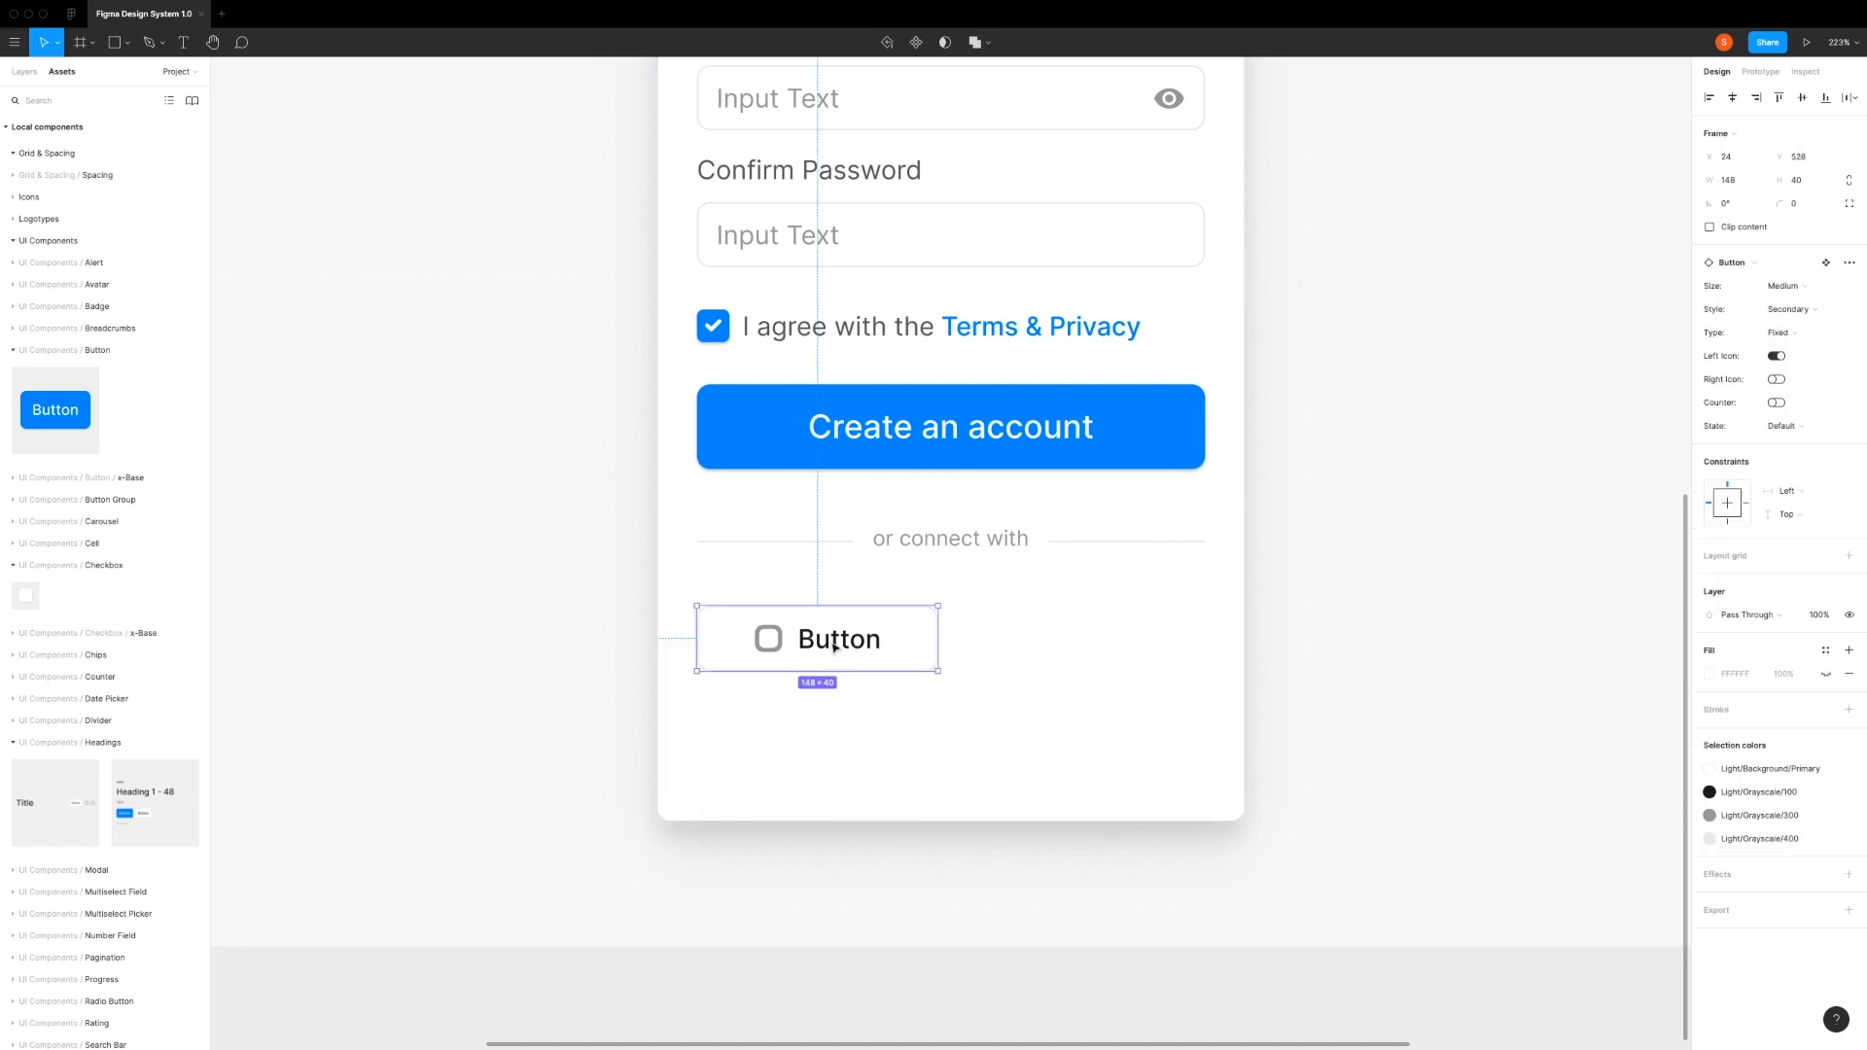
{"action": "double_click", "coordinate": [856, 646]}
{"action": "double_click", "coordinate": [856, 646]}
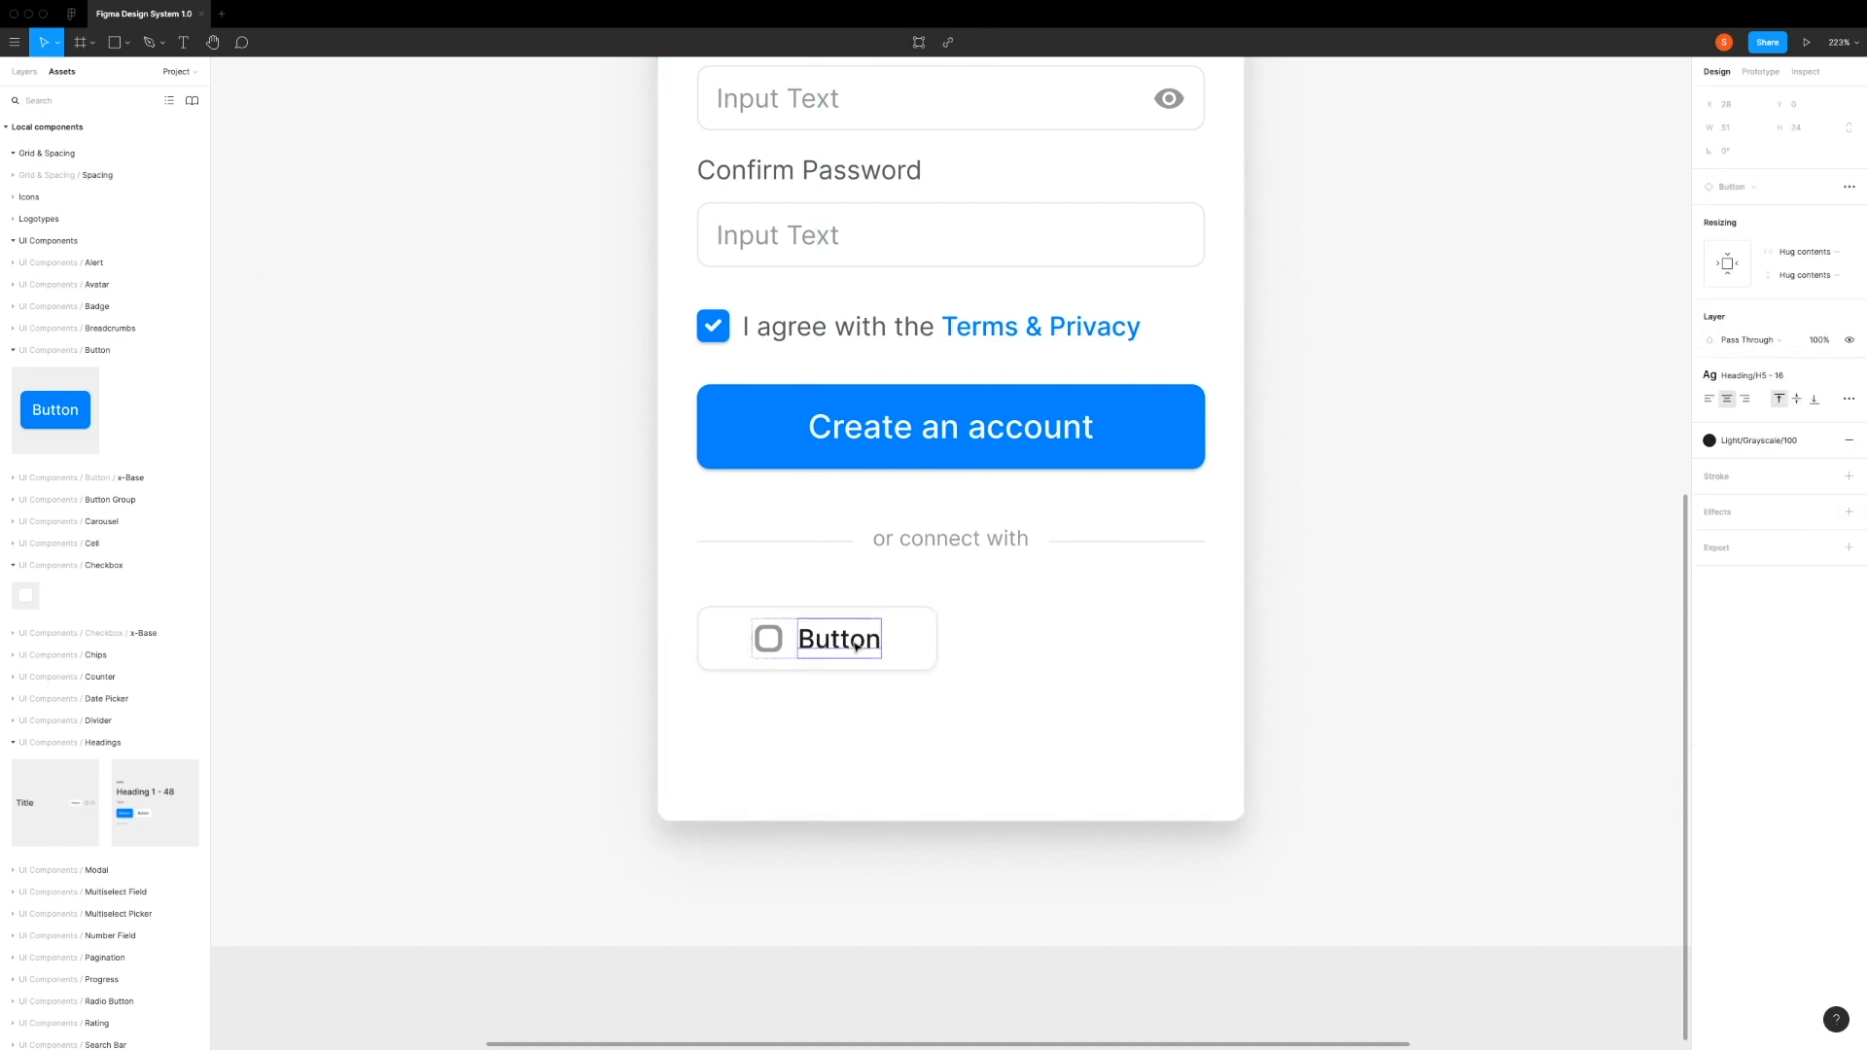
{"action": "double_click", "coordinate": [852, 641]}
{"action": "type", "text": "Facebook"}
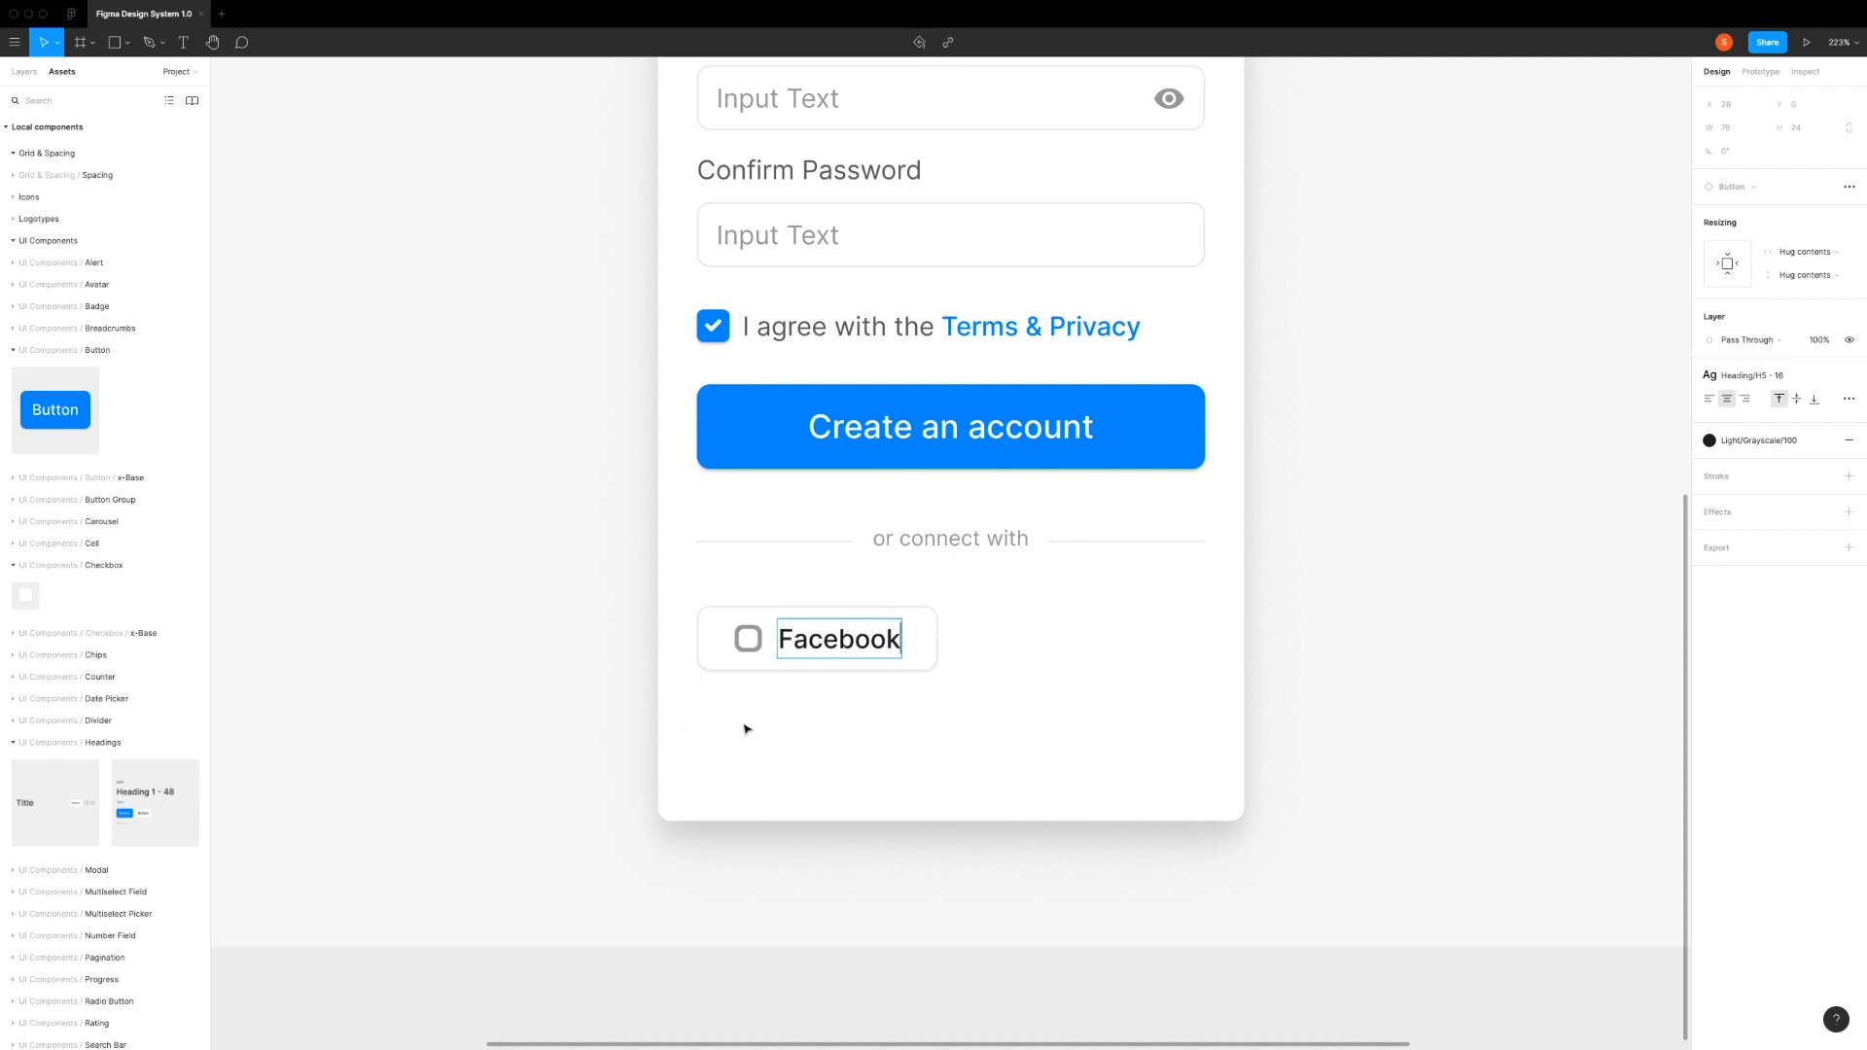
{"action": "key", "text": "Escape"}
Step: Swap the placeholder icon in the Facebook button for the Facebook icon component
{"action": "left_click", "coordinate": [737, 642]}
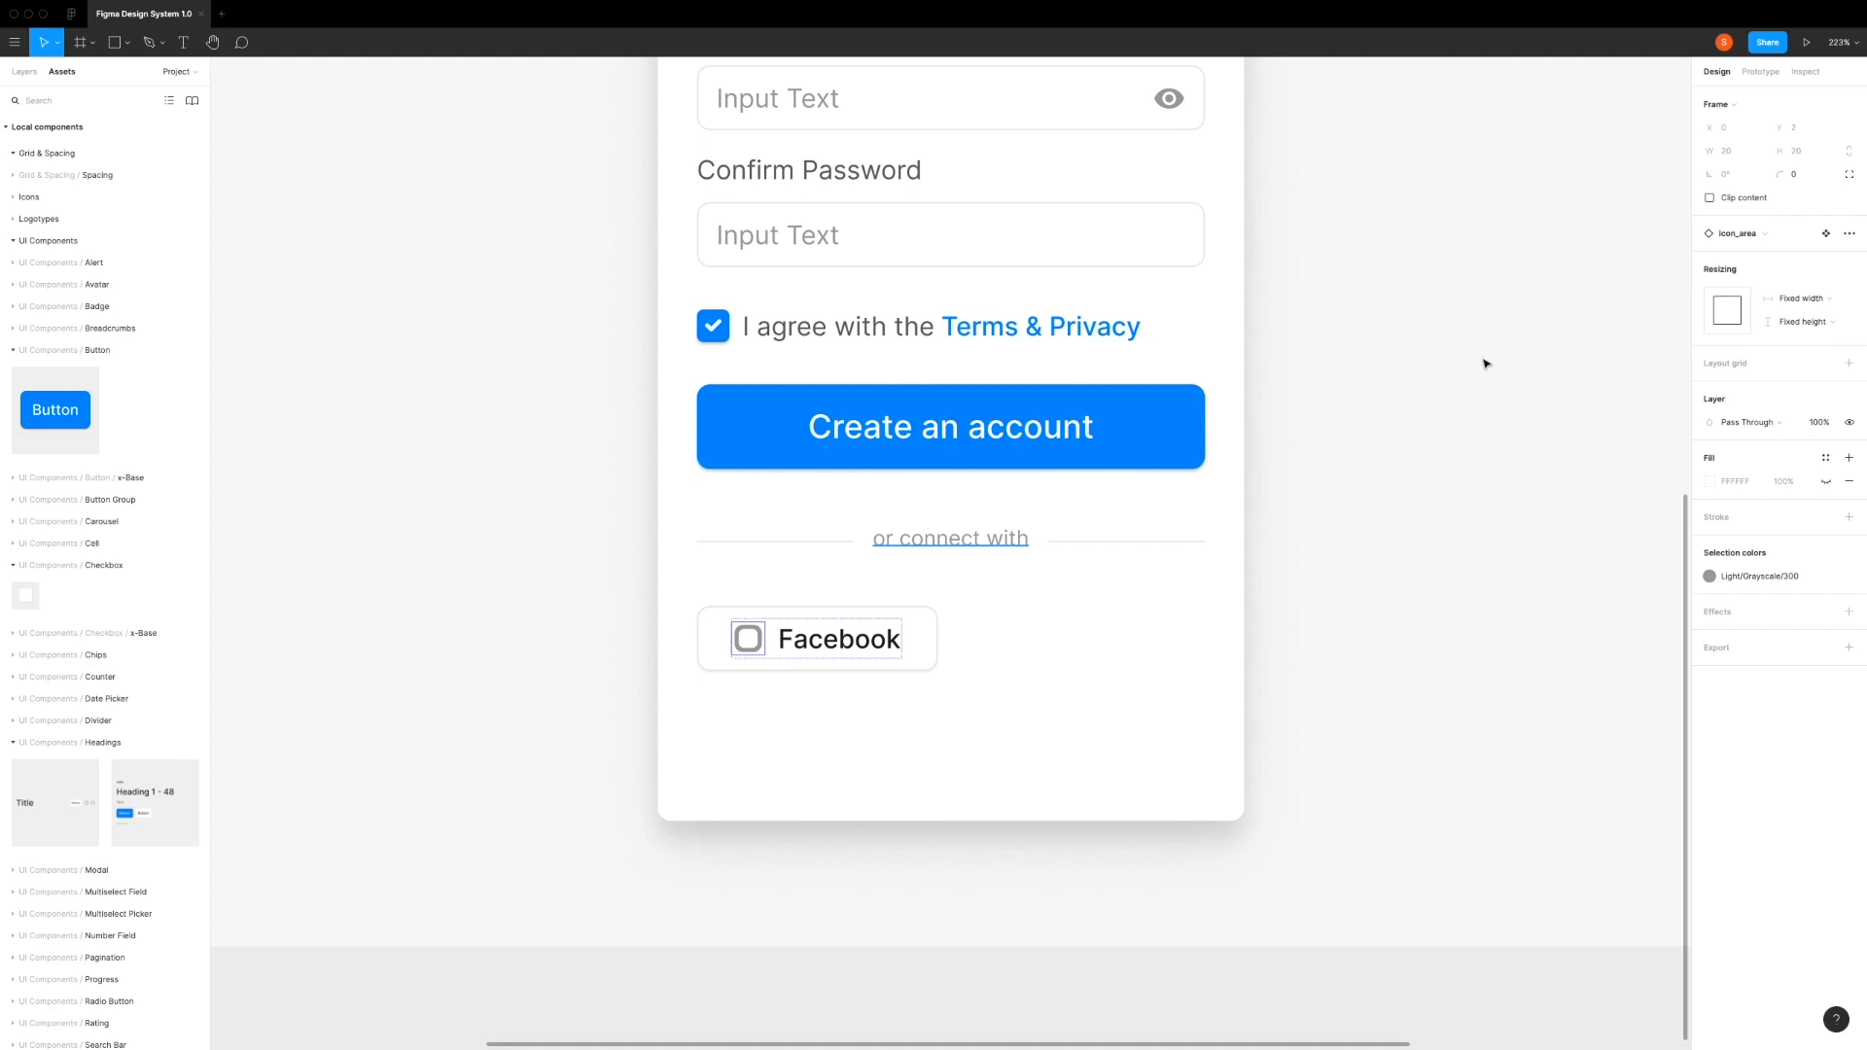
{"action": "left_click", "coordinate": [1743, 235]}
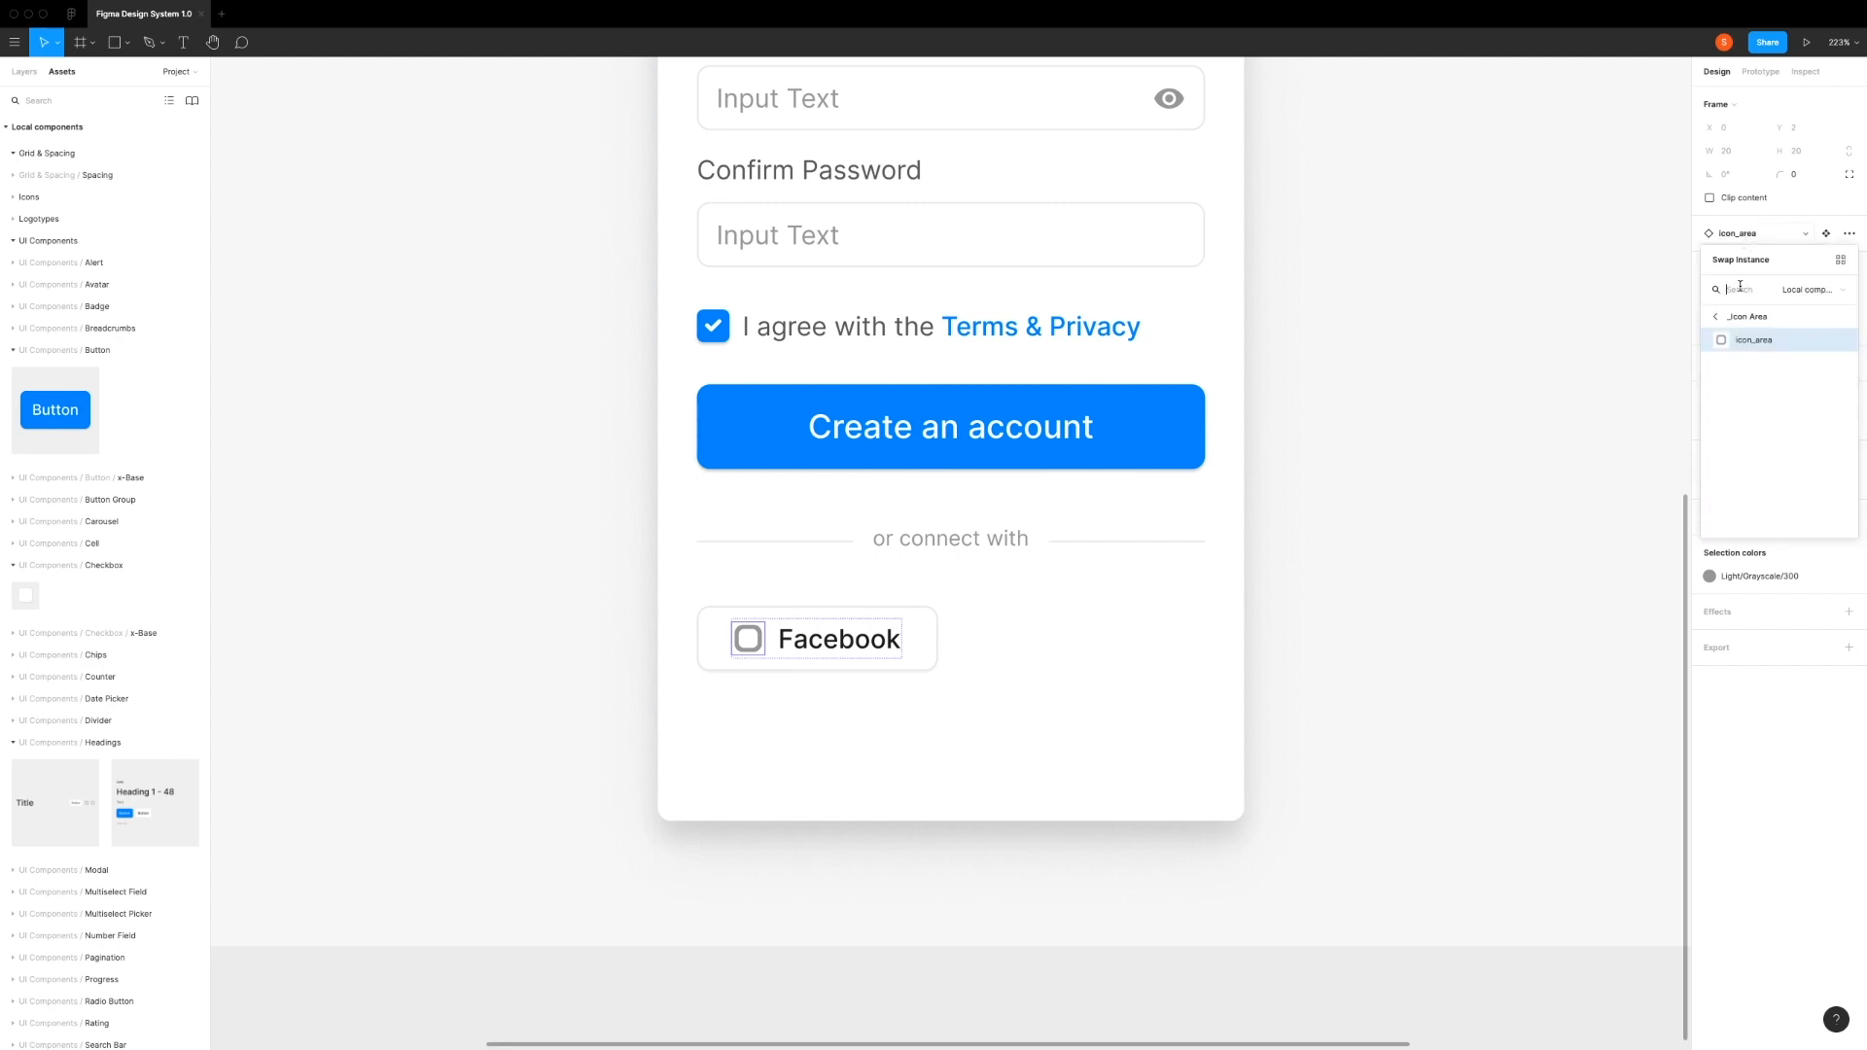
{"action": "type", "text": "facebook"}
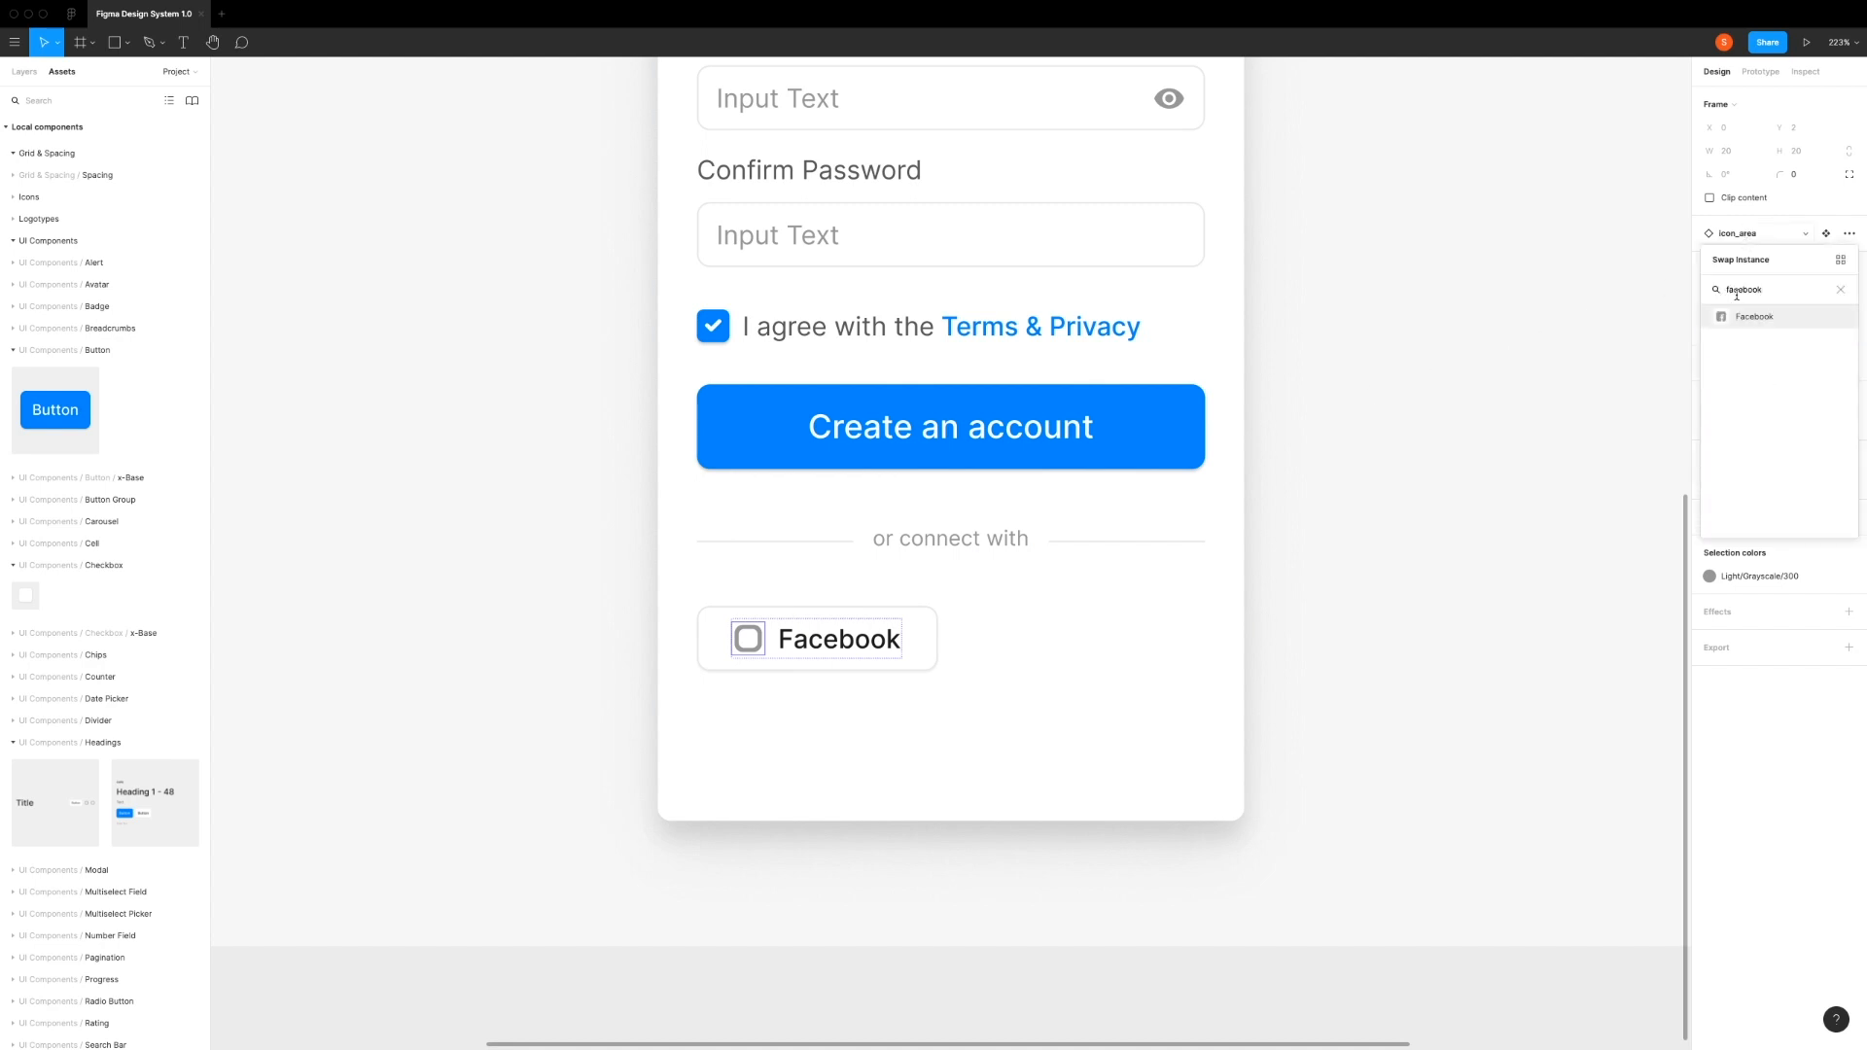
{"action": "left_click", "coordinate": [1730, 319]}
{"action": "left_click", "coordinate": [843, 737]}
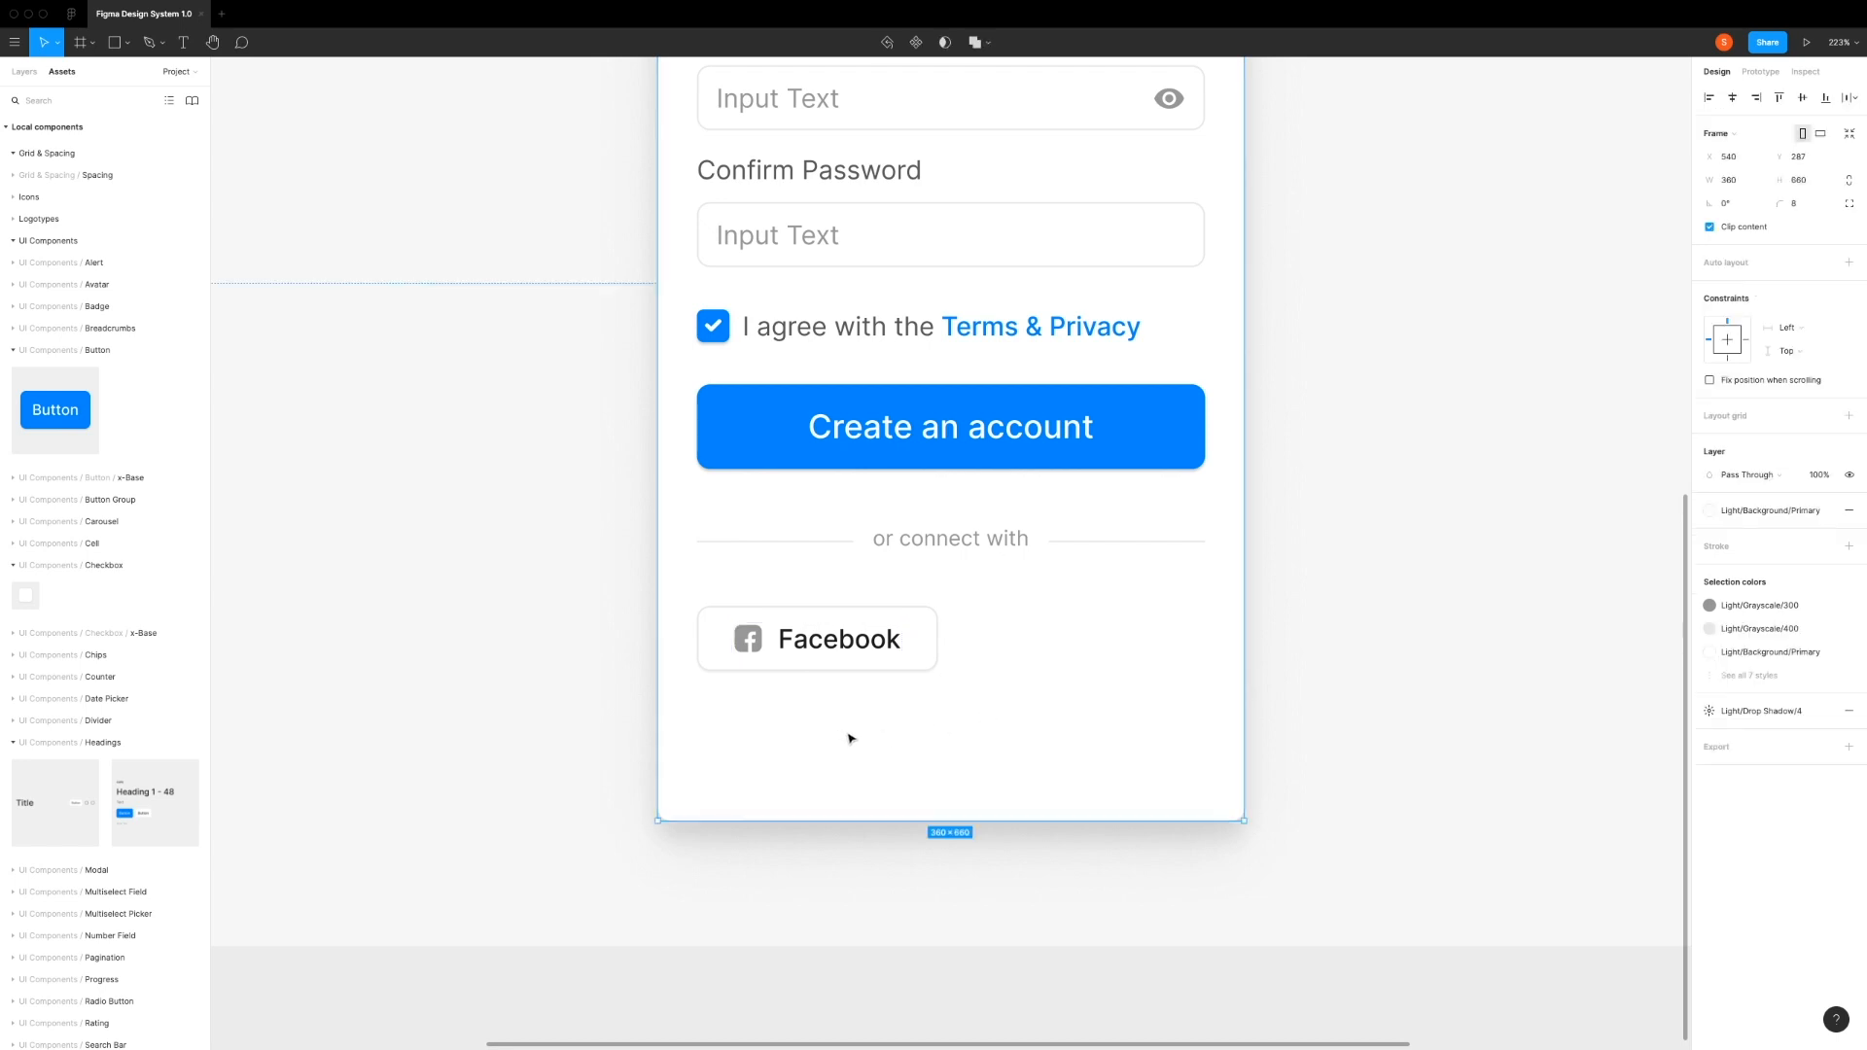
Step: Duplicate the Facebook button and place the copy beside it at X 188, leaving a 16 gap between the two
{"action": "left_click", "coordinate": [851, 624]}
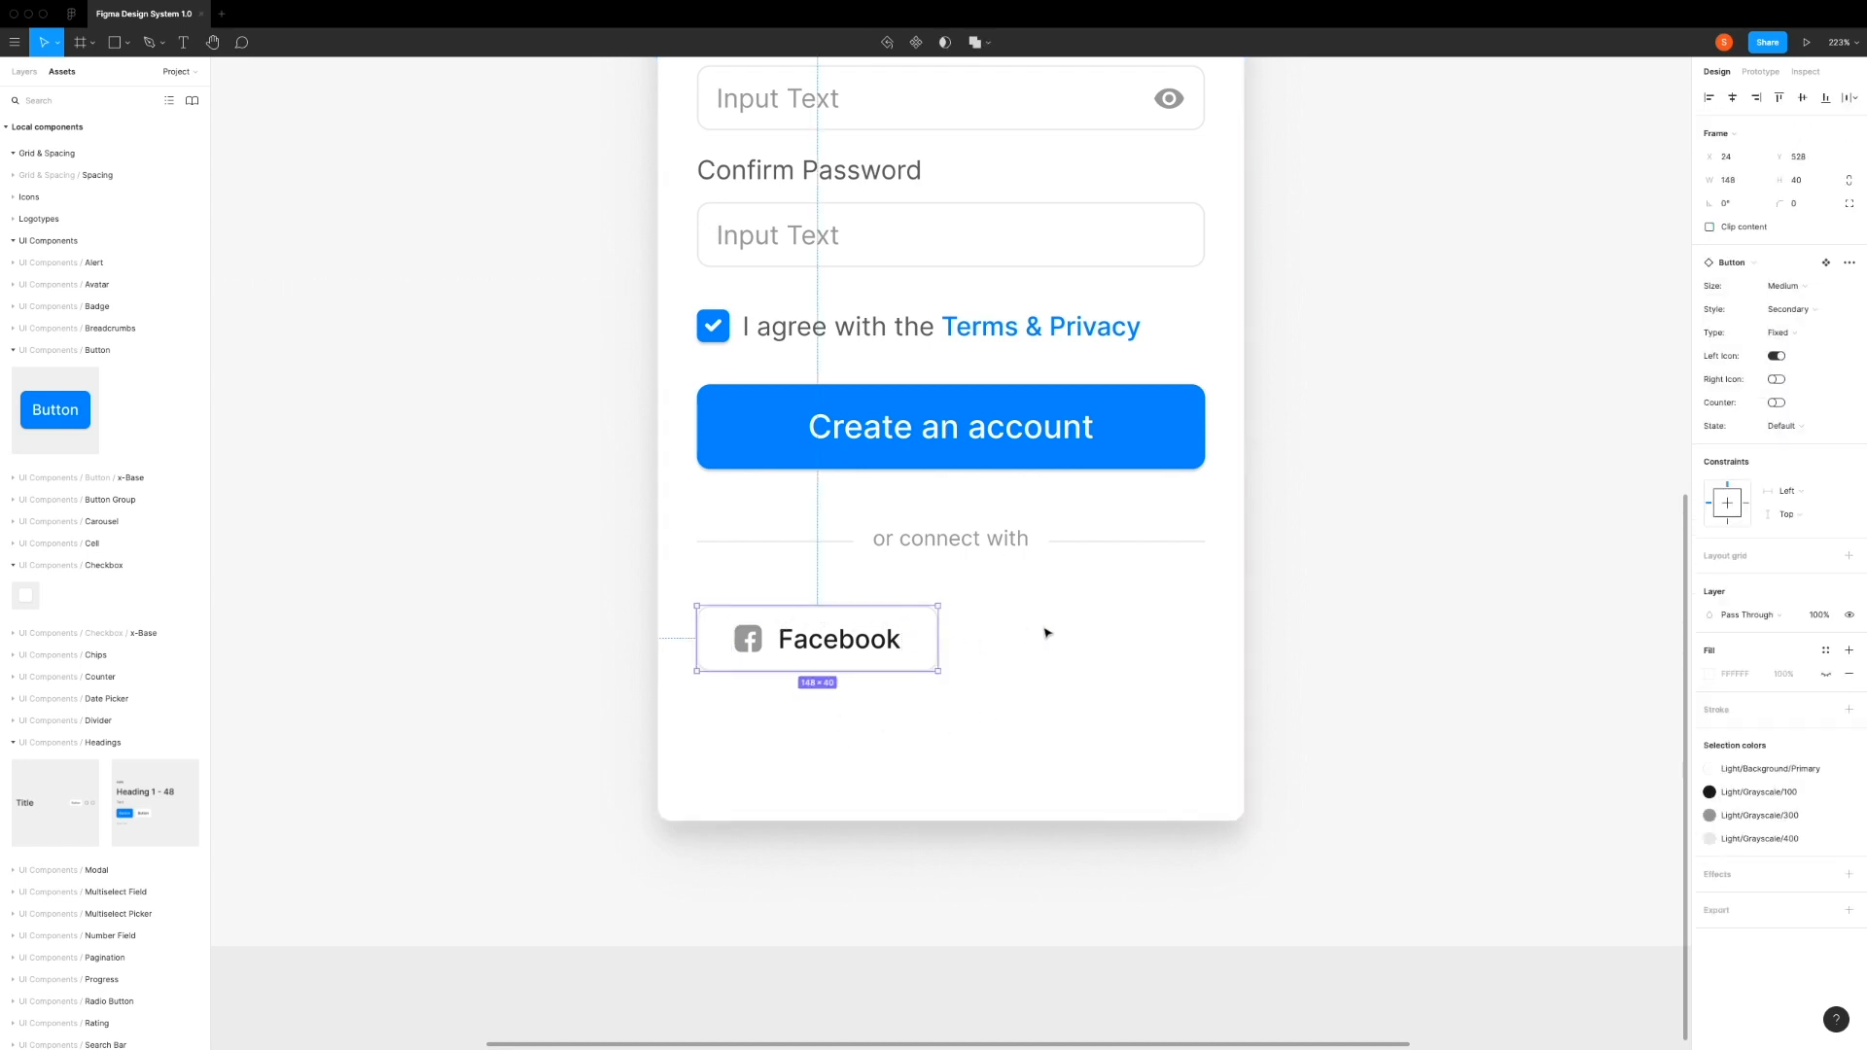
{"action": "key", "text": "super+d"}
{"action": "key", "text": "shift+Right"}
{"action": "key", "text": "shift+Right"}
{"action": "key", "text": "shift+Right"}
{"action": "key", "text": "shift+Right"}
{"action": "key", "text": "shift+Right"}
{"action": "key", "text": "shift+Right"}
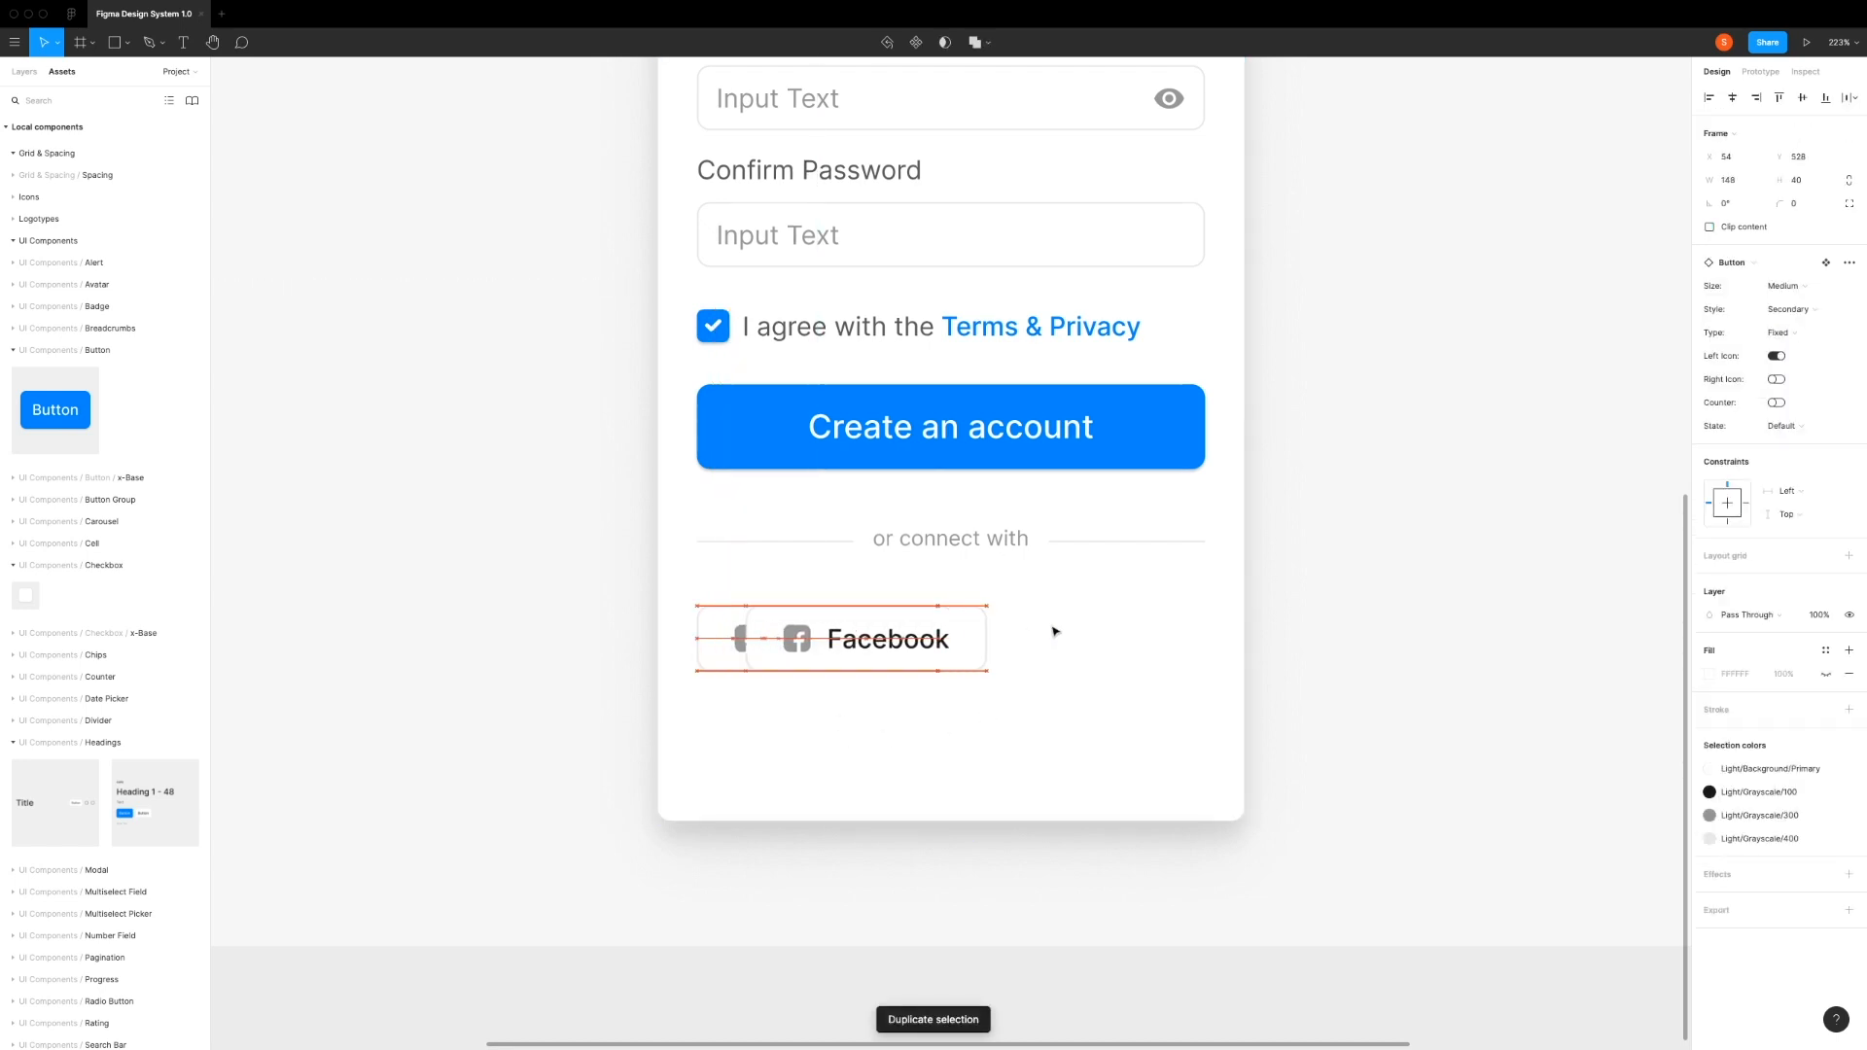
{"action": "key", "text": "shift+Right"}
{"action": "key", "text": "shift+Right"}
{"action": "key", "text": "shift+Right"}
{"action": "key", "text": "shift+Right"}
{"action": "key", "text": "shift+Right"}
{"action": "key", "text": "shift+Right"}
{"action": "key", "text": "shift+Right"}
{"action": "key", "text": "shift+Right"}
{"action": "key", "text": "shift+Right"}
{"action": "key", "text": "shift+Right"}
{"action": "key", "text": "shift+Right"}
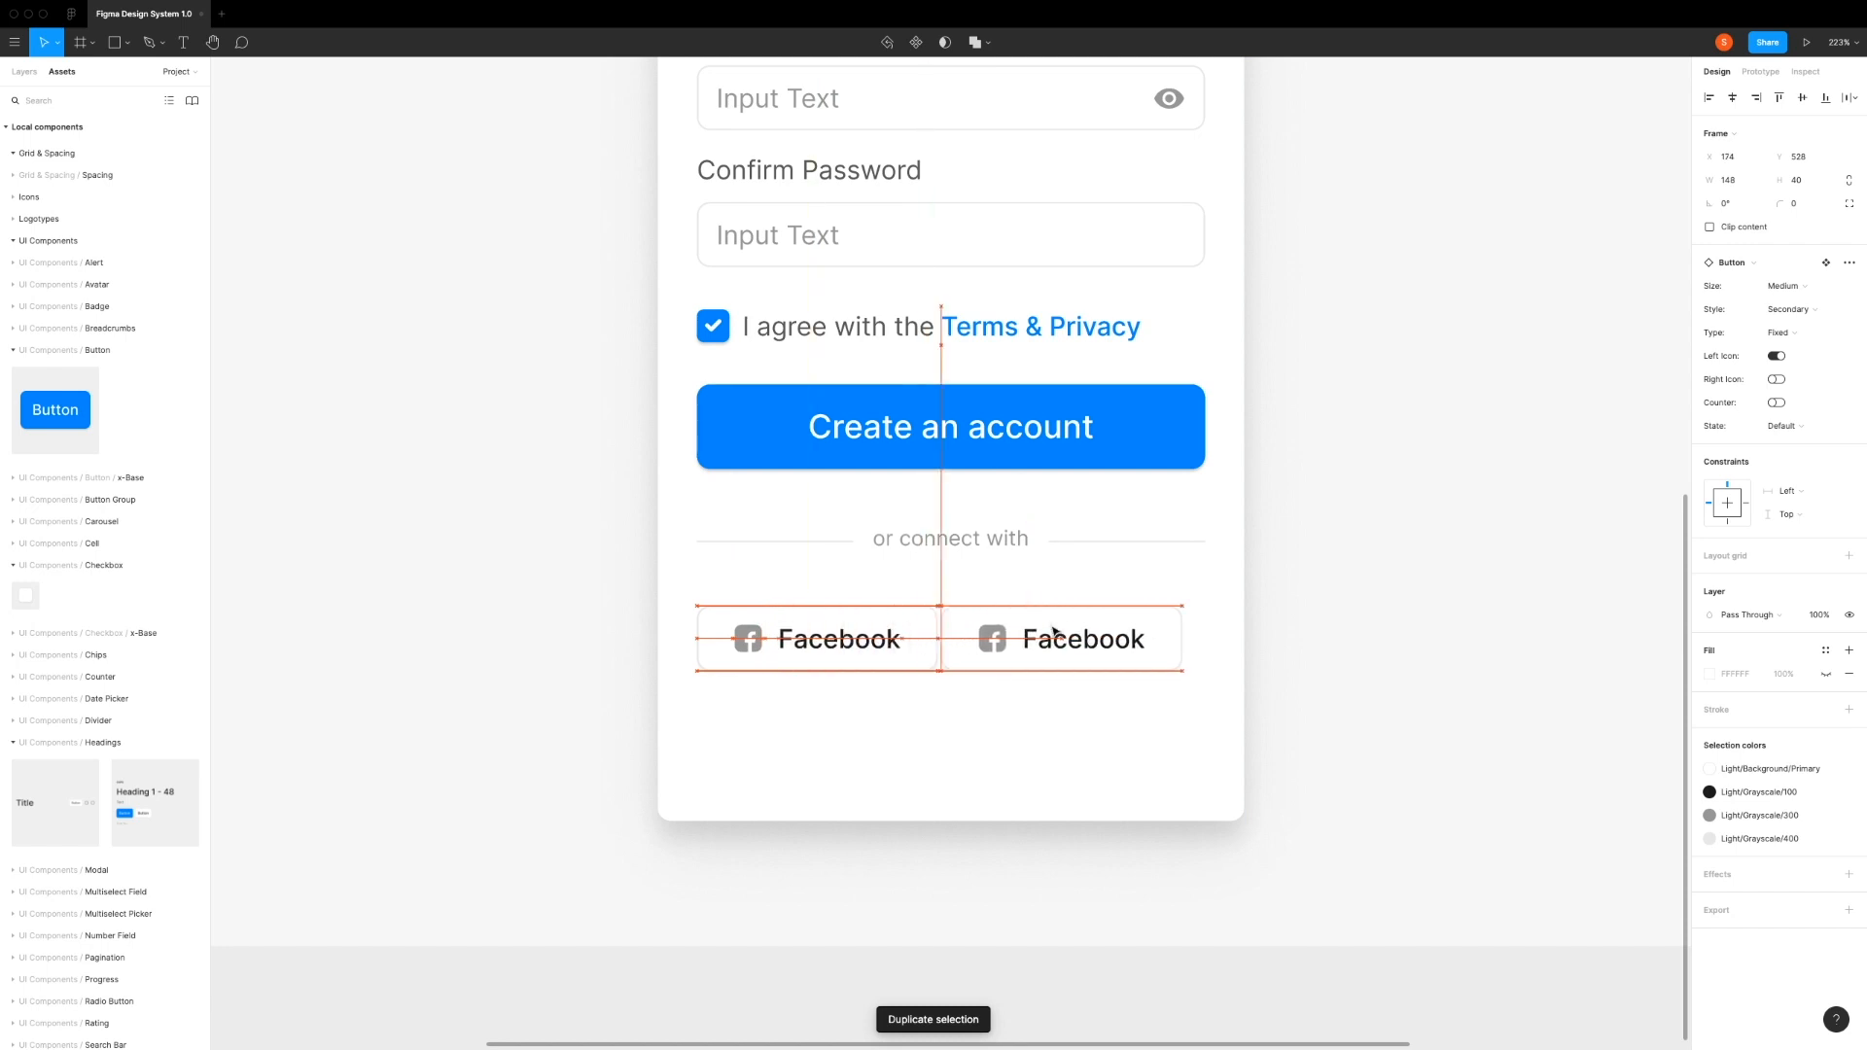
{"action": "key", "text": "Left"}
{"action": "key", "text": "Left"}
{"action": "key", "text": "Left"}
{"action": "key", "text": "Left"}
{"action": "key", "text": "Left"}
{"action": "key", "text": "Left"}
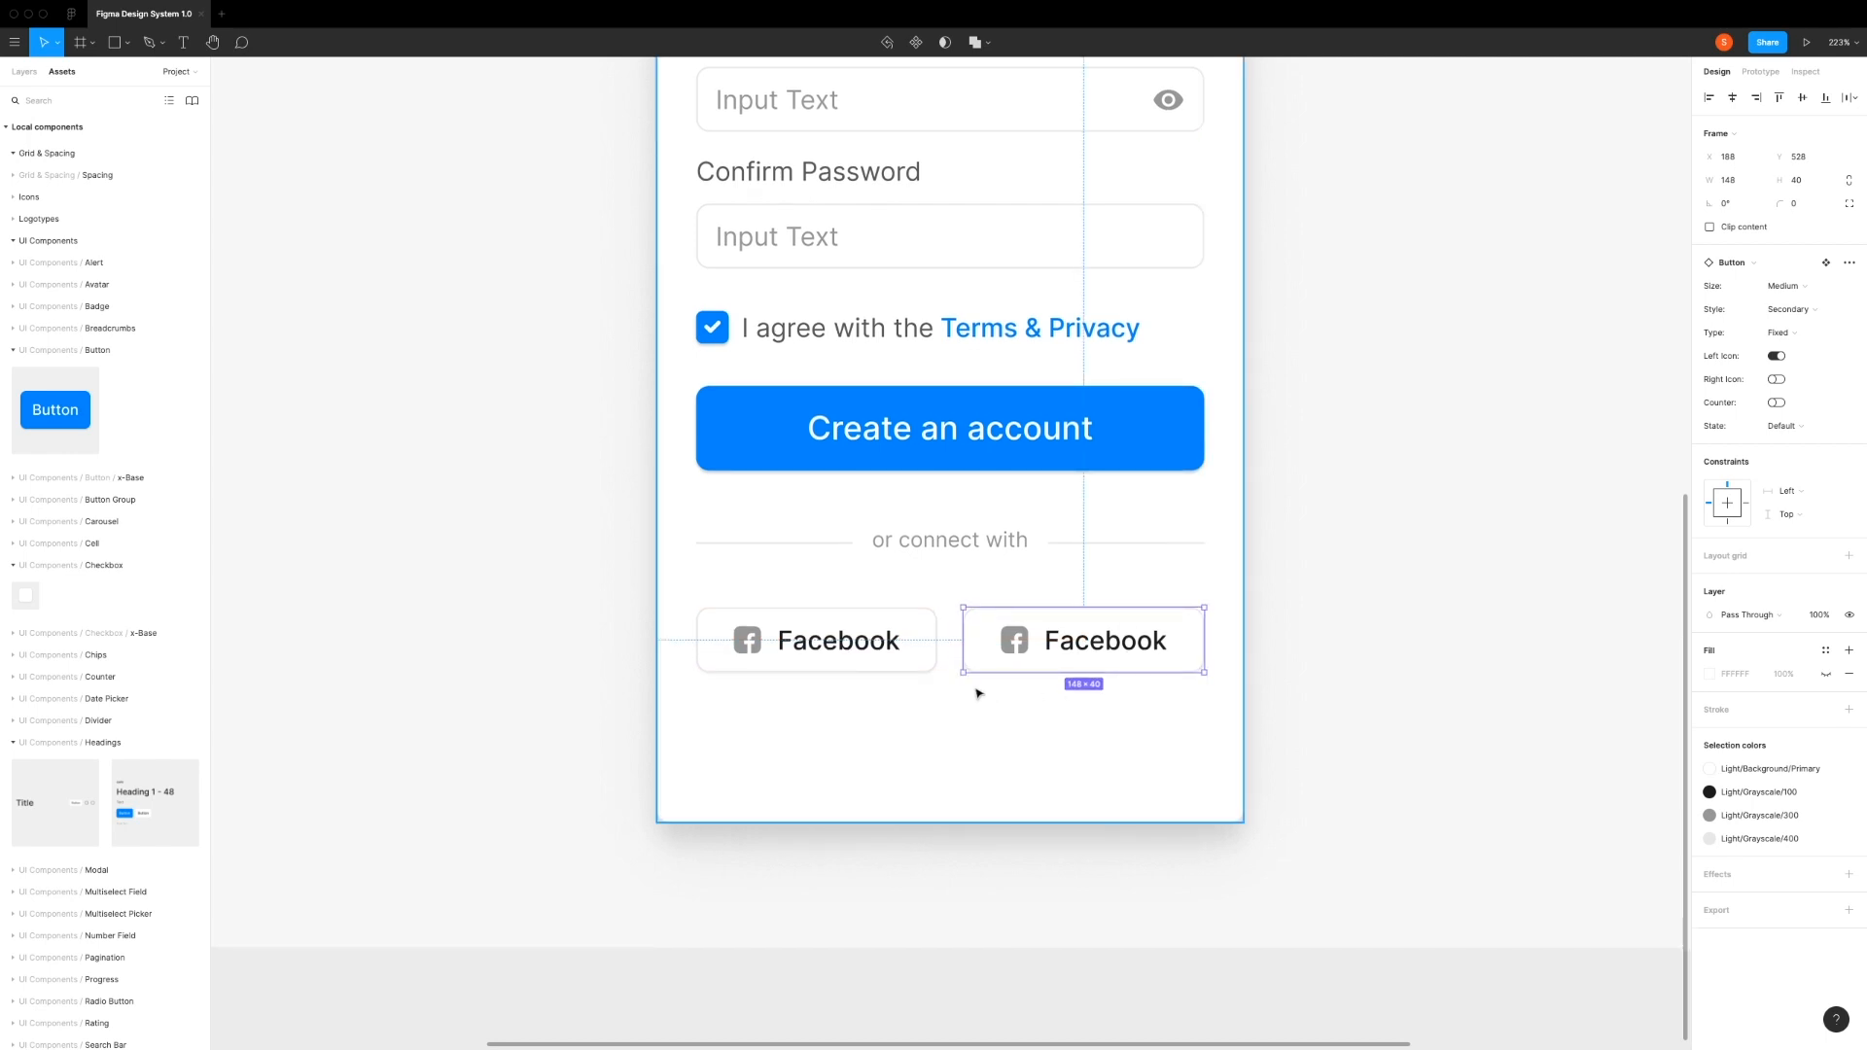
{"action": "key", "text": "alt"}
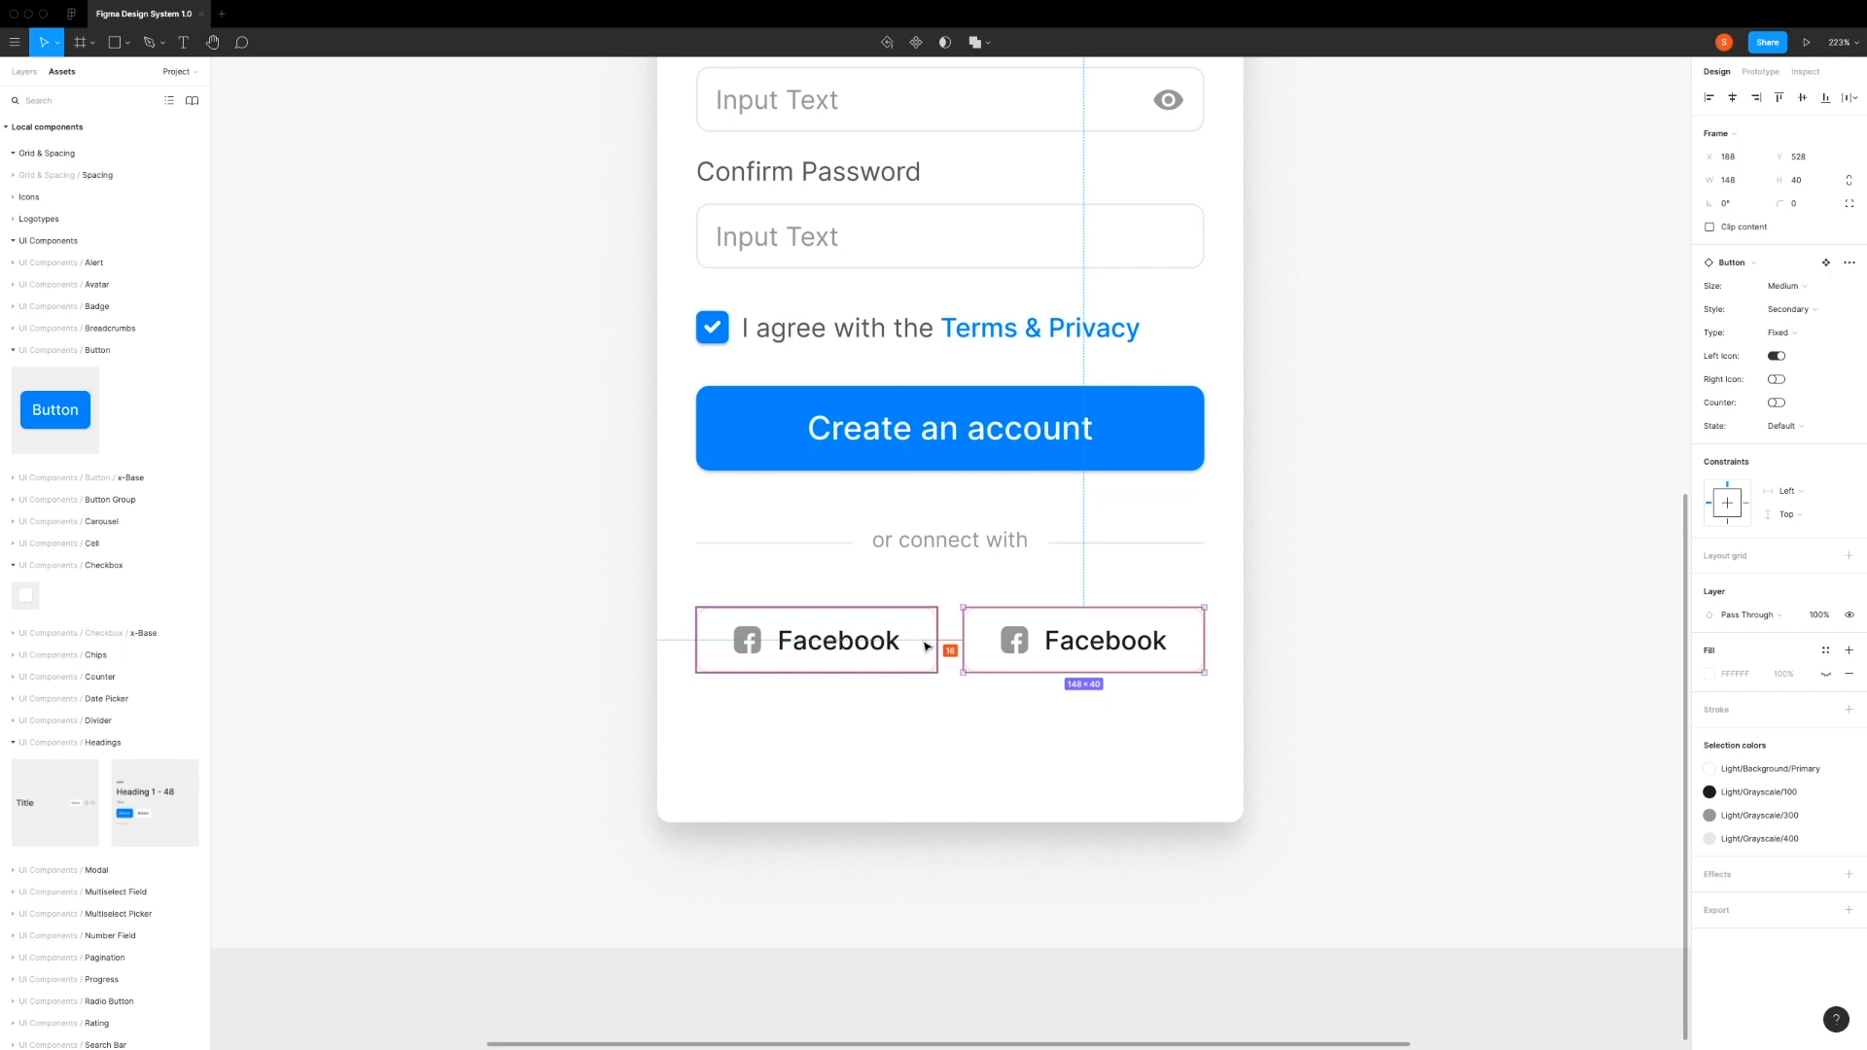
{"action": "scroll", "coordinate": [927, 646], "scroll_direction": "right", "scroll_amount": 1}
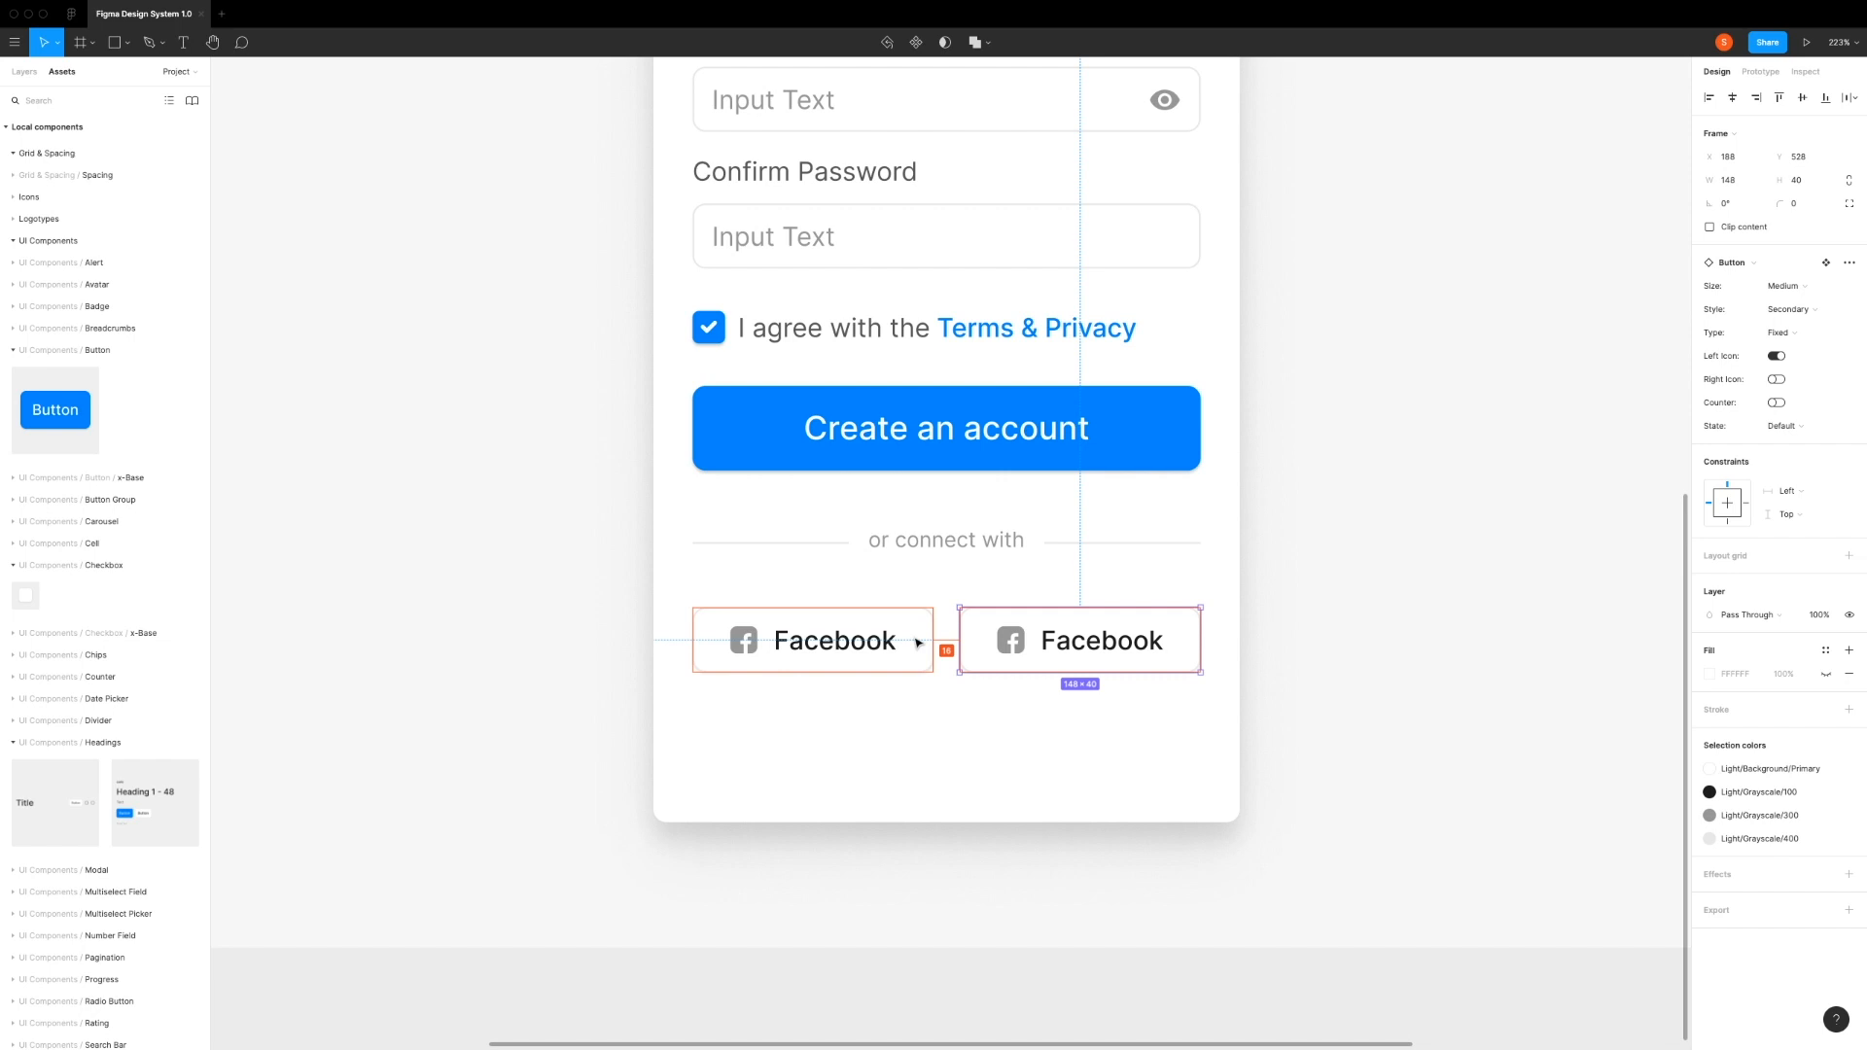
{"action": "scroll", "coordinate": [973, 643], "scroll_direction": "up", "scroll_amount": 1}
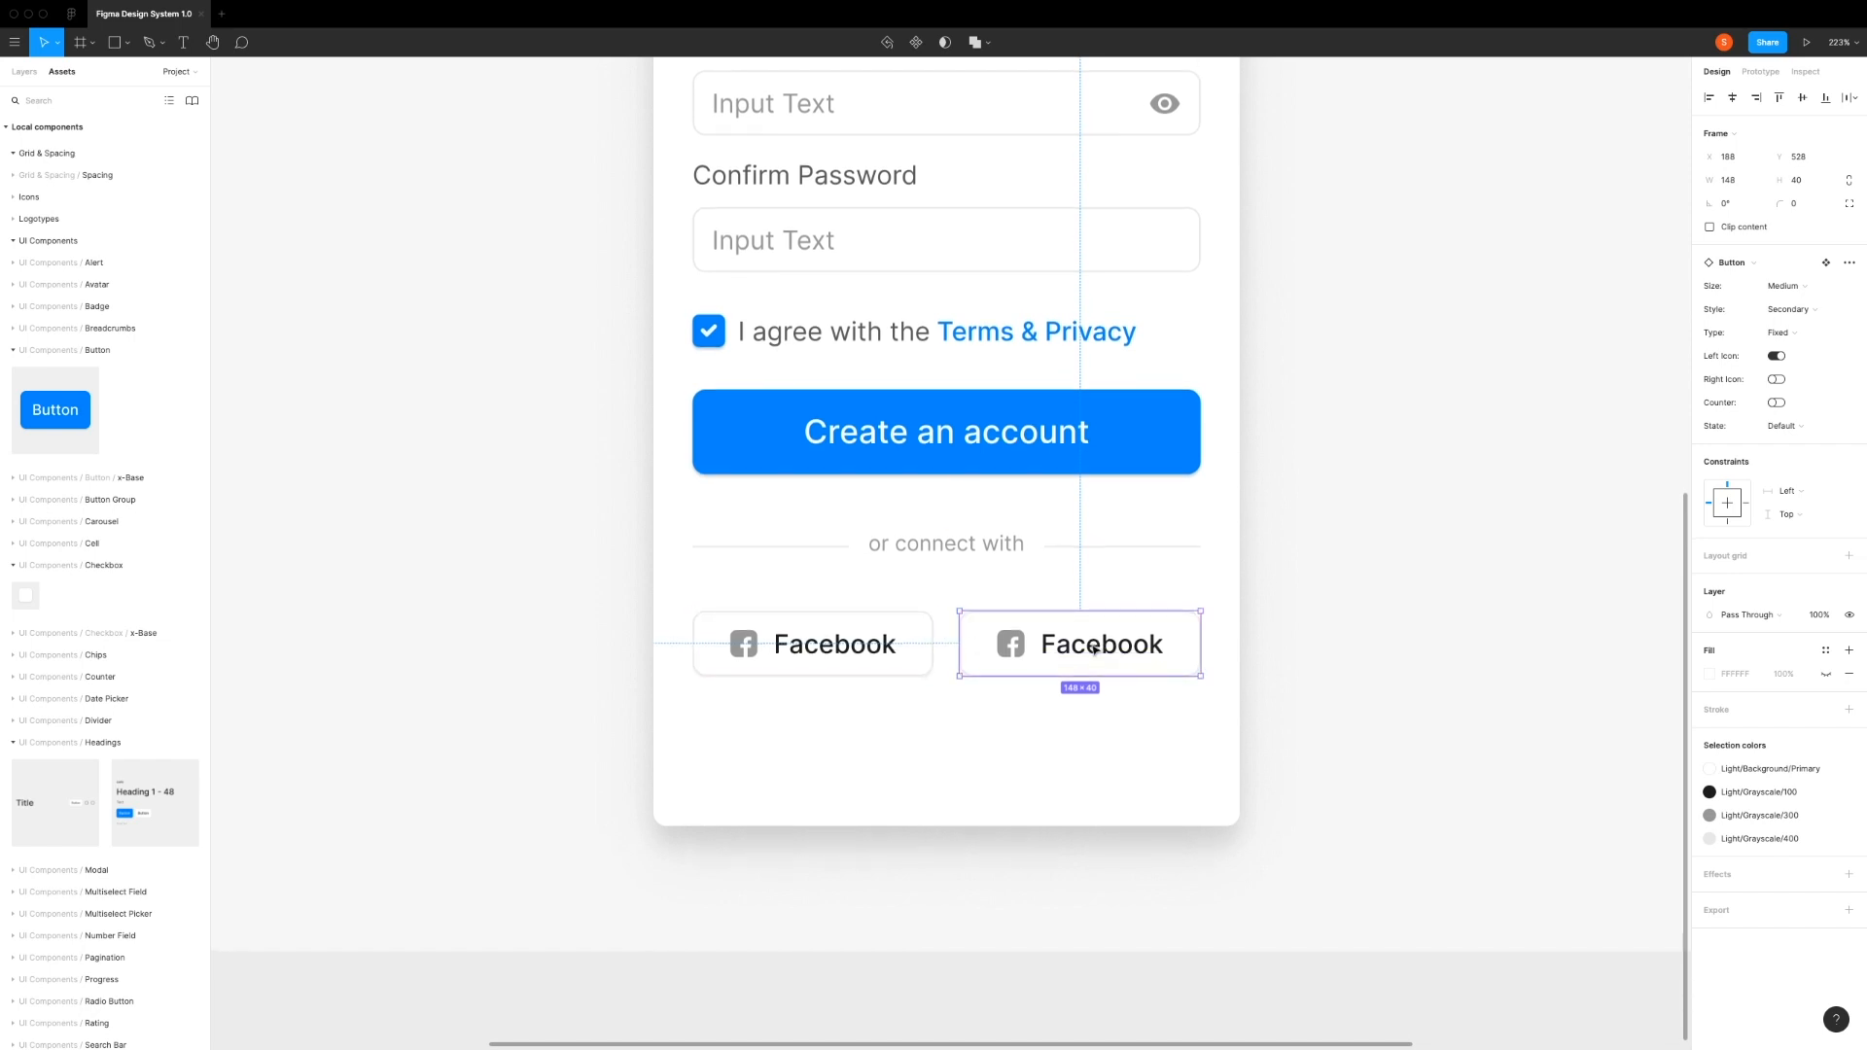
Step: Change the duplicated button's label to "Twitter"
{"action": "double_click", "coordinate": [1094, 649]}
{"action": "double_click", "coordinate": [1094, 650]}
{"action": "type", "text": "Twitter"}
{"action": "key", "text": "Escape"}
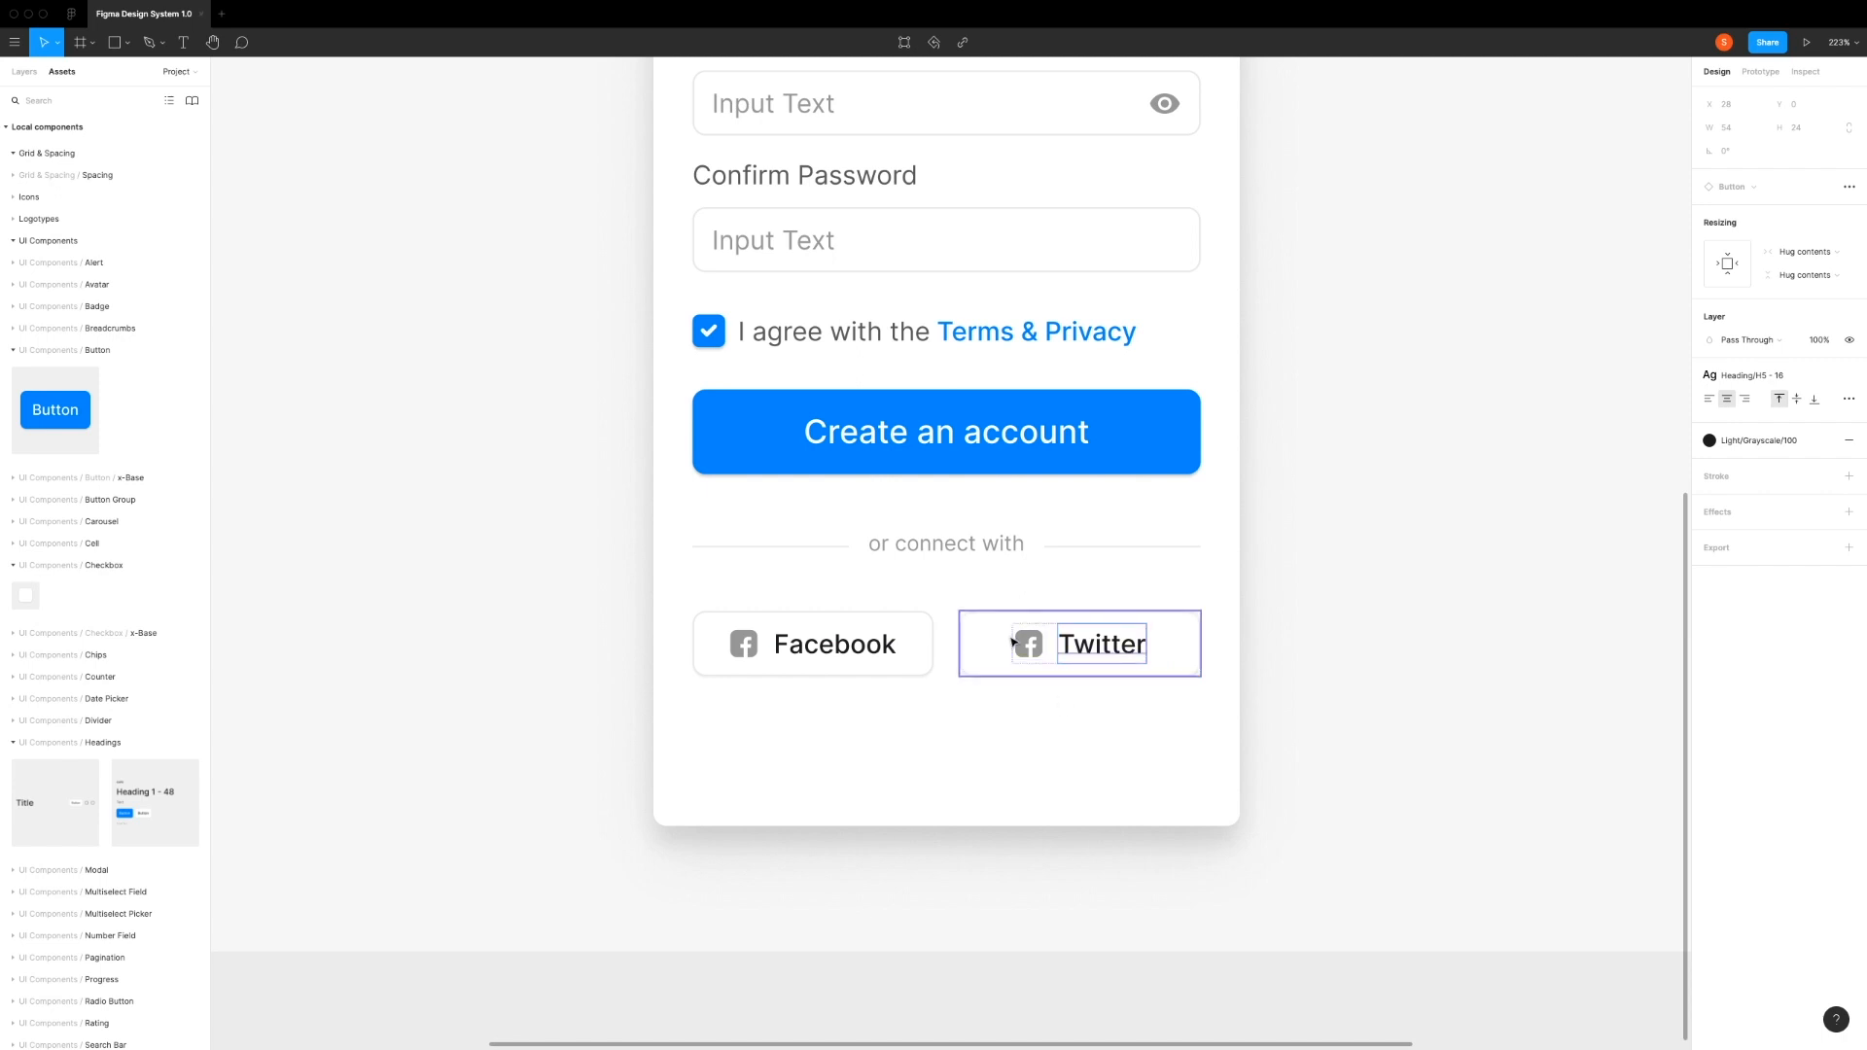
Step: Swap the Facebook icon in the Twitter button for the Twitter icon component
{"action": "left_click", "coordinate": [1013, 642]}
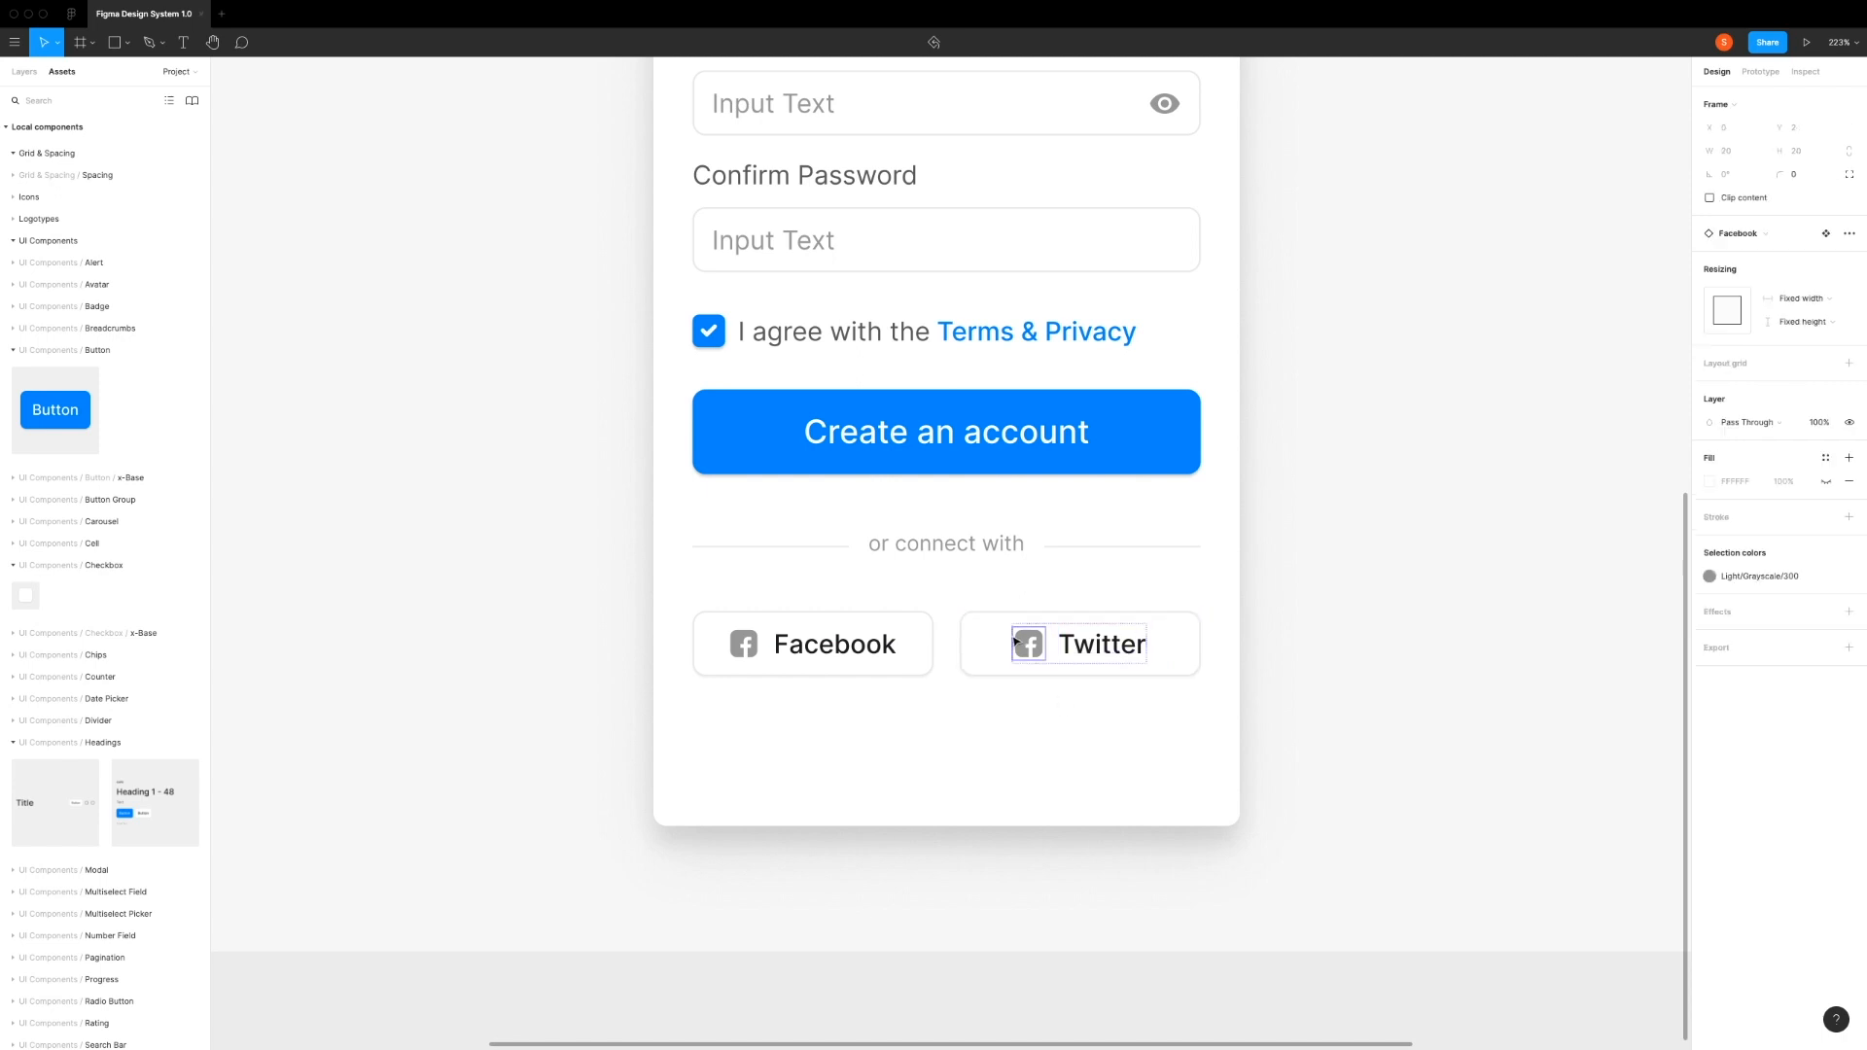
{"action": "left_click", "coordinate": [1732, 234]}
{"action": "type", "text": "twitter"}
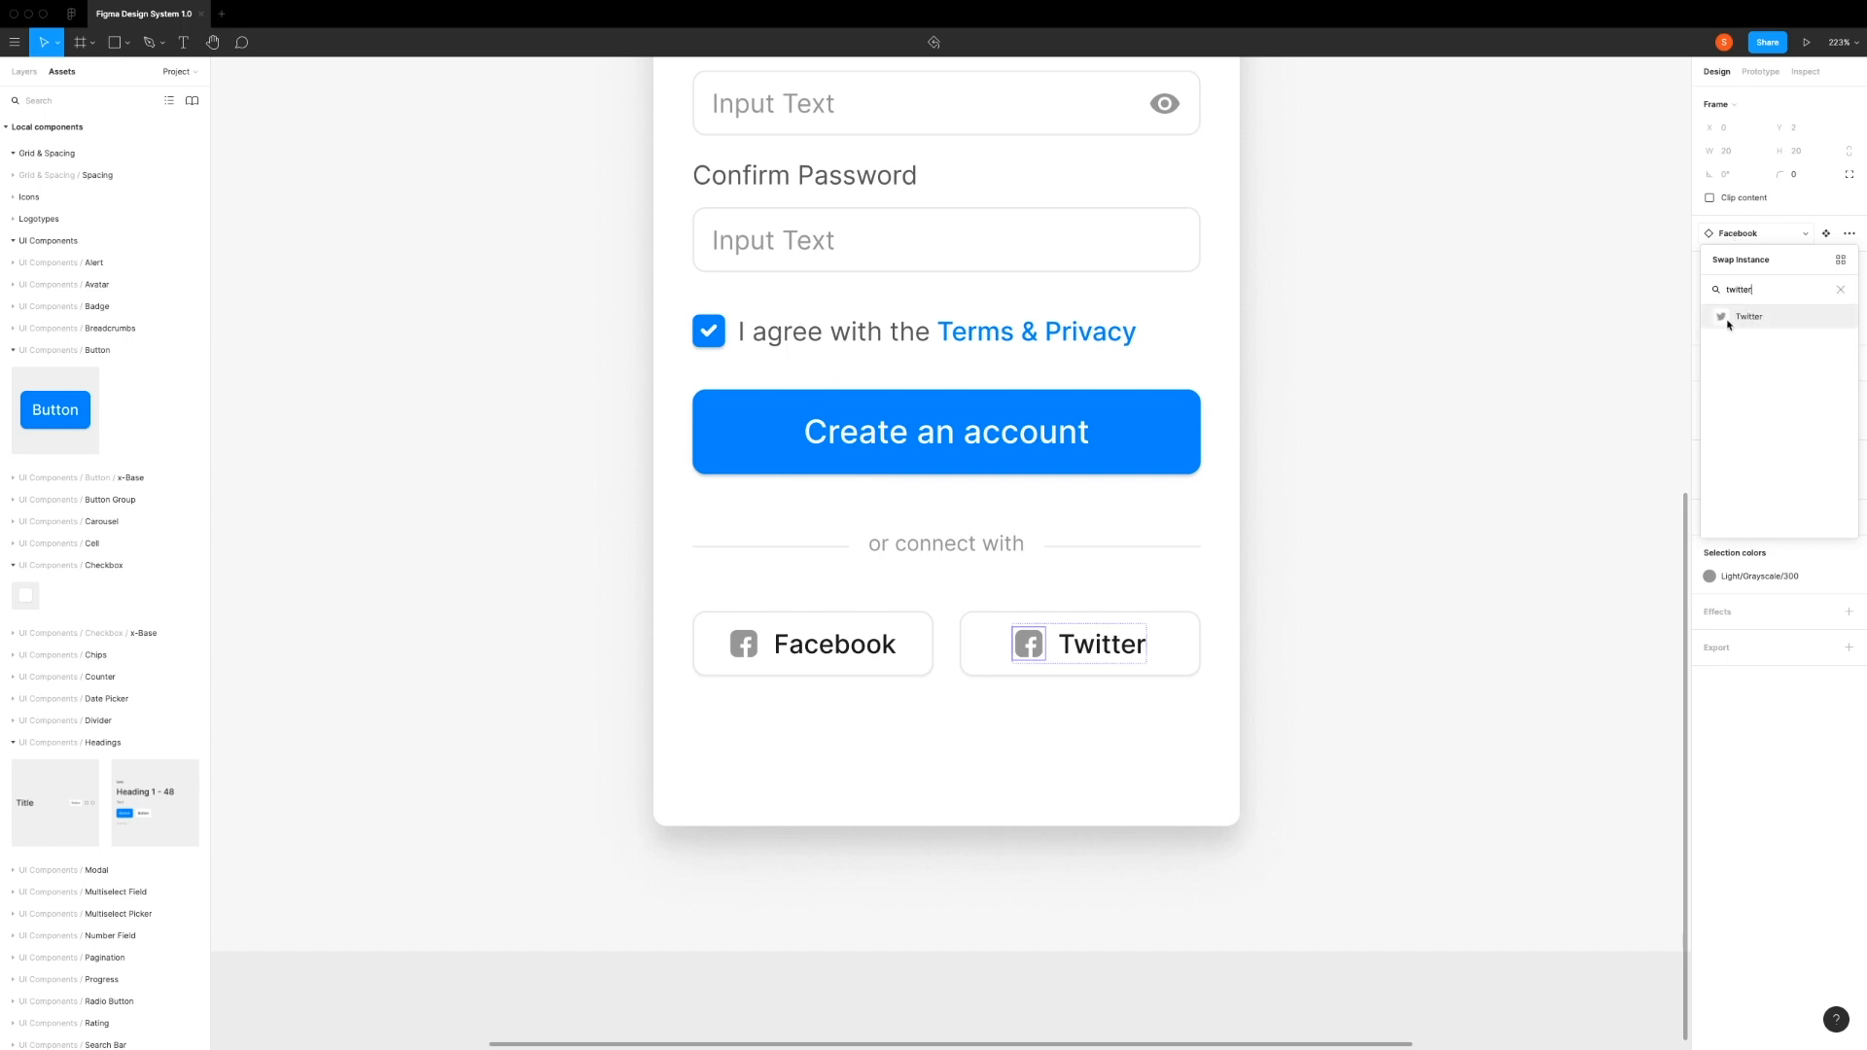
{"action": "left_click", "coordinate": [1728, 324]}
{"action": "left_click", "coordinate": [868, 775]}
{"action": "scroll", "coordinate": [864, 757], "scroll_direction": "down", "scroll_amount": 3}
{"action": "left_click", "coordinate": [670, 634]}
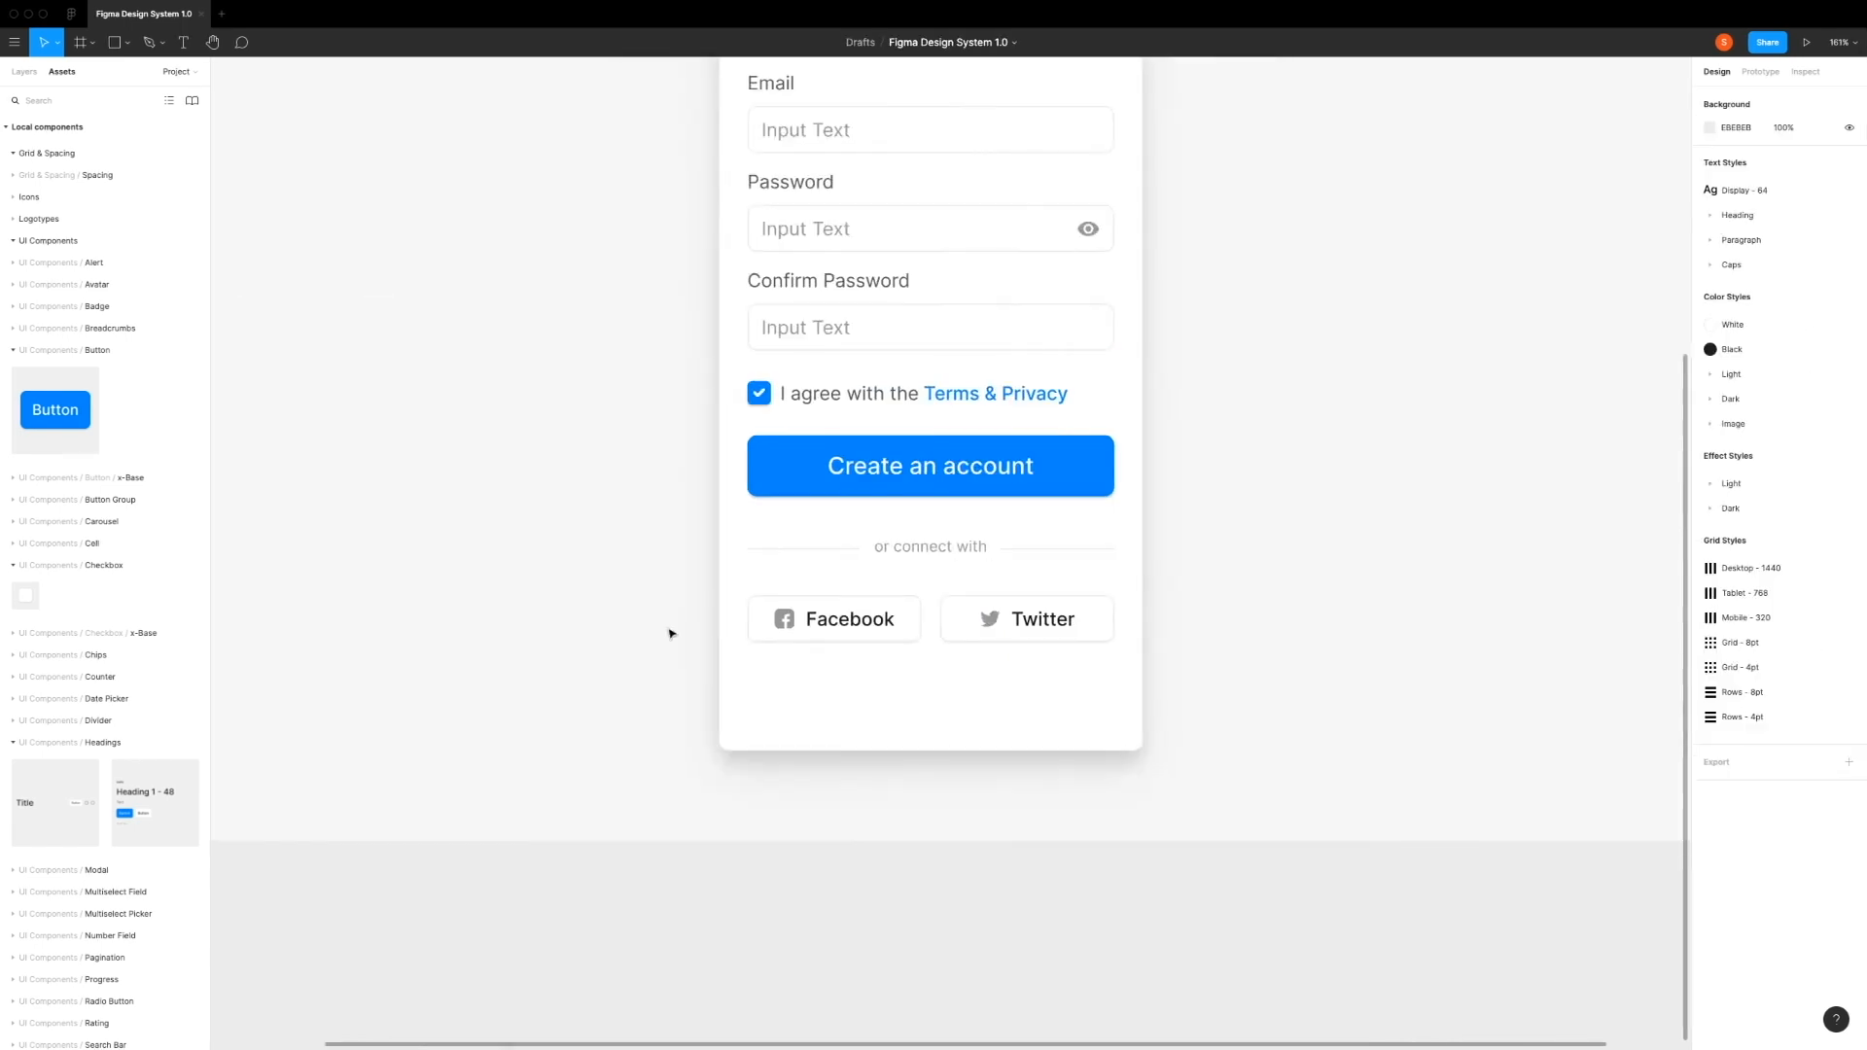
Step: Search the components for "divider" and add a Horizontal divider below the Facebook button at about X 43, Y 590
{"action": "left_click", "coordinate": [881, 695]}
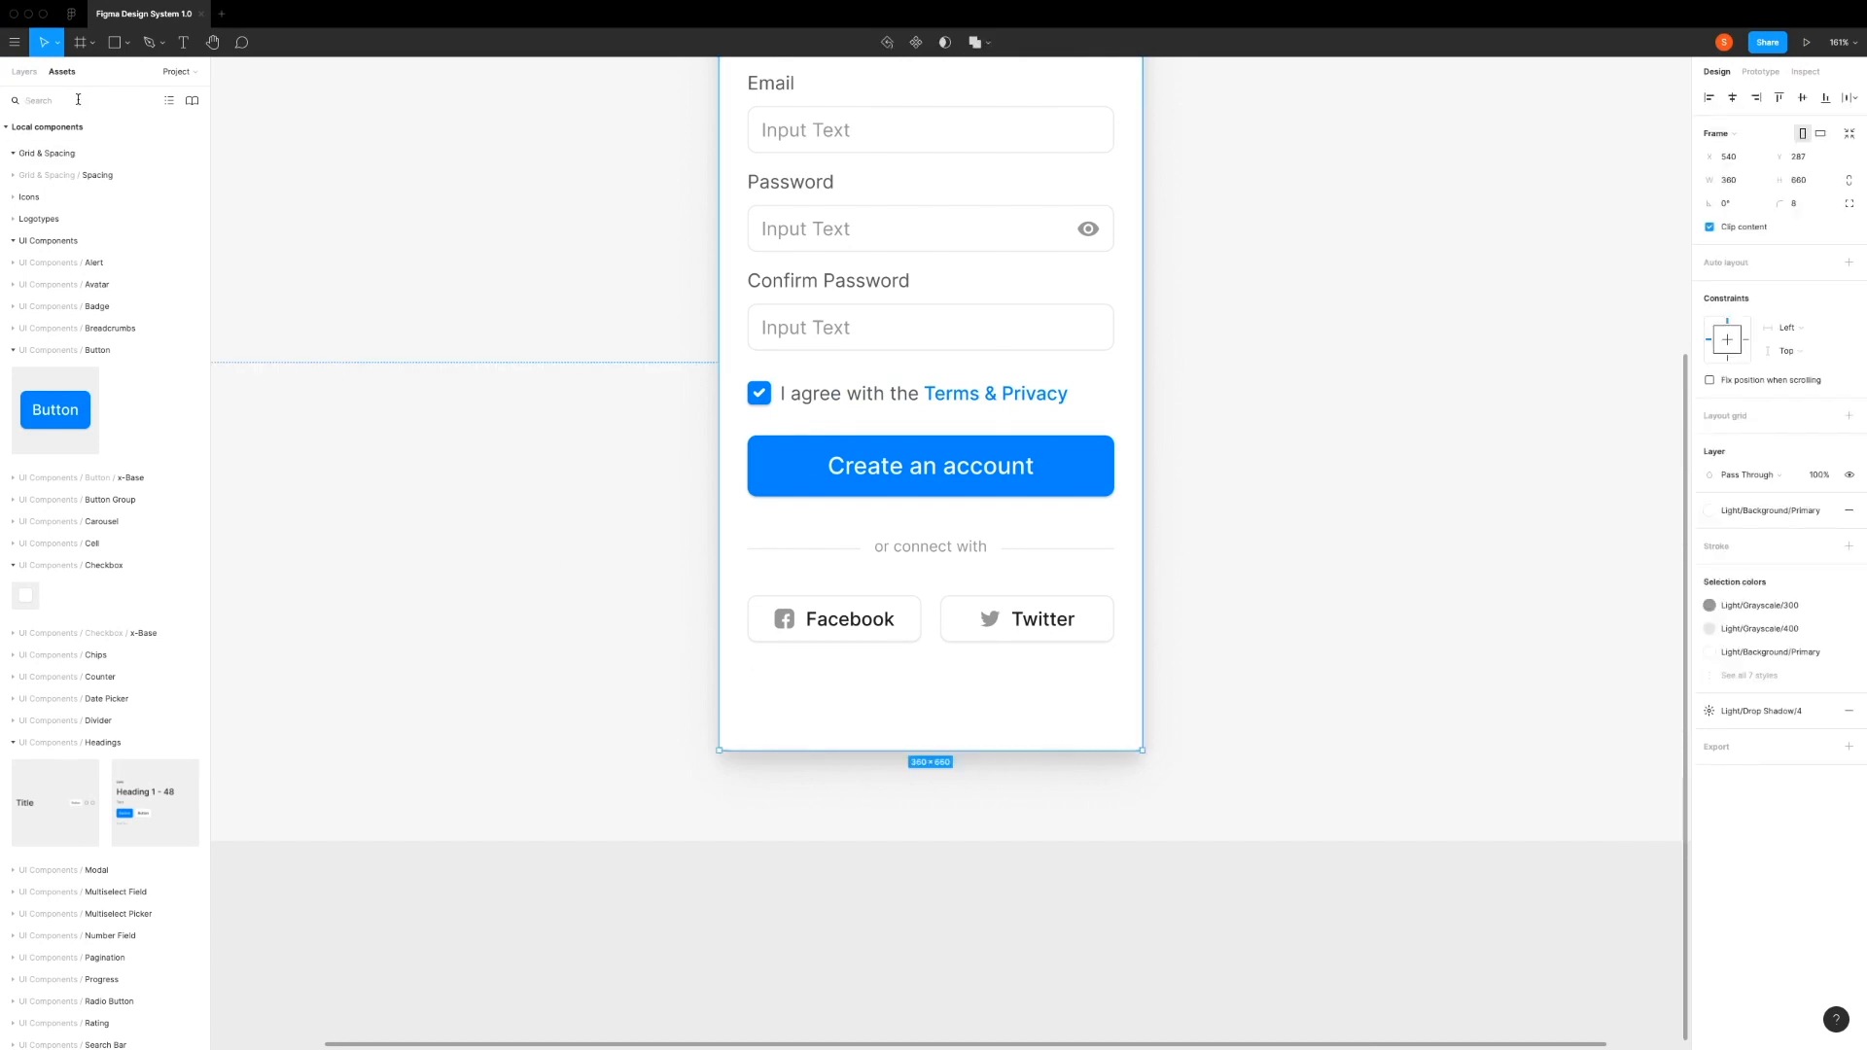
{"action": "type", "text": "divide"}
{"action": "key", "text": "BackSpace"}
{"action": "type", "text": "der"}
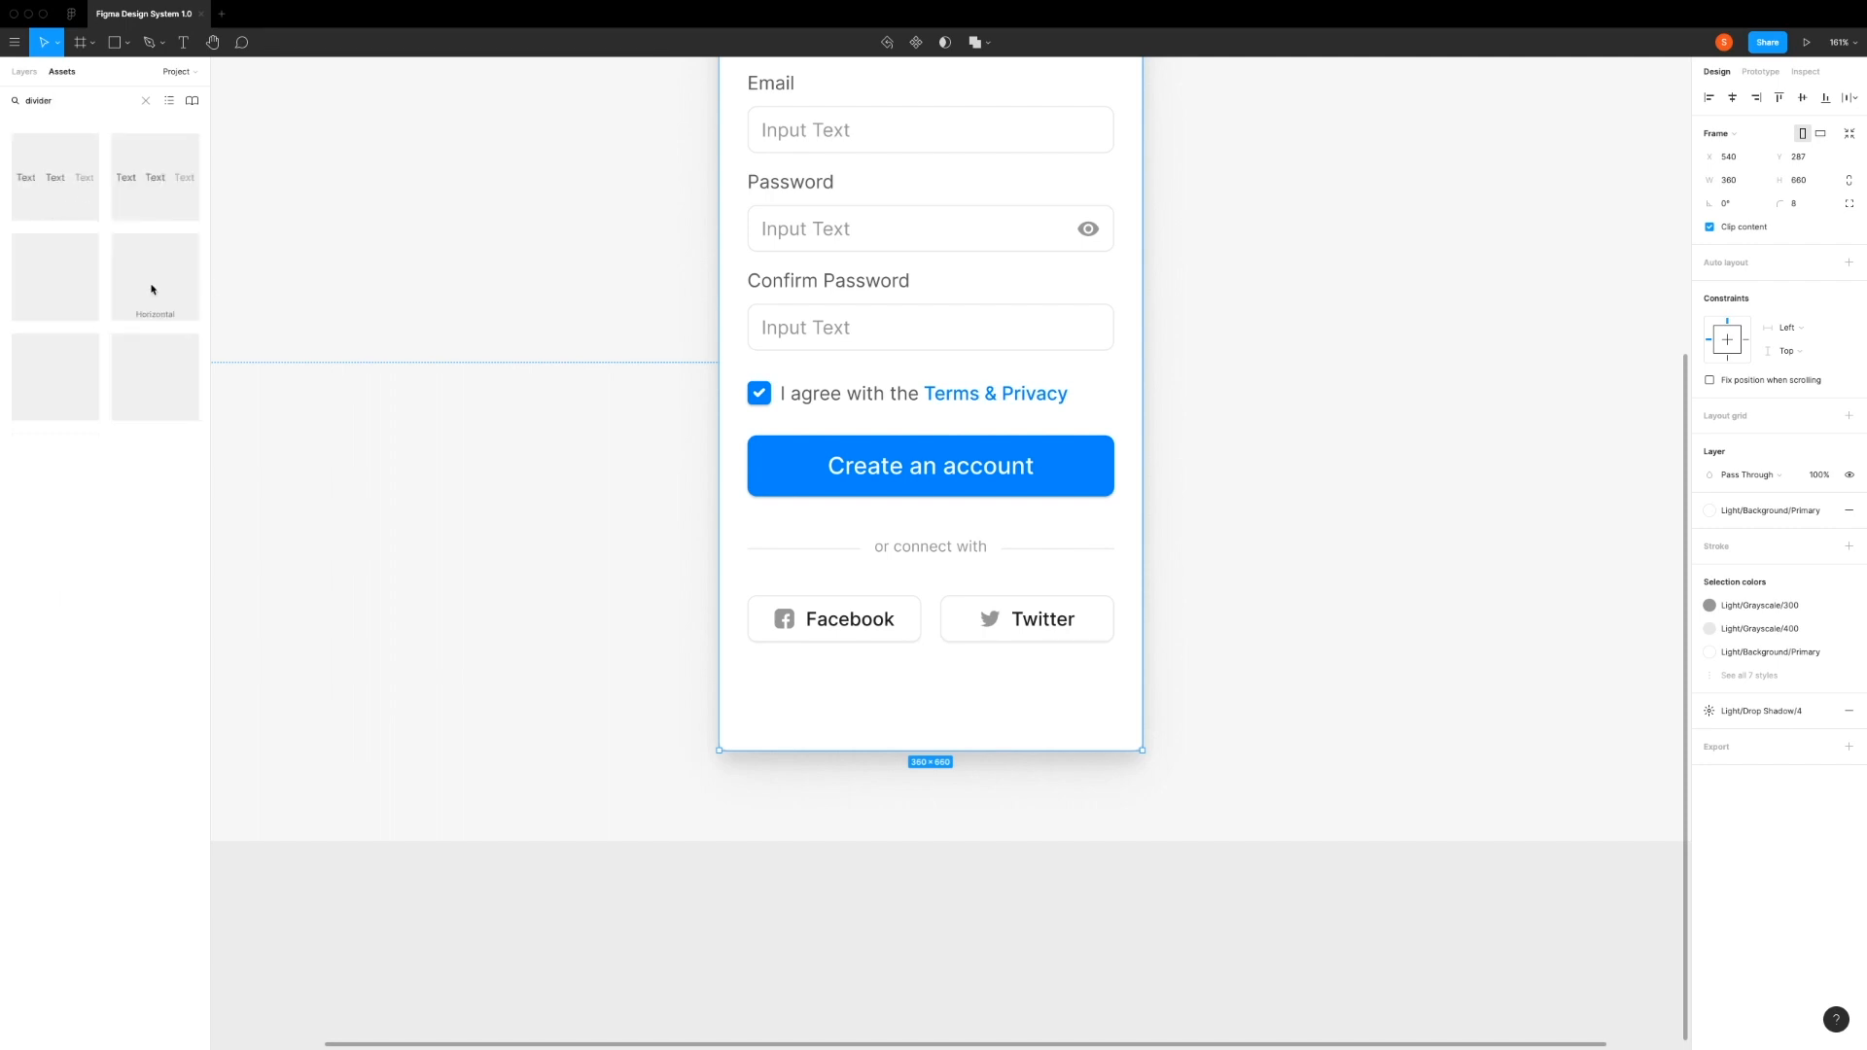
{"action": "left_click_drag", "start_coordinate": [465, 485], "coordinate": [807, 679]}
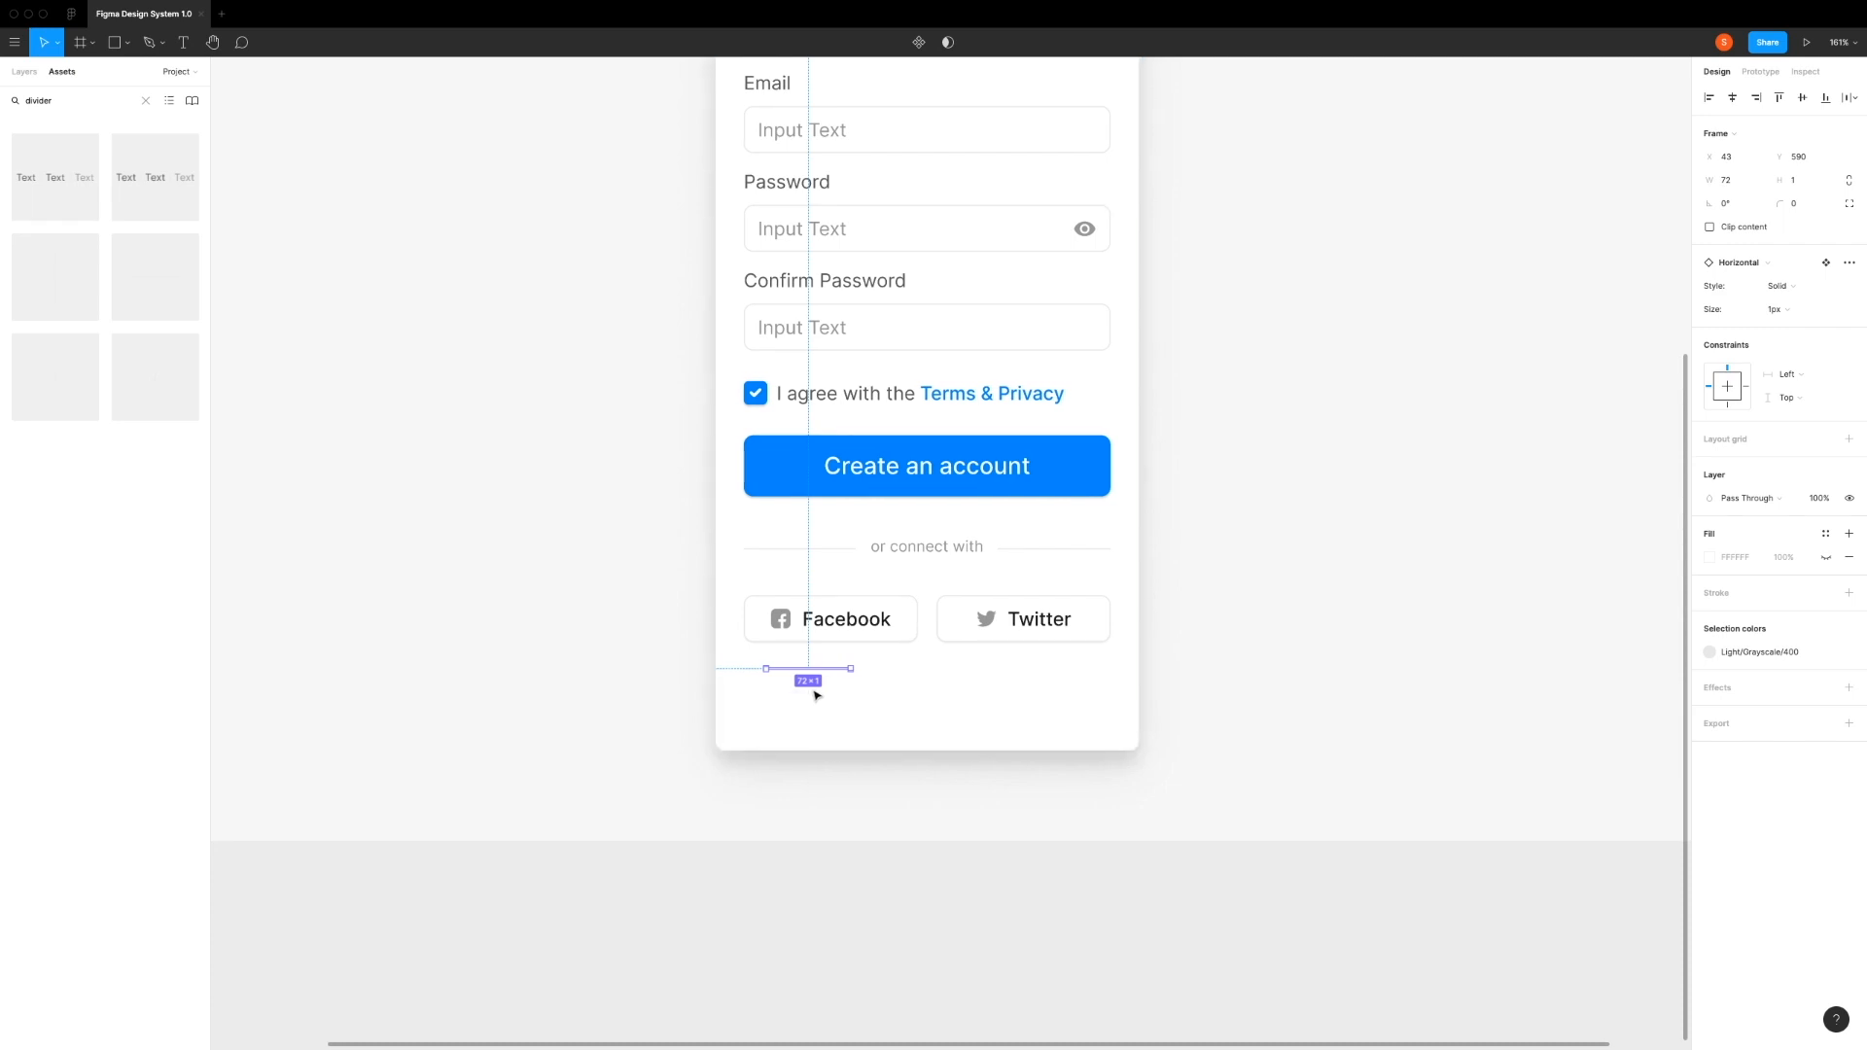
Step: Set the new divider's width to 312 to match the Create an account button
{"action": "left_click", "coordinate": [785, 478]}
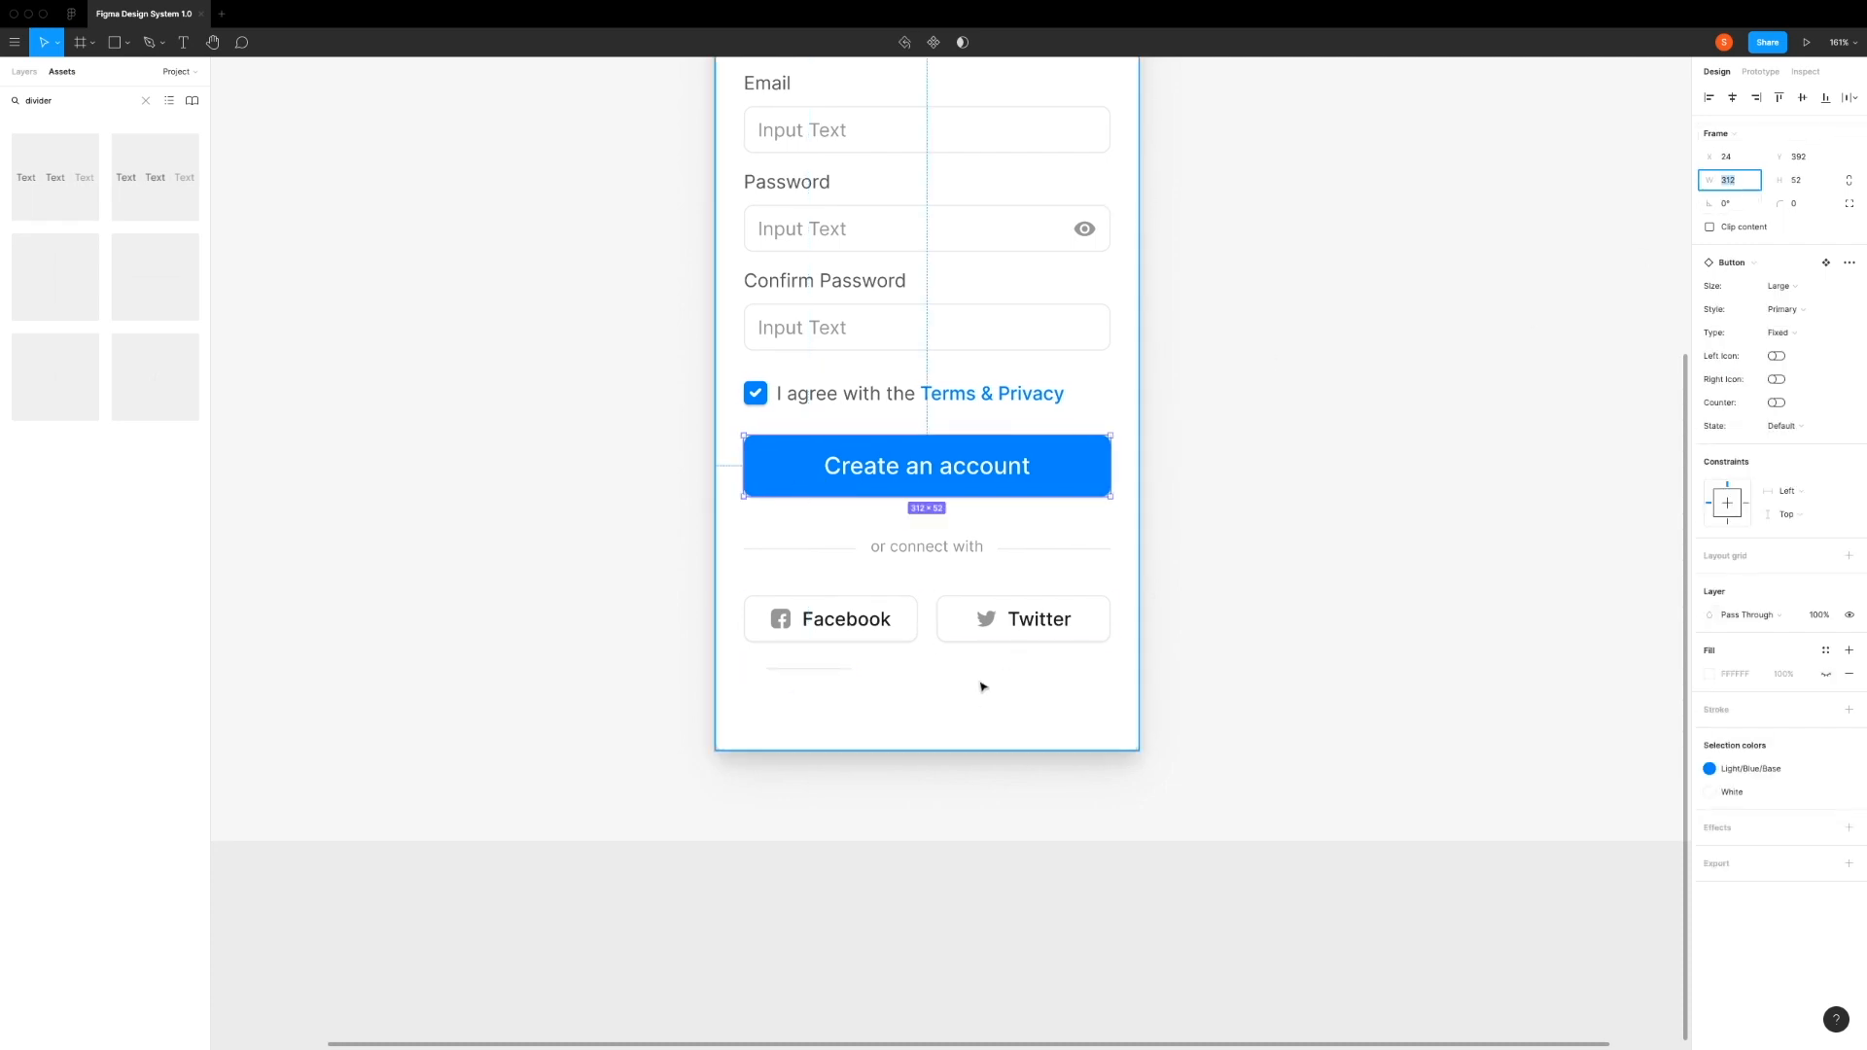
{"action": "left_click", "coordinate": [933, 710]}
{"action": "scroll", "coordinate": [821, 675], "scroll_direction": "up", "scroll_amount": 5}
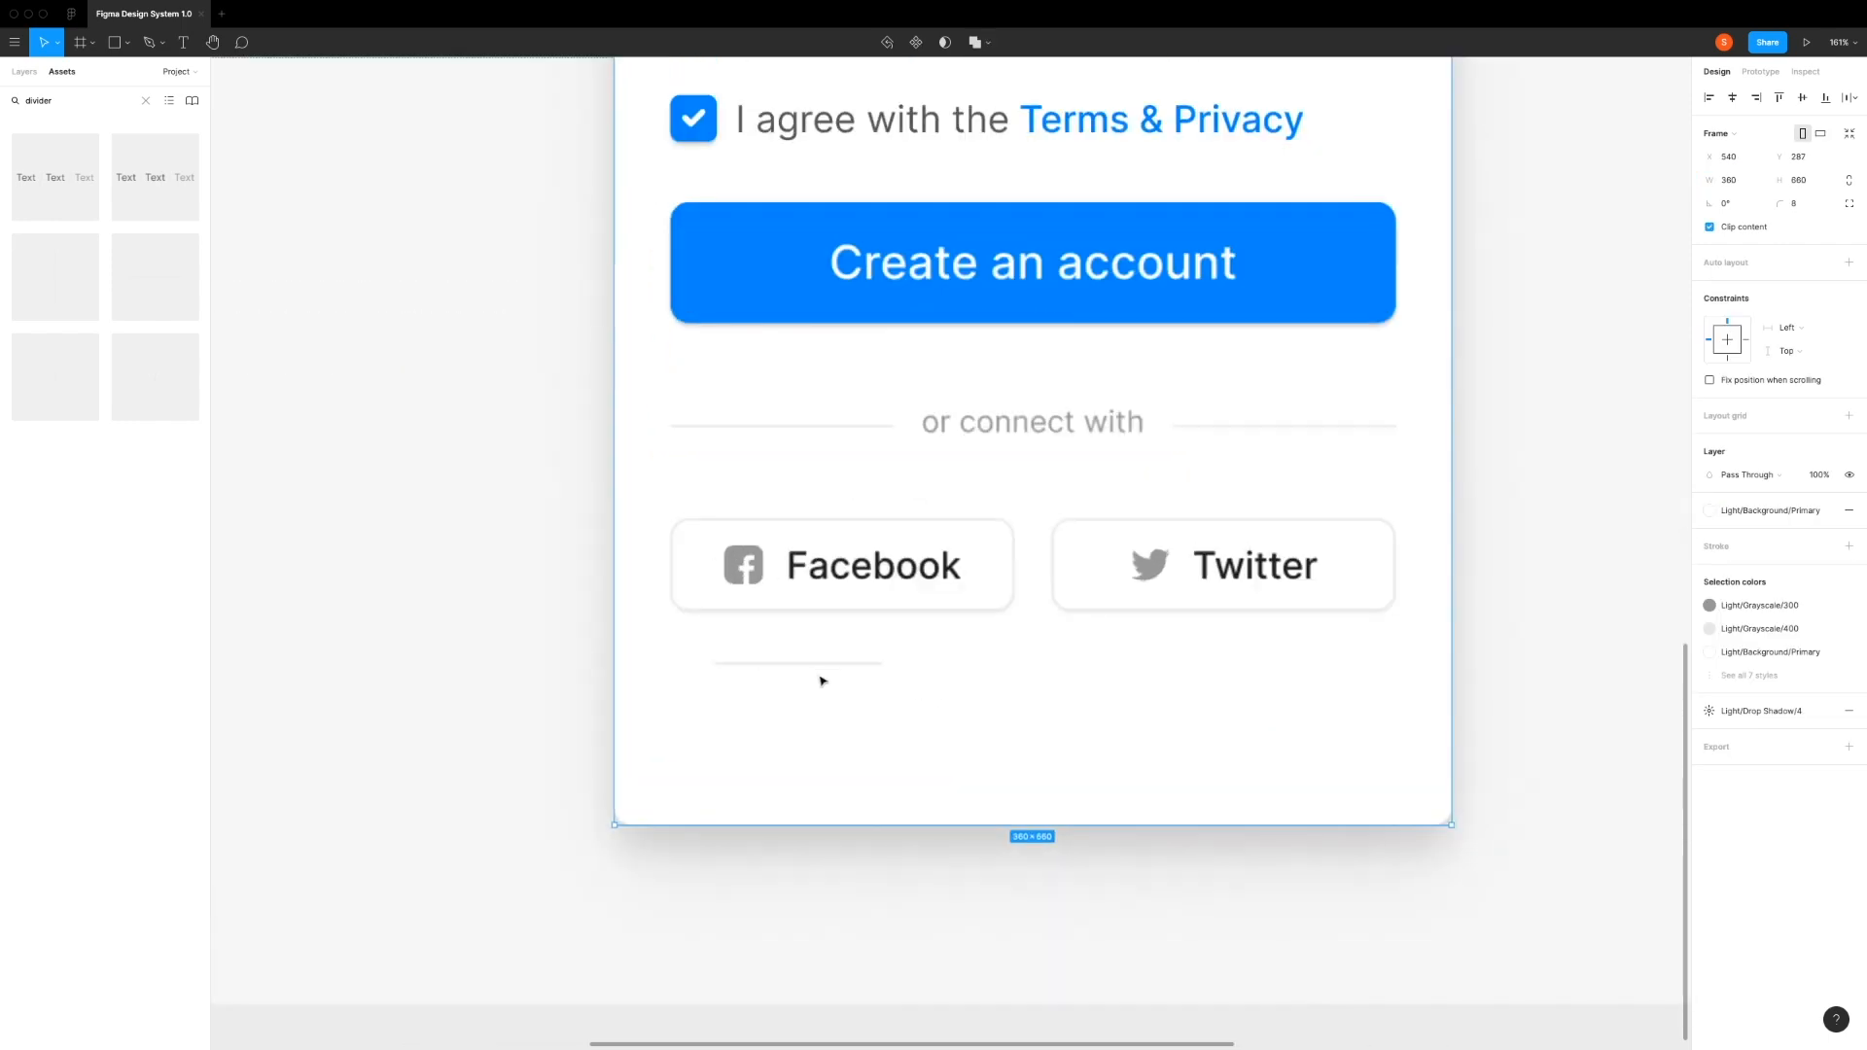
{"action": "left_click", "coordinate": [822, 663]}
{"action": "left_click", "coordinate": [1736, 184]}
{"action": "type", "text": "312"}
{"action": "key", "text": "Return"}
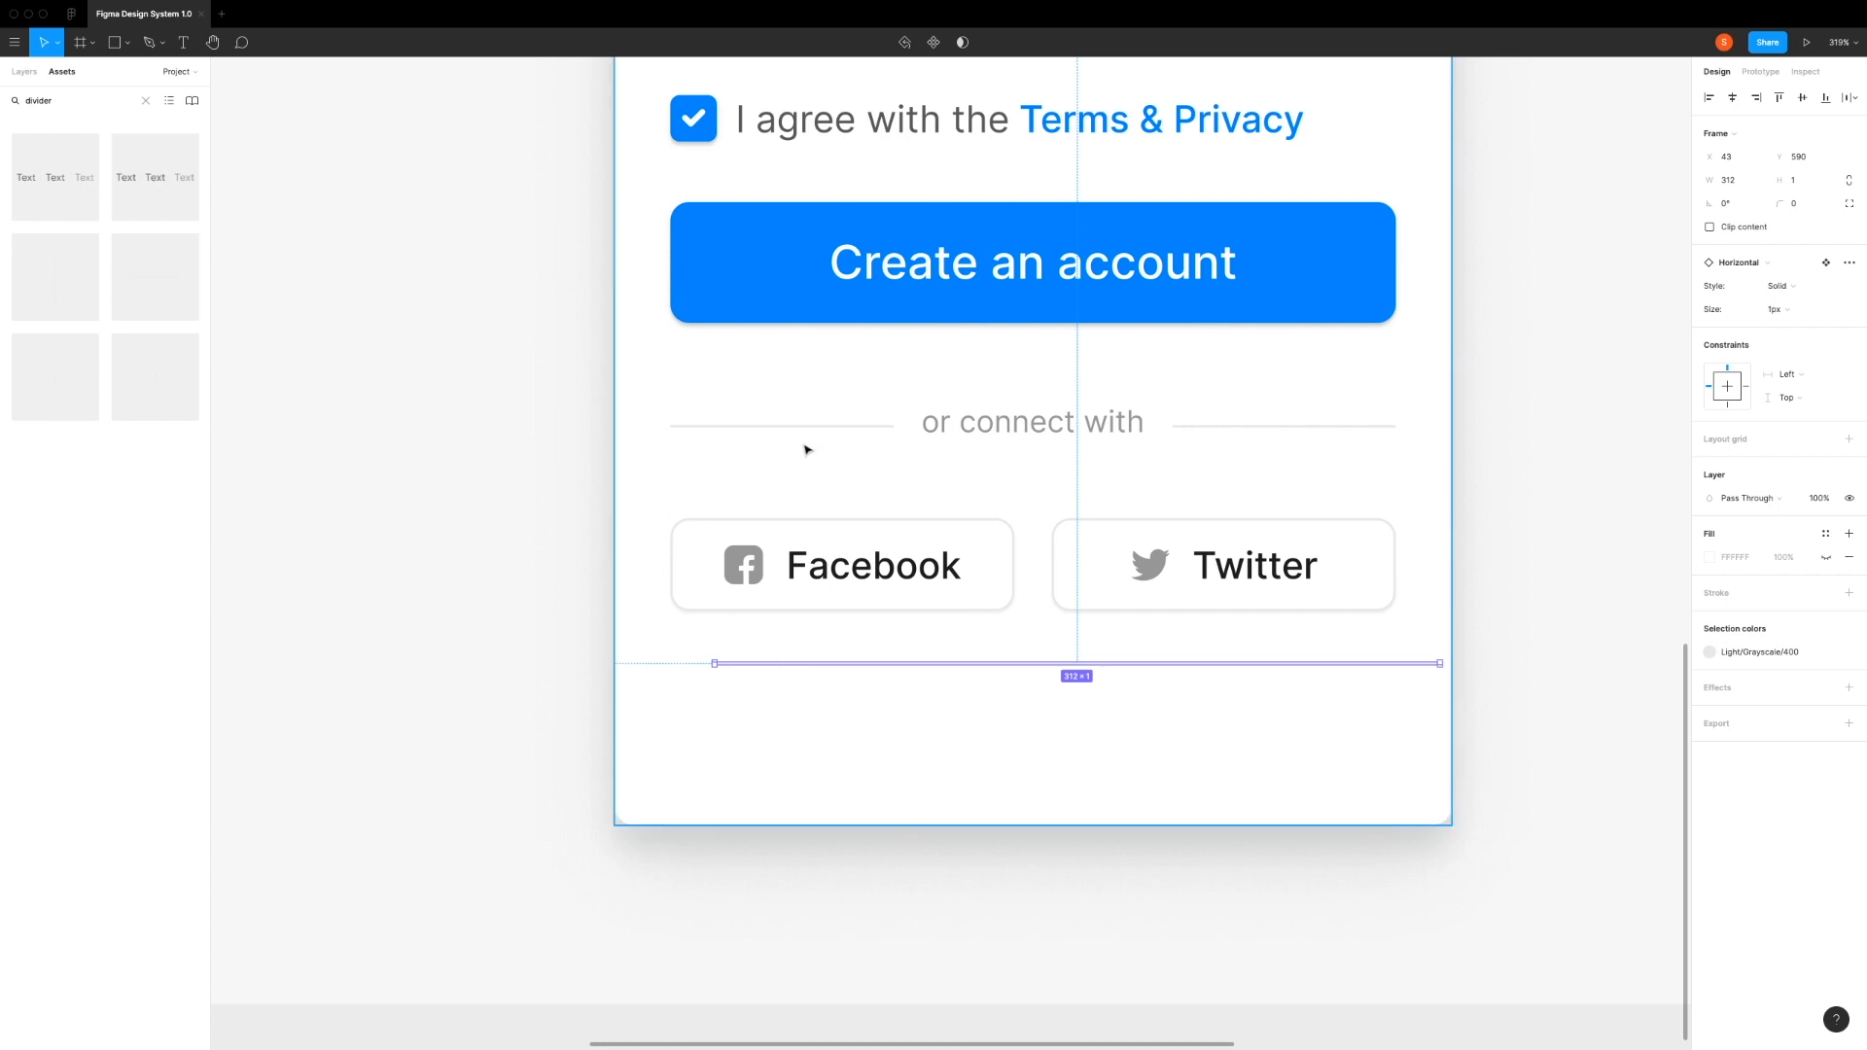
Step: Set the vertical spacing between the Facebook button and the divider below it to 32
{"action": "left_click", "coordinate": [793, 593], "text": "shift"}
{"action": "left_click", "coordinate": [1737, 255]}
{"action": "type", "text": "32"}
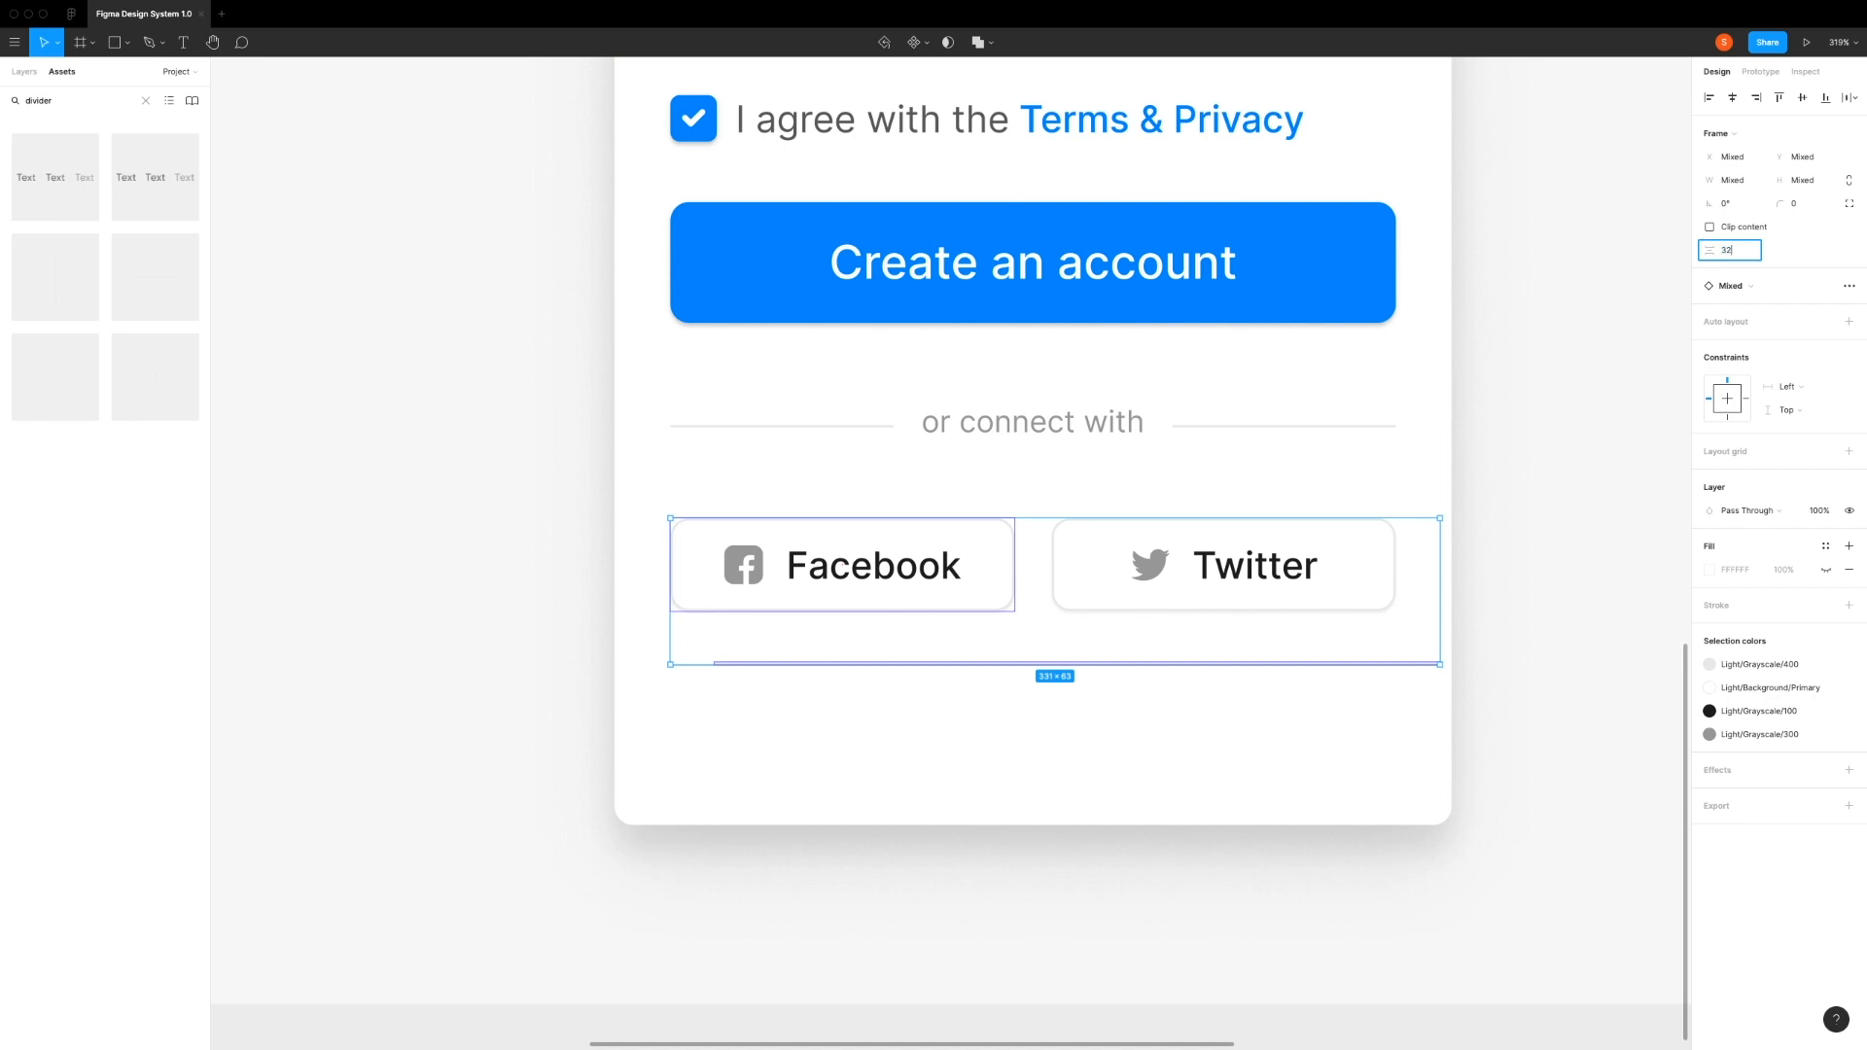
{"action": "key", "text": "Return"}
{"action": "left_click", "coordinate": [888, 710]}
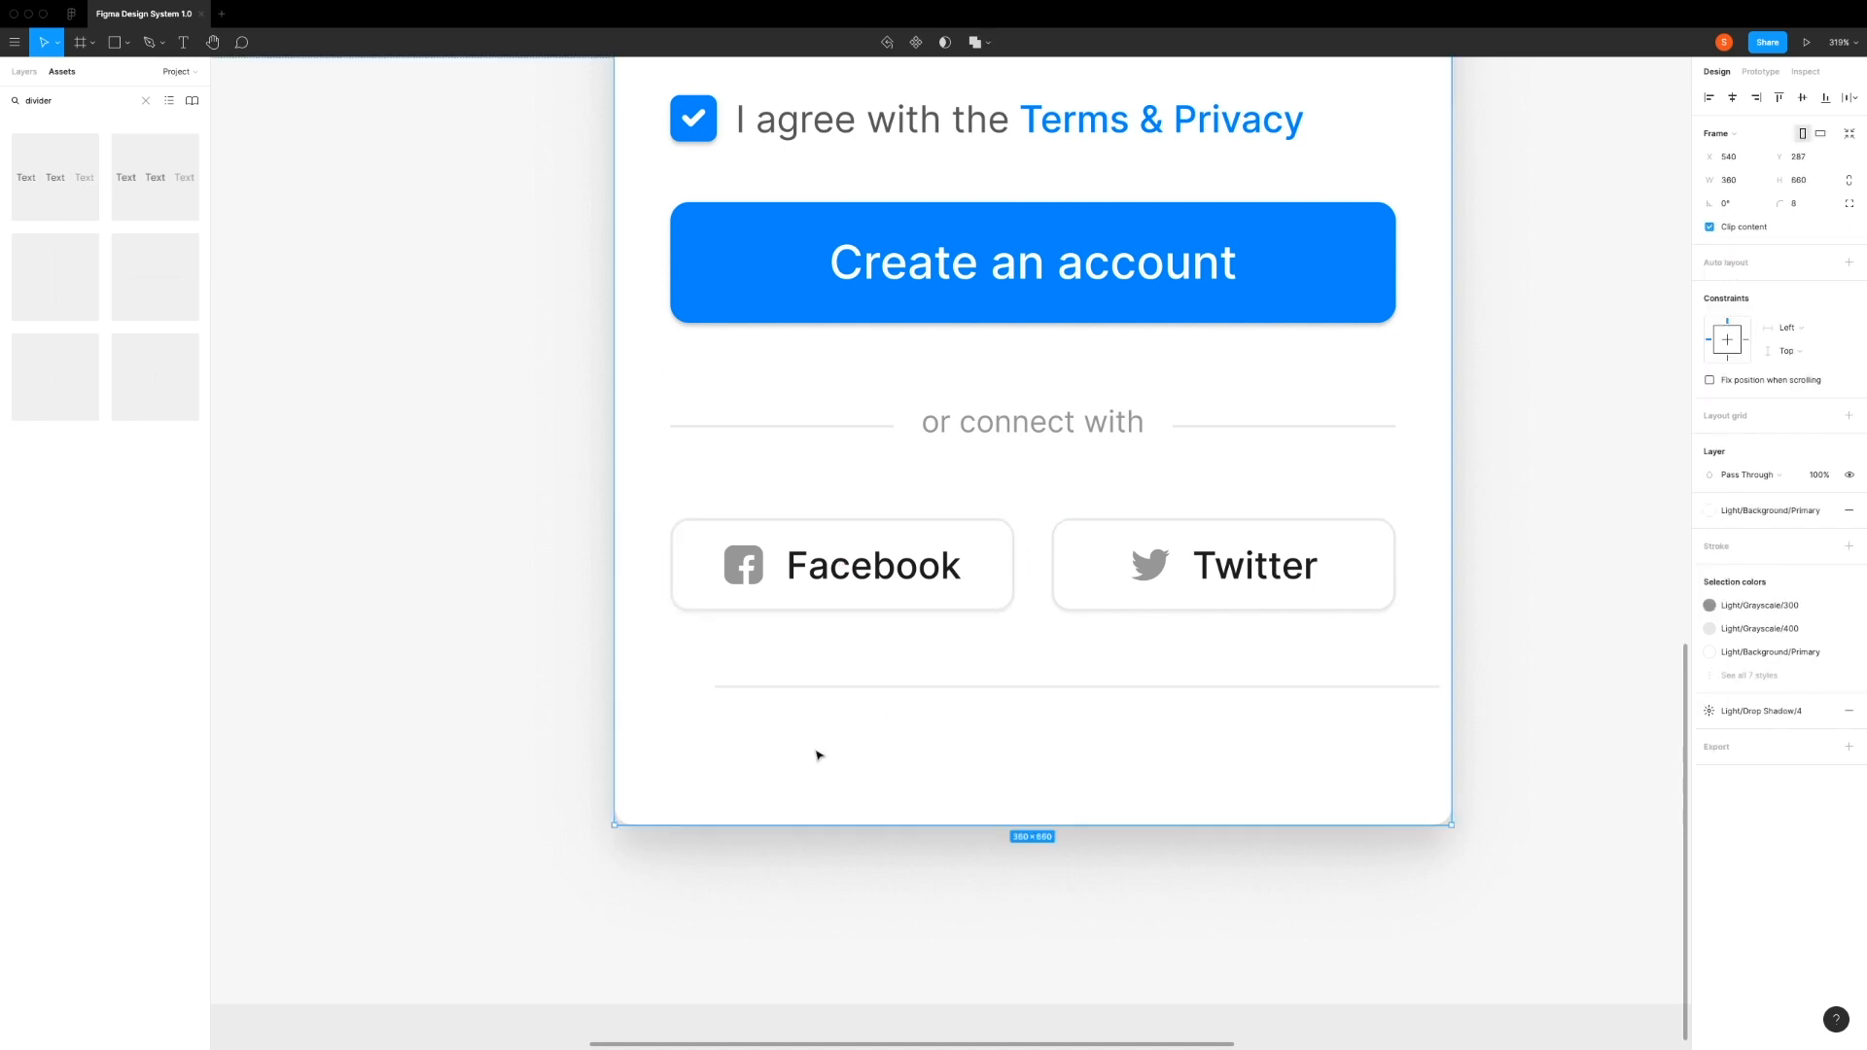
Step: Move the lower divider horizontally so its left edge lines up with the Facebook button
{"action": "left_click", "coordinate": [822, 687]}
{"action": "left_click_drag", "start_coordinate": [844, 693], "coordinate": [801, 689]}
{"action": "left_click", "coordinate": [978, 798]}
Step: Add the text "Already have an account?" below the lower divider and move it inside the card at about X 12, Y 616
{"action": "key", "text": "t"}
{"action": "left_click", "coordinate": [730, 747]}
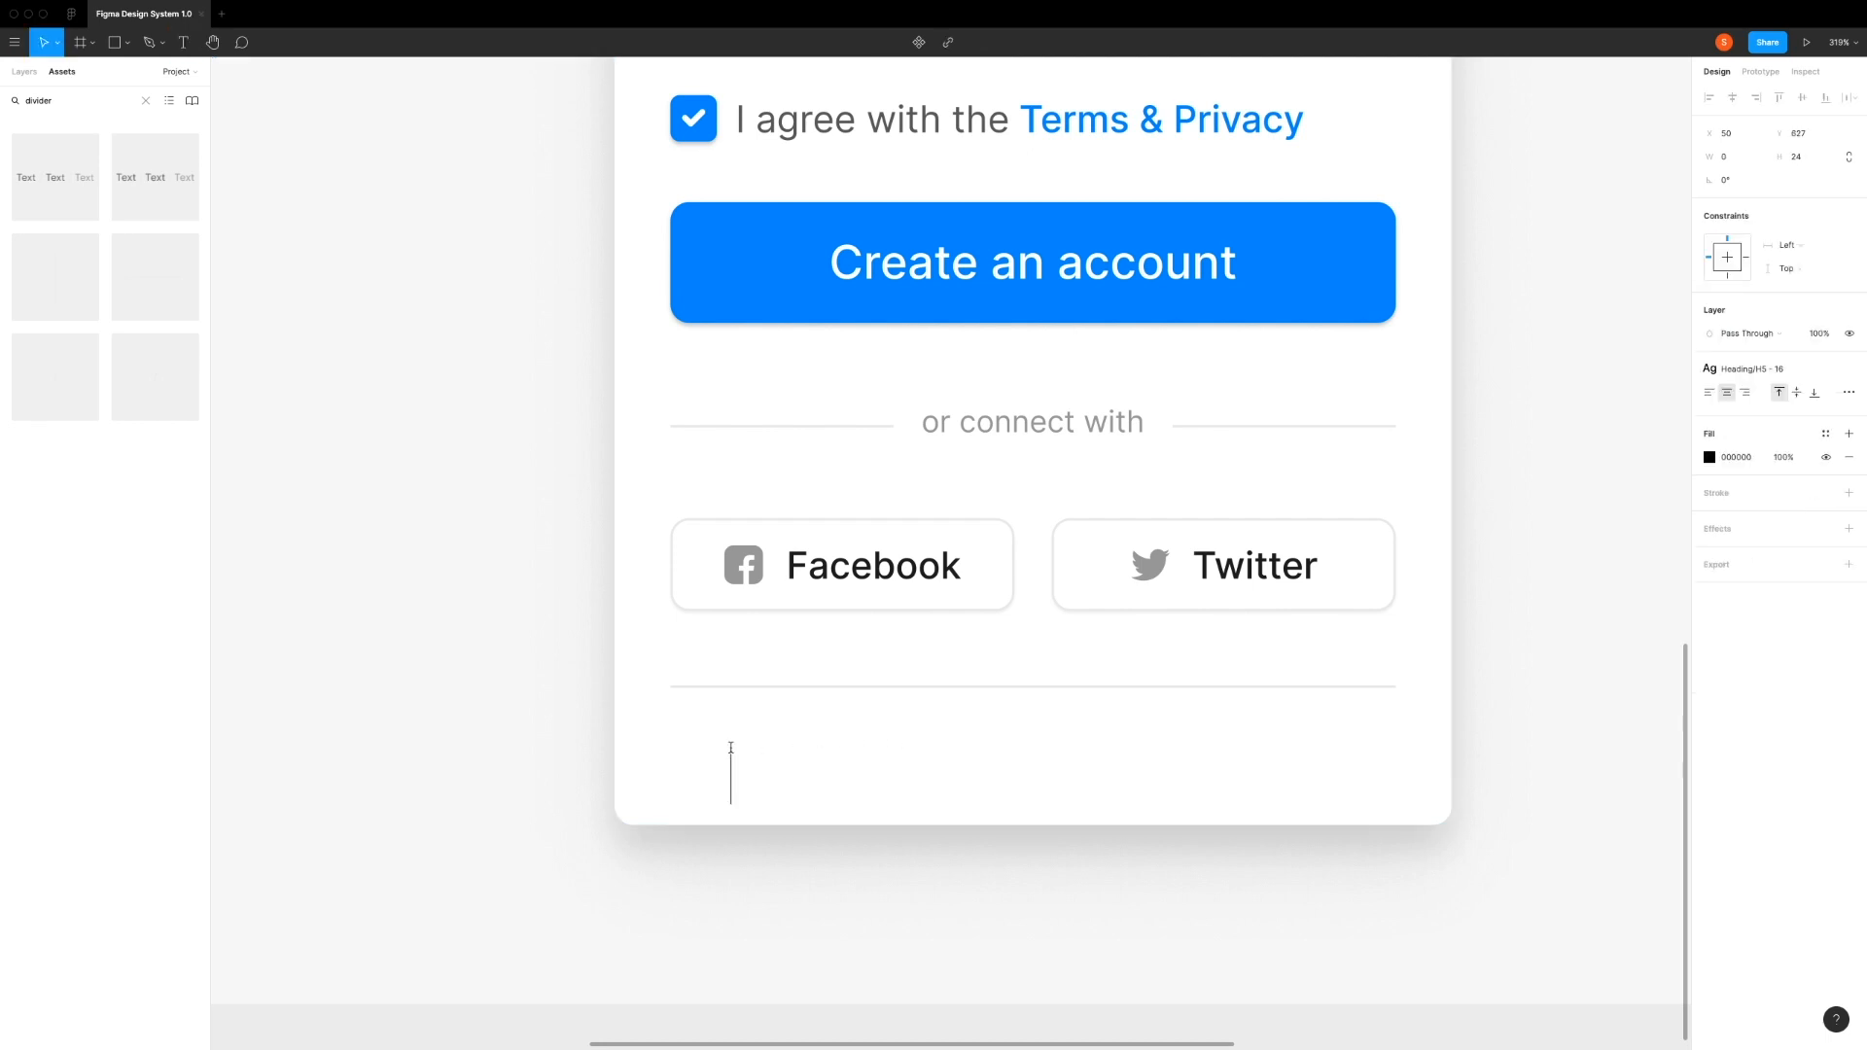
{"action": "type", "text": "Already have an account?"}
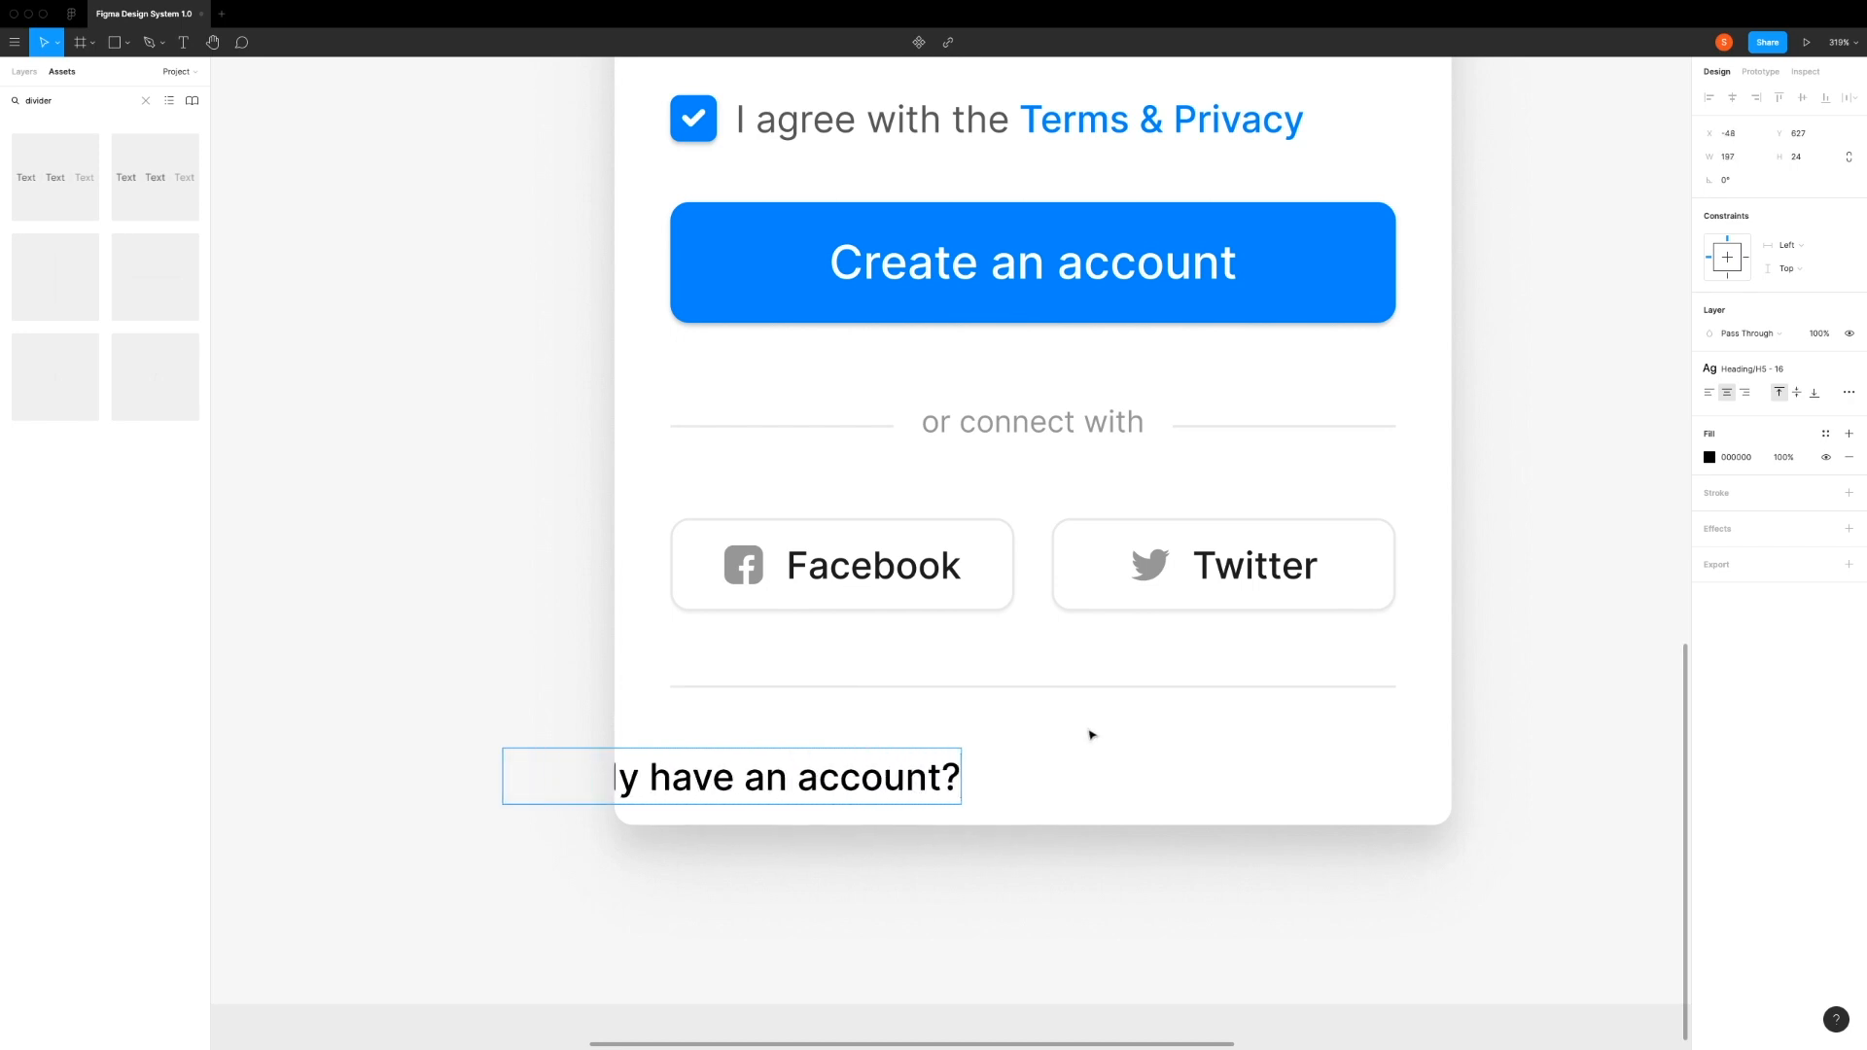
{"action": "key", "text": "Escape"}
{"action": "left_click_drag", "start_coordinate": [873, 786], "coordinate": [1011, 762]}
{"action": "key", "text": "Escape"}
Step: Add a separate "Login" text beside the account question and align it on the same line at about X 222, Y 616
{"action": "key", "text": "t"}
{"action": "left_click", "coordinate": [1194, 749]}
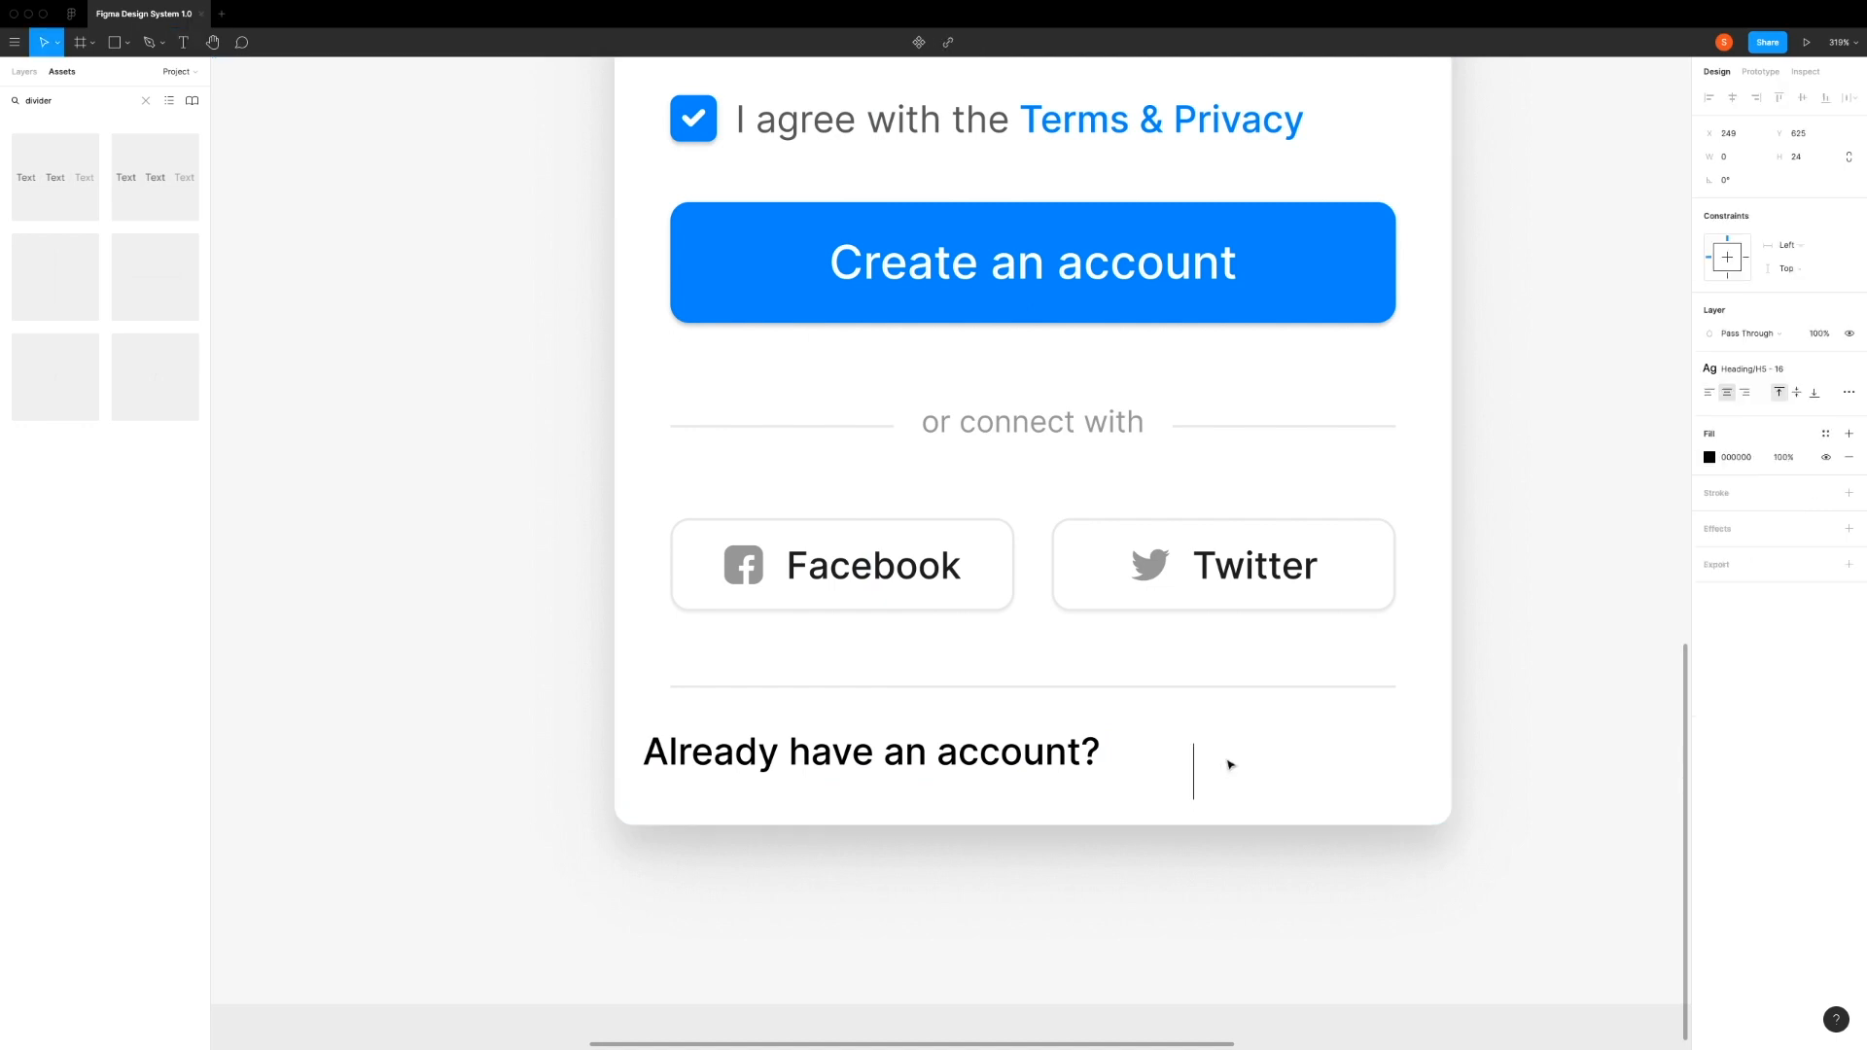
{"action": "type", "text": "Login"}
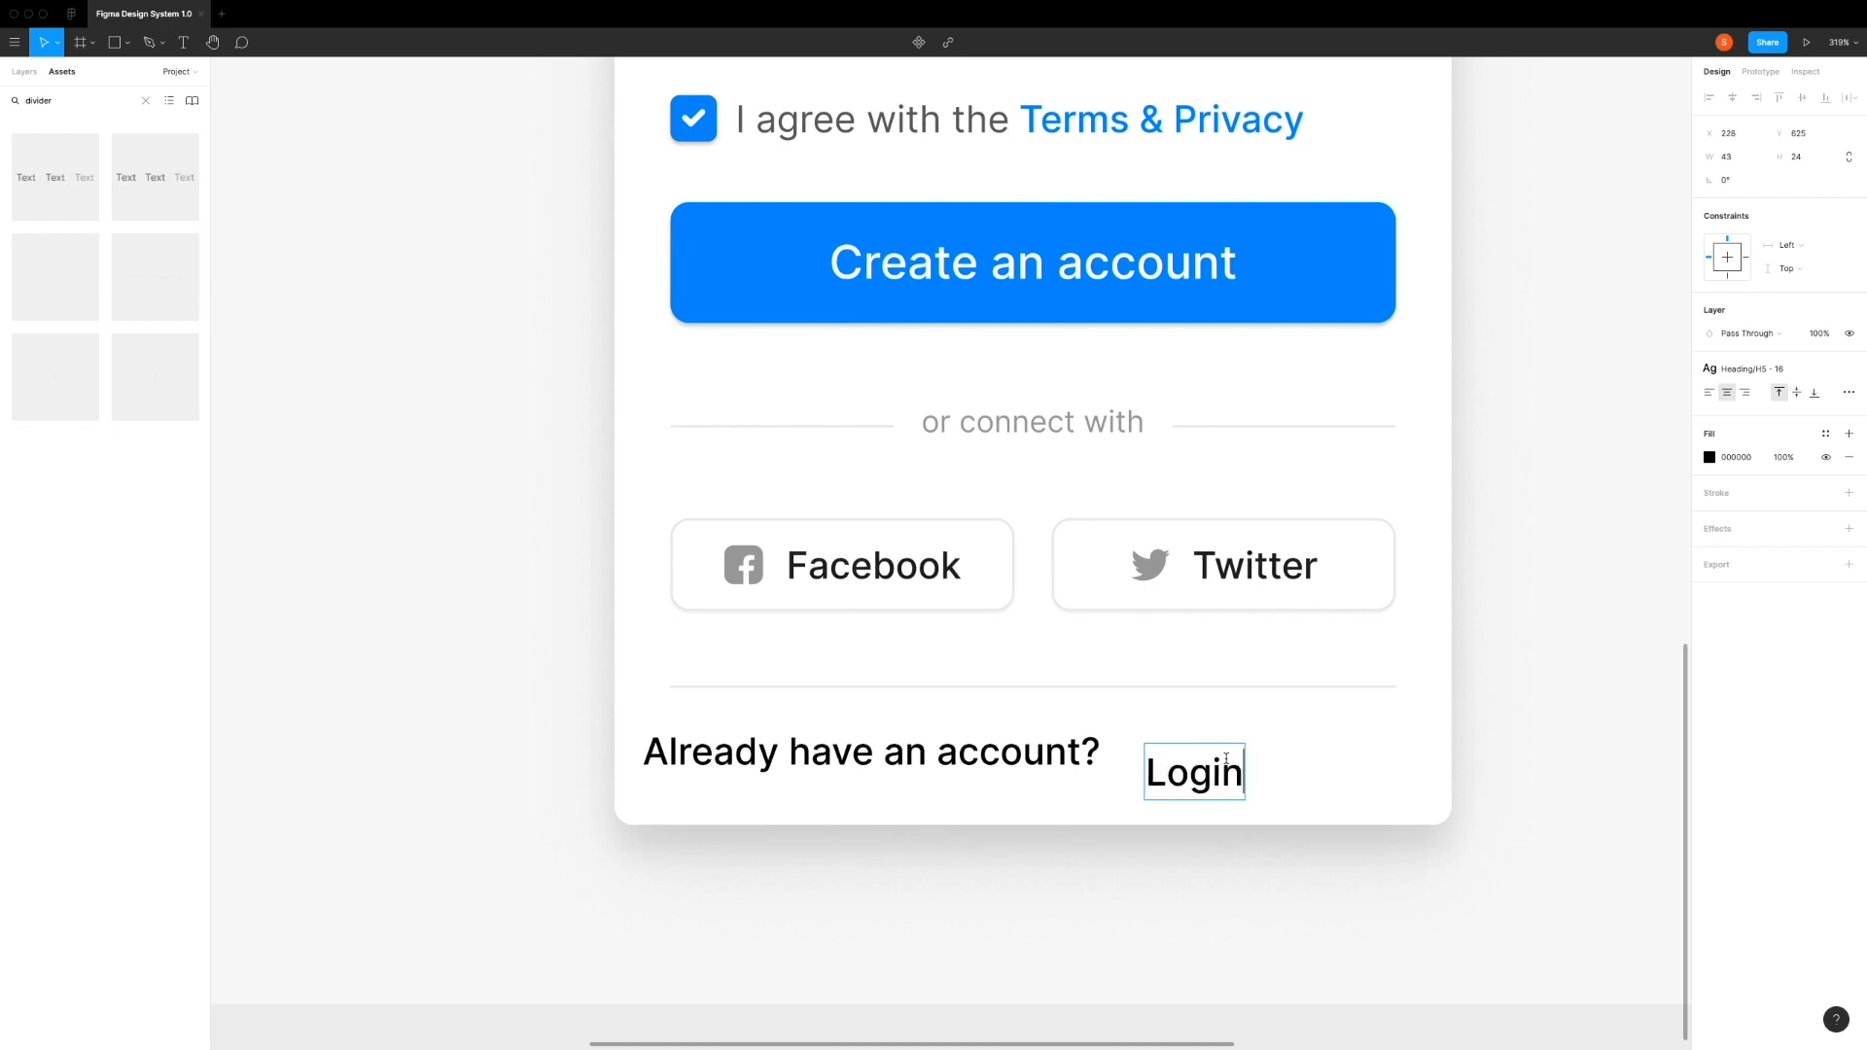
{"action": "scroll", "coordinate": [1109, 788], "scroll_direction": "left", "scroll_amount": 1}
{"action": "key", "text": "Escape"}
{"action": "left_click_drag", "start_coordinate": [1170, 784], "coordinate": [1154, 762]}
Step: Apply the Light/Grayscale/200 color style and the Paragraph/P2 - 16 text style to "Already have an account?"
{"action": "left_click", "coordinate": [1020, 762]}
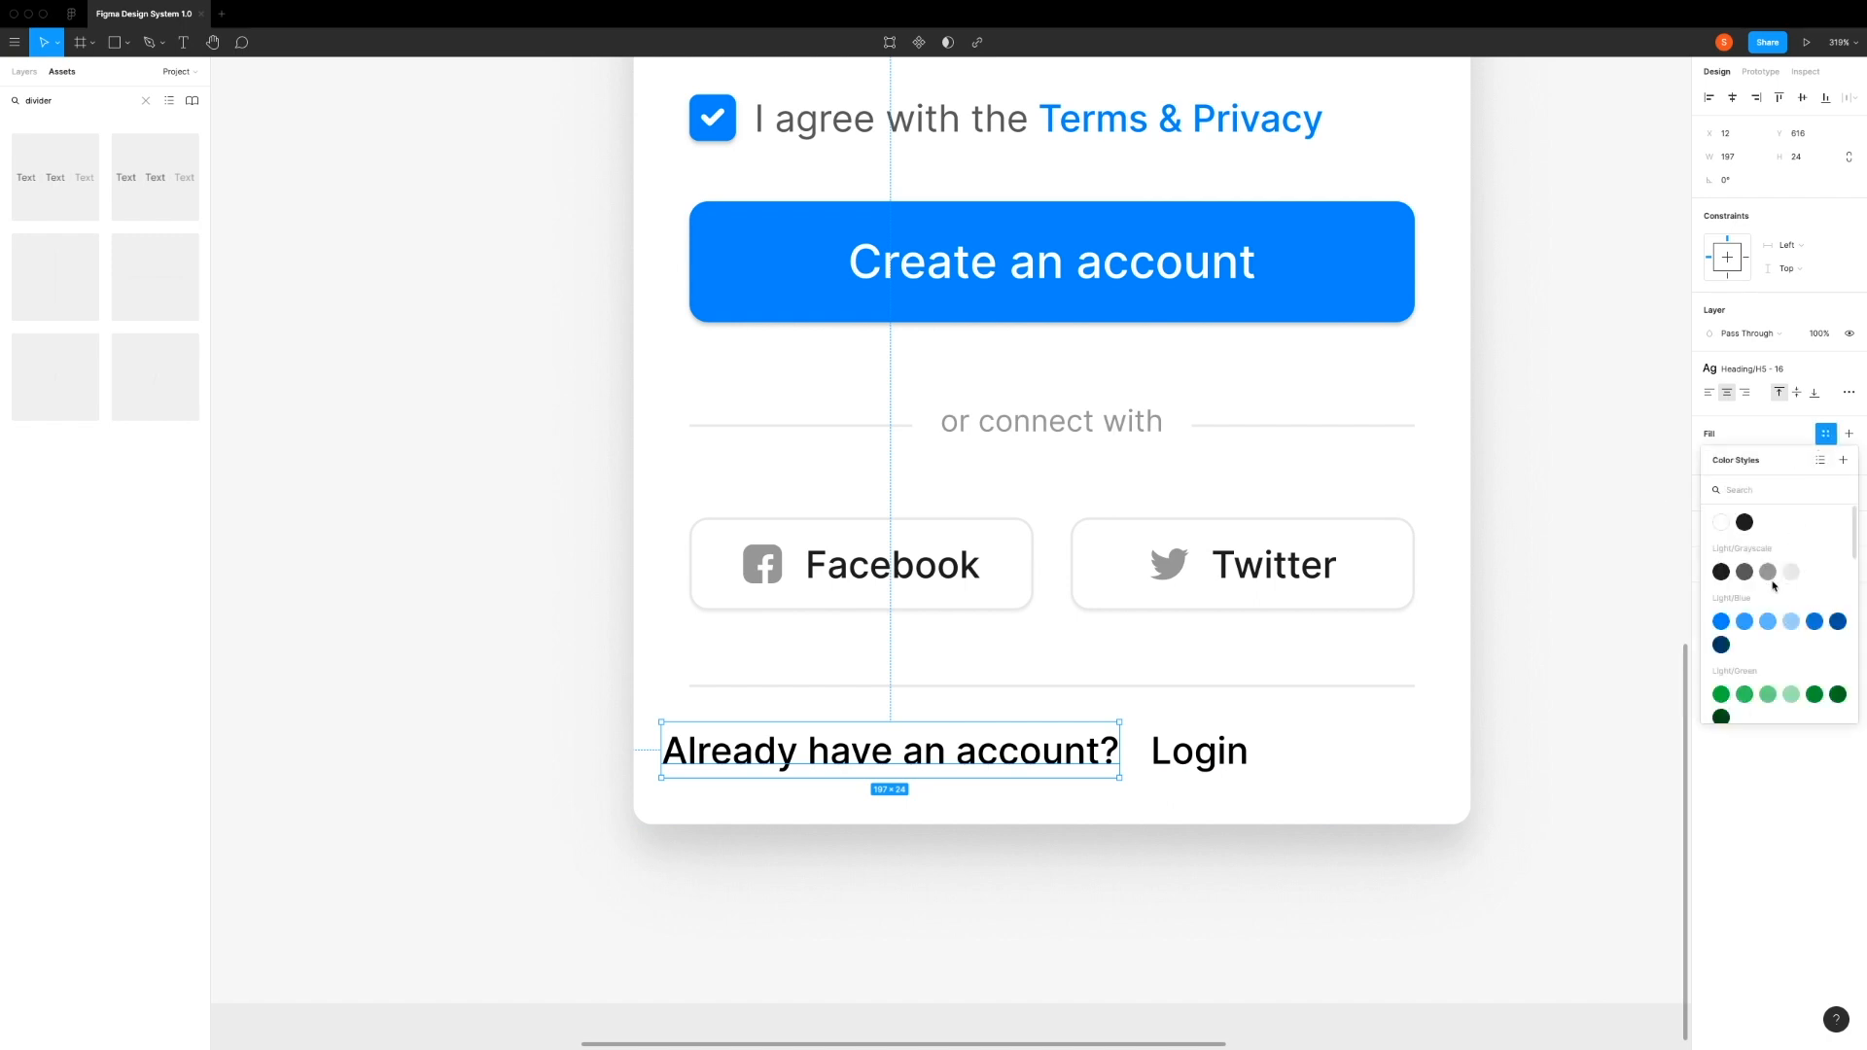
{"action": "left_click", "coordinate": [1744, 575]}
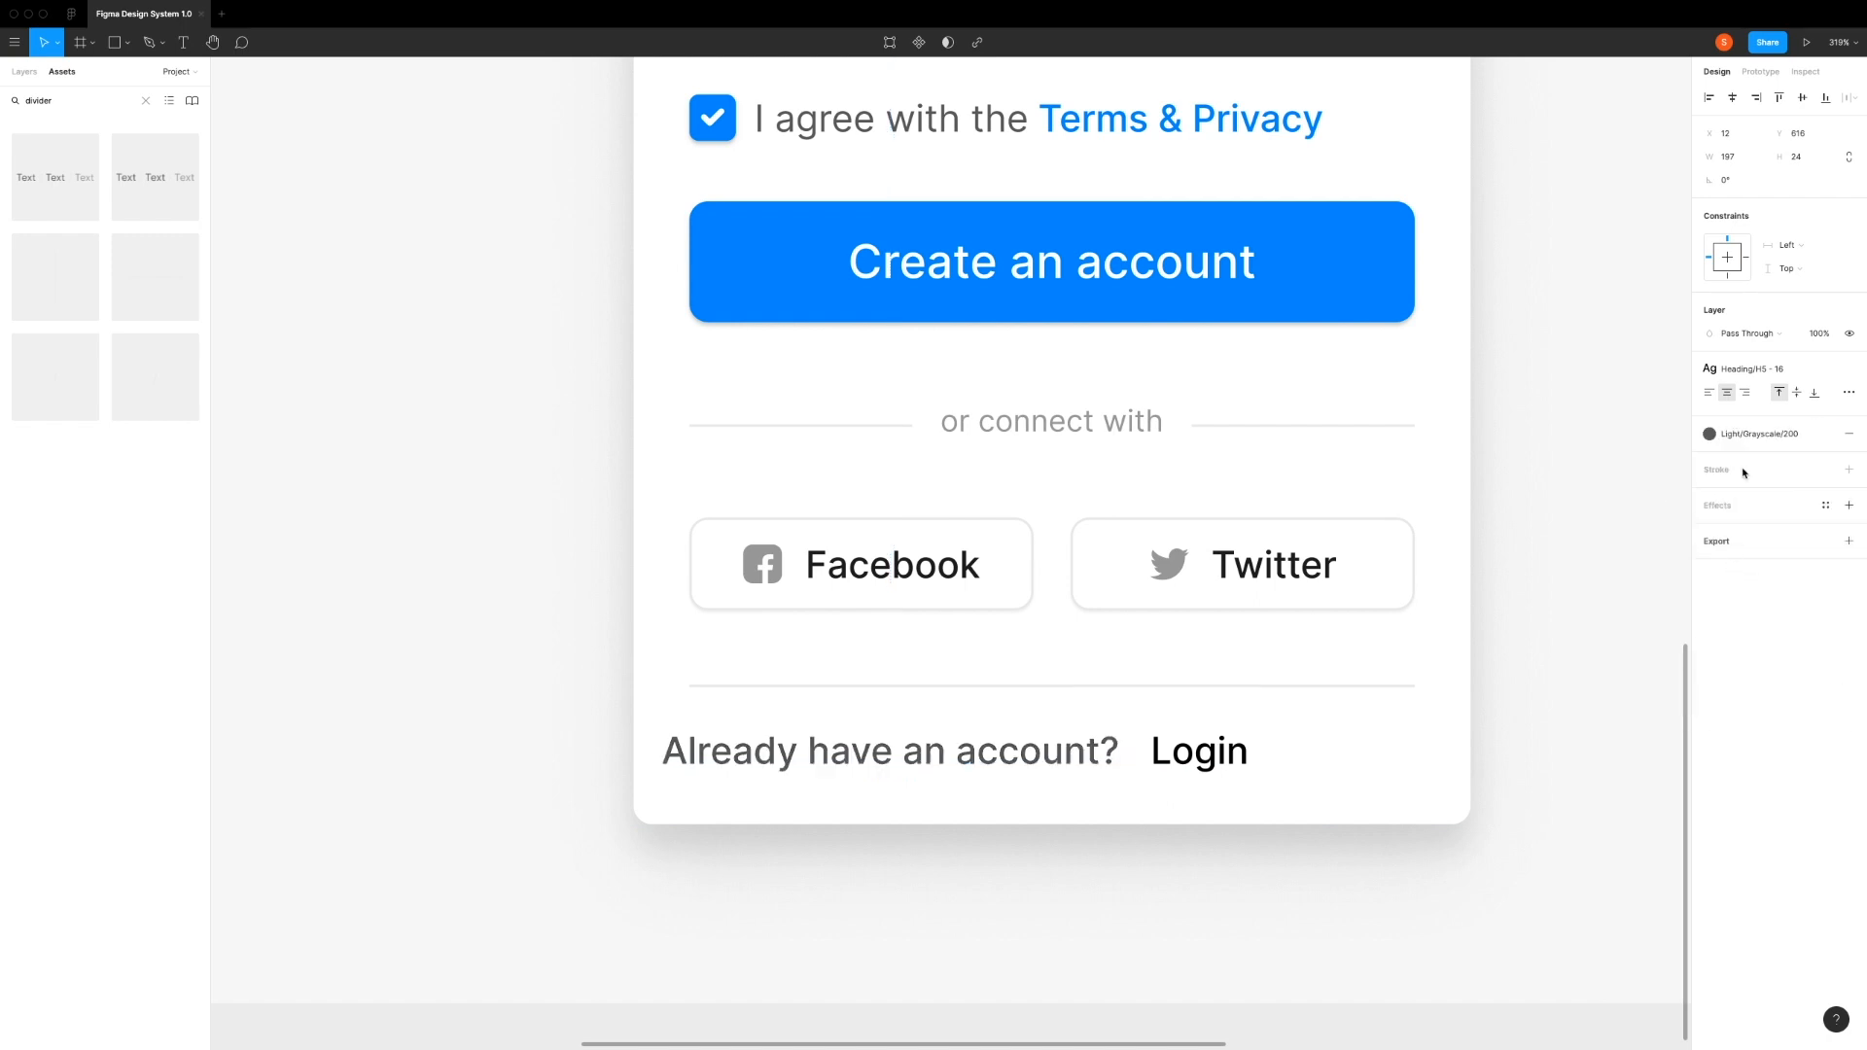
{"action": "left_click", "coordinate": [1757, 371]}
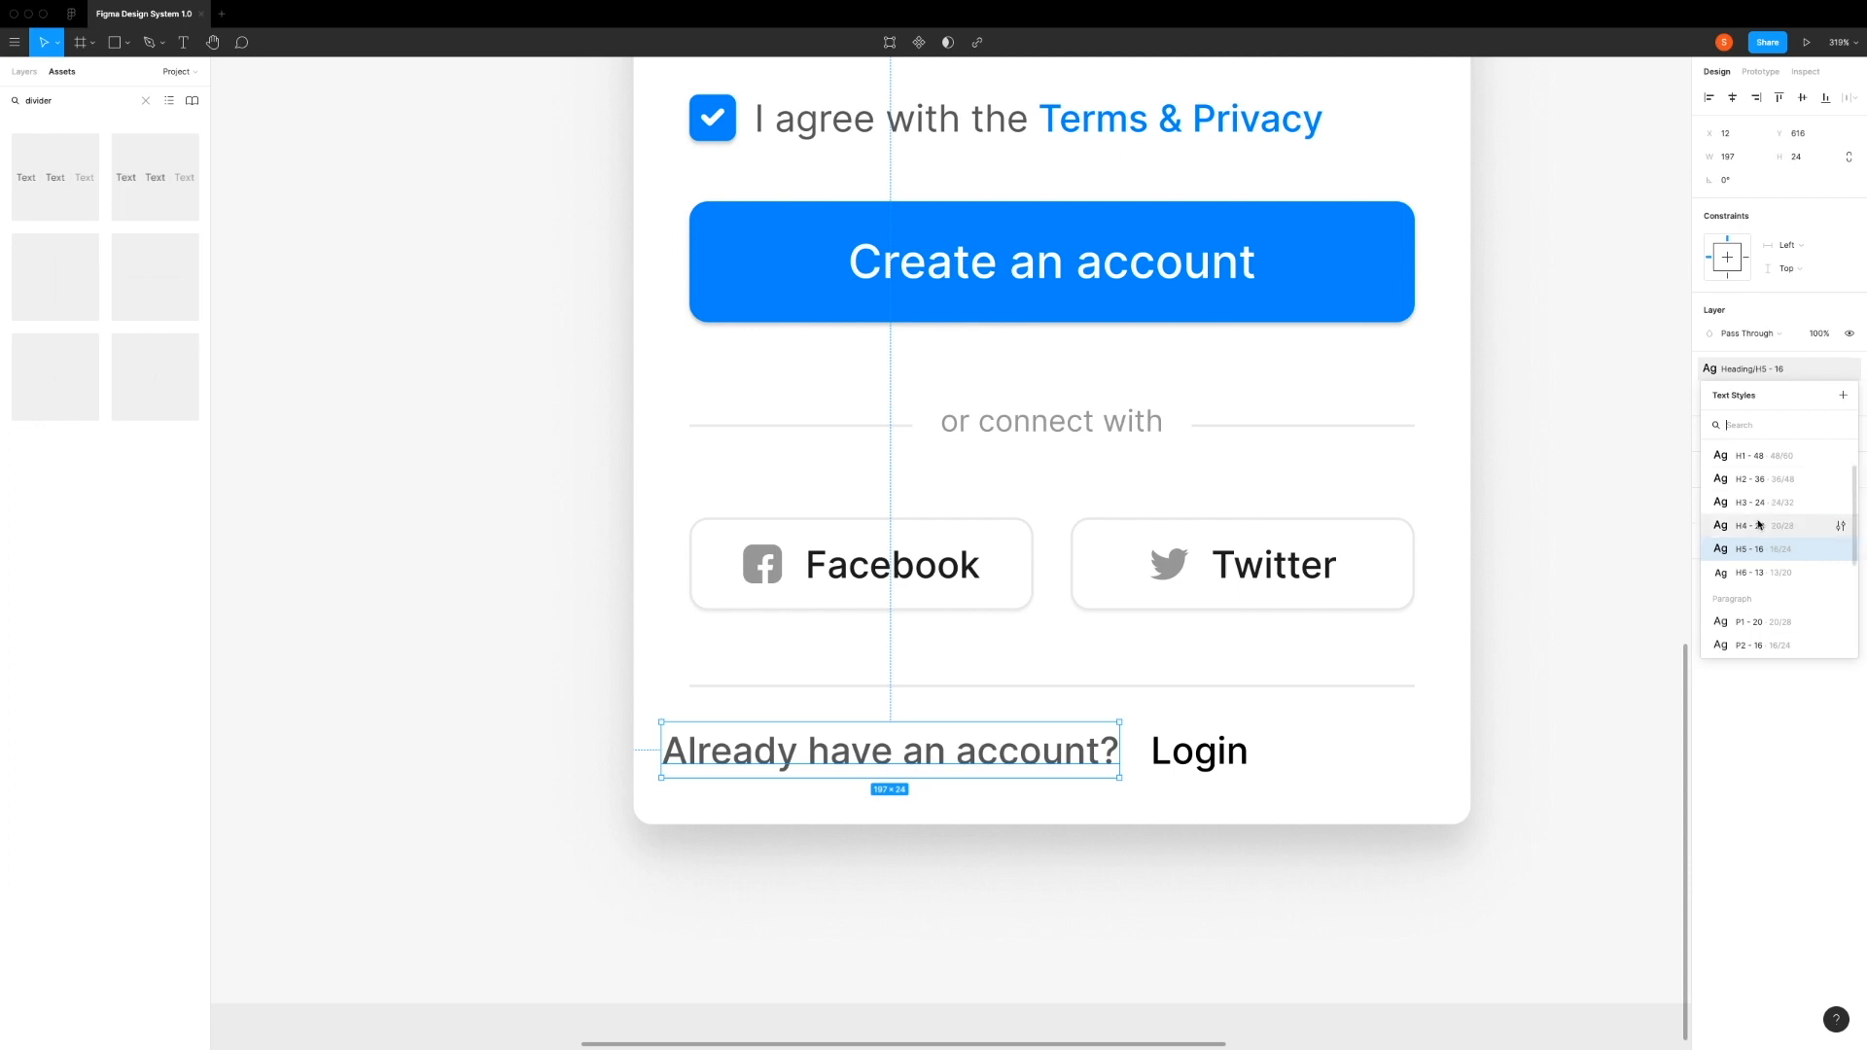
{"action": "scroll", "coordinate": [1770, 552], "scroll_direction": "down", "scroll_amount": 2}
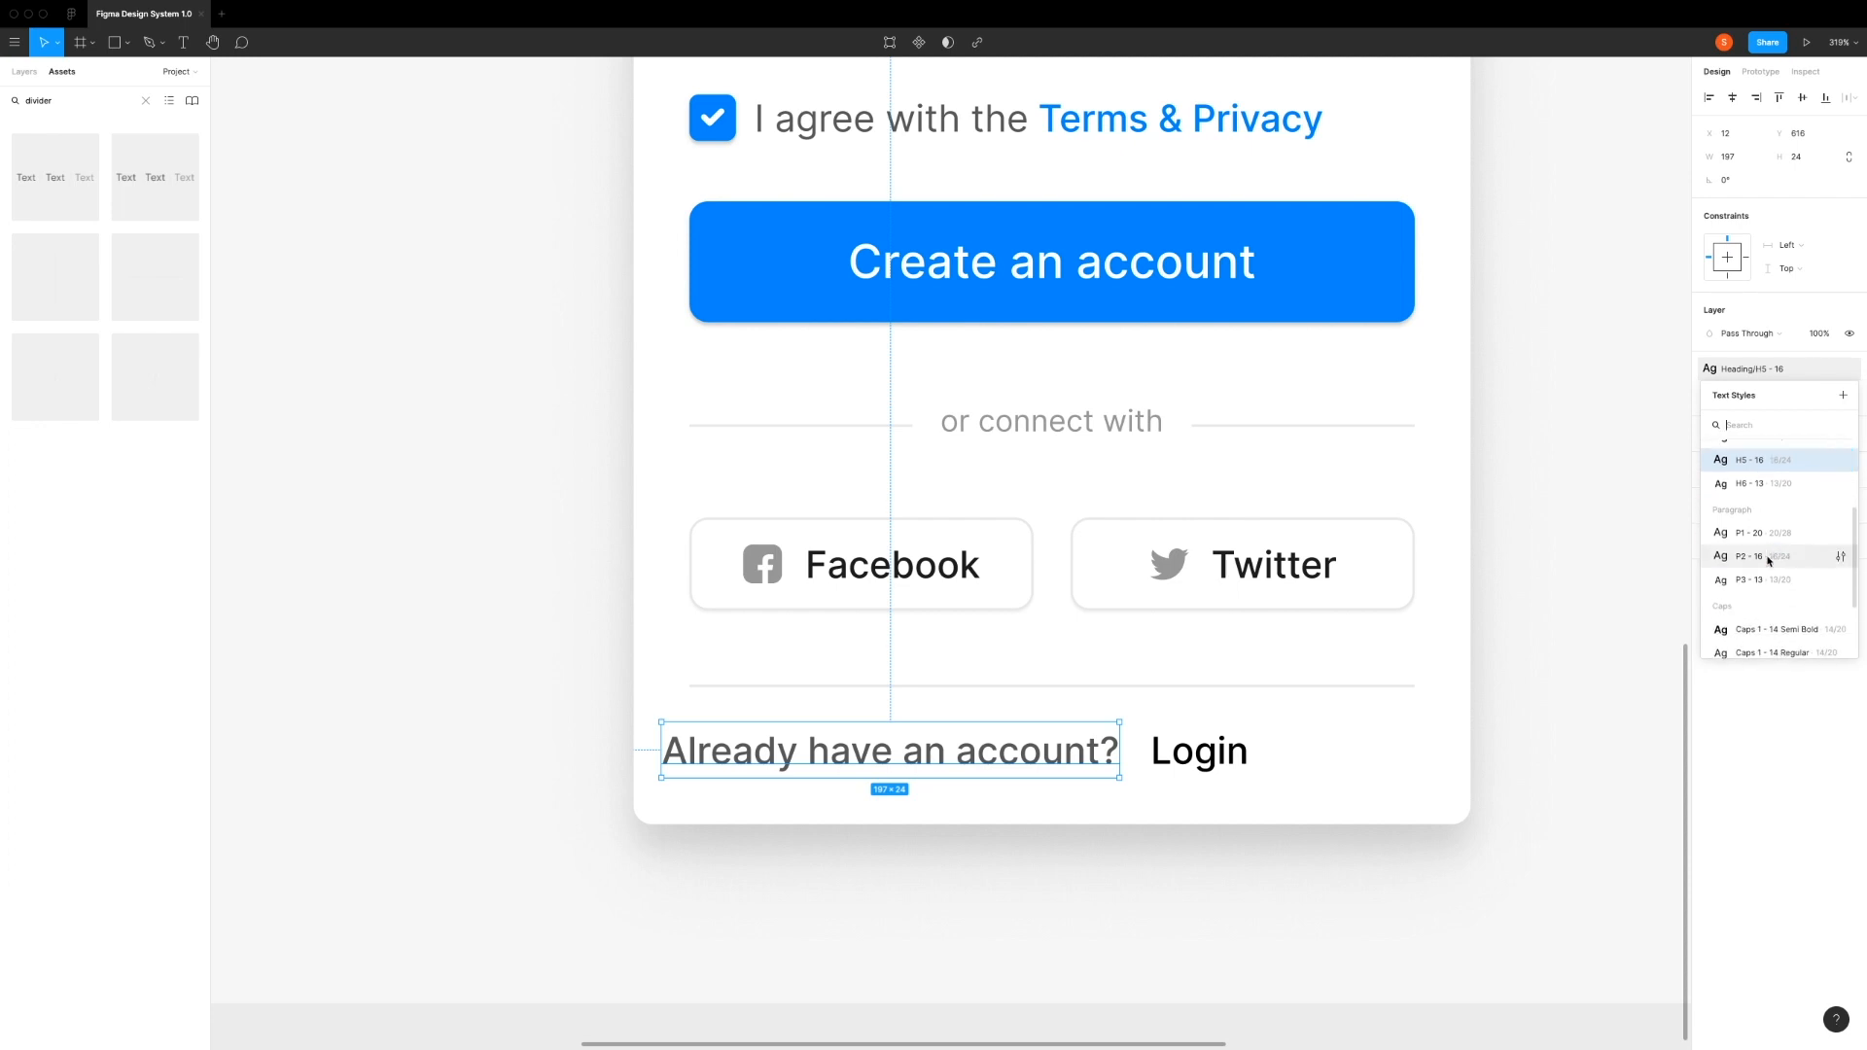
{"action": "left_click", "coordinate": [1750, 560]}
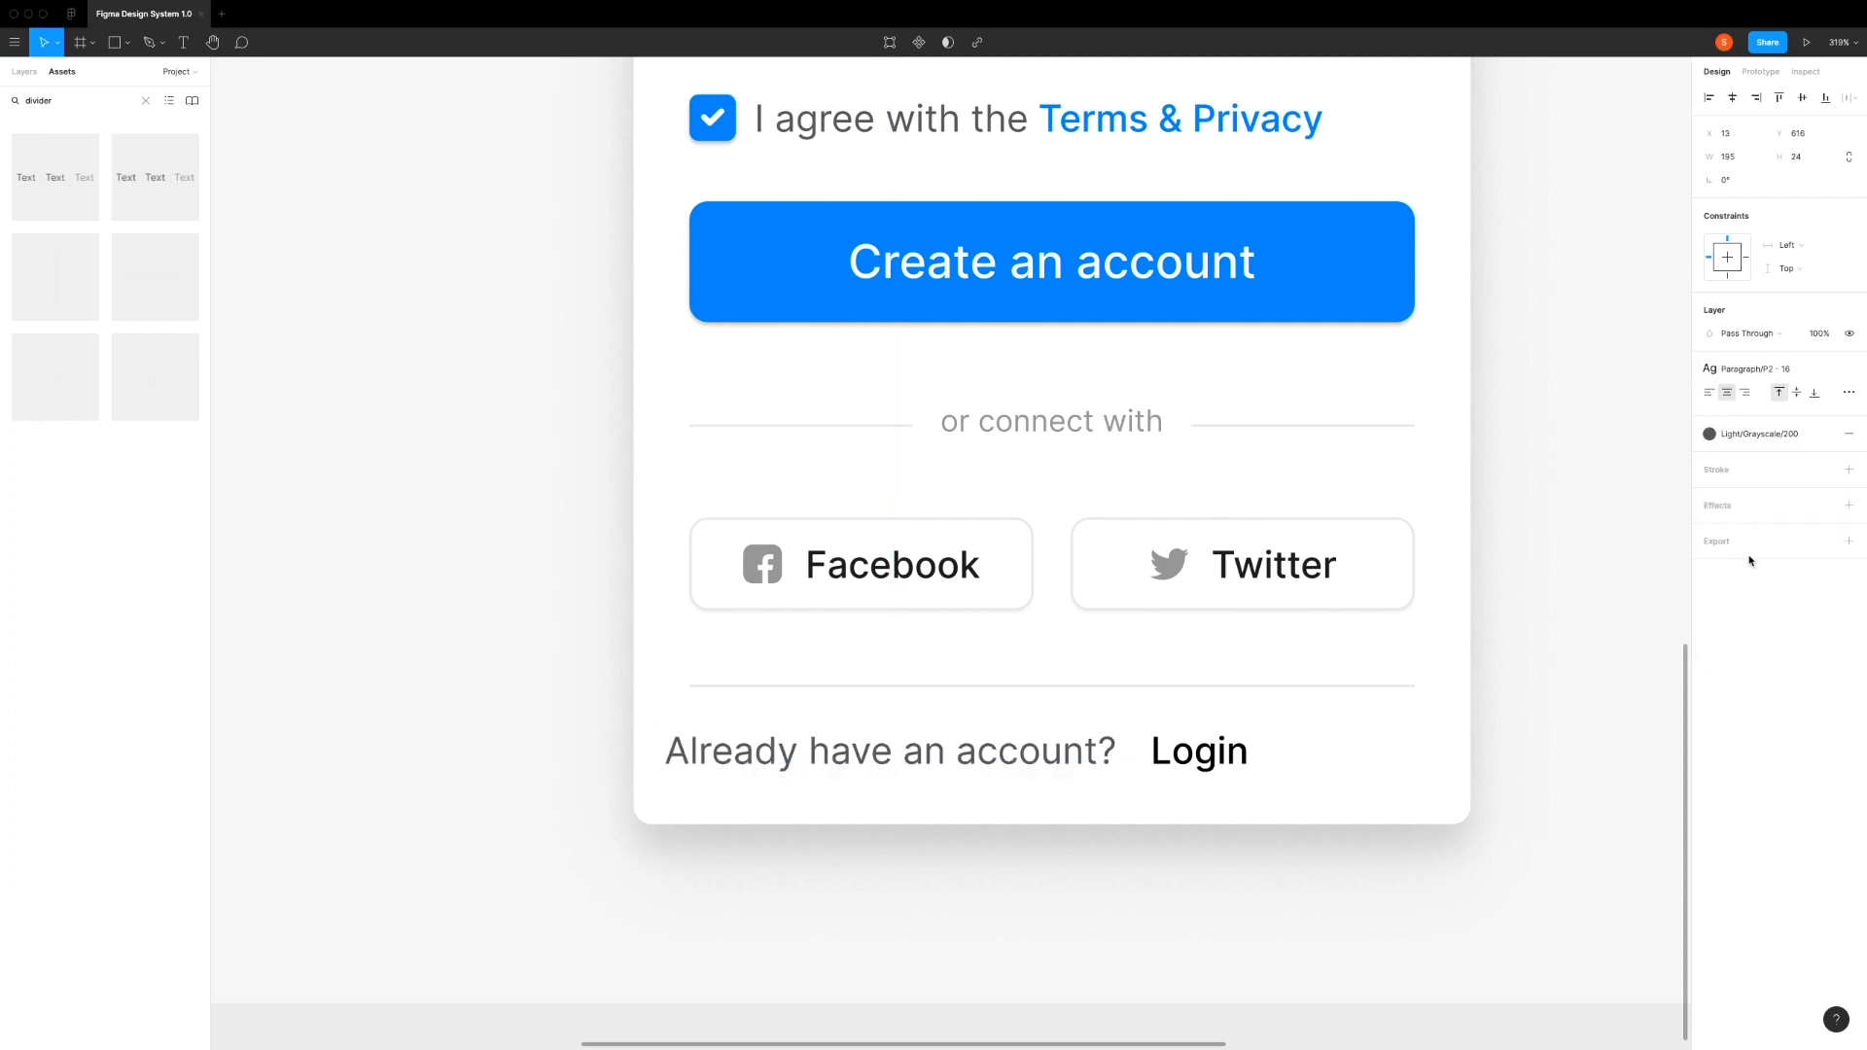
Step: Apply the Light/Blue/Base color style to the Login text with the Heading/H5 - 16 text style
{"action": "left_click", "coordinate": [1206, 760]}
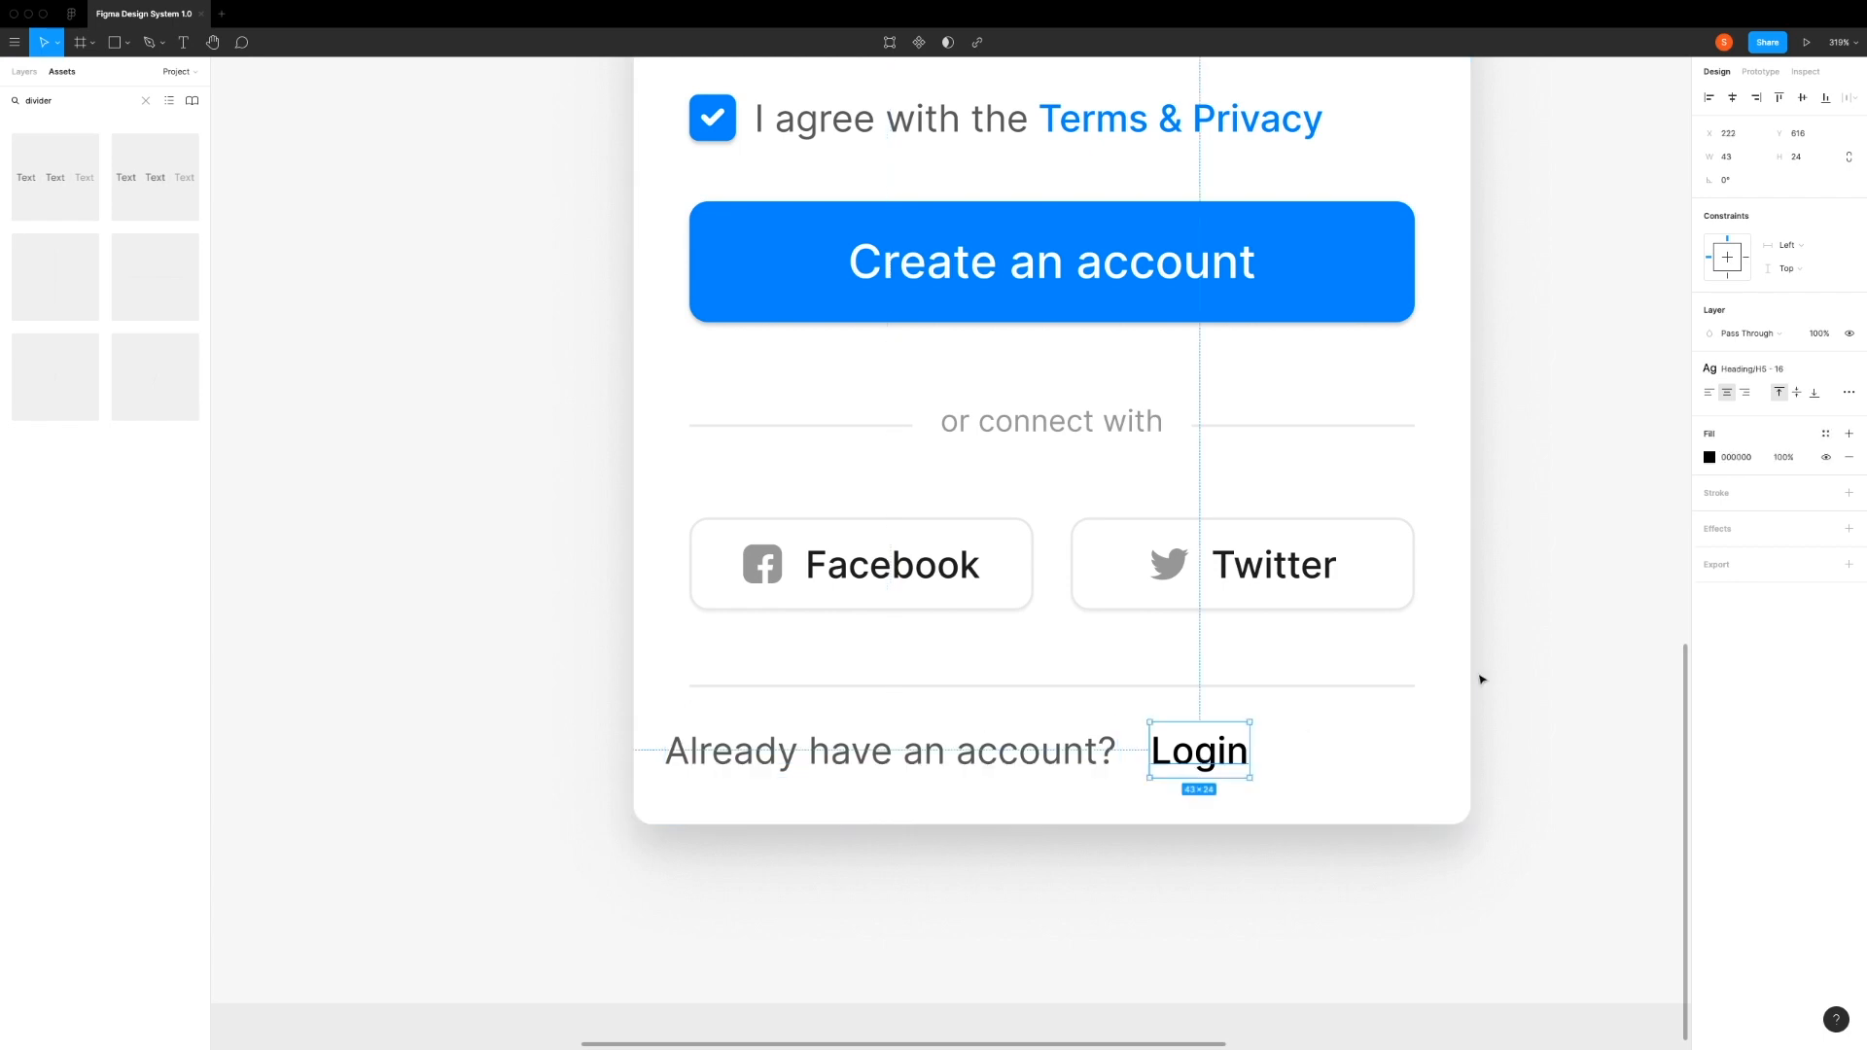
{"action": "left_click", "coordinate": [1826, 434]}
{"action": "left_click", "coordinate": [1722, 620]}
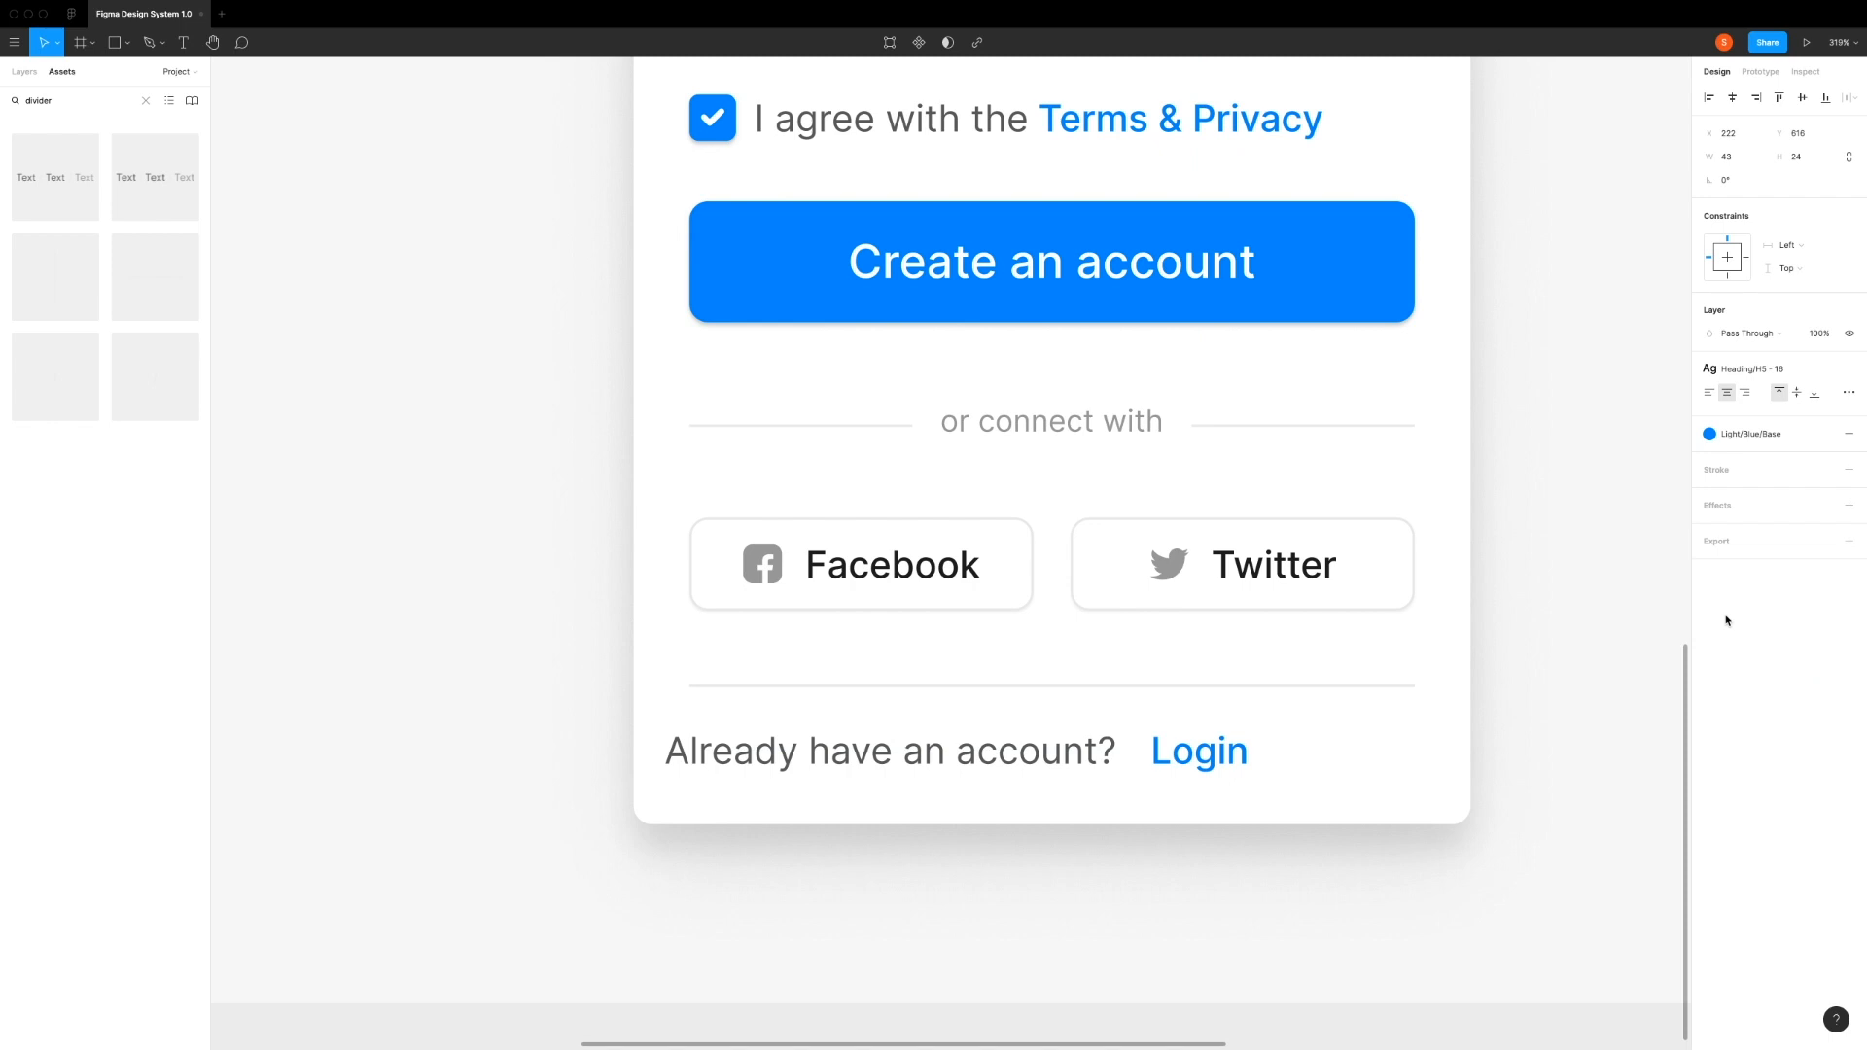
{"action": "left_click", "coordinate": [1765, 371]}
{"action": "left_click", "coordinate": [1750, 551]}
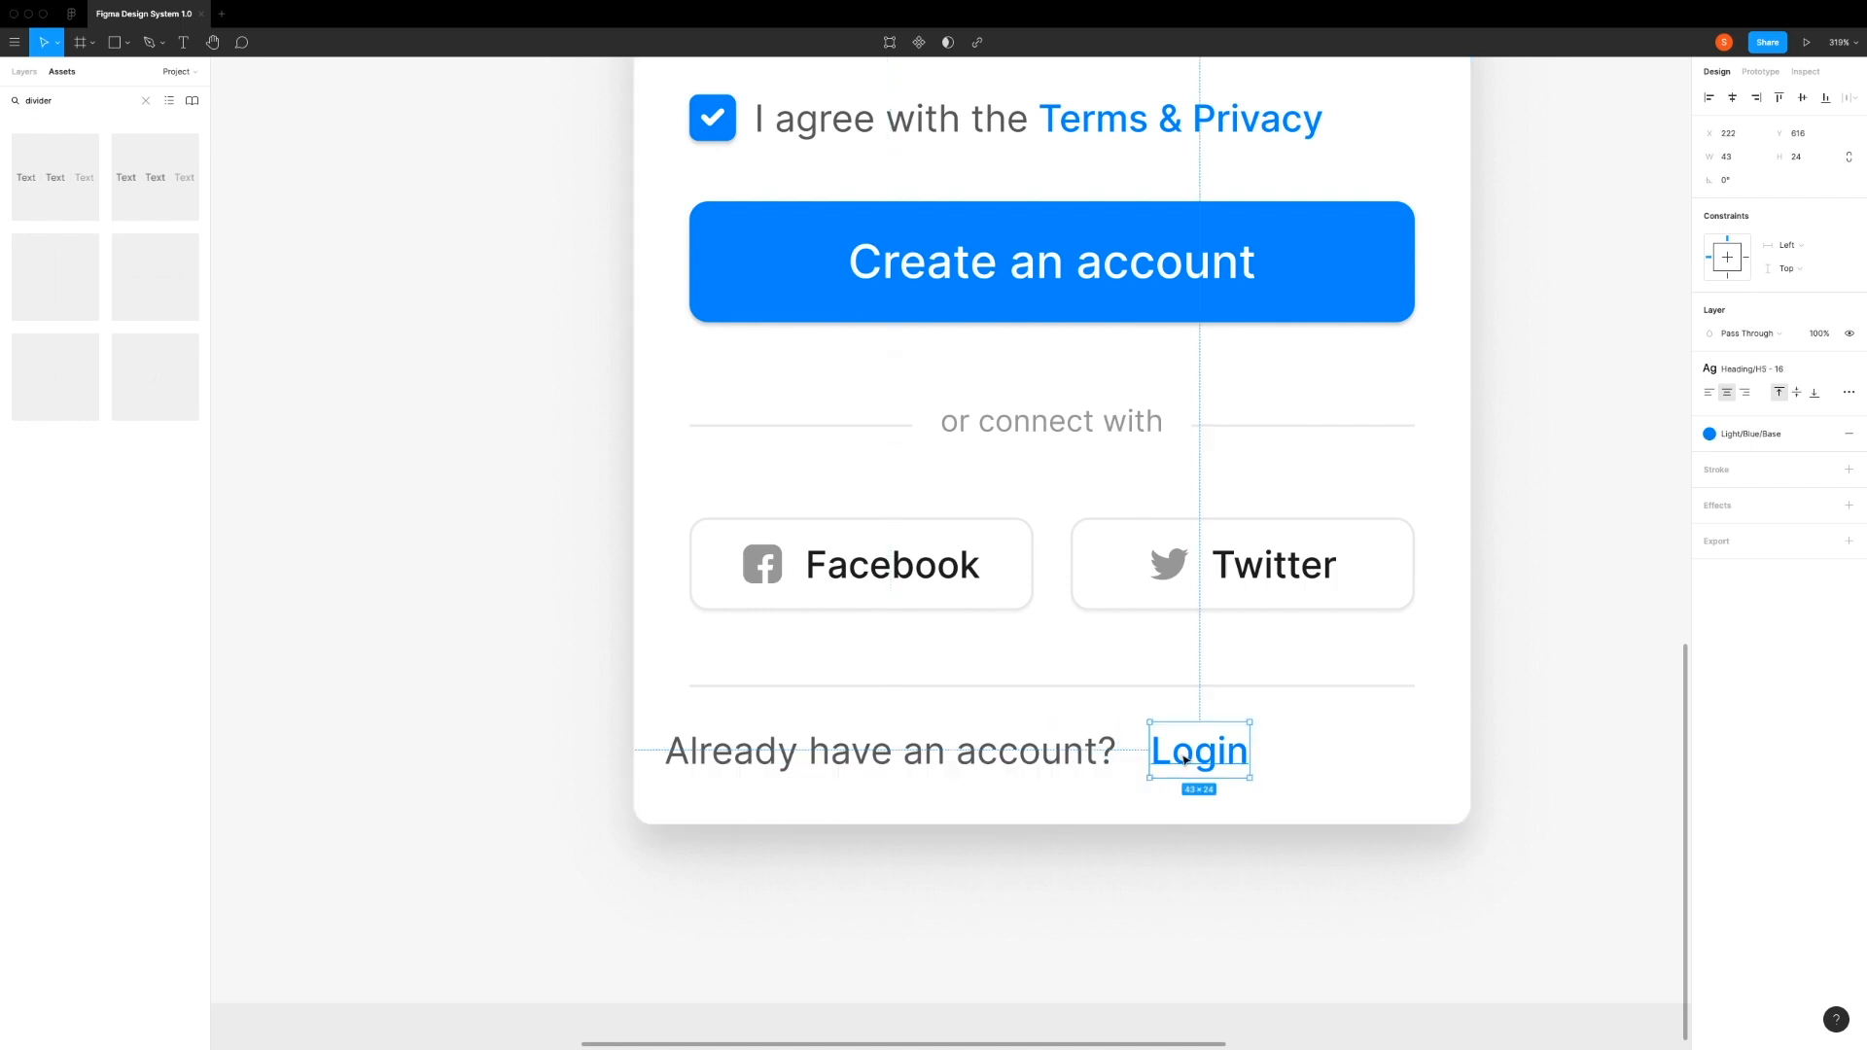
Step: Combine the account question and Login in a horizontal auto layout with spacing 8 and center it horizontally in the card
{"action": "left_click", "coordinate": [1071, 755], "text": "shift"}
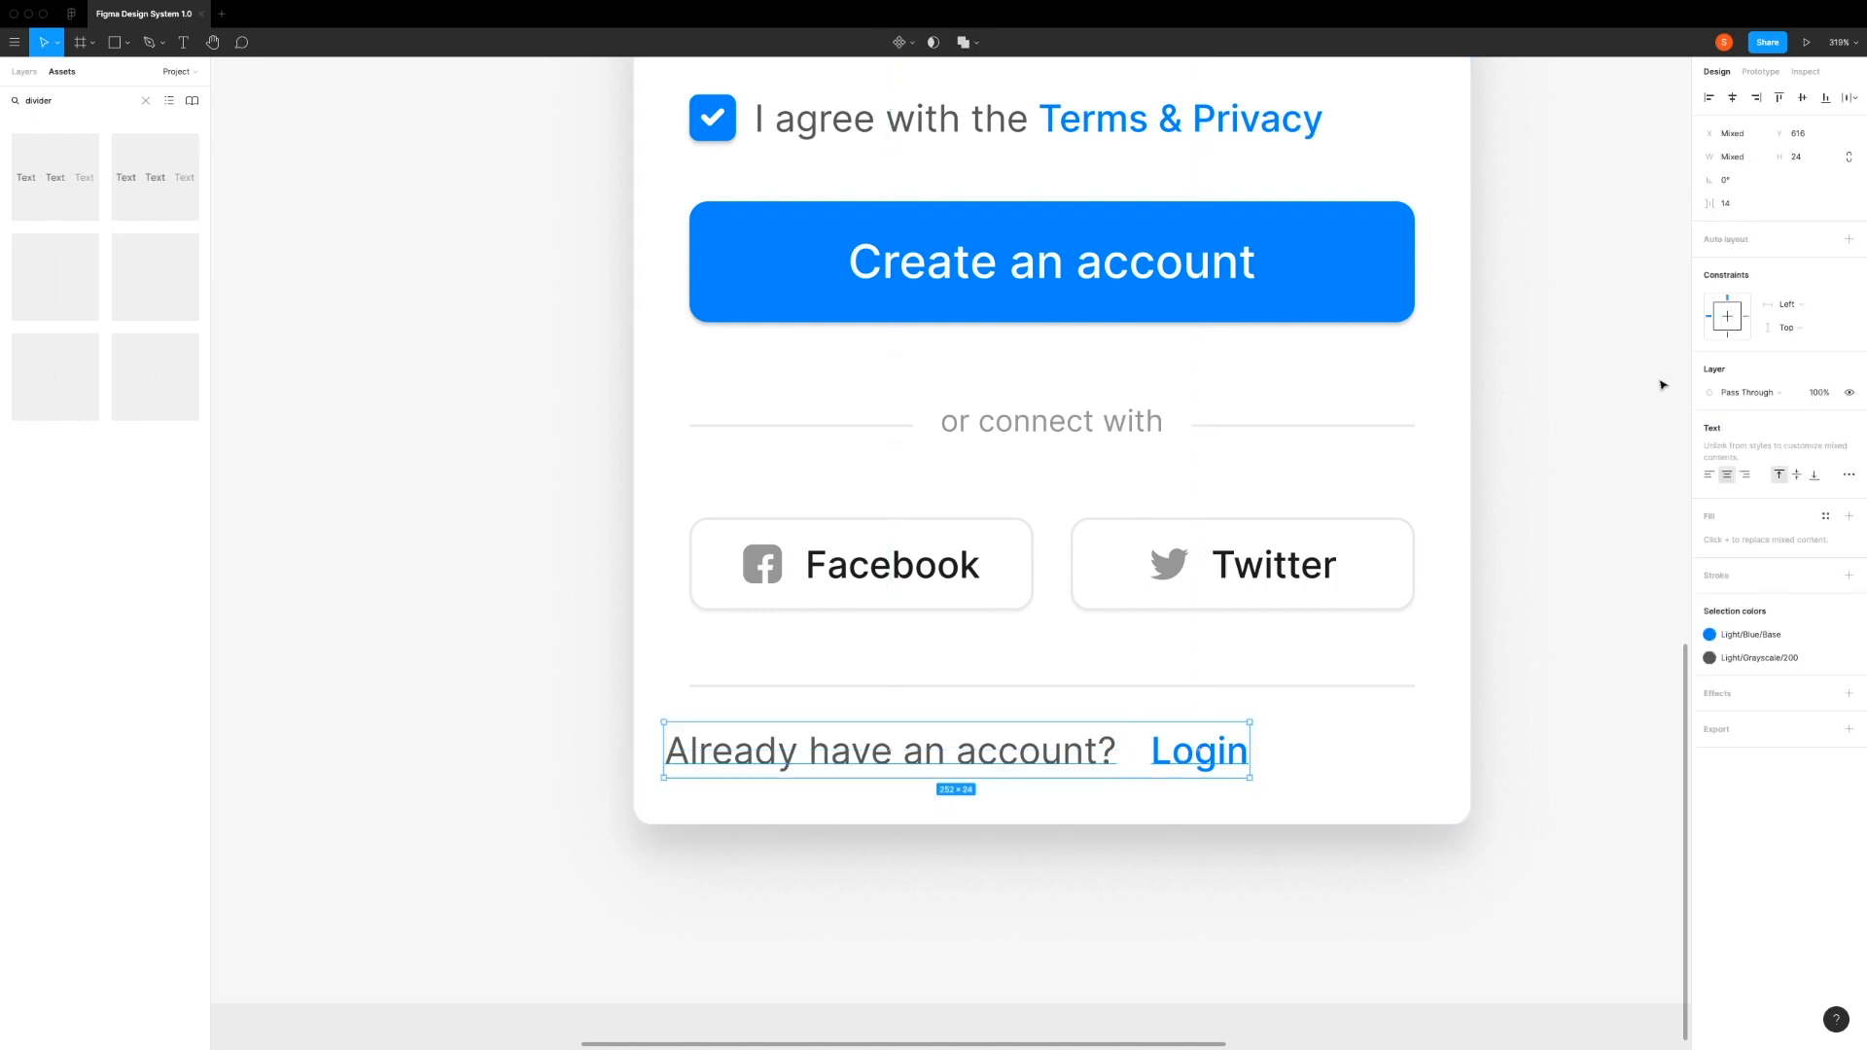
{"action": "left_click", "coordinate": [1850, 239]}
{"action": "left_click", "coordinate": [1766, 286]}
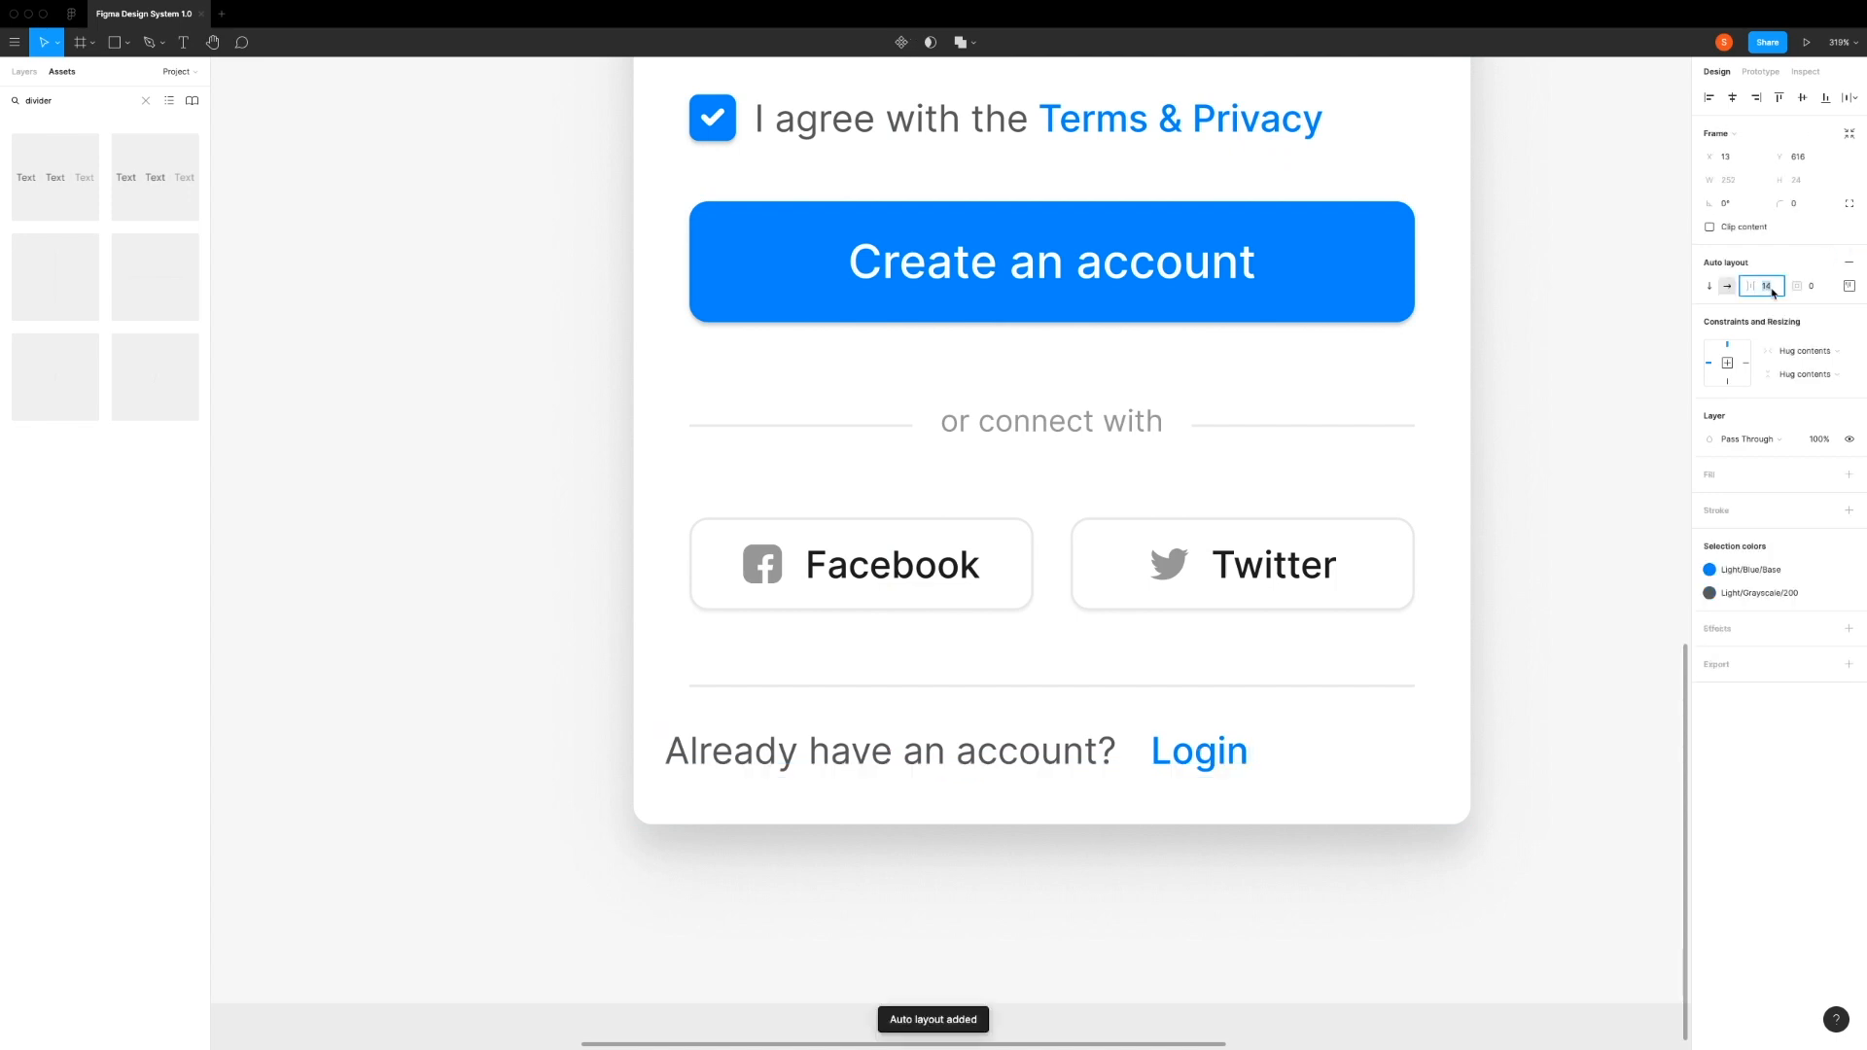
{"action": "type", "text": "8"}
{"action": "key", "text": "Return"}
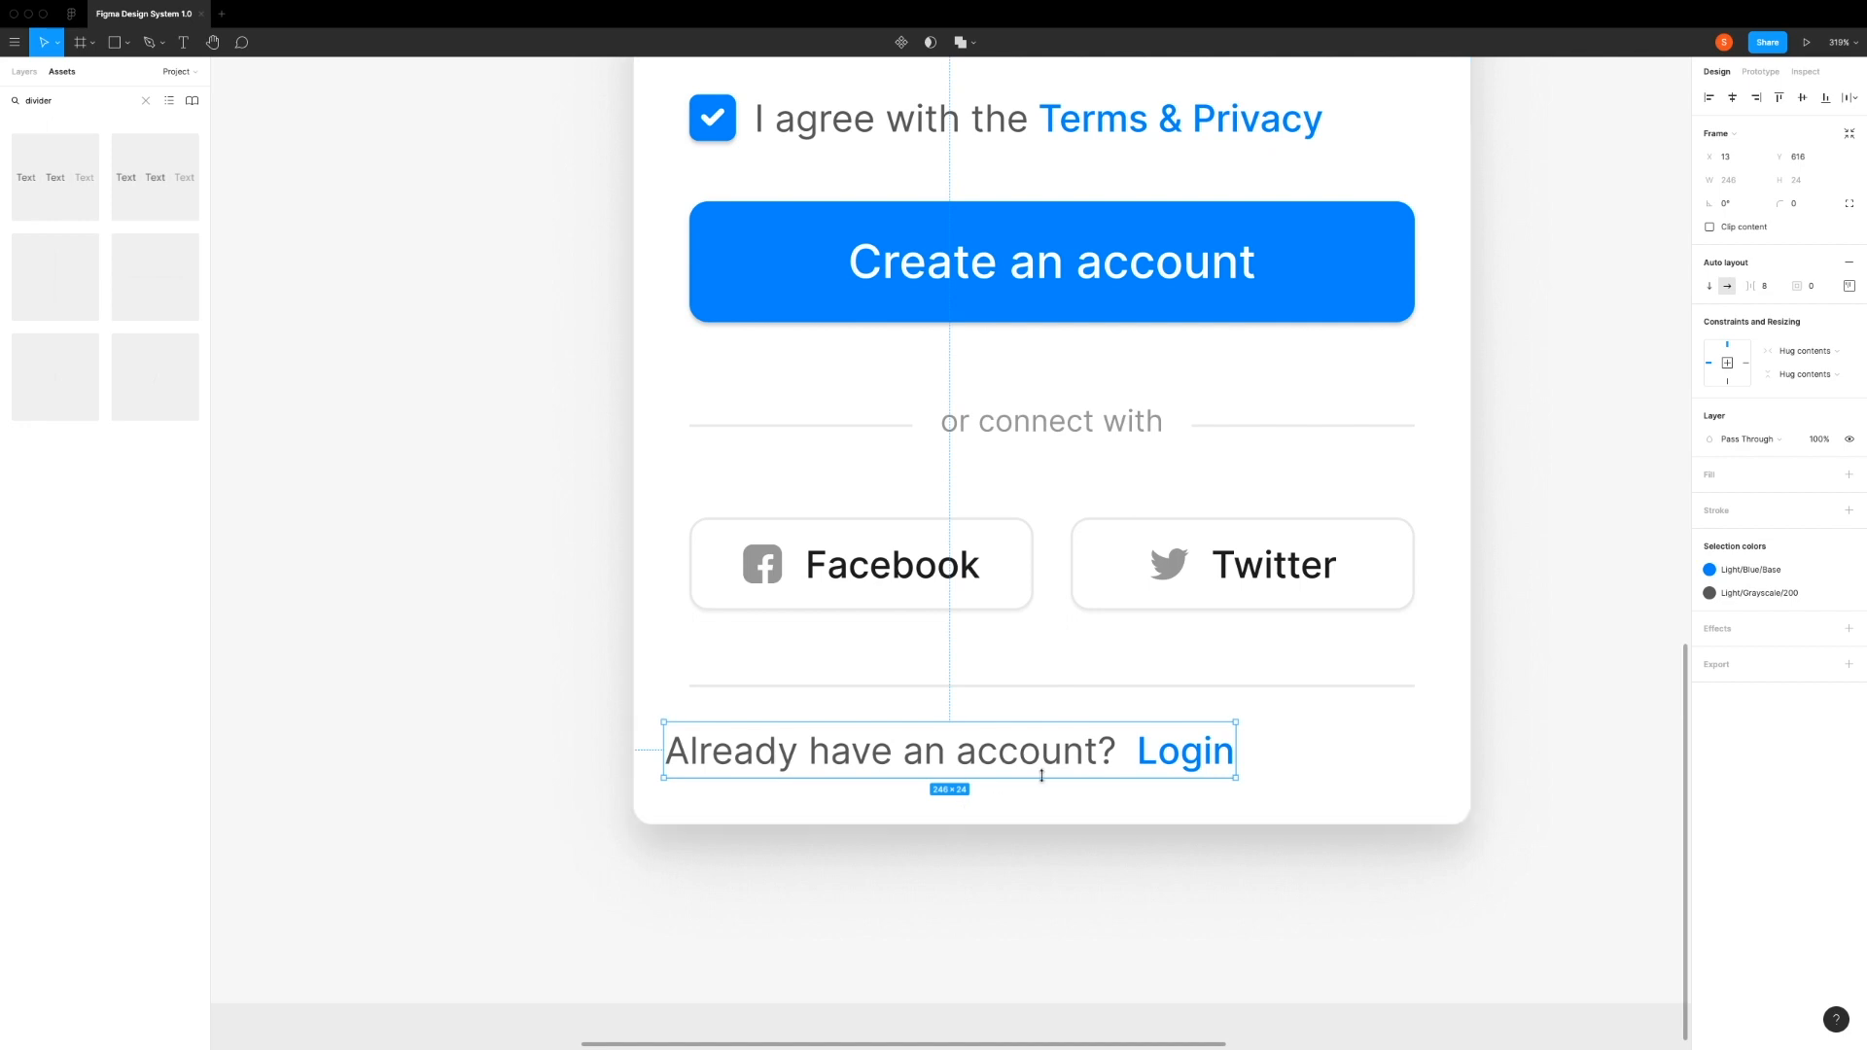
{"action": "left_click", "coordinate": [1734, 99]}
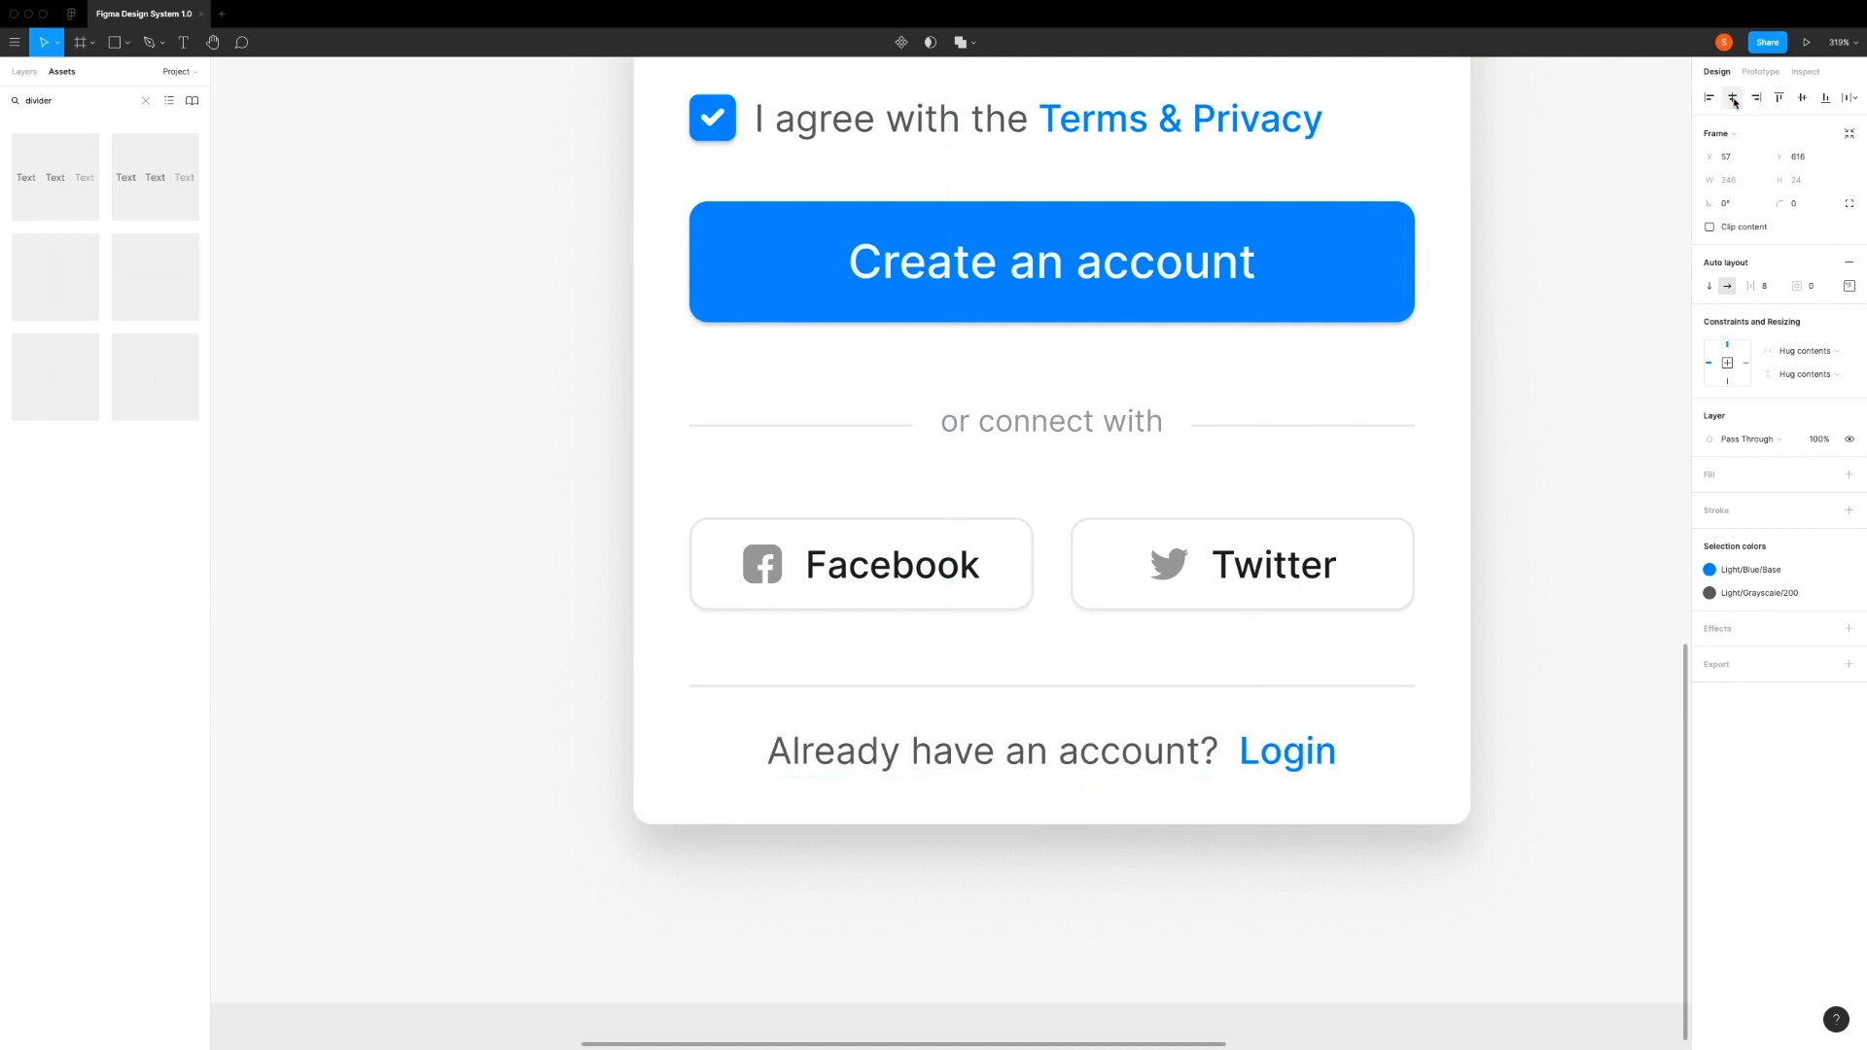
Step: Shrink the card's lower edge to the footer text's baseline area, and set the card height to 666
{"action": "left_click", "coordinate": [1393, 755]}
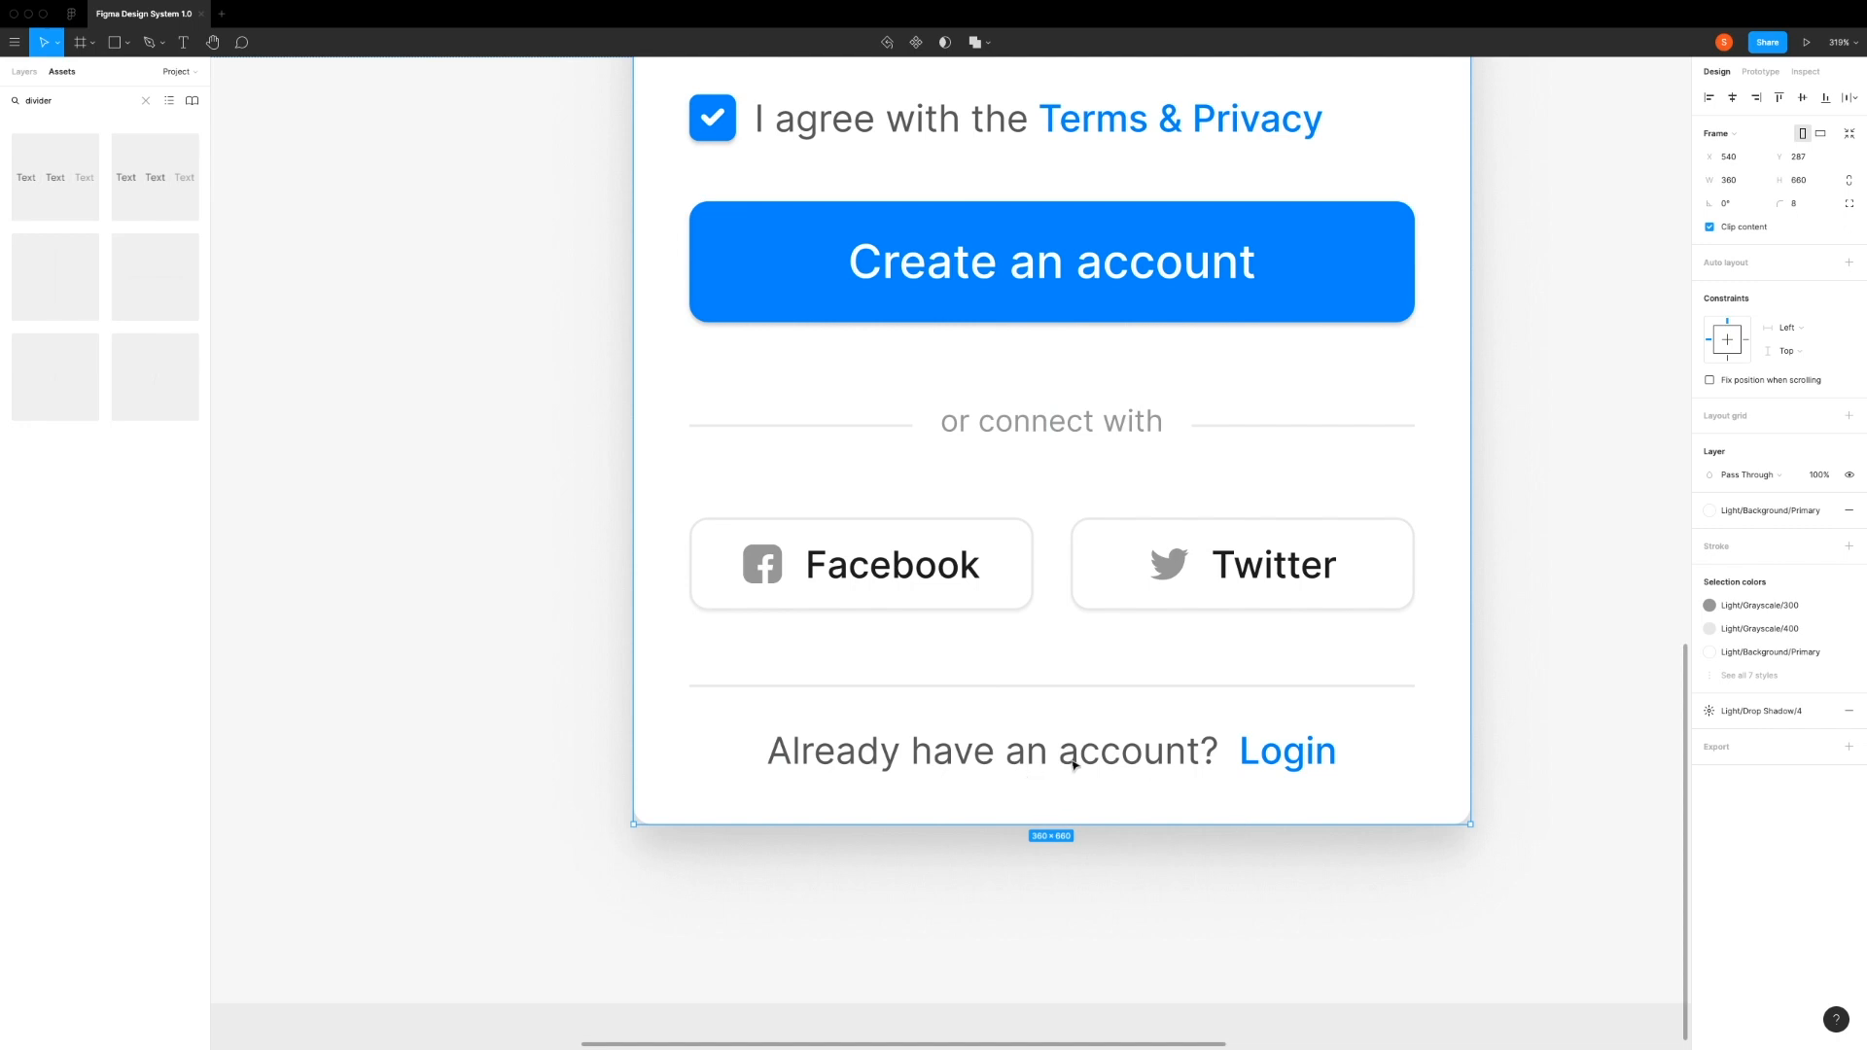
{"action": "left_click_drag", "start_coordinate": [1049, 802], "coordinate": [1048, 765]}
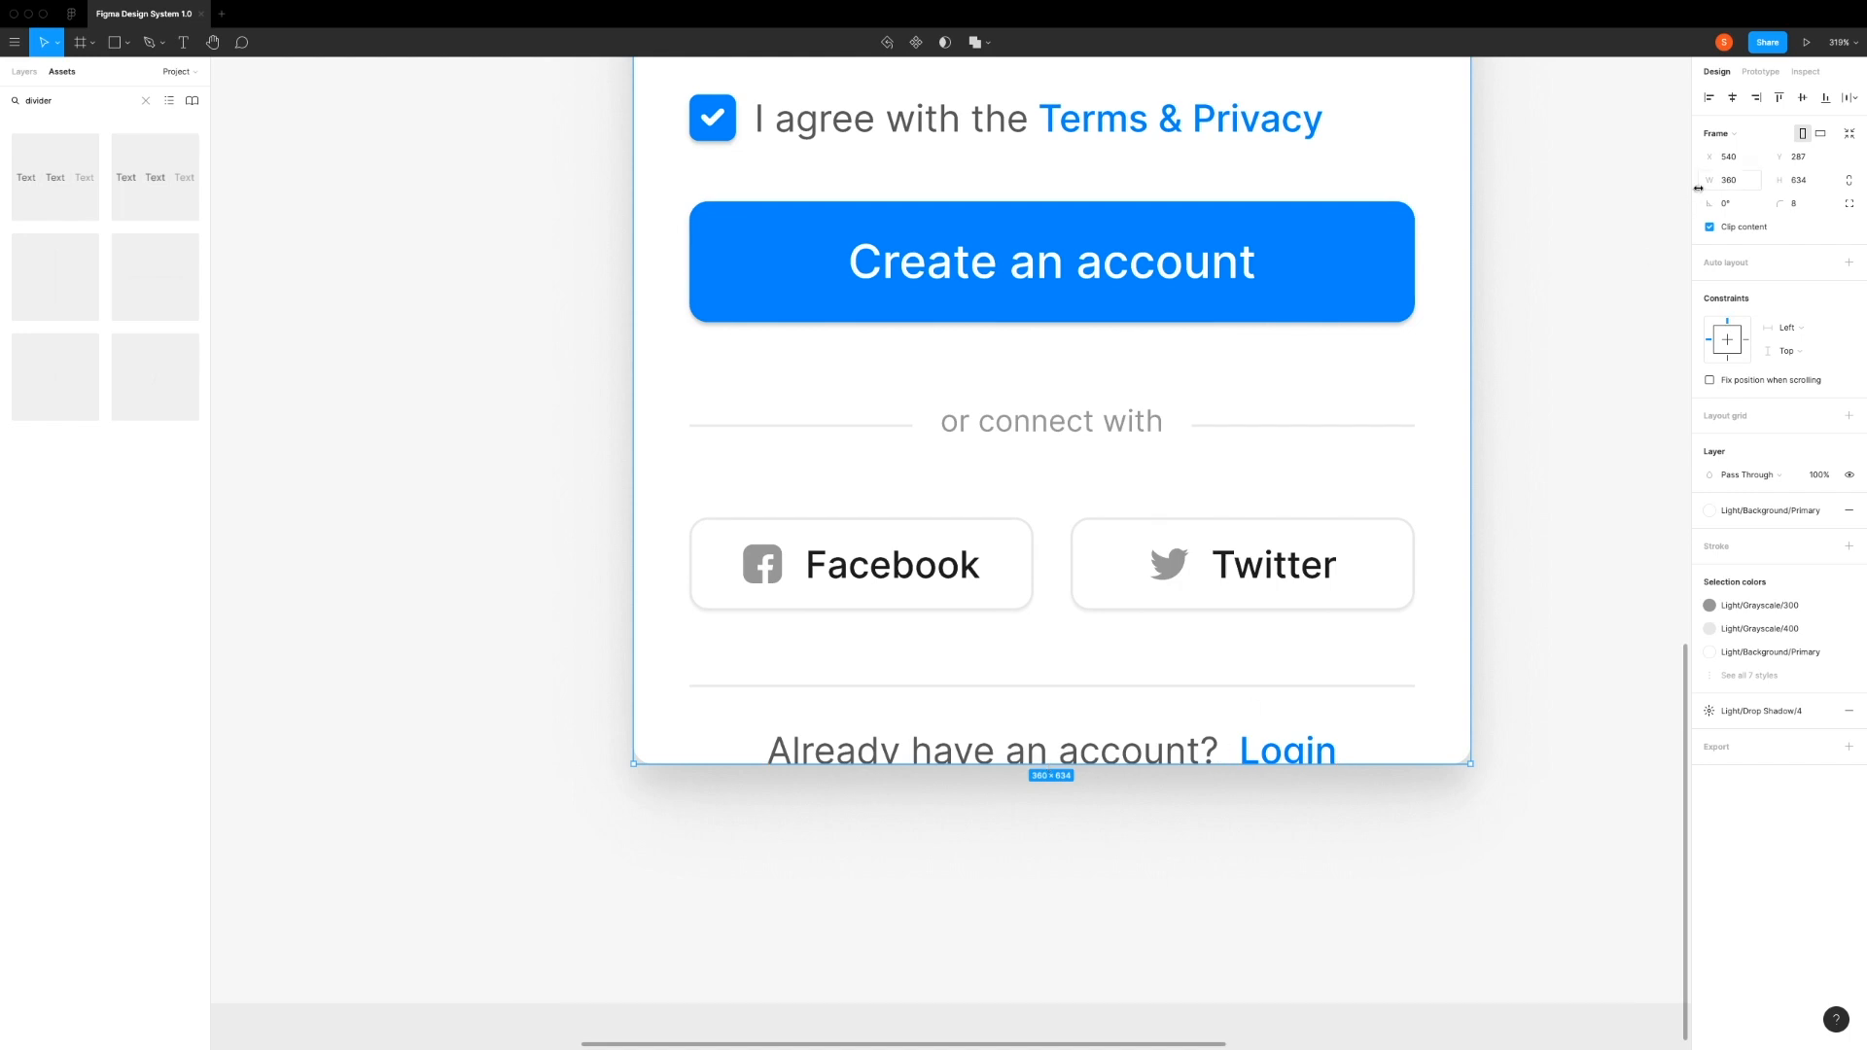
{"action": "left_click", "coordinate": [1815, 186]}
{"action": "left_click", "coordinate": [1820, 182]}
{"action": "key", "text": "Return"}
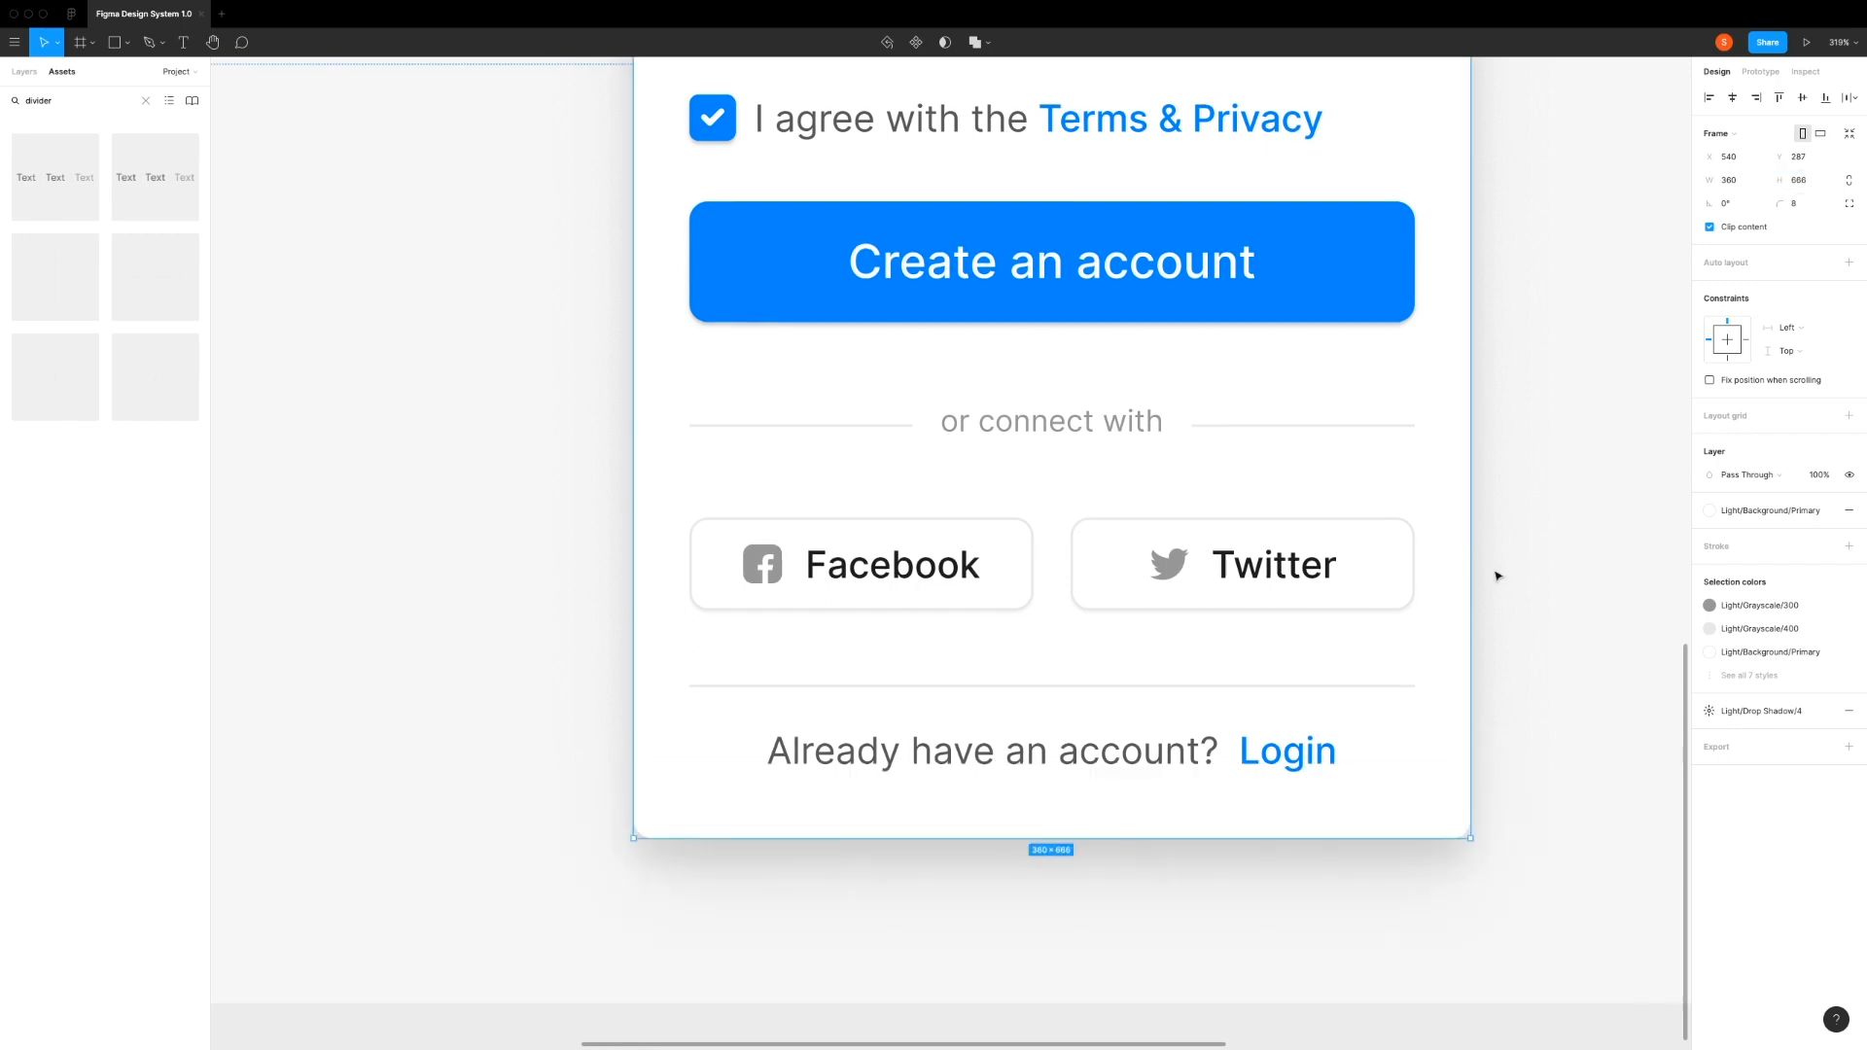
Step: Center the Sign Up card vertically within the Desktop frame and deselect it
{"action": "left_click", "coordinate": [1557, 559]}
{"action": "scroll", "coordinate": [1552, 562], "scroll_direction": "up", "scroll_amount": 1}
{"action": "scroll", "coordinate": [1552, 563], "scroll_direction": "down", "scroll_amount": 5}
{"action": "scroll", "coordinate": [1553, 562], "scroll_direction": "up", "scroll_amount": 1}
{"action": "left_click_drag", "start_coordinate": [1570, 499], "coordinate": [1355, 682]}
{"action": "scroll", "coordinate": [1355, 683], "scroll_direction": "down", "scroll_amount": 5}
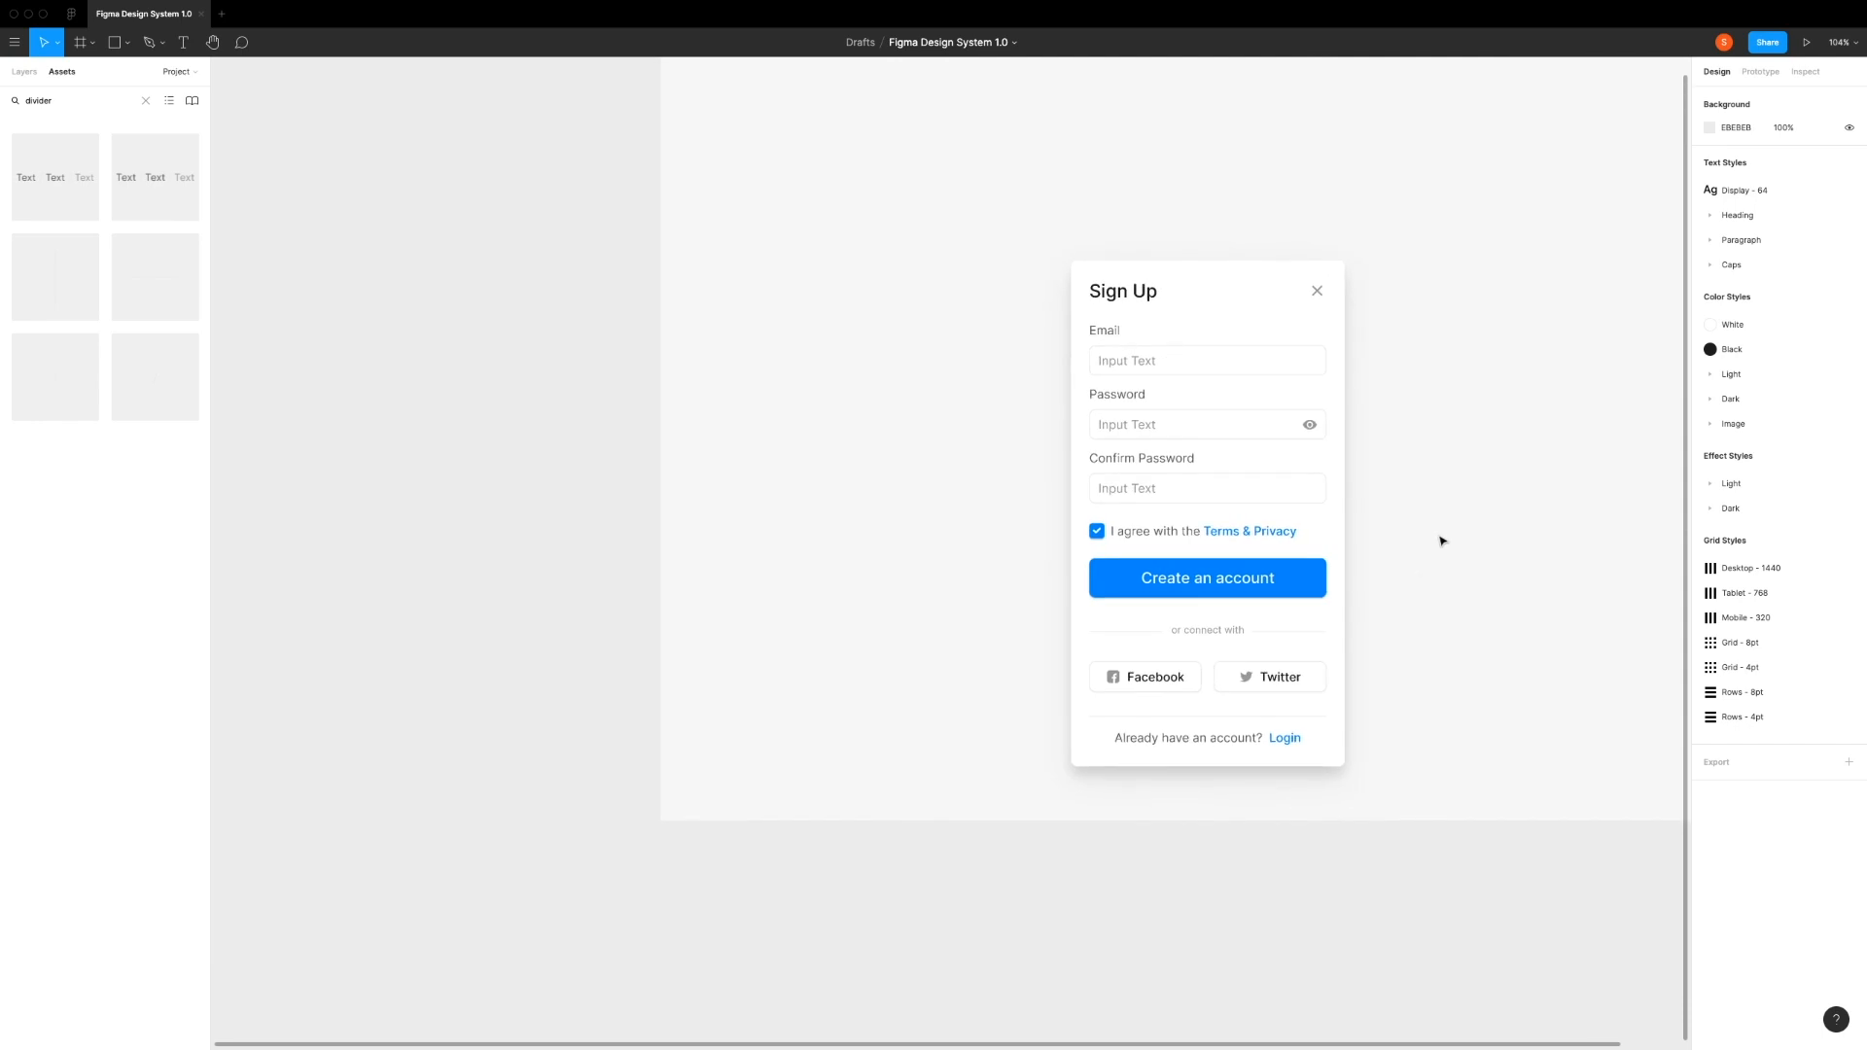
{"action": "left_click_drag", "start_coordinate": [1442, 538], "coordinate": [1129, 658]}
{"action": "left_click", "coordinate": [790, 452]}
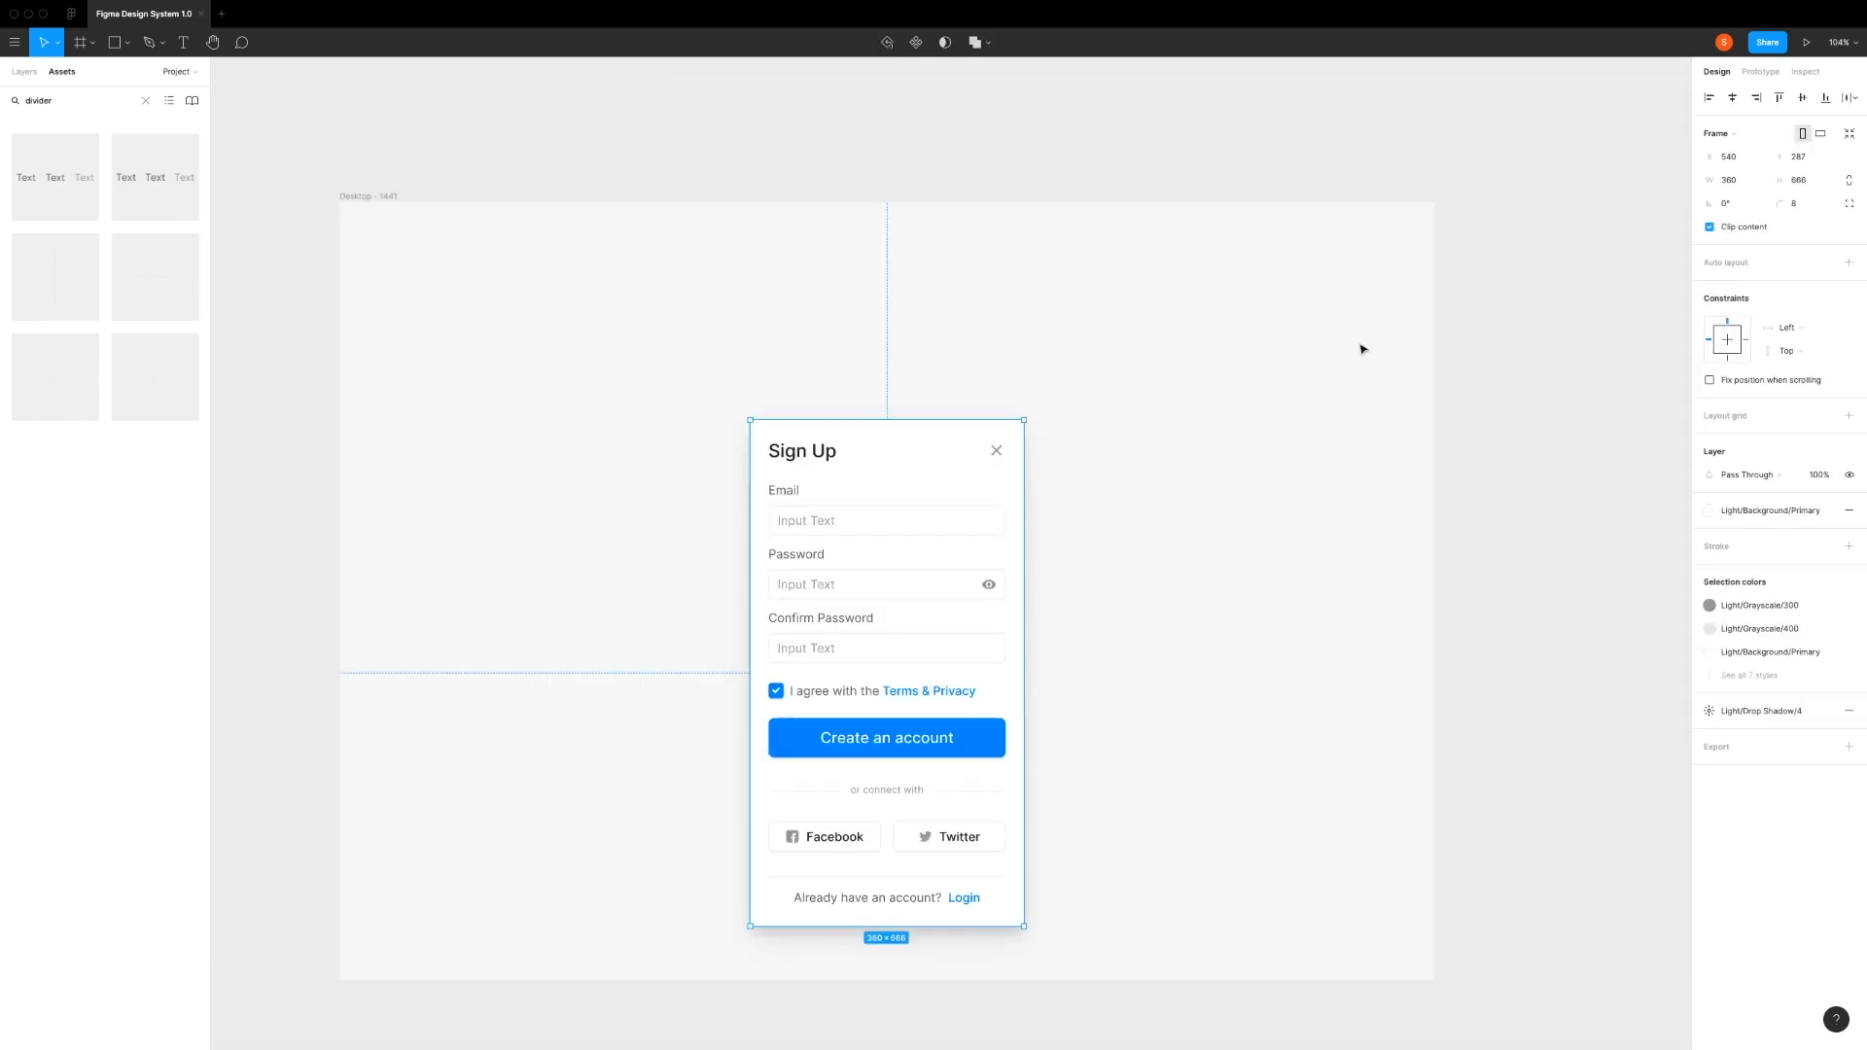
{"action": "left_click", "coordinate": [1802, 97]}
{"action": "left_click", "coordinate": [1084, 524]}
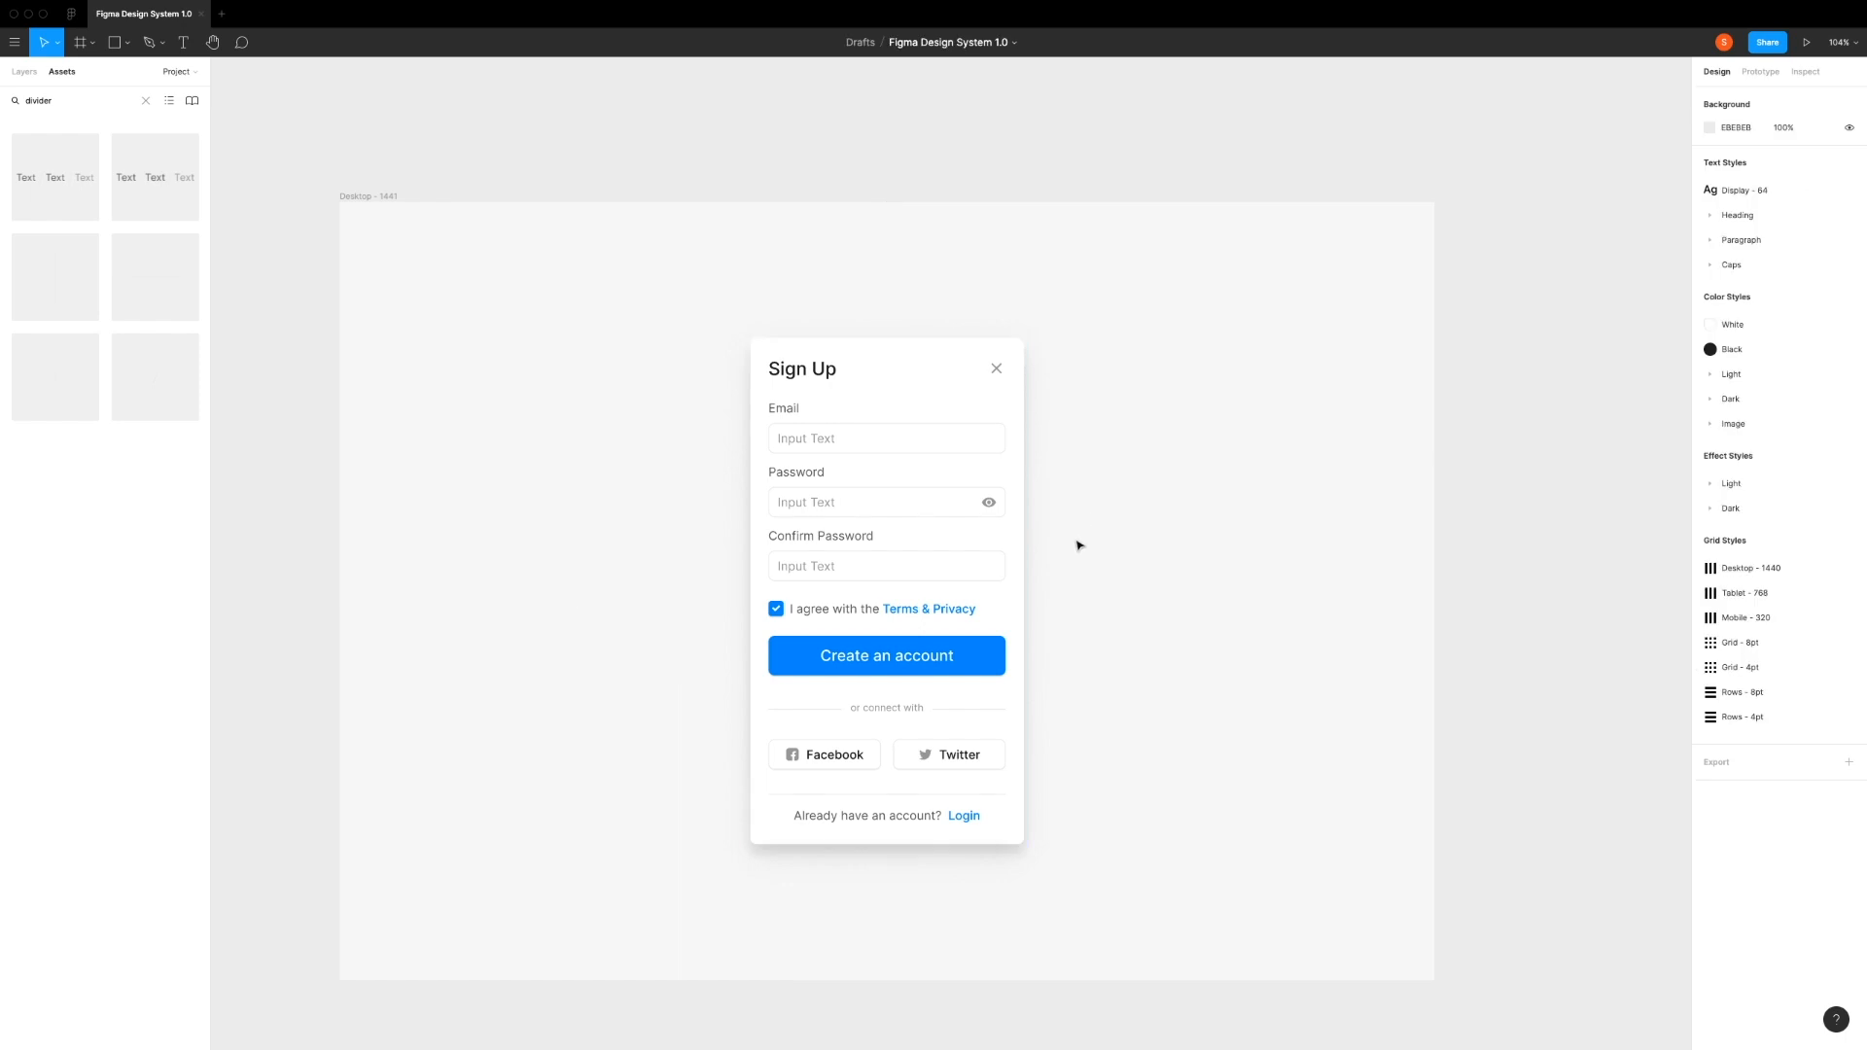